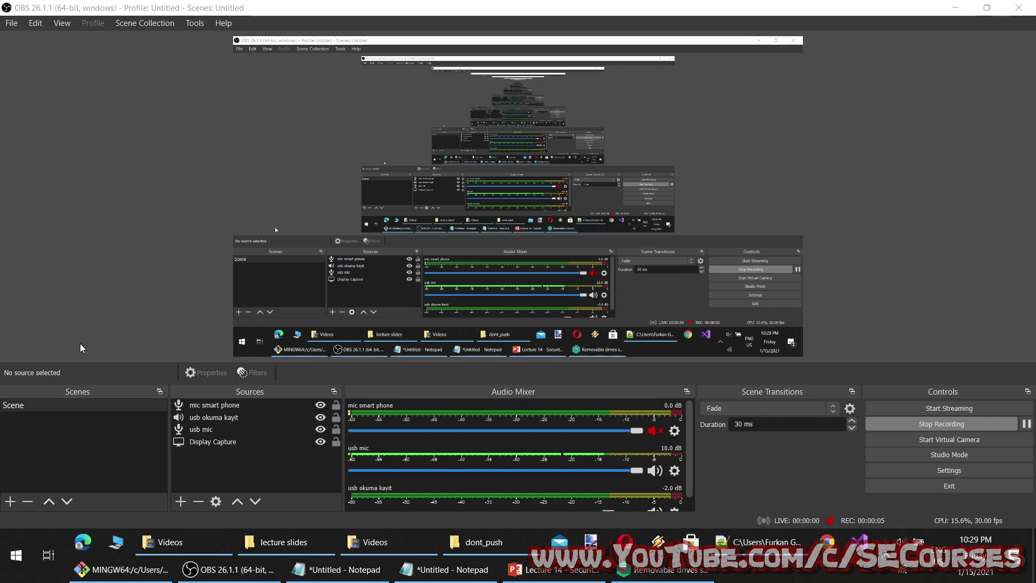
Step: Launch Excel 2016 from Start search and close the Lecture 14 presentation
key(super)
text(ex)
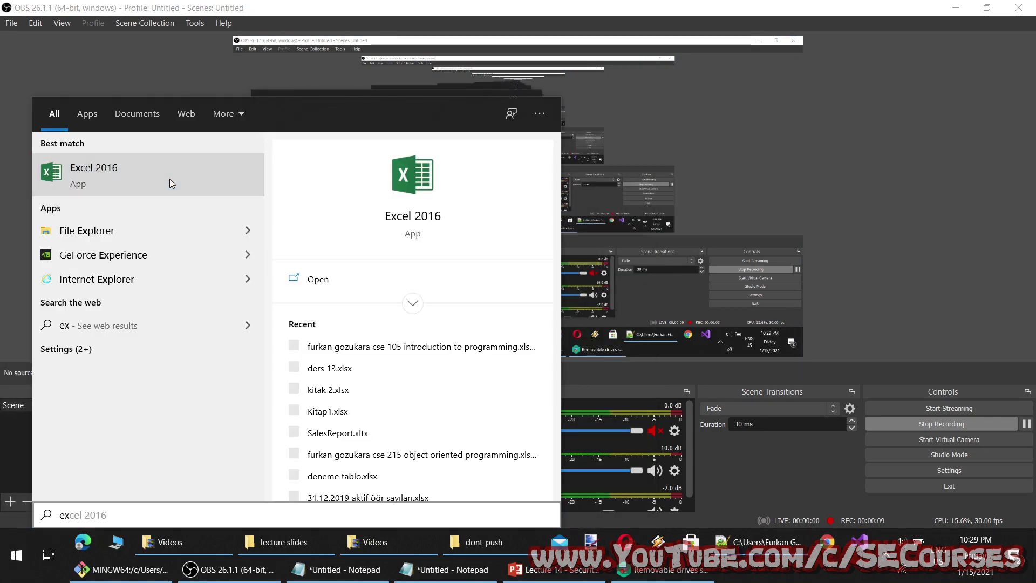
click(170, 180)
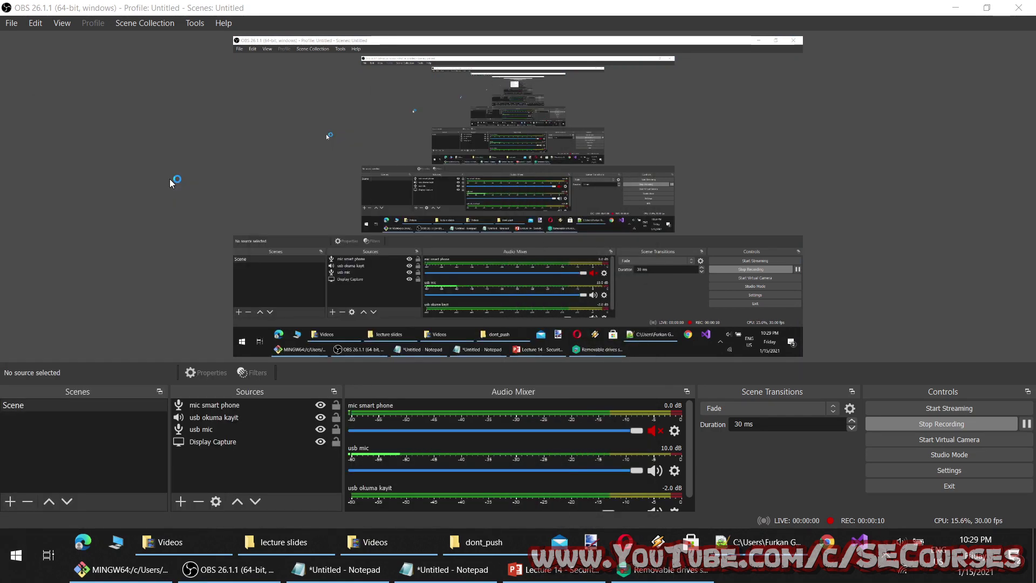
click(556, 569)
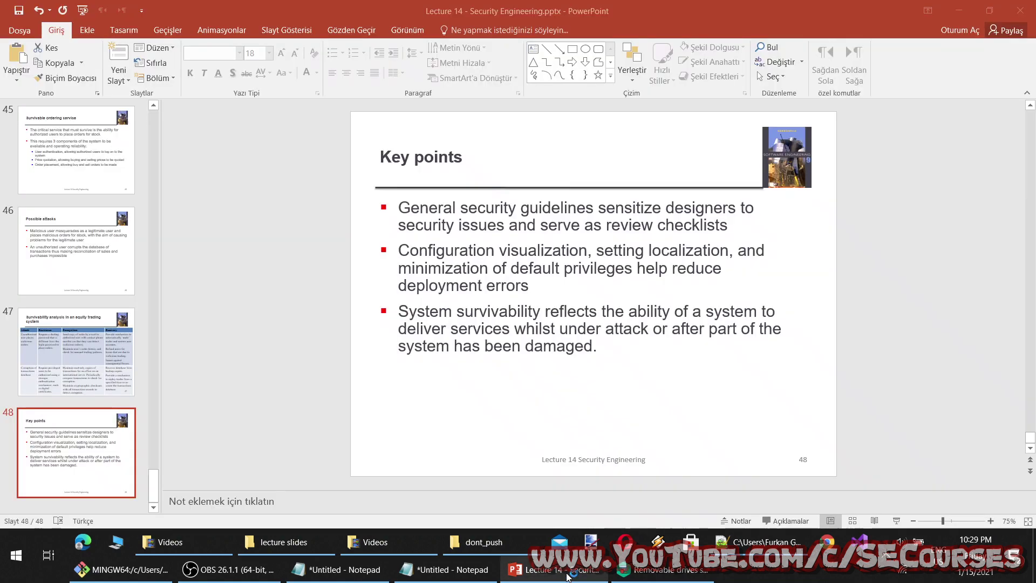
click(1020, 11)
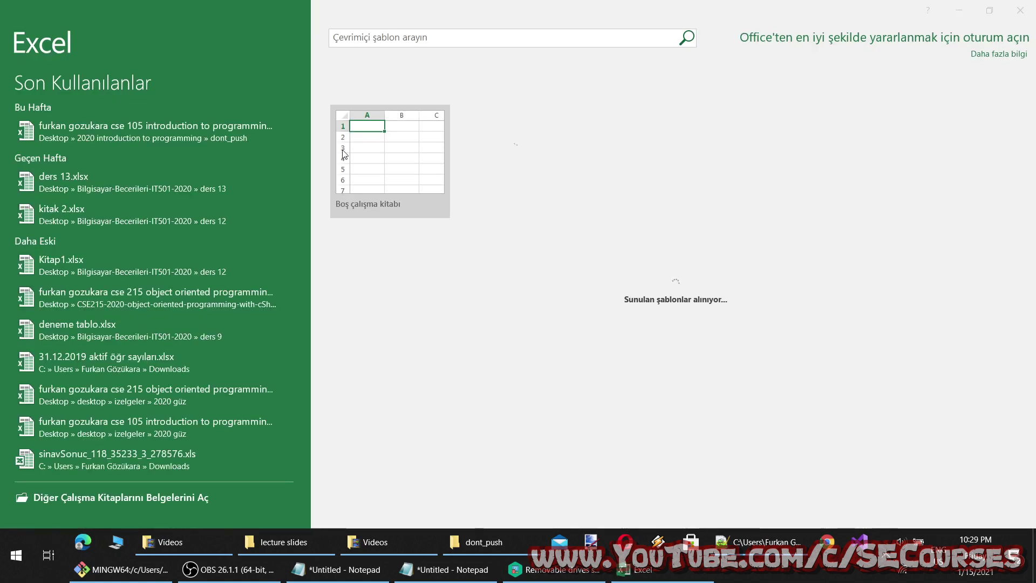
Step: Create a blank workbook, Kitap1, and look through the Formüller and Veri tabs
click(392, 174)
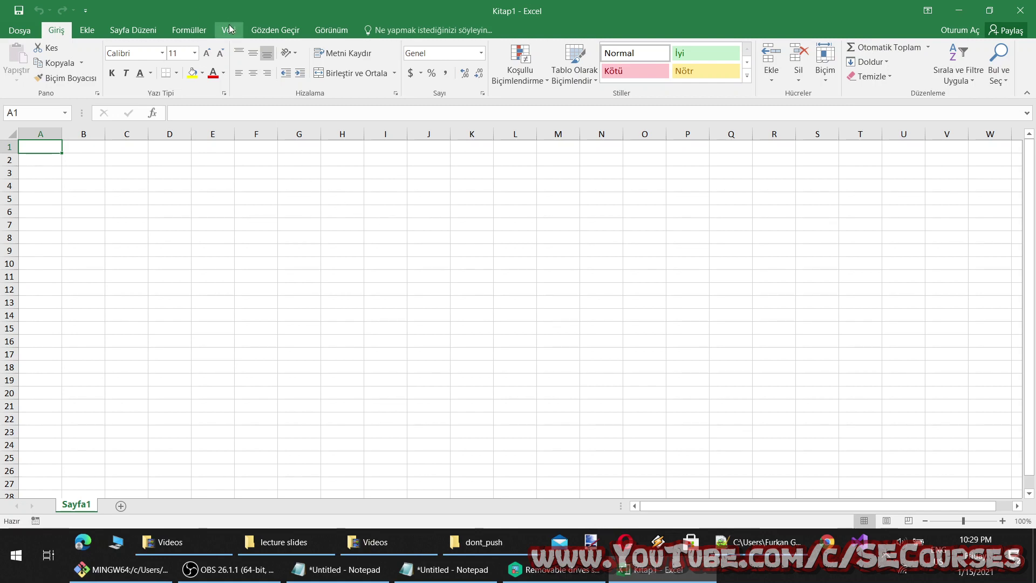
click(185, 32)
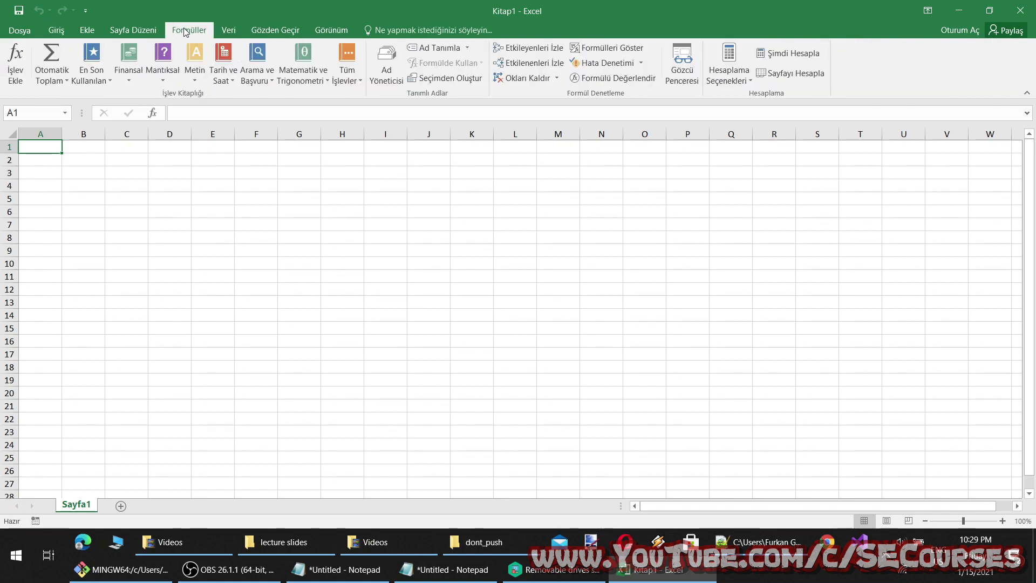
click(226, 31)
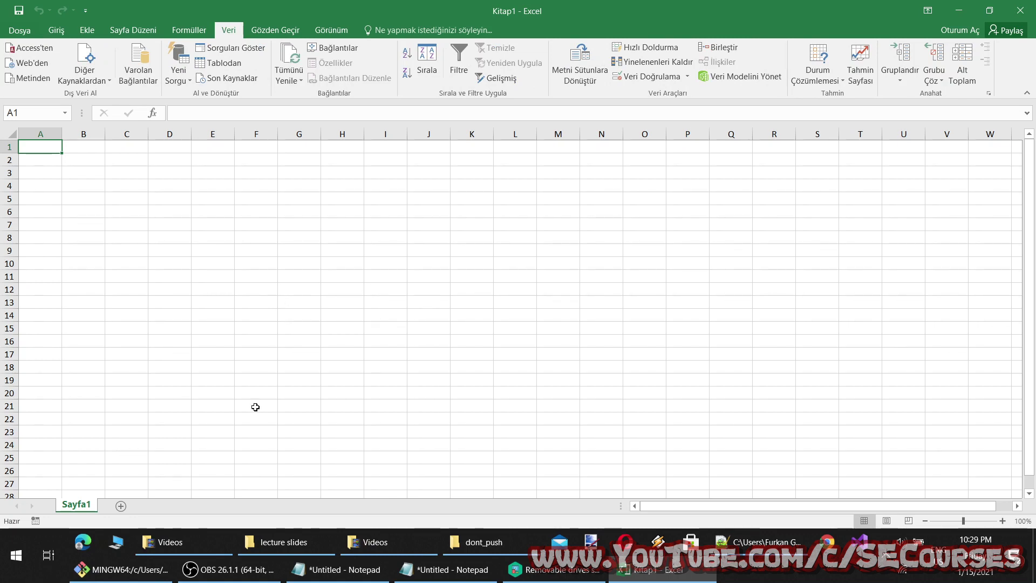
click(229, 569)
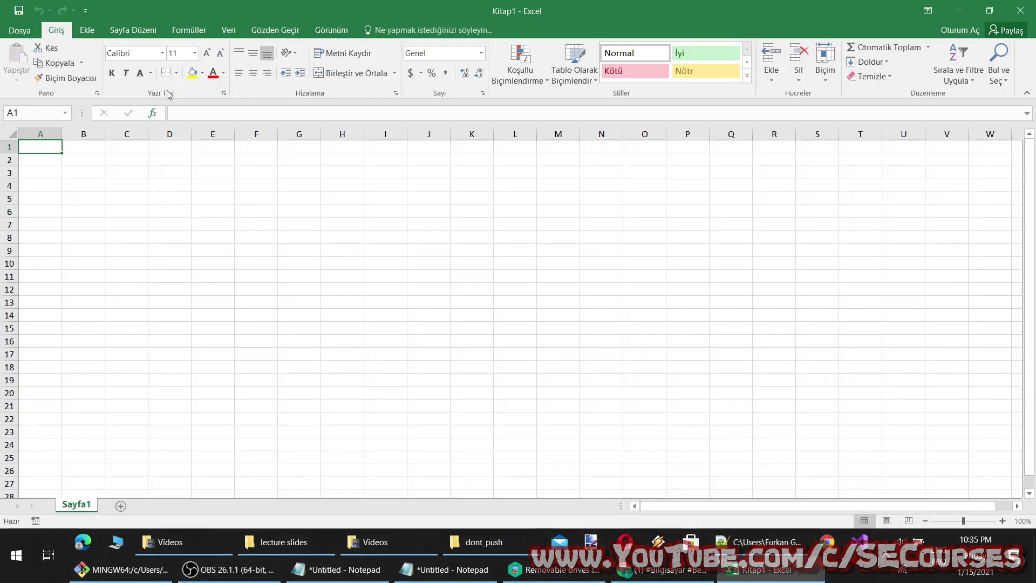
Step: Open the Veri > Access'ten data source chooser, then cancel it
click(229, 30)
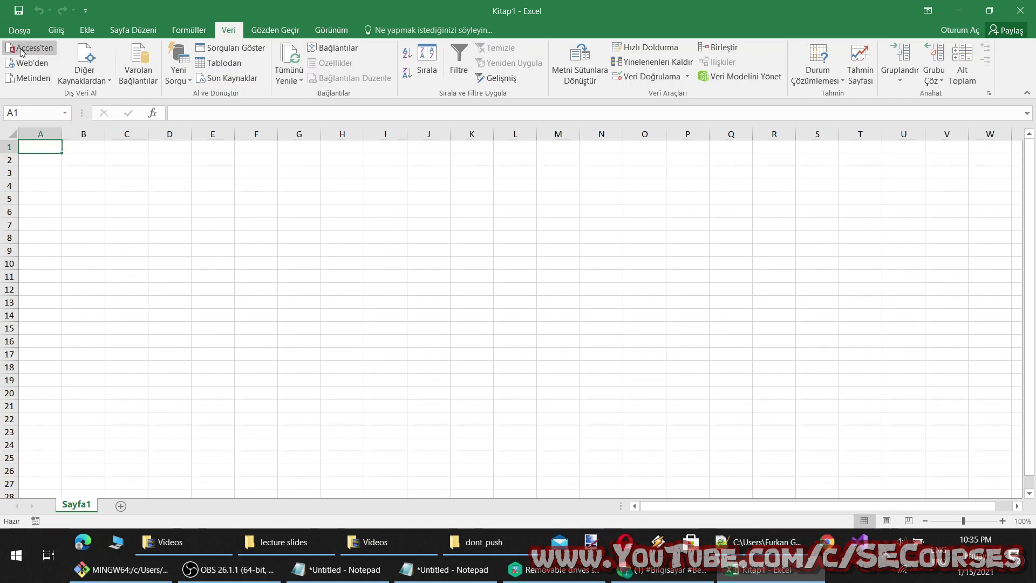
click(24, 53)
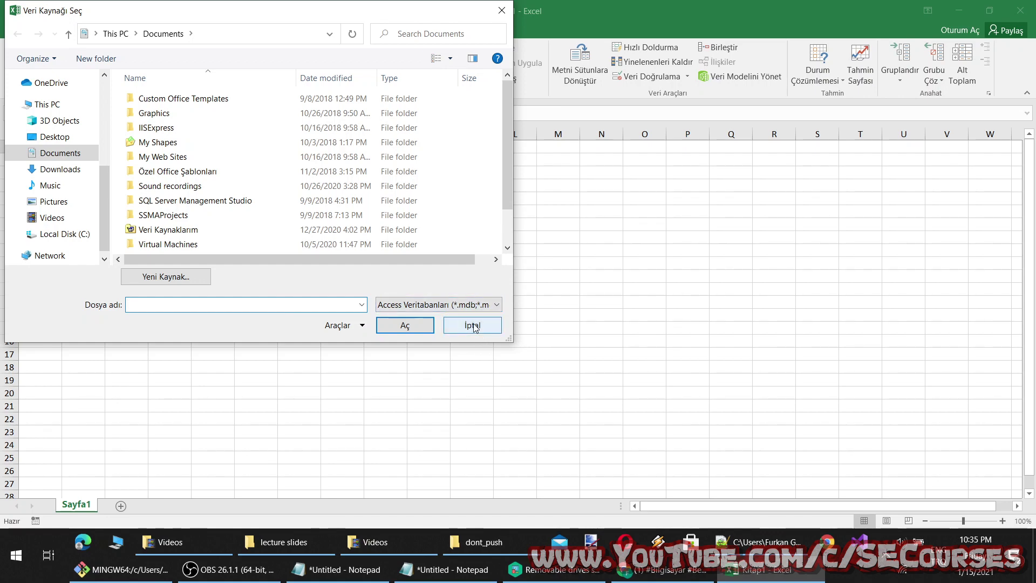
click(474, 325)
Step: In a new Chrome tab, close YouTube and Google 'access veri tabanı örneği'
click(664, 569)
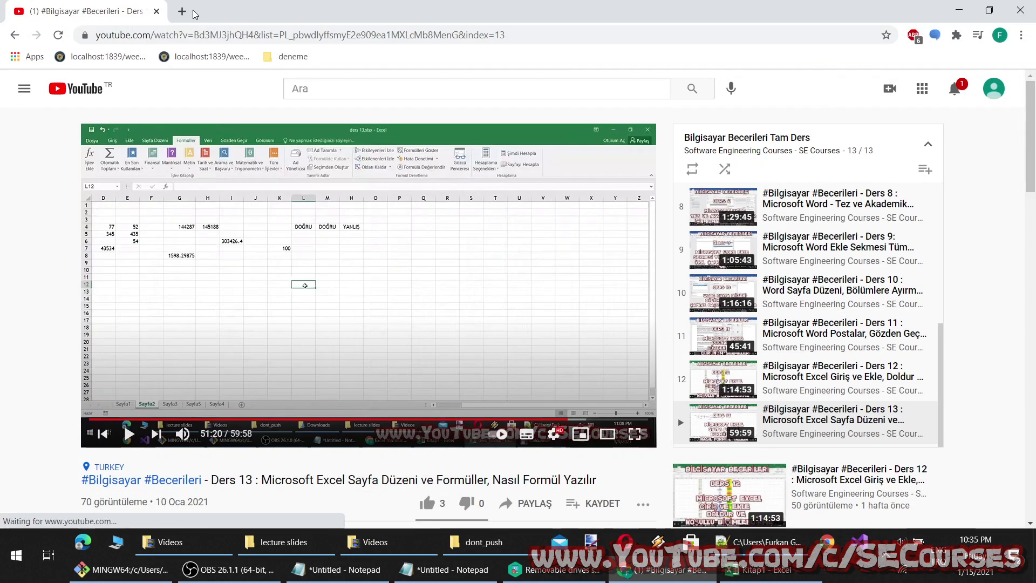
click(181, 11)
click(157, 11)
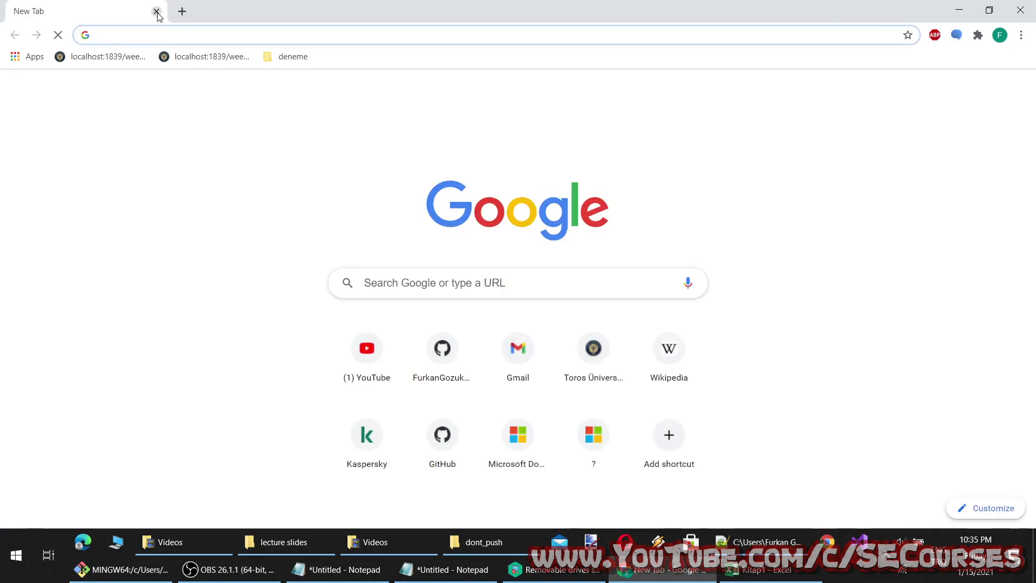
text(access ve)
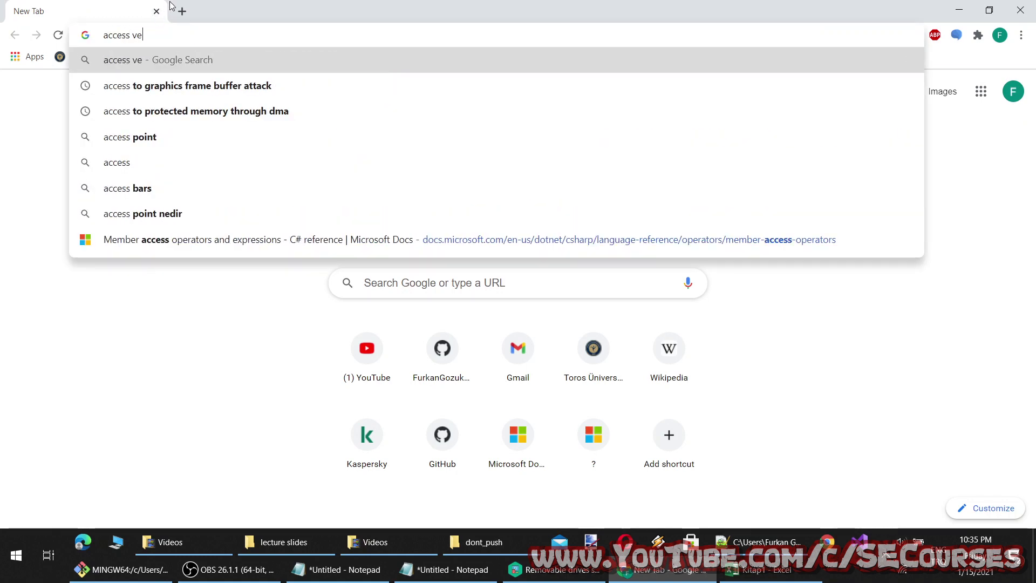
text(ri tabanu)
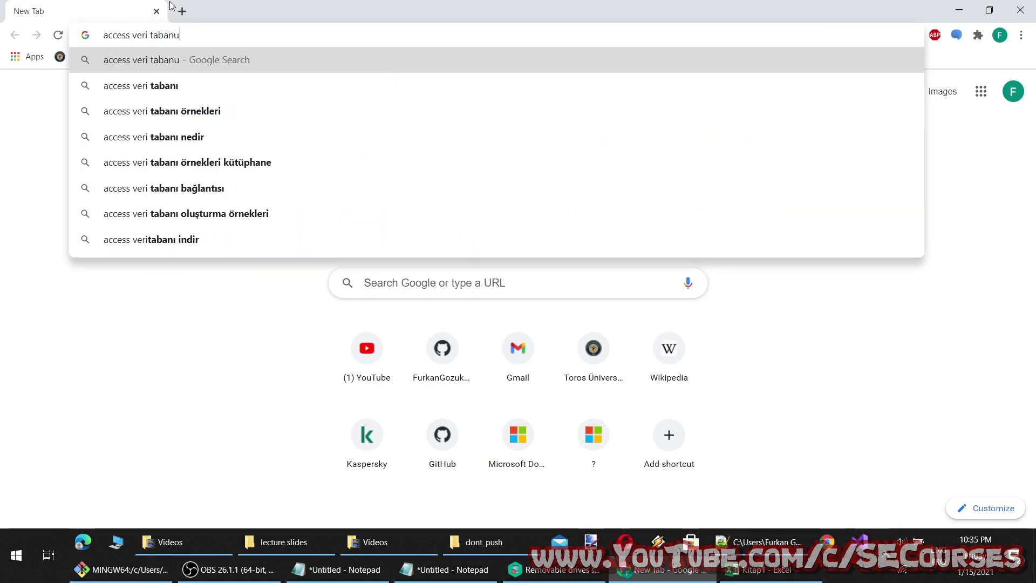
key(BackSpace)
key(BackSpace)
text(nı örne)
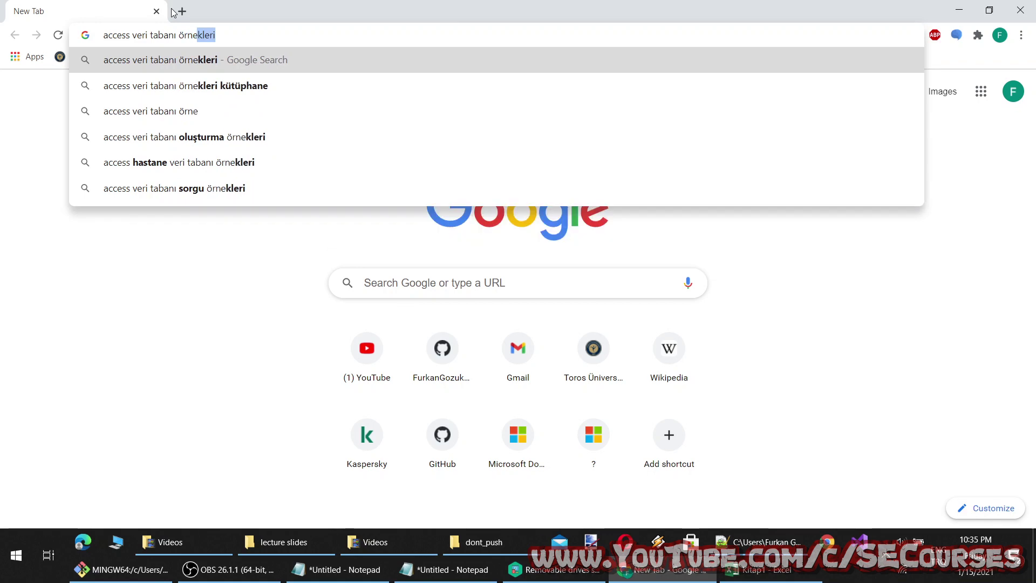
text(ği)
key(Return)
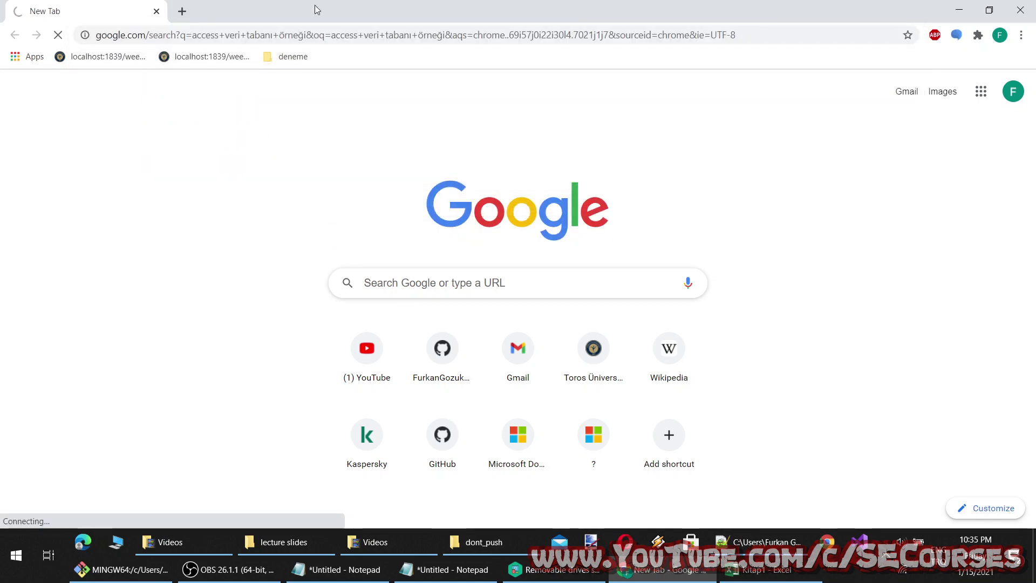
Step: Open the first three results, including Veri_Tabani.pdf, in tabs, view each, and return to results
scroll(218, 226, down, 5)
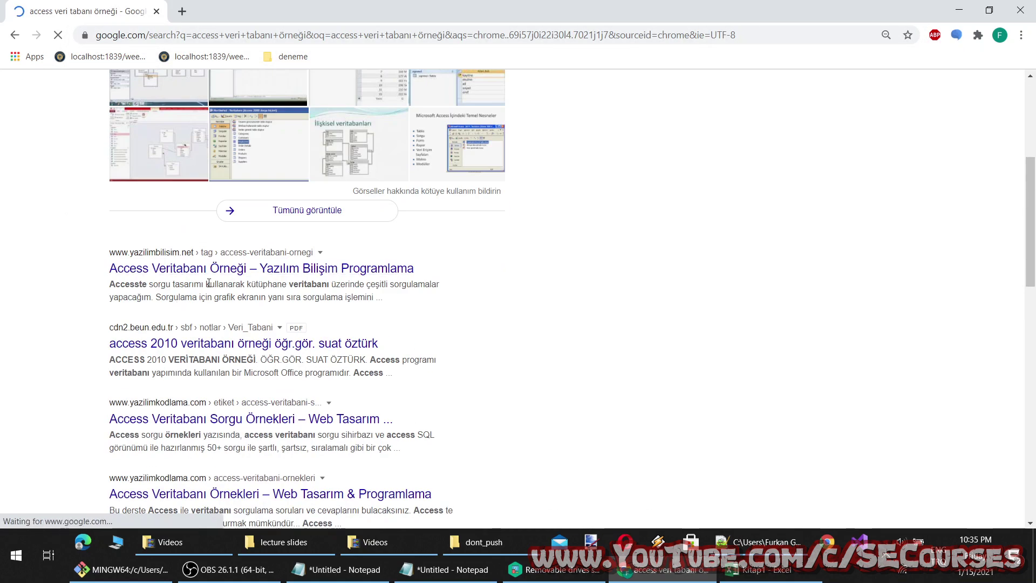
middle_click(215, 270)
middle_click(242, 343)
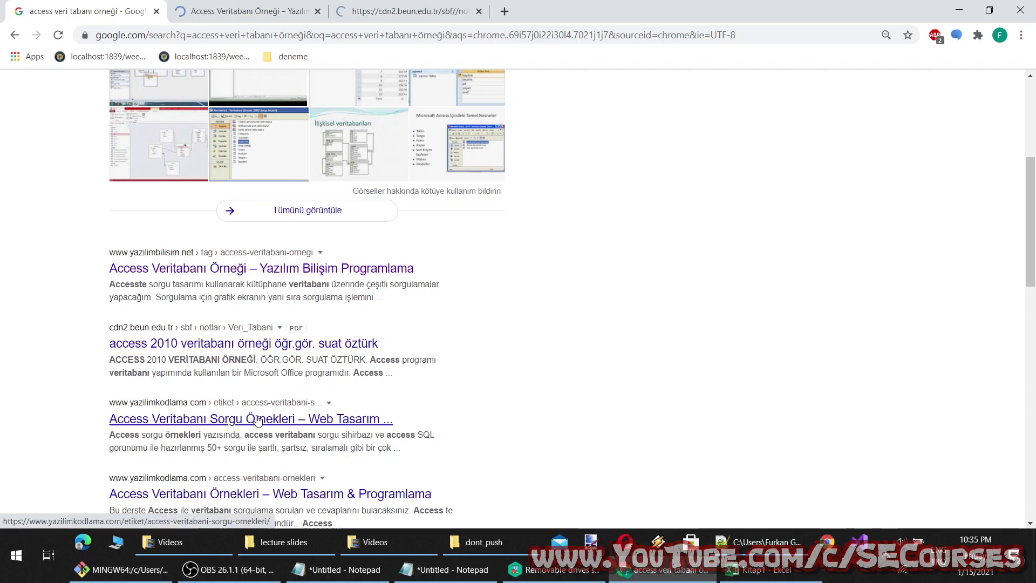
middle_click(258, 419)
scroll(496, 227, down, 4)
click(291, 10)
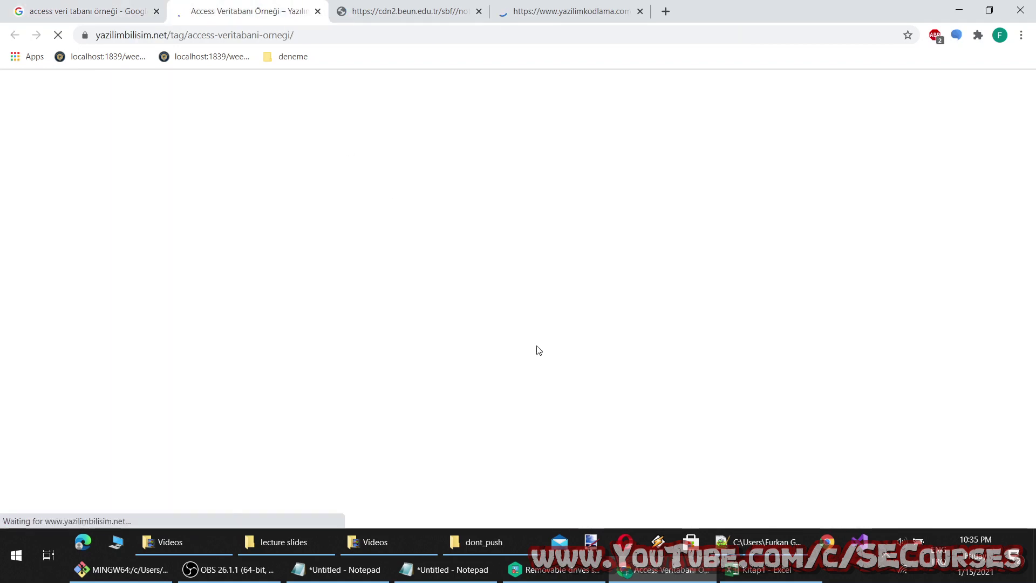
scroll(545, 350, down, 3)
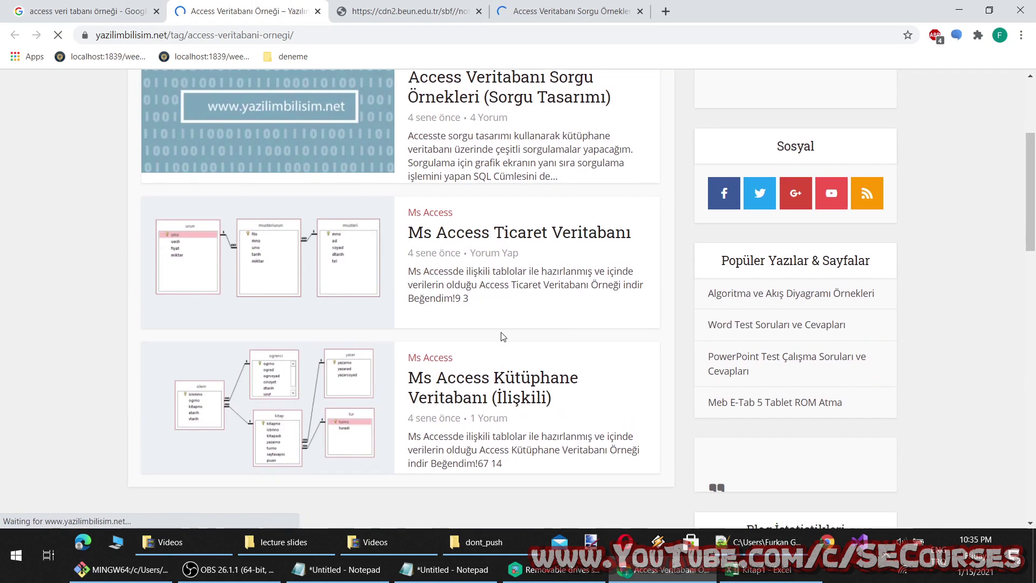
scroll(555, 350, down, 5)
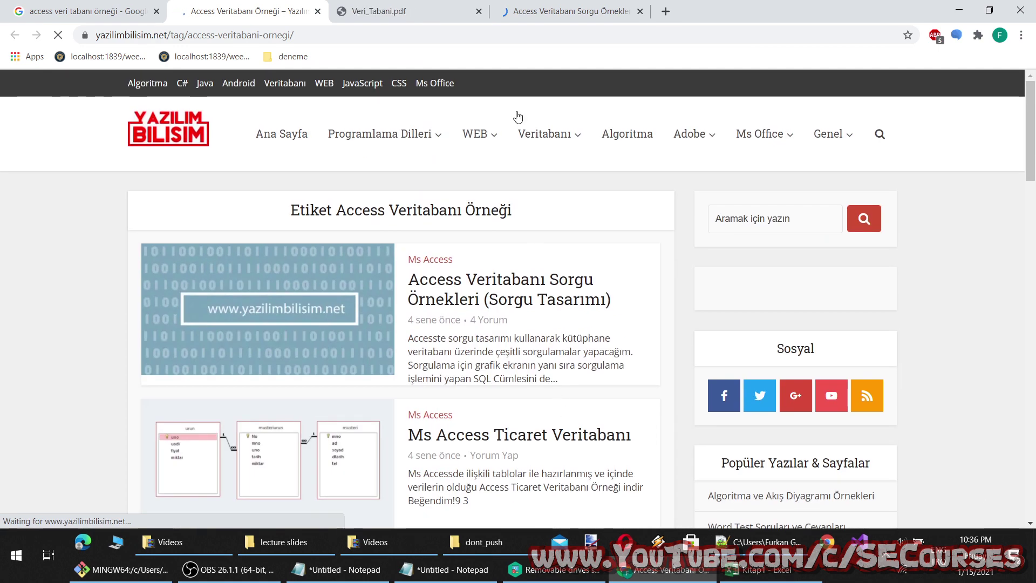
click(523, 6)
click(522, 4)
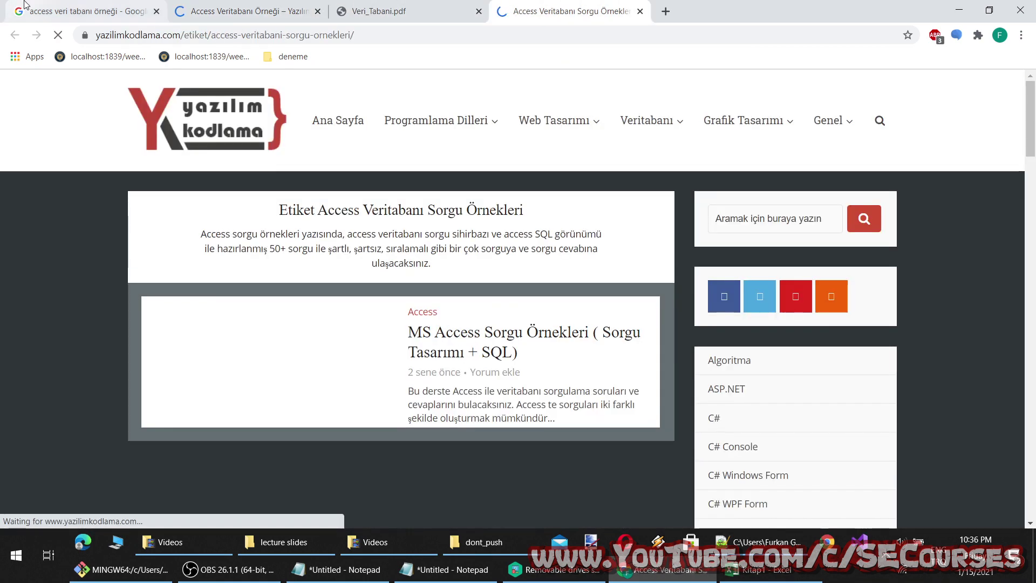
key(ctrl+1)
scroll(486, 364, down, 1)
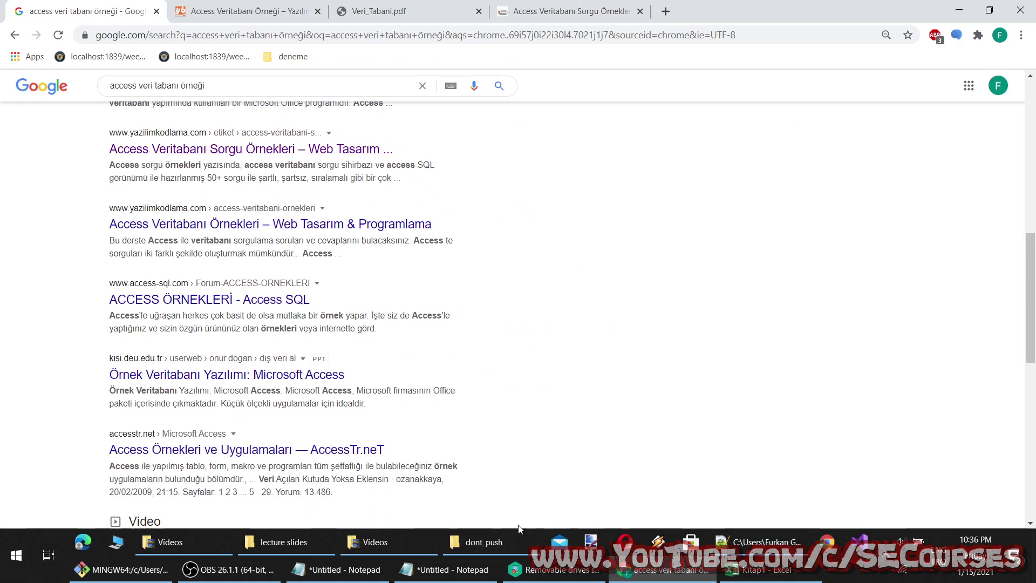
Step: Reopen Excel's Access import, then Google 'örnek veri tabanı ype:mdvb' in a new tab
click(760, 570)
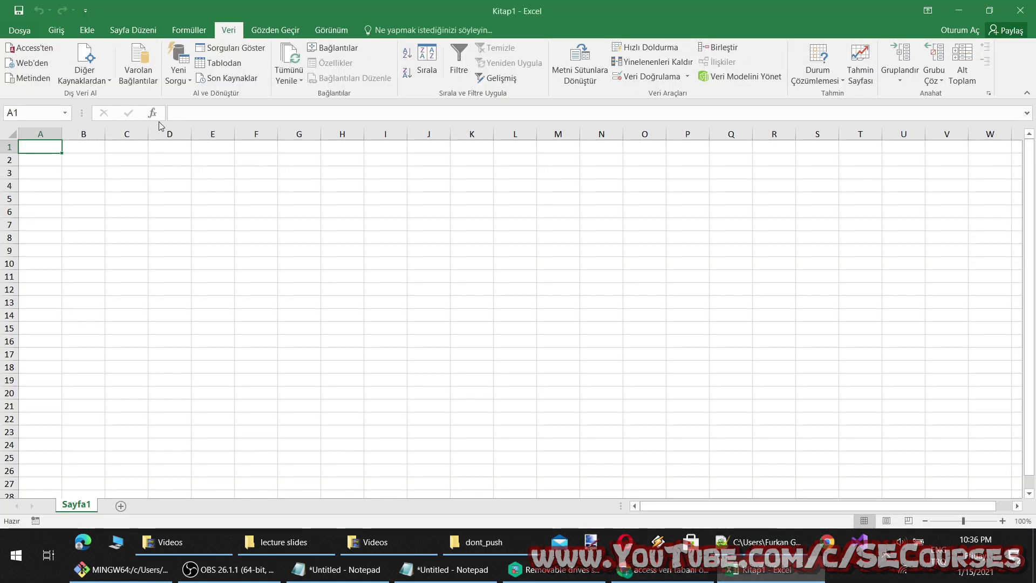
click(34, 48)
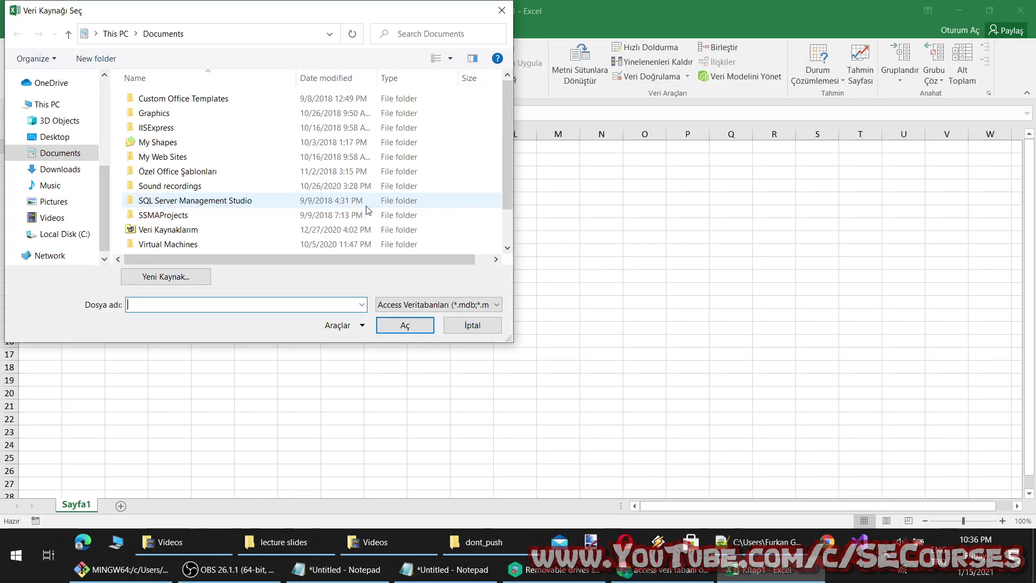
click(672, 571)
key(ctrl+t)
text(örne)
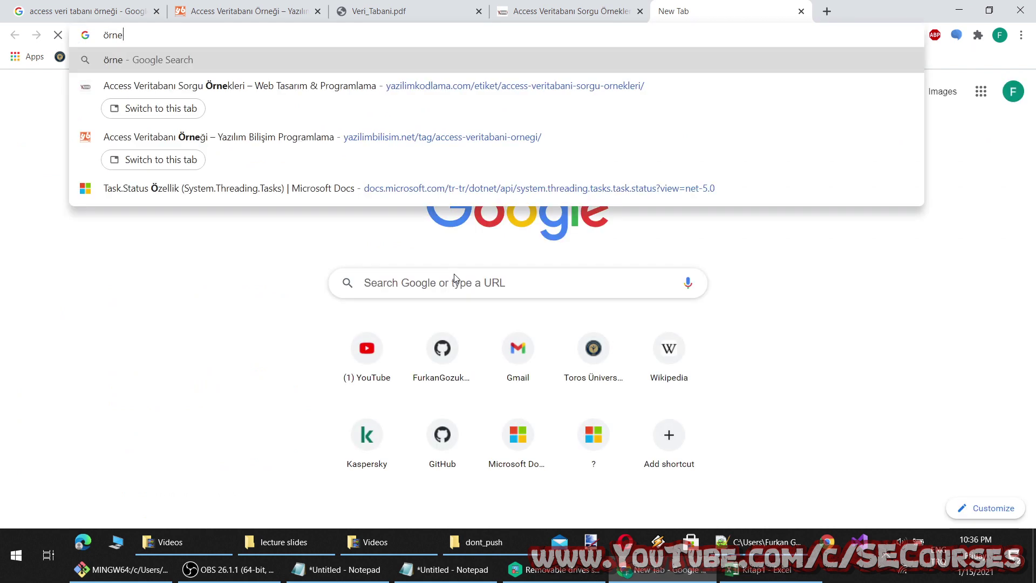
text(k veri tabanı filet)
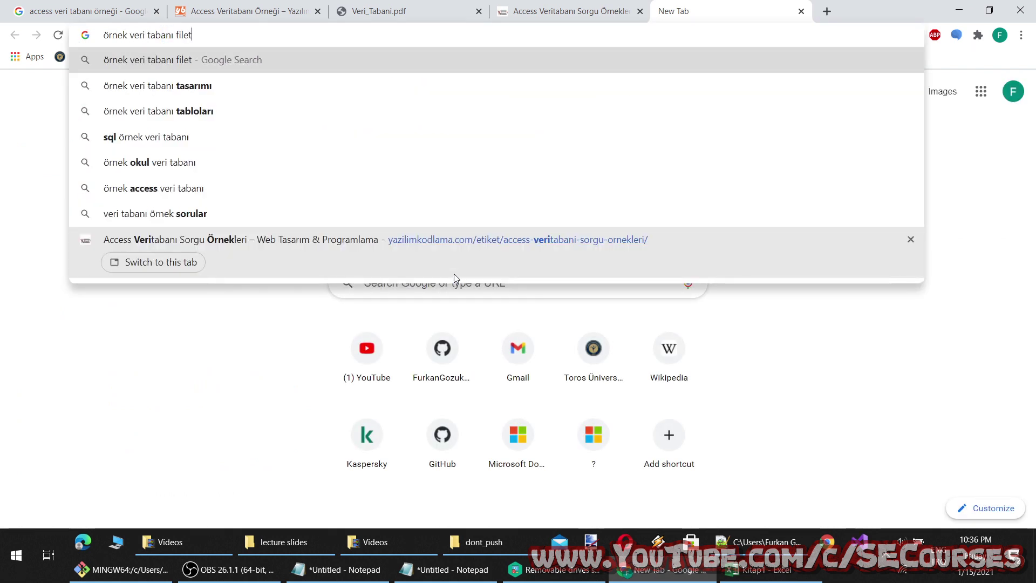
text(ype:mdvb)
key(Return)
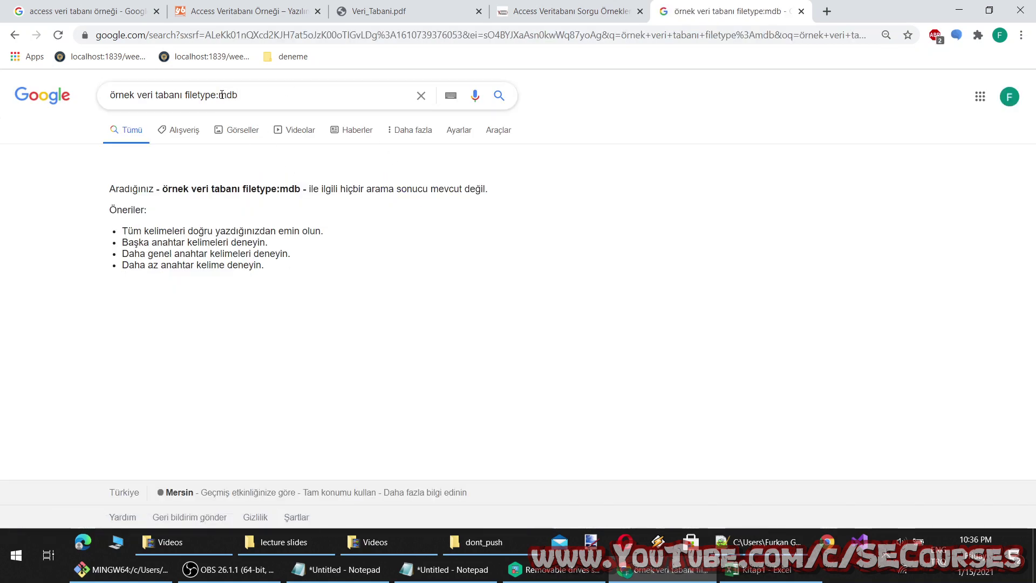
Step: Check the picker's accepted file types, then search 'example database filetype:mdb' instead
double_click(197, 96)
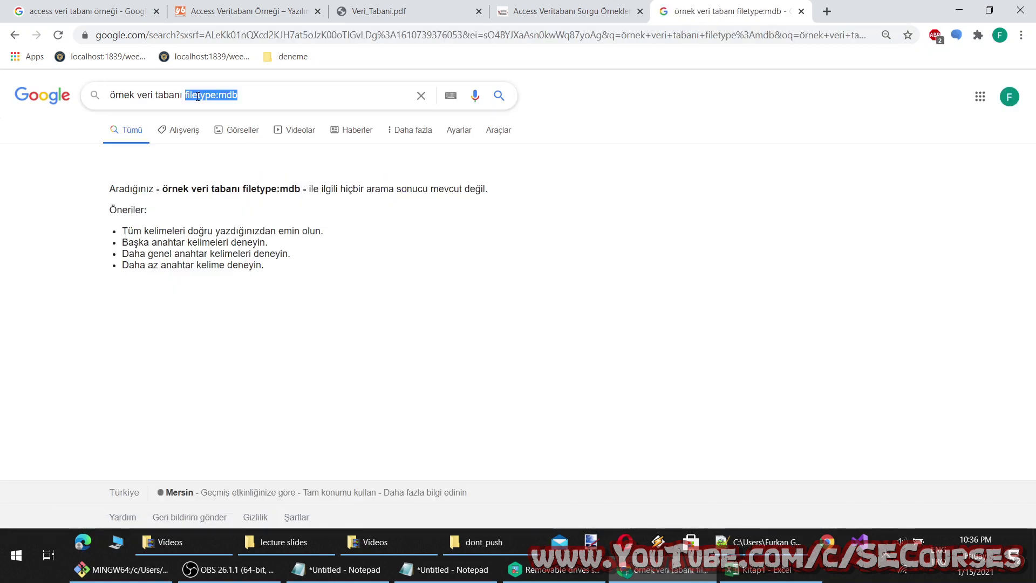
click(758, 573)
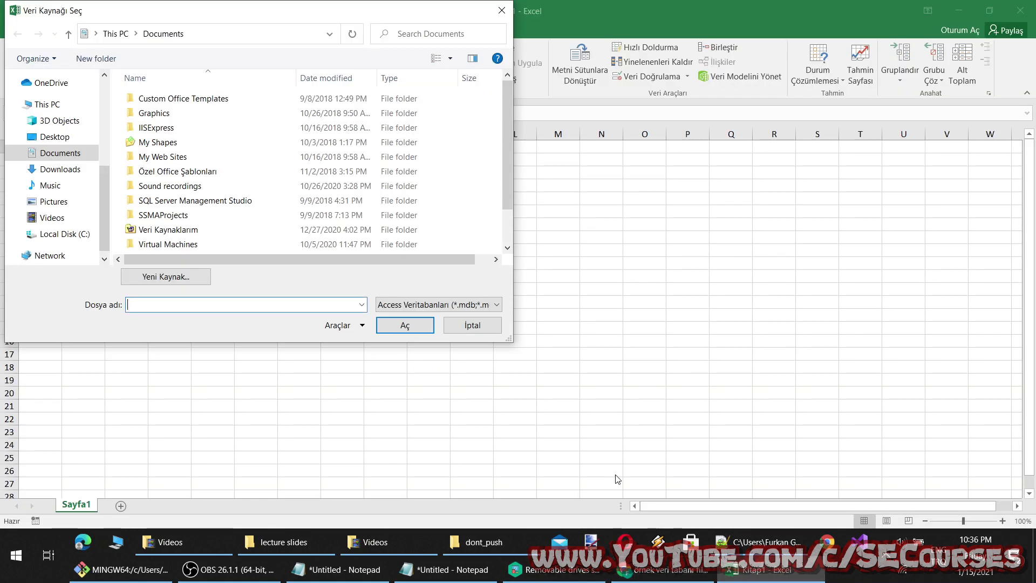
click(467, 305)
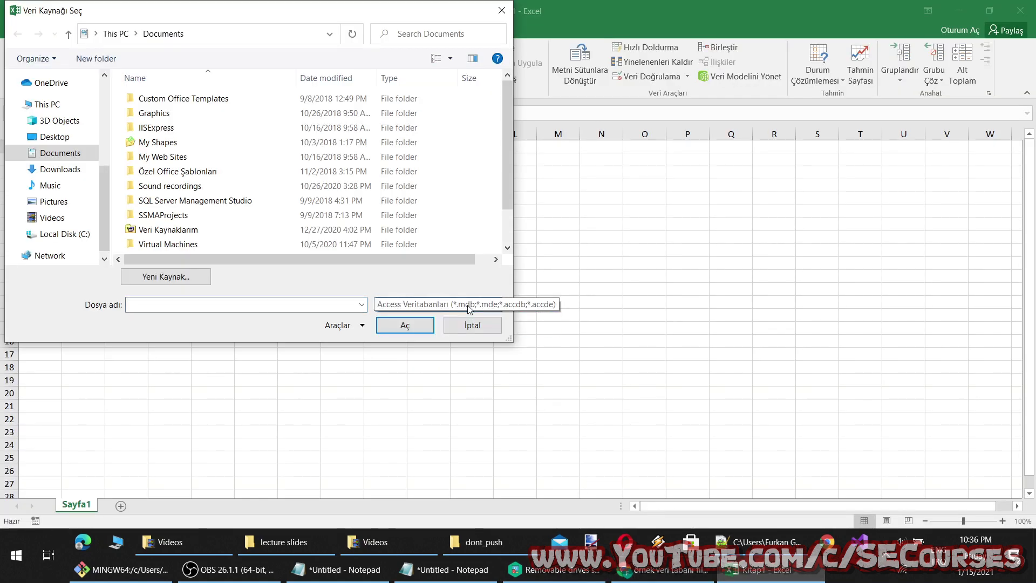
click(663, 570)
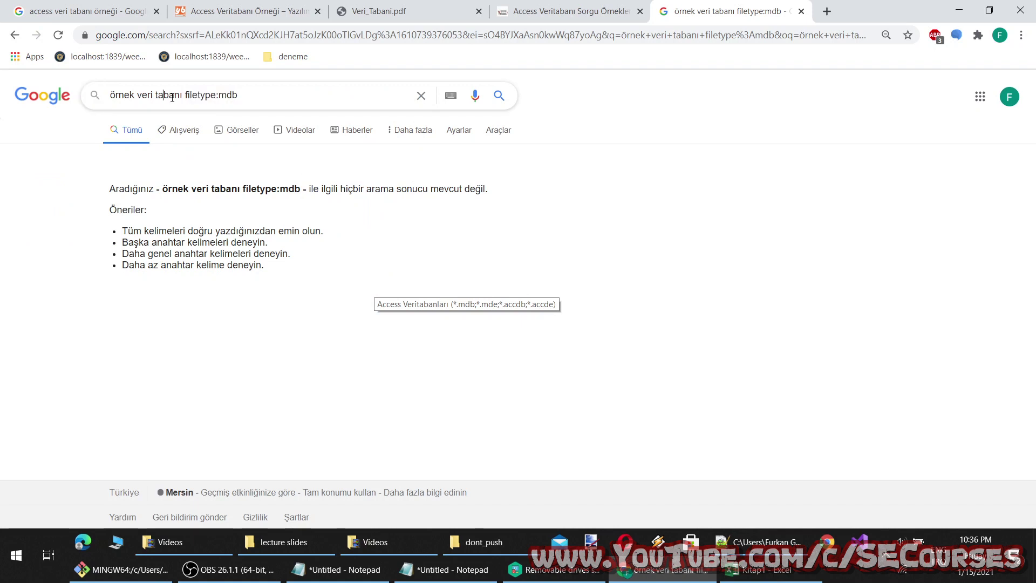
drag(182, 95, 75, 97)
text(exampl)
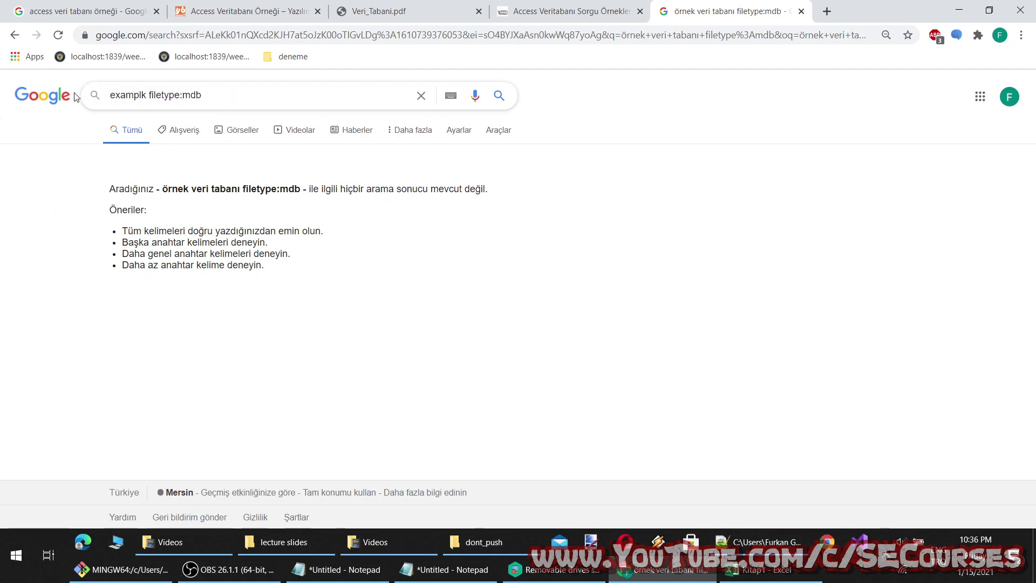
text(se)
key(Return)
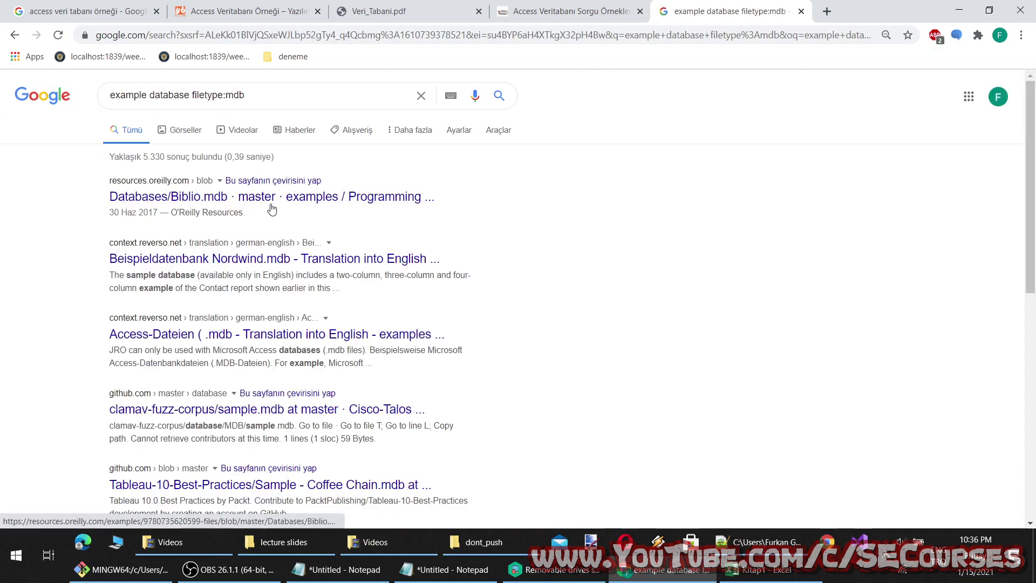
Step: Open the Biblio.mdb and Nordwind.mdb results in tabs, then download and keep Biblio.mdb from O'Reilly
middle_click(271, 208)
middle_click(264, 260)
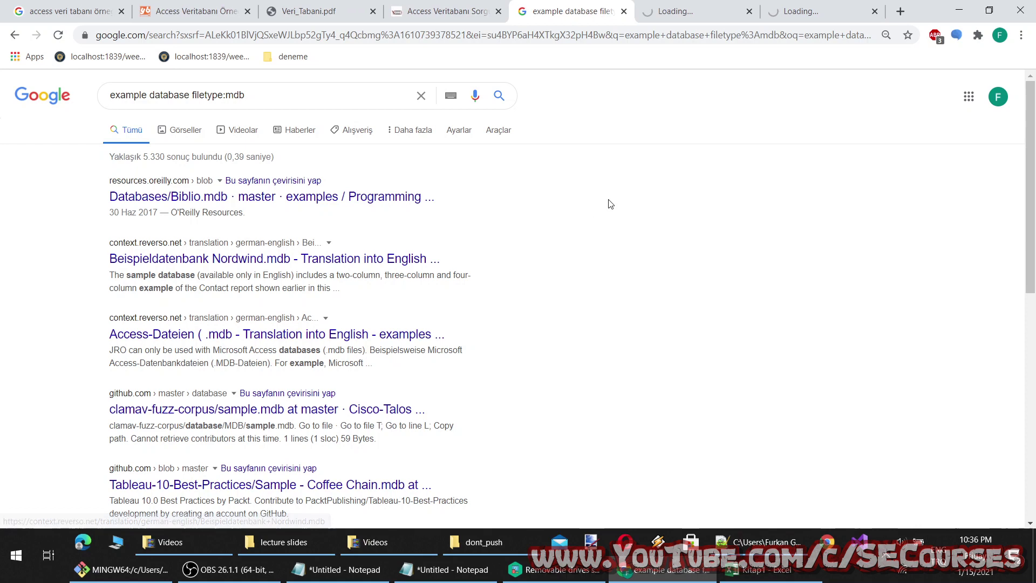
click(722, 5)
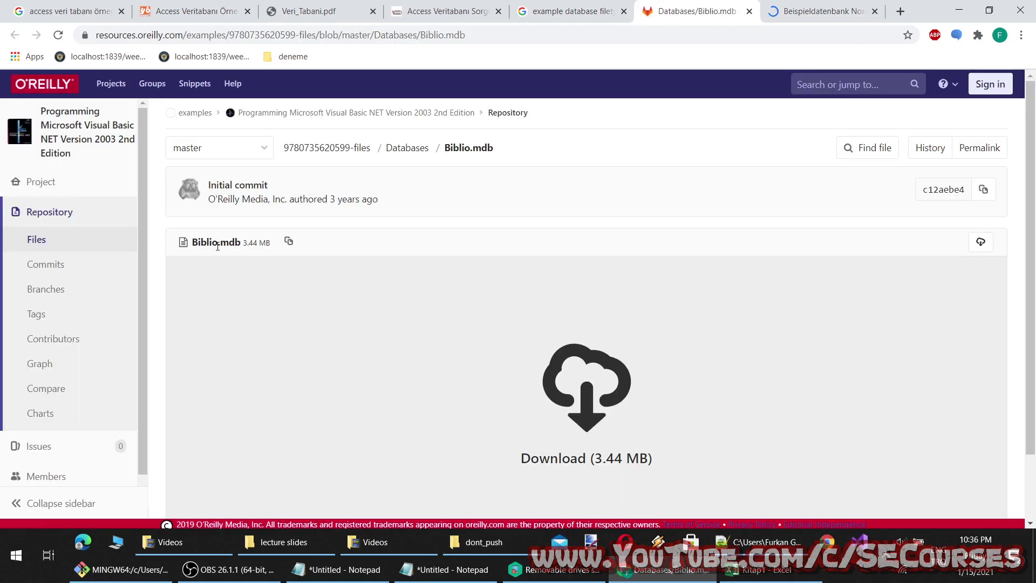
scroll(420, 322, down, 1)
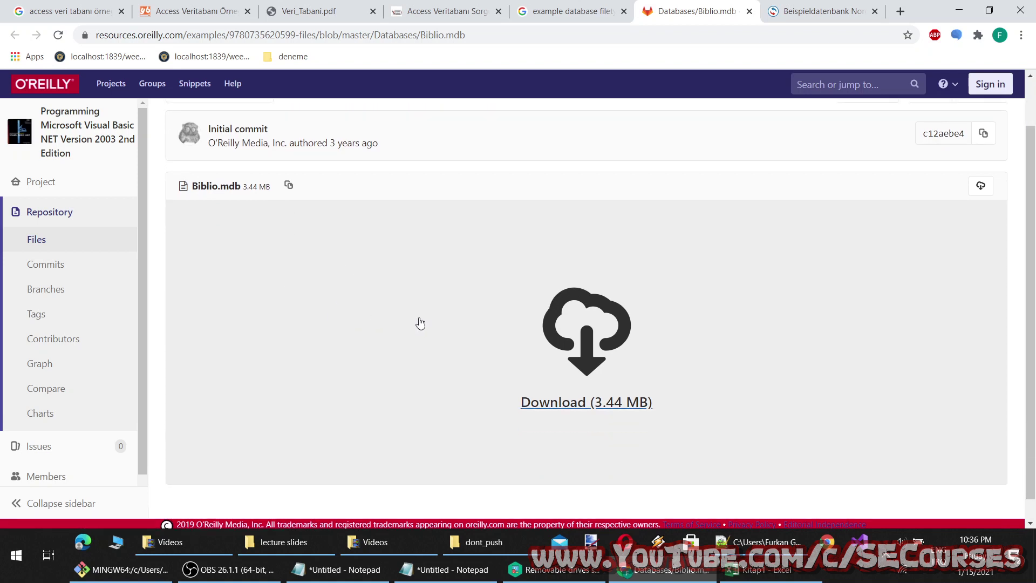
click(441, 393)
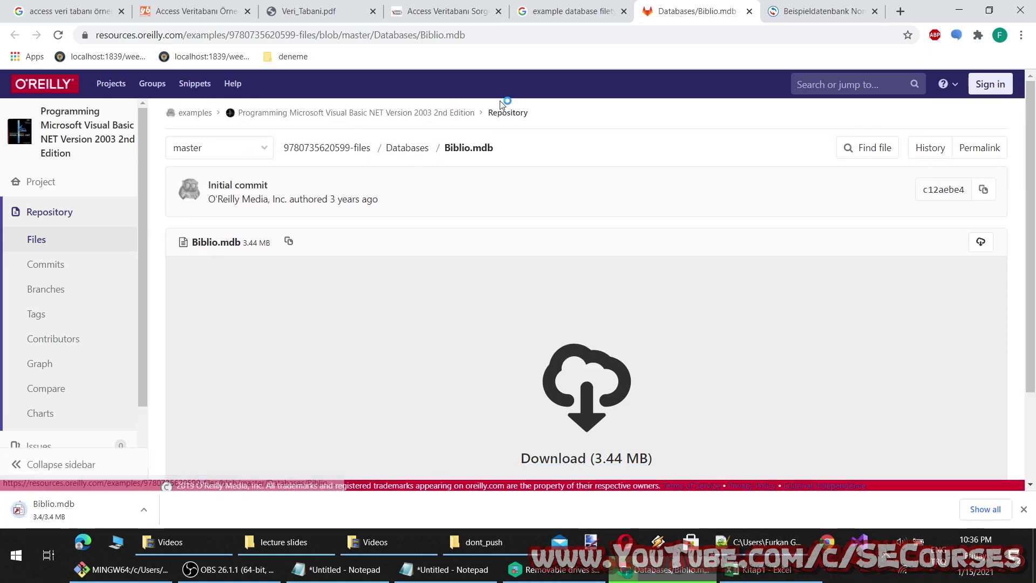
click(225, 510)
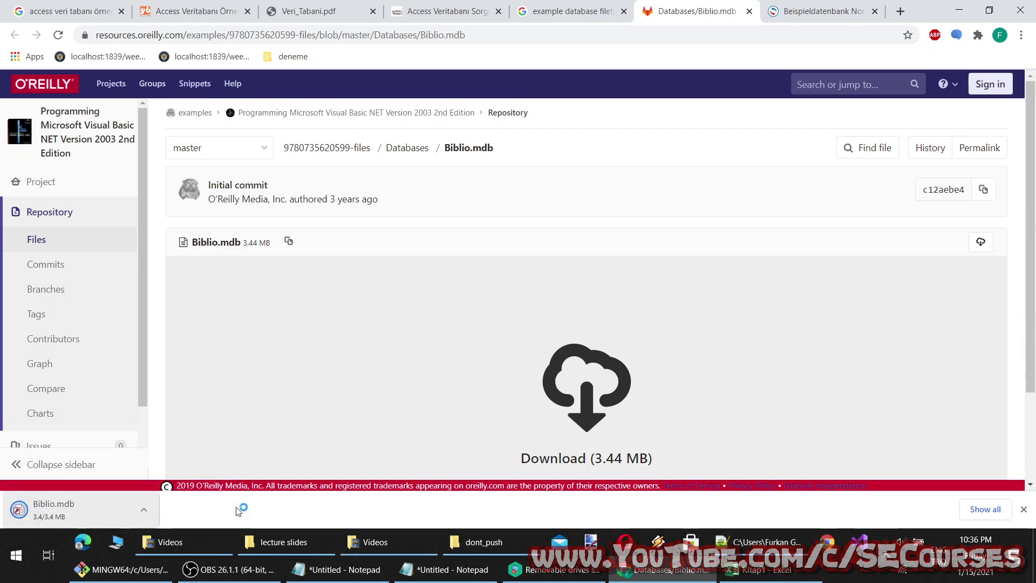
Step: Pick Downloads > Biblio.mdb as the Access source and accept the Data Link and OLE DB dialogs
click(763, 569)
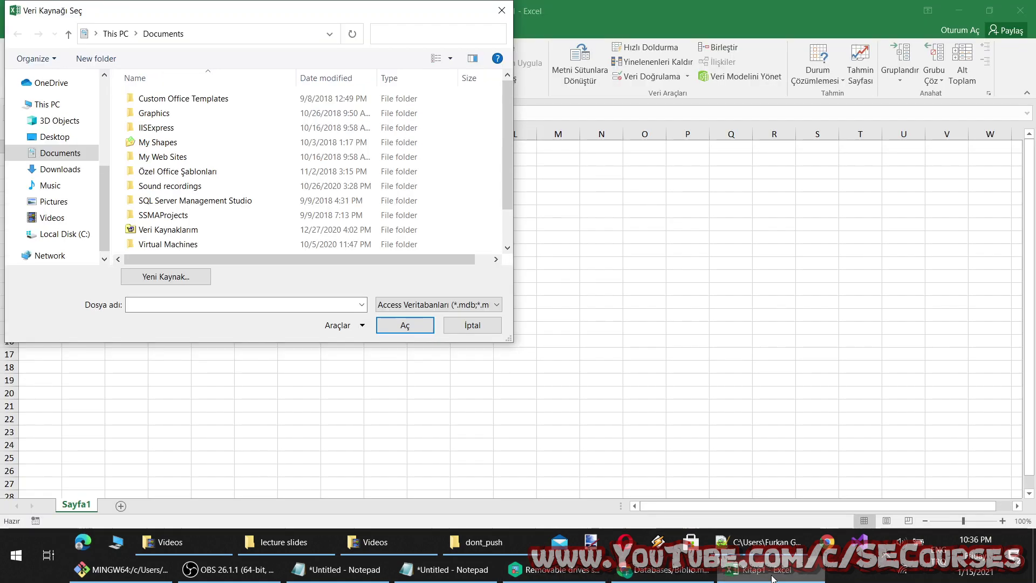
click(51, 171)
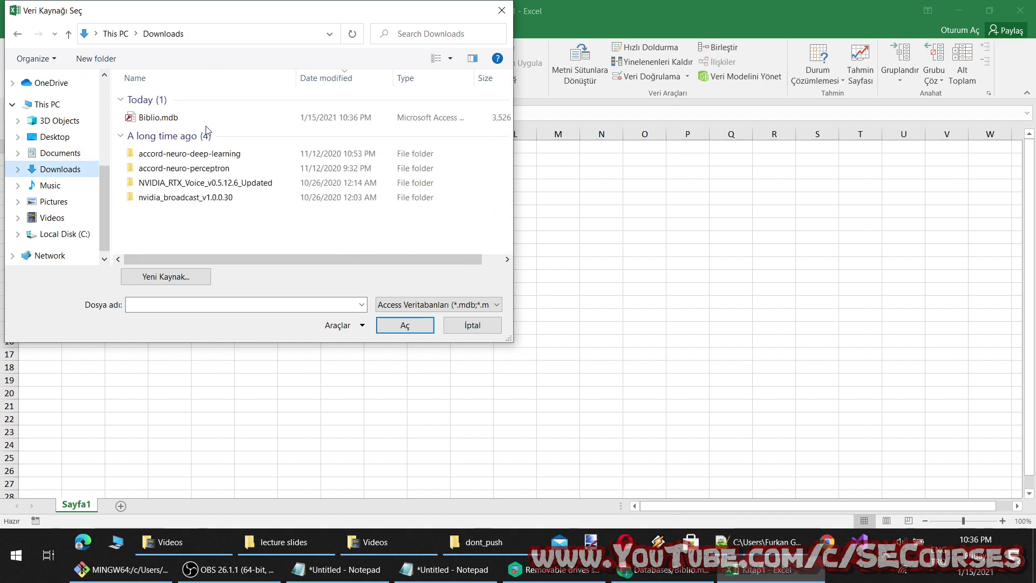
double_click(203, 113)
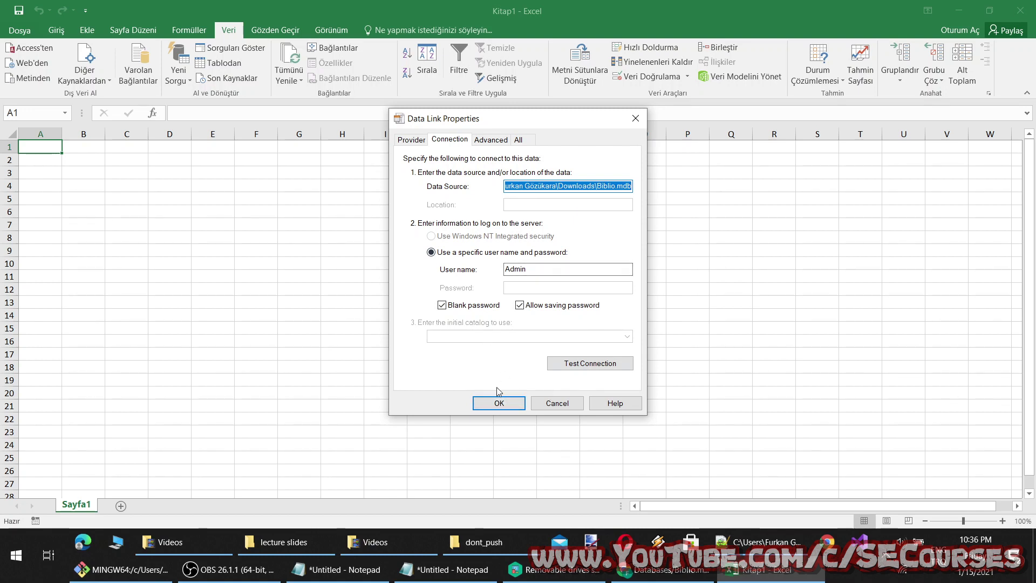
click(499, 409)
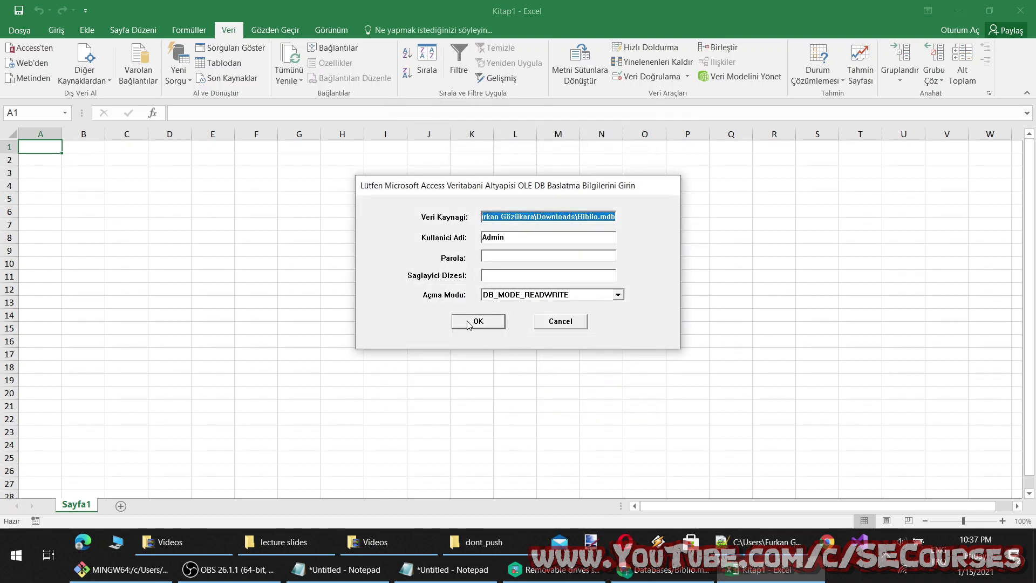
click(468, 323)
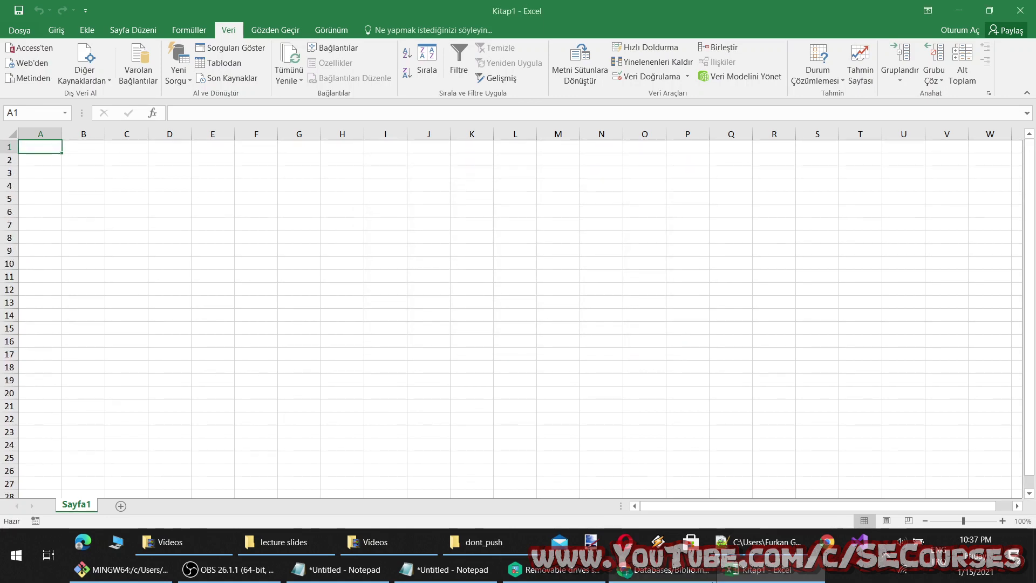
Step: View the Reverso Nordwind.mdb translation page in Chrome, dismissing the Reverso for Windows promotion
click(715, 579)
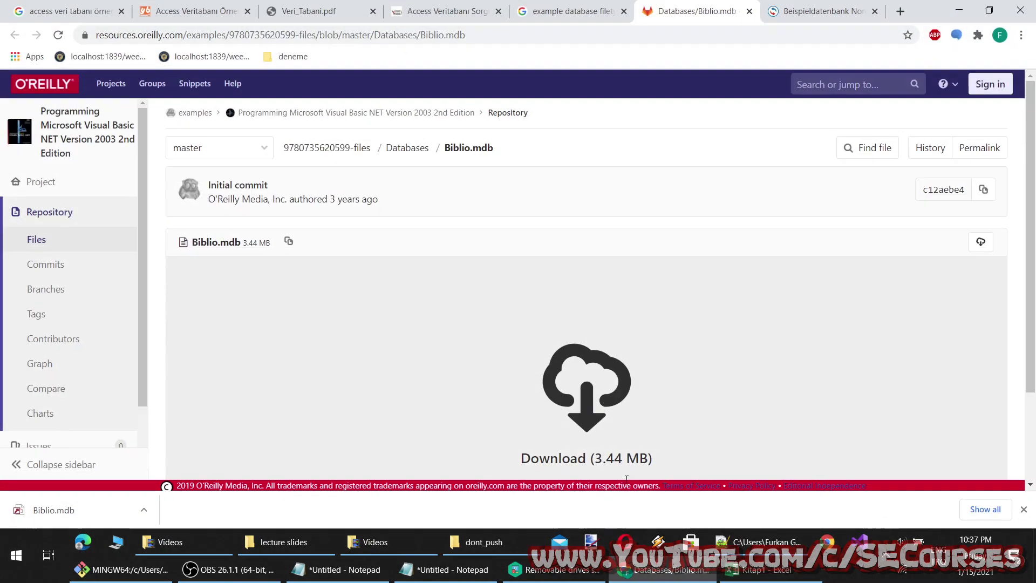
scroll(527, 259, down, 1)
click(825, 11)
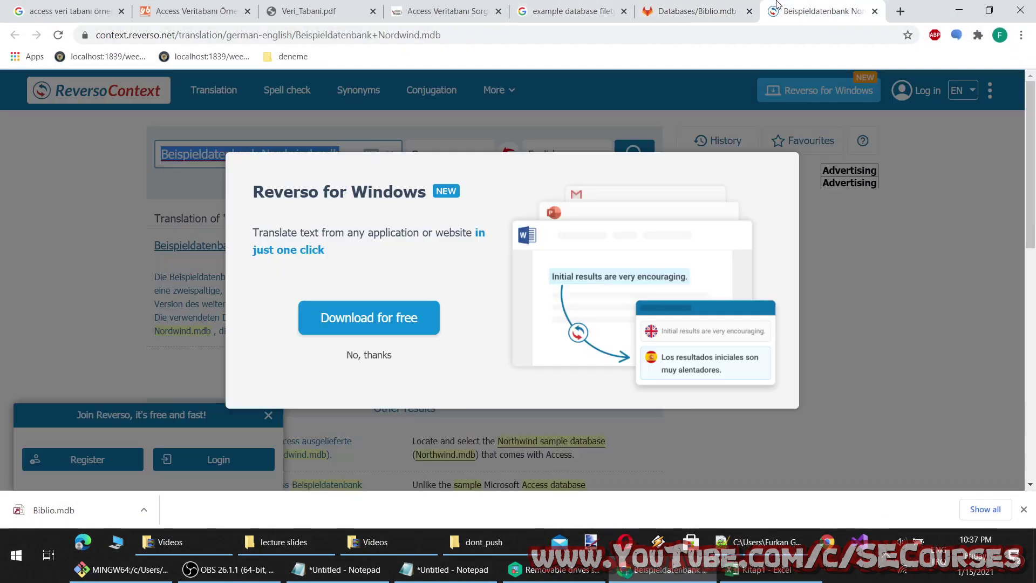
click(378, 356)
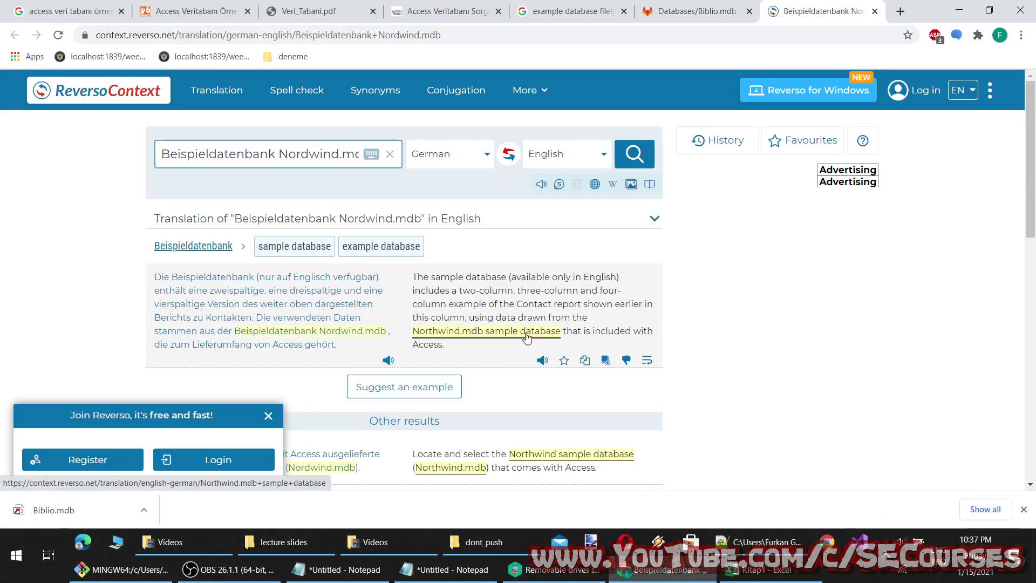
scroll(421, 302, down, 5)
scroll(420, 292, up, 4)
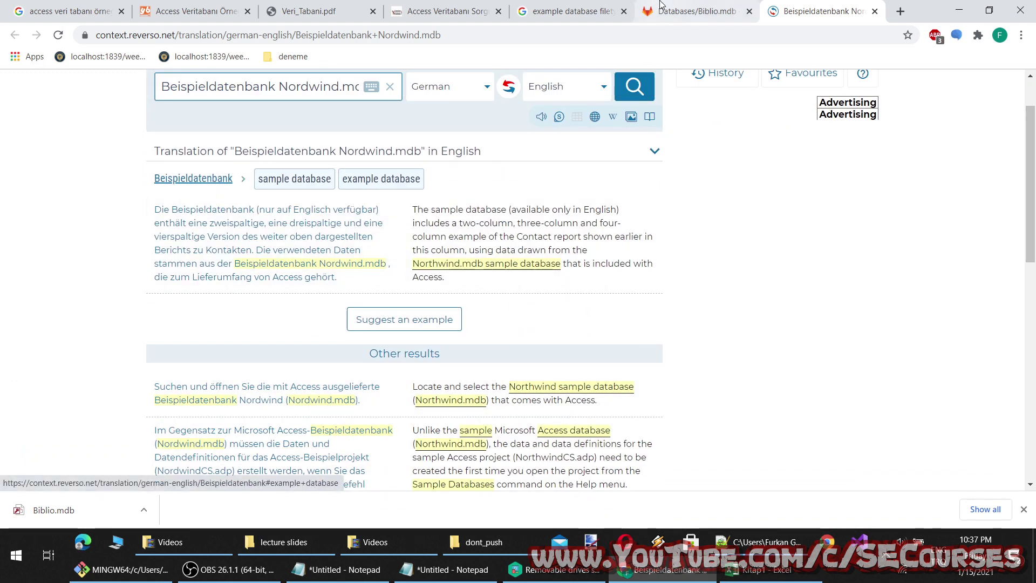
Step: Open the Cisco-Talos sample.mdb and Coffee Chain.mdb results in tabs and view sample.mdb raw
scroll(219, 324, down, 4)
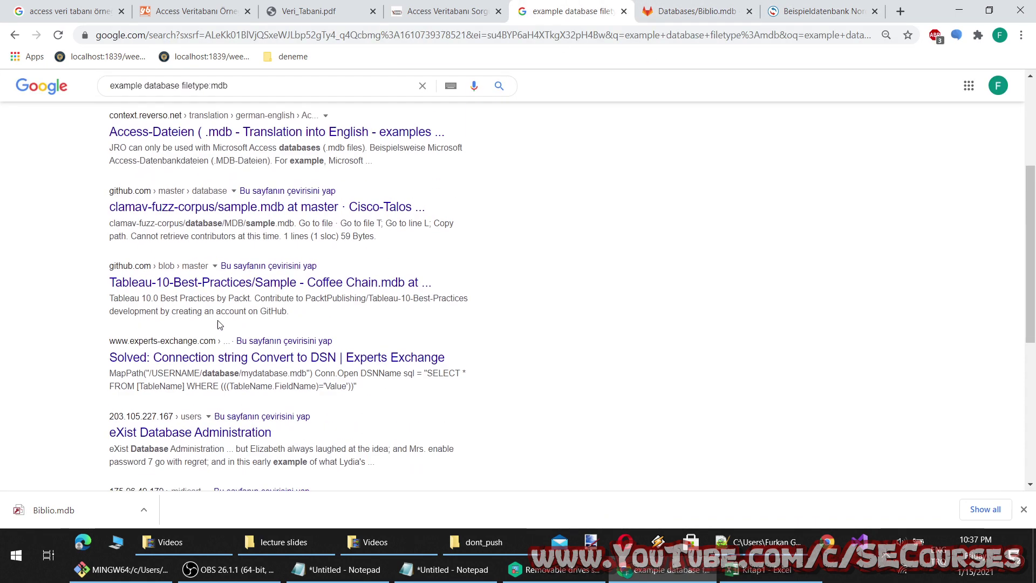
middle_click(211, 208)
middle_click(216, 282)
click(727, 11)
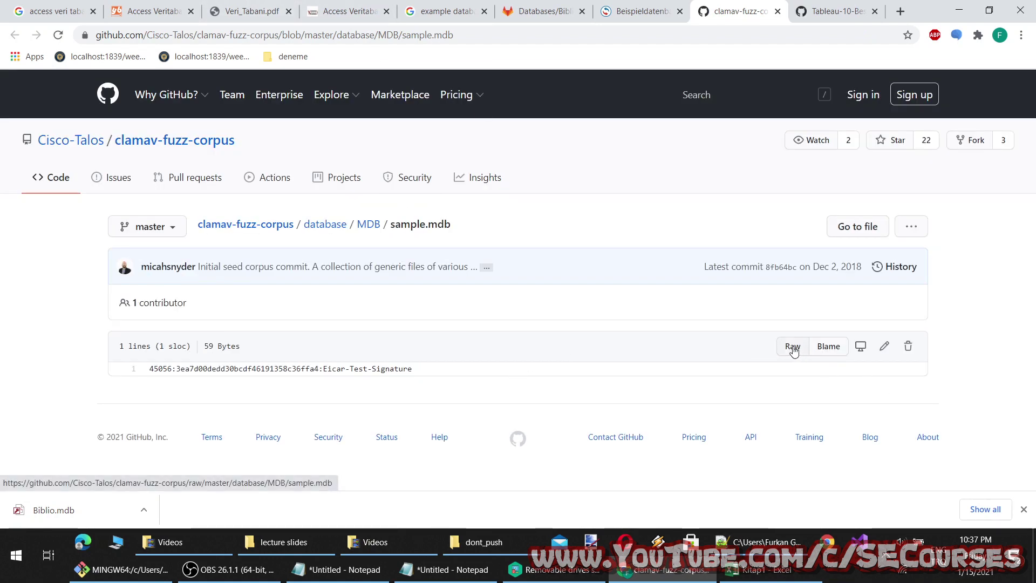
click(792, 347)
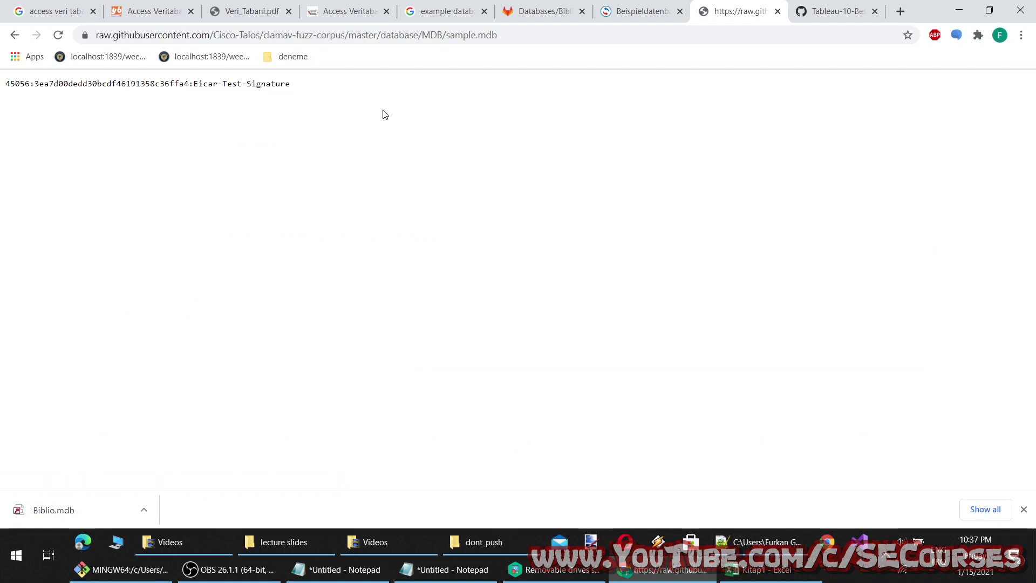
click(14, 36)
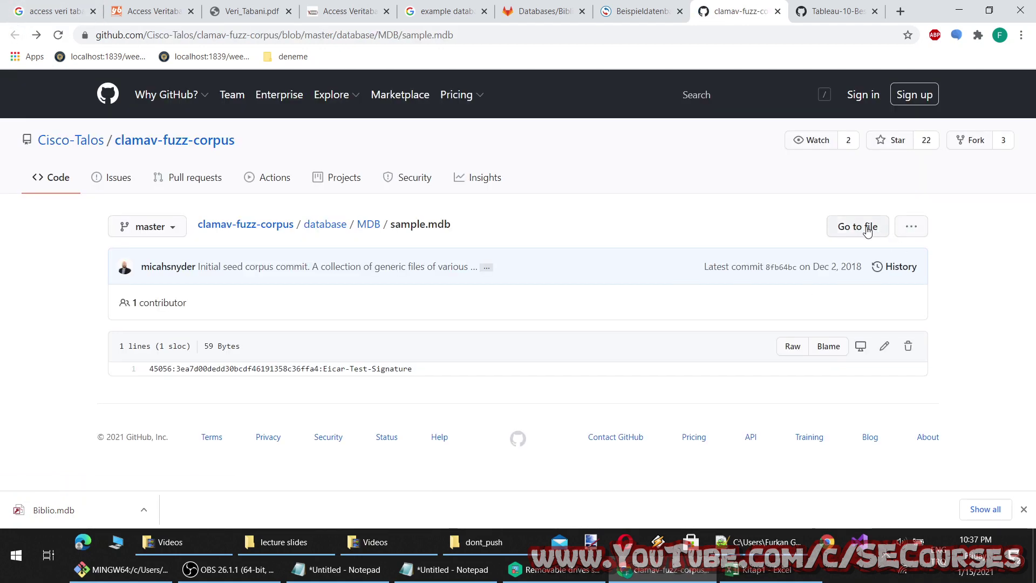
Step: Browse the clamav-fuzz-corpus file list, then download Sample - Coffee Chain.mdb from the Tableau repository
click(867, 230)
scroll(420, 316, down, 1)
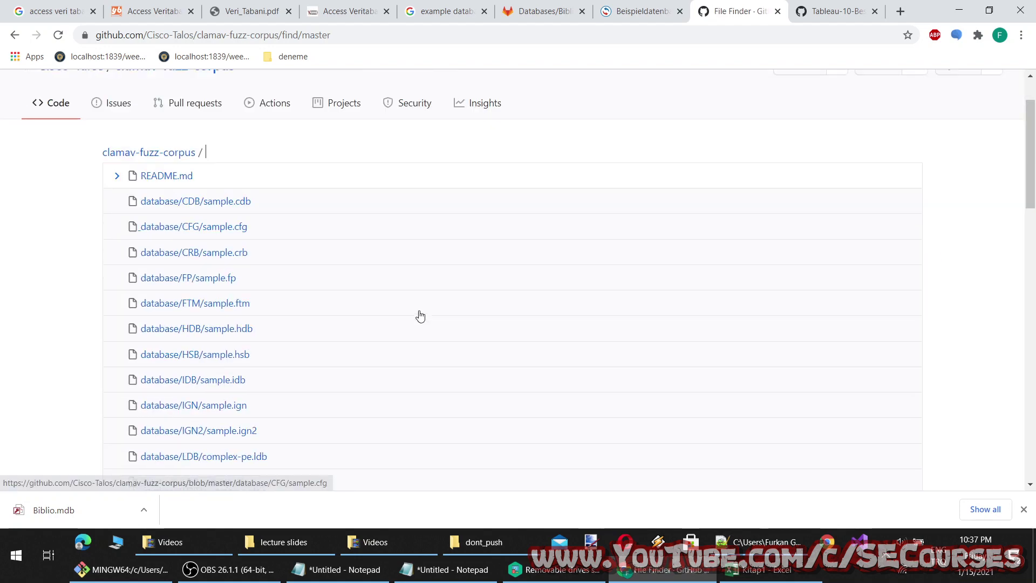
scroll(420, 315, down, 1)
scroll(282, 222, down, 1)
scroll(566, 259, down, 4)
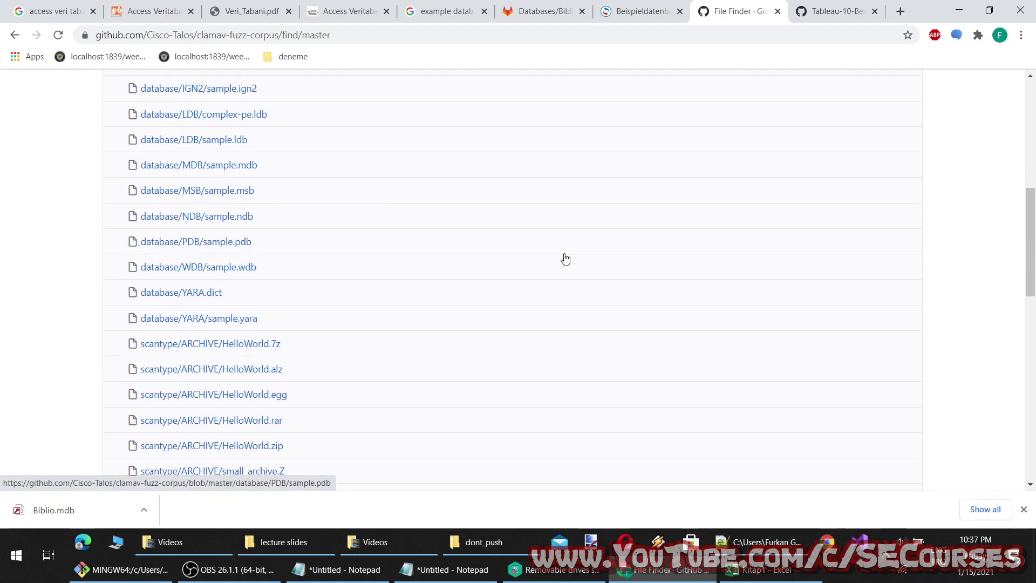
scroll(565, 259, down, 5)
click(830, 6)
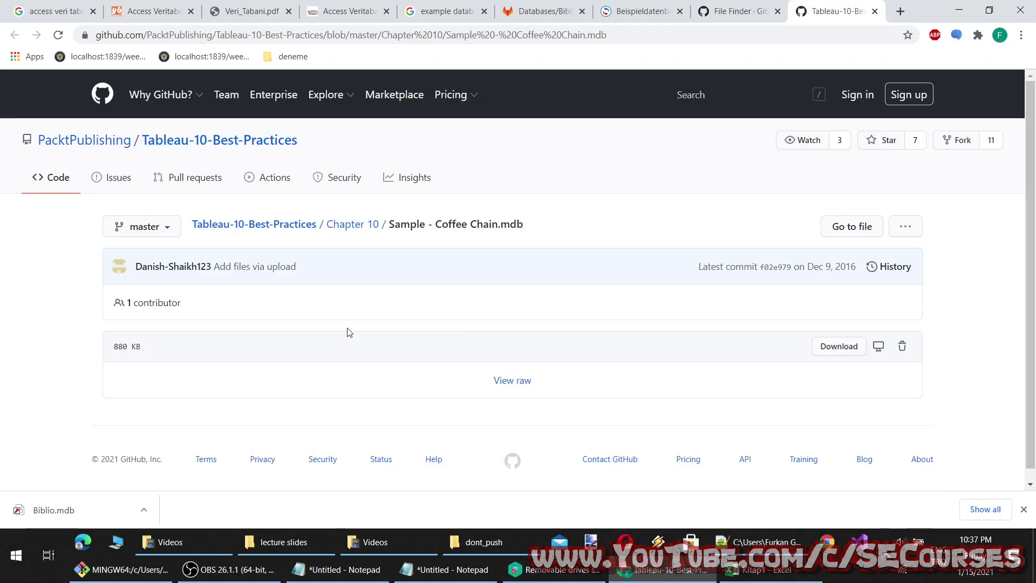
click(839, 348)
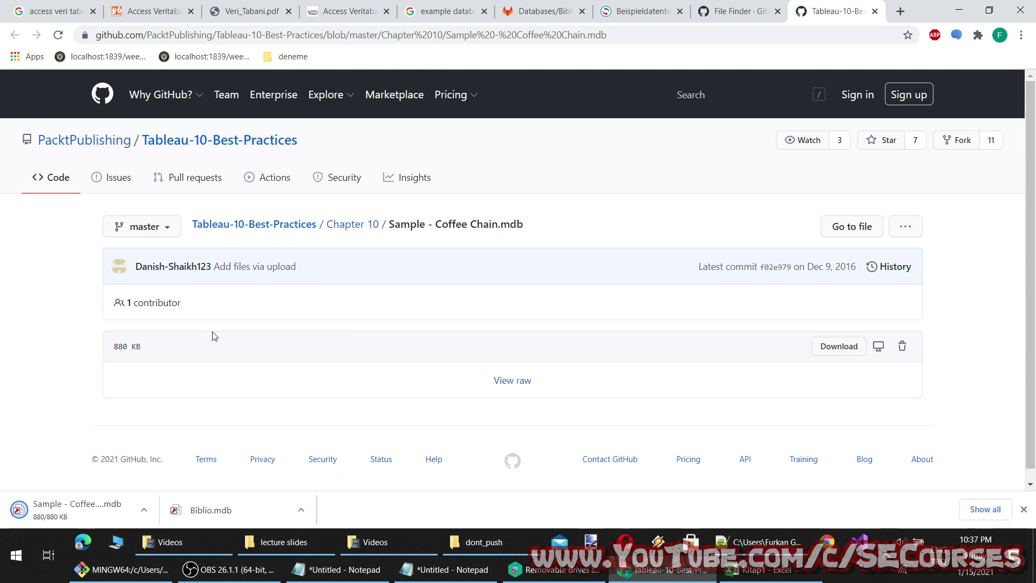
Step: In Excel, choose Downloads > Sample - Coffee Chain.mdb as the Access data source
click(766, 569)
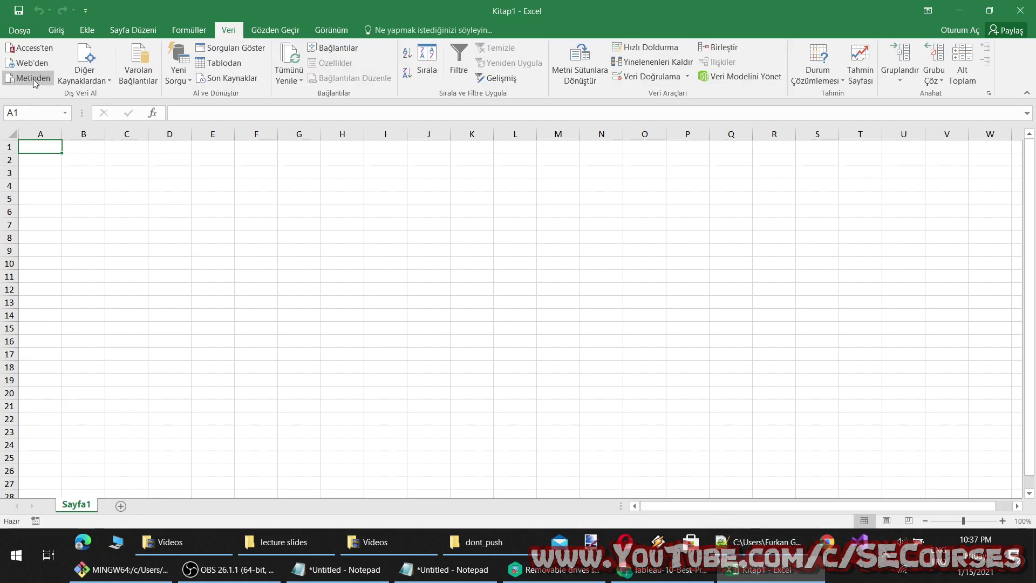
click(25, 50)
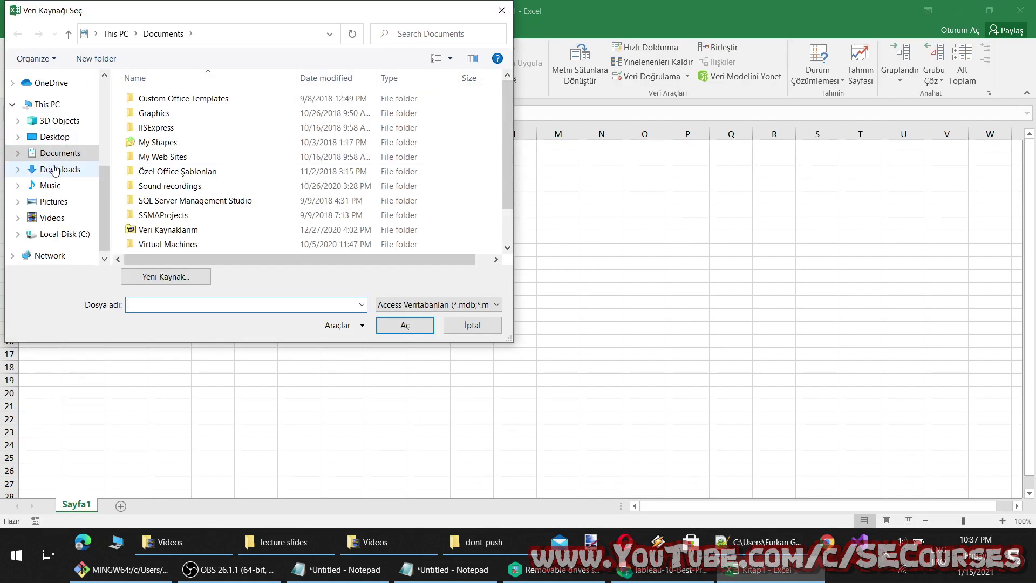
click(53, 169)
double_click(204, 118)
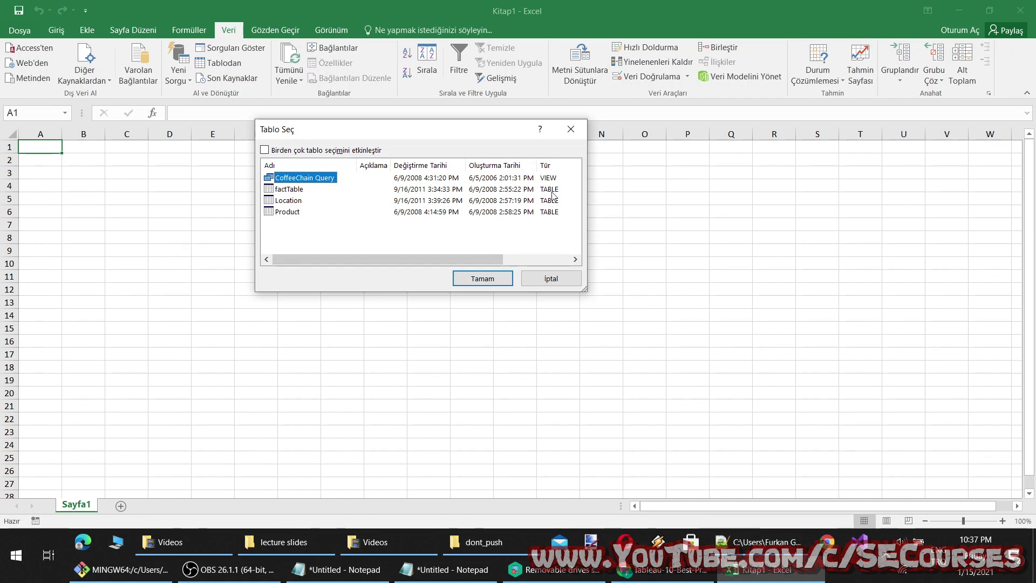
Step: Select all four tables and import them as Tables into new worksheets
drag(455, 257, 291, 161)
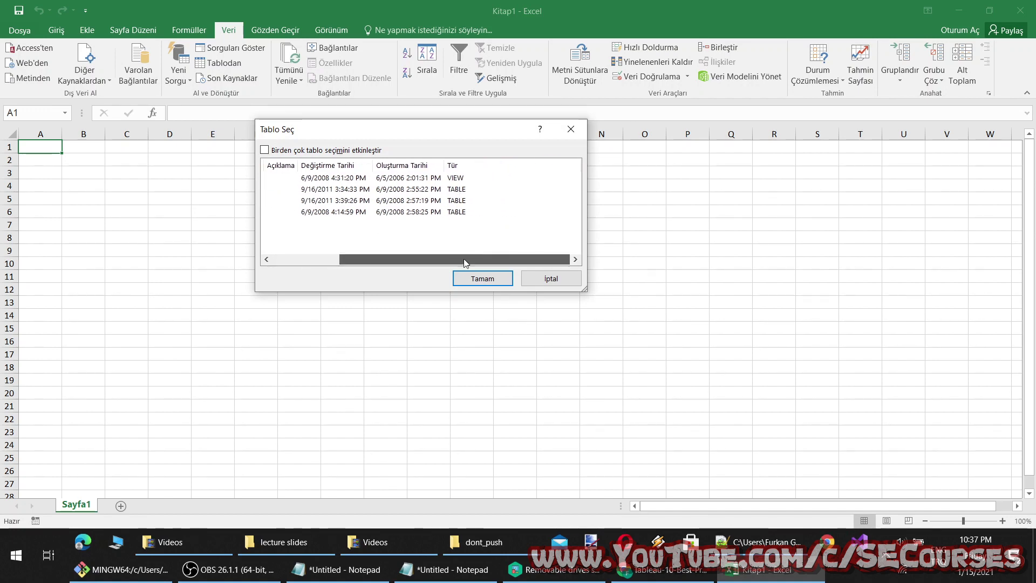
click(264, 150)
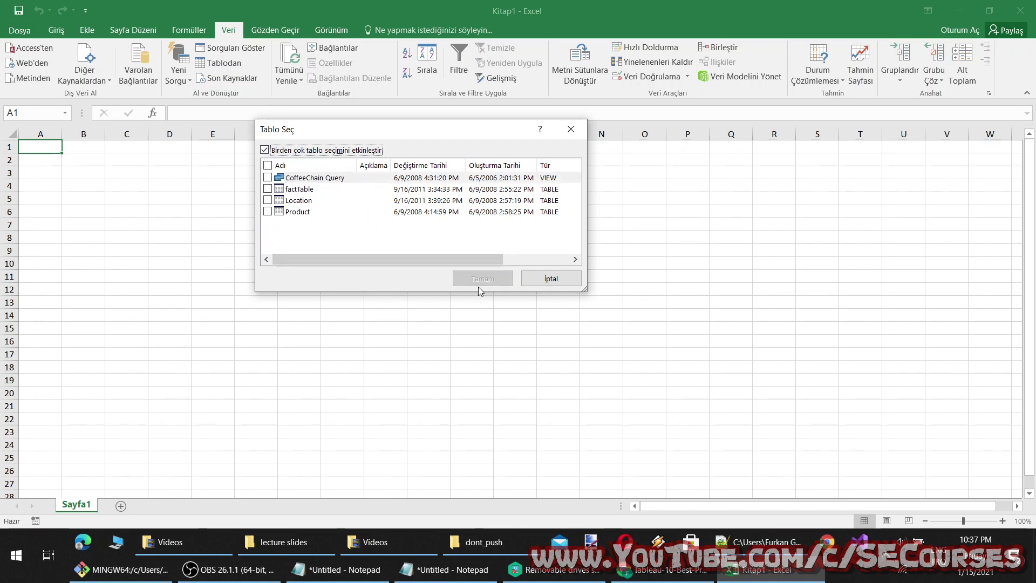
click(267, 165)
click(268, 177)
click(267, 177)
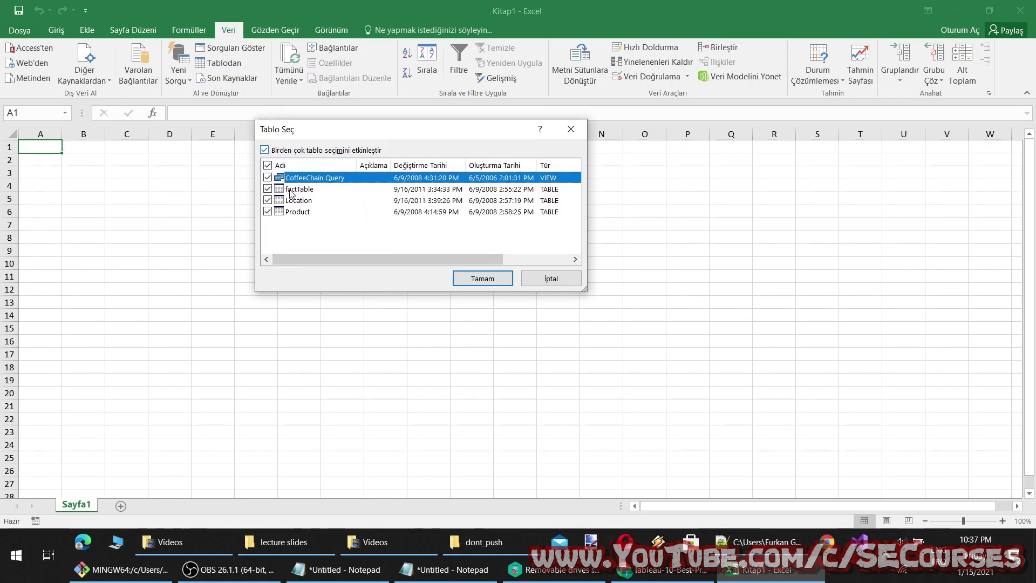
click(459, 283)
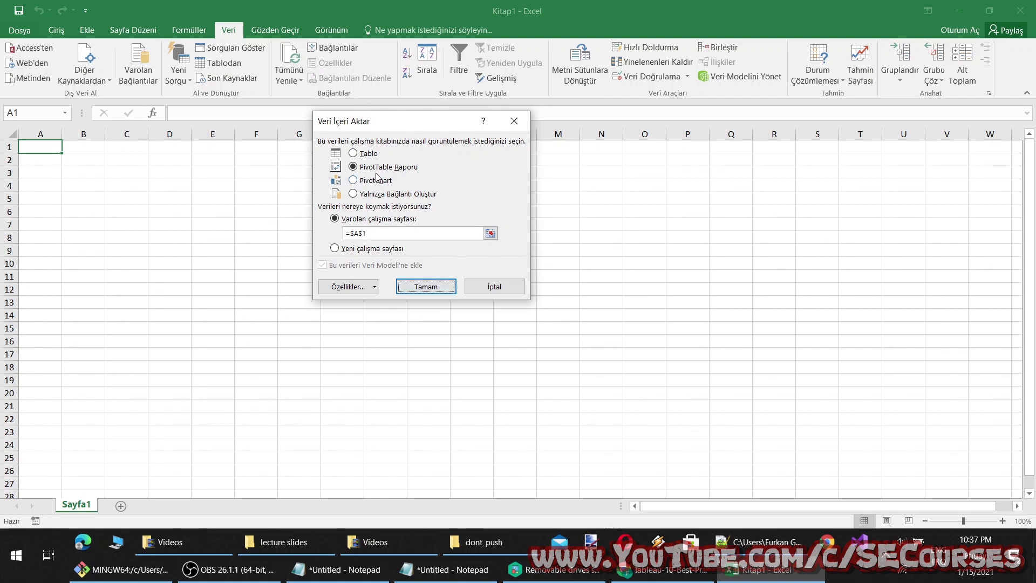
click(353, 152)
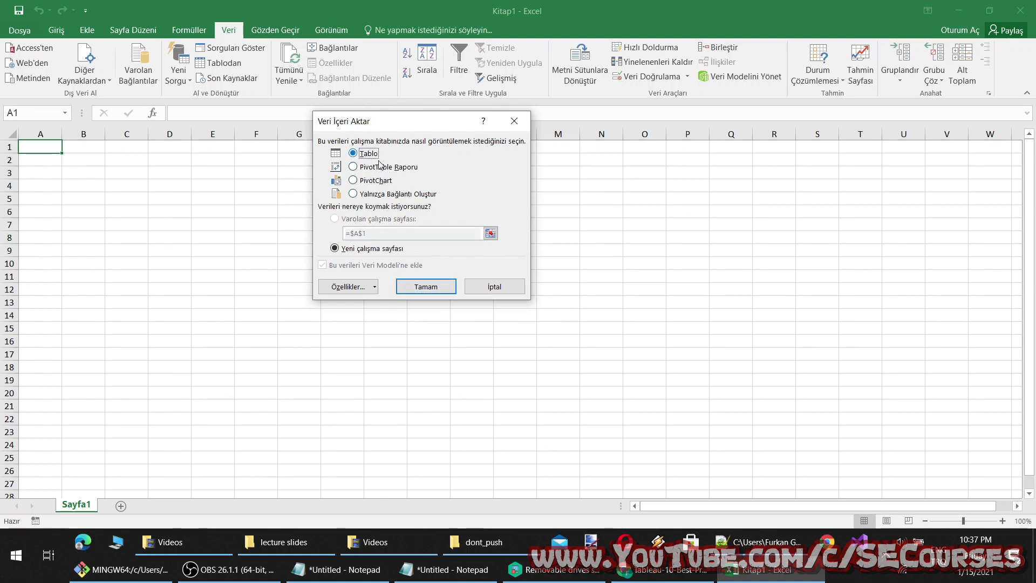
click(426, 287)
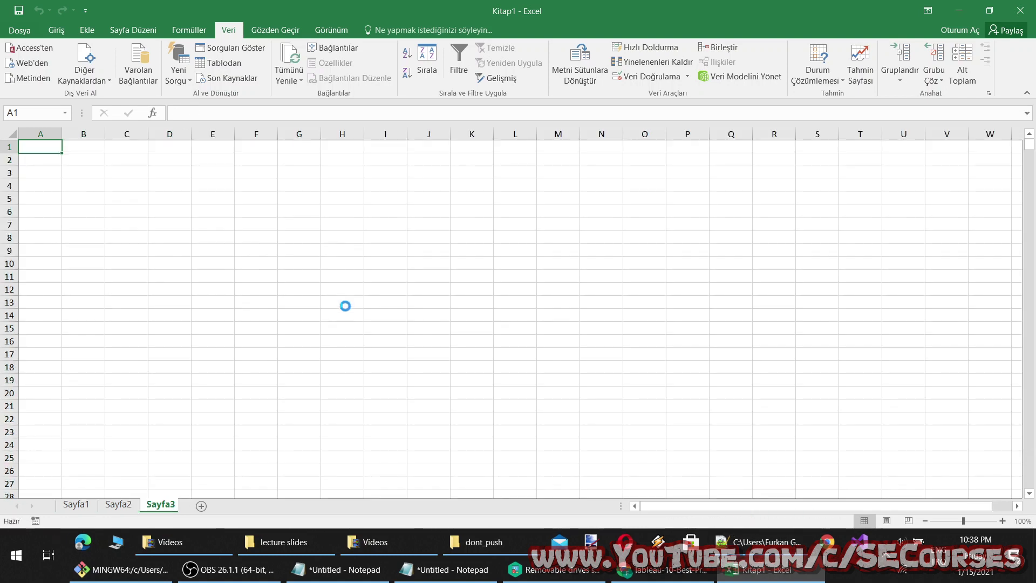
Step: Review the imported table on Sayfa4
click(290, 385)
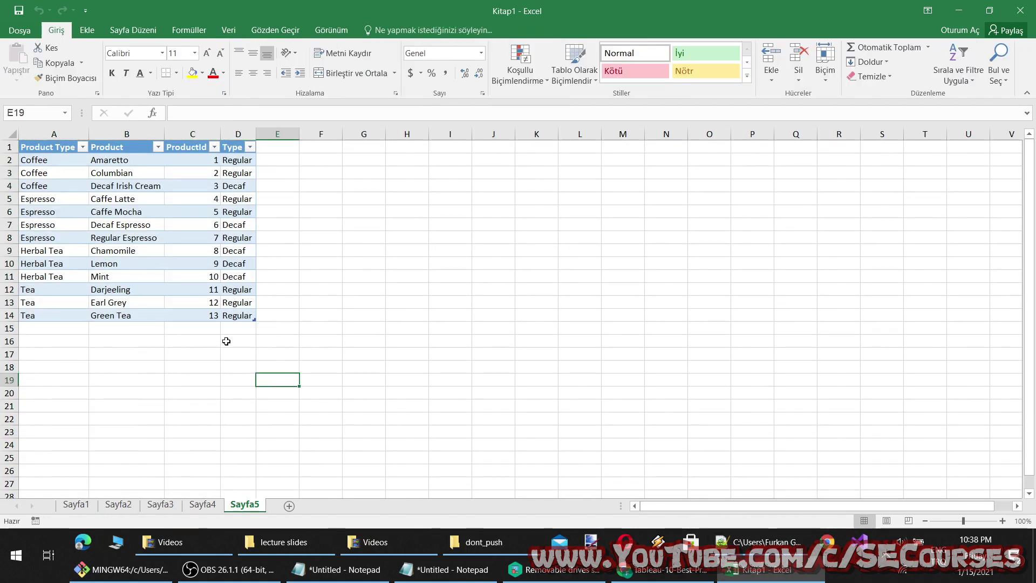
click(197, 506)
click(365, 387)
scroll(365, 388, down, 20)
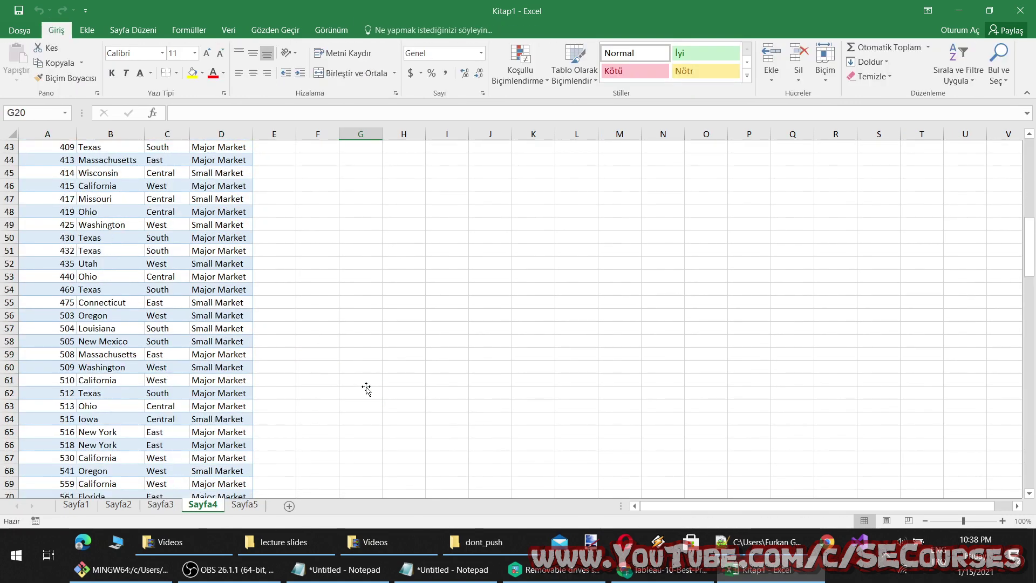
scroll(365, 388, down, 1)
scroll(366, 387, down, 13)
scroll(366, 387, down, 9)
scroll(356, 393, down, 11)
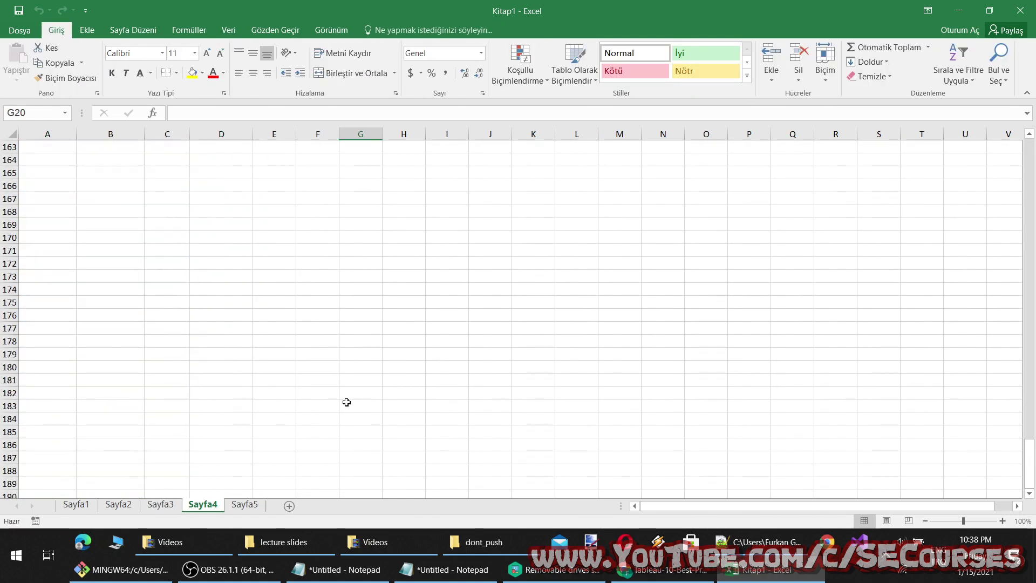
scroll(258, 380, up, 10)
Step: Scroll through the imported sales data on Sayfa3
click(161, 504)
scroll(350, 378, down, 6)
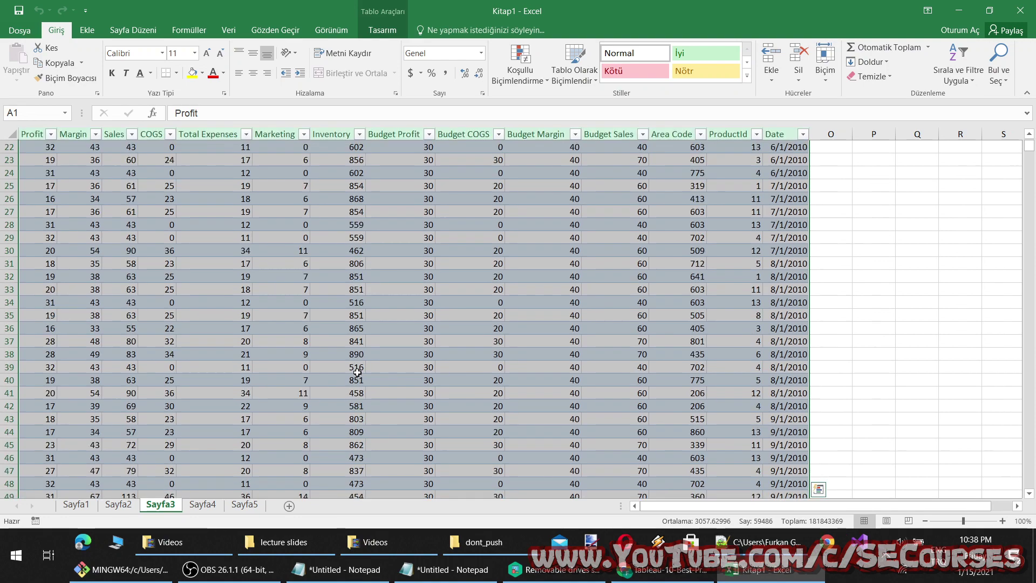
scroll(356, 372, down, 8)
scroll(359, 372, down, 8)
scroll(513, 364, down, 12)
scroll(471, 148, down, 5)
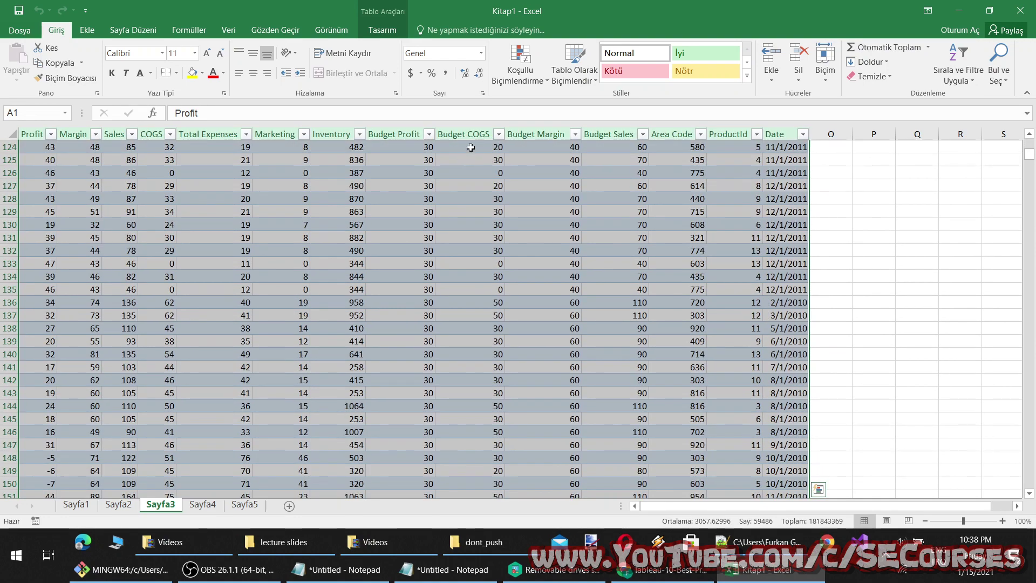
scroll(485, 209, up, 10)
scroll(492, 203, up, 10)
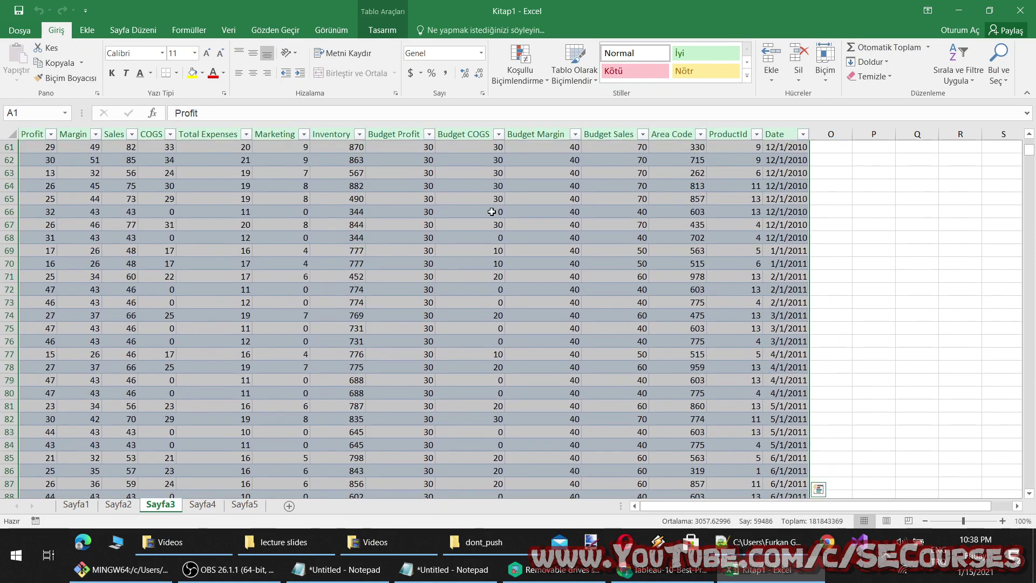
scroll(592, 222, up, 10)
scroll(590, 224, up, 11)
click(319, 229)
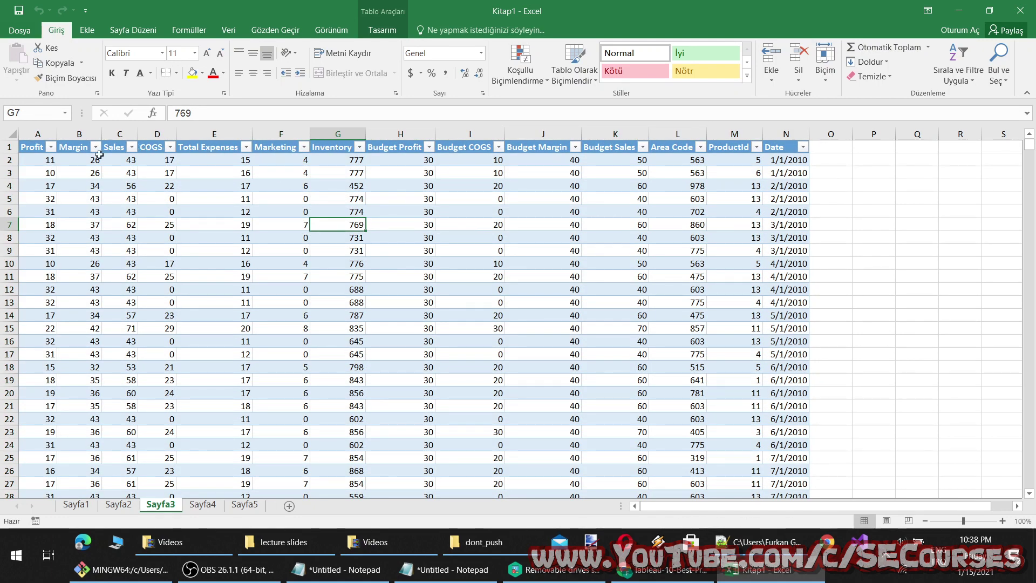
scroll(682, 208, down, 6)
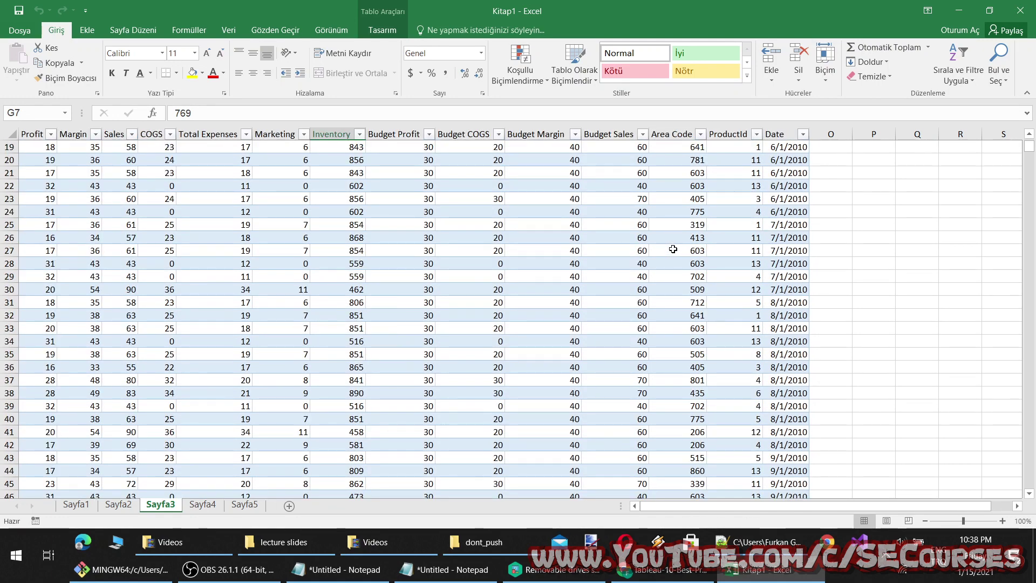
scroll(670, 240, down, 13)
scroll(670, 241, down, 8)
scroll(522, 238, down, 11)
scroll(522, 238, down, 11)
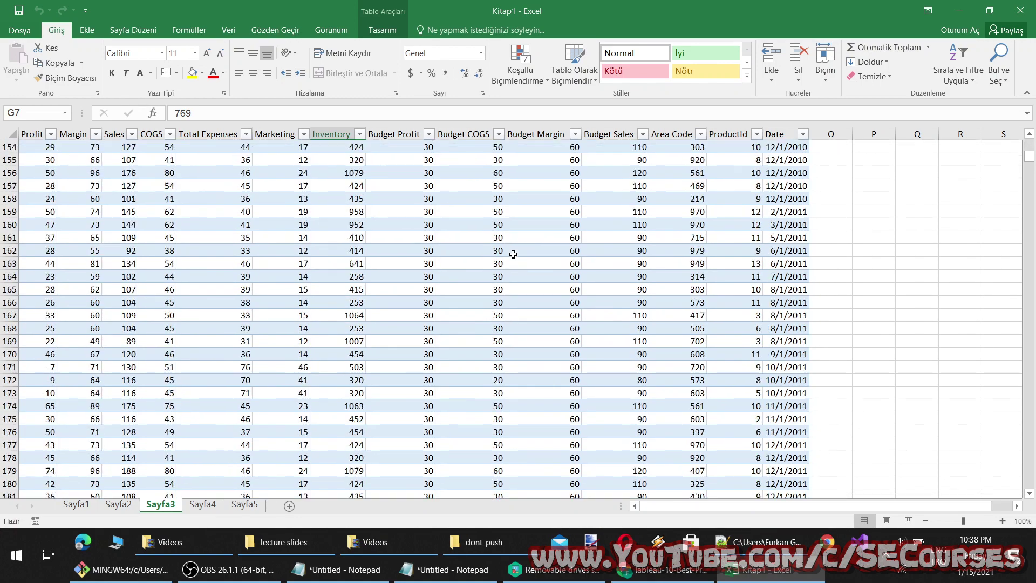
scroll(485, 259, down, 7)
scroll(432, 275, down, 9)
scroll(433, 281, down, 12)
scroll(433, 280, down, 12)
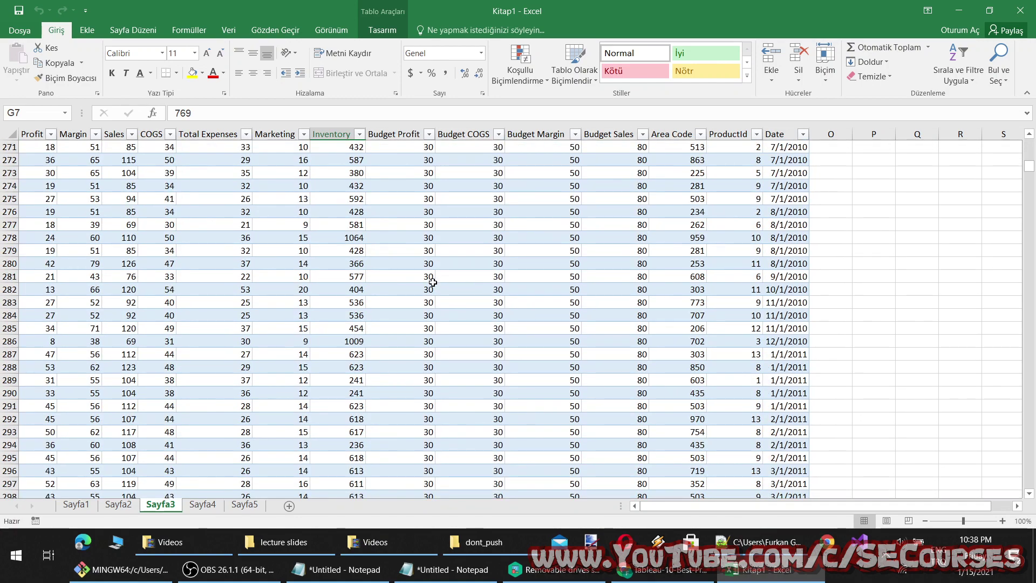
scroll(432, 286, down, 10)
scroll(432, 294, down, 8)
scroll(435, 297, down, 12)
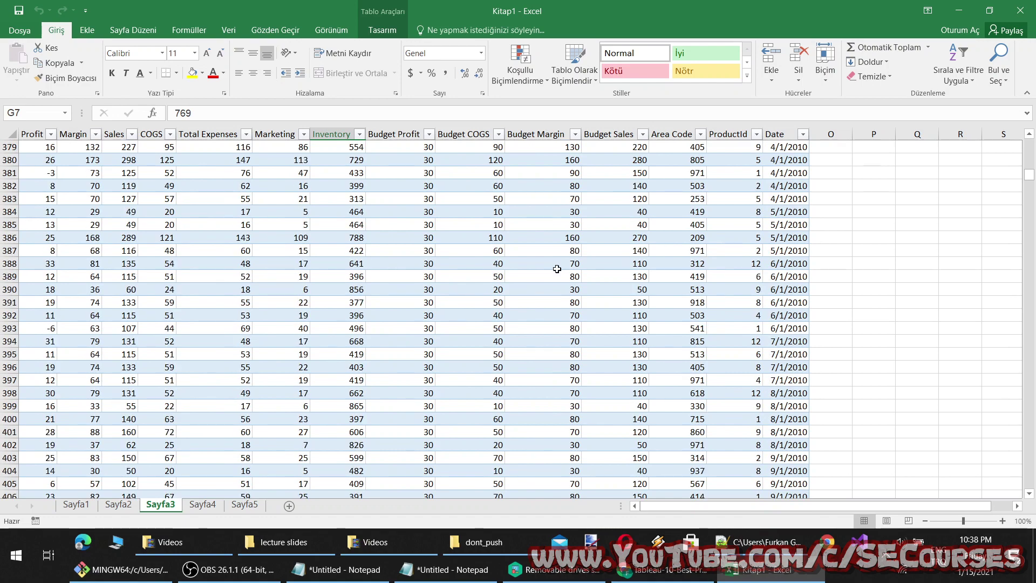
scroll(557, 269, down, 6)
scroll(367, 261, down, 8)
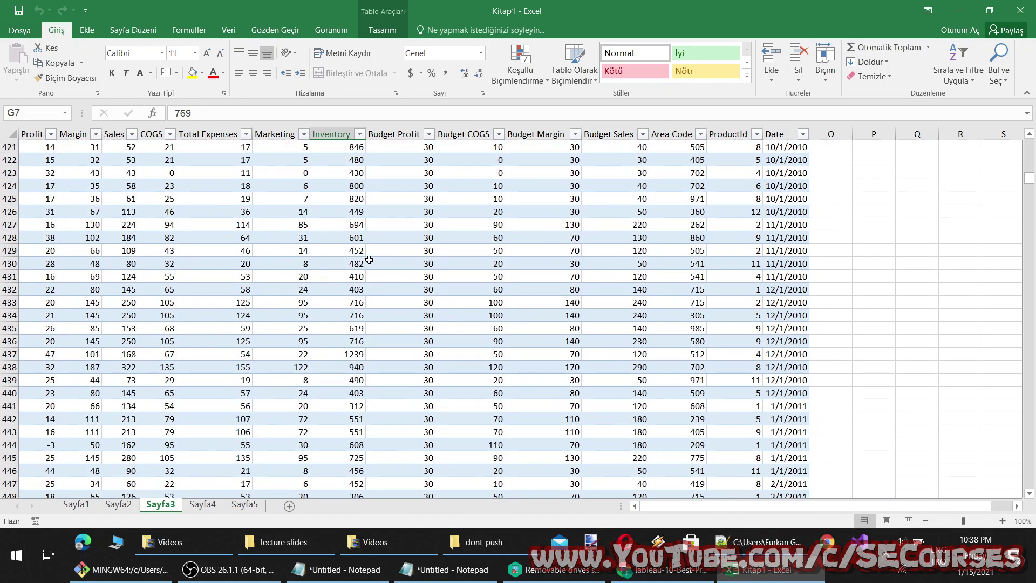
scroll(730, 298, down, 8)
scroll(666, 294, down, 8)
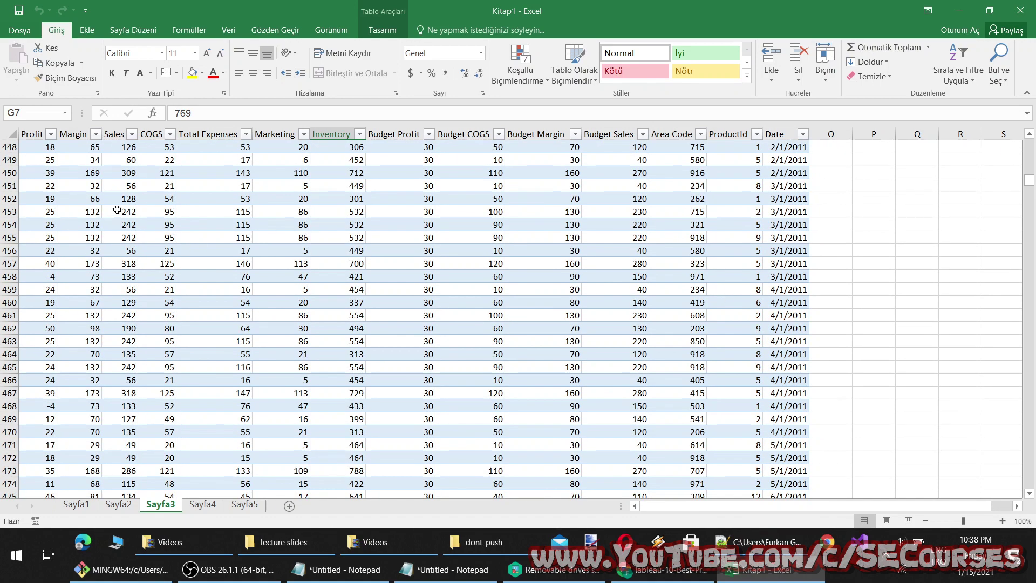
scroll(431, 292, down, 9)
scroll(179, 286, down, 8)
scroll(195, 276, down, 9)
scroll(222, 294, down, 9)
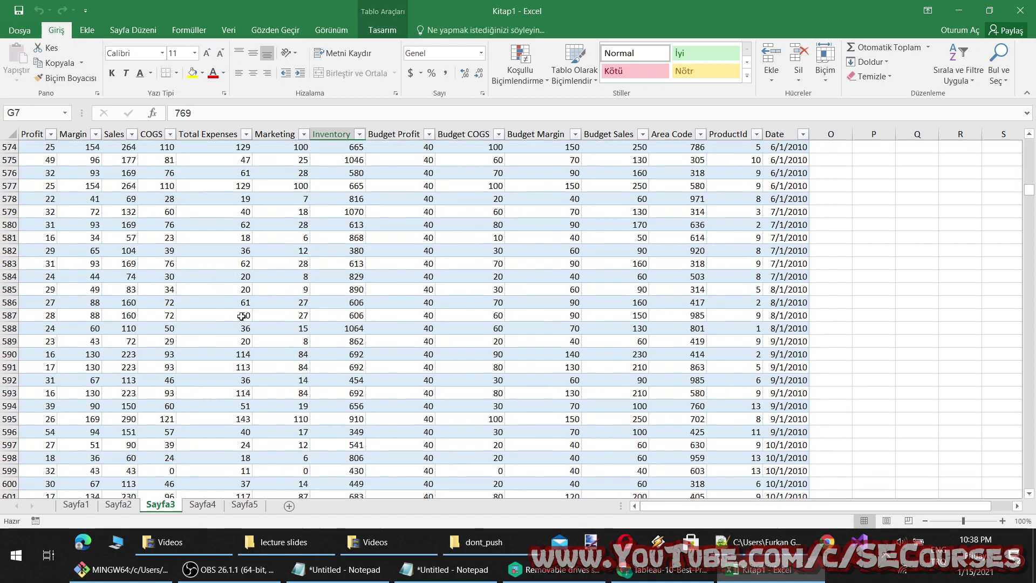
scroll(259, 321, down, 9)
scroll(267, 348, down, 9)
scroll(313, 335, down, 9)
scroll(372, 299, down, 8)
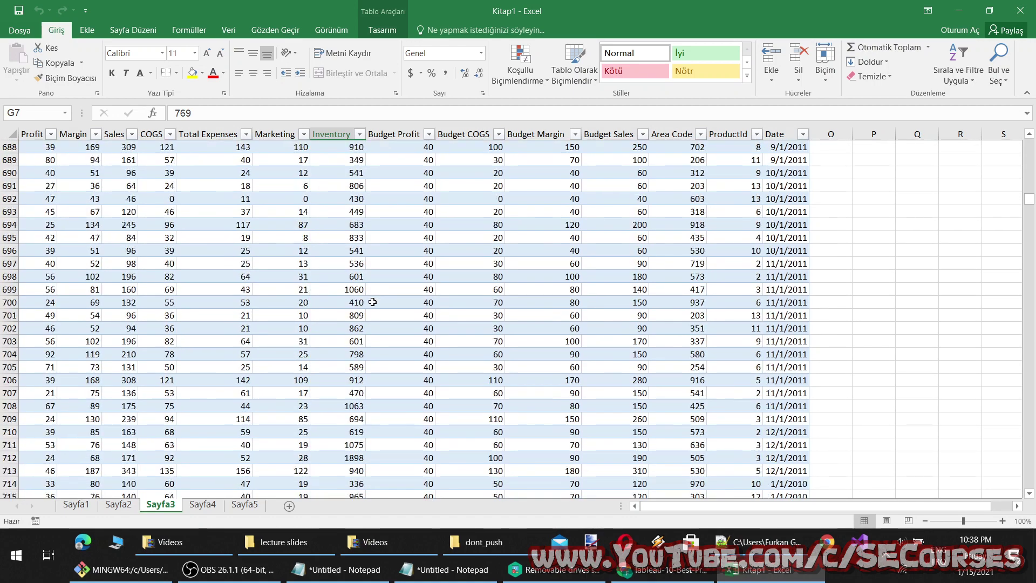
scroll(372, 300, down, 9)
scroll(775, 306, down, 8)
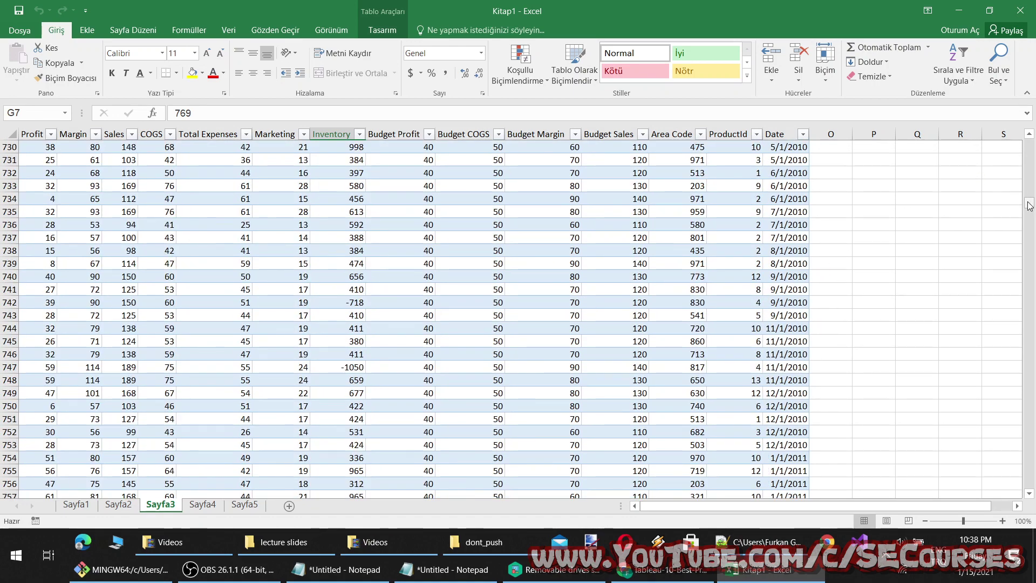
mouse_move(1029, 203)
mouse_down()
mouse_move(1028, 495)
mouse_move(1003, 89)
mouse_up()
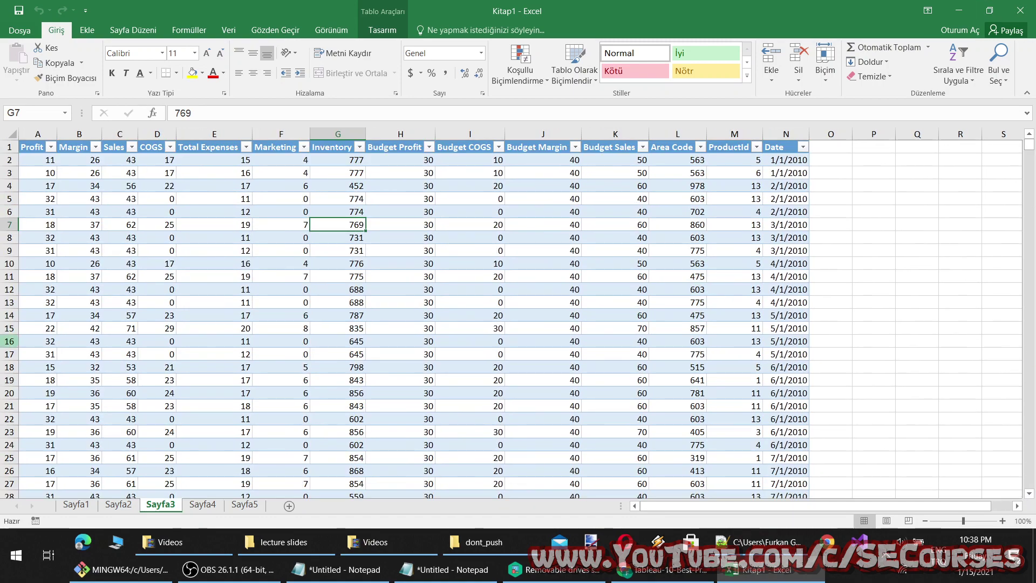
Step: Insert a new blank sheet, Sayfa6, start a Data > From Web query, then switch to Chrome
click(65, 505)
click(291, 506)
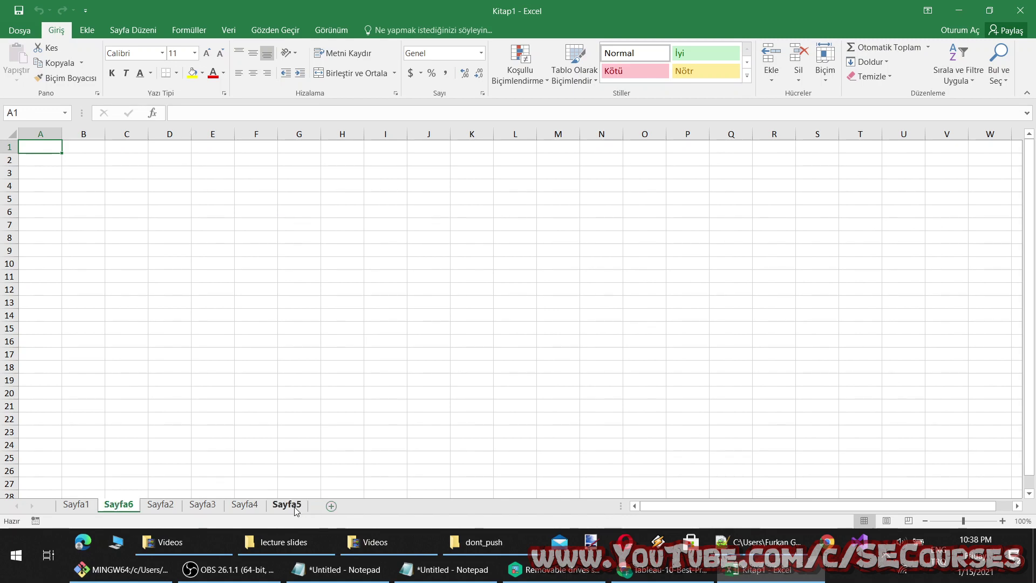
click(229, 29)
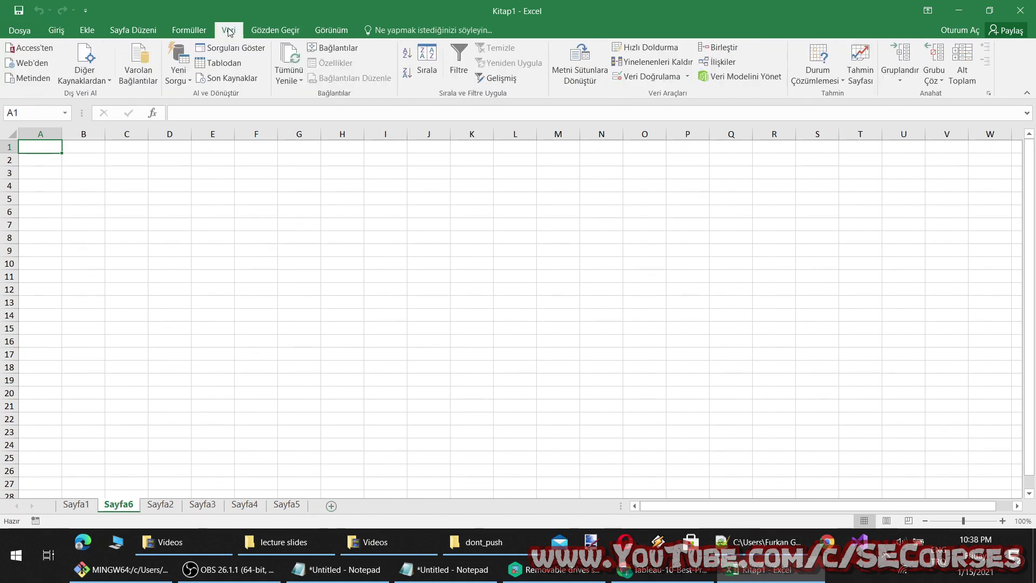
click(32, 63)
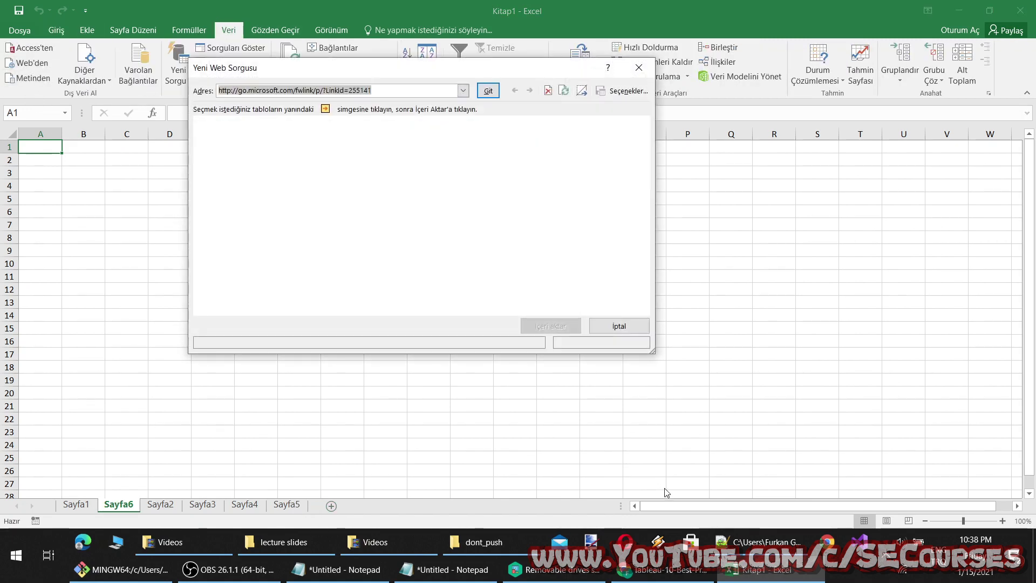
click(664, 569)
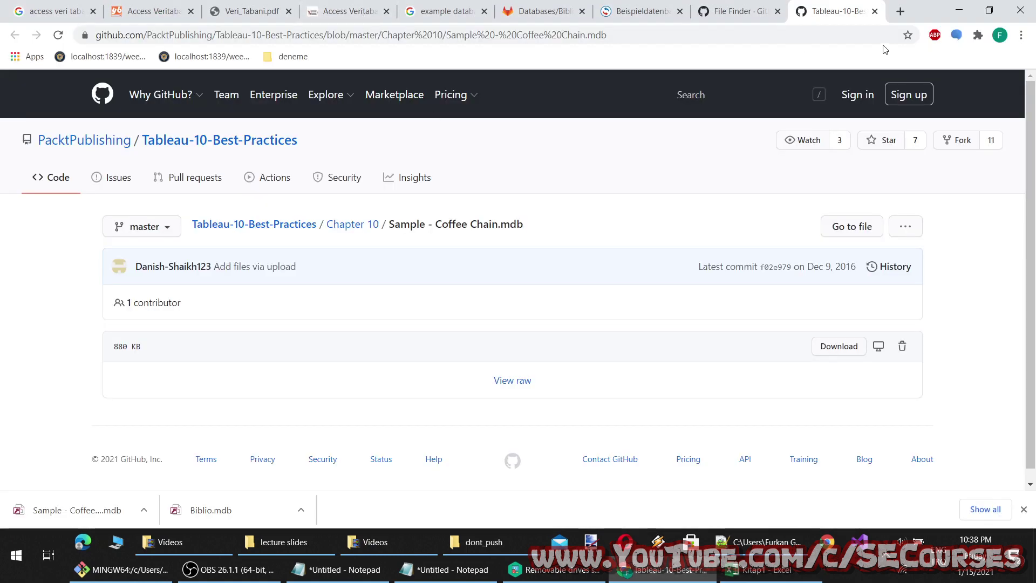
Step: Search for 'çarpım tablosu wikipedia' in a new Chrome tab and open the Turkish Wikipedia result
click(901, 11)
text(çar)
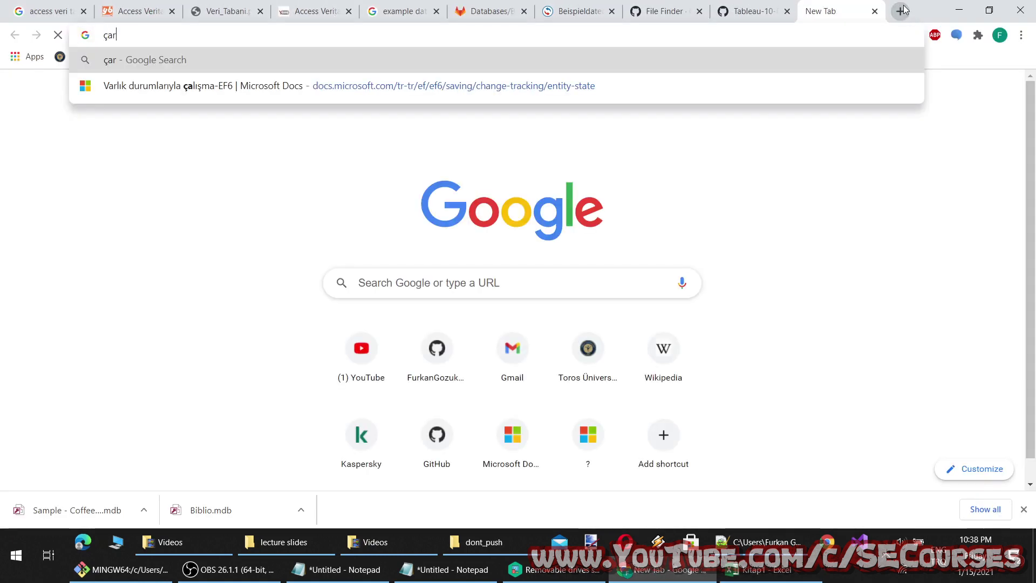
text(pım tablo)
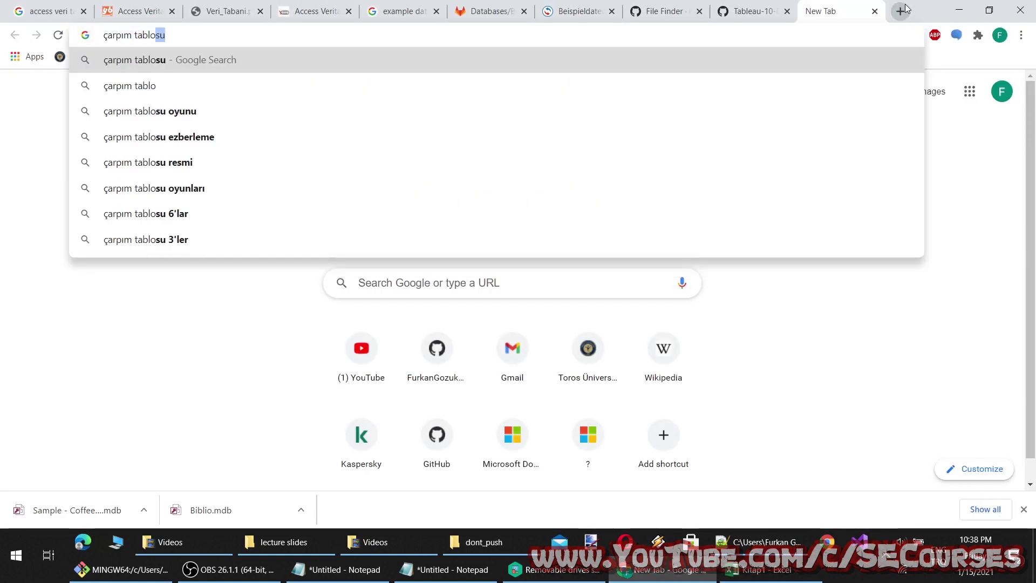
text(so)
key(BackSpace)
text(u )
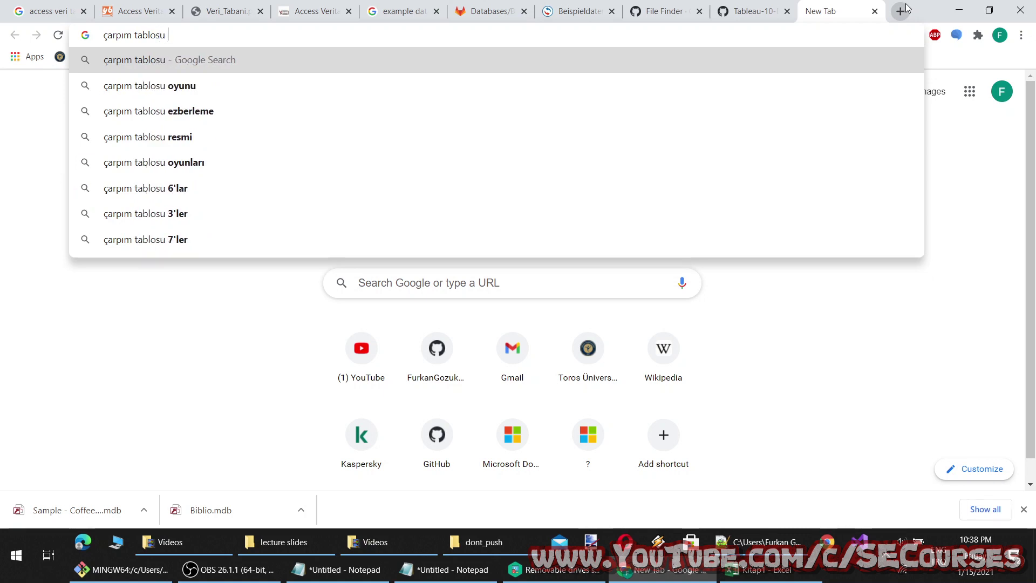
text(wikipedia)
key(Return)
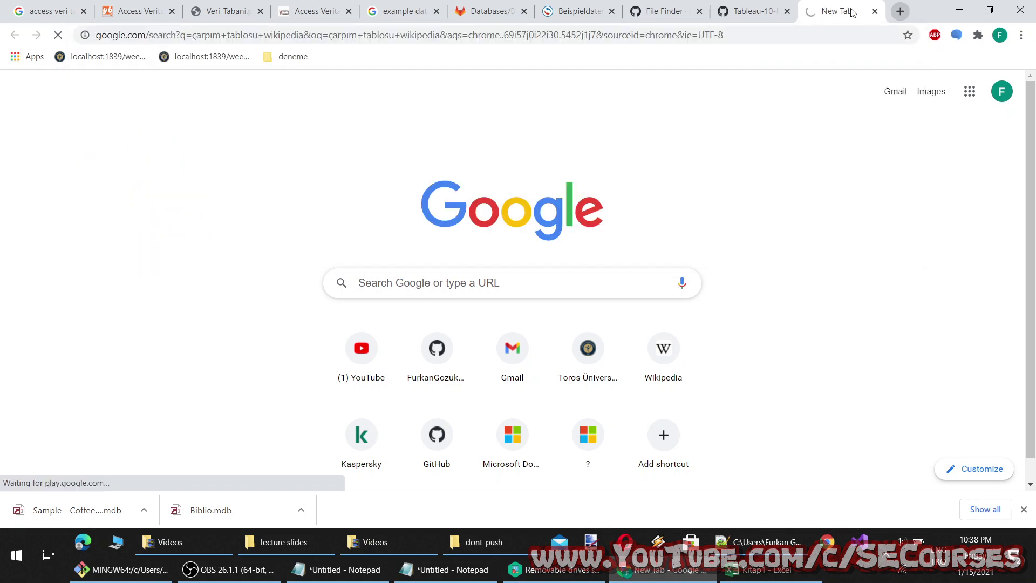
click(235, 569)
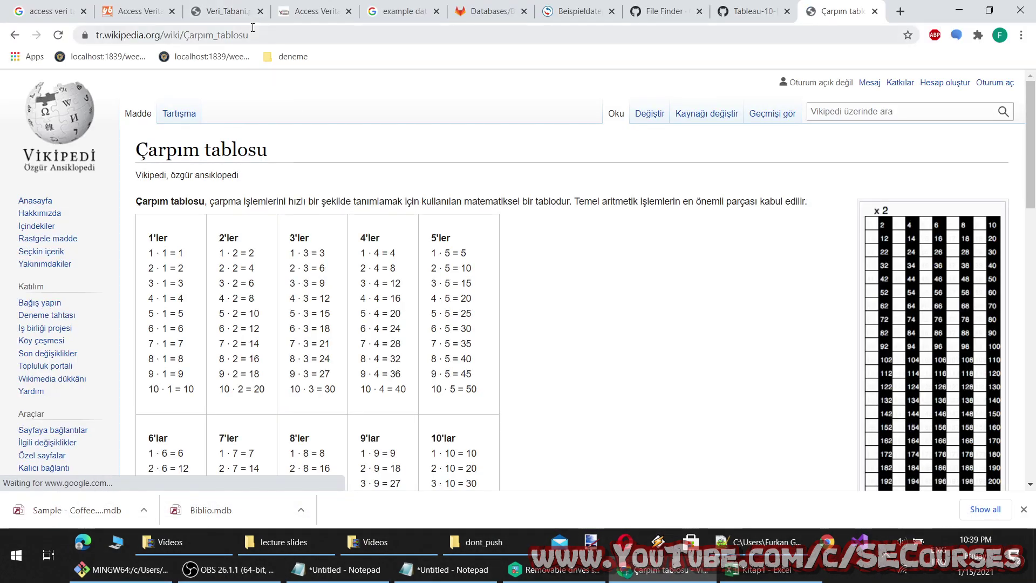
Step: Copy the Çarpım tablosu page's web address and minimize Chrome to return to Excel
click(253, 27)
drag(219, 285, 331, 316)
click(606, 322)
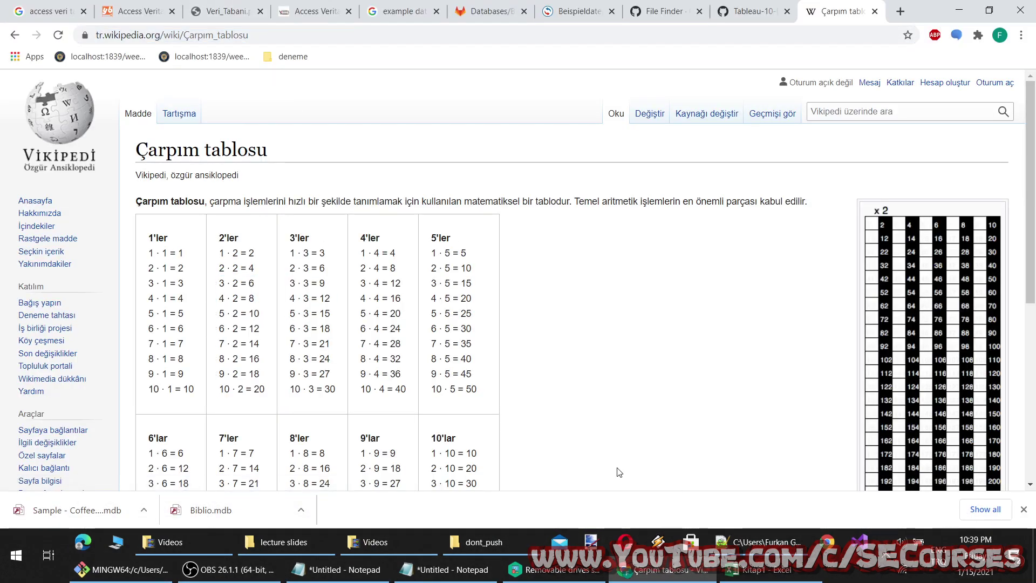
click(662, 570)
Step: Dismiss the script error, then paste the Wikipedia address into New Web Query and load the page
click(530, 351)
click(403, 91)
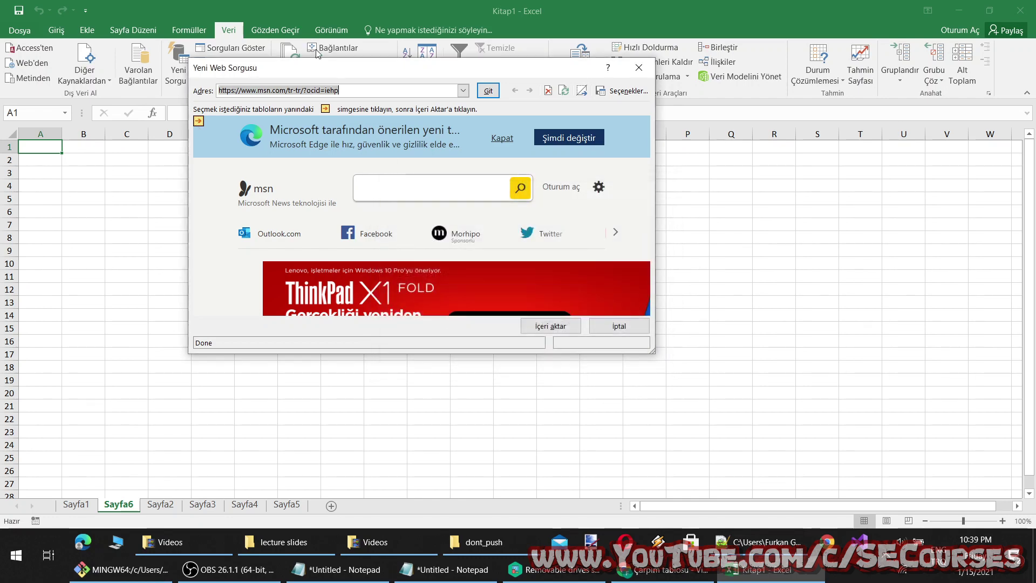
text(https://tr.wikipedia.org/wiki/%C3%87arp%C4%B1m_tablosu)
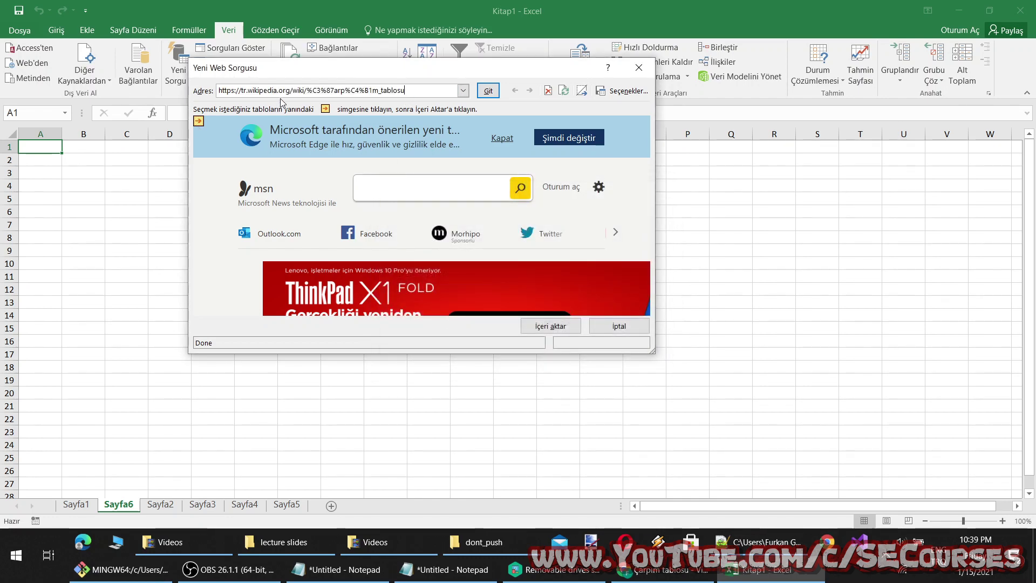
click(488, 90)
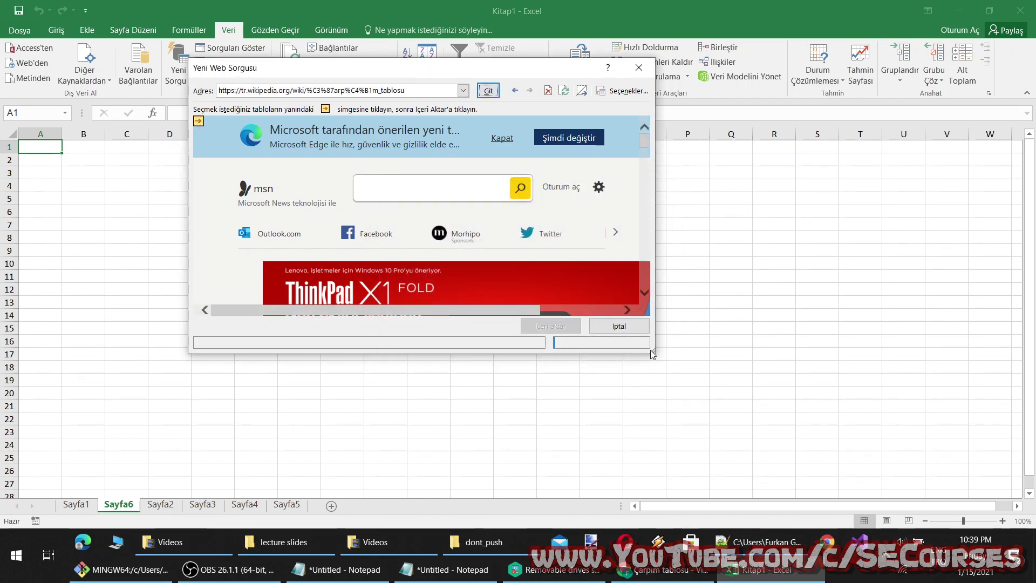
Step: Mark the whole Çarpım tablosu page for import and import it
drag(652, 353, 969, 477)
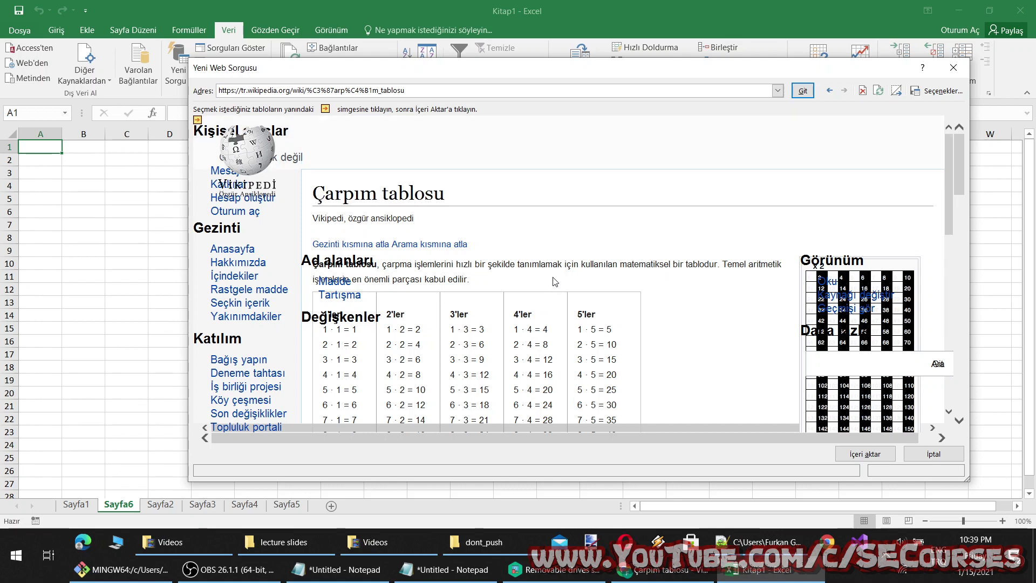
scroll(555, 281, down, 5)
scroll(556, 283, down, 2)
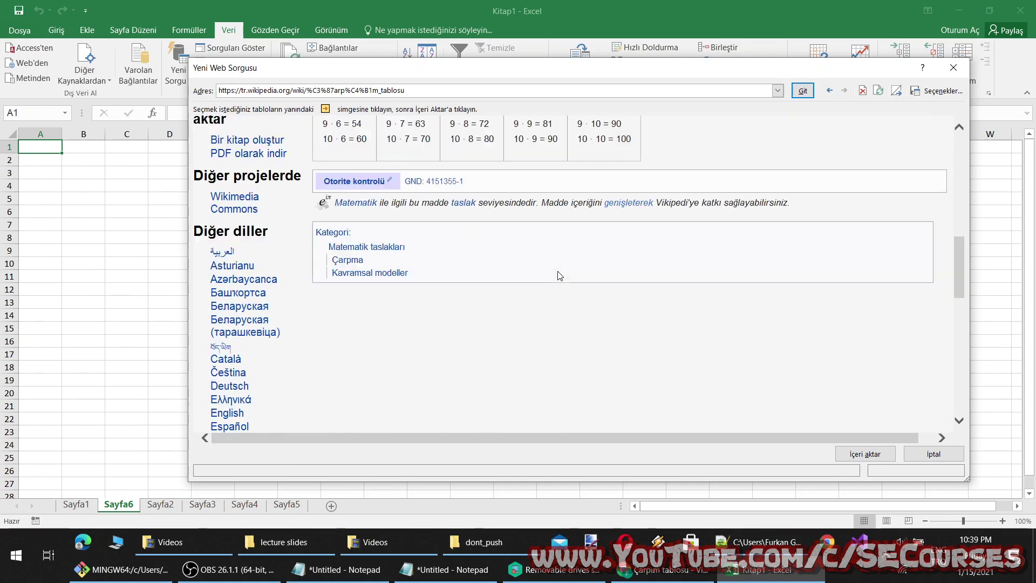
scroll(558, 285, up, 2)
scroll(541, 297, up, 3)
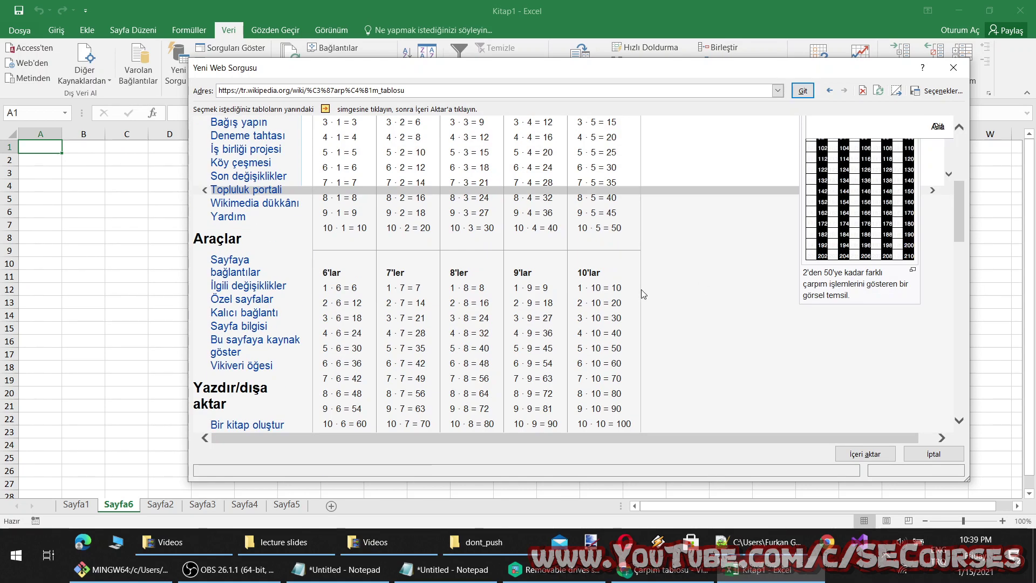
mouse_move(958, 243)
mouse_down()
mouse_move(959, 170)
mouse_move(959, 377)
mouse_move(970, 125)
mouse_up()
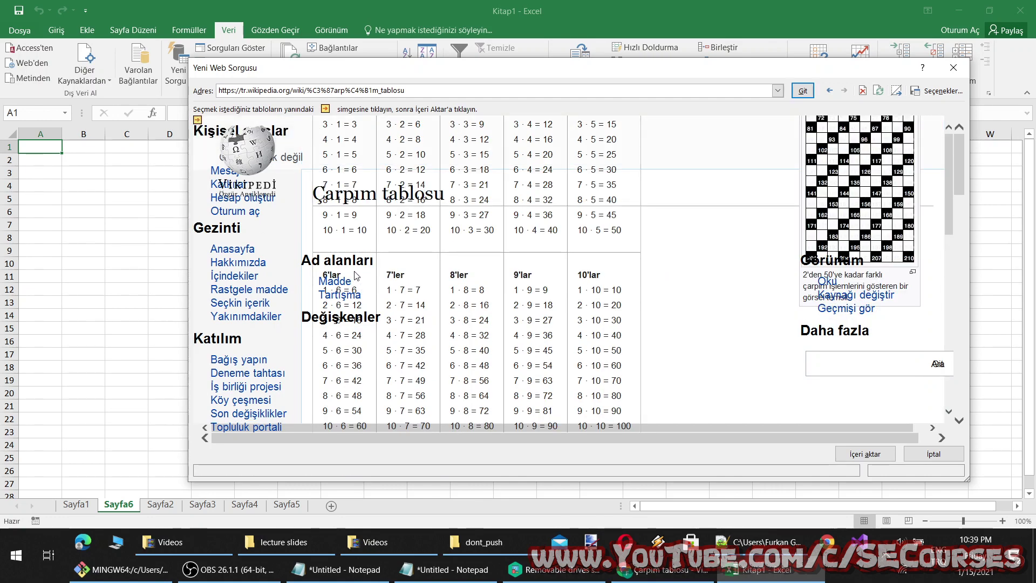
click(197, 120)
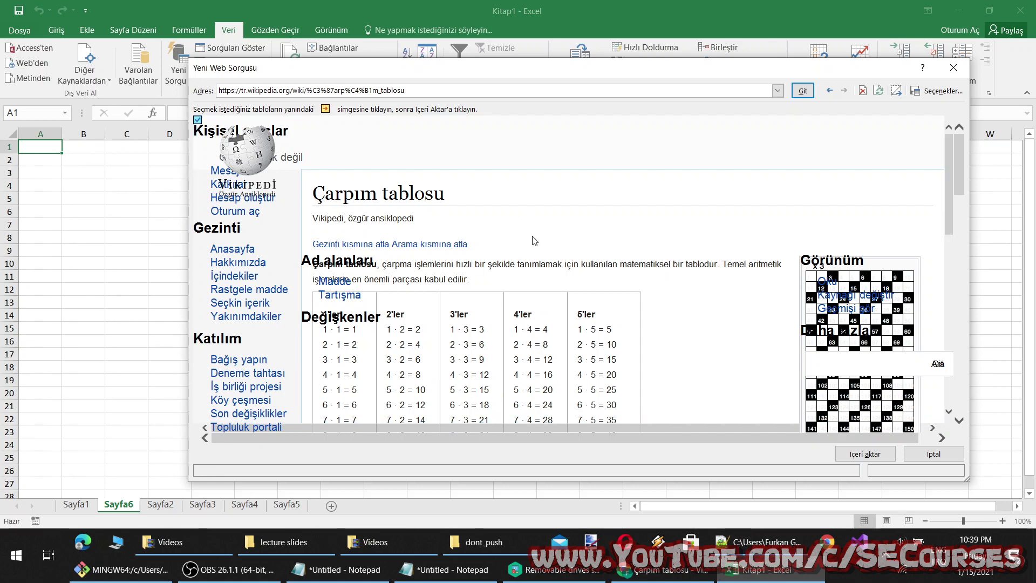
click(866, 453)
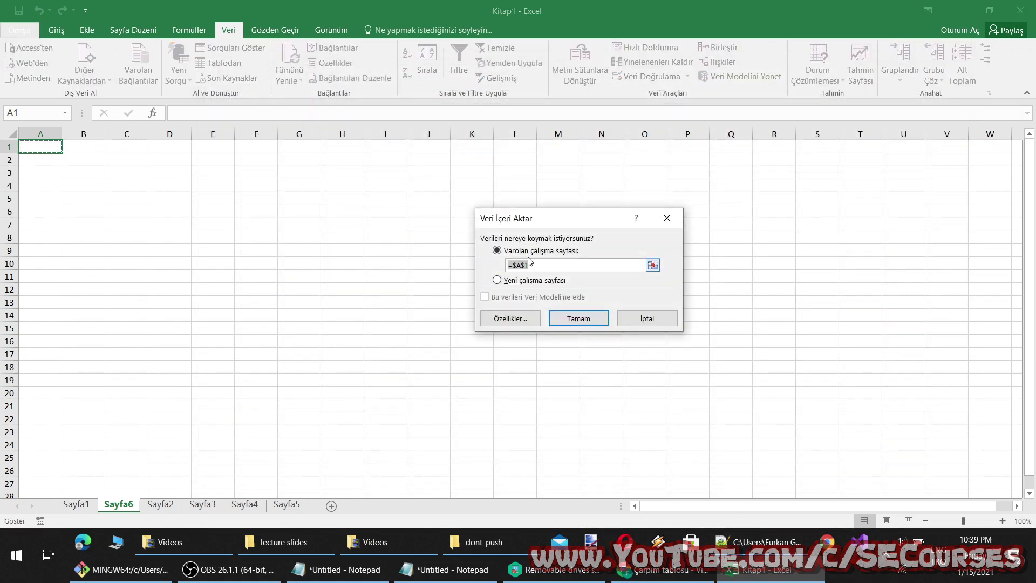
Step: Place the data at cell A1 and review the imported 1'ler–10'lar tables on Sayfa6
click(568, 319)
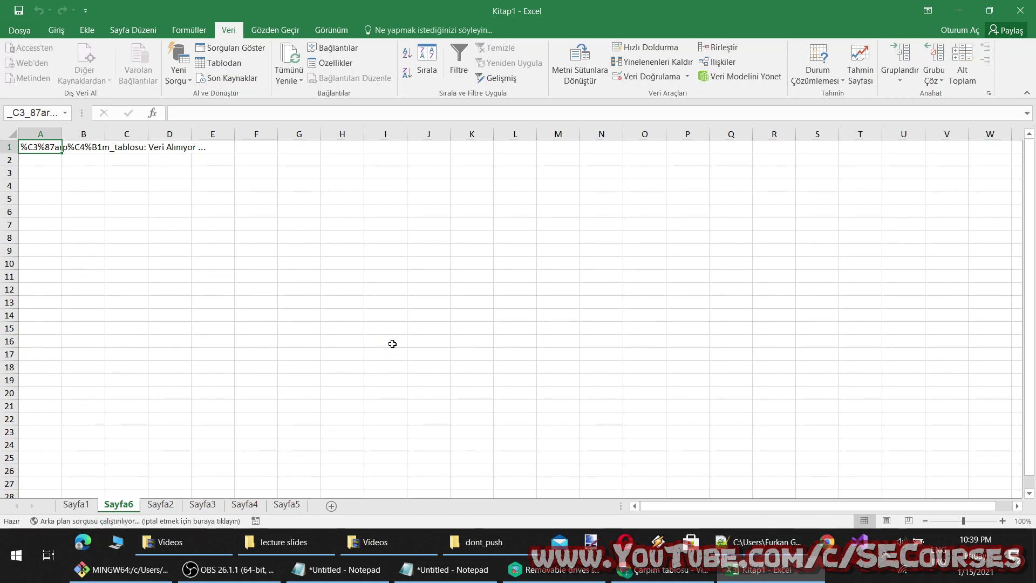
scroll(474, 344, down, 6)
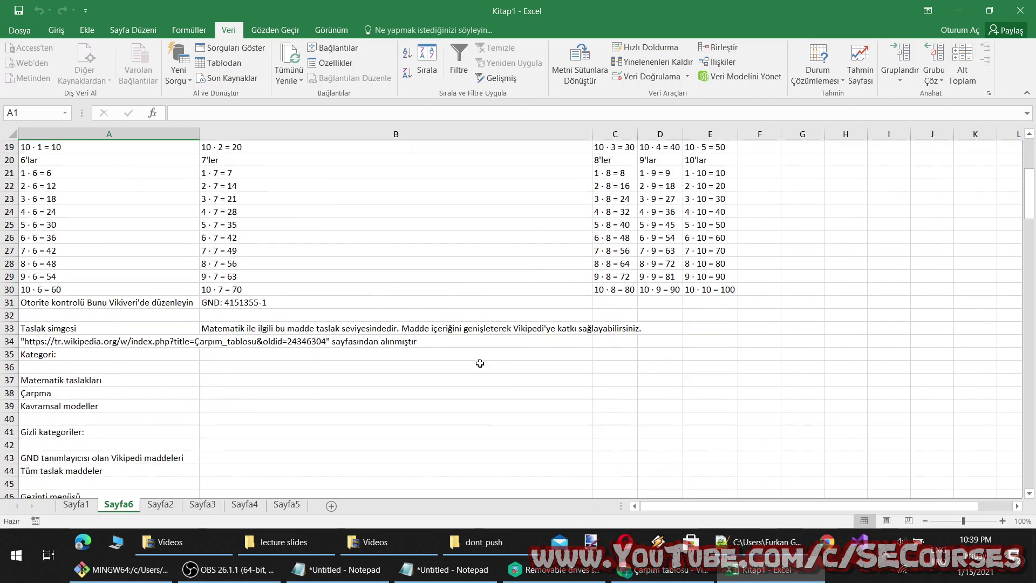
scroll(475, 345, up, 3)
scroll(485, 349, down, 9)
scroll(485, 348, up, 4)
scroll(491, 344, up, 7)
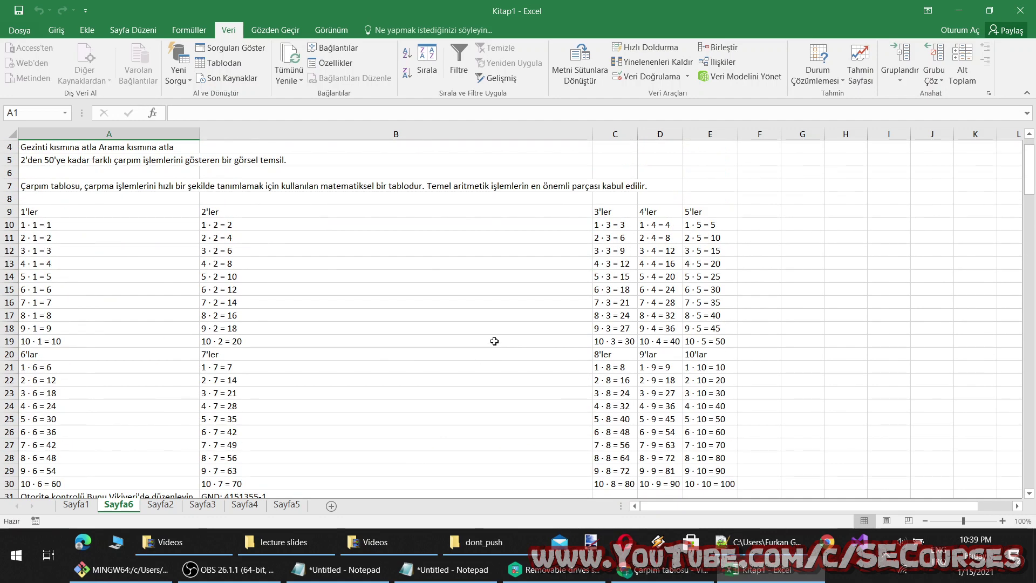
scroll(494, 372, down, 13)
scroll(491, 383, down, 6)
scroll(490, 389, up, 2)
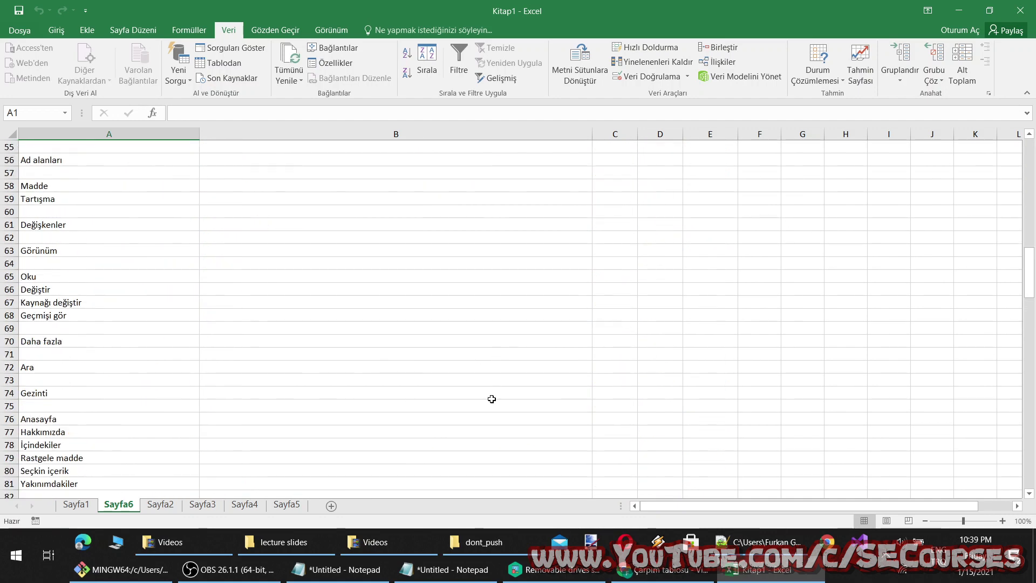
scroll(489, 389, up, 8)
scroll(489, 389, up, 11)
scroll(427, 232, down, 2)
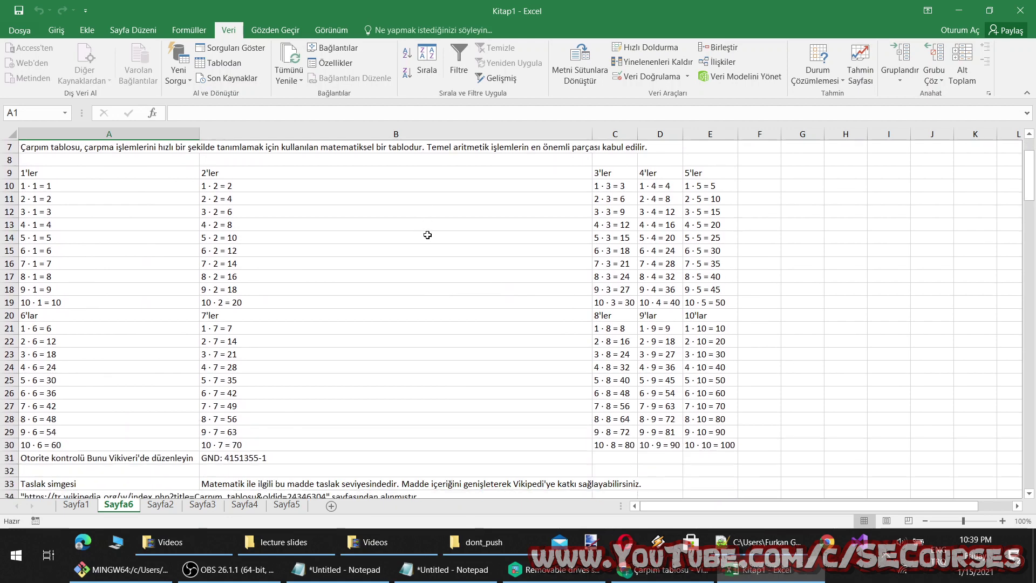
Step: Add the new sheet Sayfa7, then start a From Text import and cancel it
click(332, 506)
click(31, 81)
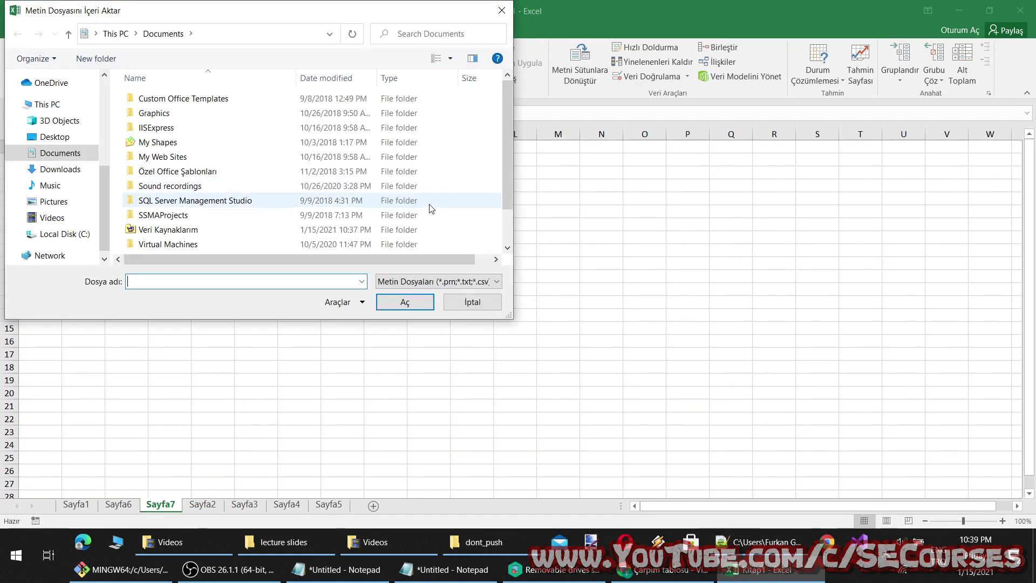
click(484, 279)
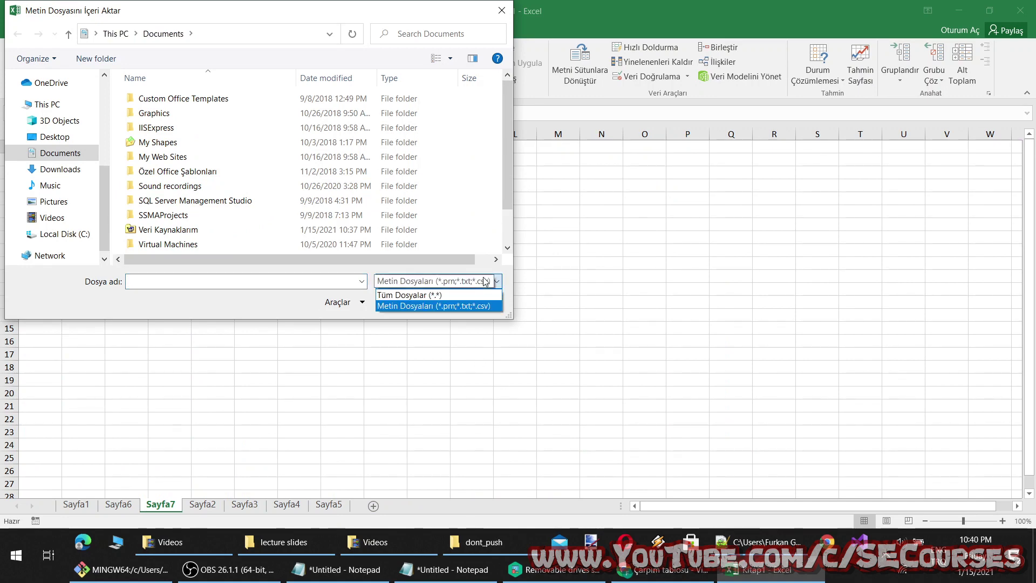
click(486, 281)
click(475, 303)
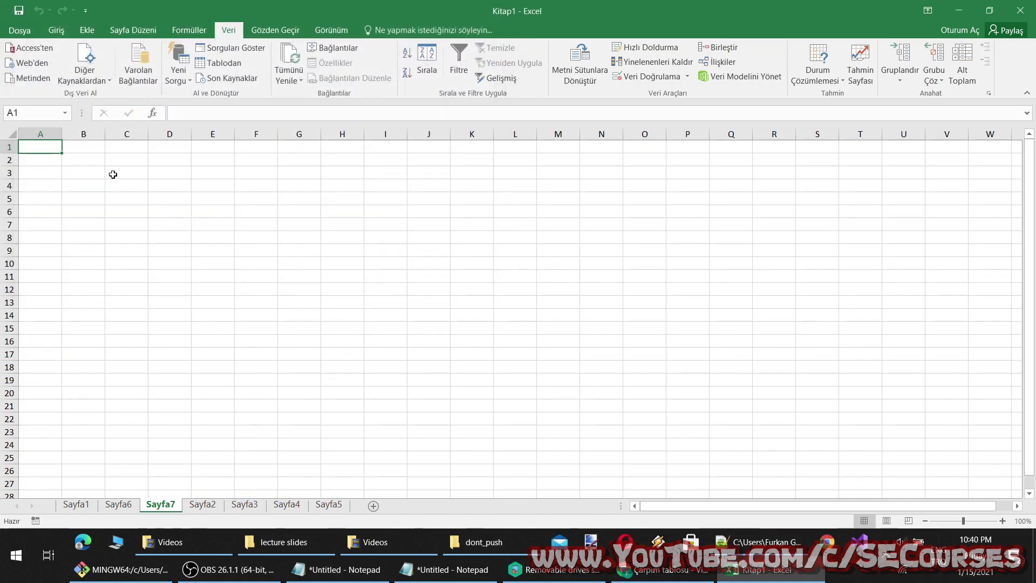
Step: Start the Data Connection Wizard for SQL Server and open the Windows Start menu
click(96, 73)
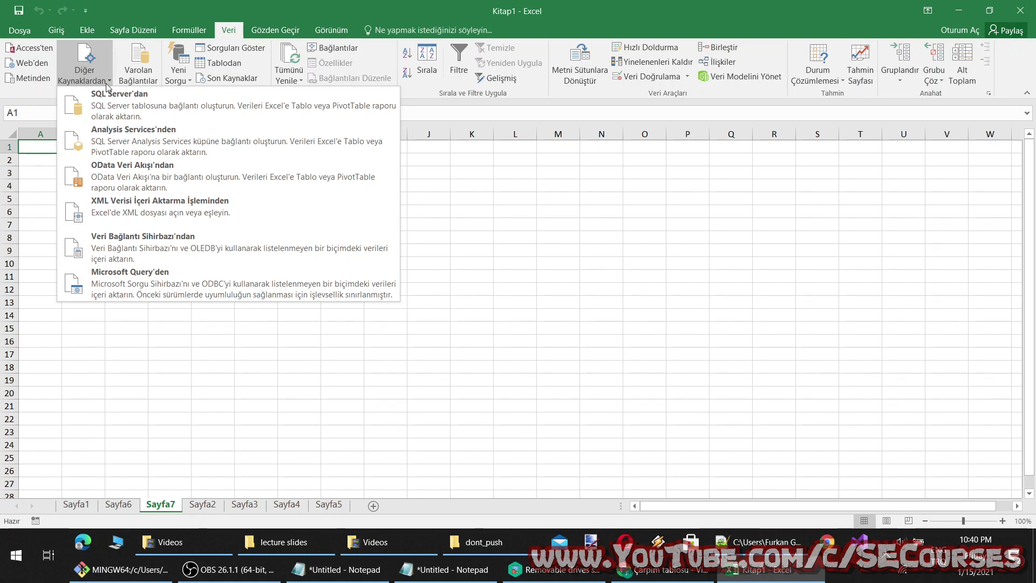
click(171, 106)
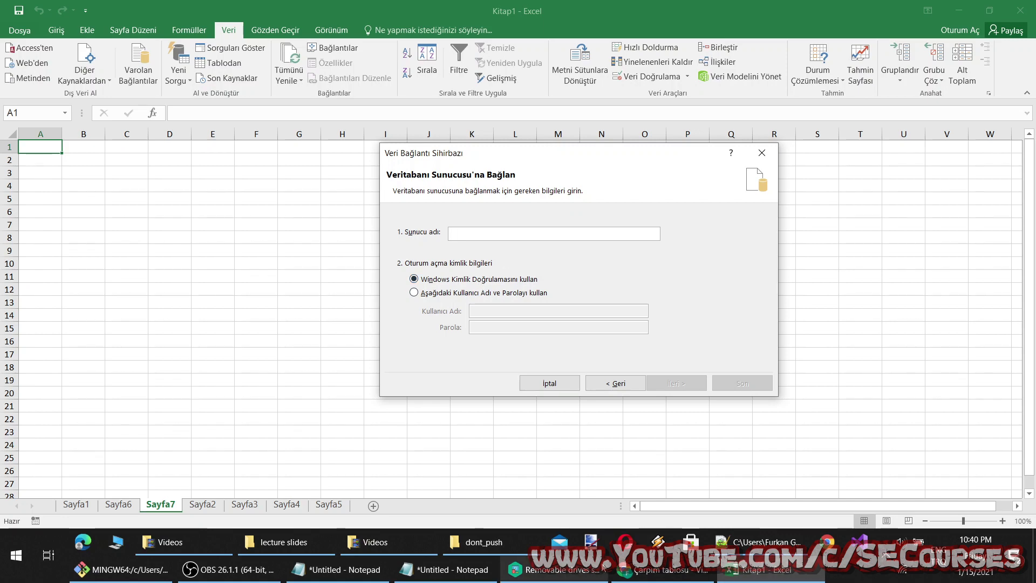
click(16, 555)
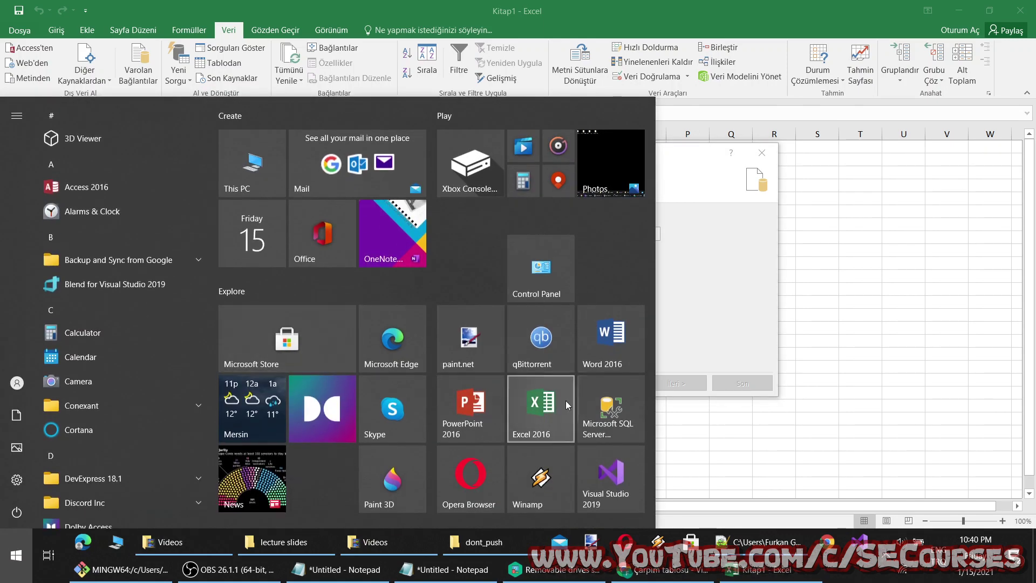
Step: Launch SQL Server Management Studio, copy the server name DESKTOP-ULH4M26, and switch back to Excel
click(597, 401)
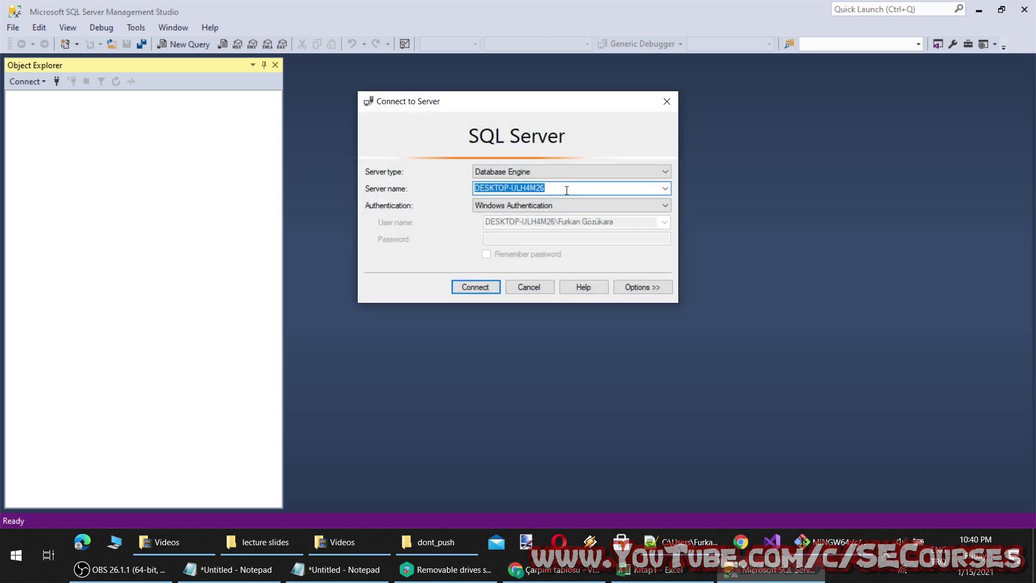
click(474, 287)
key(alt+Tab)
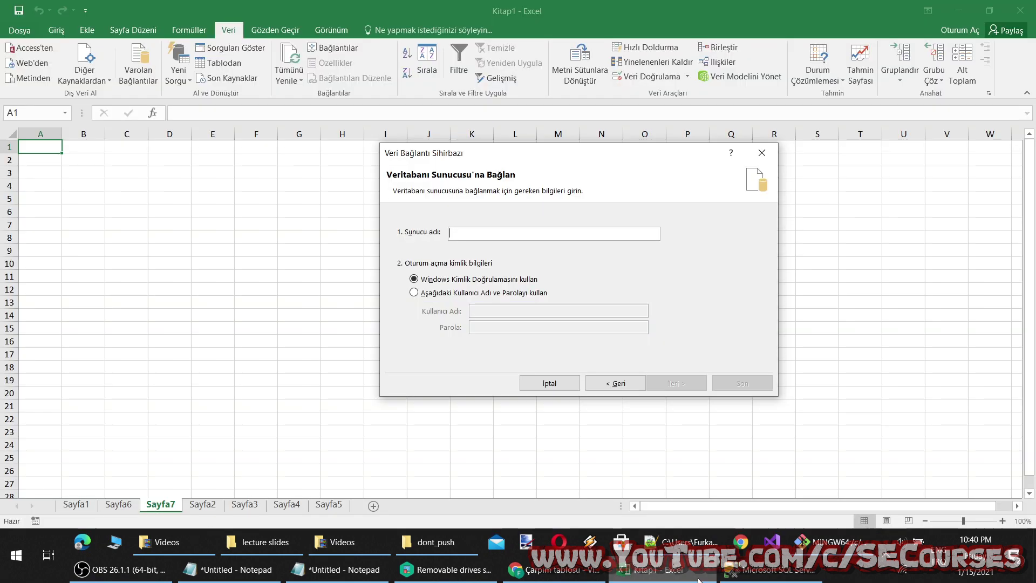
Step: Connect to DESKTOP-ULH4M26, choose the WebCrawler database's tblMainUrls table, and finish the wizard
text(DESKTOP-ULH4M26)
click(665, 382)
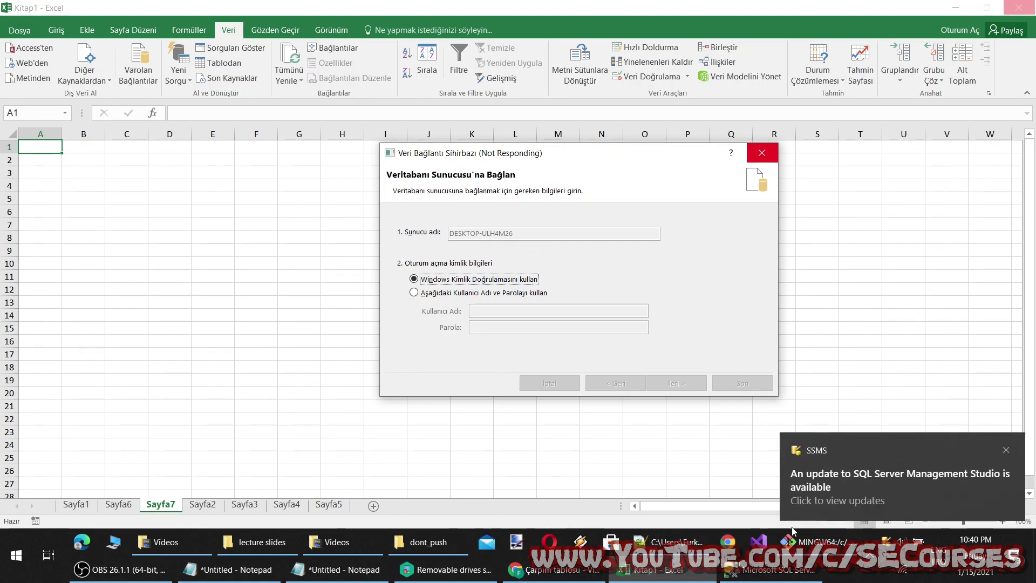
click(771, 569)
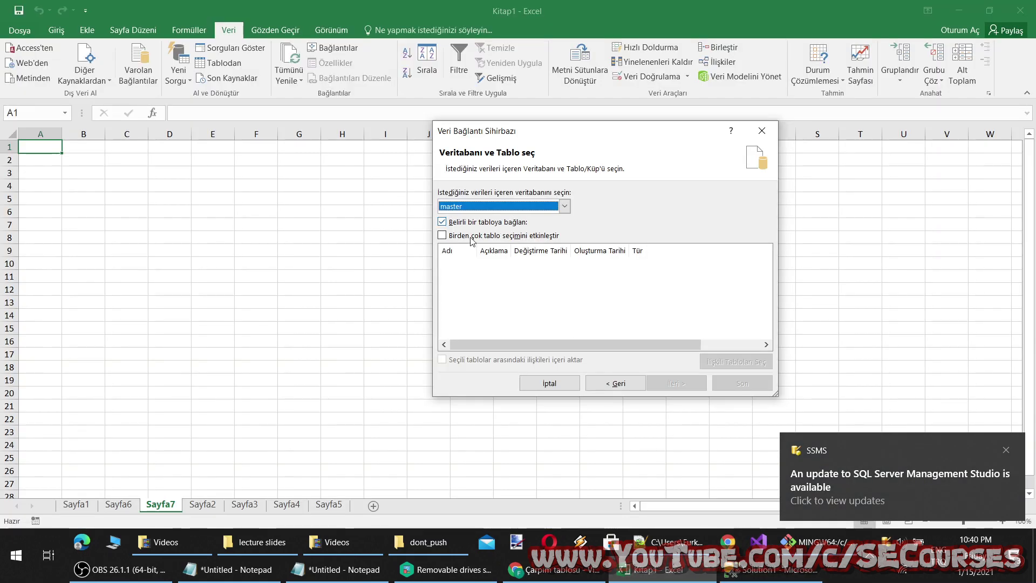
click(469, 206)
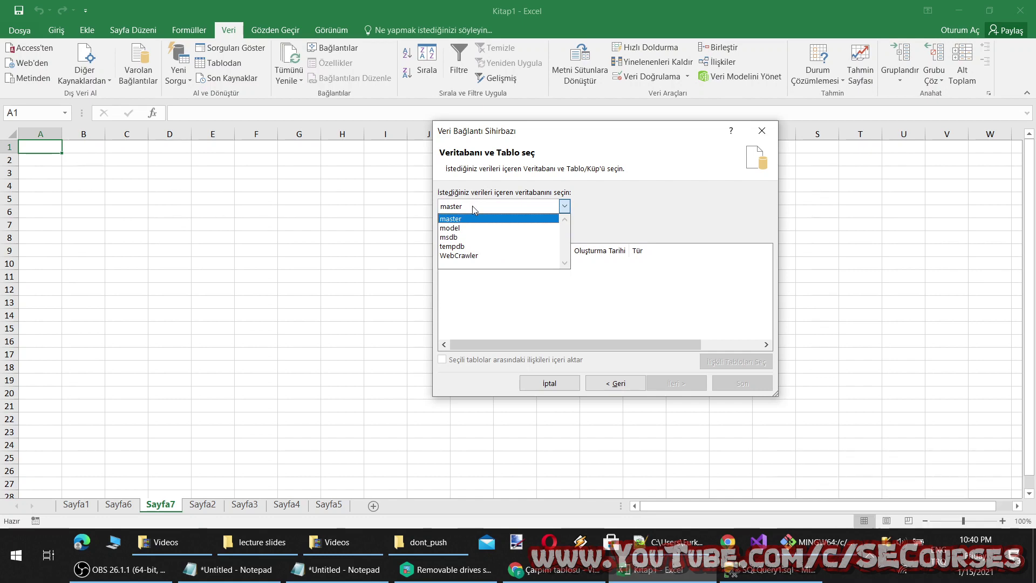
click(469, 256)
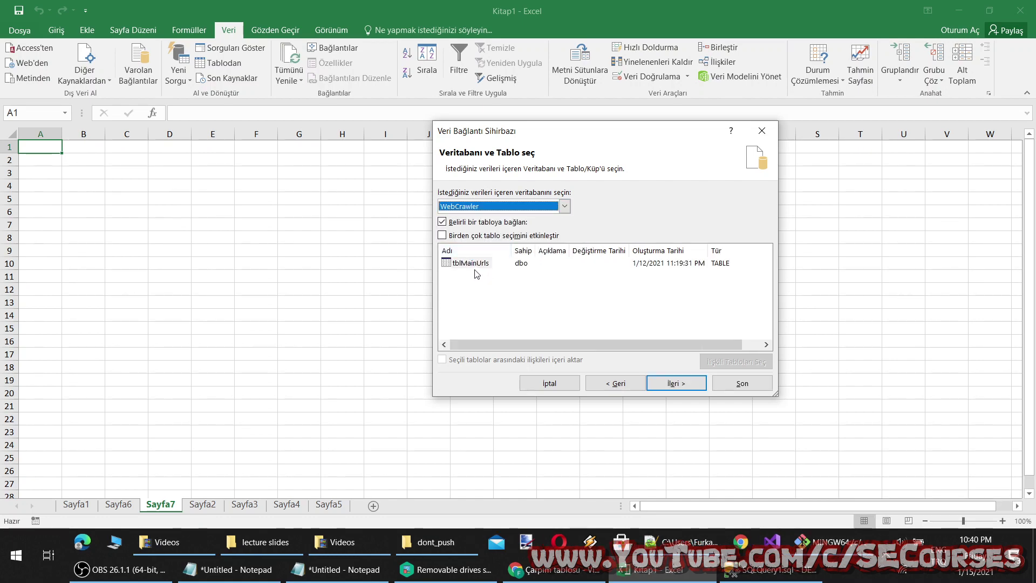
click(473, 263)
click(661, 382)
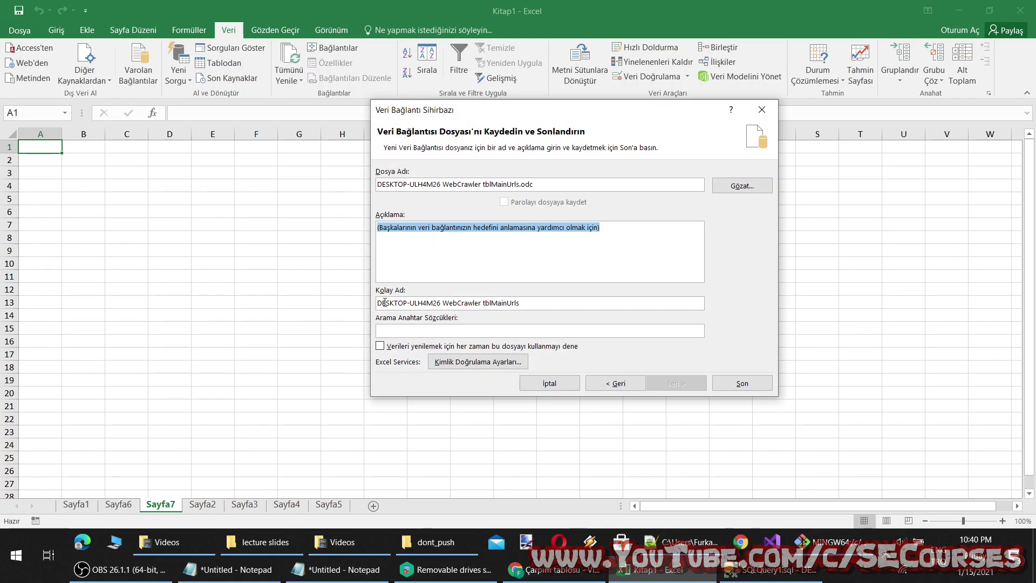
click(739, 384)
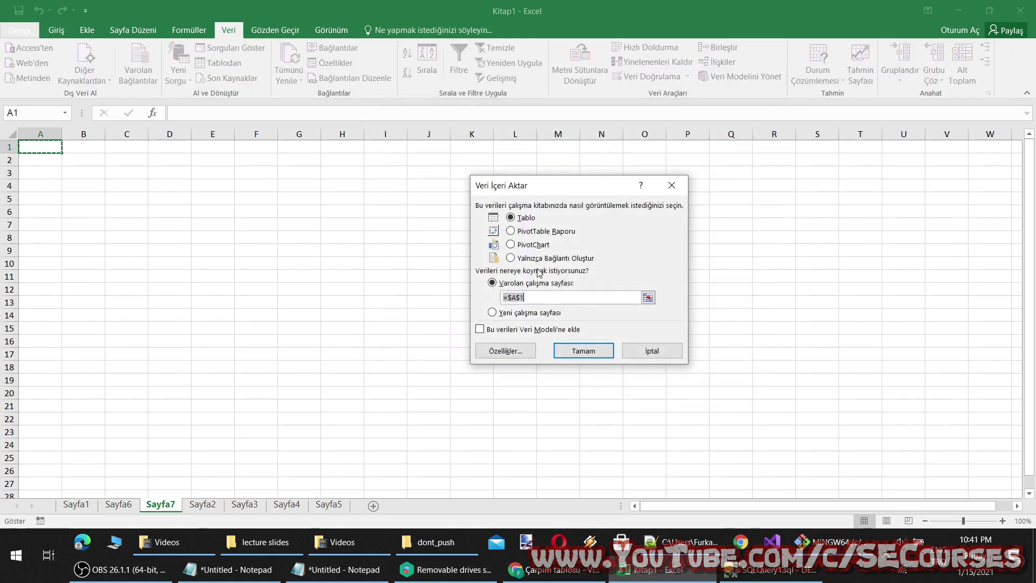
Step: Import tblMainUrls as a table at A1 and scroll through its 42,000+ crawled URLs
click(583, 351)
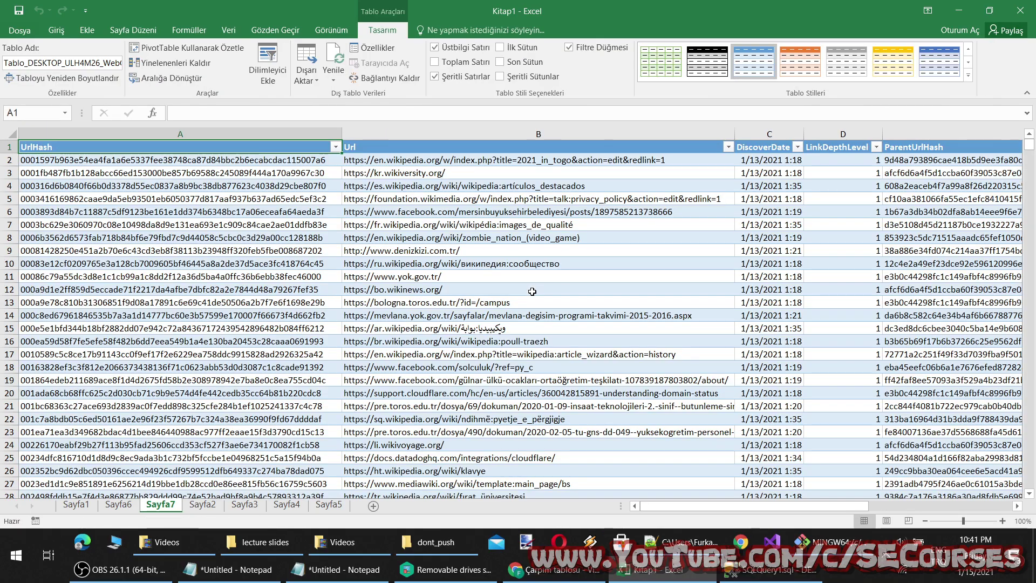
scroll(701, 157, down, 8)
scroll(766, 173, down, 8)
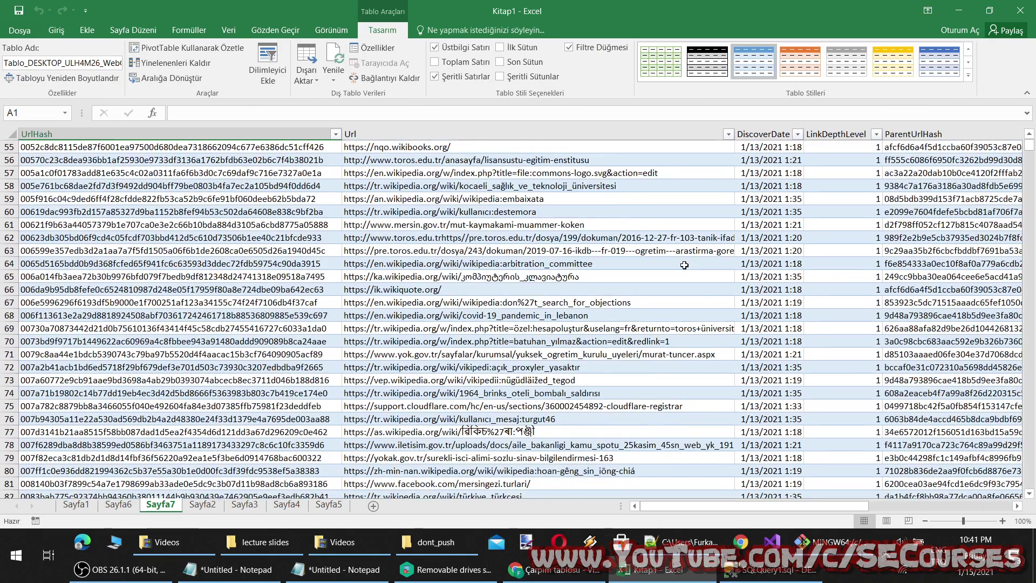
scroll(841, 189, down, 8)
scroll(924, 204, down, 9)
mouse_move(1023, 153)
mouse_down()
mouse_move(1012, 378)
mouse_move(1022, 502)
mouse_up()
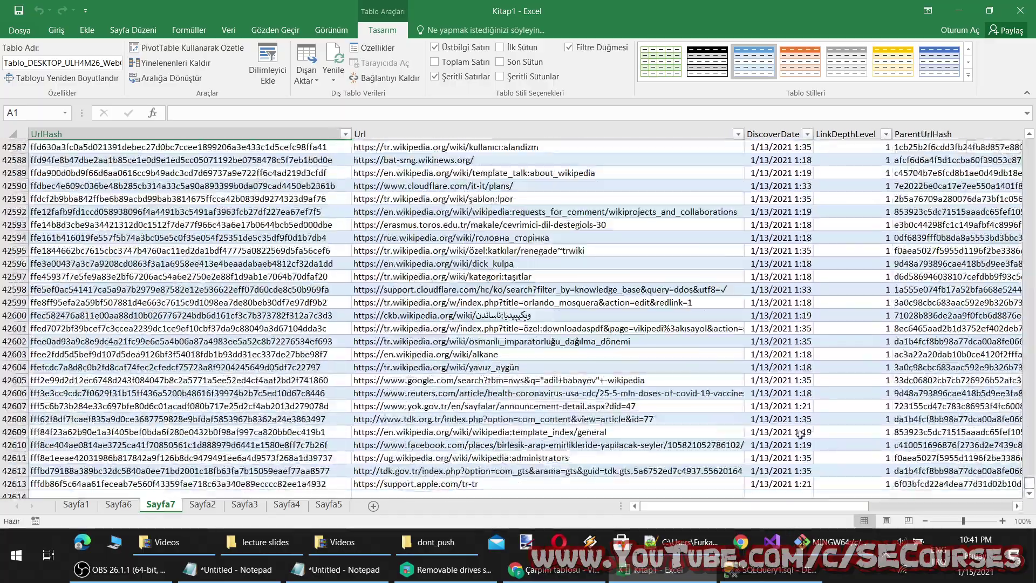
scroll(739, 342, down, 7)
scroll(628, 369, up, 6)
scroll(628, 369, up, 6)
scroll(628, 368, up, 6)
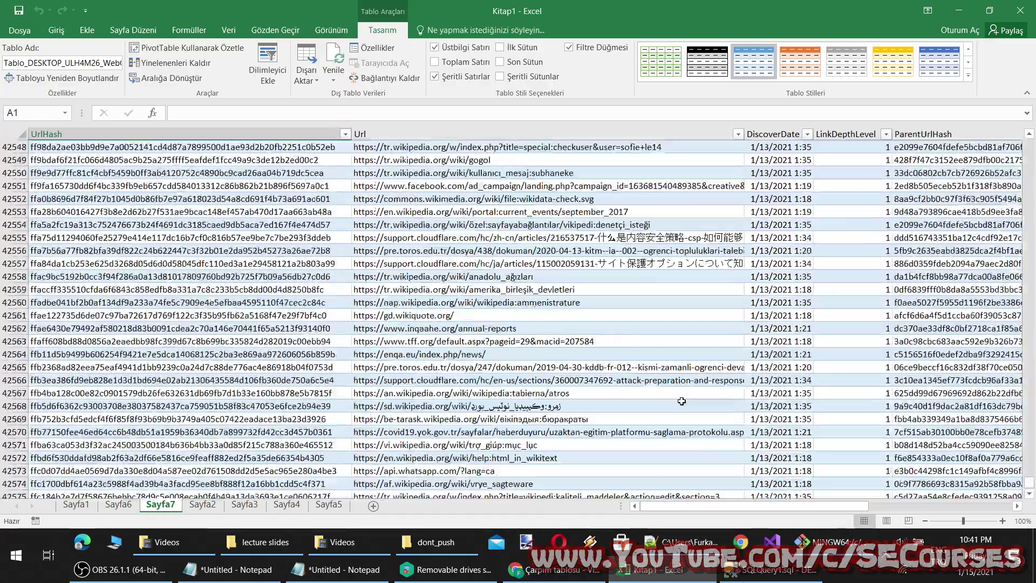
scroll(637, 361, up, 7)
scroll(643, 353, up, 7)
scroll(643, 353, up, 13)
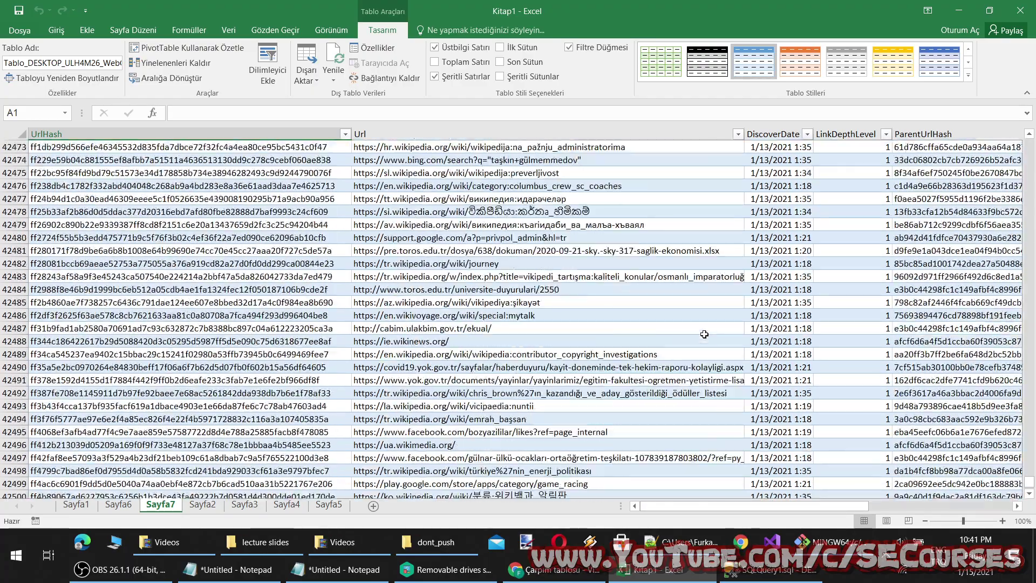
scroll(674, 358, up, 13)
scroll(702, 364, up, 14)
drag(711, 510, 793, 509)
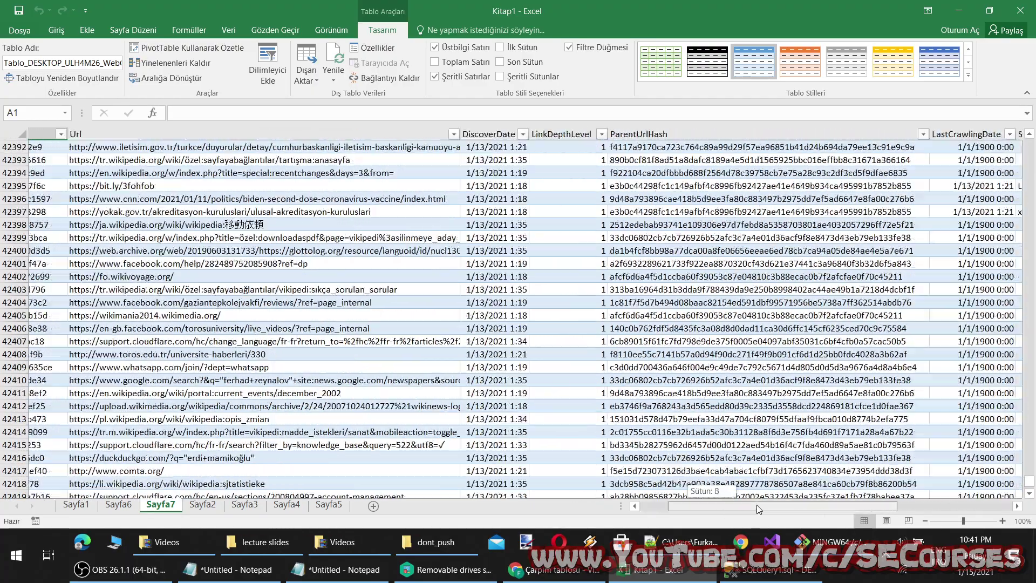
drag(794, 507, 579, 464)
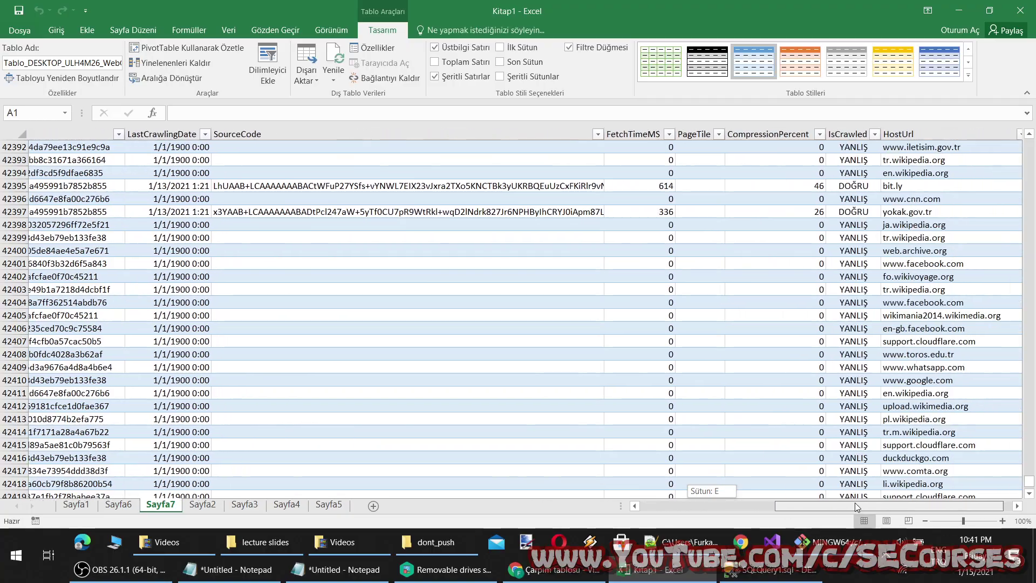
scroll(578, 464, up, 5)
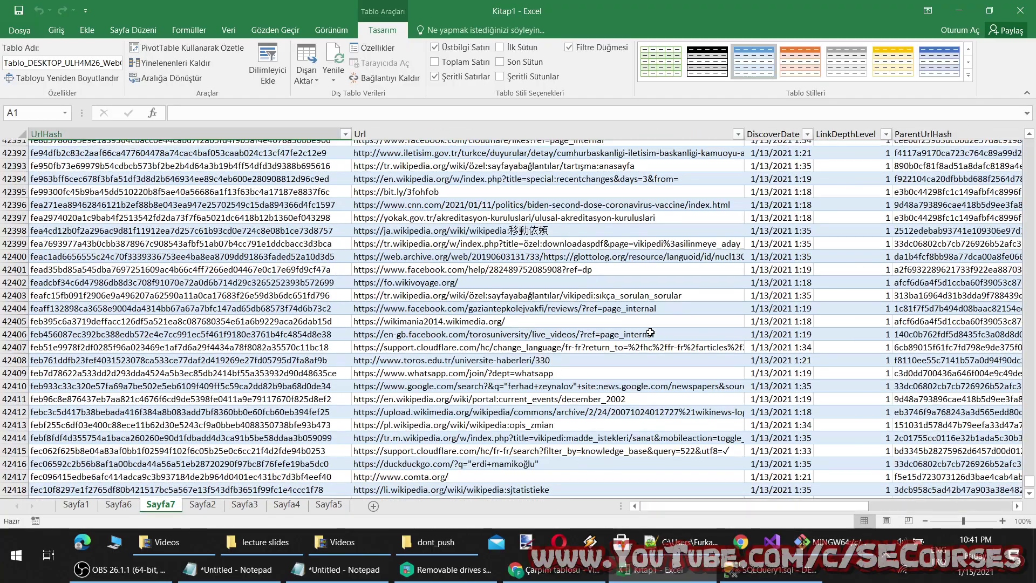
scroll(620, 399, up, 12)
scroll(648, 356, up, 12)
scroll(658, 337, up, 11)
scroll(657, 337, up, 12)
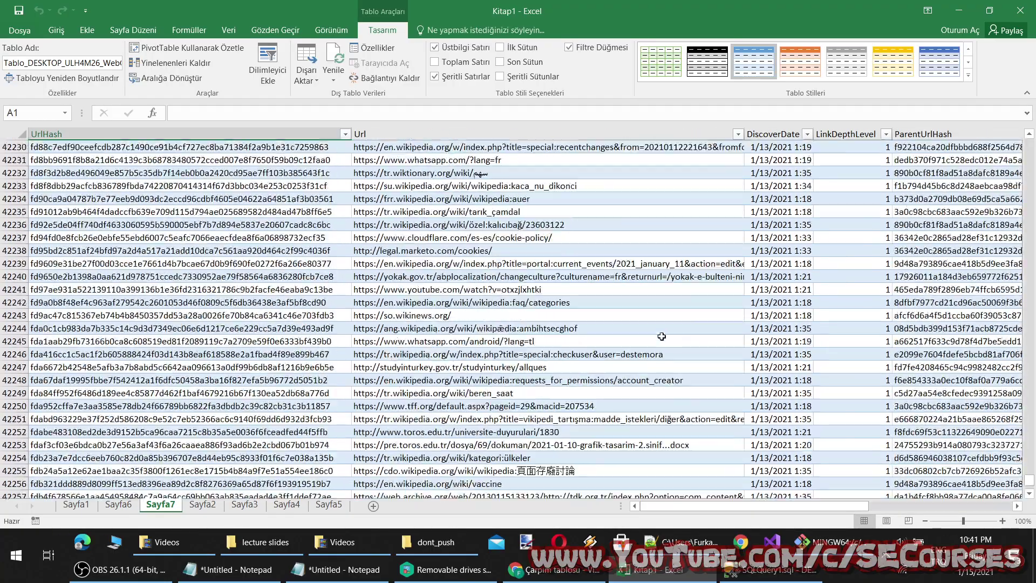
scroll(659, 340, up, 12)
scroll(659, 346, up, 13)
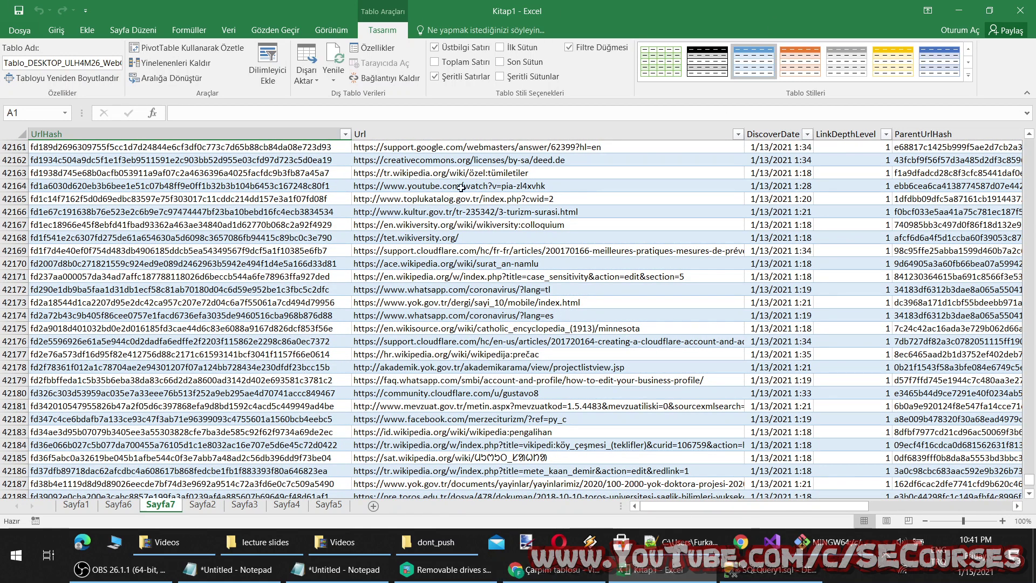
Step: Return to the top of the table and add a new blank sheet Sayfa8 from the Data tab
click(553, 570)
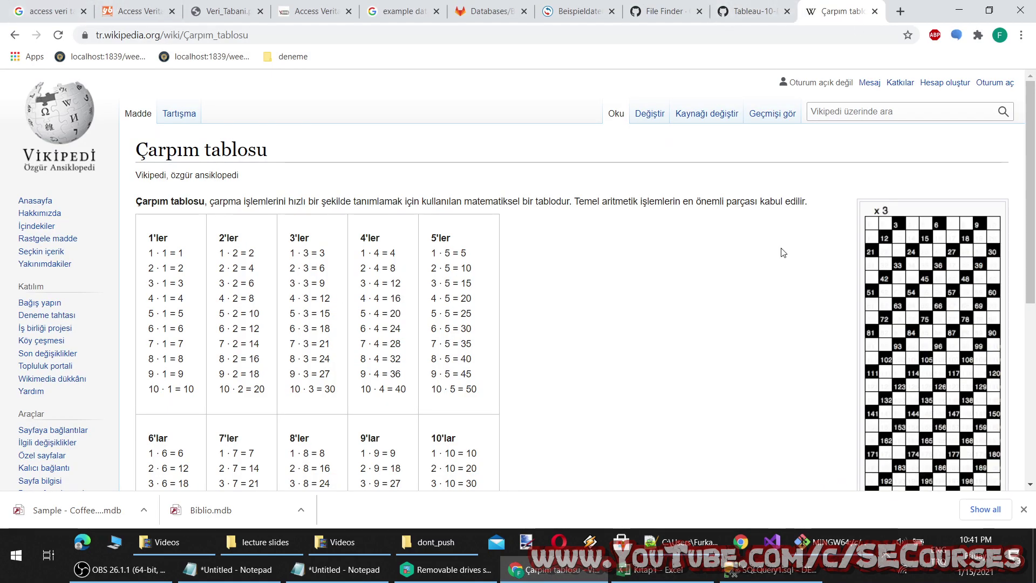
click(653, 569)
scroll(470, 221, up, 8)
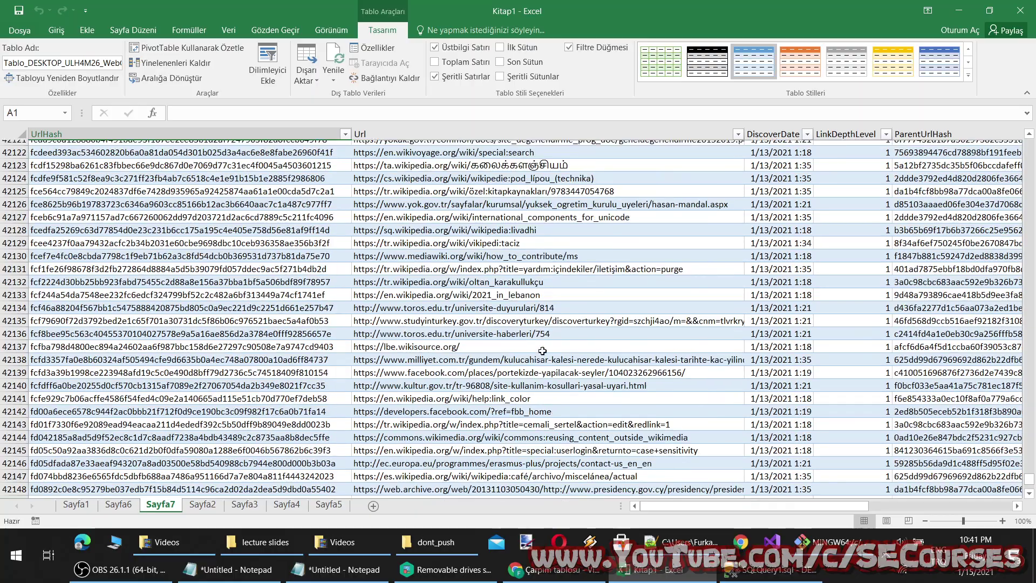
scroll(529, 264, up, 12)
scroll(594, 313, up, 12)
scroll(674, 372, up, 8)
scroll(696, 388, up, 12)
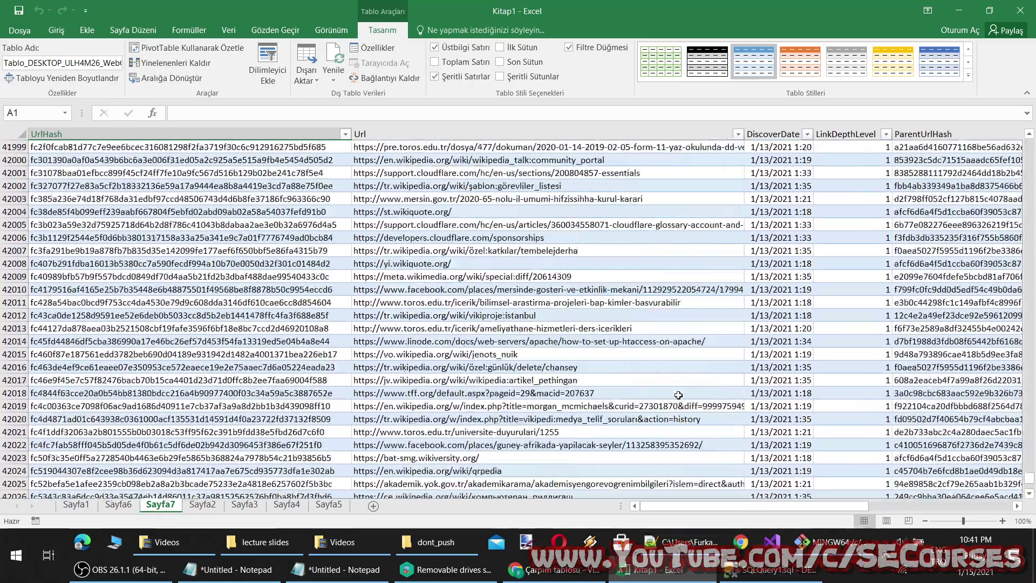
scroll(694, 384, up, 6)
scroll(693, 380, up, 6)
scroll(647, 356, up, 12)
scroll(618, 338, up, 10)
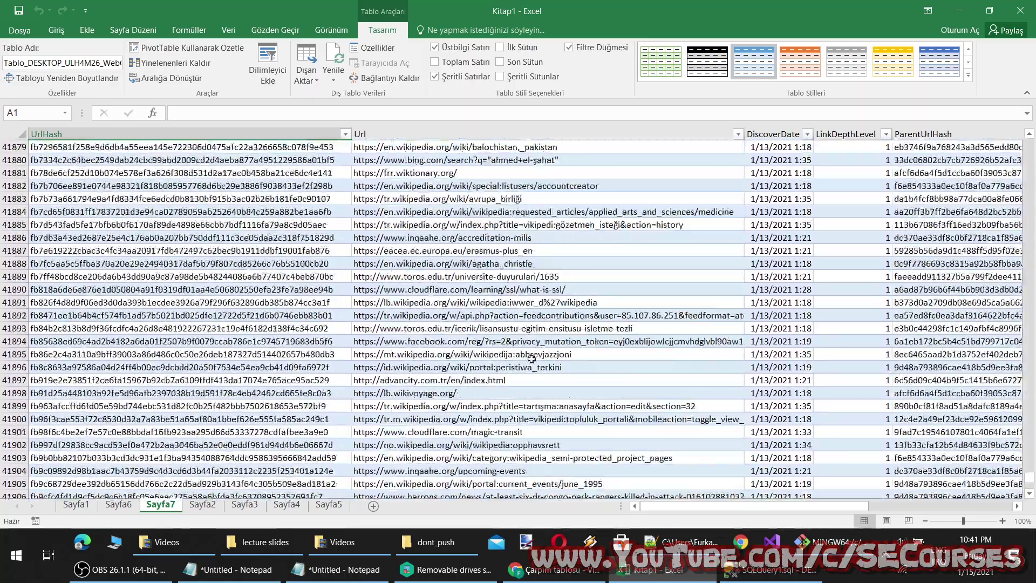
scroll(674, 351, up, 10)
key(alt+Tab)
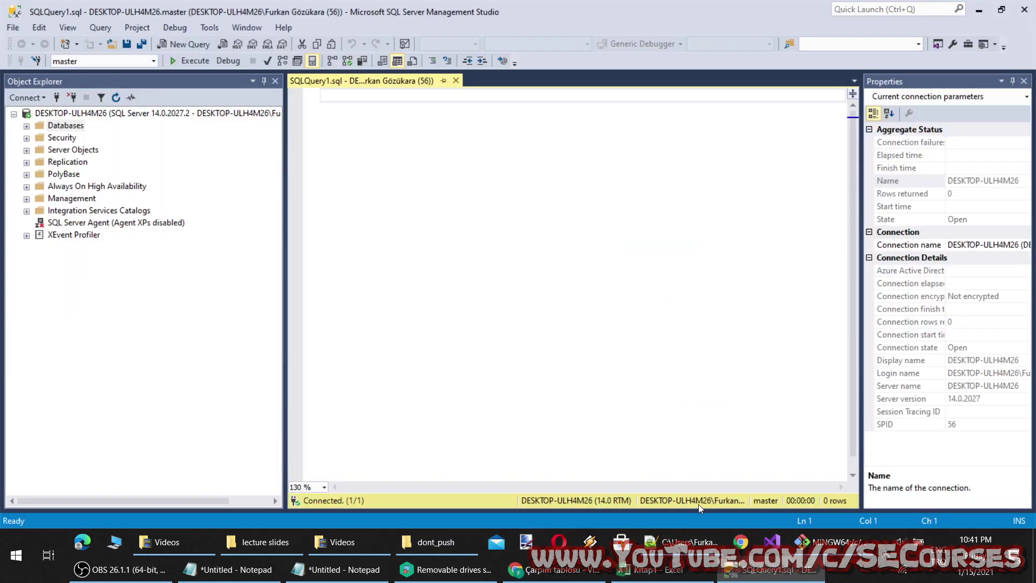
key(alt+Tab)
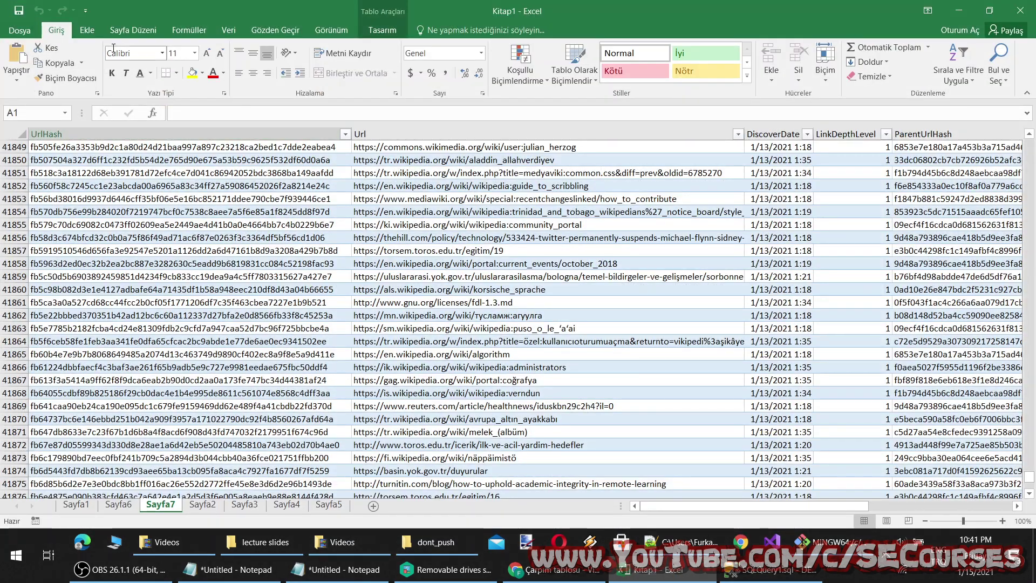
click(228, 30)
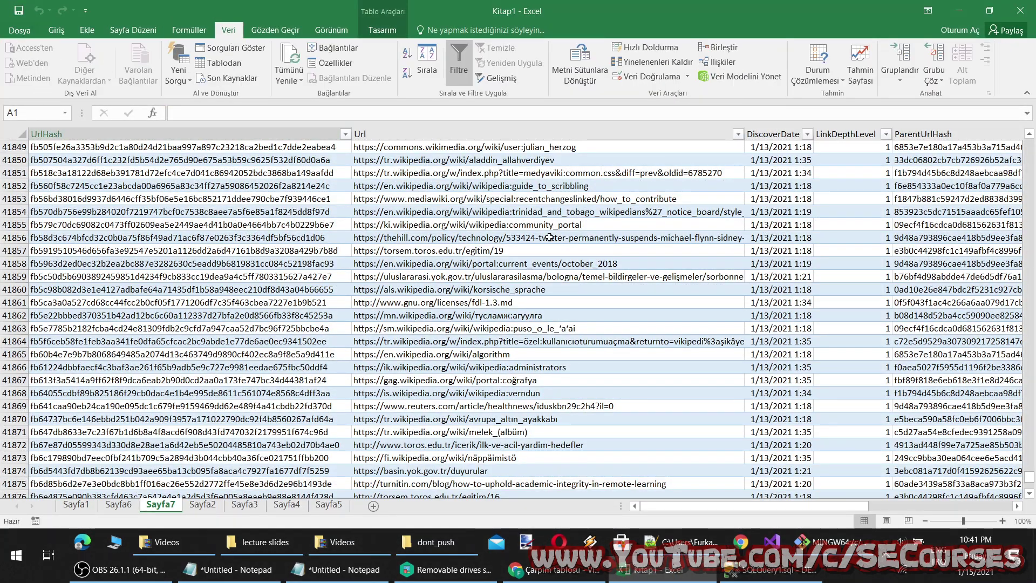
click(373, 506)
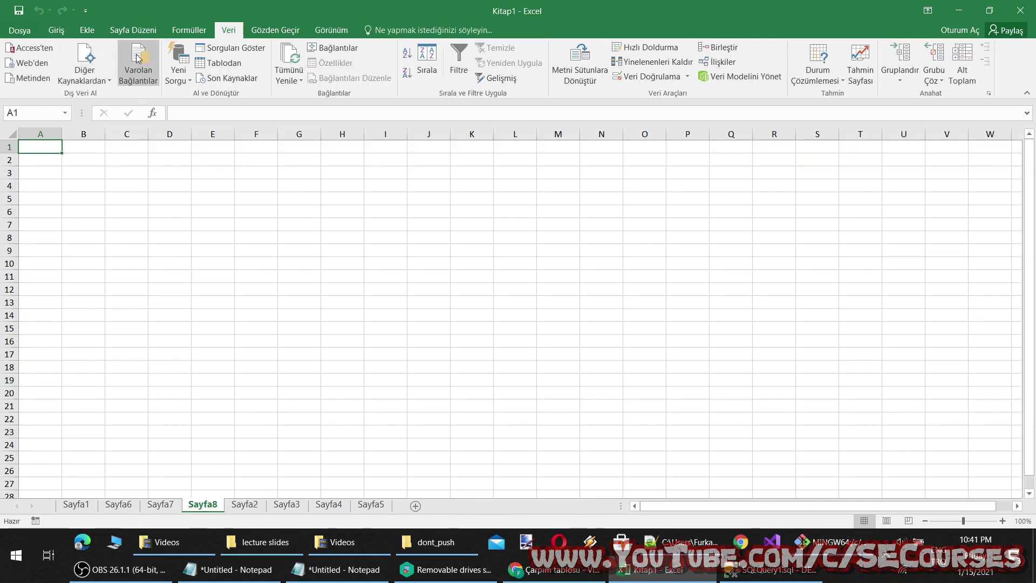
click(84, 68)
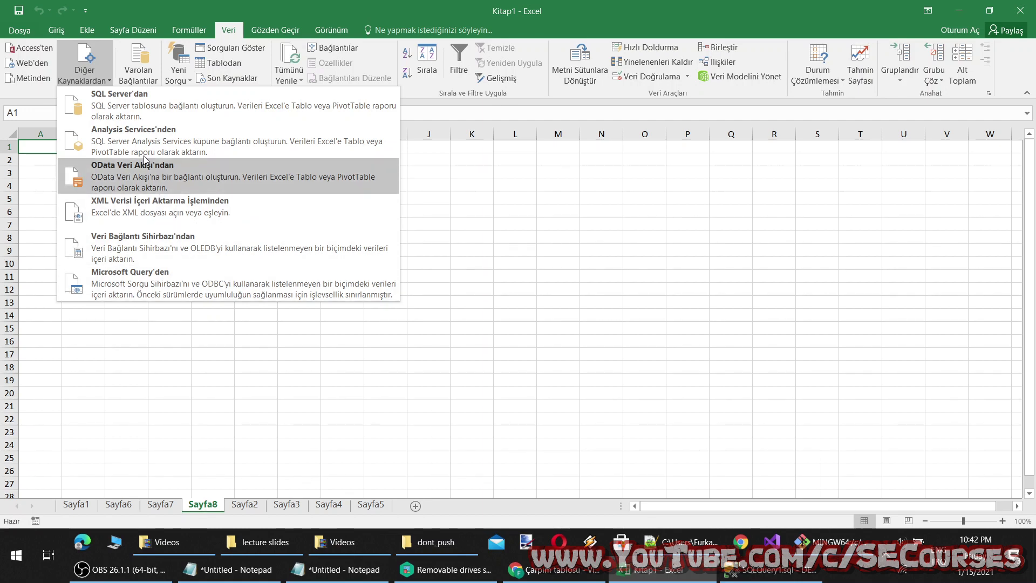
click(151, 74)
click(151, 74)
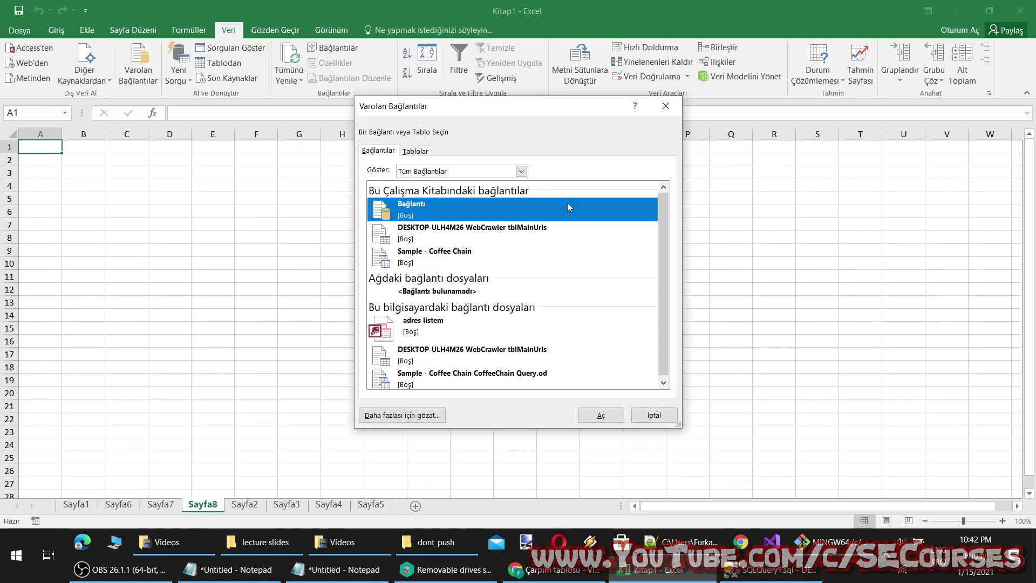
scroll(563, 237, down, 1)
scroll(563, 246, up, 1)
click(484, 233)
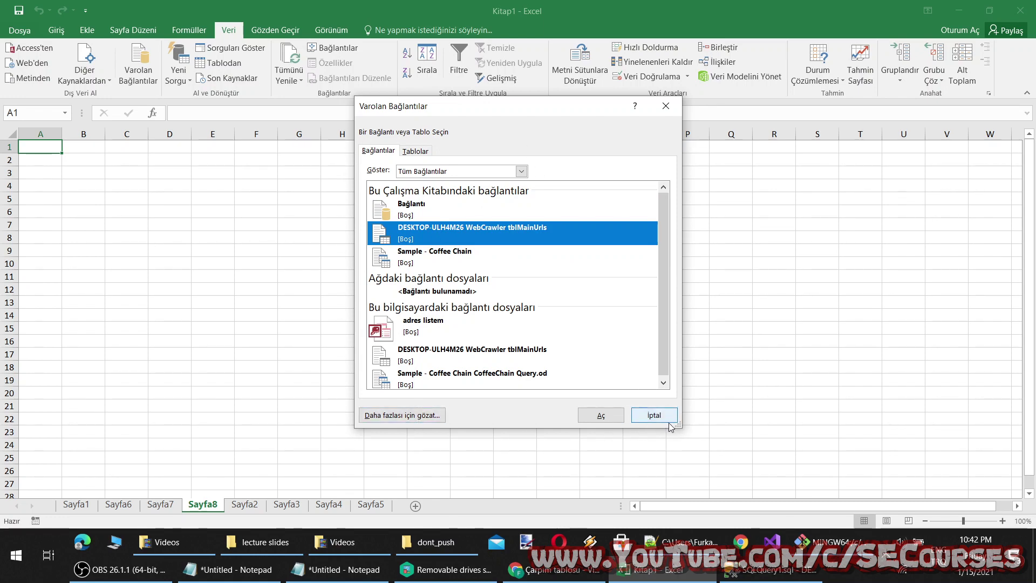
click(654, 416)
Step: Start a SQL Server database import and paste DESKTOP-ULH4M26 as the server
click(178, 70)
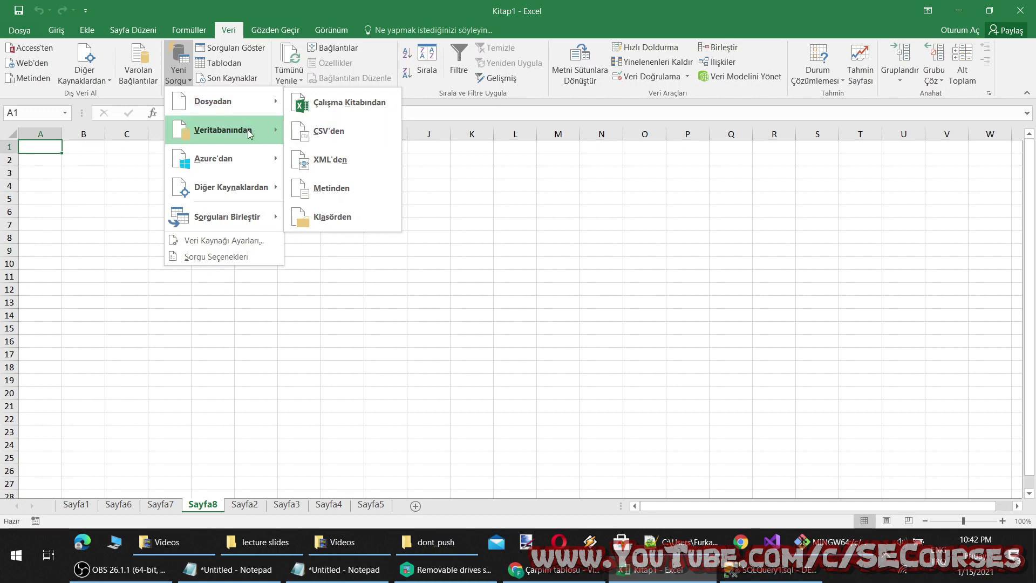
mouse_move(223, 129)
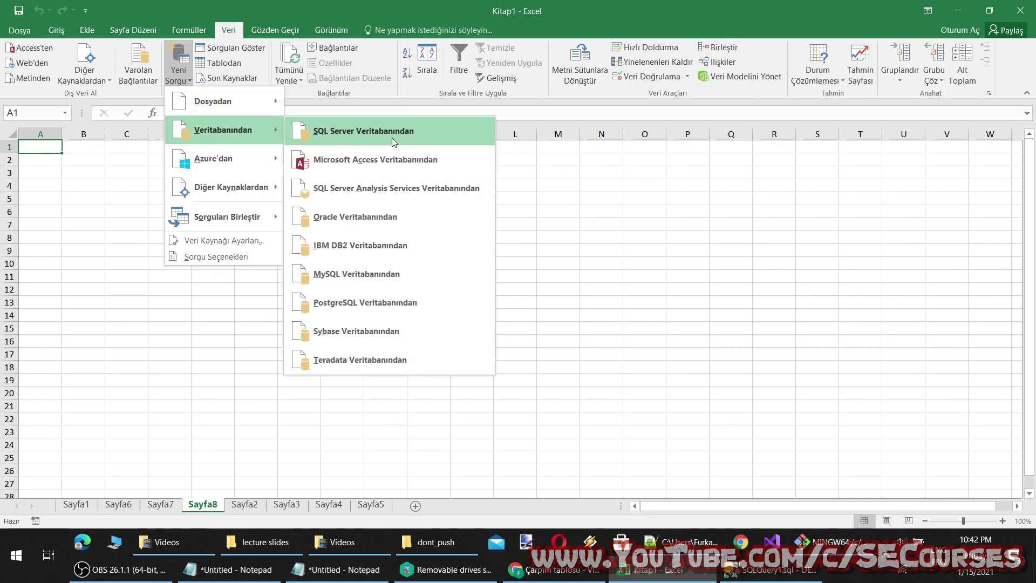
click(393, 142)
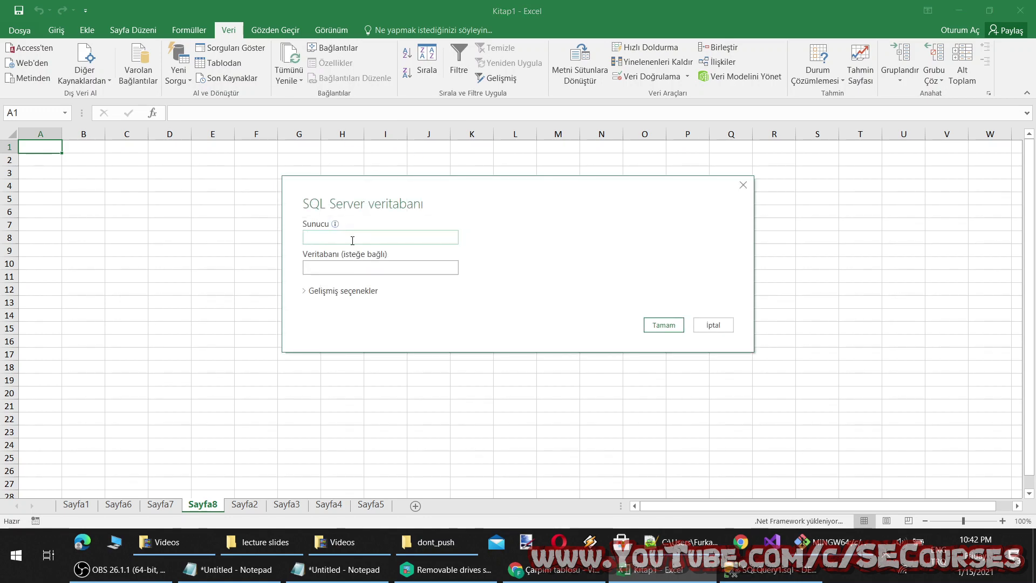
text(DESKTOP-ULH4M26)
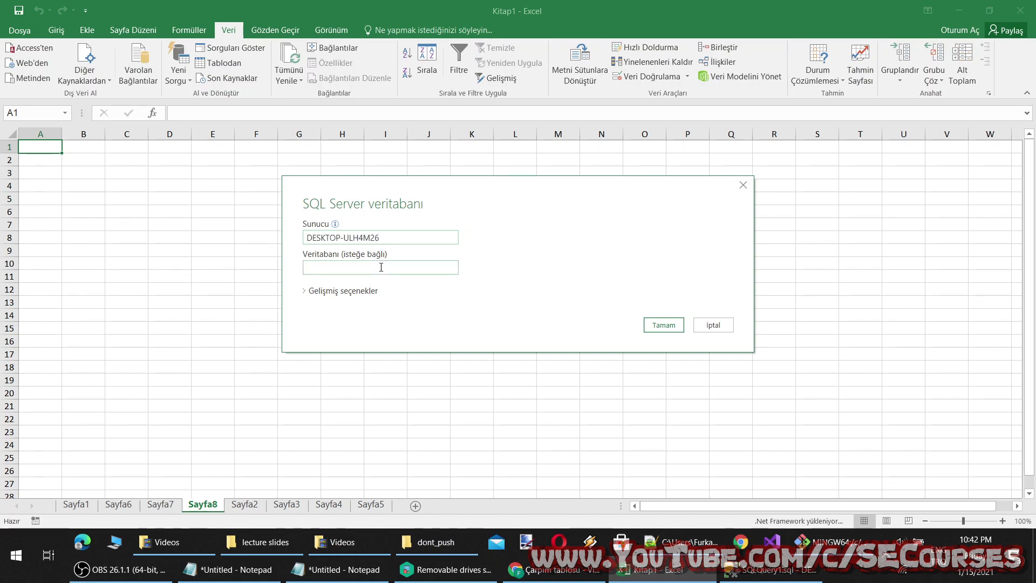
click(381, 267)
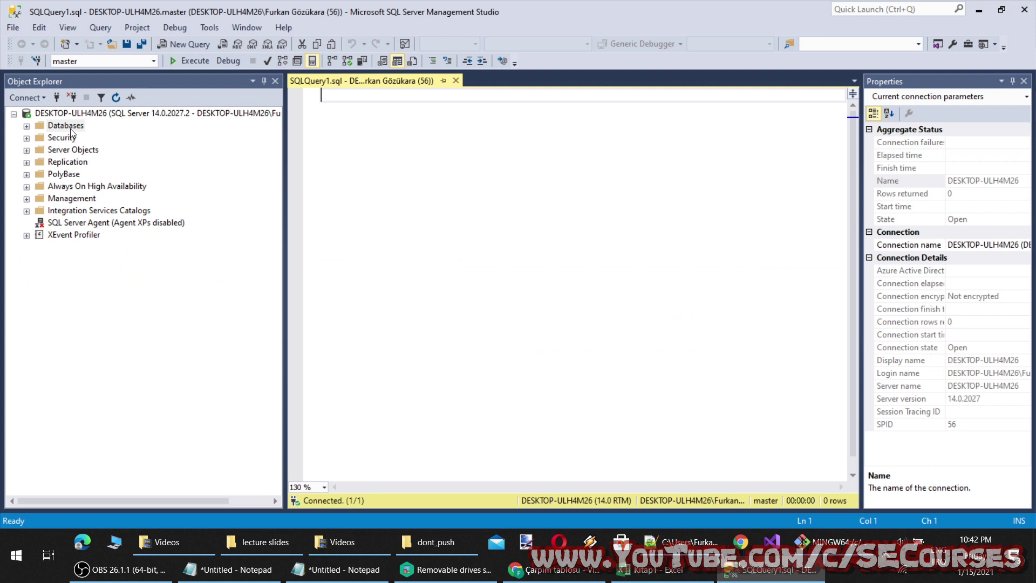
Step: Enter database WebCrawler and set a 111-minute command timeout under the advanced options
double_click(69, 126)
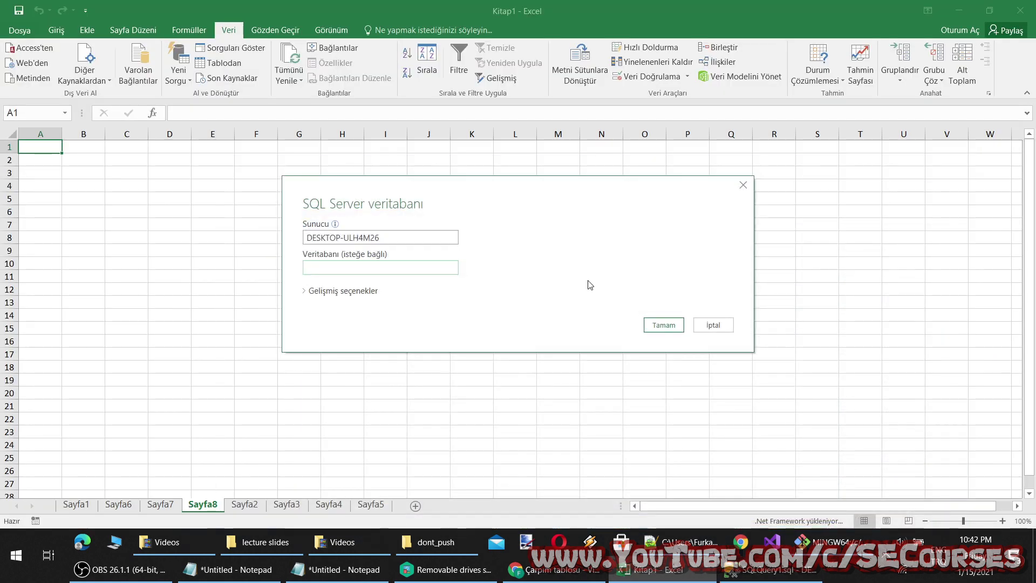
text(WebCrawler)
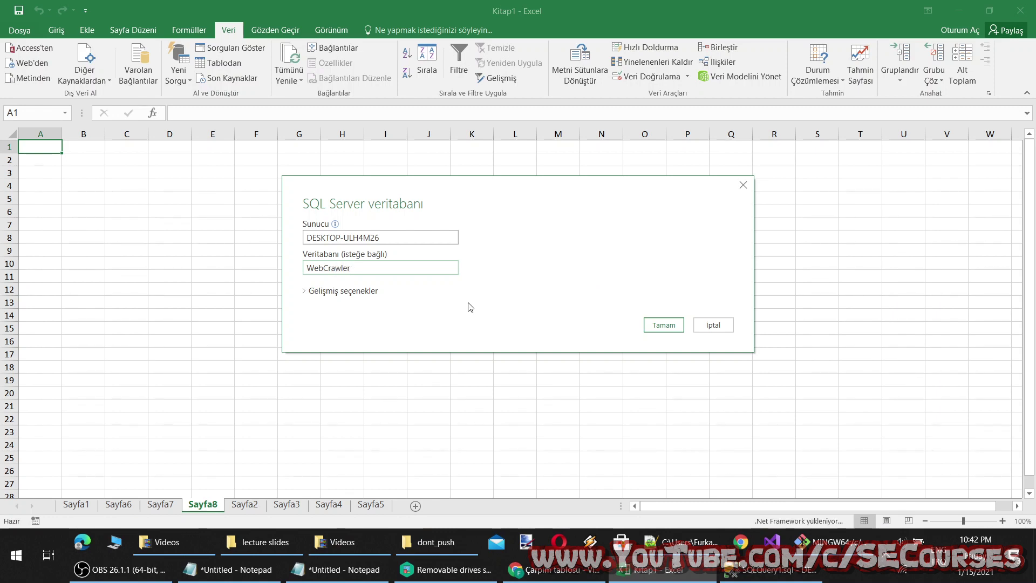
click(339, 294)
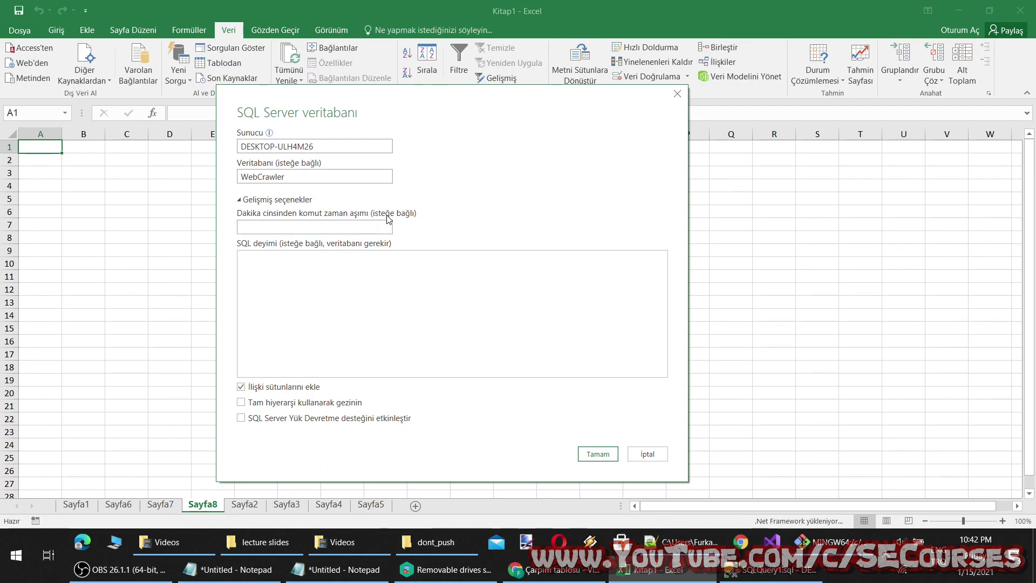
click(278, 226)
click(780, 578)
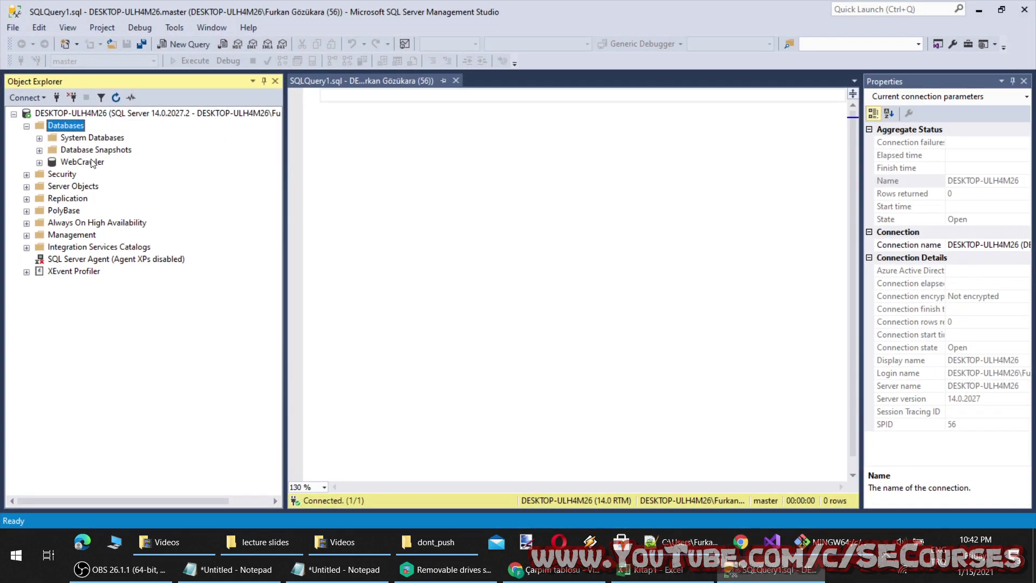
Step: Write and run 'select top 100 * from tblMainUrls' on WebCrawler, then copy the query
click(82, 162)
click(186, 43)
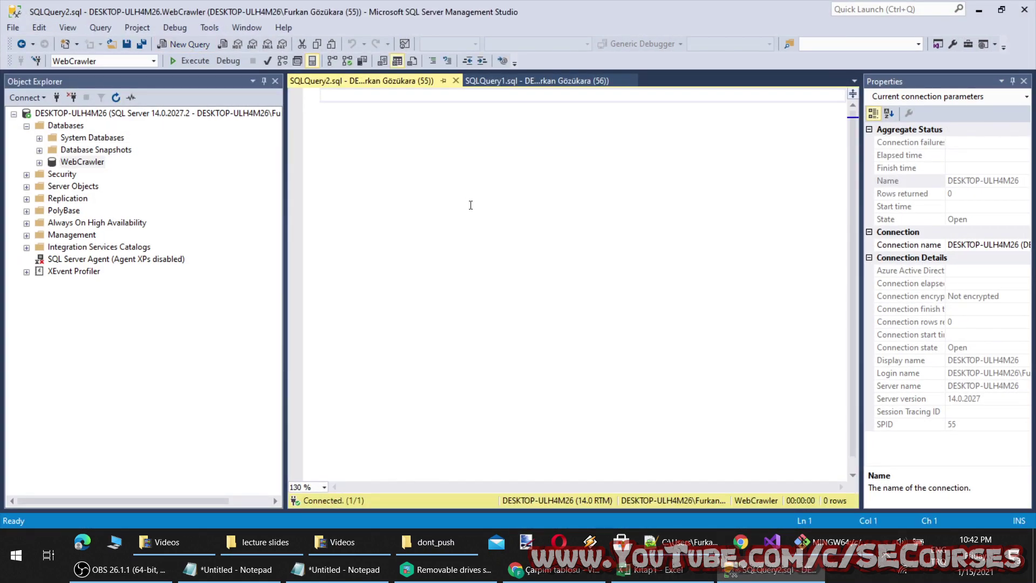
text(select top 199)
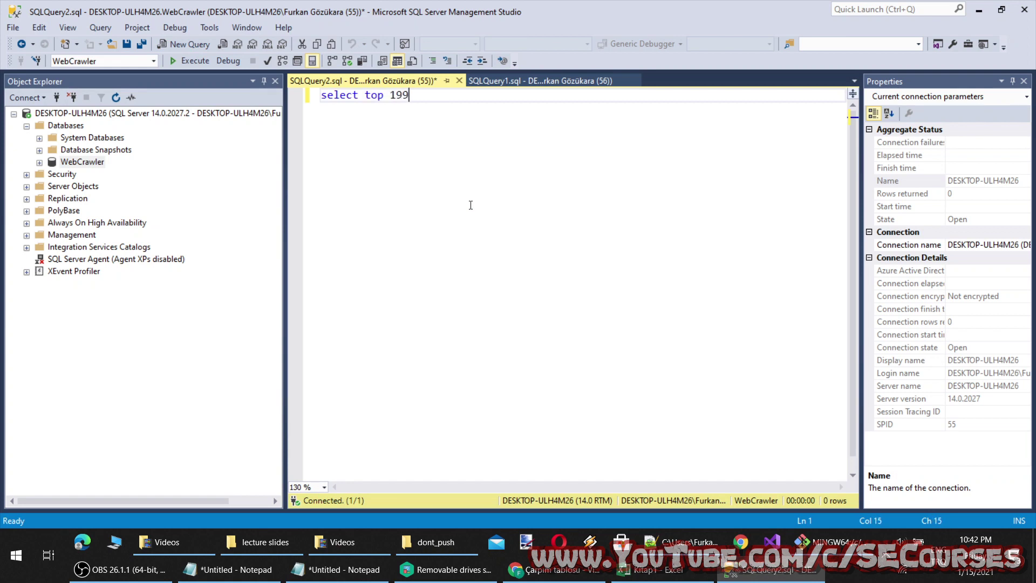
key(BackSpace)
key(BackSpace)
text(00 *)
key(F5)
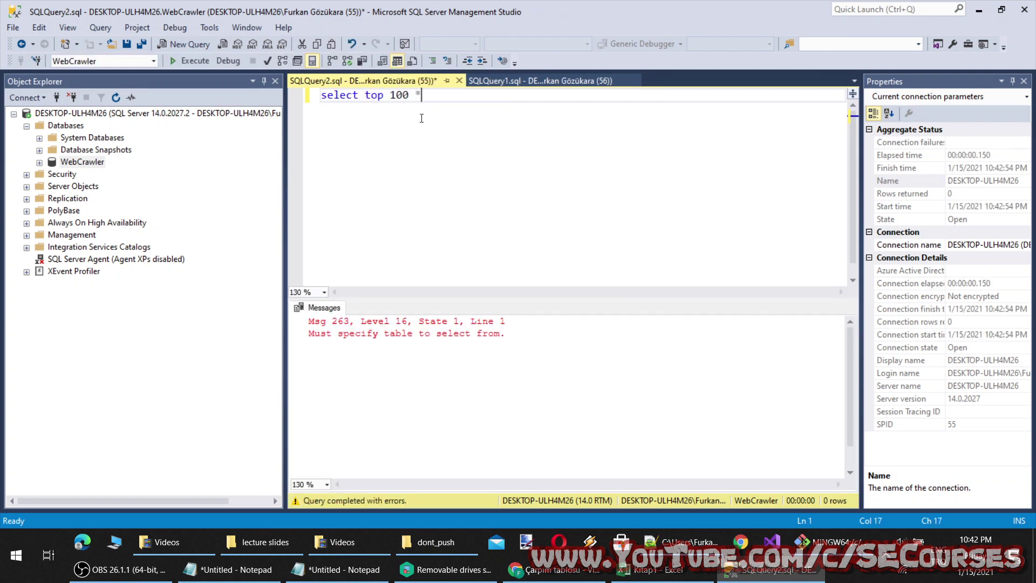
text(from tb)
text(lMainUrls)
key(F5)
key(ctrl+a)
key(ctrl+c)
Step: Paste the query as the SQL statement, enable full hierarchy and failover support, and submit
key(alt+Tab)
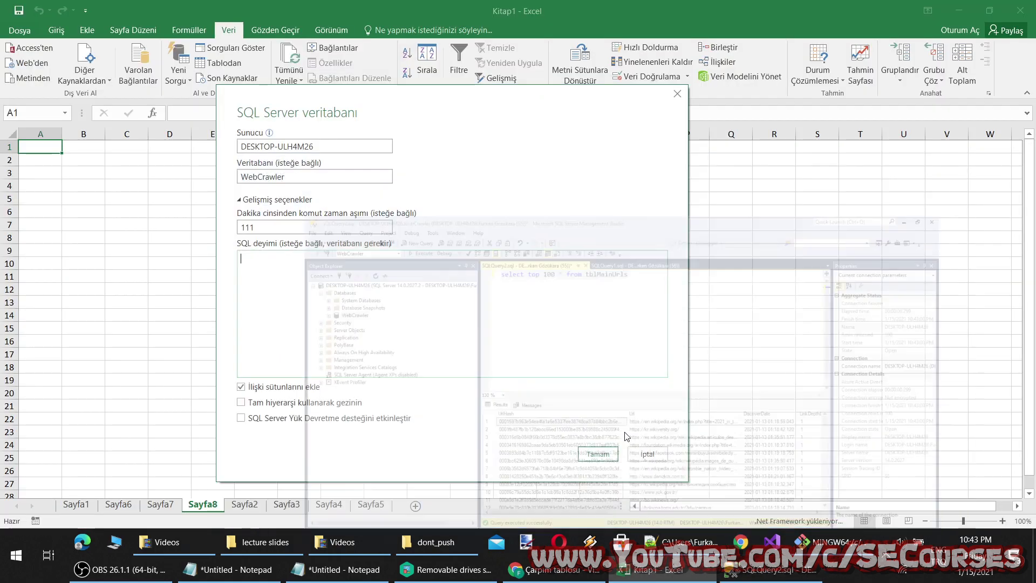
key(ctrl+v)
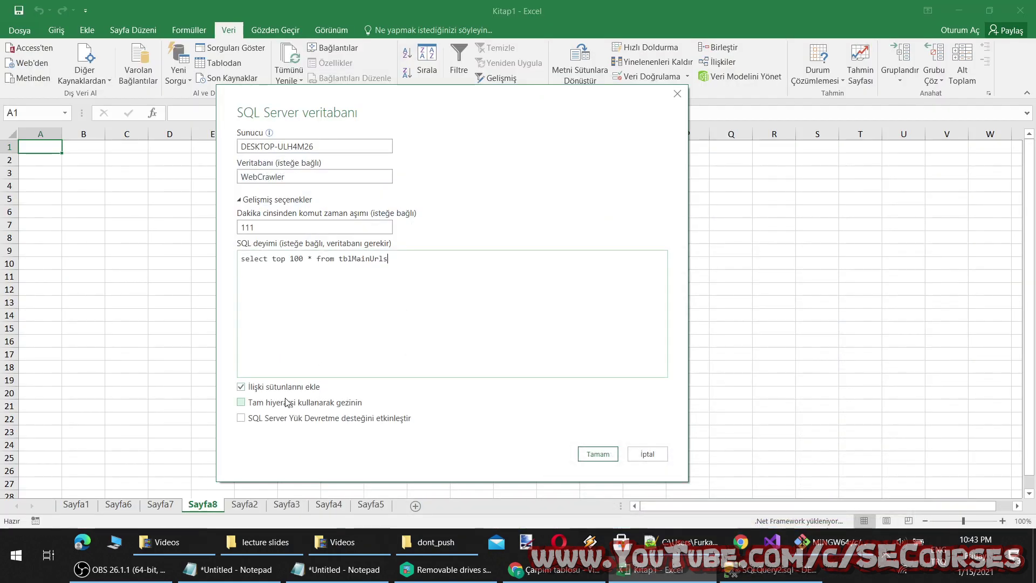
click(305, 405)
click(295, 421)
click(593, 454)
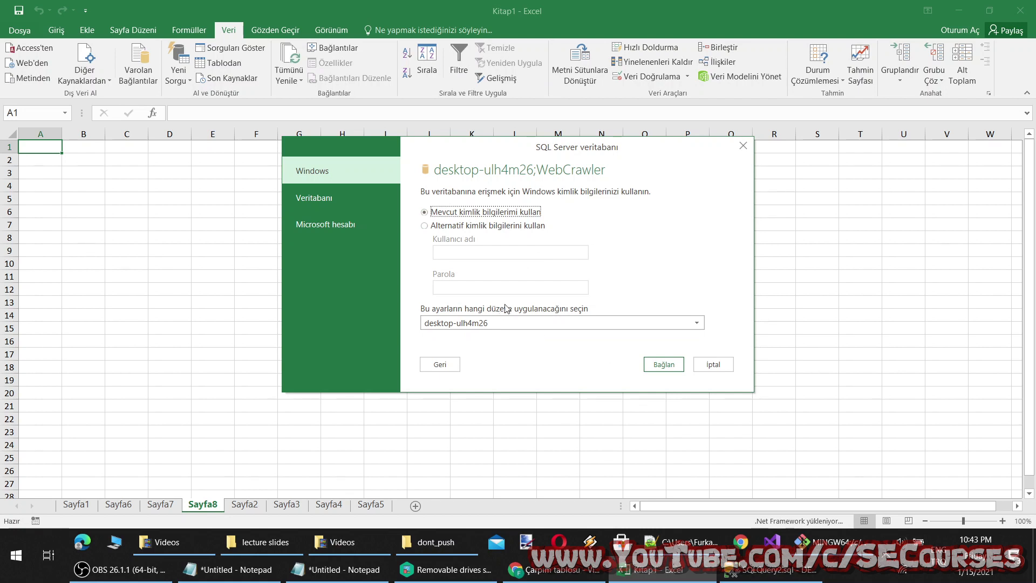
Step: Connect to the WebCrawler database with current Windows credentials, and retry after the SQL Server network error
click(664, 365)
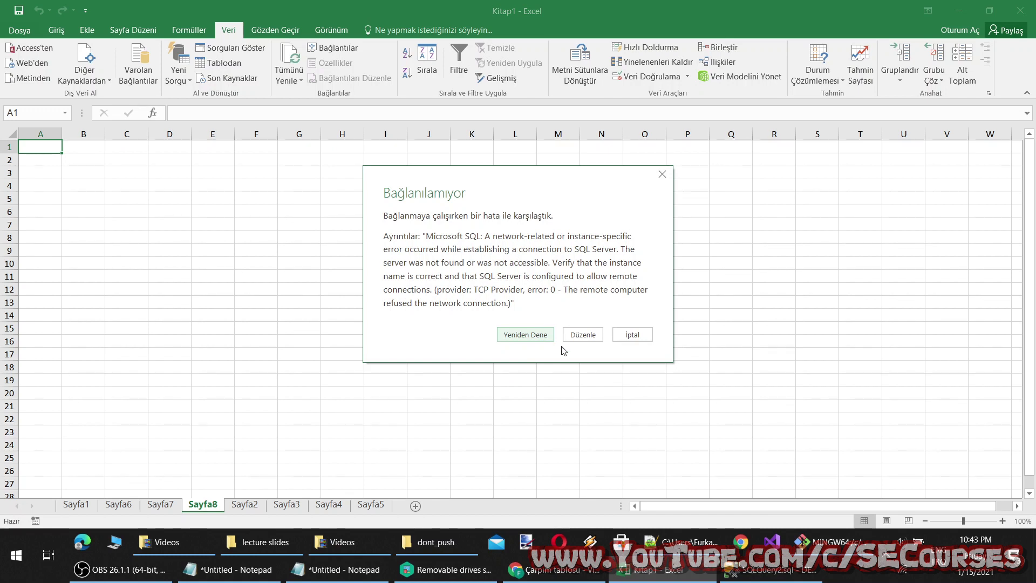
click(517, 338)
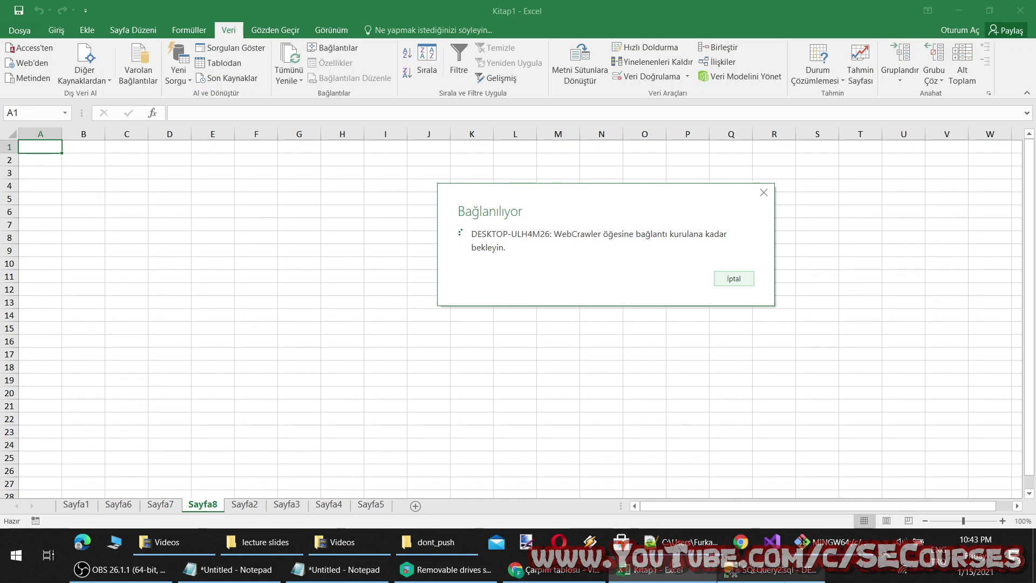
key(alt+Tab)
key(alt+Tab)
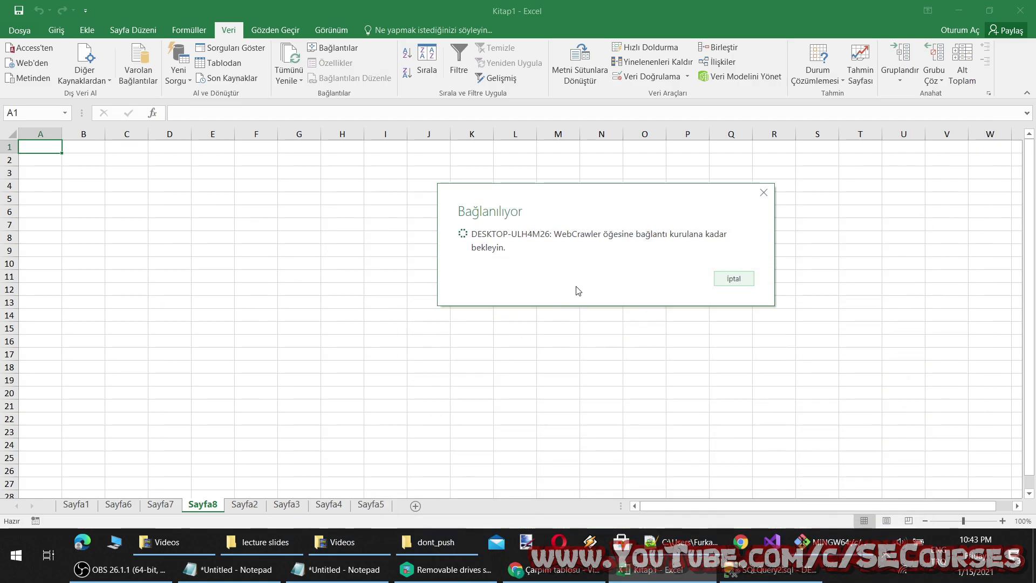
key(alt+Tab)
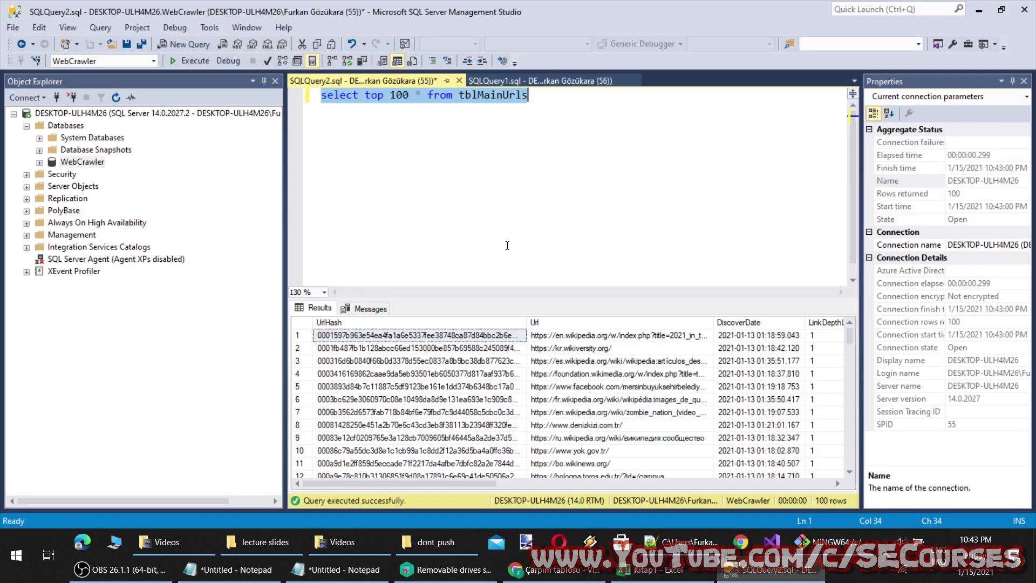
click(181, 44)
text(se)
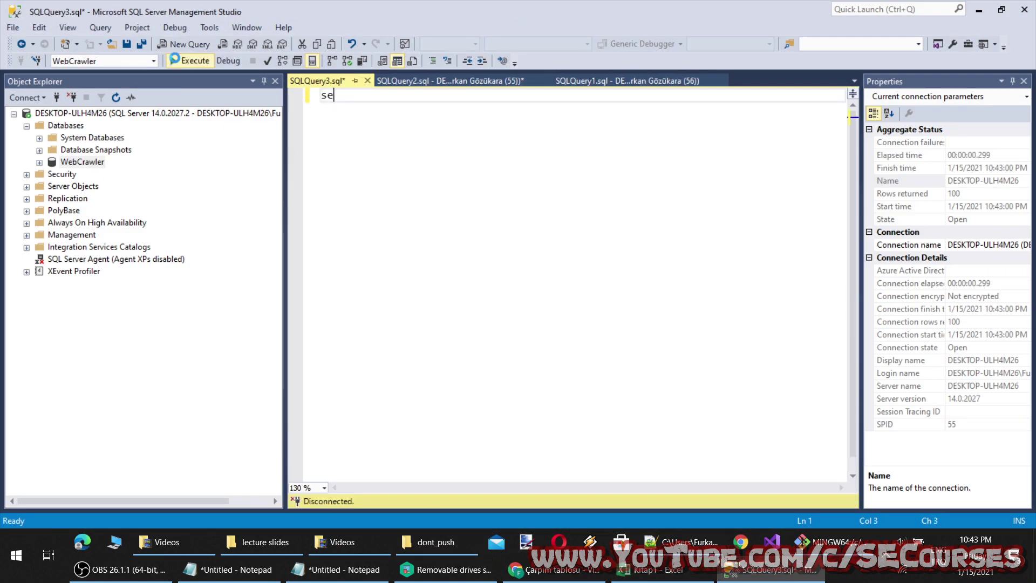
text(lect )
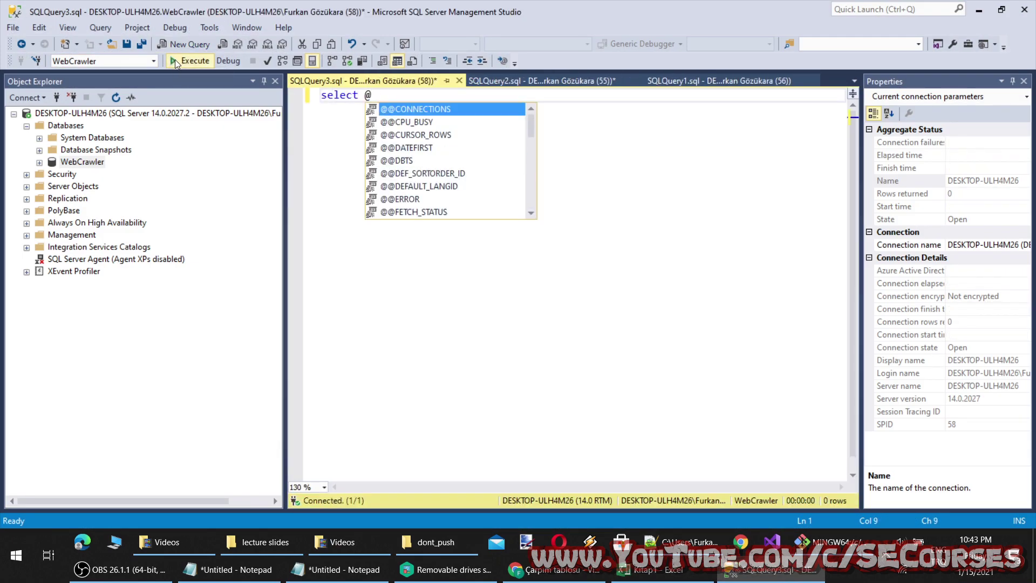
text(@@server)
key(Tab)
click(174, 59)
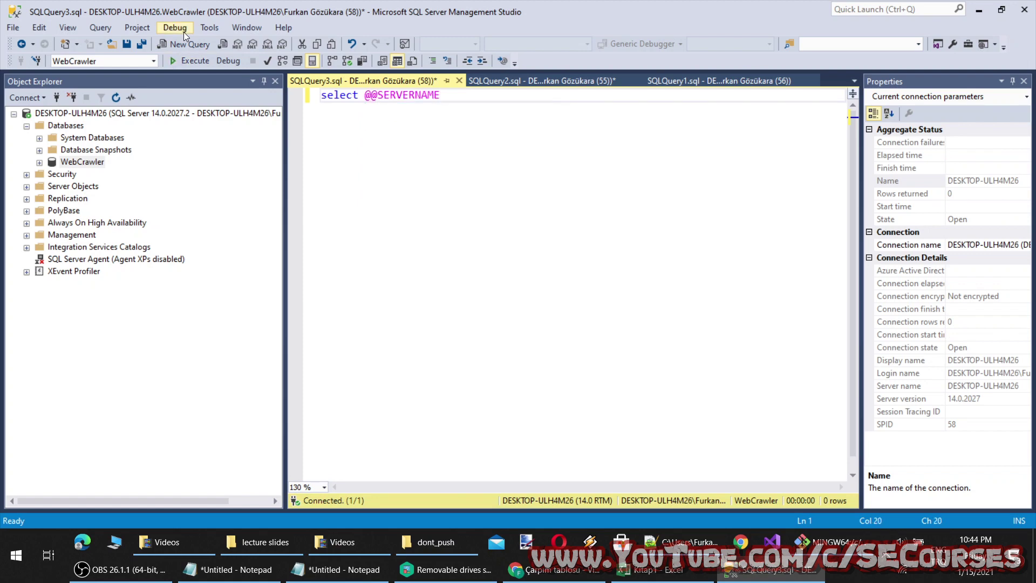
click(652, 569)
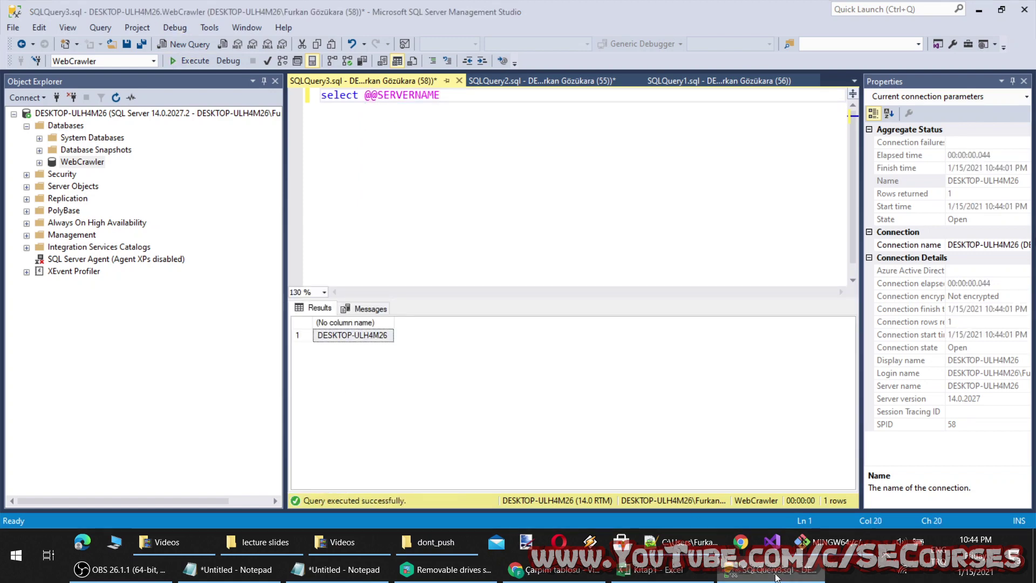
click(571, 336)
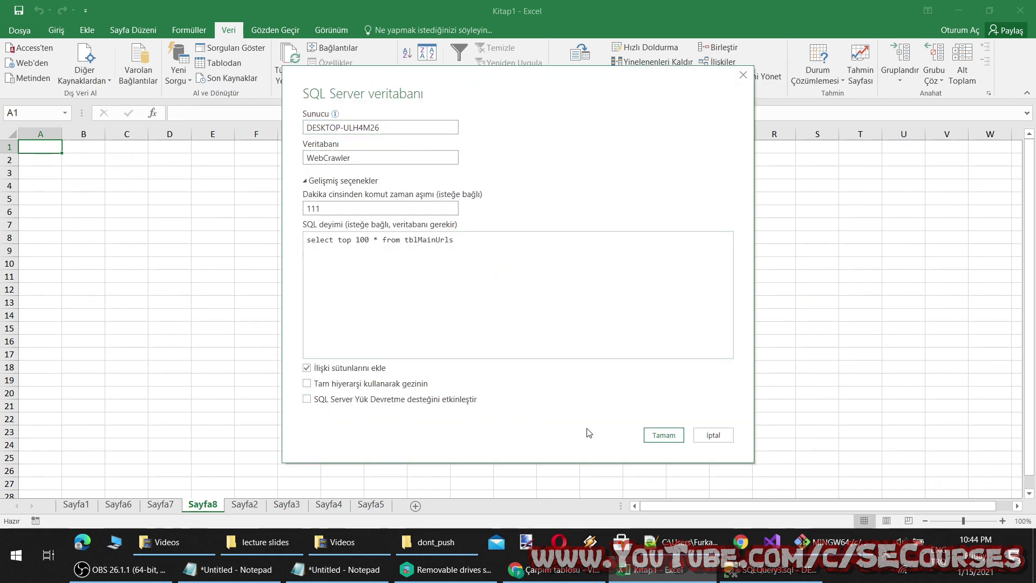
Step: Confirm the SQL Server settings, accept the unencrypted connection, and load the top 100 tblMainUrls rows
click(664, 435)
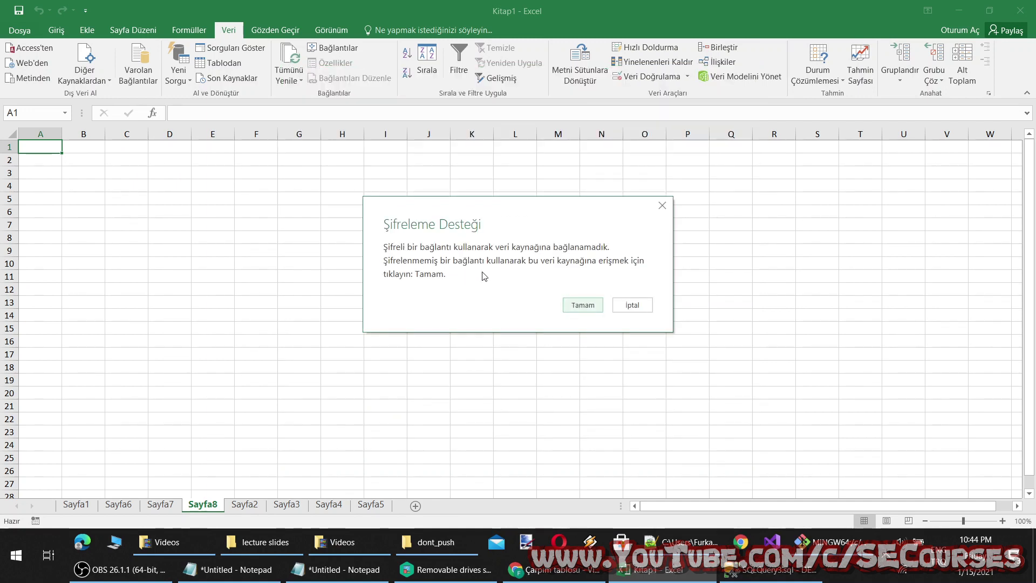
click(582, 305)
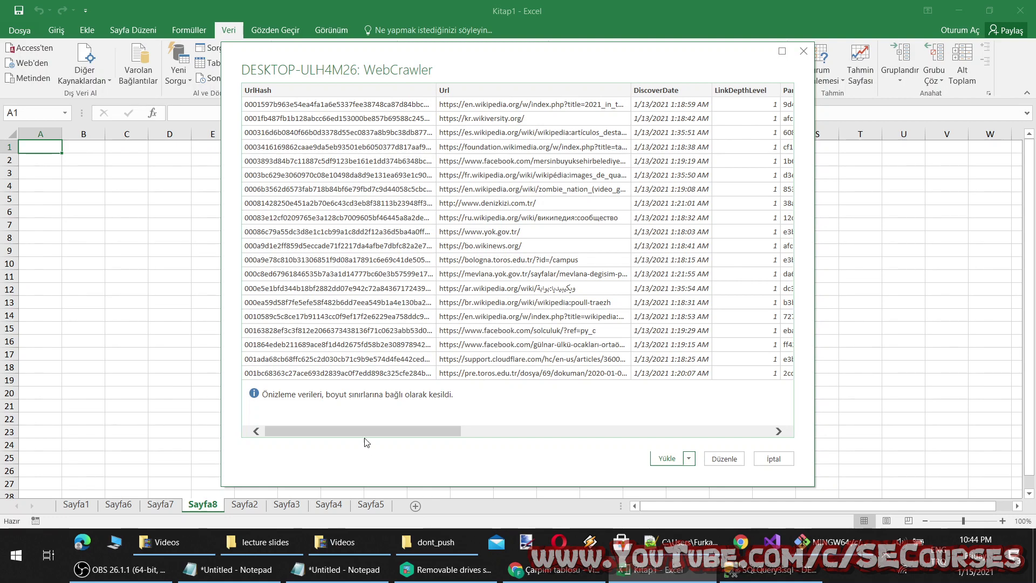
drag(359, 431, 743, 432)
click(667, 458)
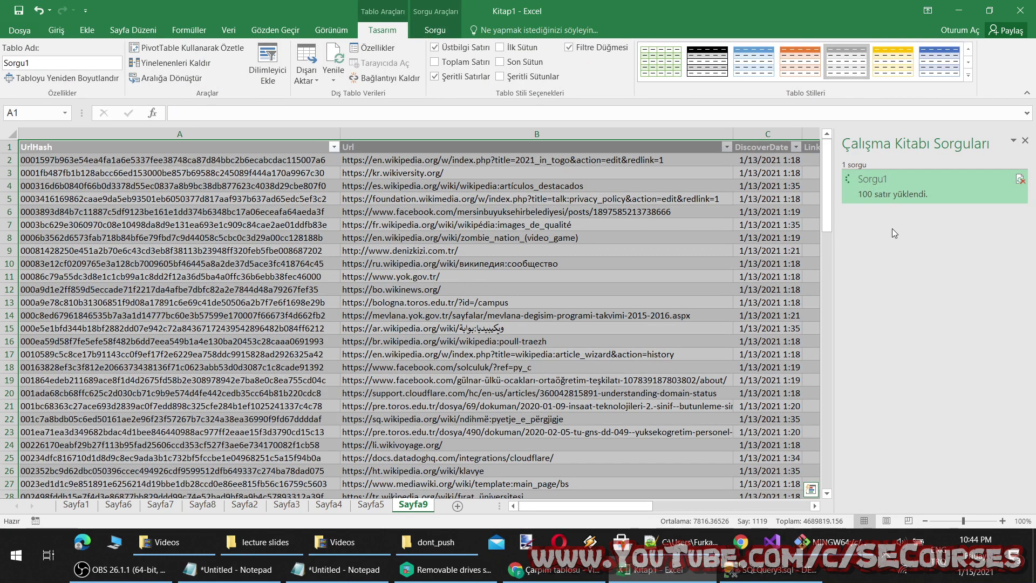
Step: Open the loaded Sorgu1 query in Power Query Editor
scroll(621, 362, down, 18)
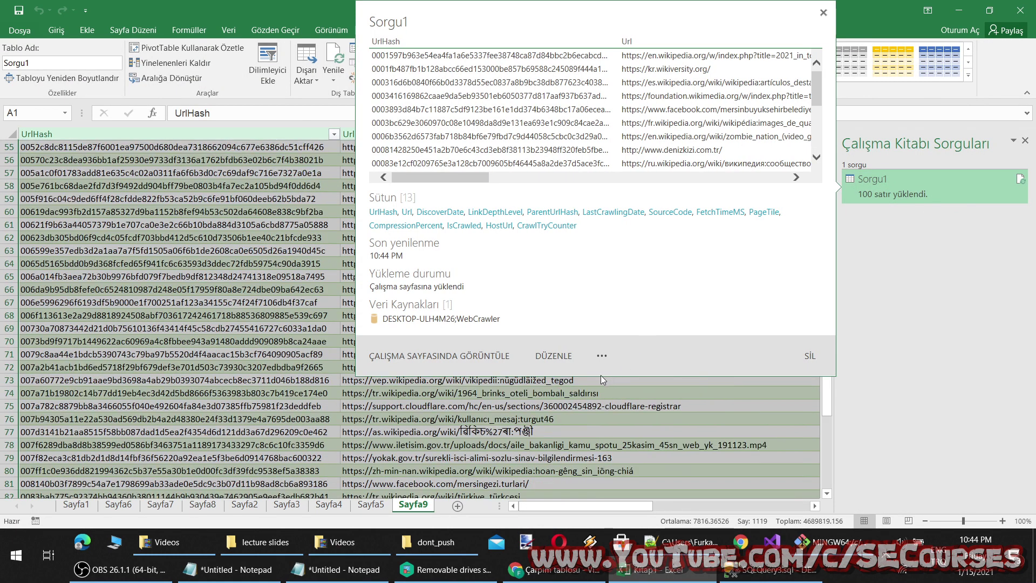
scroll(601, 375, up, 4)
scroll(533, 150, up, 7)
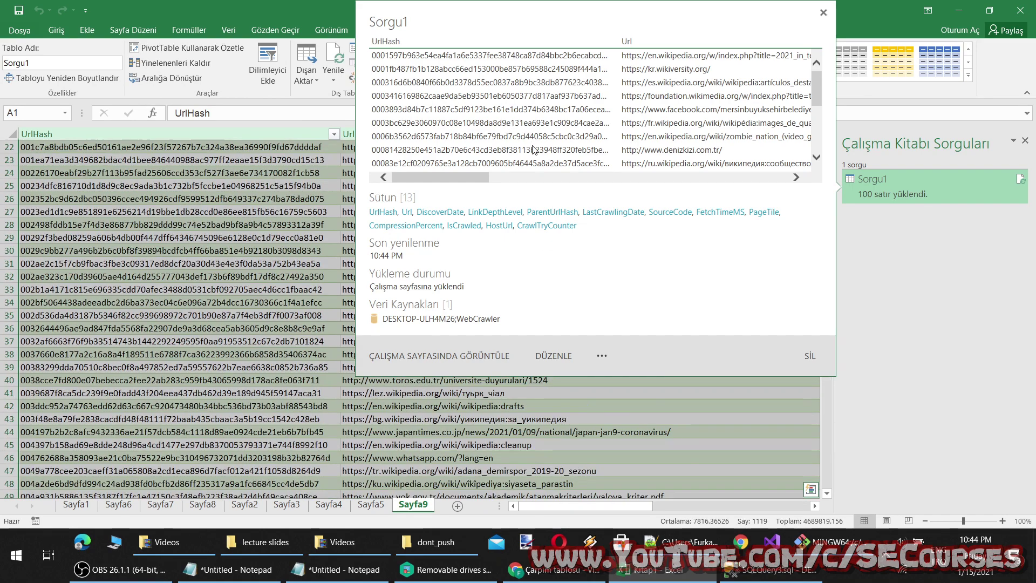
scroll(533, 150, up, 5)
click(552, 357)
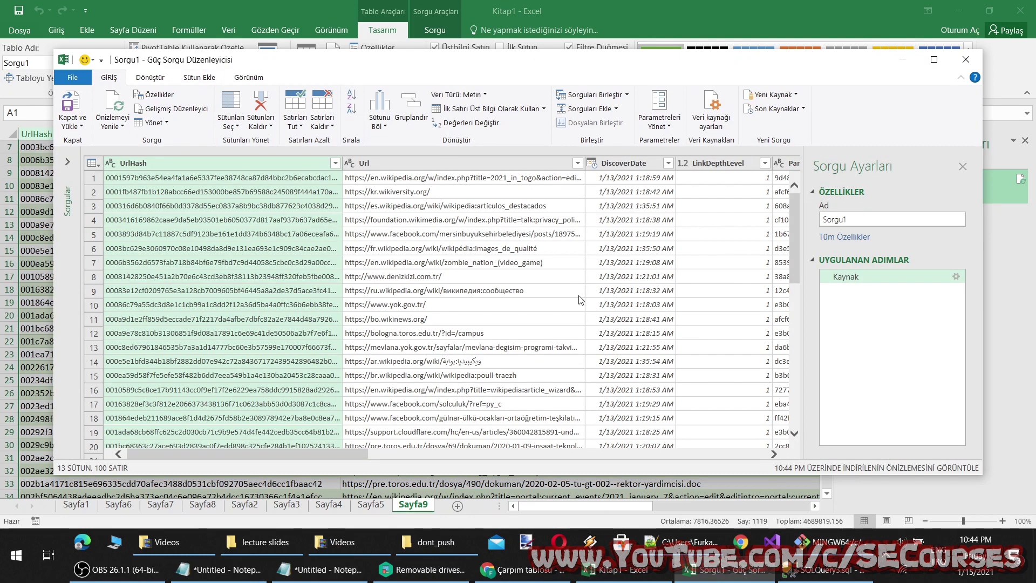
Step: Keep only the Url and FetchTimeMS columns in Sorgu1 via Choose Columns
click(225, 126)
click(254, 140)
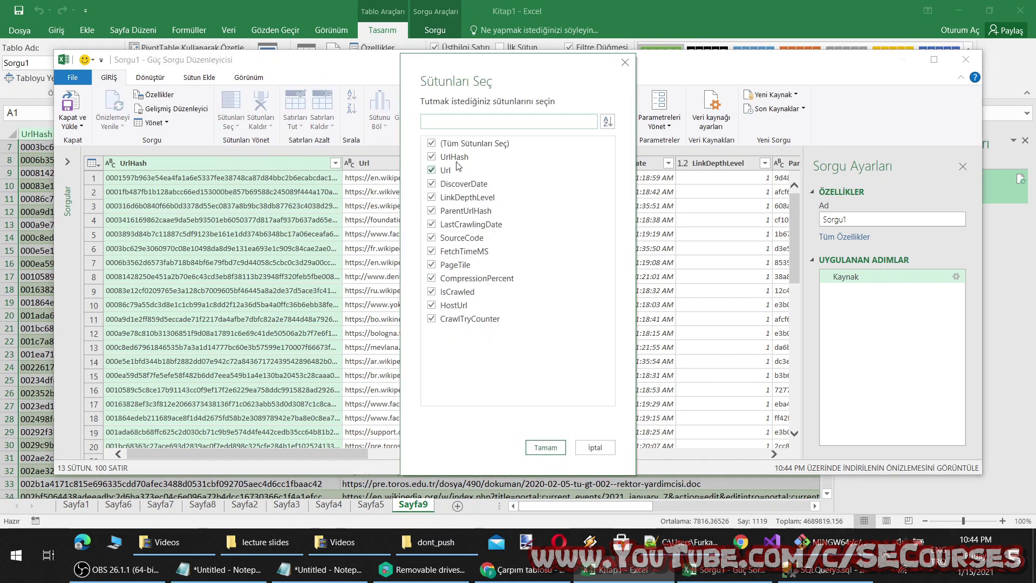
click(431, 143)
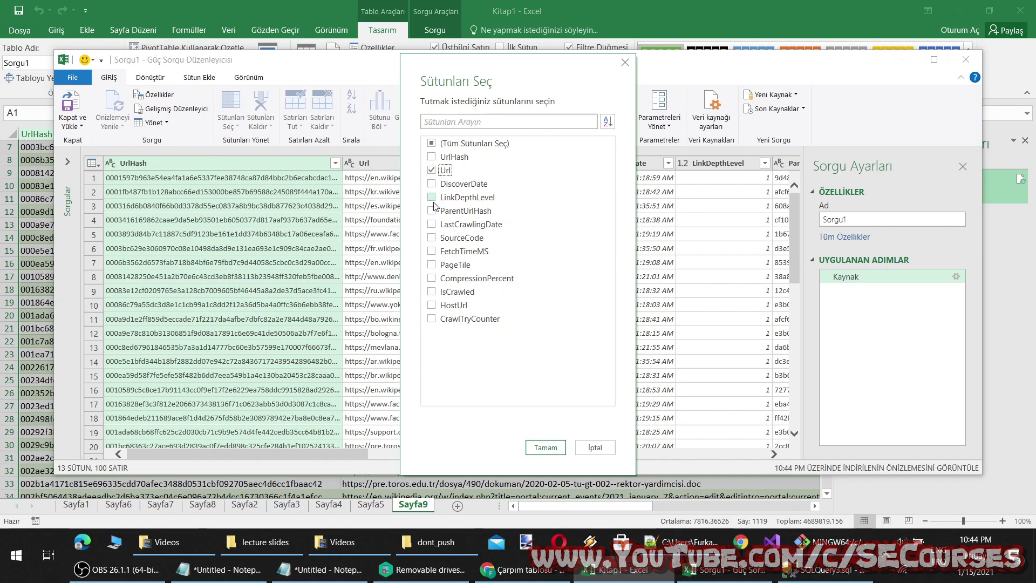
click(435, 257)
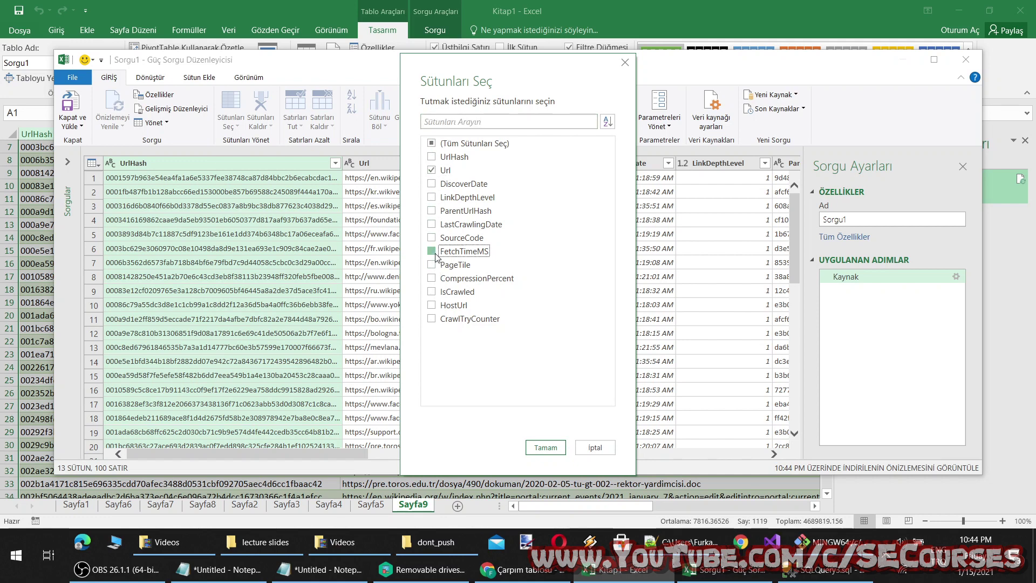
click(548, 449)
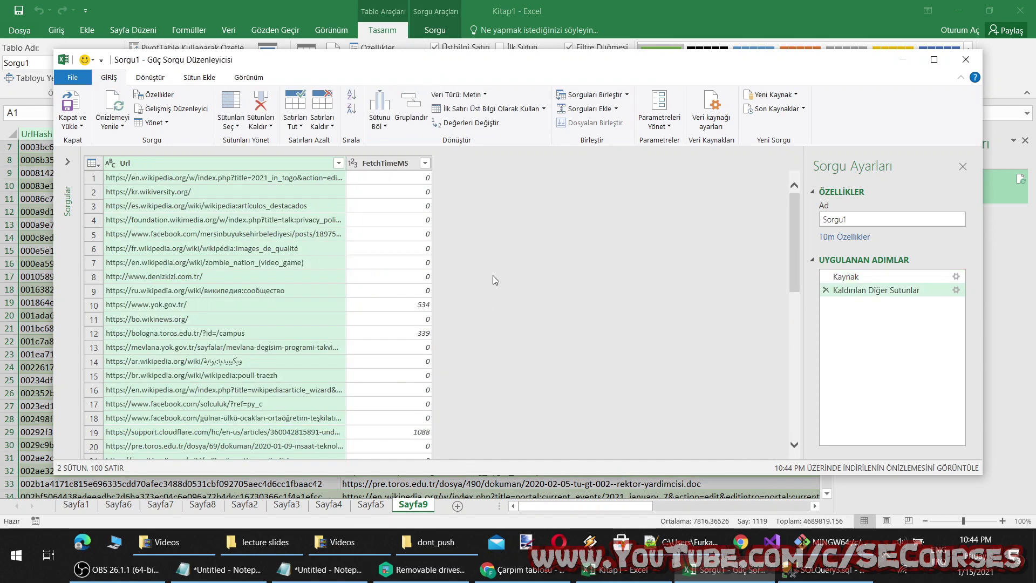
Step: Close and load the trimmed Sorgu1 query into Sayfa9
scroll(410, 253, down, 3)
scroll(443, 273, down, 3)
scroll(450, 276, down, 3)
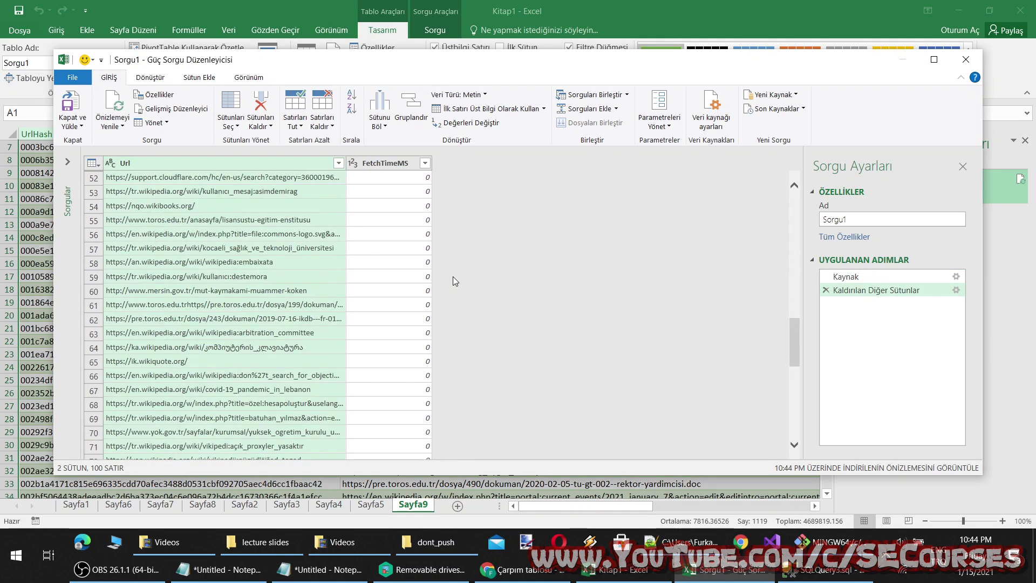
scroll(456, 280, down, 3)
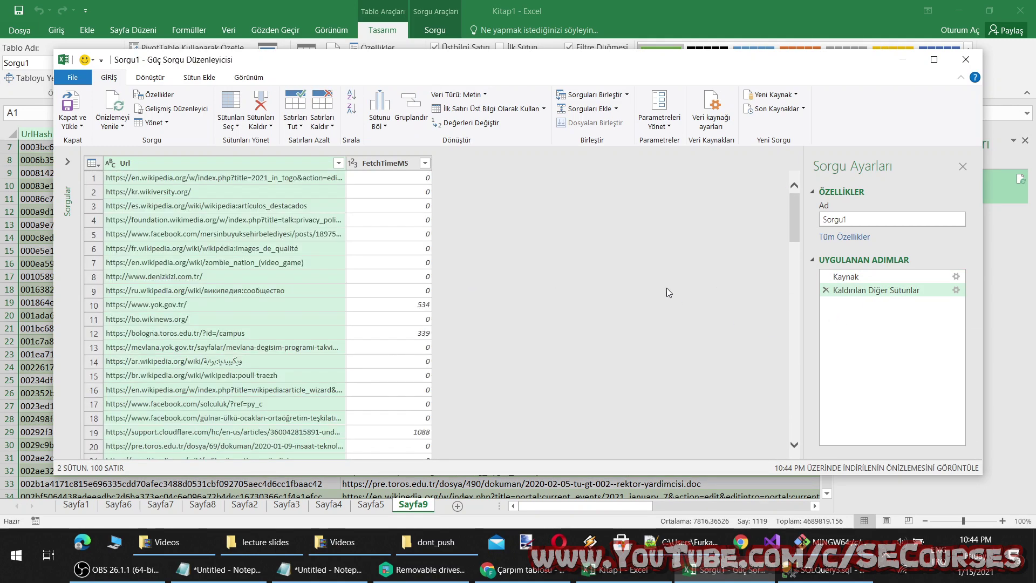
scroll(667, 291, down, 3)
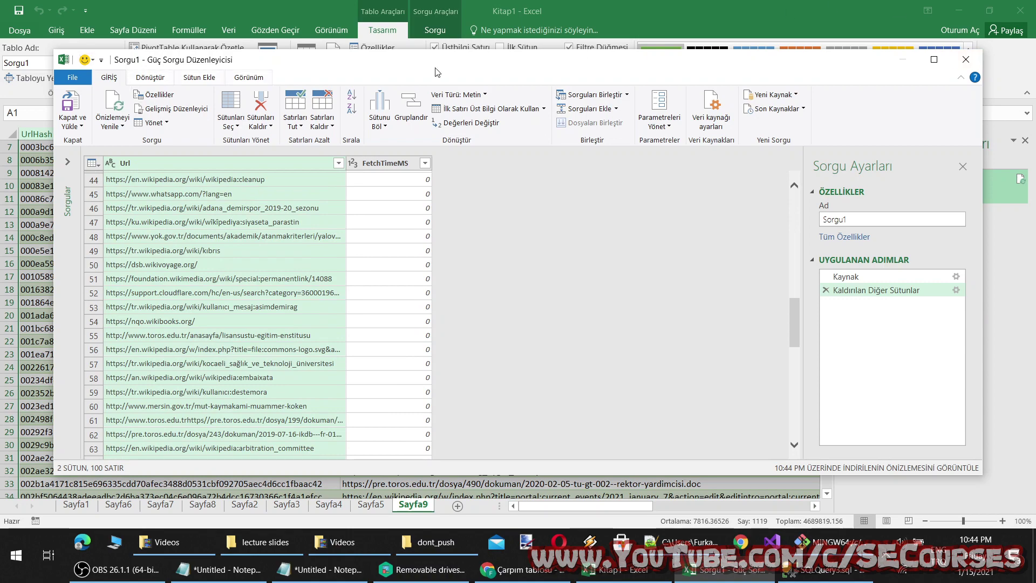
click(67, 105)
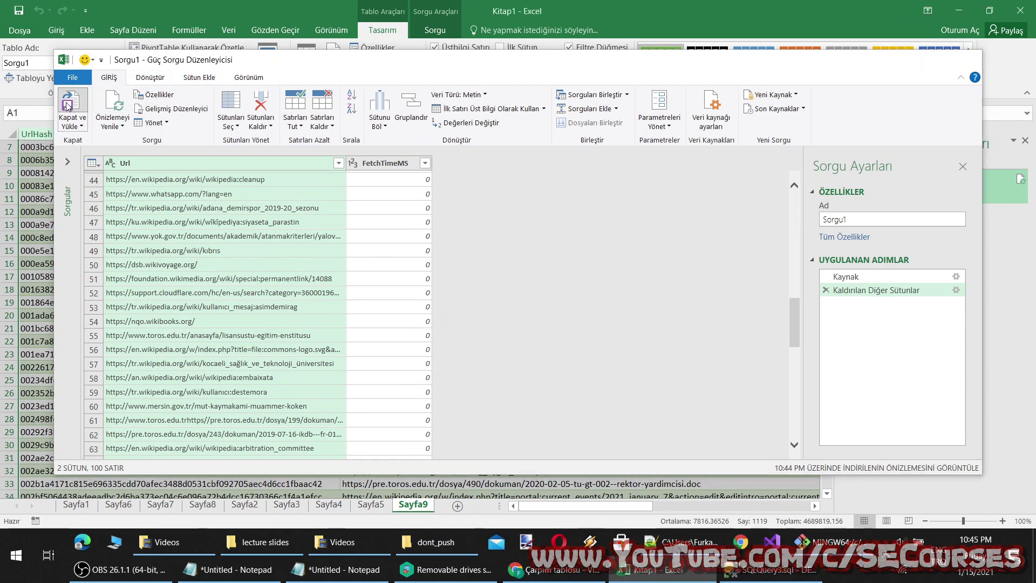
Step: Add a new blank sheet, Sayfa10
scroll(605, 268, down, 13)
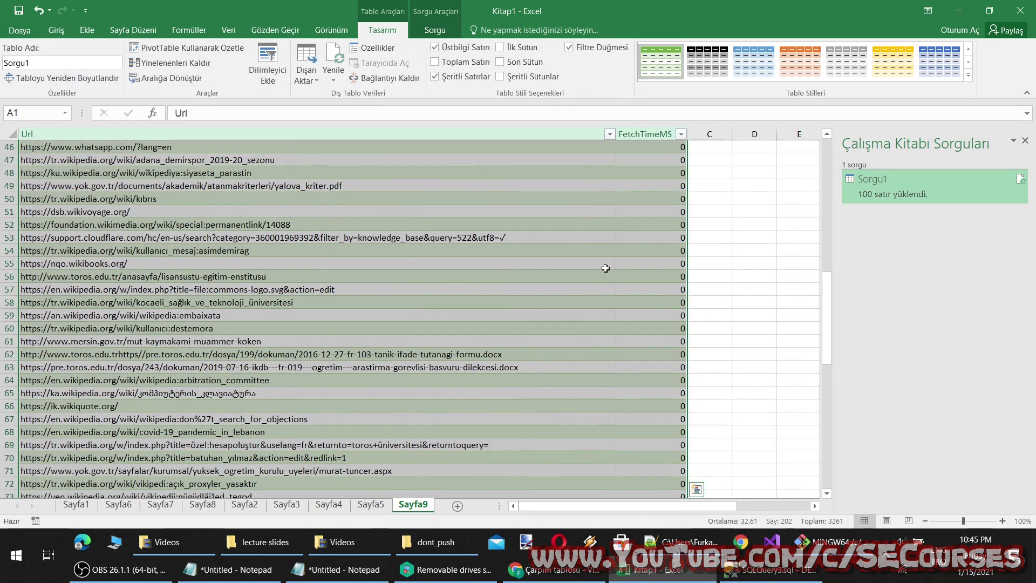
scroll(605, 268, up, 7)
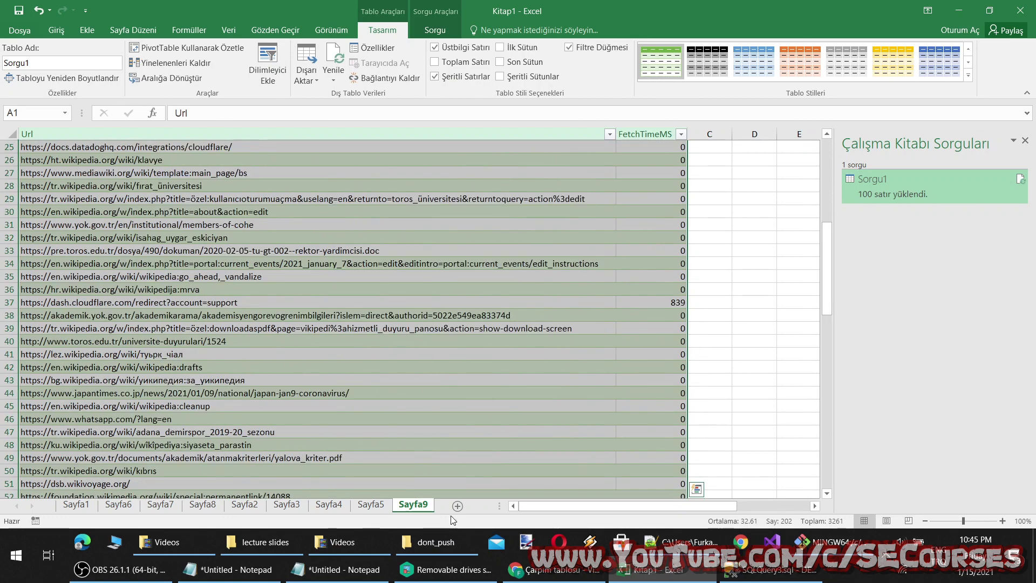
click(455, 507)
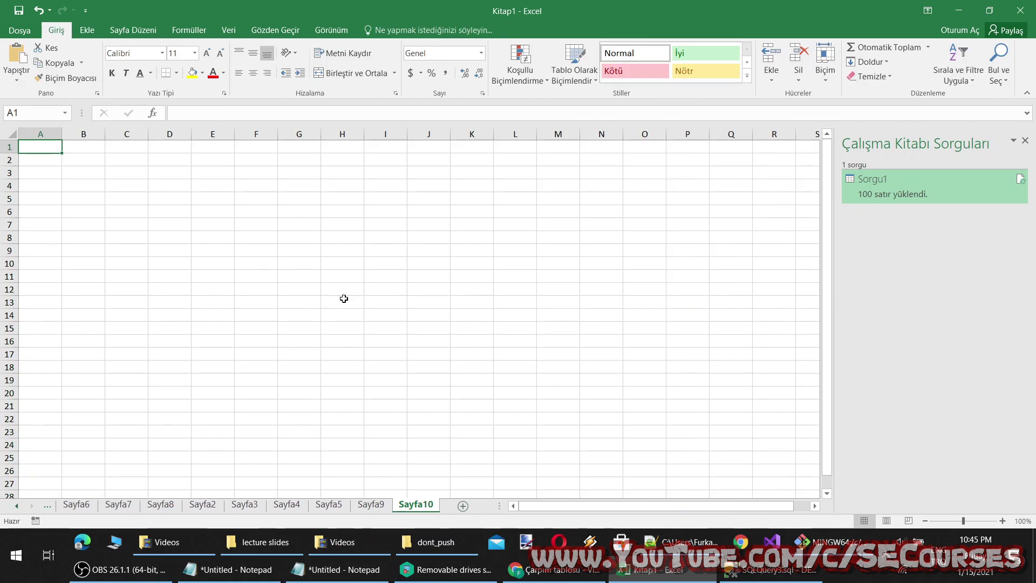
Step: Look at the Data tab's table creation, recent sources and workbook connections on empty Sayfa10
click(229, 30)
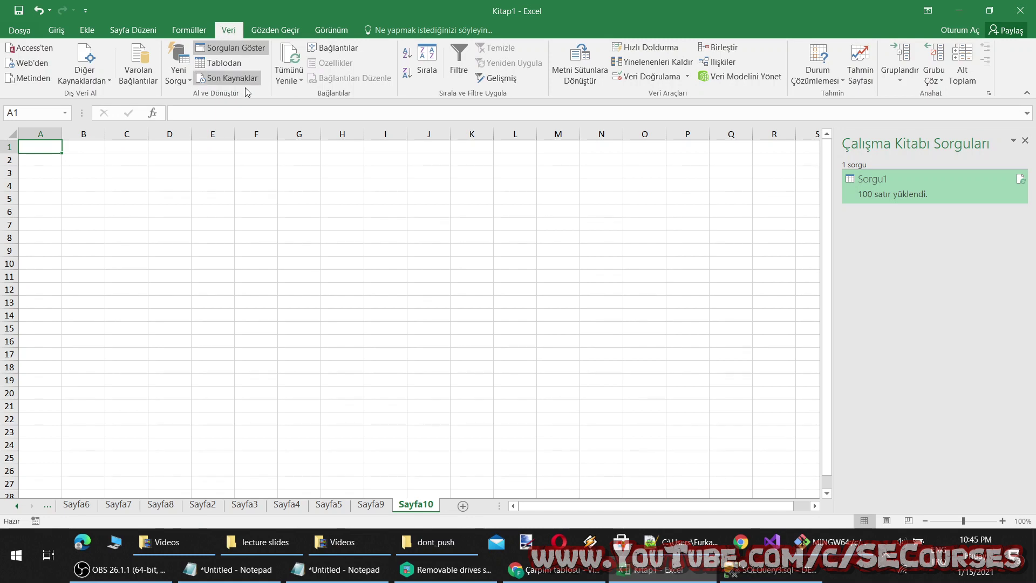
click(231, 64)
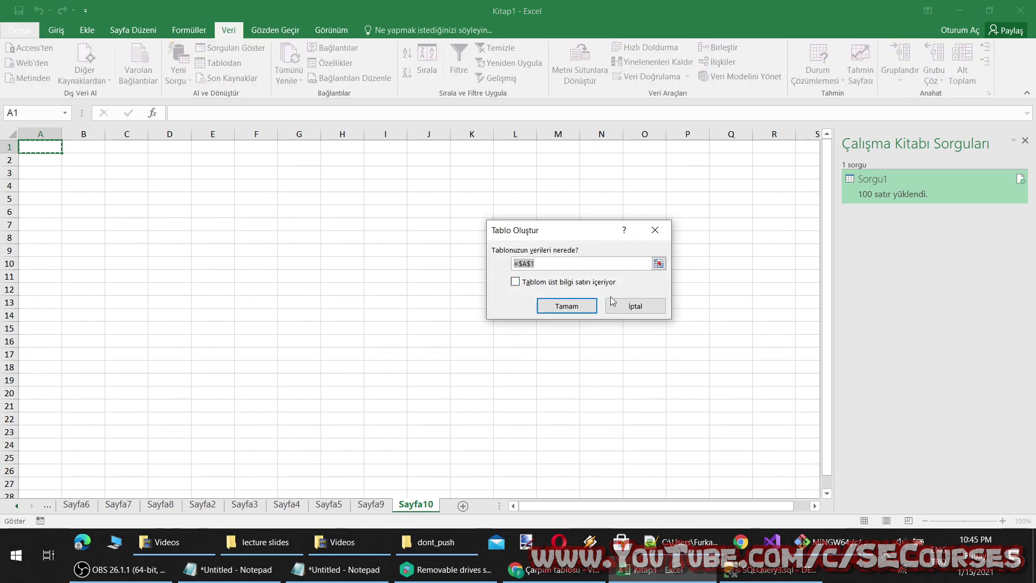
click(624, 305)
click(232, 78)
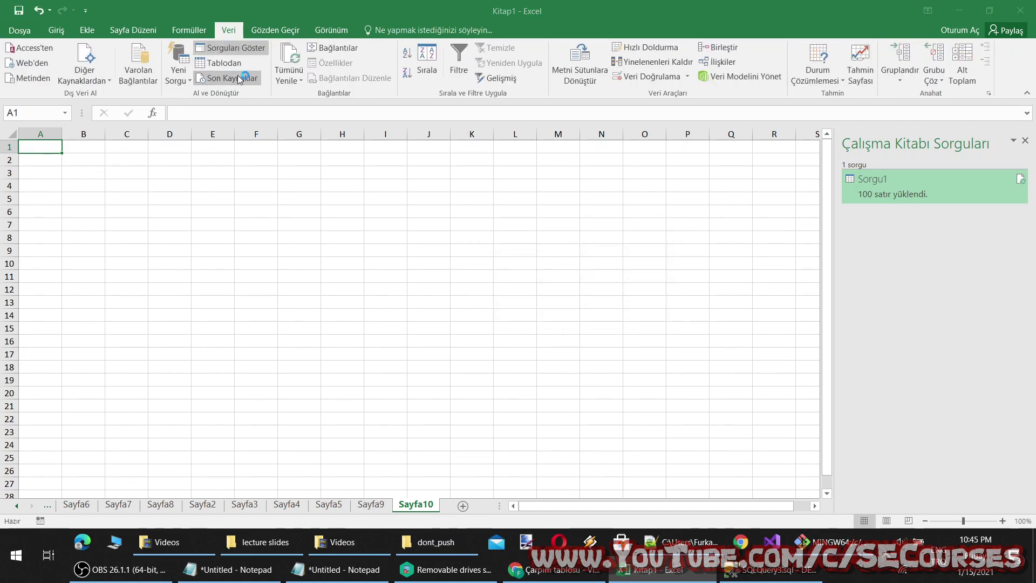
click(642, 300)
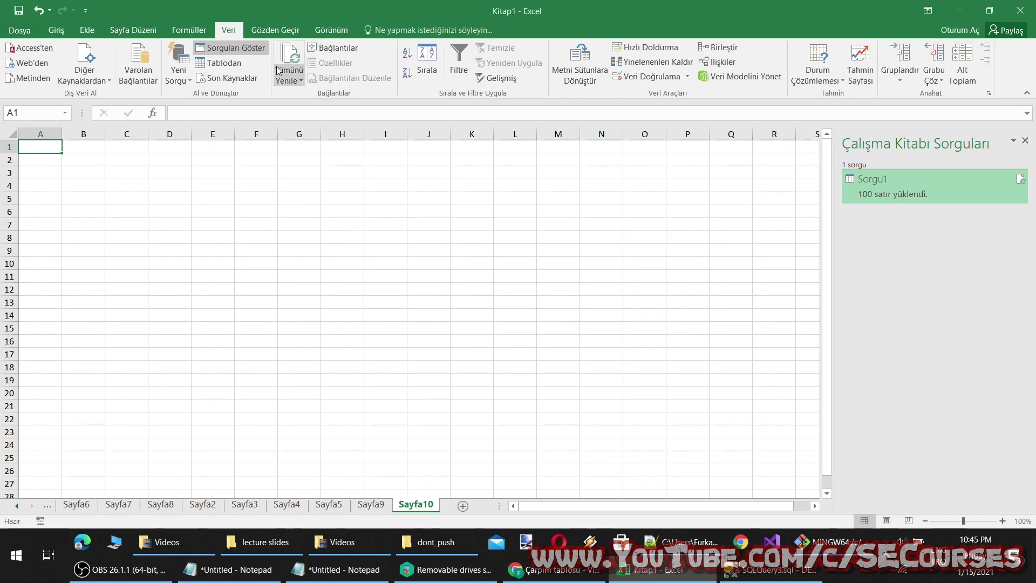
click(280, 70)
click(341, 51)
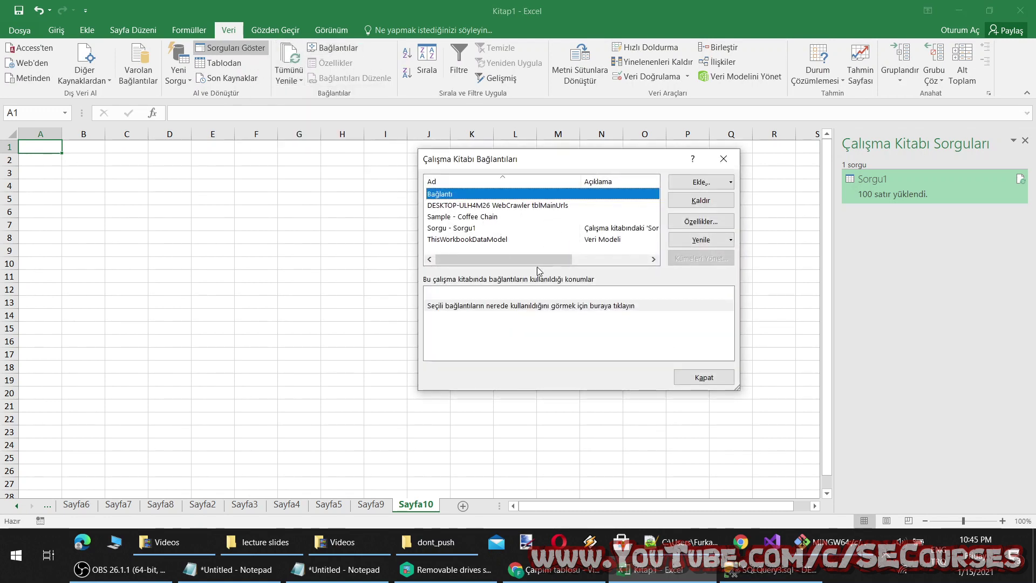
click(718, 380)
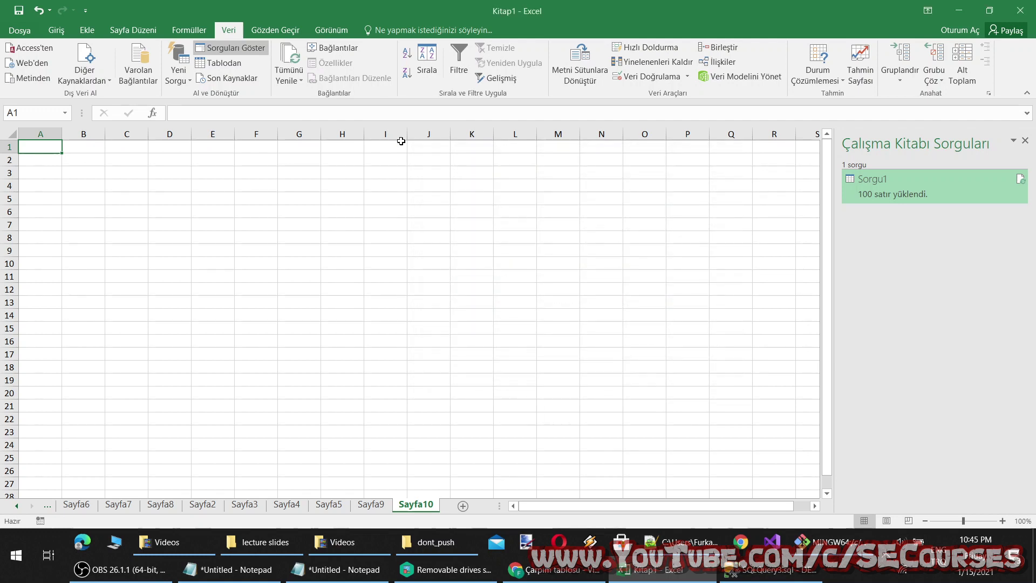
Step: Try a descending sort, hide the queries pane, and select the 1'ler–5'ler multiplication columns
click(407, 79)
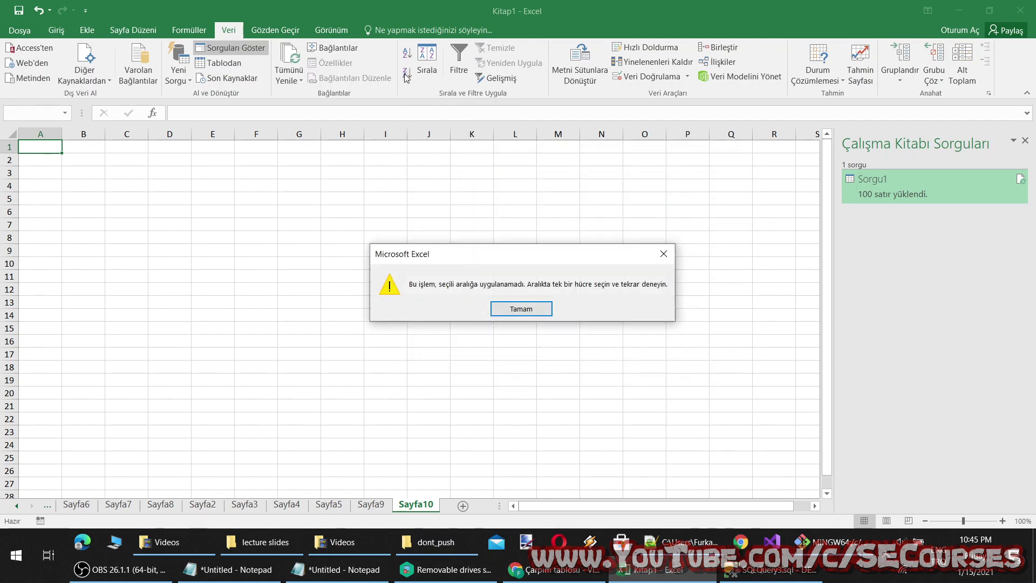
click(521, 306)
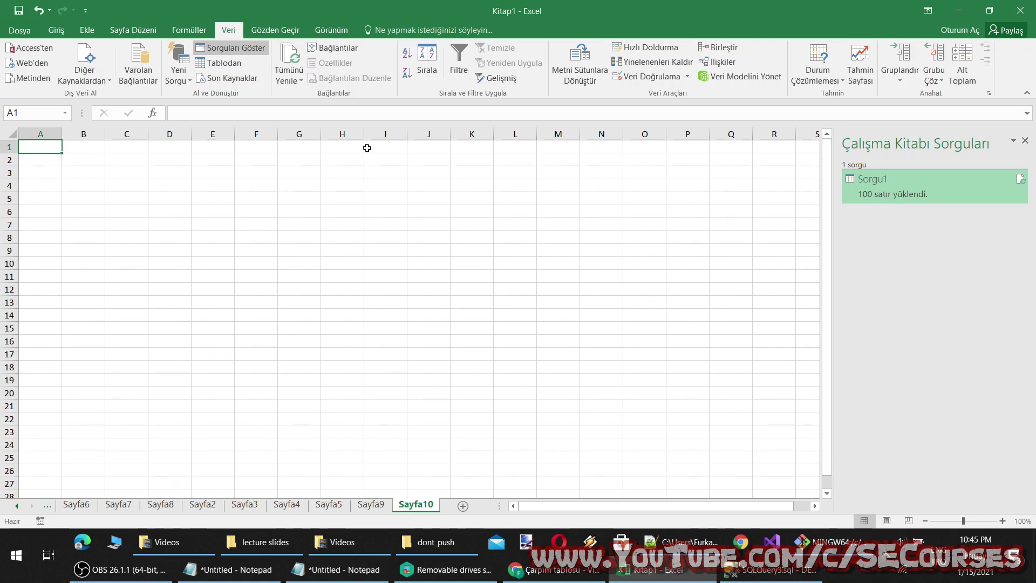
click(252, 54)
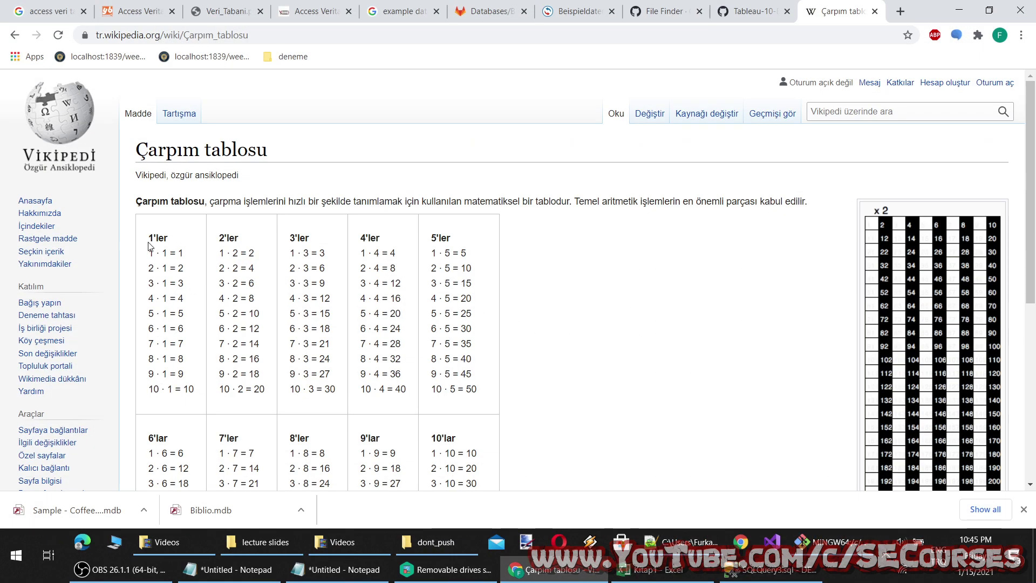
drag(150, 246, 300, 358)
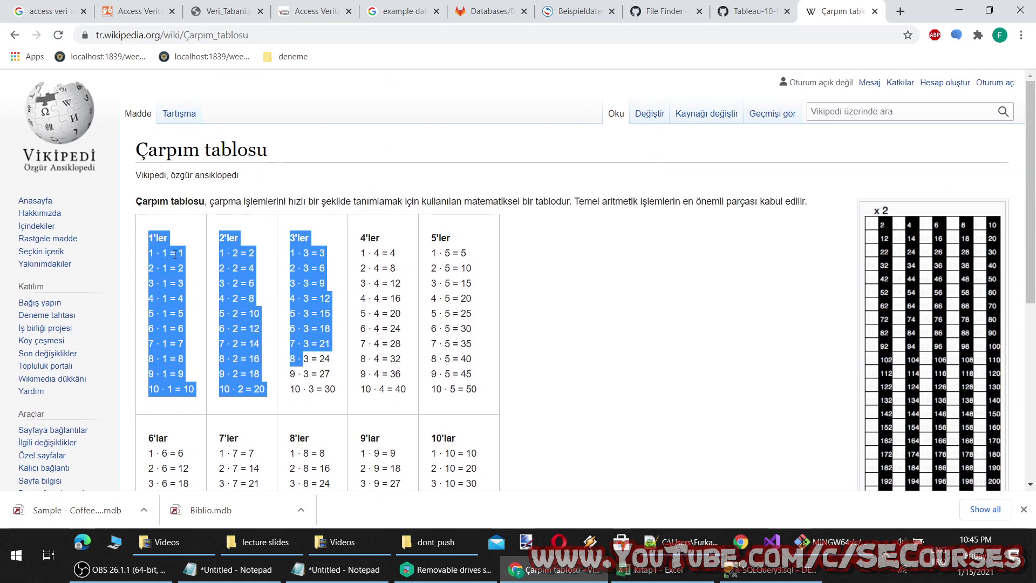
drag(142, 239, 478, 390)
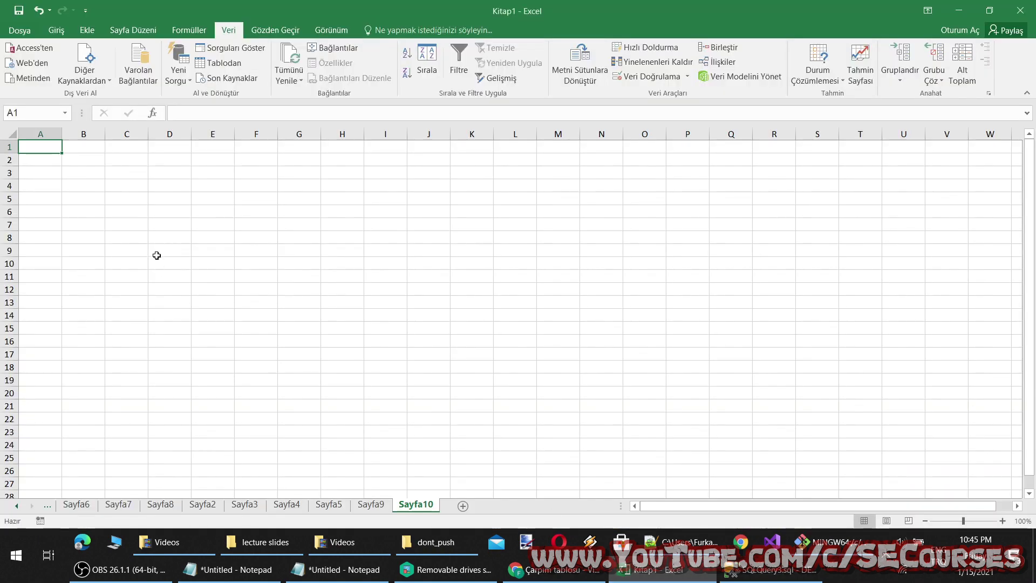
Step: Paste the 1'ler–5'ler multiplication table into A1:E11 of Sayfa10 and inspect columns D and E
key(ctrl+v)
click(352, 242)
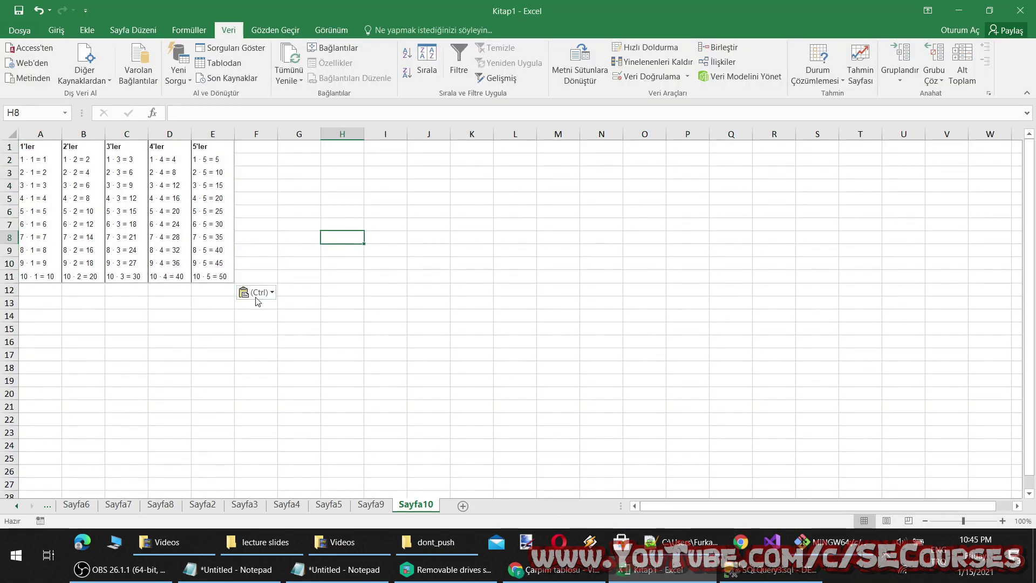
click(213, 250)
click(212, 134)
click(169, 134)
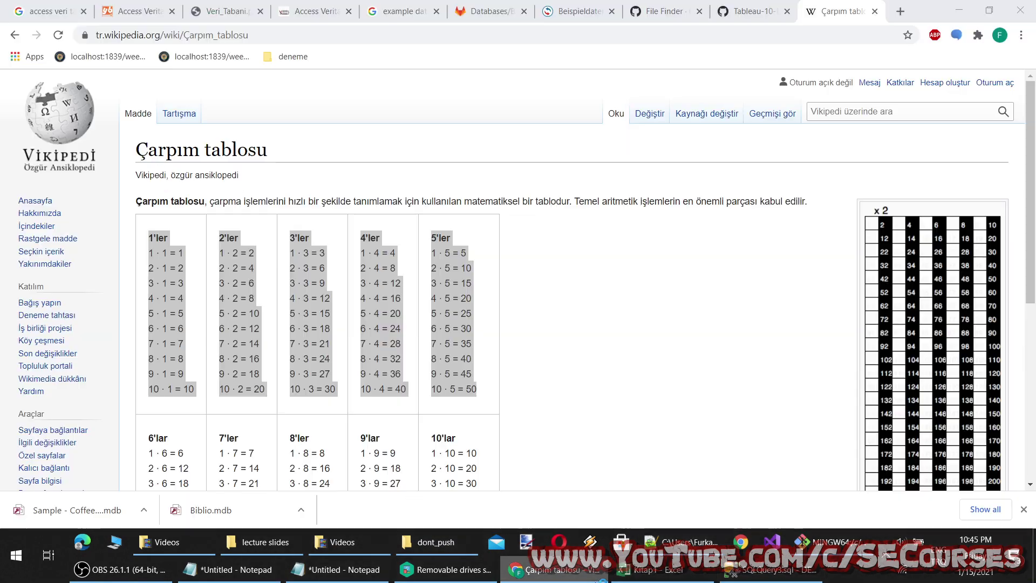
click(553, 569)
Step: Look through the open Chrome tabs and return to the multiplication table tab
scroll(599, 291, down, 10)
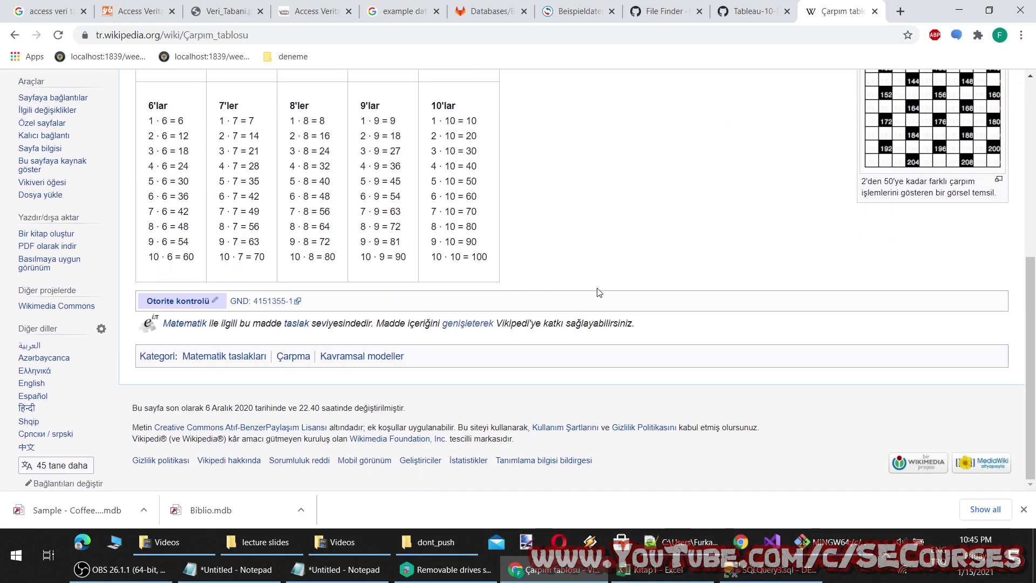
scroll(599, 292, up, 6)
click(321, 8)
click(227, 9)
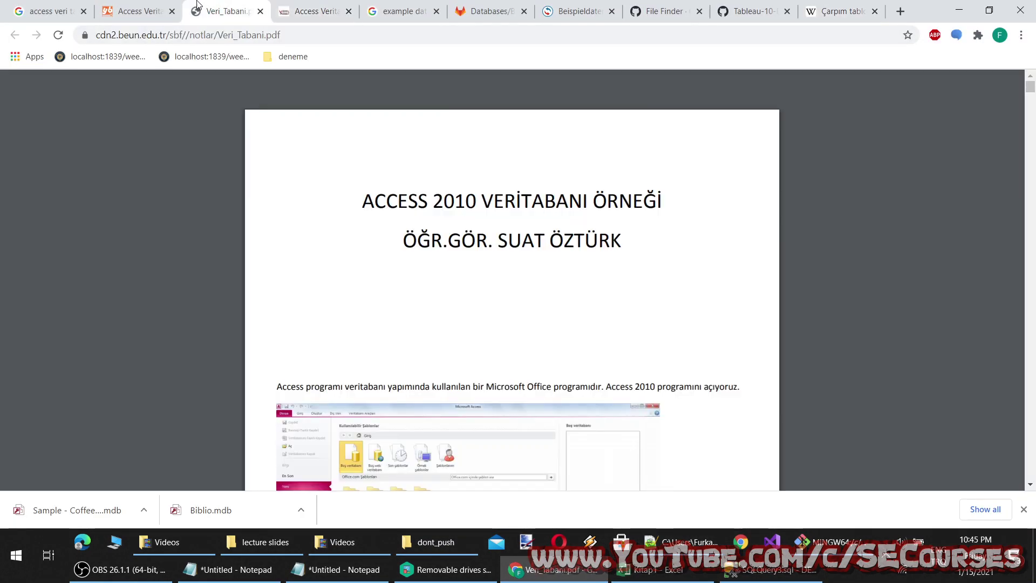
click(72, 4)
click(842, 11)
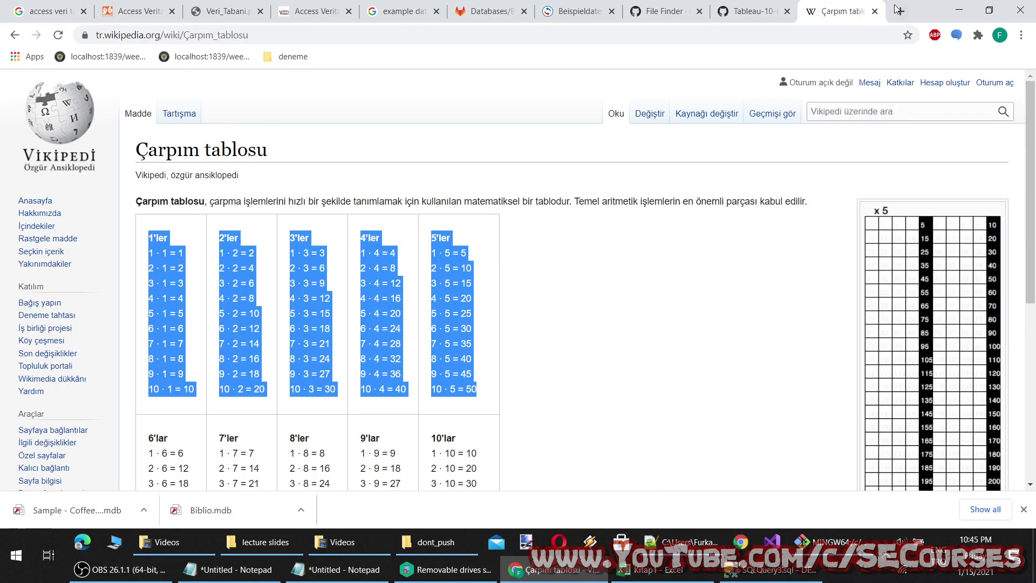
scroll(890, 162, down, 2)
scroll(890, 162, up, 2)
Step: Open toros.edu.tr in a new tab and open two of its links in background tabs
click(900, 12)
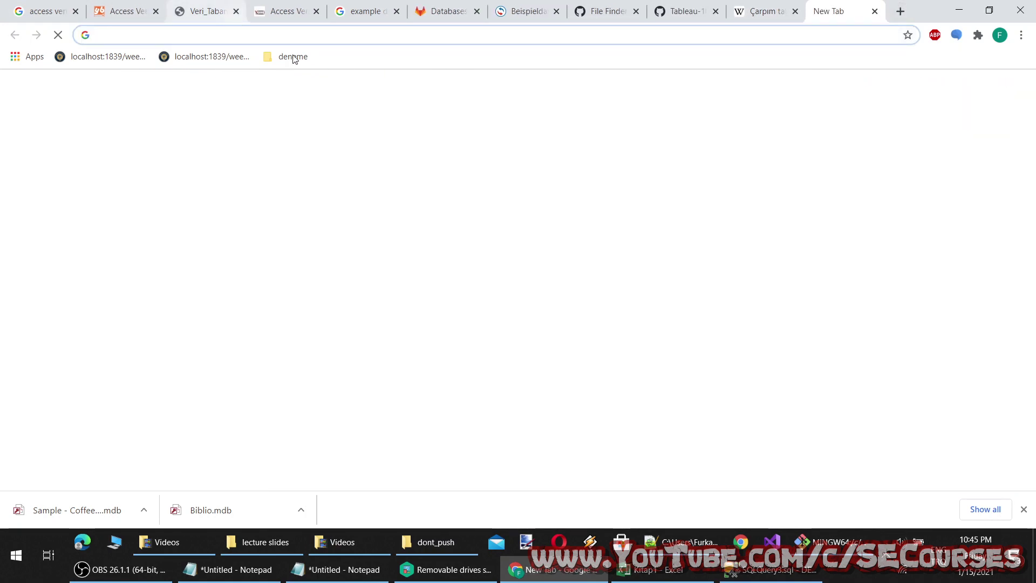
text(toro)
key(Return)
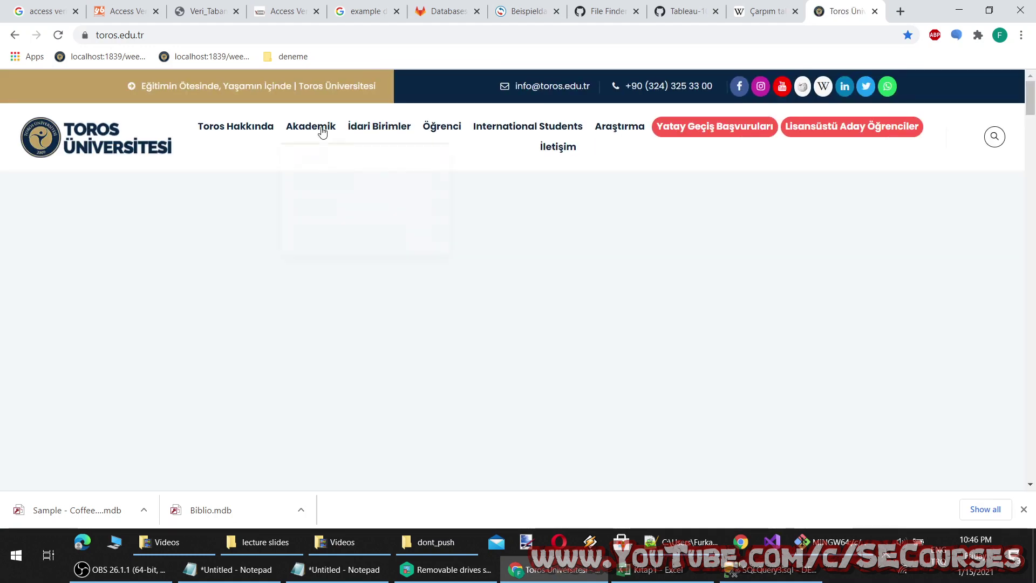
mouse_move(311, 127)
middle_click(308, 150)
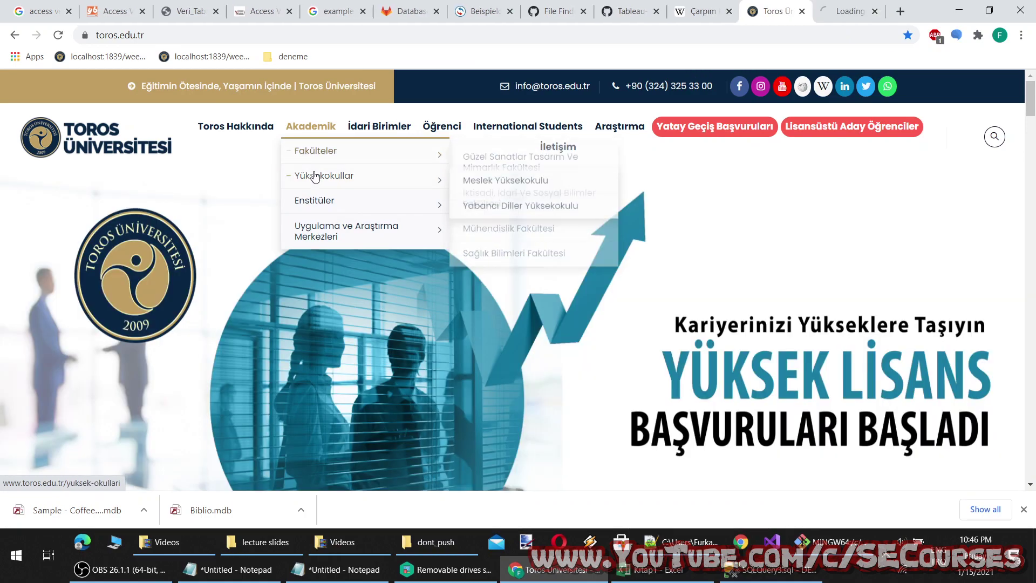
middle_click(316, 203)
Step: Scroll the Toros Üniversitesi page and select a block of its link text
scroll(783, 259, down, 3)
scroll(687, 250, down, 5)
scroll(721, 271, down, 5)
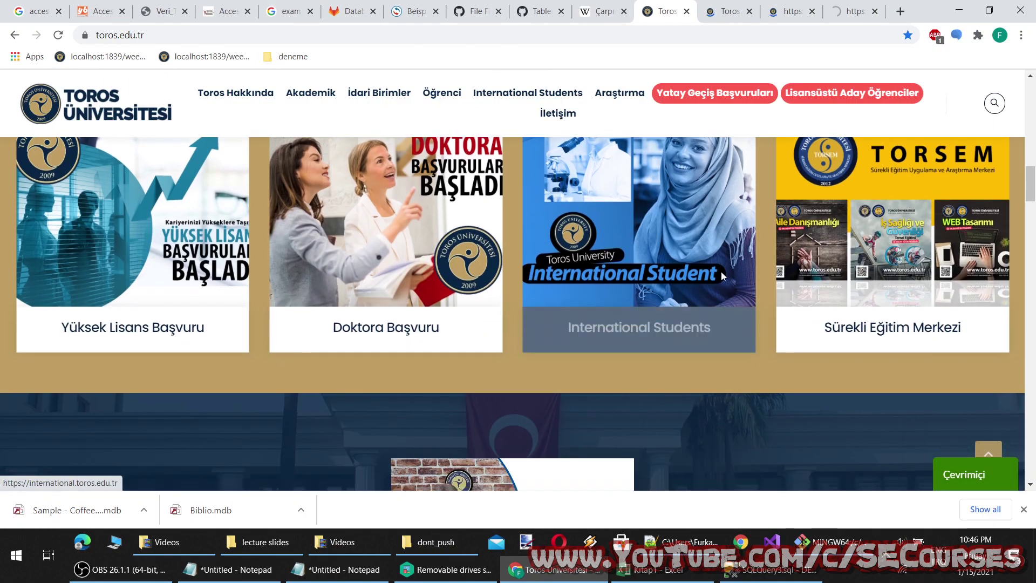
scroll(720, 271, down, 8)
scroll(721, 271, down, 8)
scroll(623, 289, up, 6)
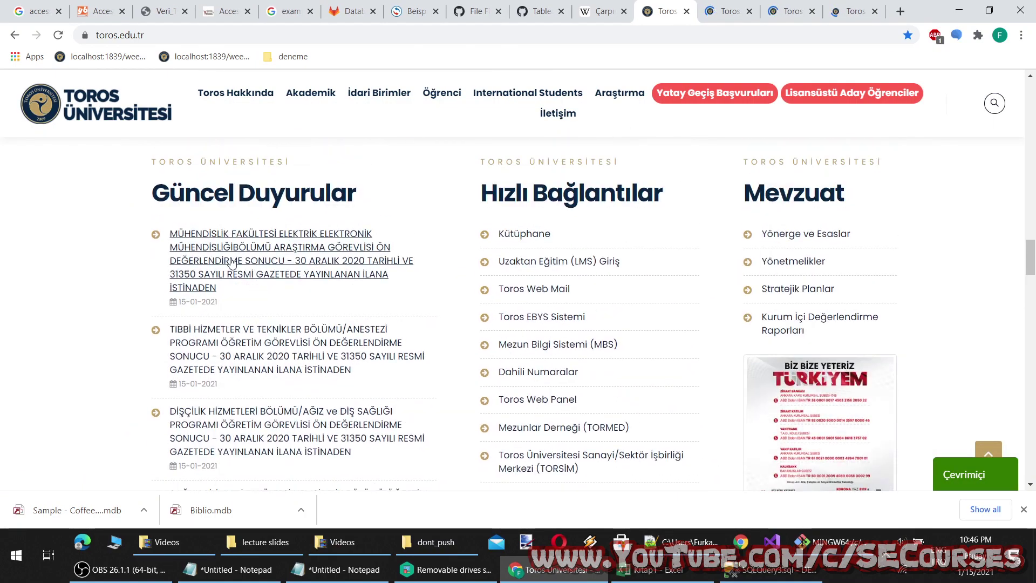
drag(130, 232, 662, 312)
scroll(541, 299, down, 3)
scroll(541, 298, down, 3)
scroll(594, 307, down, 2)
scroll(663, 312, up, 2)
scroll(755, 313, up, 5)
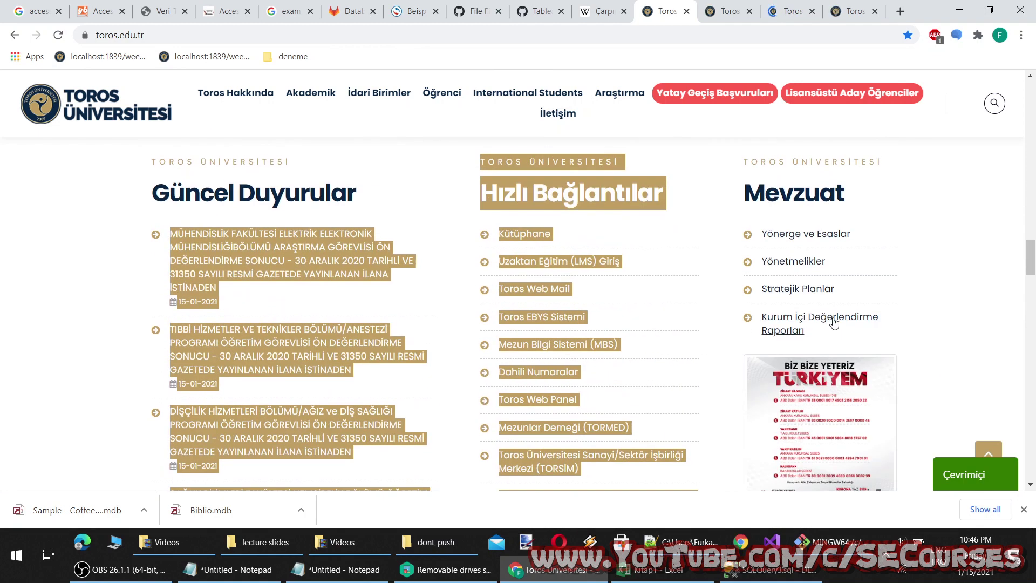
Step: On the next Toros tab, scroll to the footer and select its link list
key(ctrl+Tab)
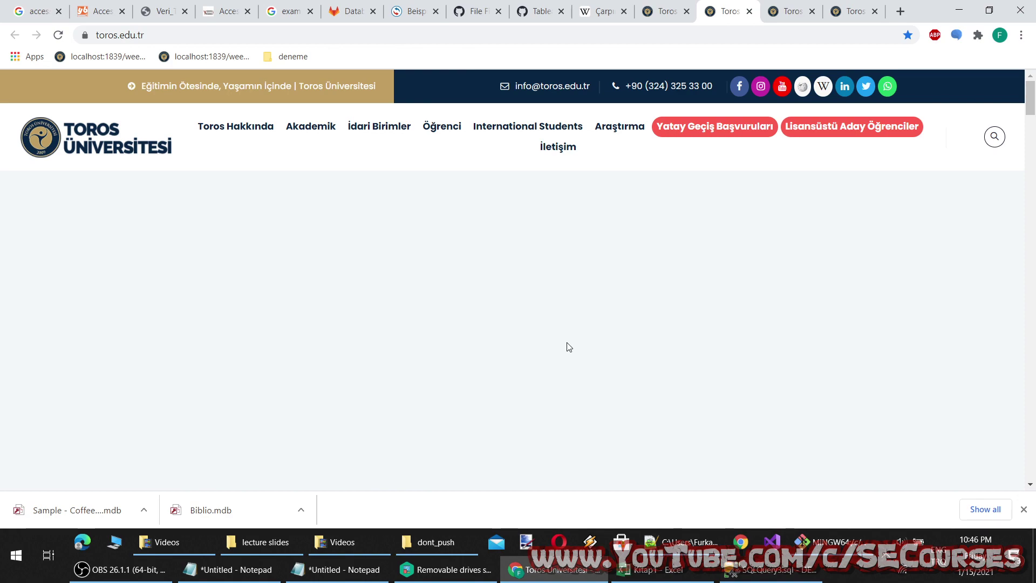
scroll(583, 337, down, 5)
scroll(648, 340, down, 5)
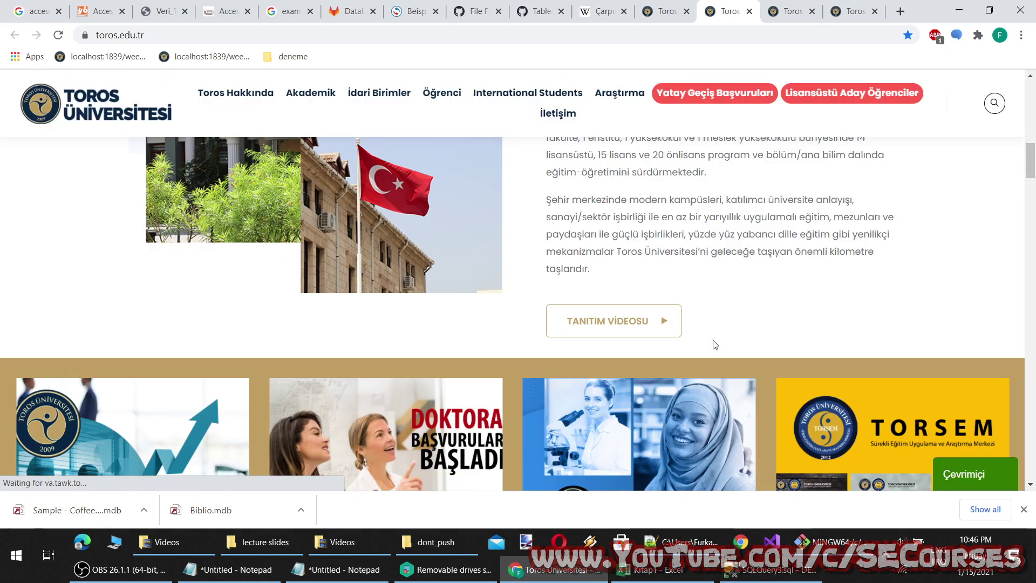
scroll(701, 345, down, 5)
scroll(656, 363, down, 3)
scroll(655, 363, down, 5)
scroll(663, 363, down, 1)
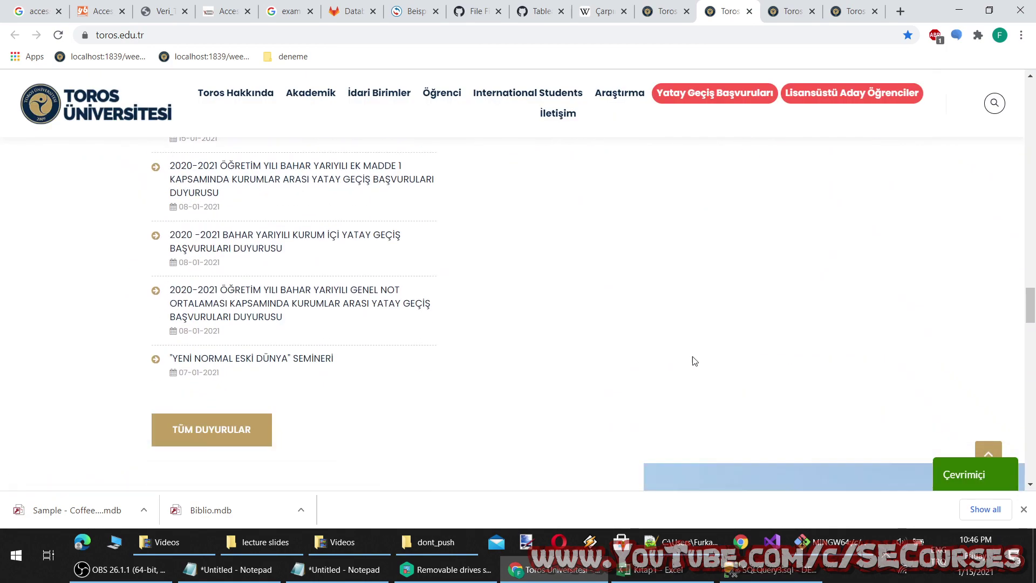
scroll(691, 363, down, 5)
scroll(698, 352, down, 5)
scroll(687, 370, down, 10)
scroll(689, 347, up, 5)
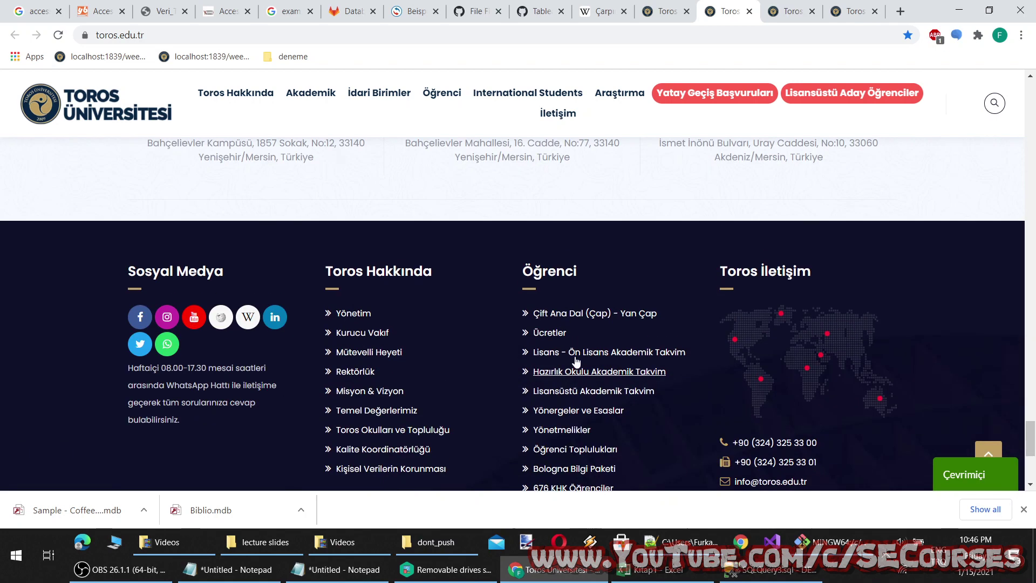
scroll(574, 365, down, 1)
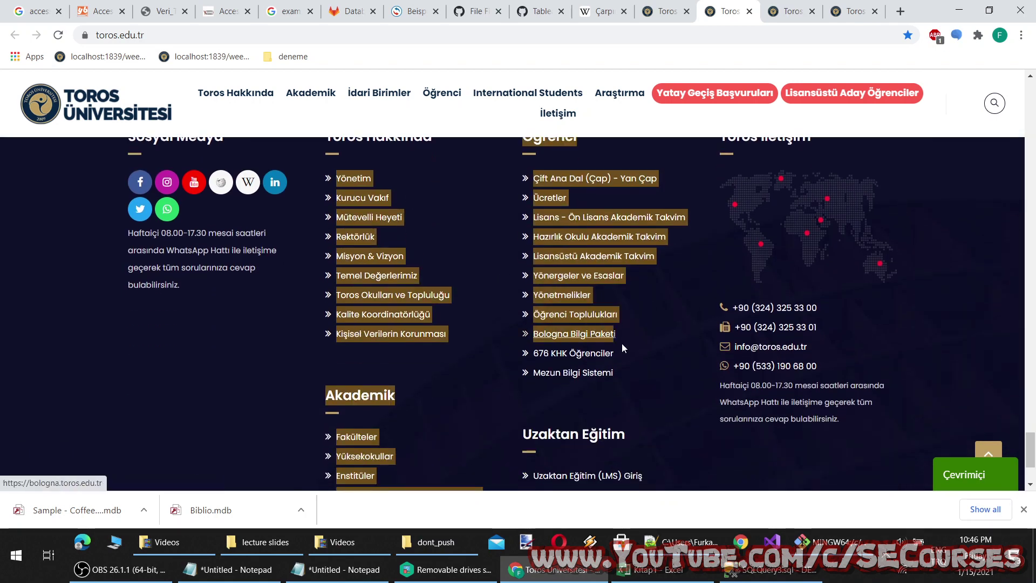
drag(315, 240, 638, 373)
Step: Paste the copied footer links, such as Yönetim, into column A of new sheet Sayfa11
click(642, 571)
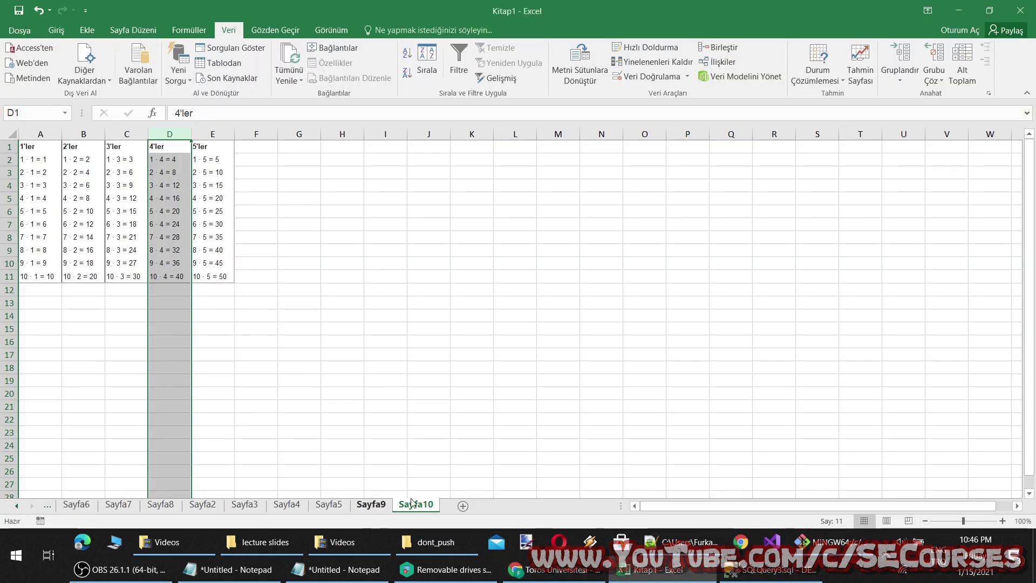
click(463, 506)
key(ctrl+v)
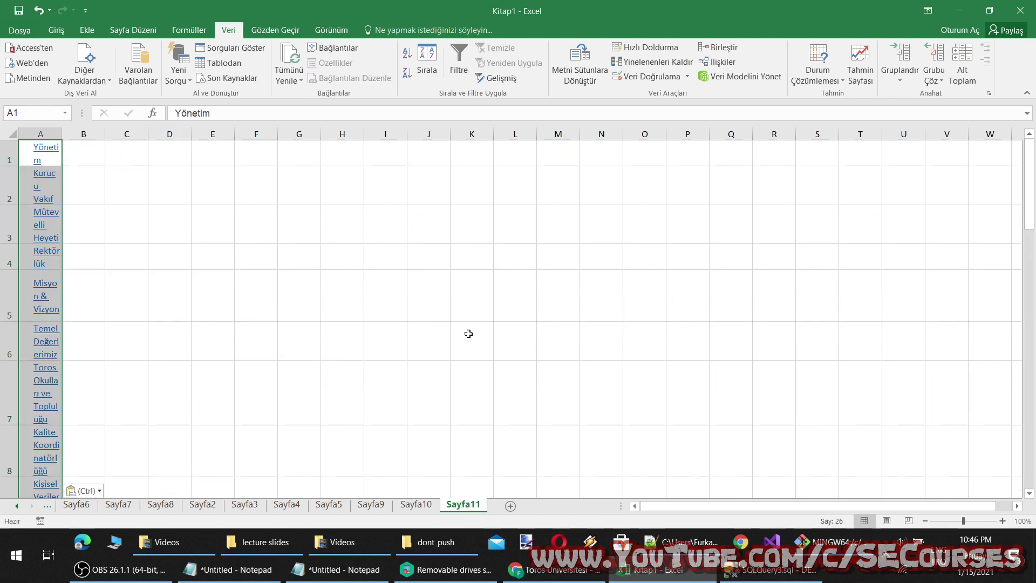
scroll(468, 333, down, 10)
scroll(442, 342, down, 8)
scroll(443, 342, up, 13)
scroll(445, 339, up, 6)
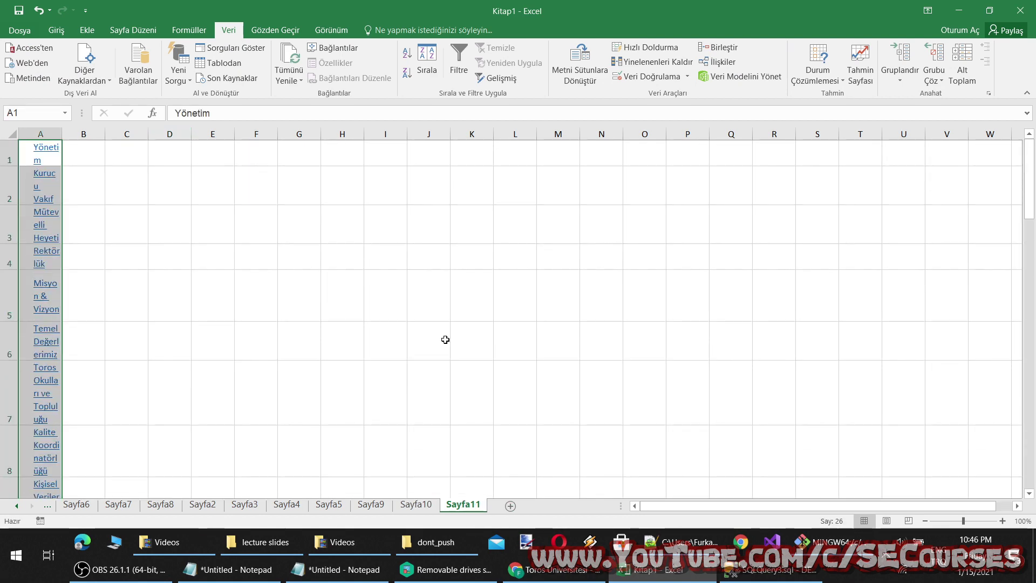
click(556, 569)
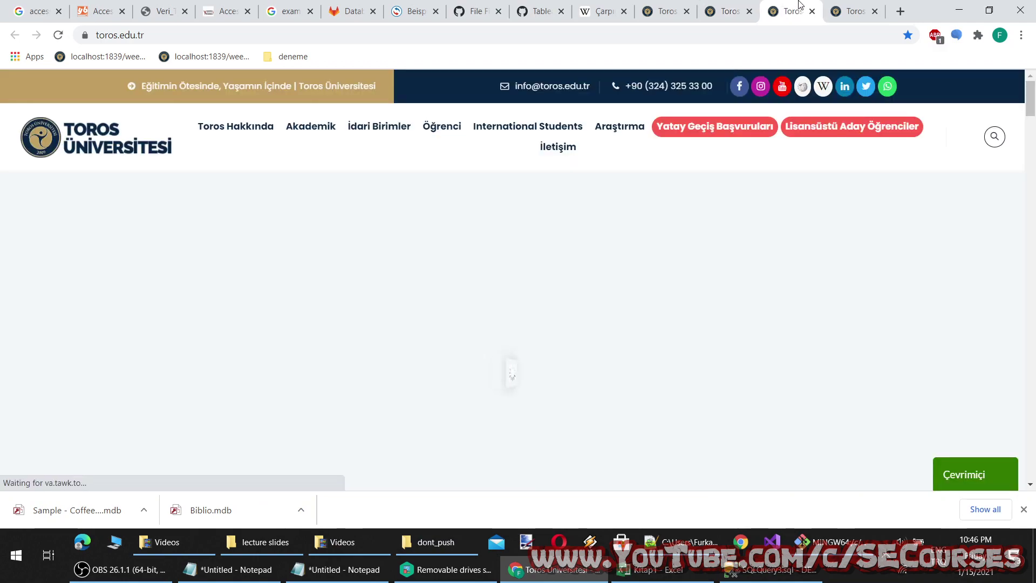
Step: Search Google for 'tablosu' in a new tab, correcting the 'tablosy' typo
key(ctrl+Tab)
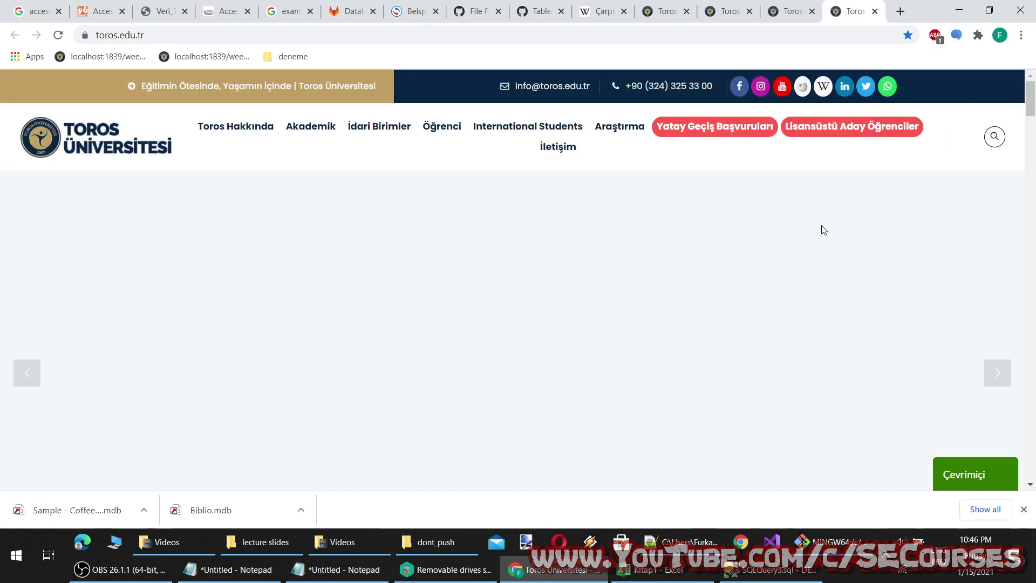
scroll(853, 162, down, 10)
click(900, 11)
text(tabl)
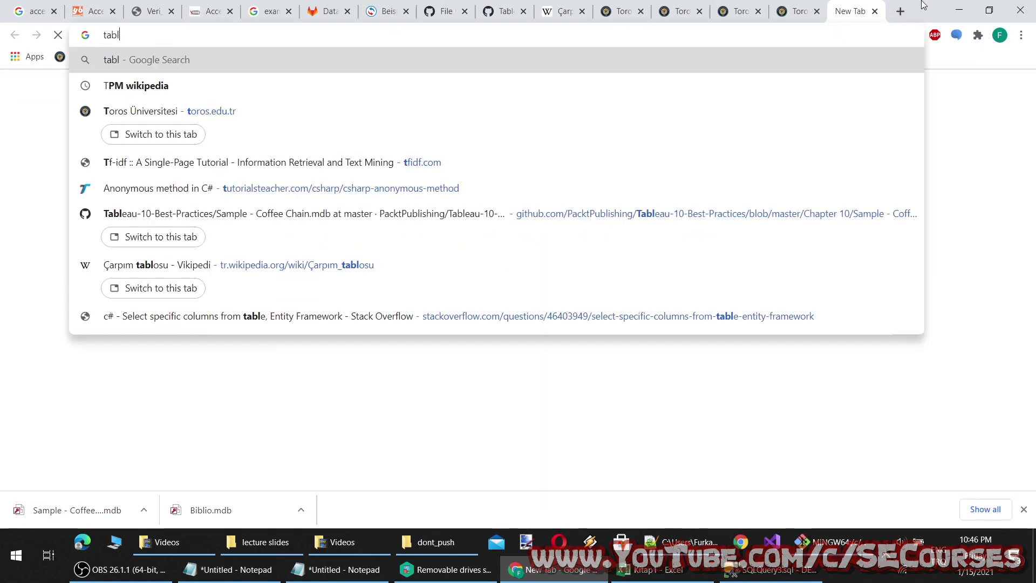
text(osy)
key(Return)
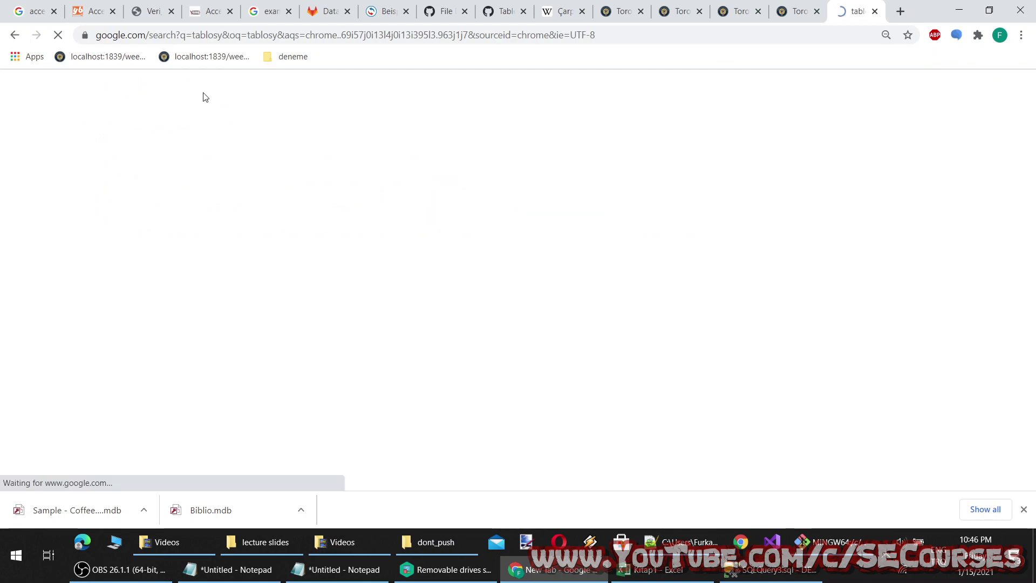
click(232, 92)
key(BackSpace)
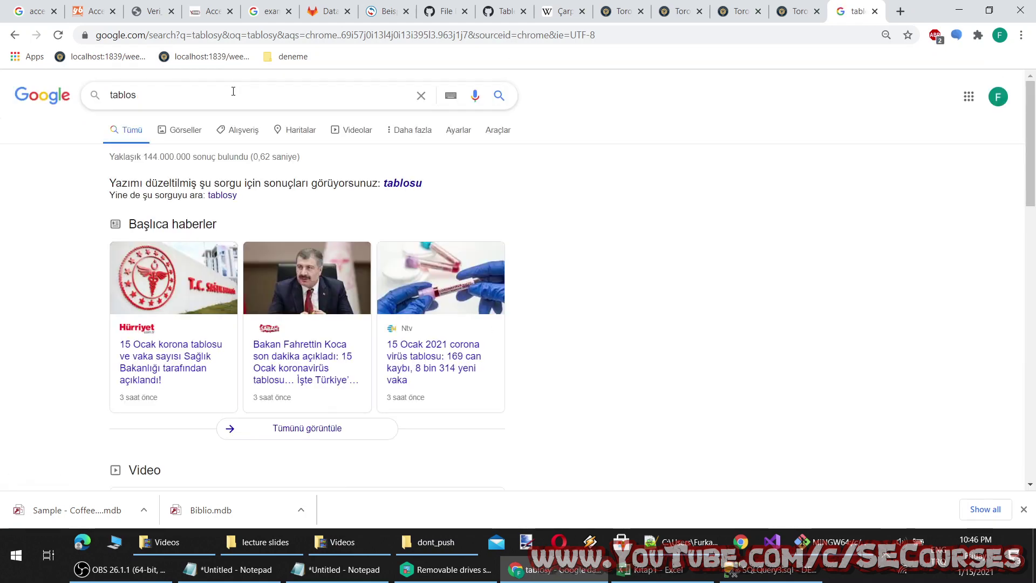
text(u)
key(Return)
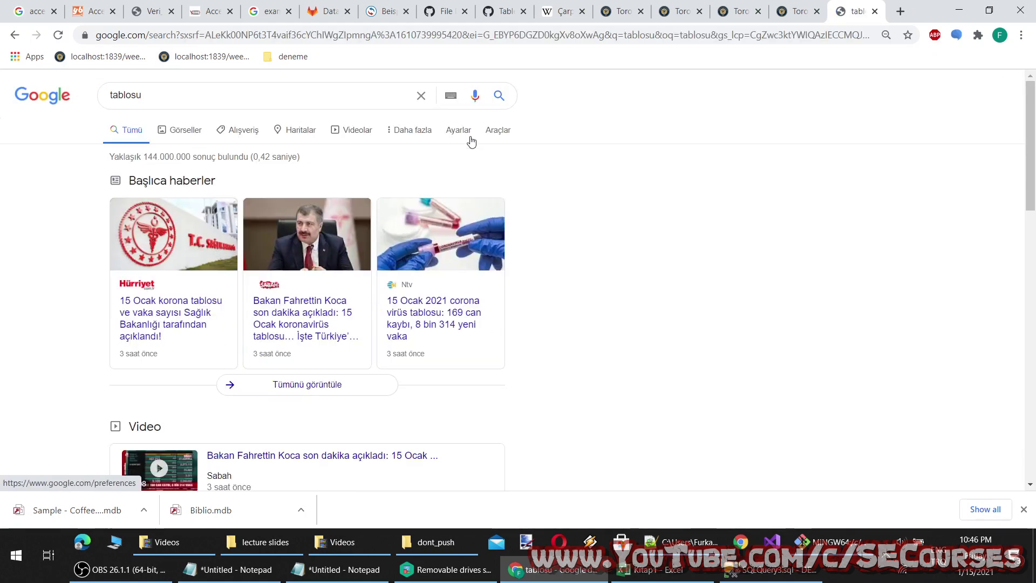
Step: Open the Hürriyet and Sabah results and select Sabah's figures from VAKA SAYISI to İYİLEŞEN SAYISI
scroll(468, 151, down, 6)
scroll(468, 150, down, 4)
middle_click(270, 127)
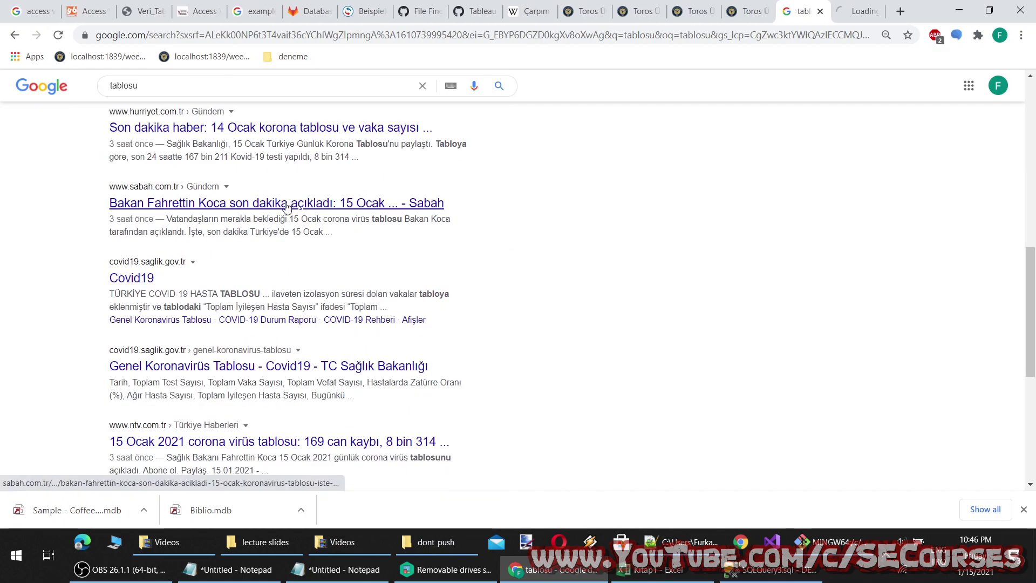
middle_click(331, 202)
click(796, 8)
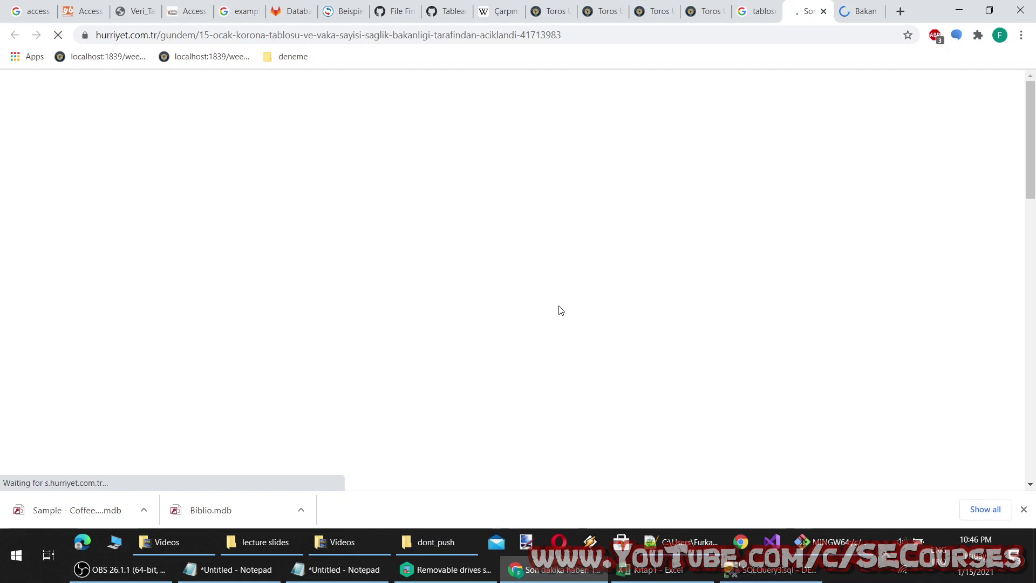
click(862, 11)
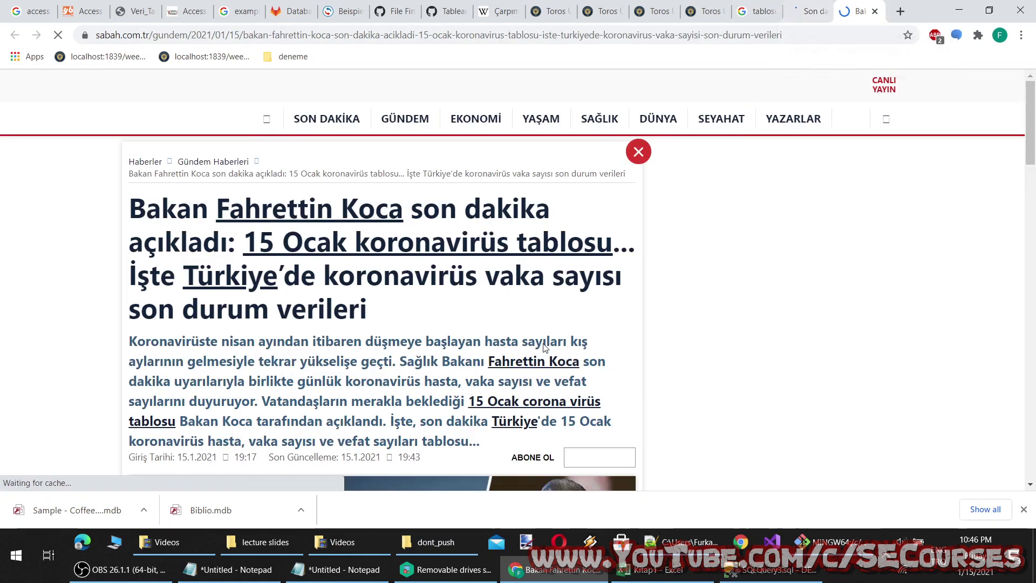
scroll(468, 344, down, 5)
scroll(490, 334, down, 5)
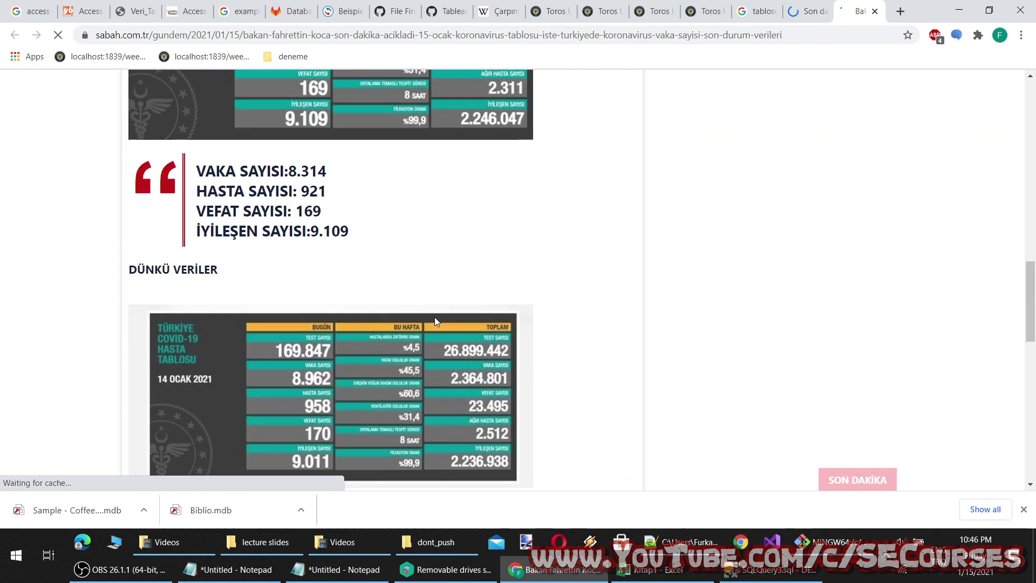
drag(197, 171, 348, 232)
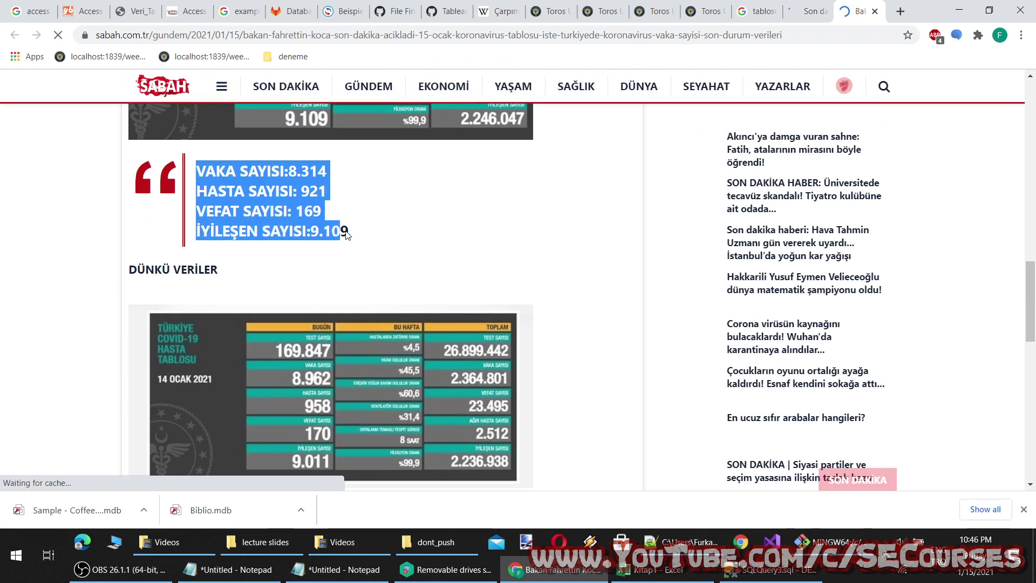
Step: Paste the four COVID figure lines into A1:A4 of a new sheet Sayfa12
click(653, 569)
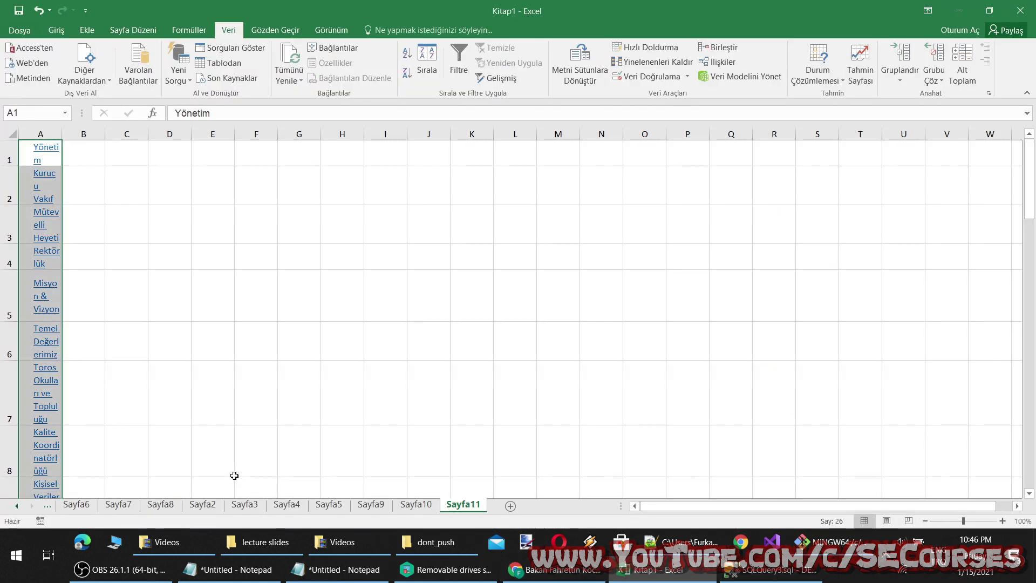
click(510, 506)
key(ctrl+v)
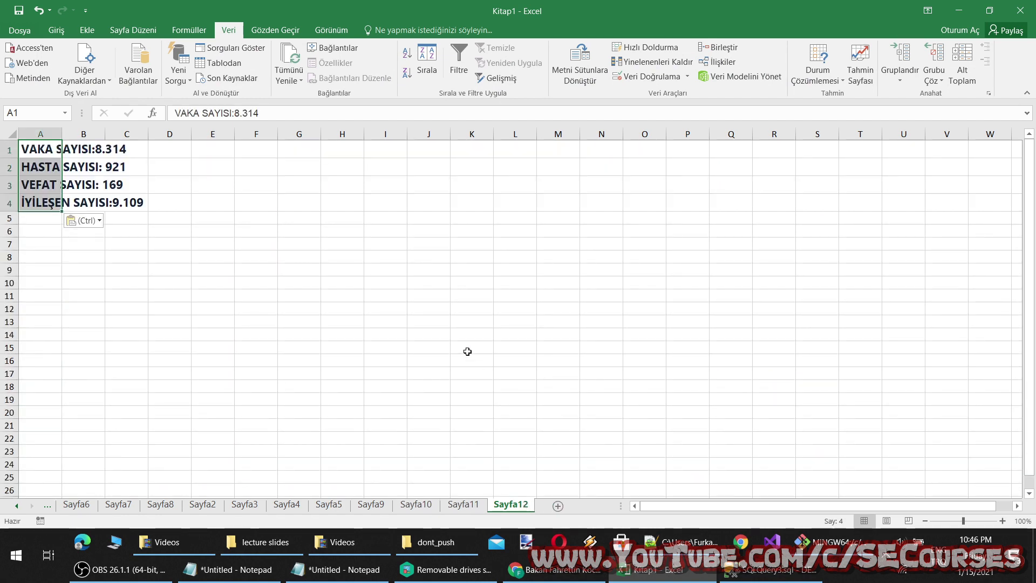
Step: Widen column A and select the whole column for Text to Columns
drag(60, 139, 154, 134)
click(221, 226)
click(119, 153)
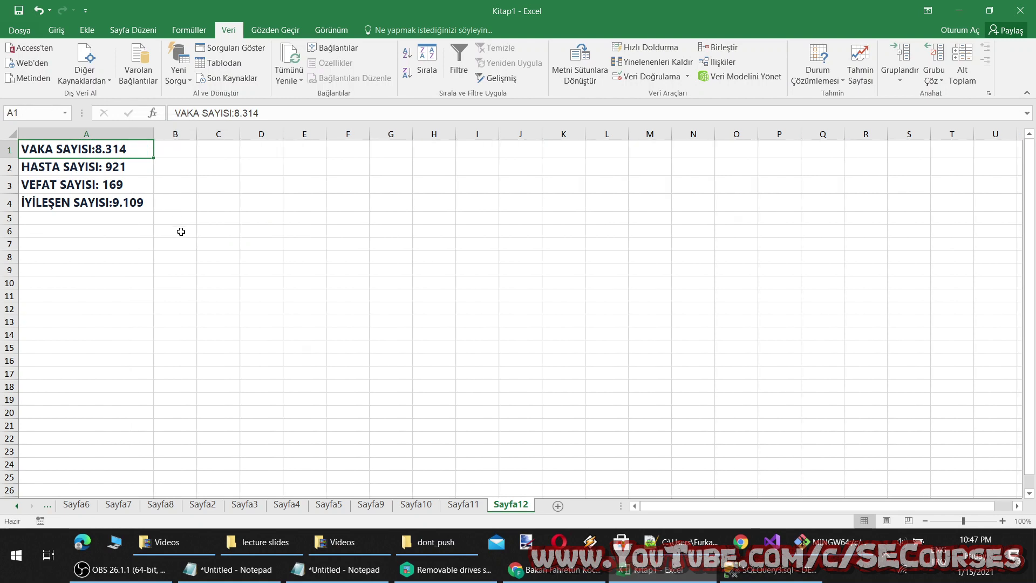
click(178, 231)
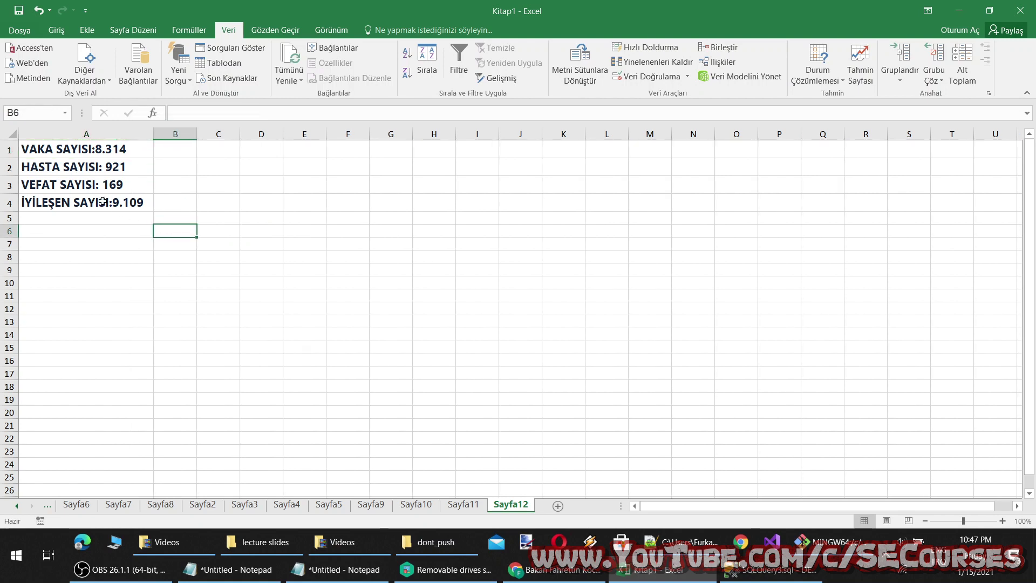
click(71, 130)
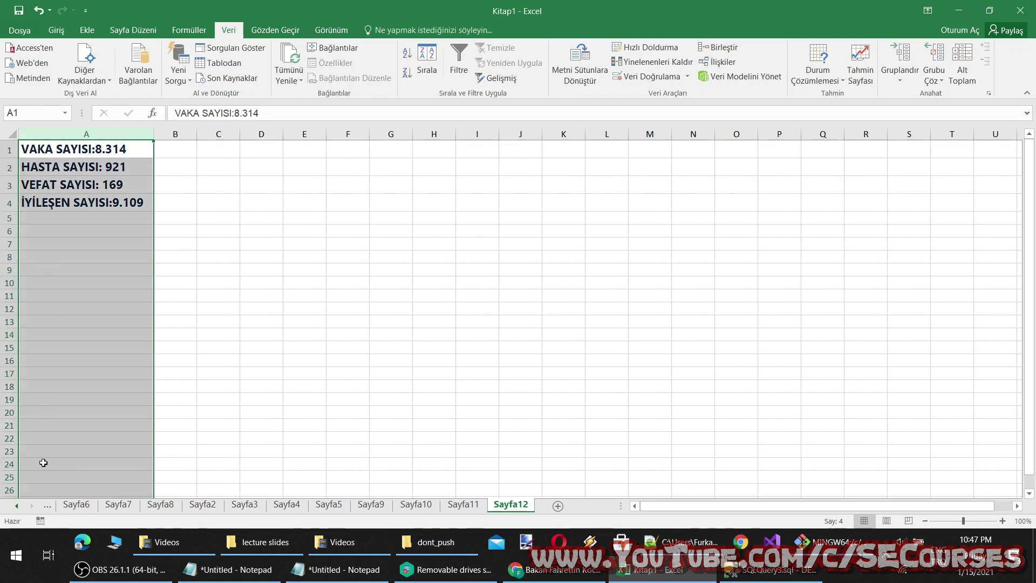
click(580, 81)
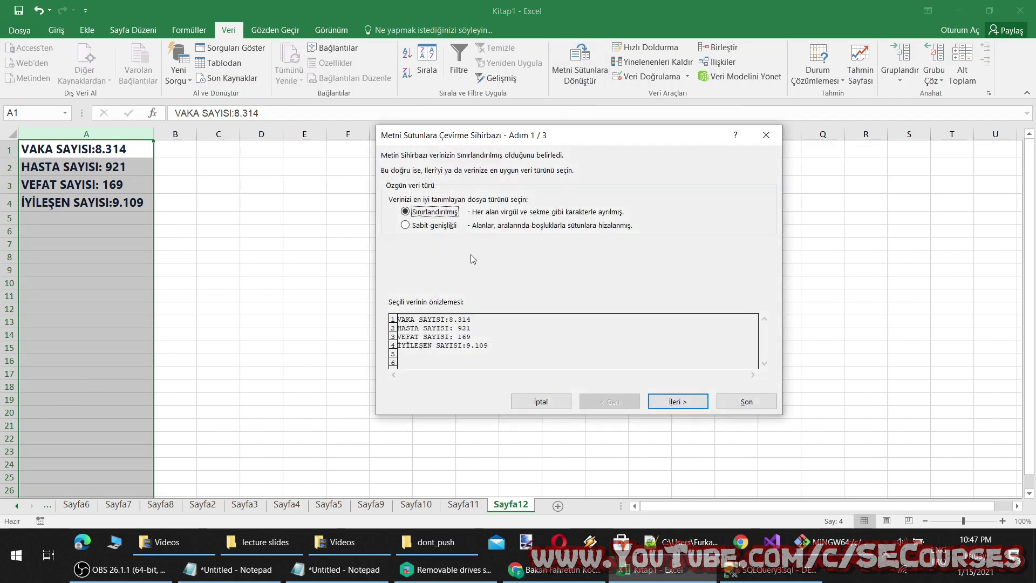
Step: Split column A as Delimited with Tab off and Other ':', moving figures like 8.314 into column B
click(438, 230)
click(444, 212)
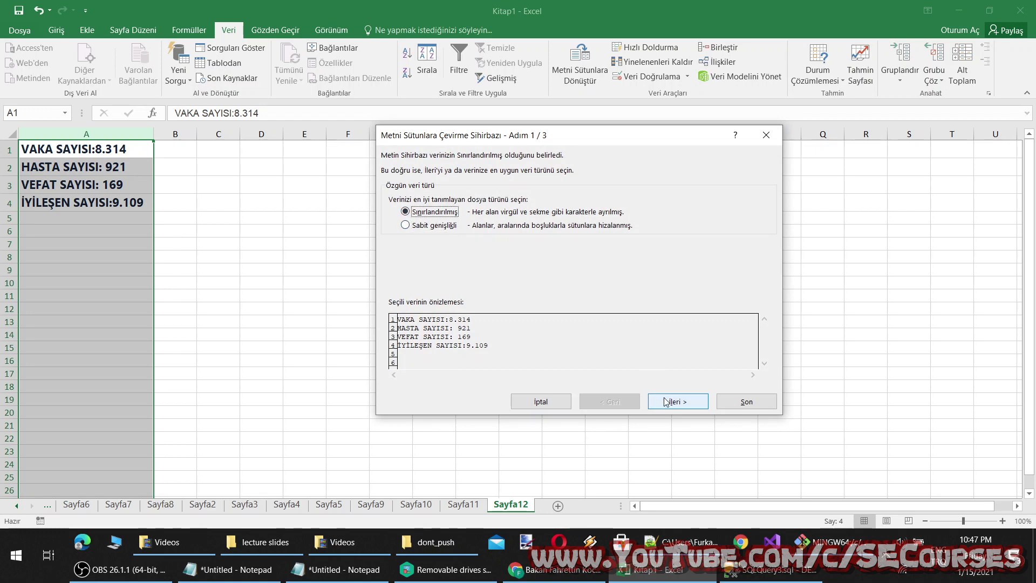
click(681, 401)
click(408, 202)
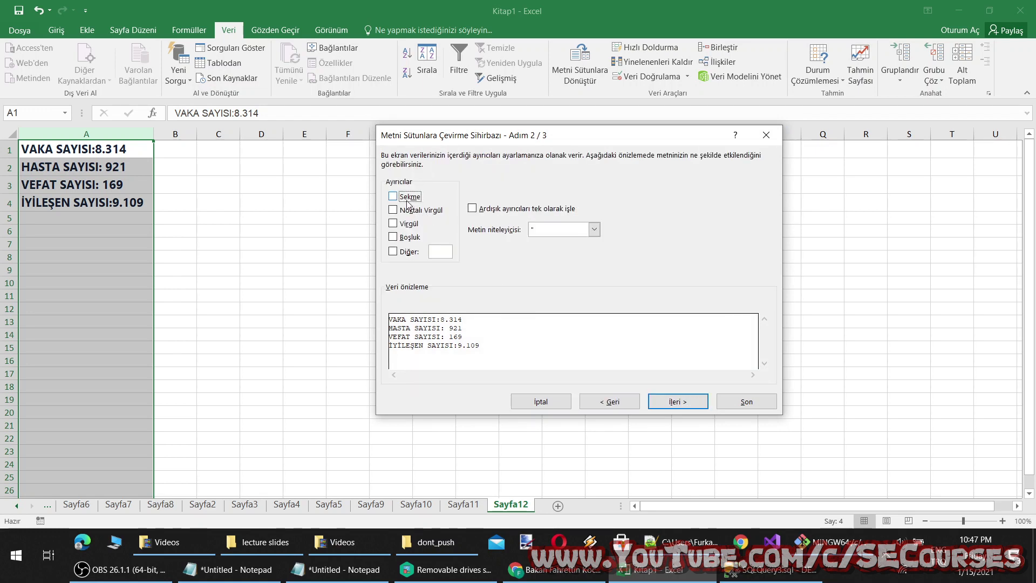
click(420, 253)
text(:)
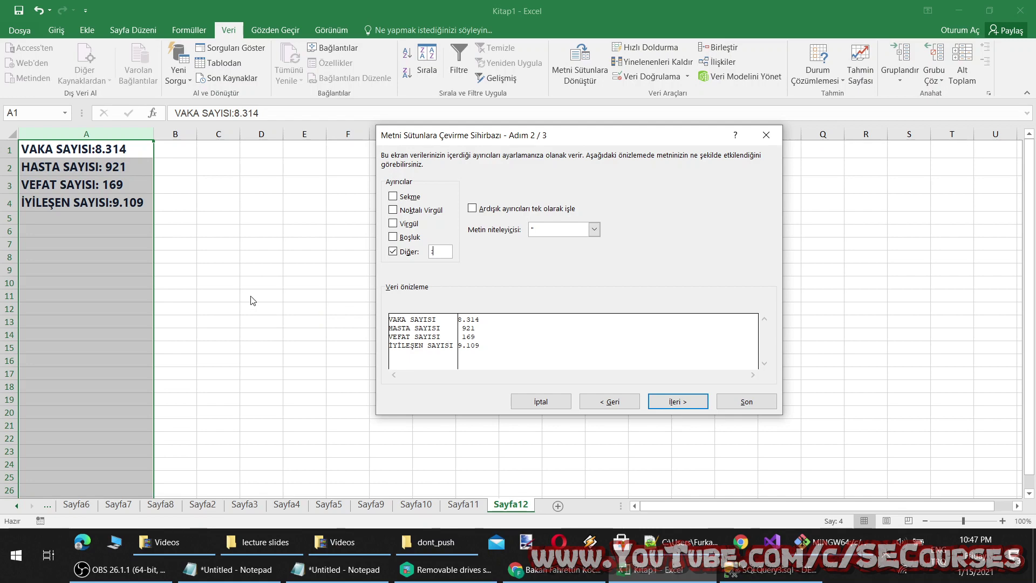
click(677, 401)
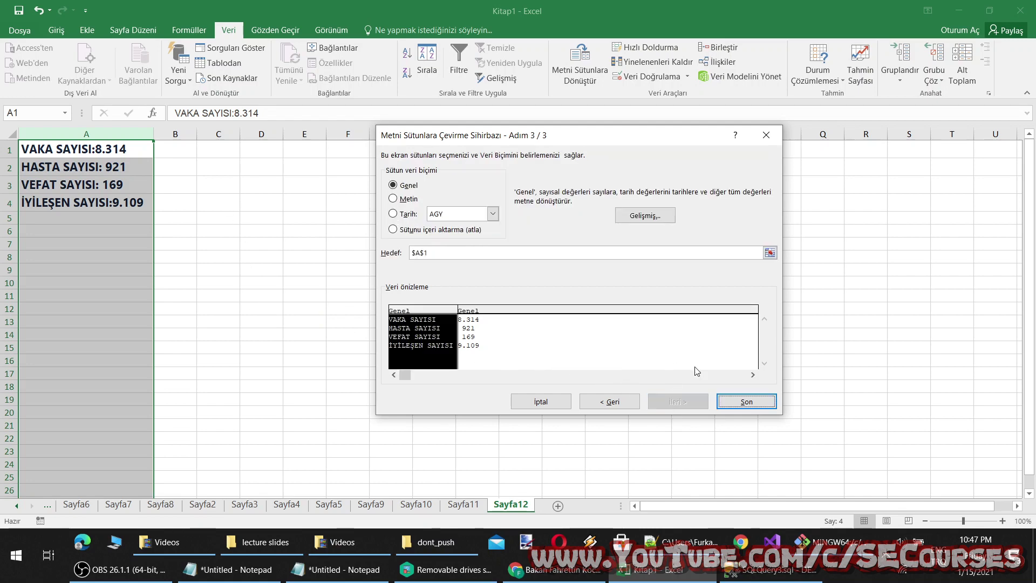
click(746, 401)
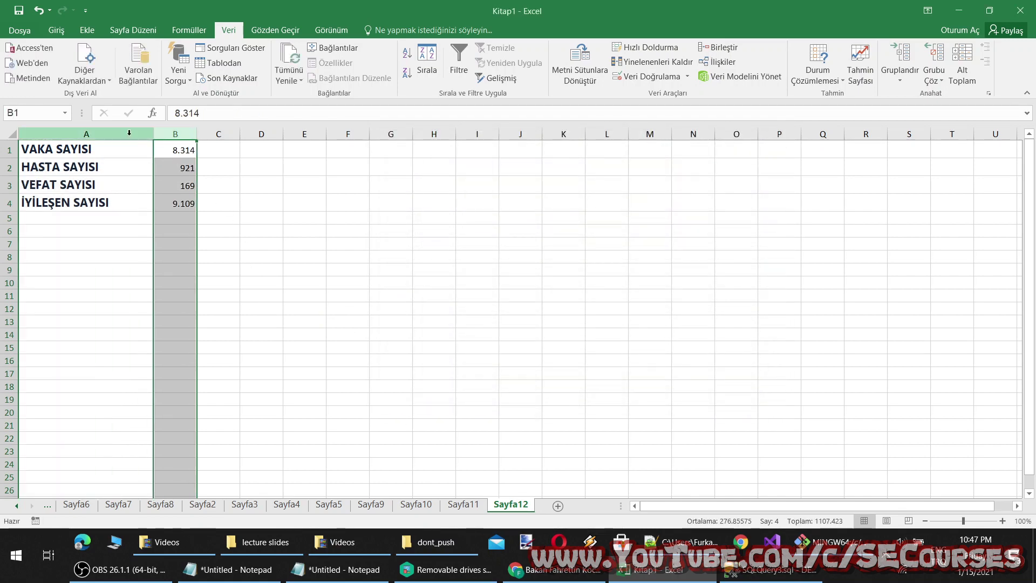
Step: Sort the COVID rows by column B ascending, then descending, expanding the selection each time
click(173, 133)
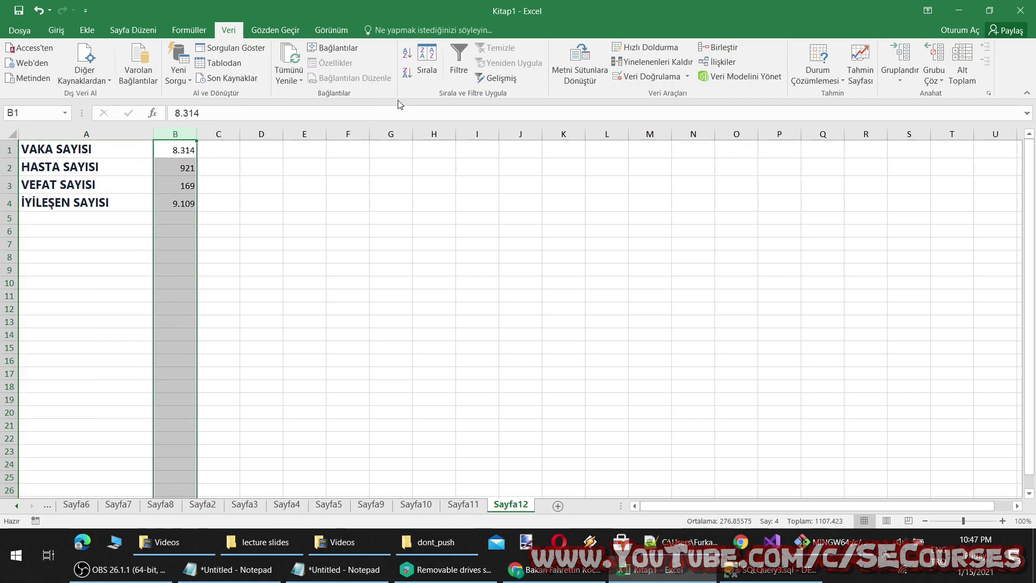
click(407, 53)
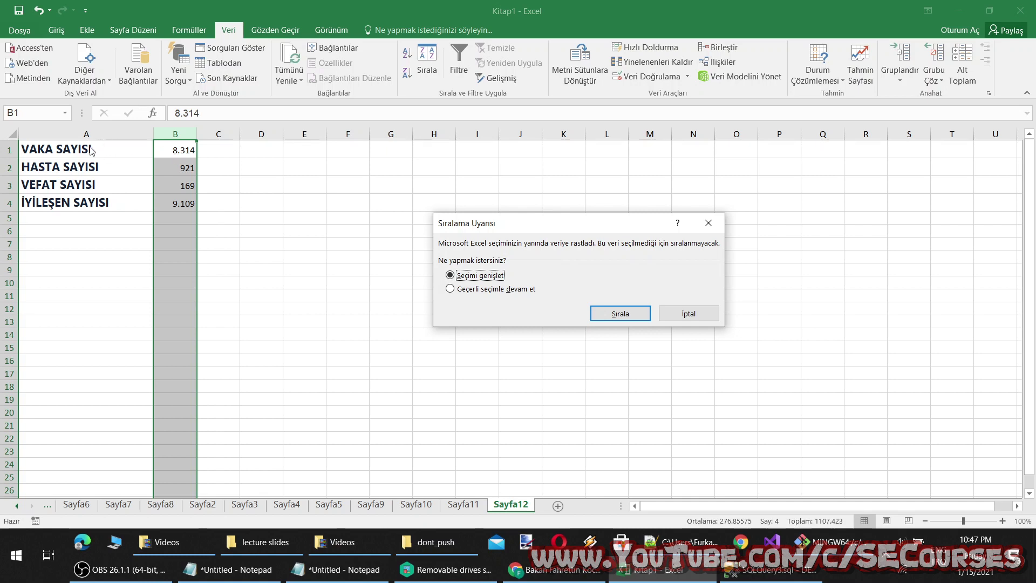
click(625, 313)
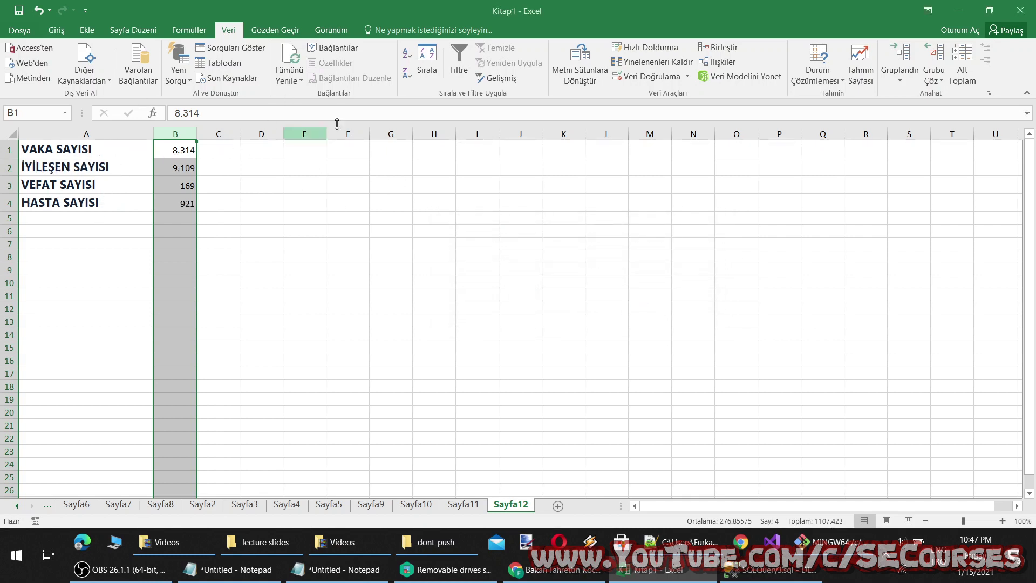
click(407, 70)
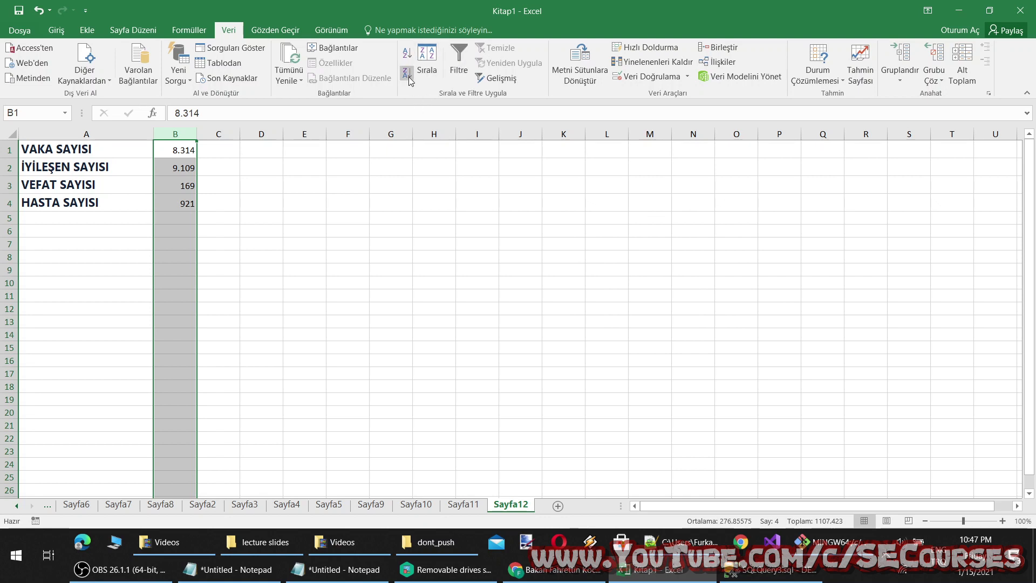
click(615, 313)
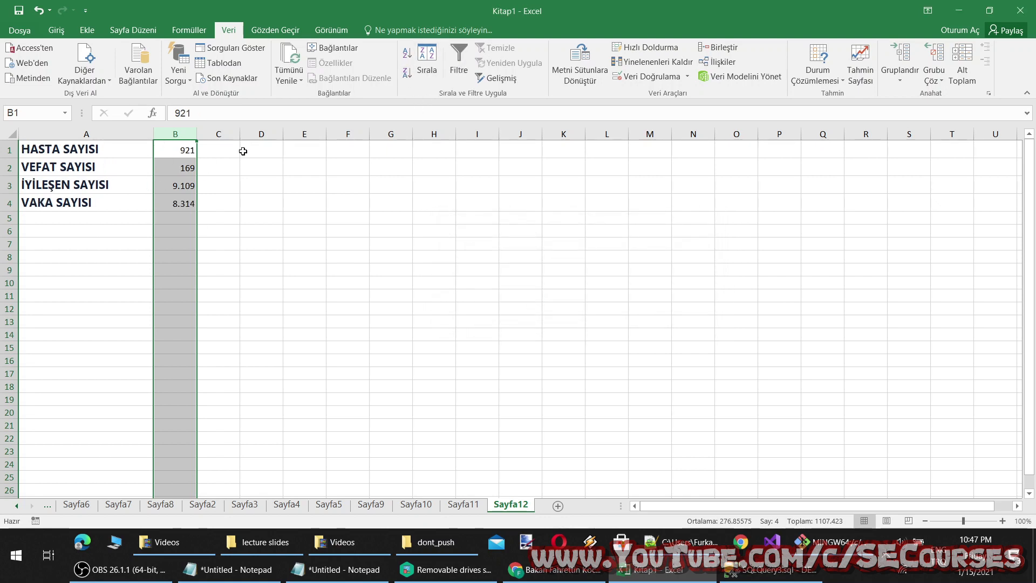
Step: Widen column B, then sort only that column largest to smallest so HASTA SAYISI 921 comes first
drag(196, 135, 242, 136)
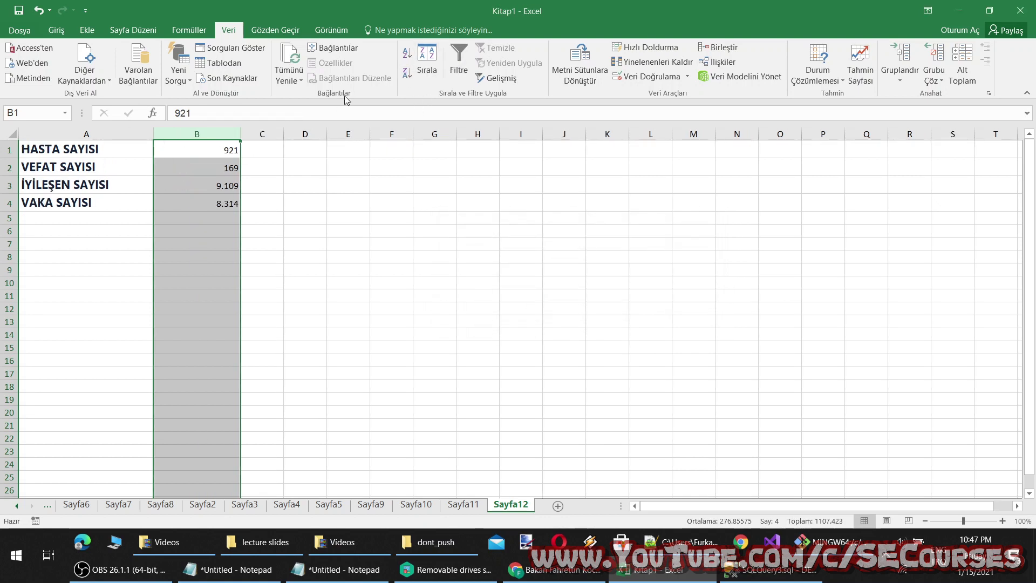
click(427, 61)
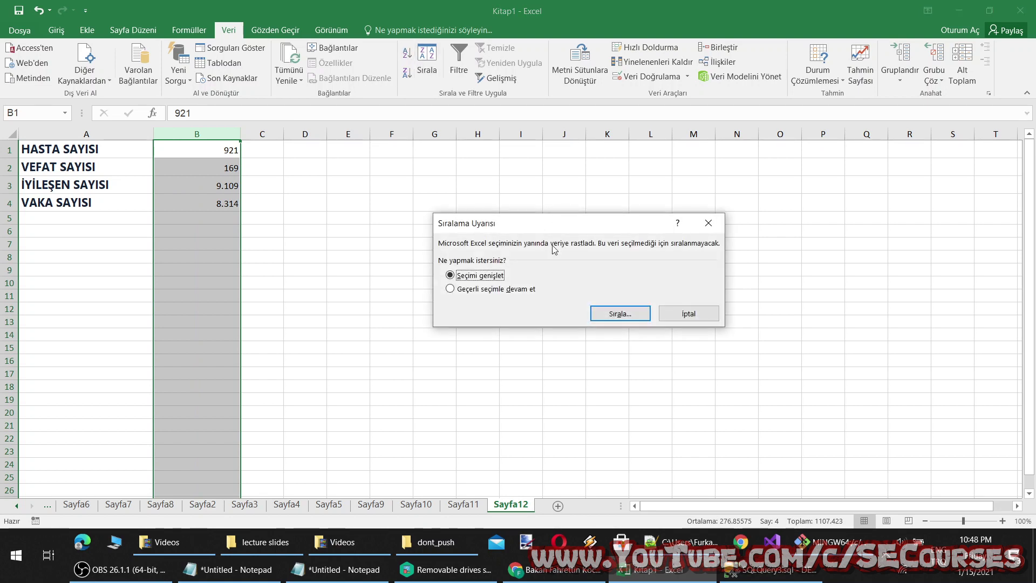
click(506, 293)
click(620, 313)
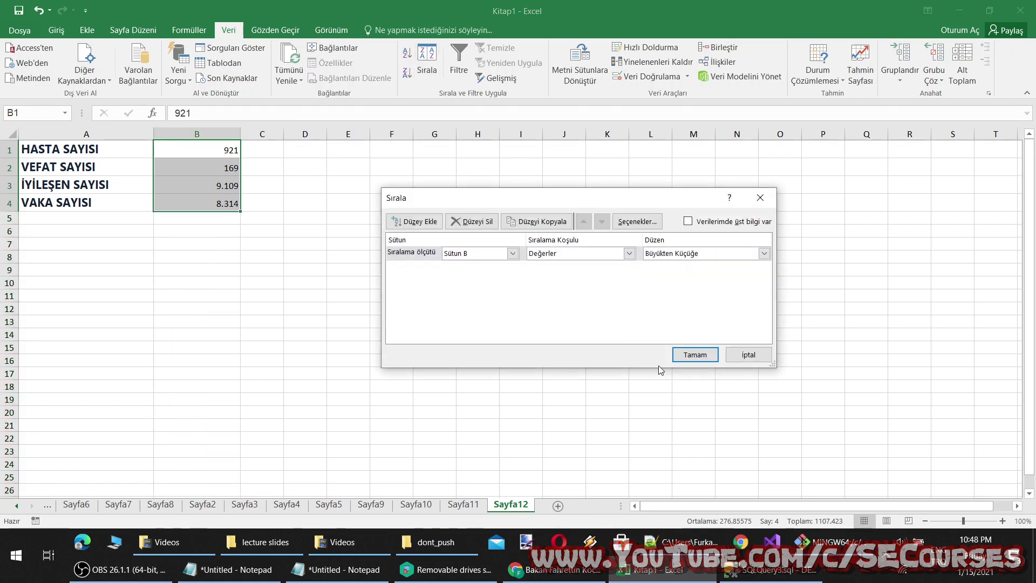
click(701, 358)
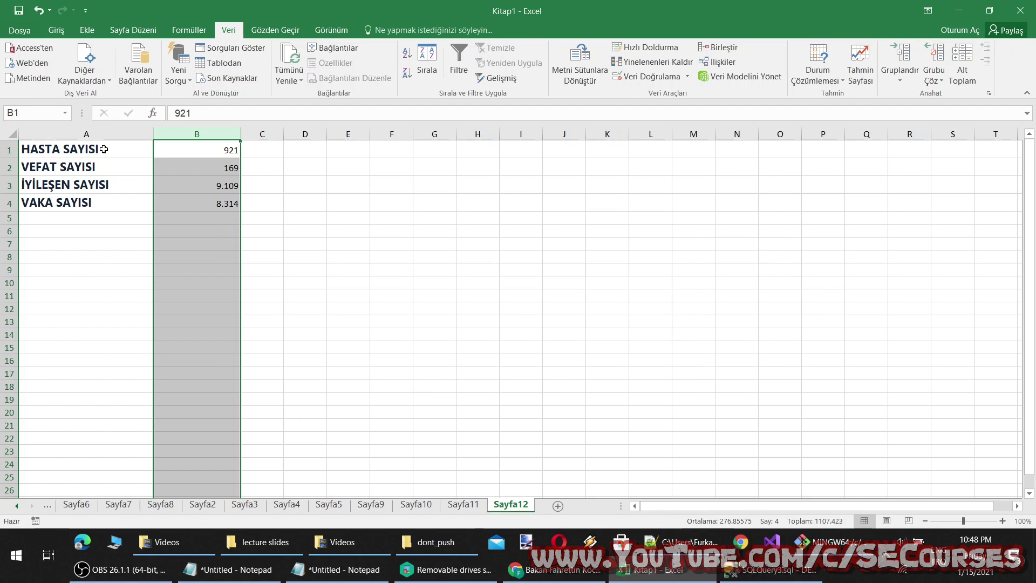
click(358, 200)
Step: Turn on filtering and filter column B to values greater than 5000
click(229, 134)
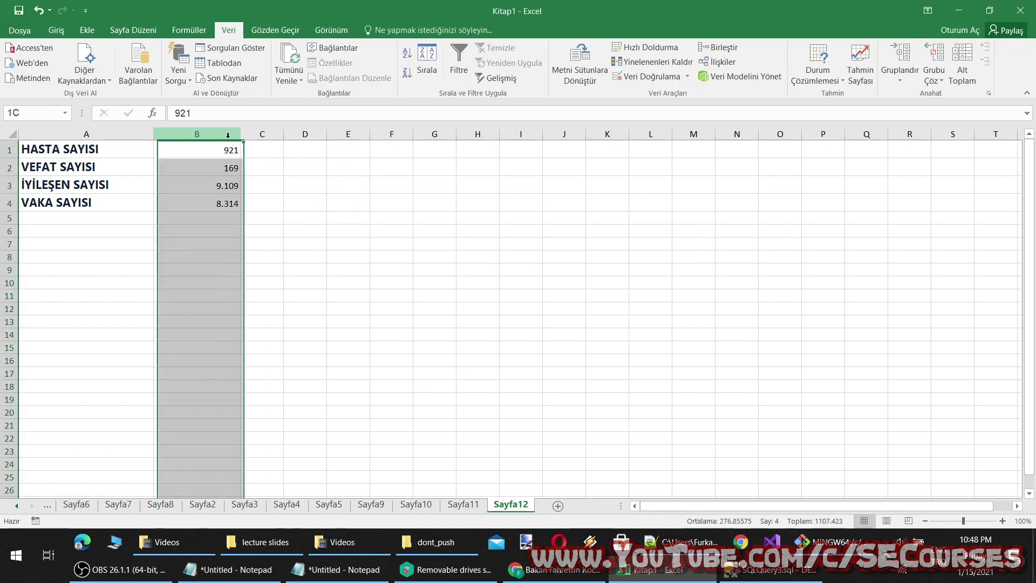
click(459, 75)
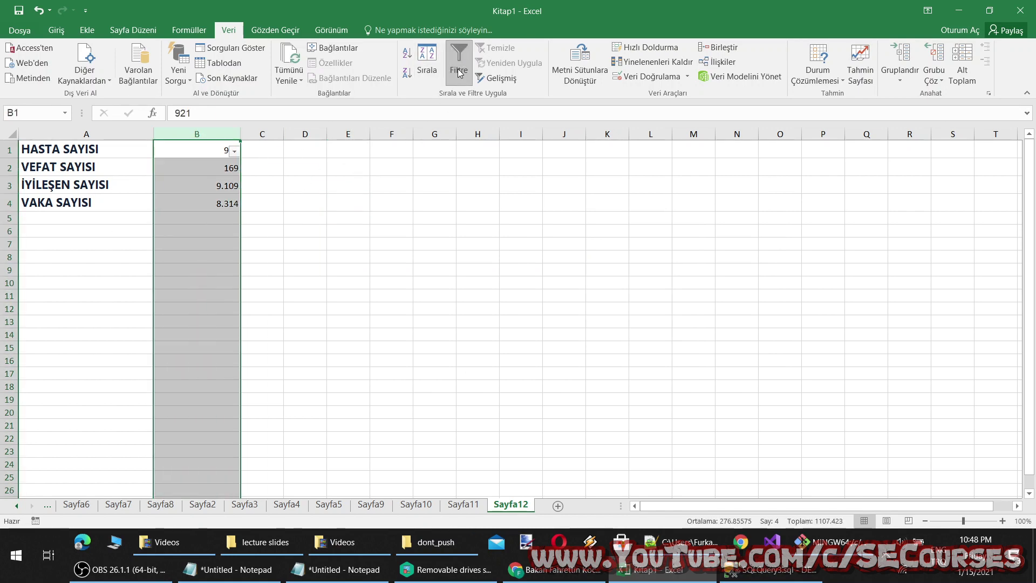
click(234, 151)
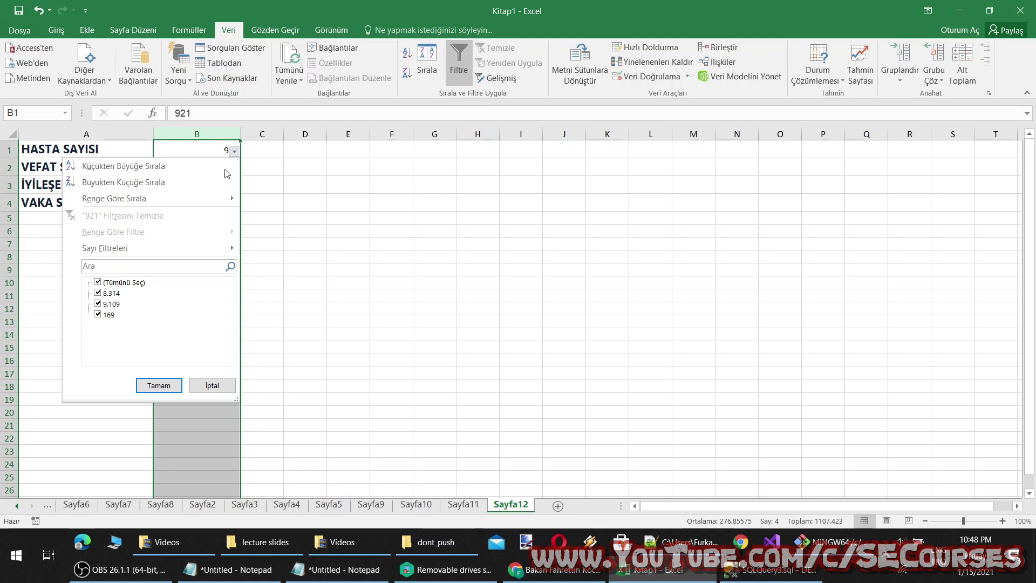
click(99, 282)
mouse_move(105, 247)
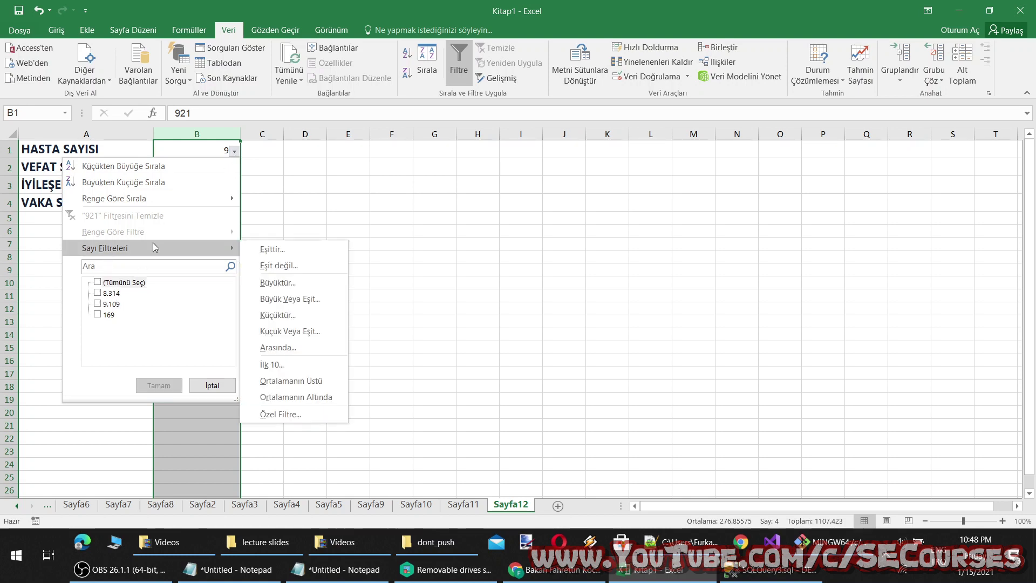
click(298, 286)
text(5000)
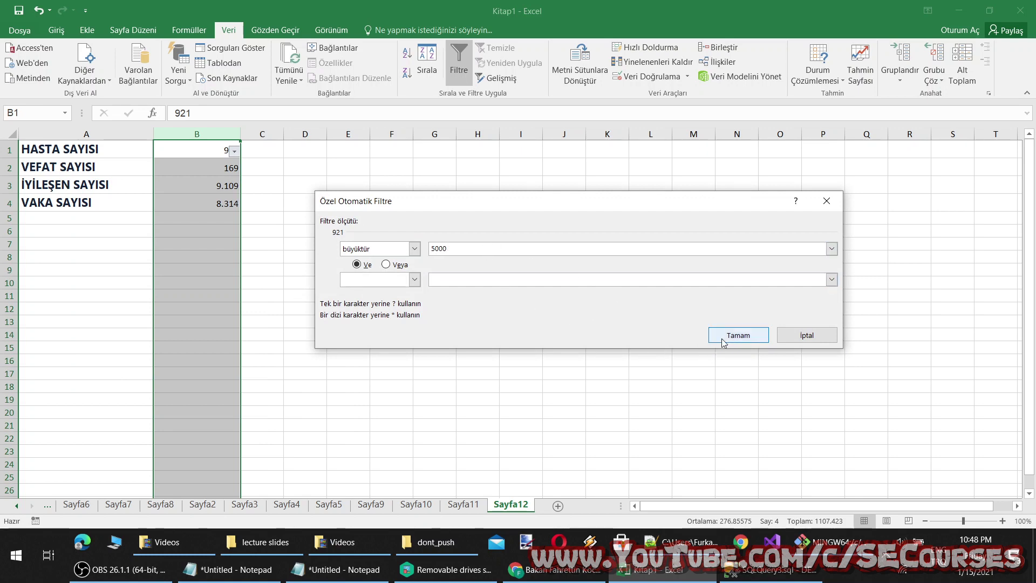
click(737, 334)
Step: Widen column B further and clear the column B filter so all rows show again
drag(243, 135, 366, 192)
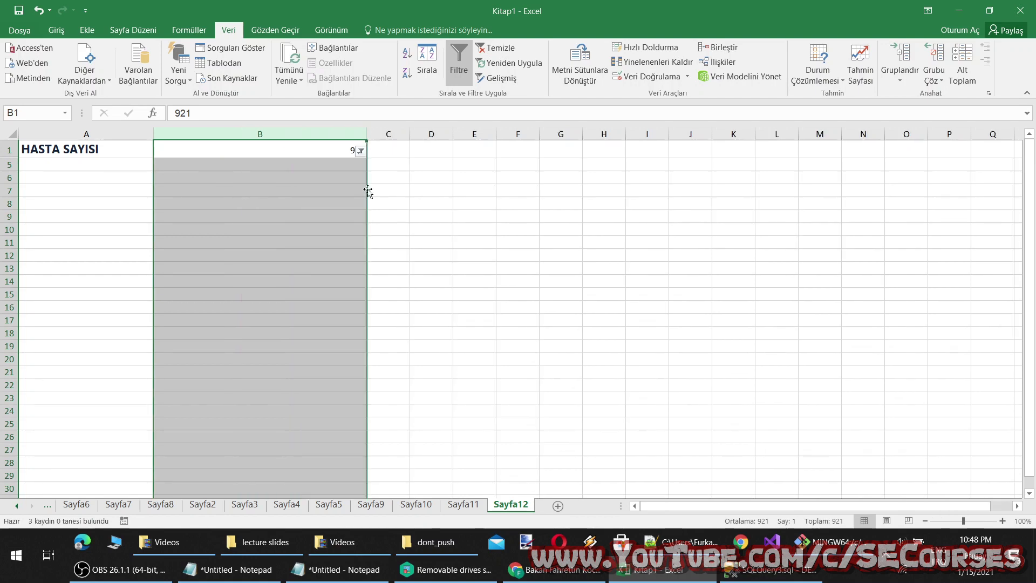
click(345, 256)
click(338, 145)
click(359, 151)
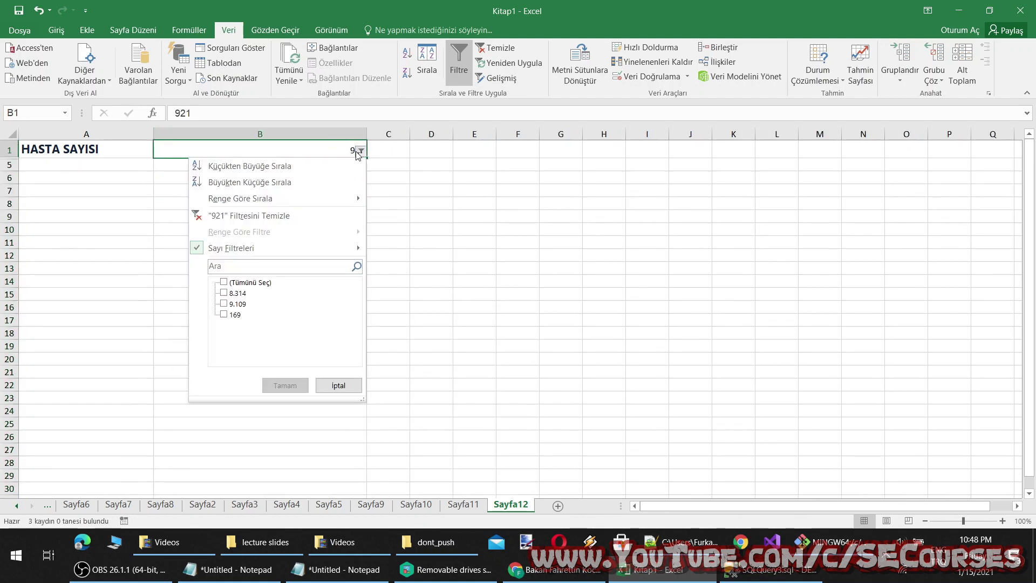
click(274, 218)
Step: Try a Between number filter on column B, then cancel it without applying
click(361, 151)
click(223, 293)
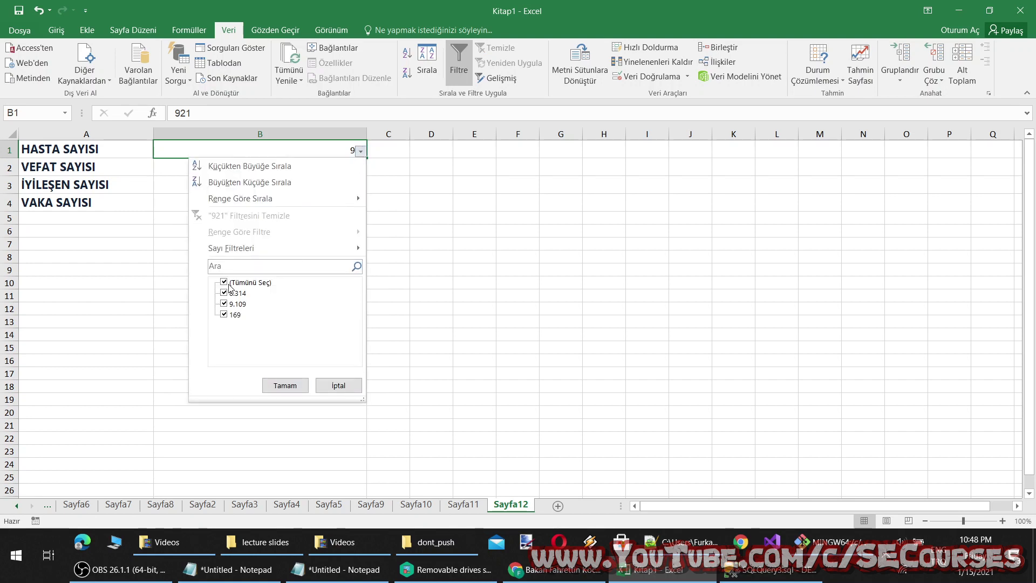
click(223, 282)
click(223, 282)
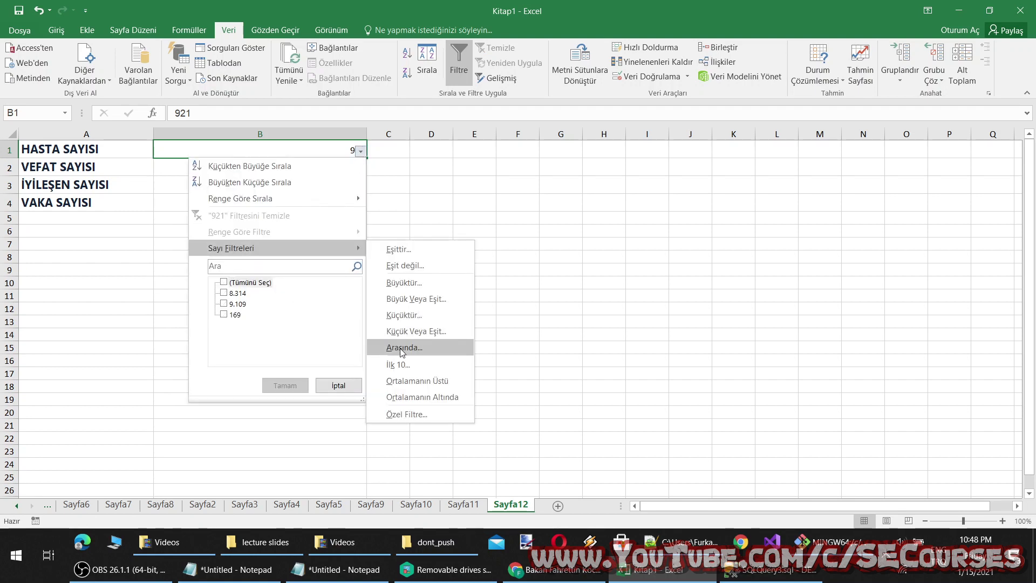
click(395, 347)
click(809, 335)
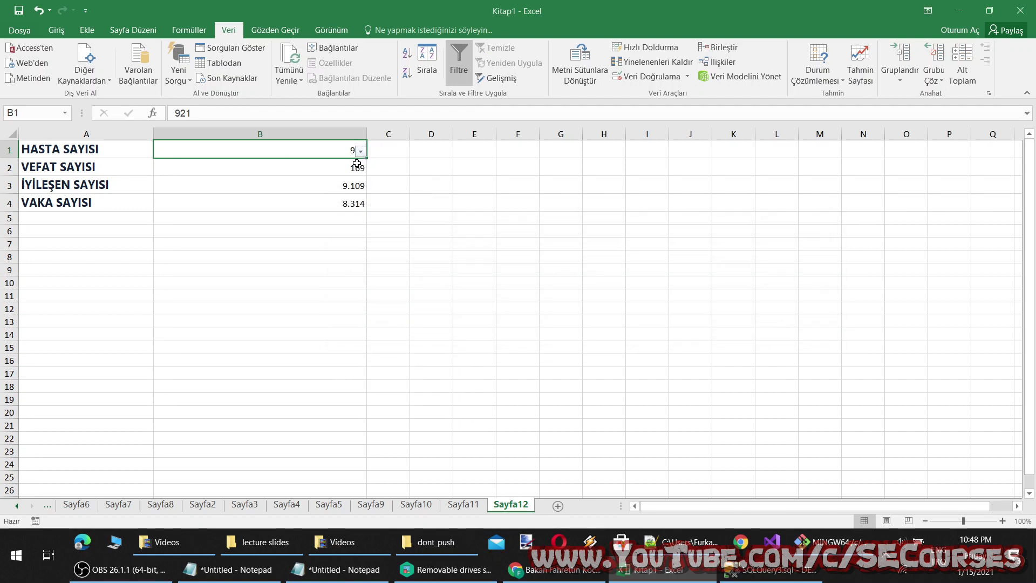
Step: Apply an Advanced filter in place, then add a new blank sheet Sayfa13
click(512, 77)
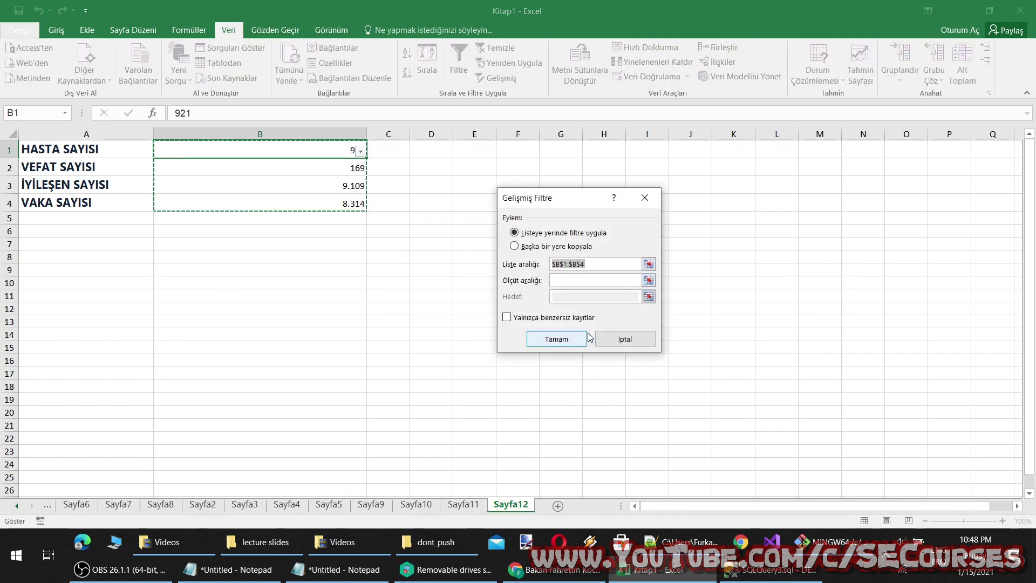
click(556, 339)
click(442, 197)
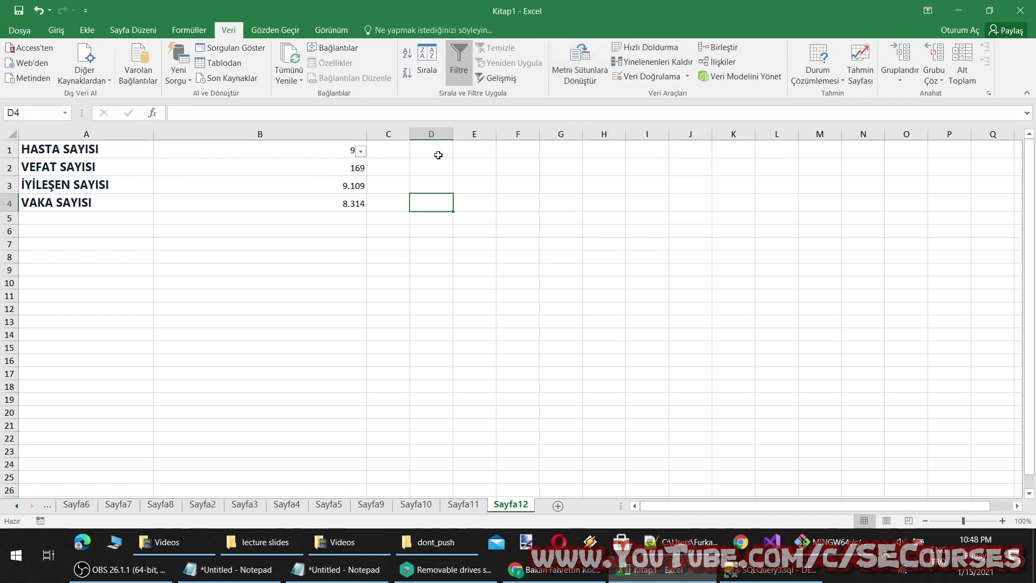
click(558, 505)
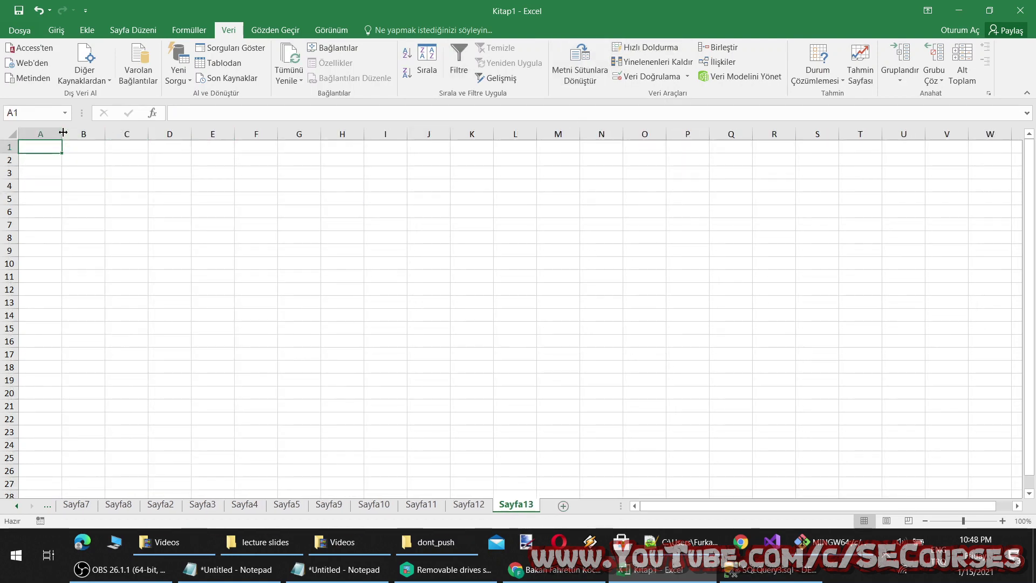
Step: Widen column A on the new sheet and attempt Flash Fill on the empty sheet
drag(63, 132, 97, 132)
click(672, 49)
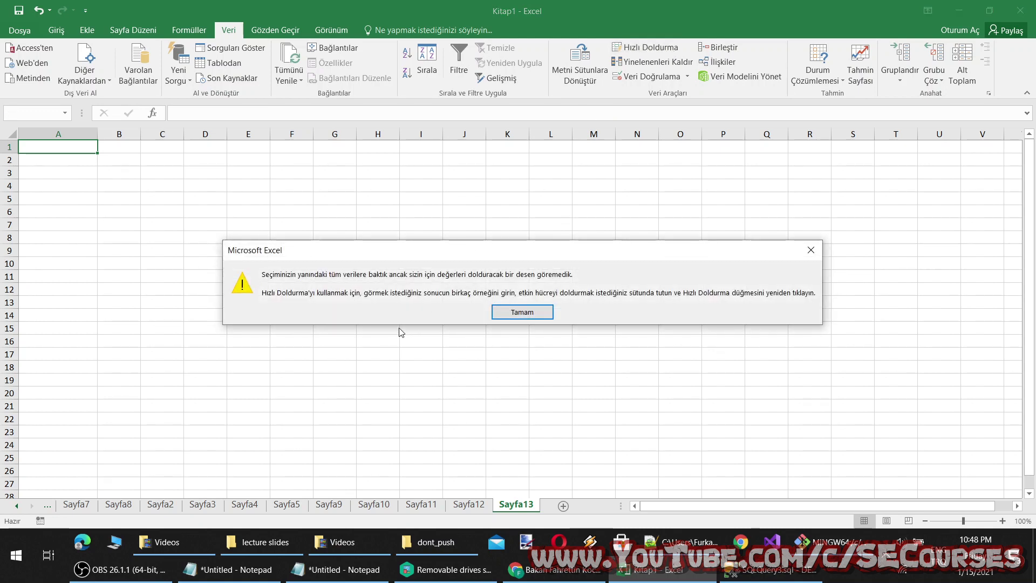
click(522, 312)
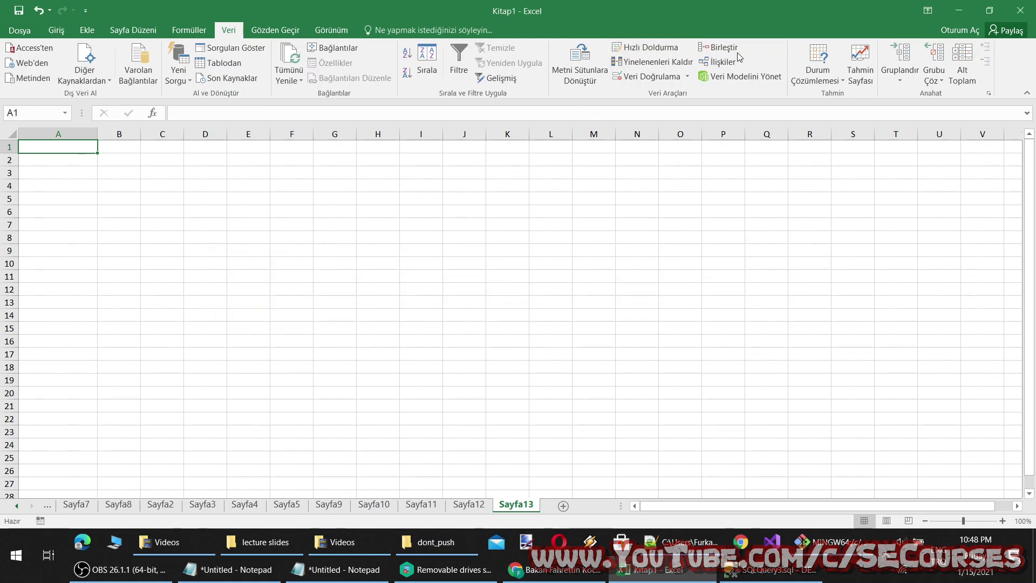
Step: Enter 4, 12 and 36 into cells A1, A2 and A3
double_click(76, 151)
text(4)
click(70, 162)
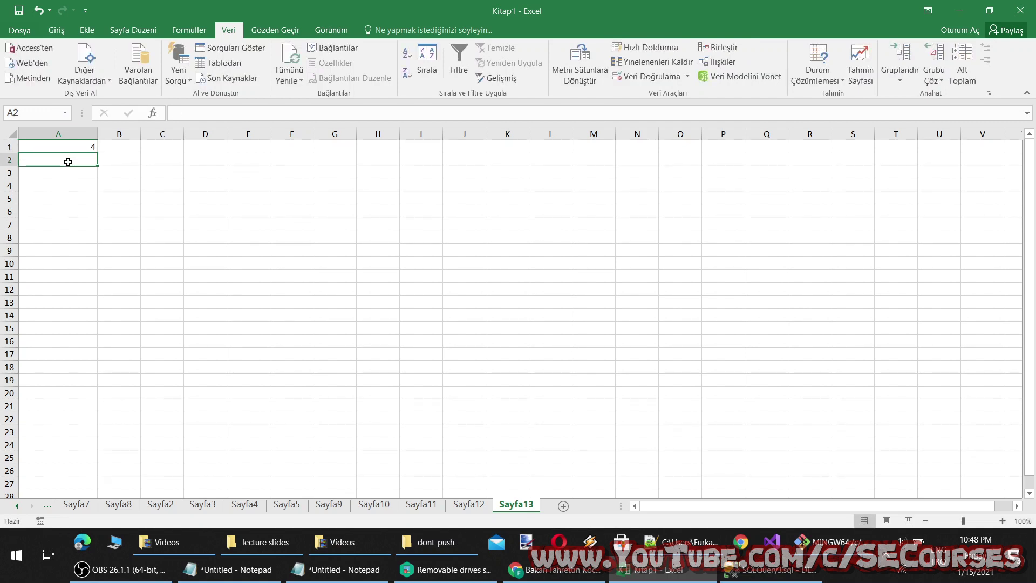
text(12)
click(56, 171)
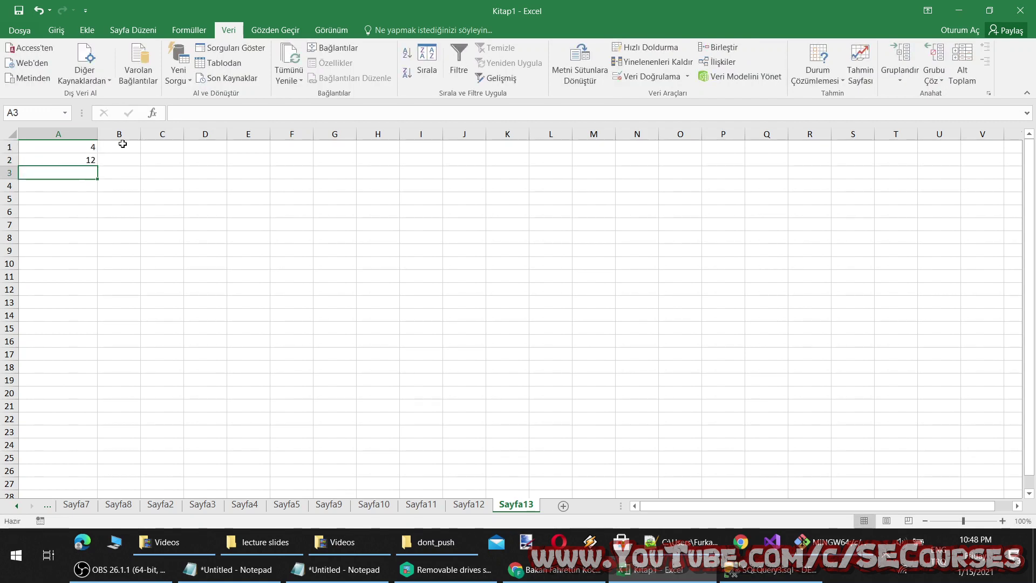
text(3)
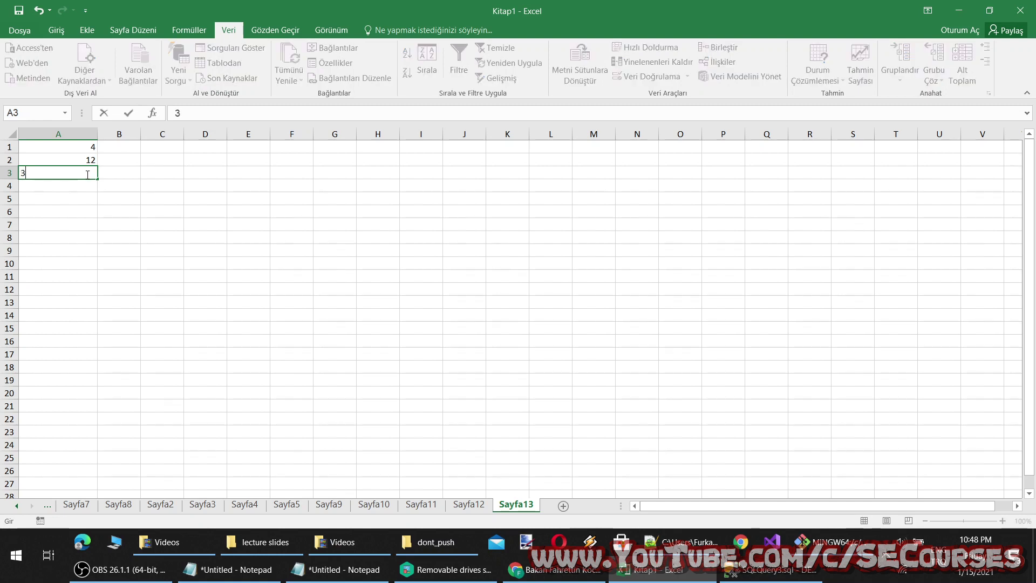
text(6)
click(86, 207)
Step: Flash Fill A1:A25 and then A1:A3, which find no pattern, and bring up Quick Analysis
drag(87, 152, 76, 457)
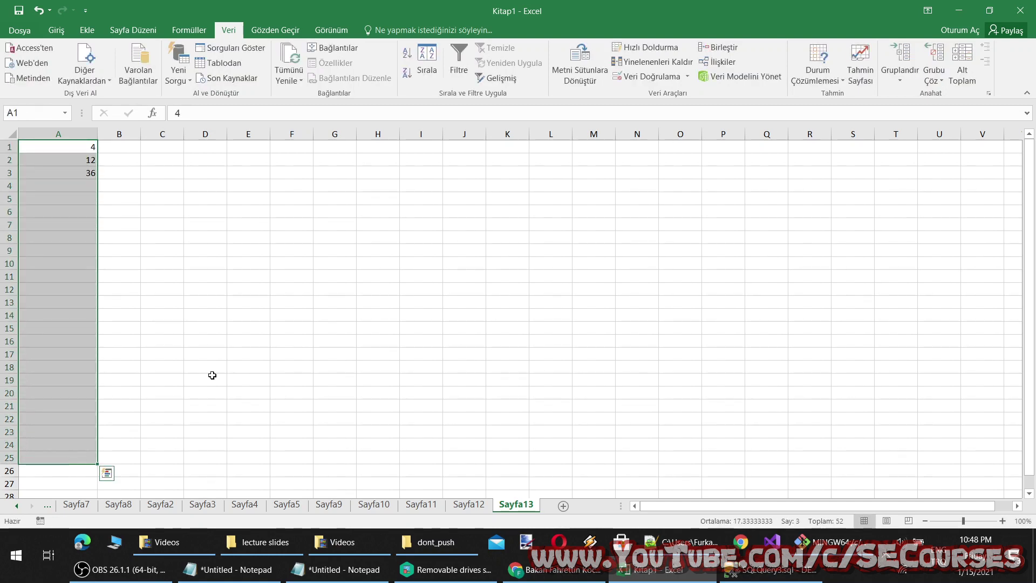
click(662, 46)
click(518, 310)
drag(87, 149, 75, 174)
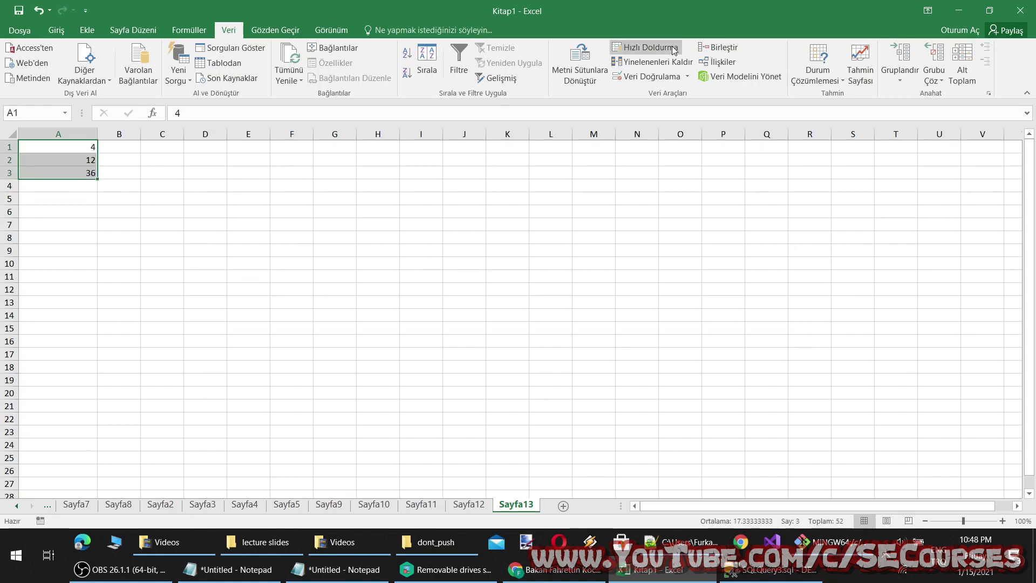
click(650, 46)
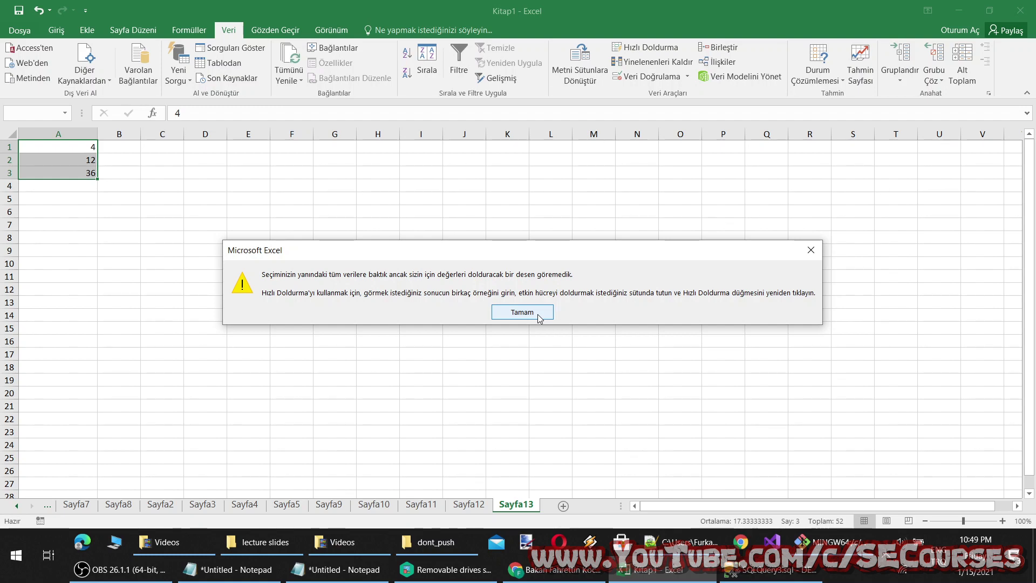
click(538, 319)
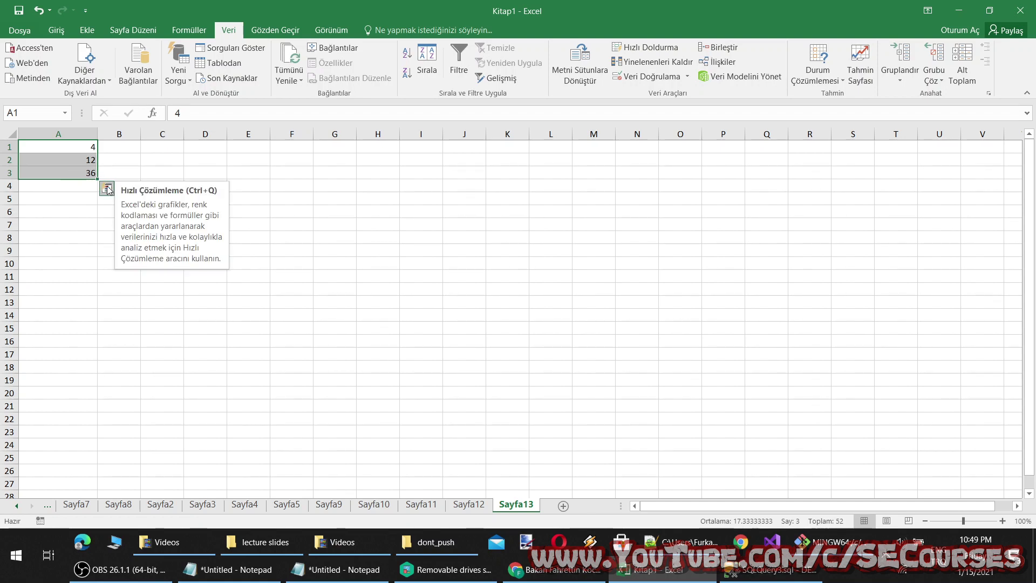
click(108, 189)
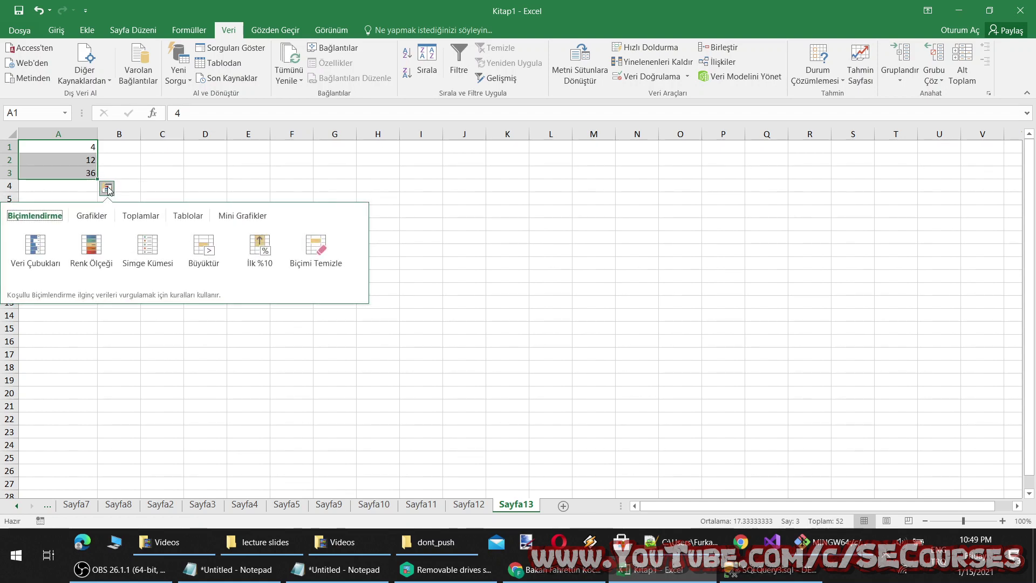
Step: Enter 48 in A4, then change A4 to 138
click(157, 173)
drag(70, 147, 71, 176)
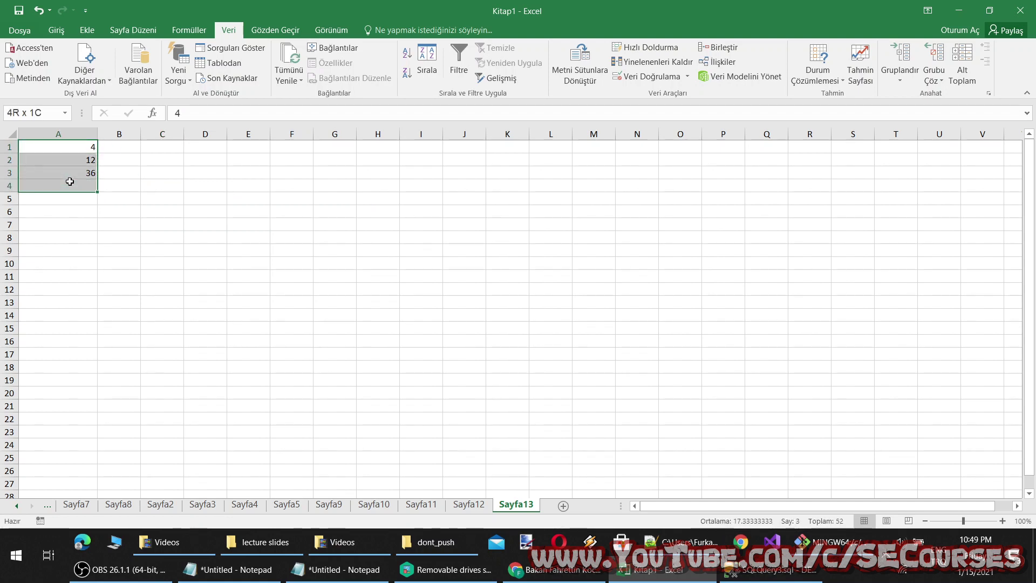
click(73, 182)
text(48)
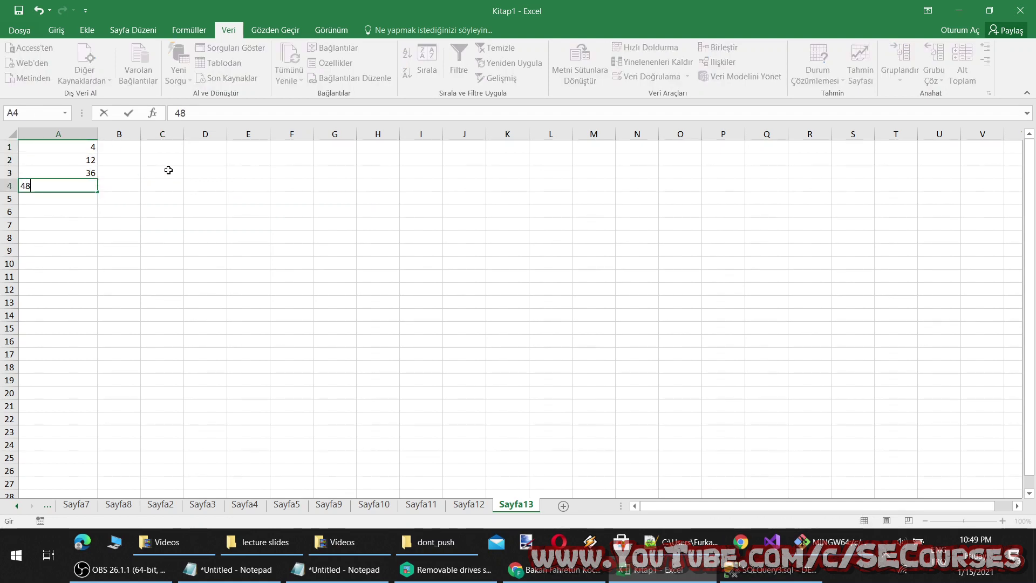
click(132, 187)
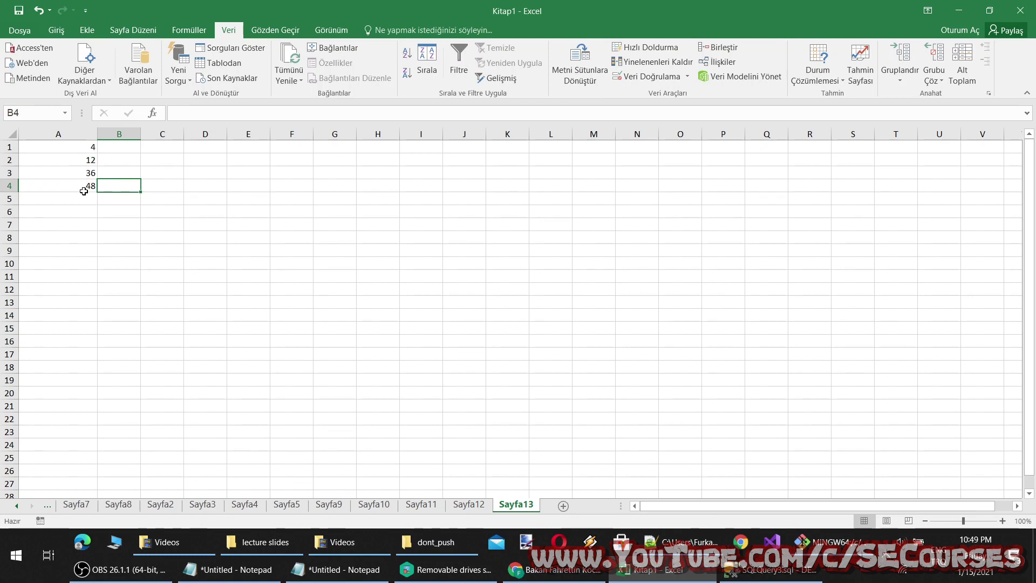
click(83, 190)
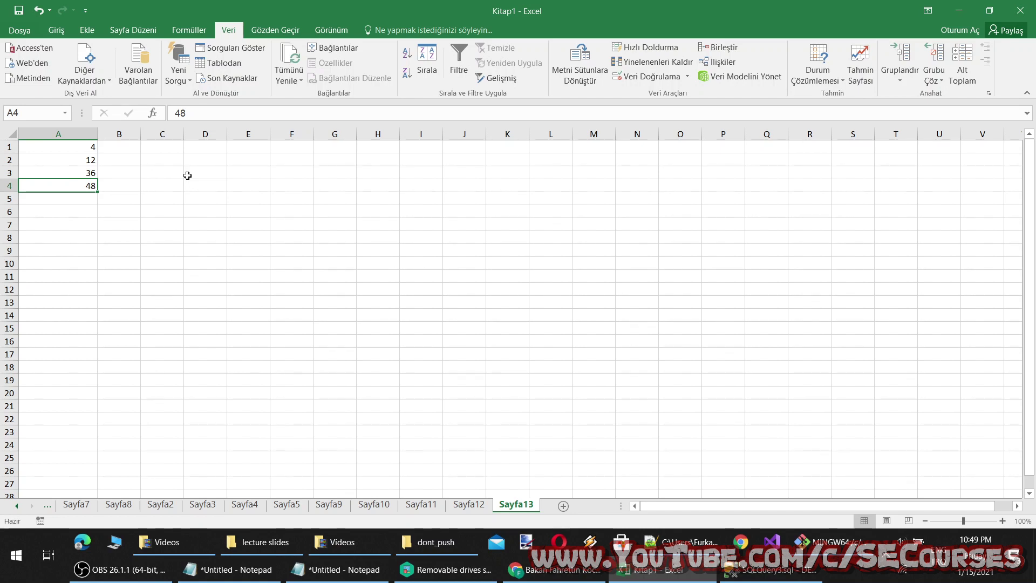
text(138)
click(187, 175)
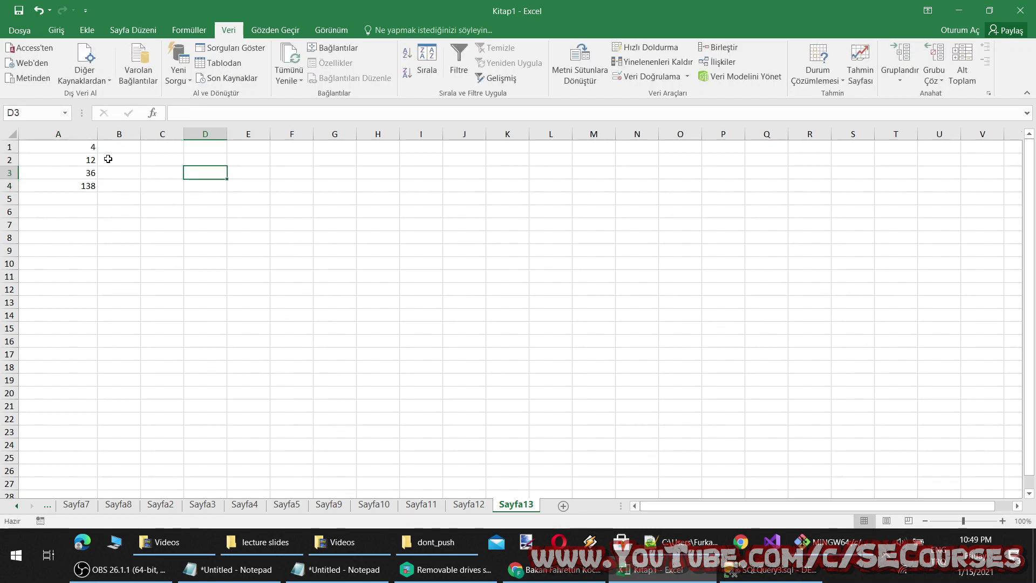
Step: Select A1:A19 and attempt Flash Fill, which finds no pattern
drag(88, 150, 67, 381)
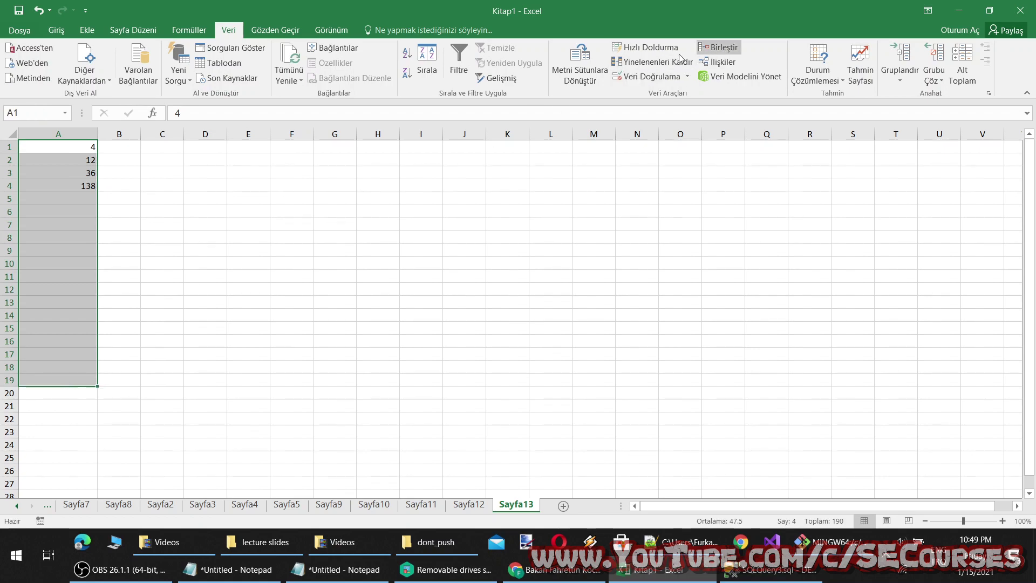
click(653, 62)
click(699, 193)
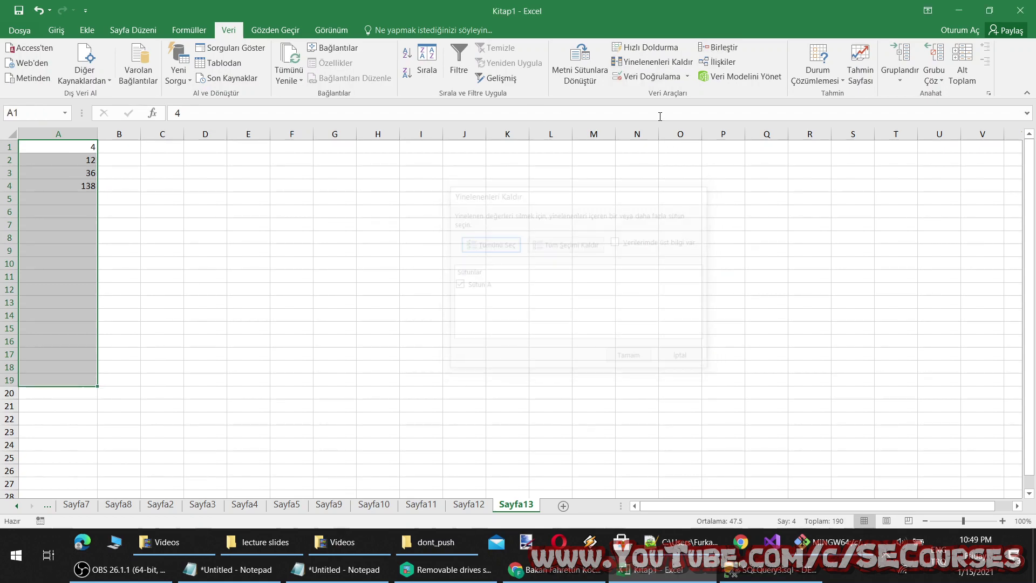
click(652, 61)
click(645, 47)
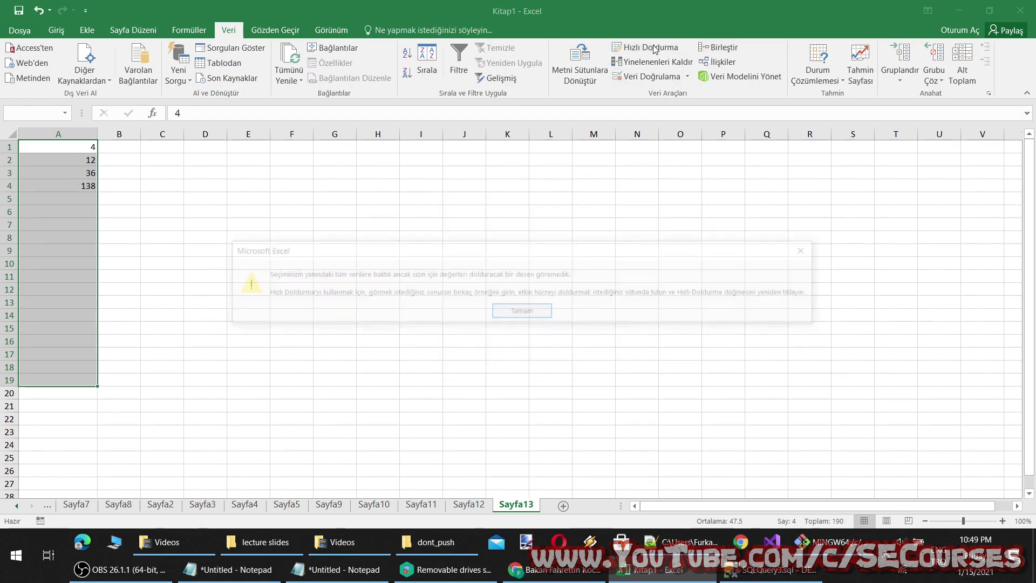
click(522, 310)
drag(248, 211, 205, 212)
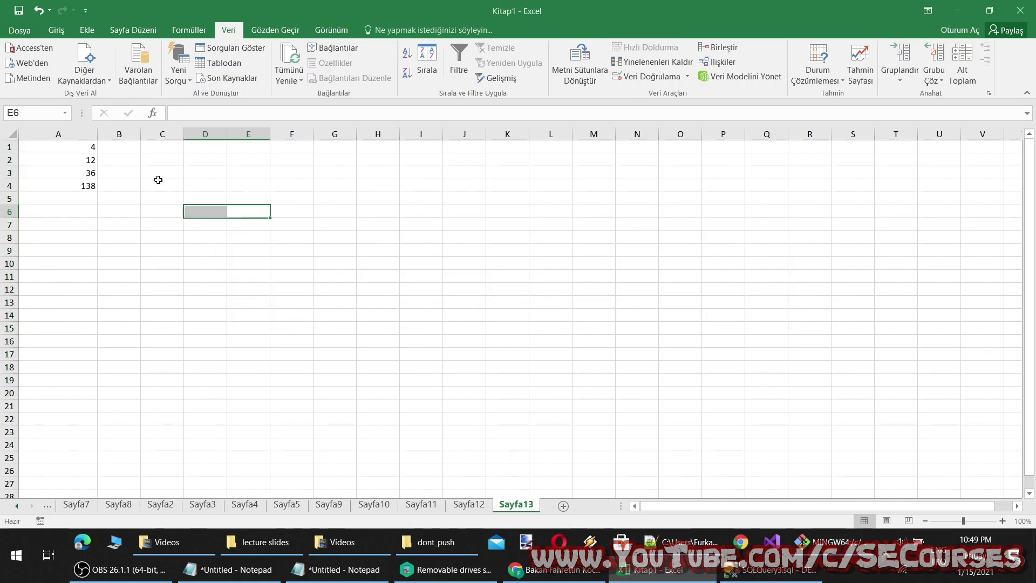
Step: Enter 1, 2, 3 and 4 across cells A8:D8
click(76, 237)
text(1)
key(Tab)
text(2	3)
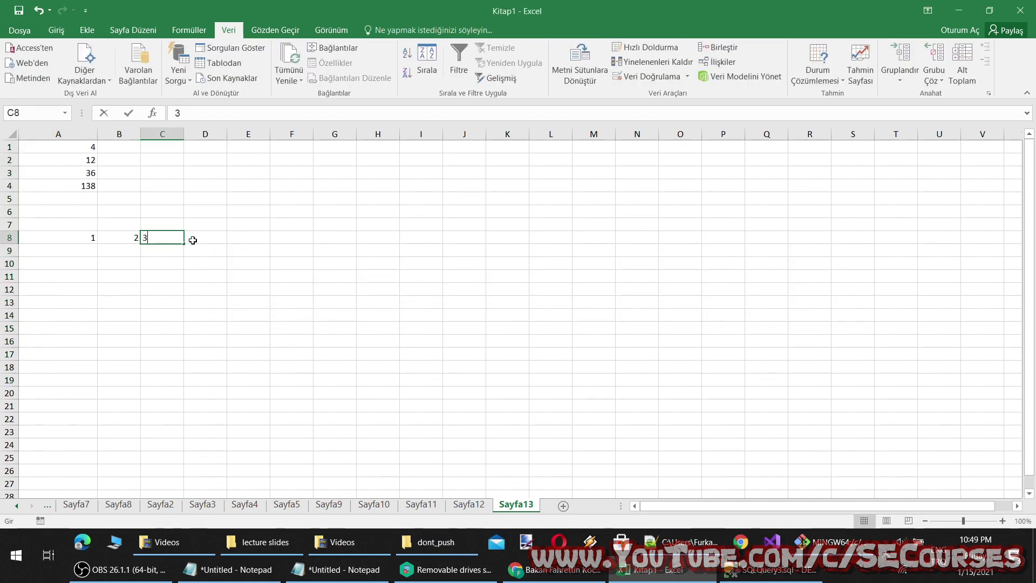
key(Tab)
text(4)
click(224, 304)
drag(81, 238, 846, 236)
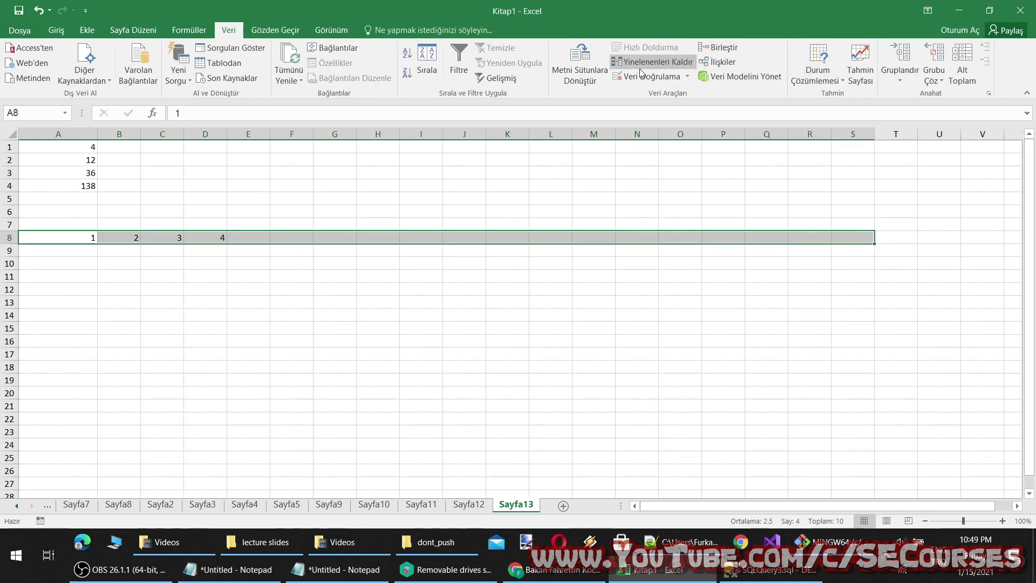
click(244, 324)
click(59, 248)
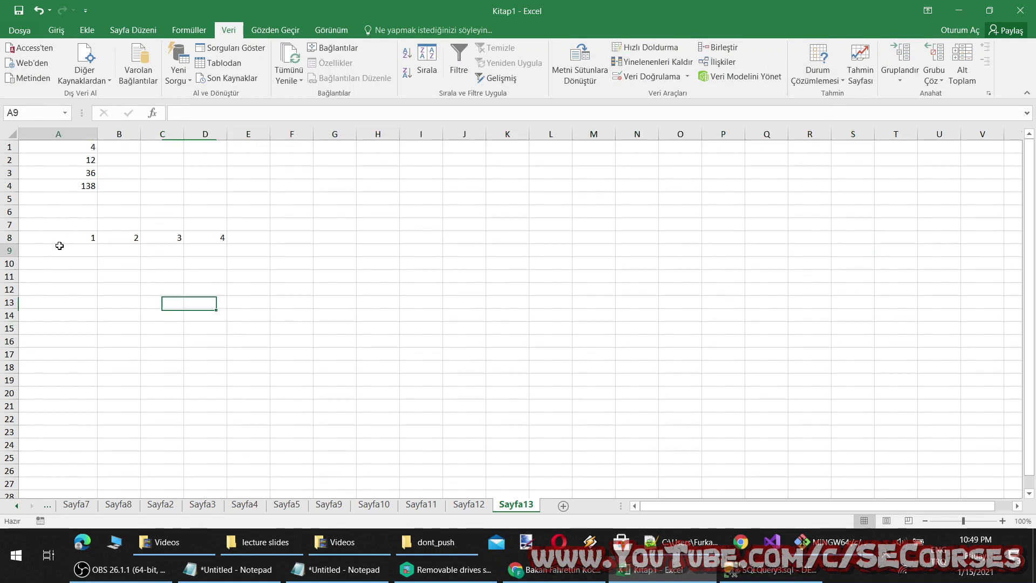
Step: Enter 1 through 5 down cells H1:H5
click(386, 147)
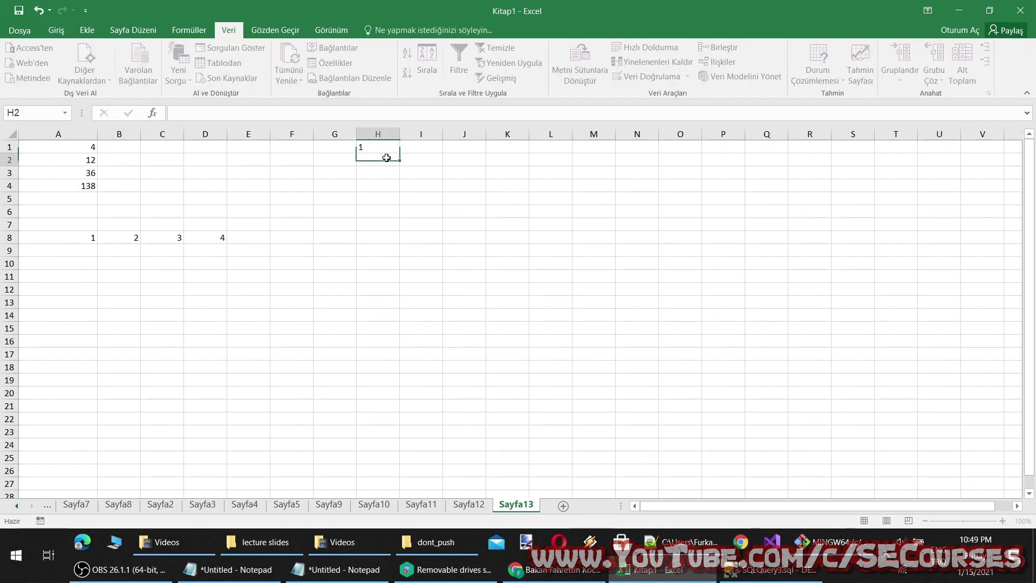
text(1)
key(Return)
text(2)
key(Return)
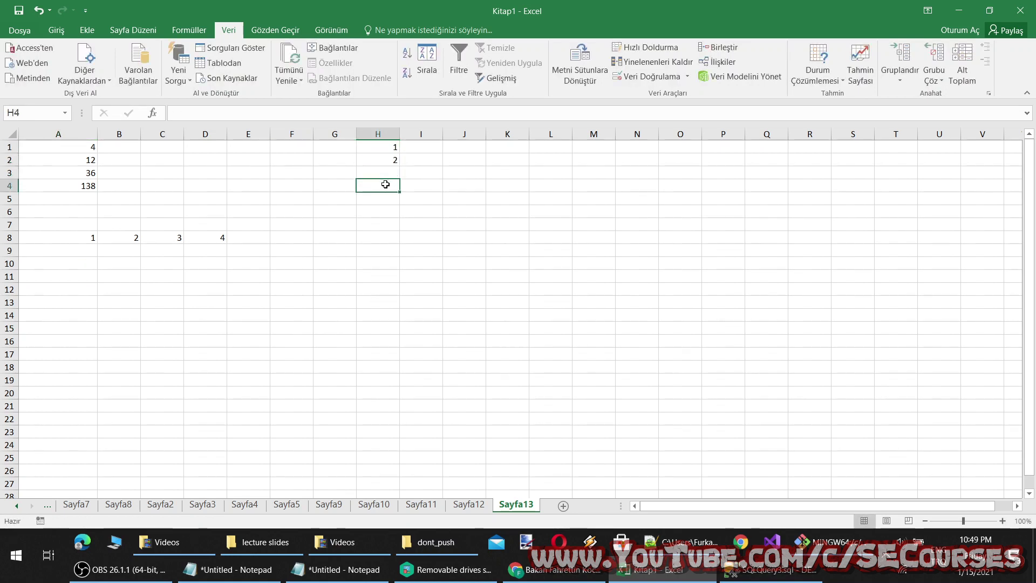
key(Up)
text(3)
key(Return)
text(4)
key(Return)
text(5)
Step: Flash Fill H1:H22 and then I1:I5, both finding no pattern
drag(383, 149, 386, 421)
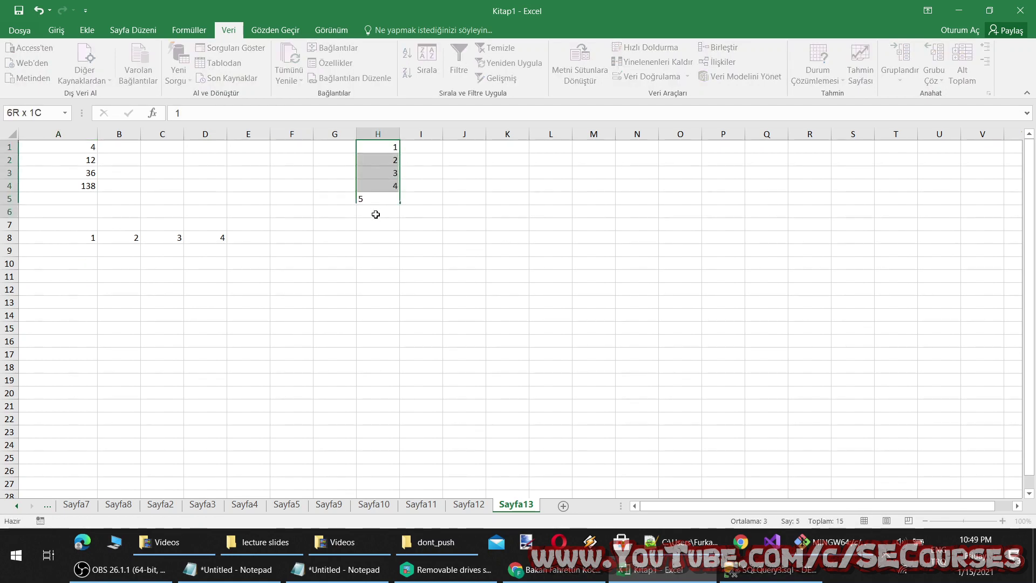
click(645, 47)
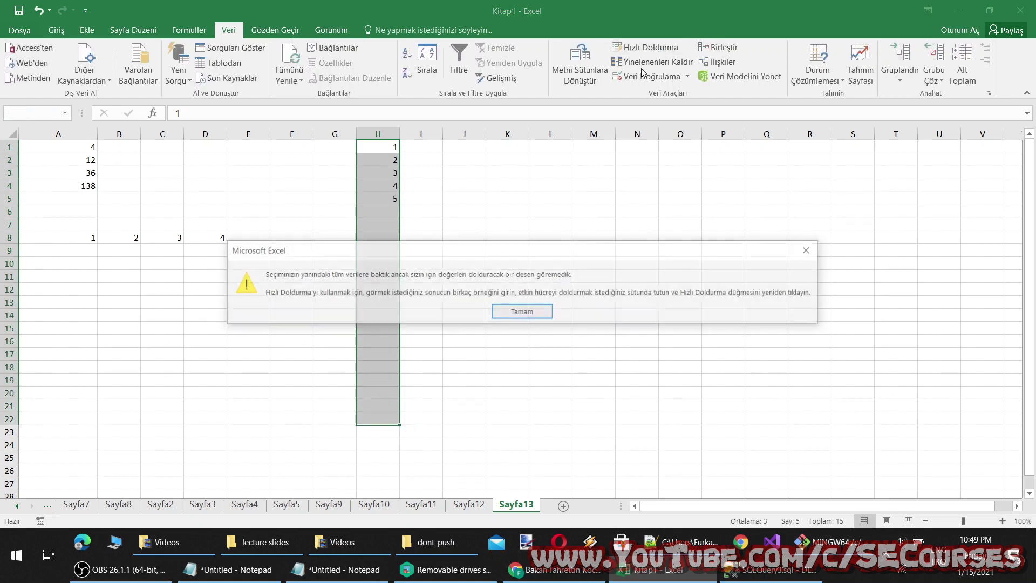
click(525, 317)
drag(415, 150, 421, 199)
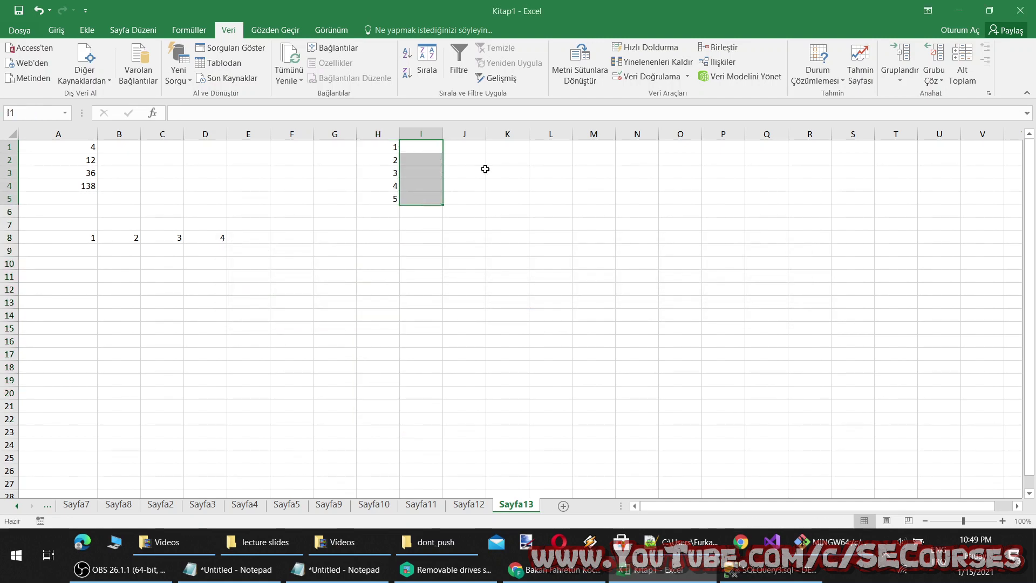
click(652, 48)
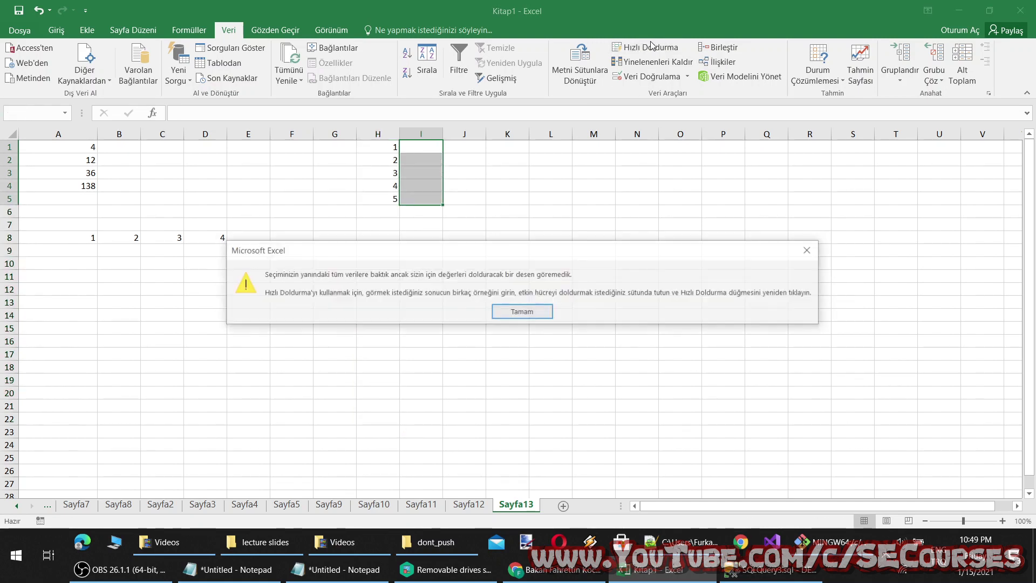
click(527, 315)
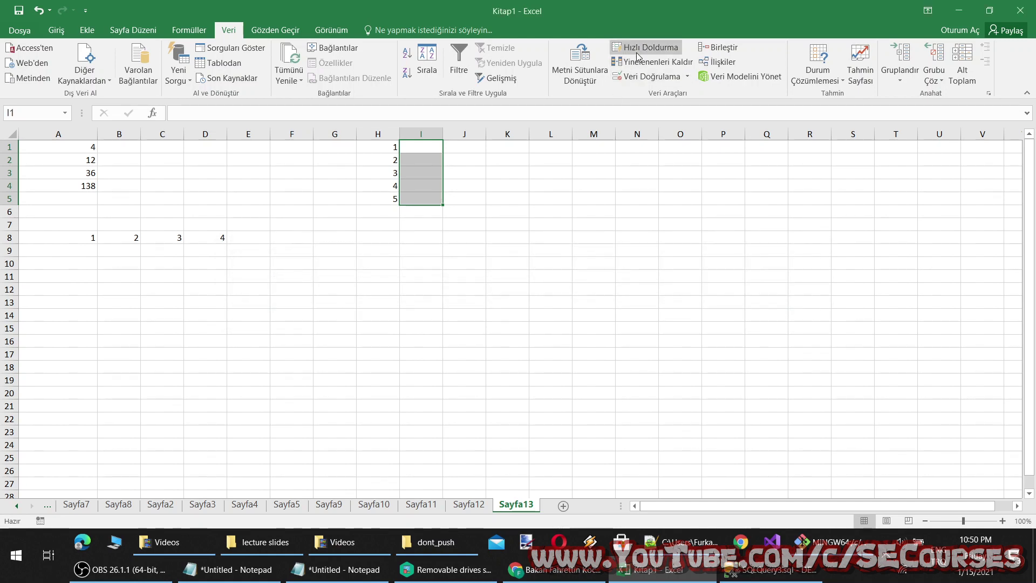
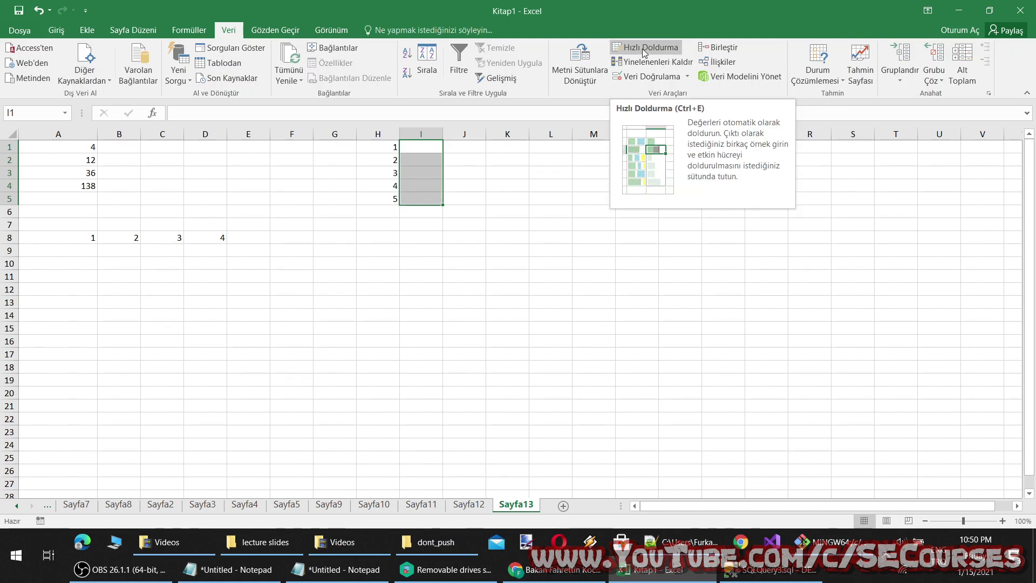
Step: Try to flash-fill column I beside the 1–5 values in column H
click(408, 148)
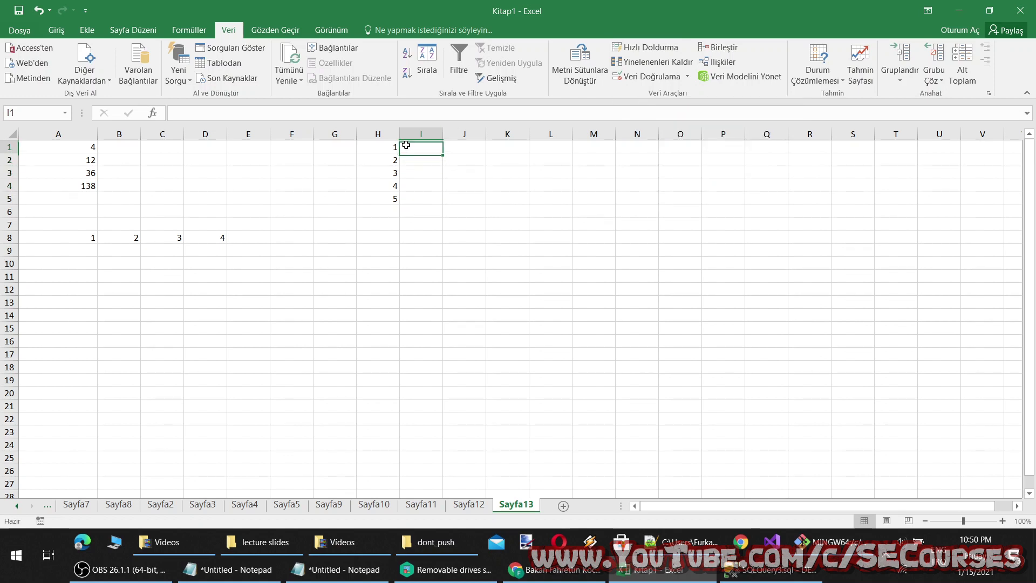
click(638, 45)
click(524, 314)
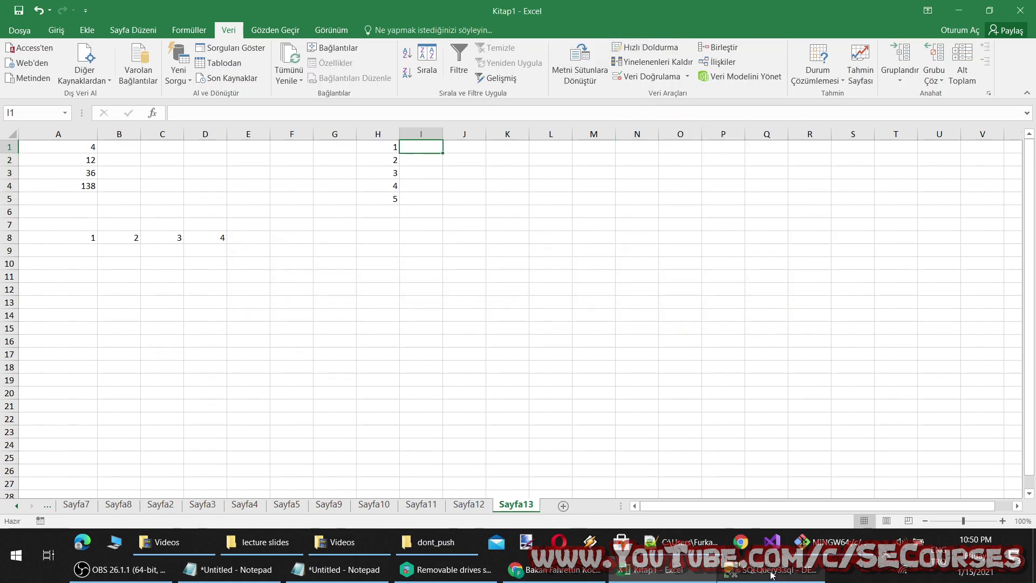
Step: Search Chrome for 'excel hızlı doldurma örnek' and open the Microsoft and PEAKUP results in background tabs
click(556, 569)
key(ctrl+t)
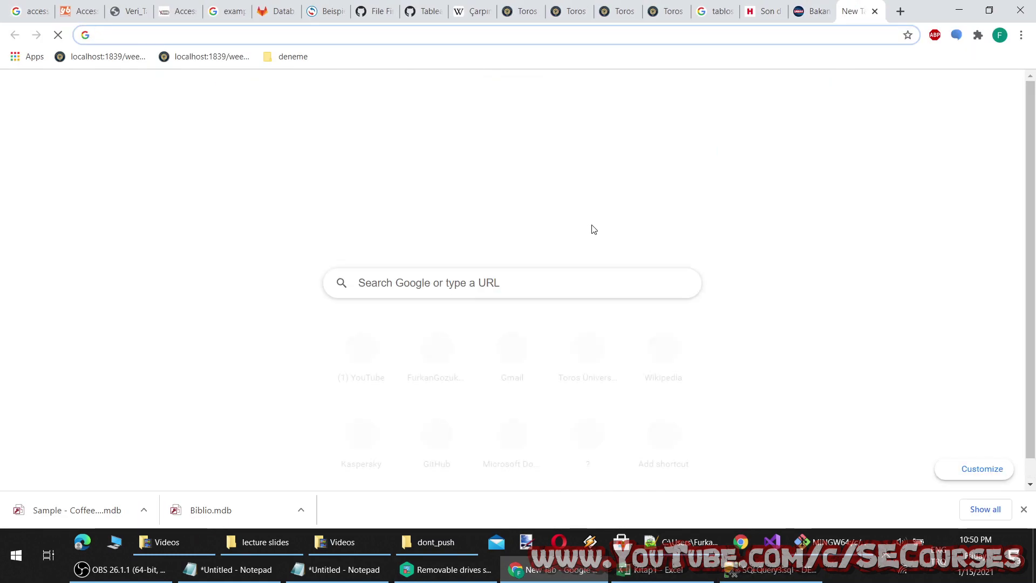
text(excel hızlı dold)
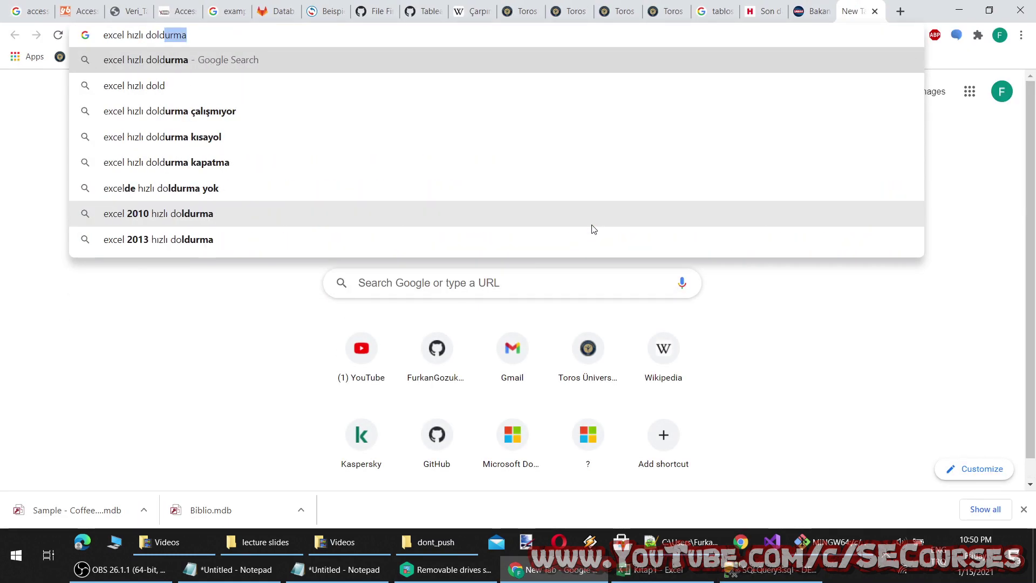
text(urma örnek)
key(Return)
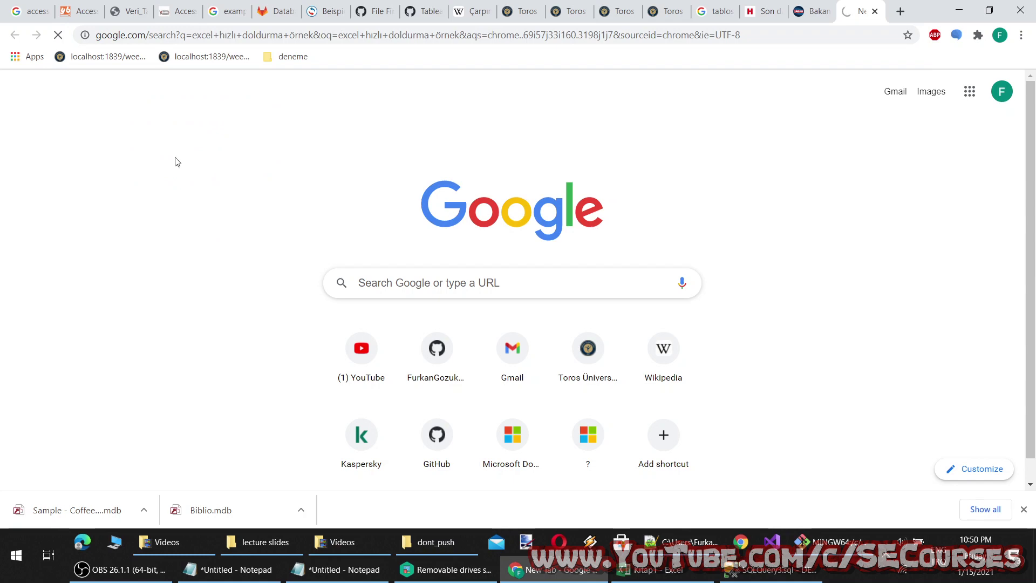
middle_click(210, 270)
scroll(468, 244, down, 5)
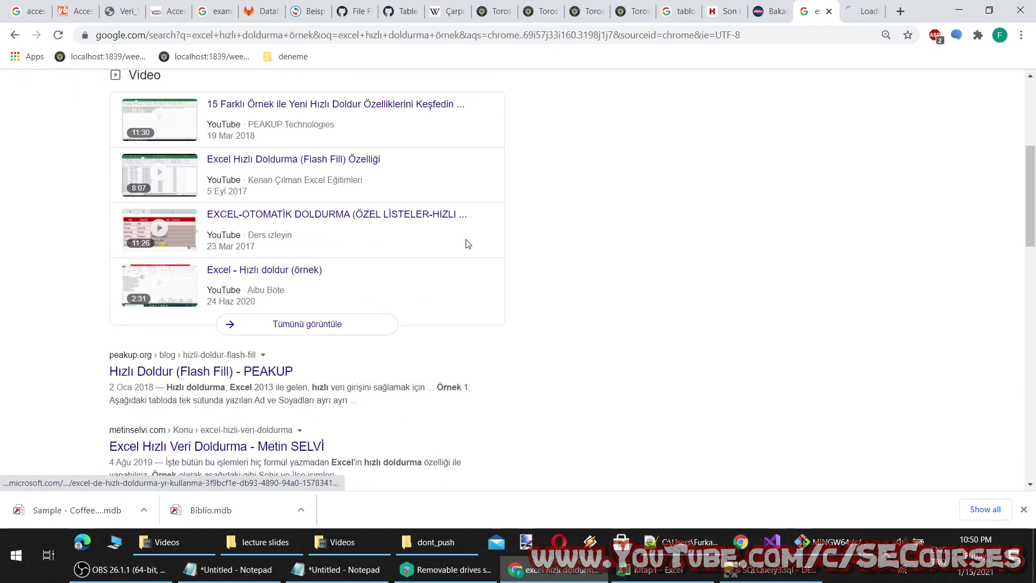
middle_click(232, 370)
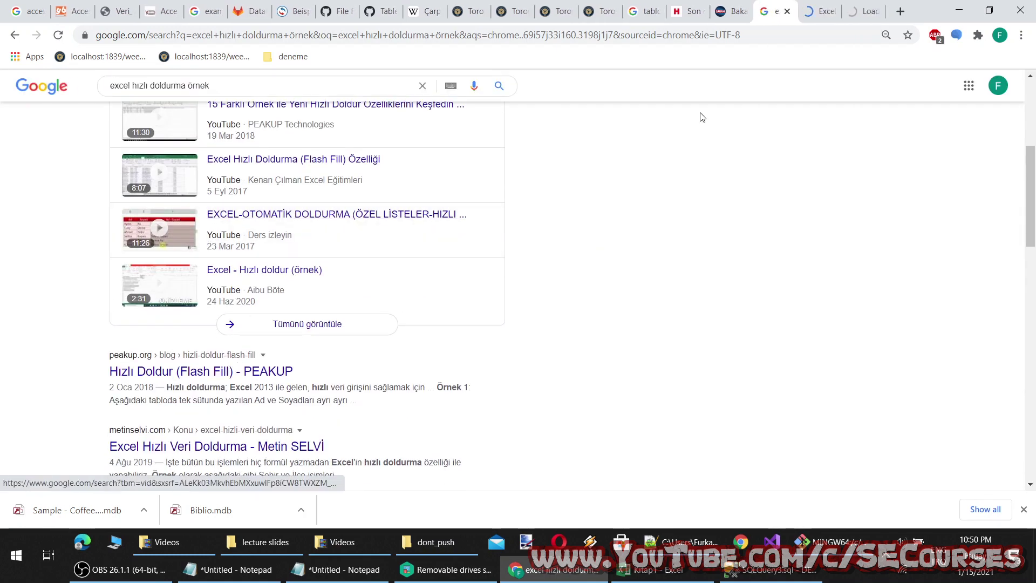
Step: Read the Microsoft Support Flash Fill article and play its demo video
click(818, 6)
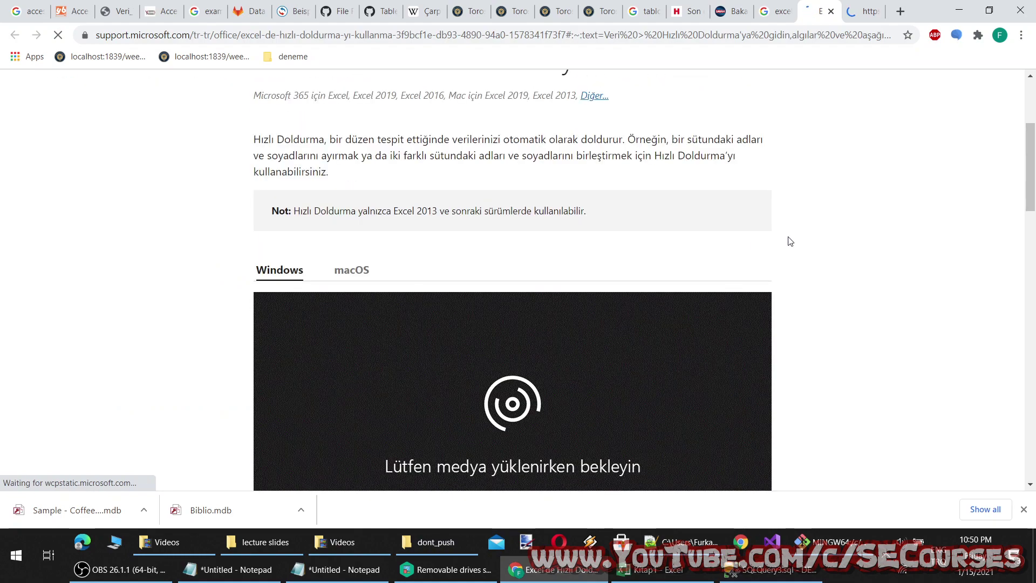
scroll(789, 241, down, 4)
scroll(223, 345, down, 5)
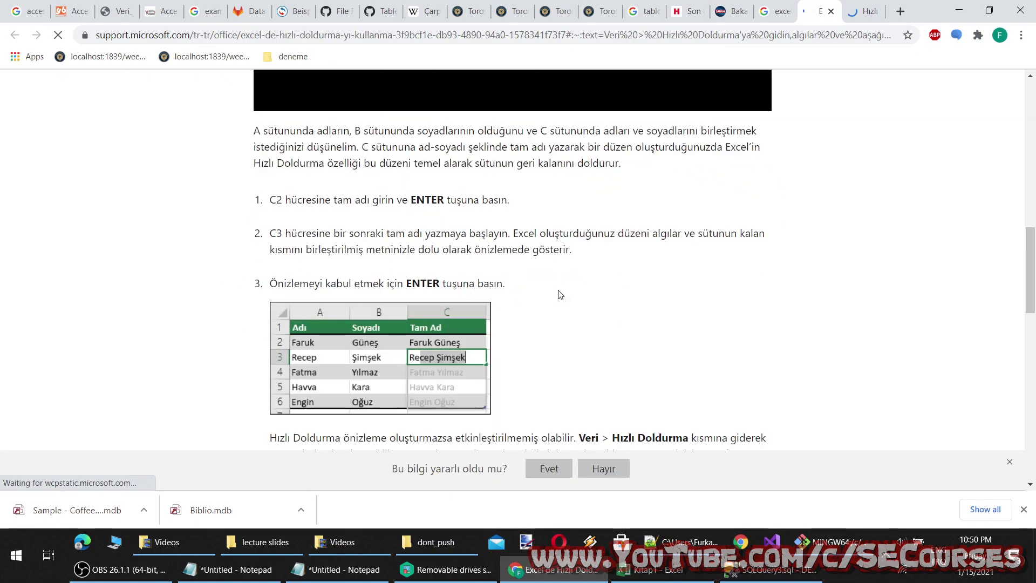
scroll(560, 295, down, 3)
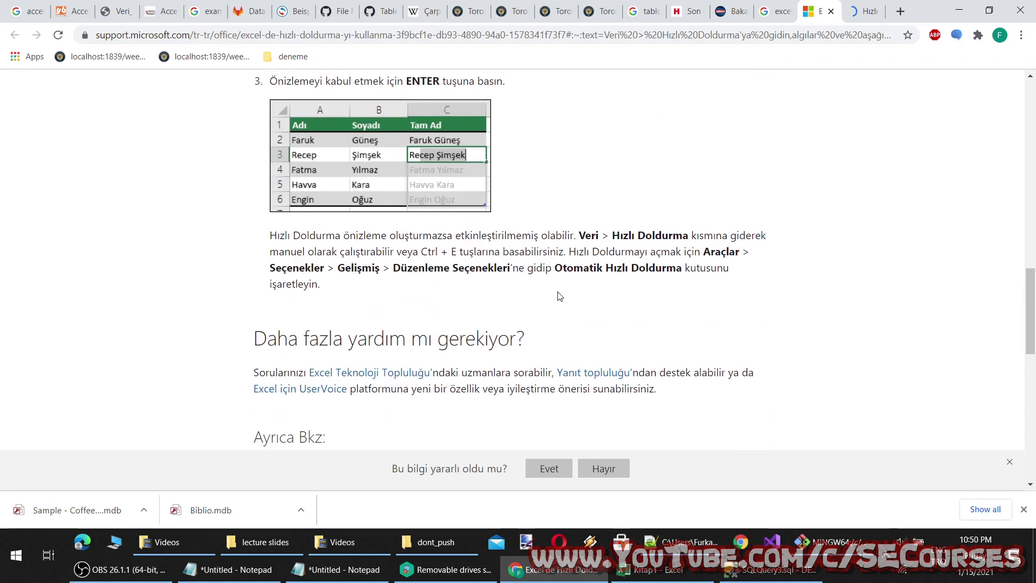
scroll(560, 295, down, 3)
scroll(558, 297, up, 1)
scroll(553, 303, up, 9)
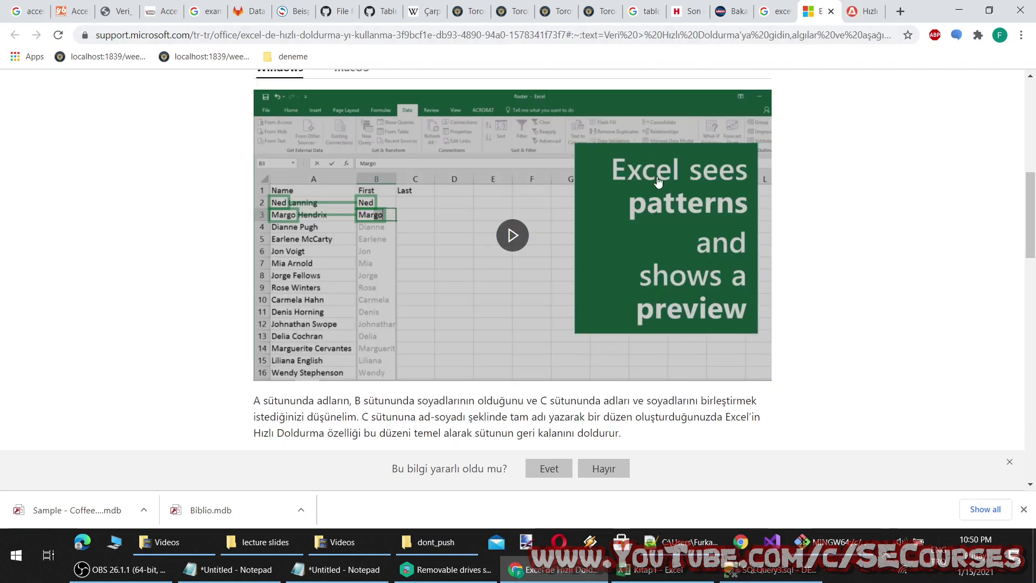
scroll(658, 182, up, 1)
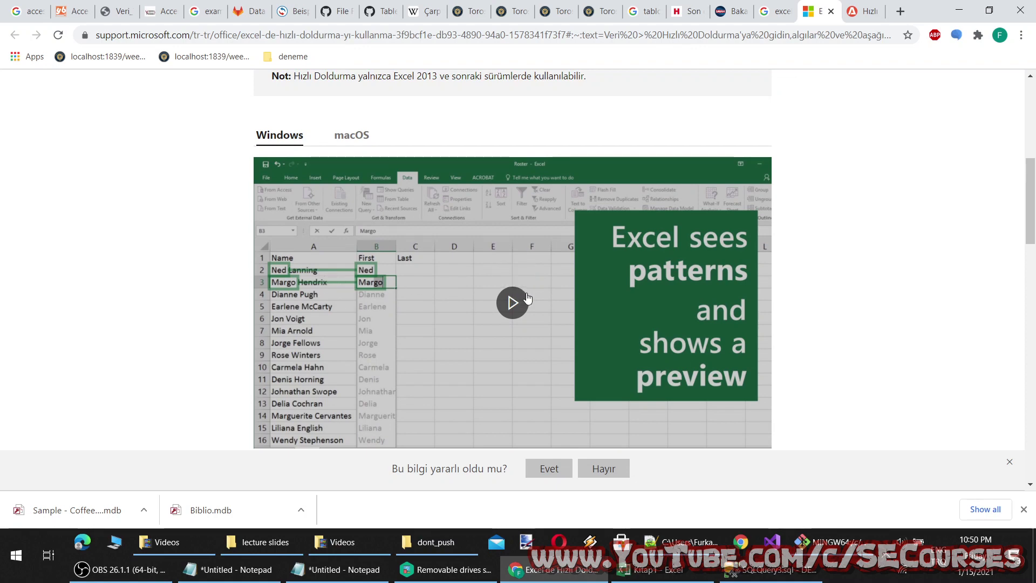
scroll(458, 292, up, 1)
scroll(458, 291, up, 2)
scroll(486, 227, down, 5)
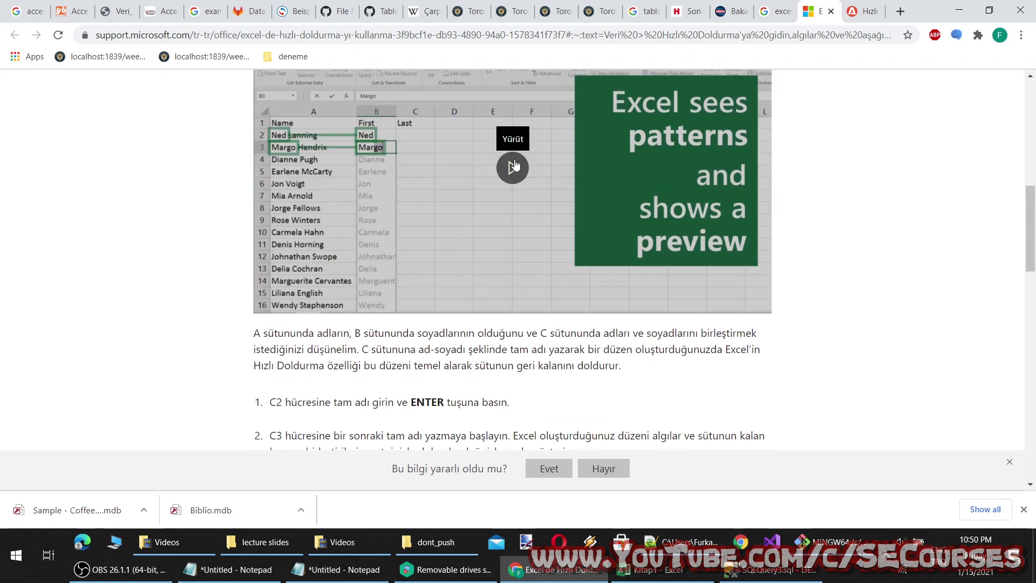
click(515, 167)
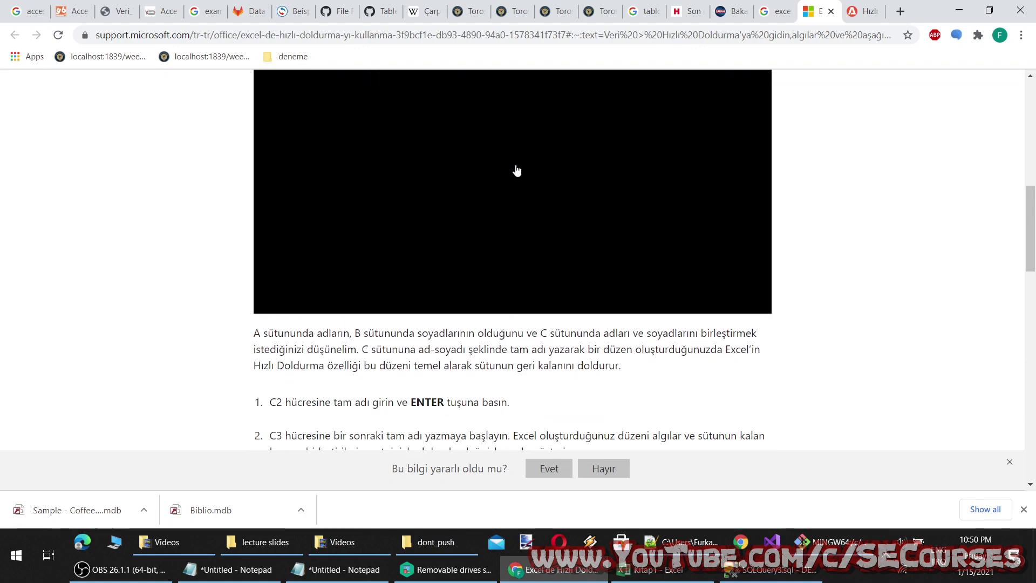
scroll(296, 308, up, 3)
Step: Close the Microsoft page, skim the PEAKUP Flash Fill article, and return to Excel
click(831, 10)
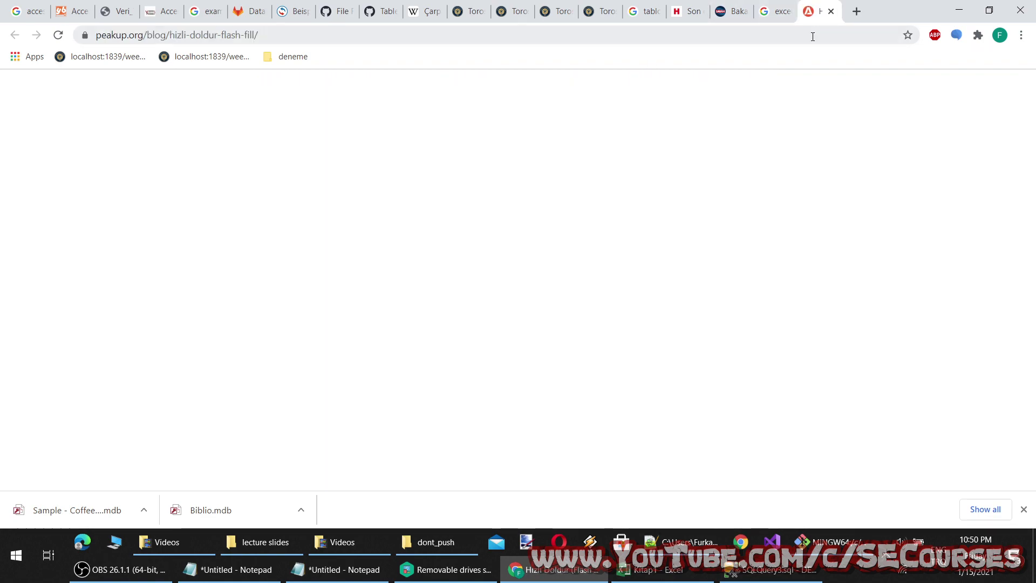
scroll(753, 196, down, 5)
scroll(619, 261, down, 8)
scroll(530, 265, up, 1)
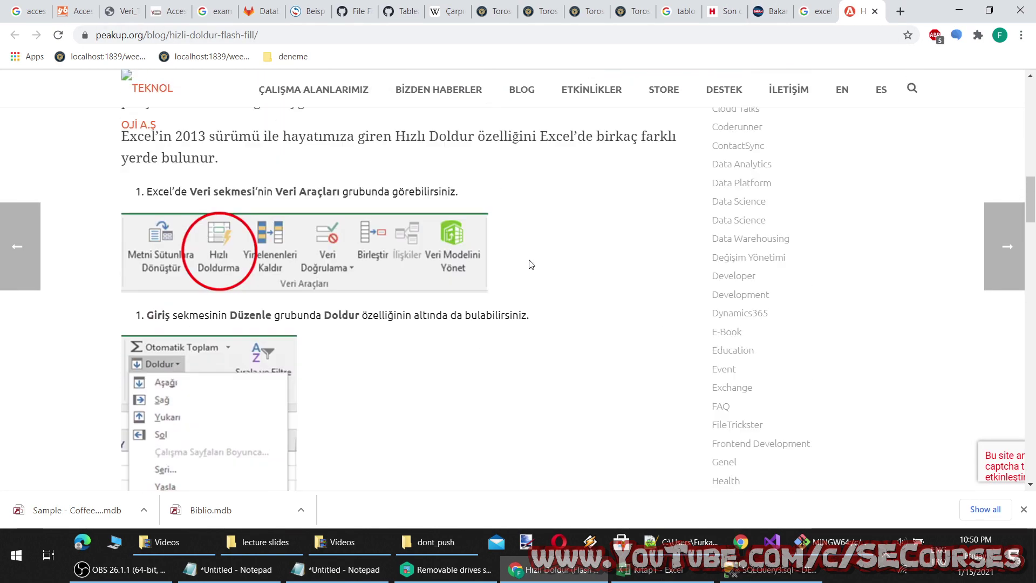
scroll(531, 264, up, 3)
scroll(518, 259, down, 12)
scroll(510, 257, up, 3)
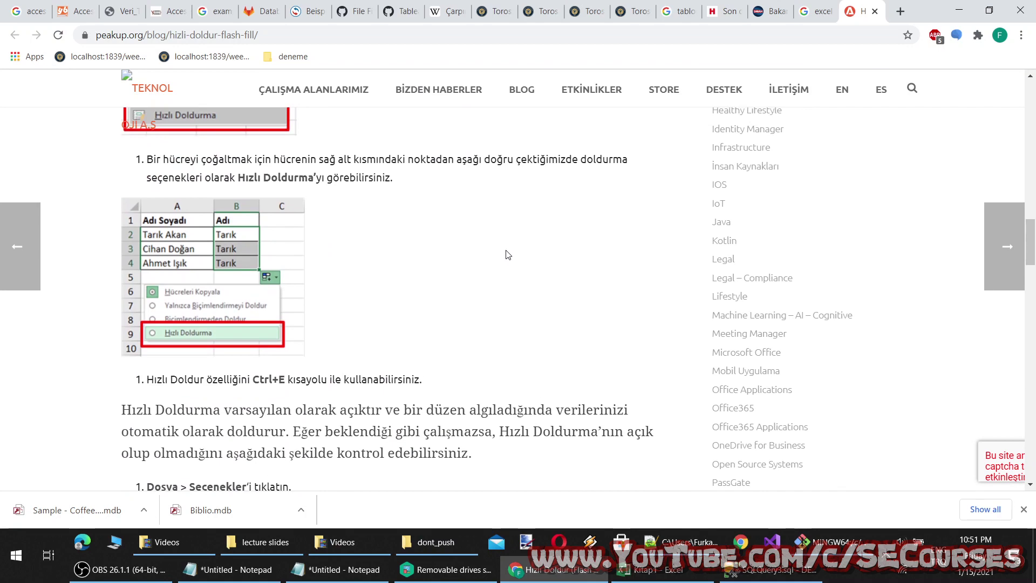
scroll(467, 324, down, 3)
scroll(469, 326, down, 4)
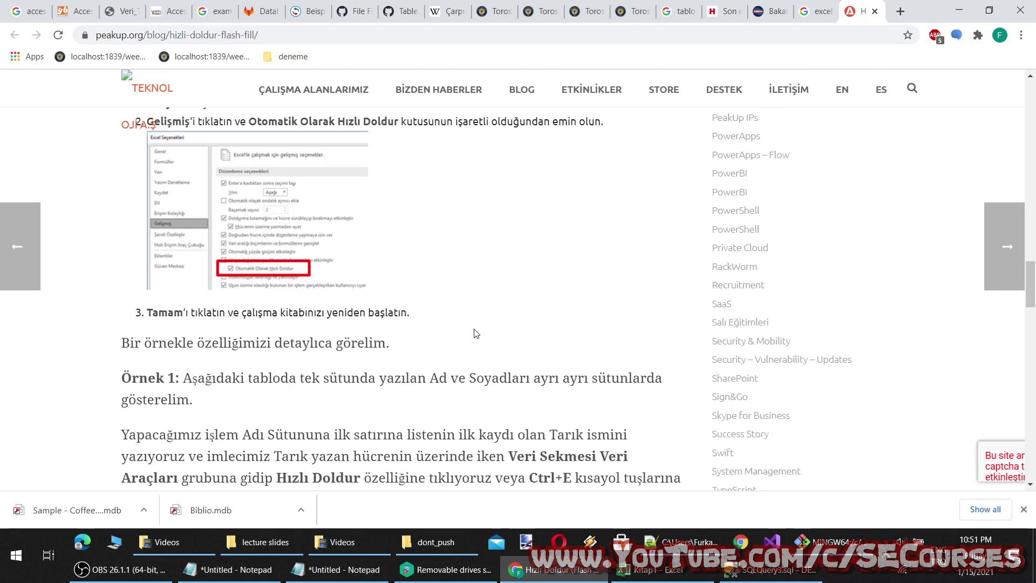
click(658, 570)
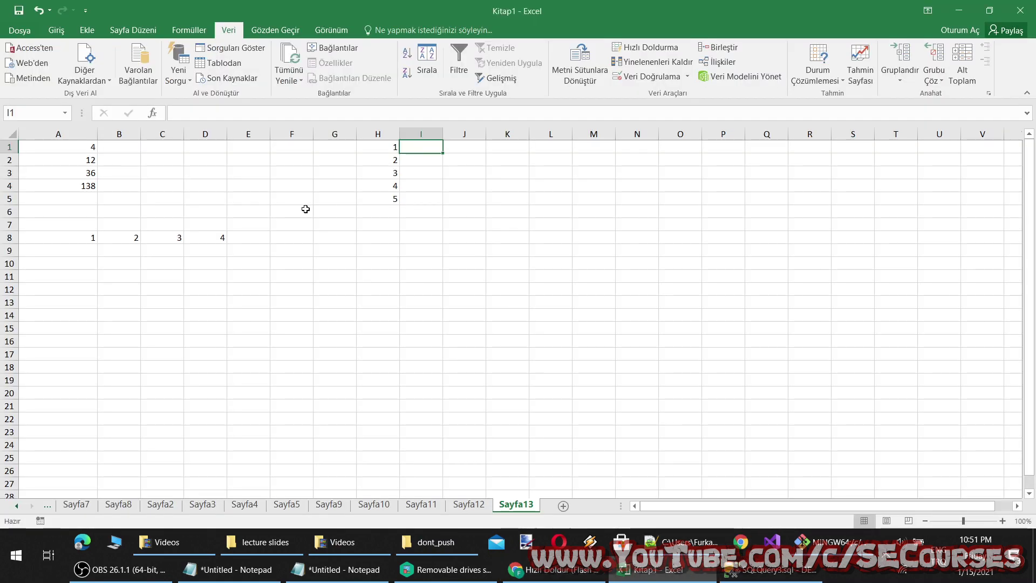
Step: Add a new sheet, widen columns A and B, and enter 1x2, 2x4, 3x6 in column A
click(563, 505)
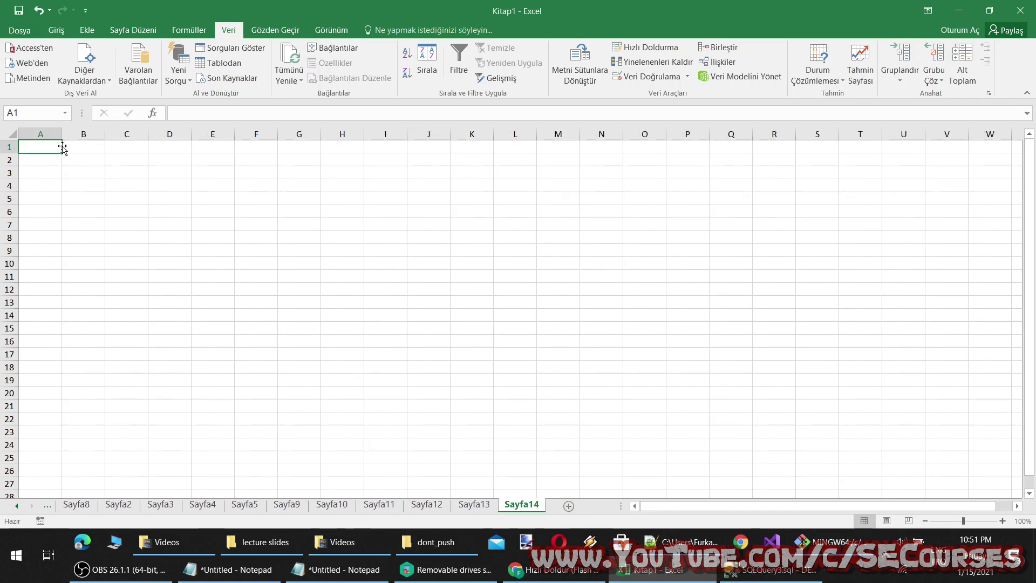
drag(61, 133, 144, 134)
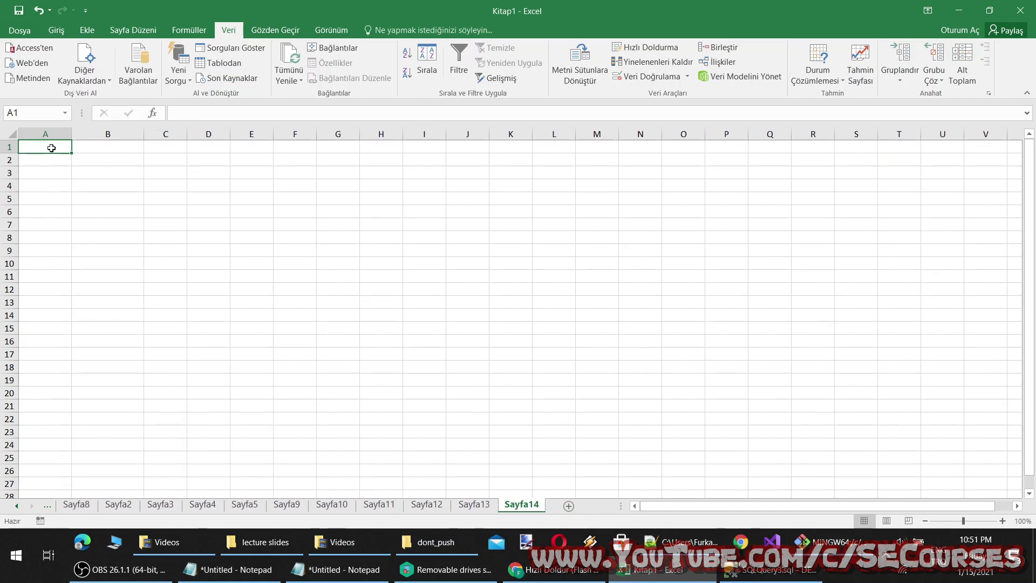
drag(69, 139, 85, 139)
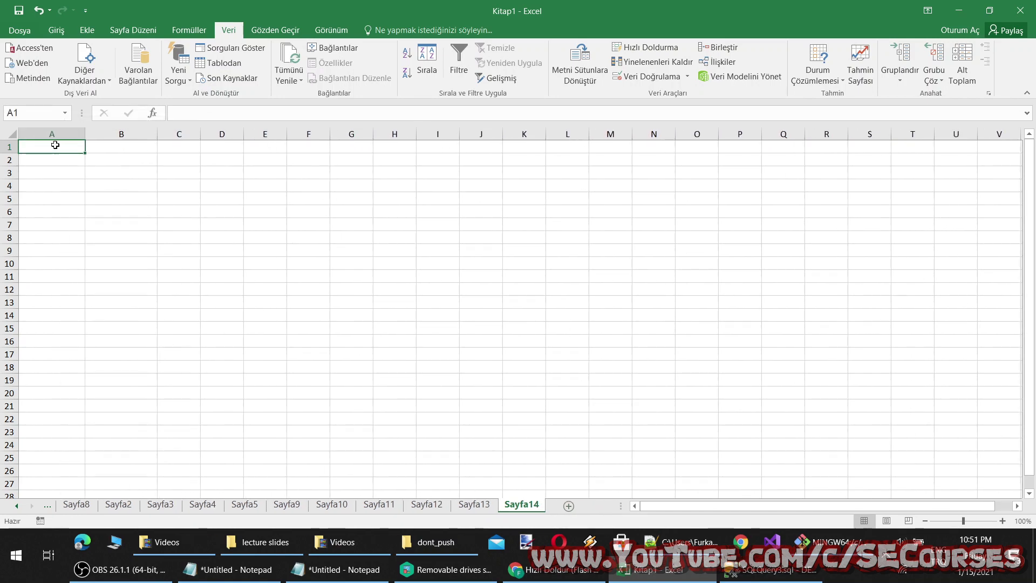
text(1x2)
key(Return)
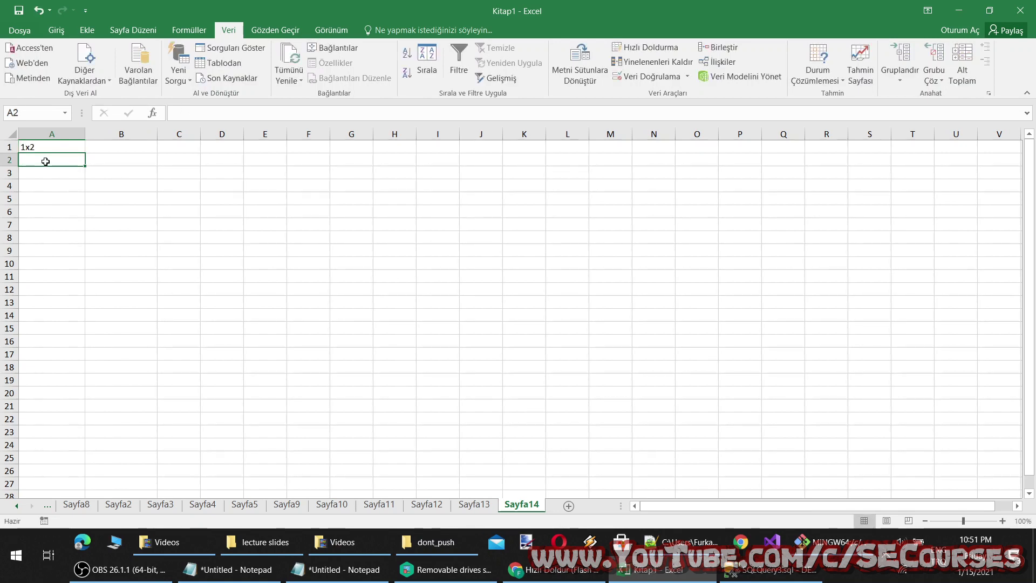
text(2x4)
key(Return)
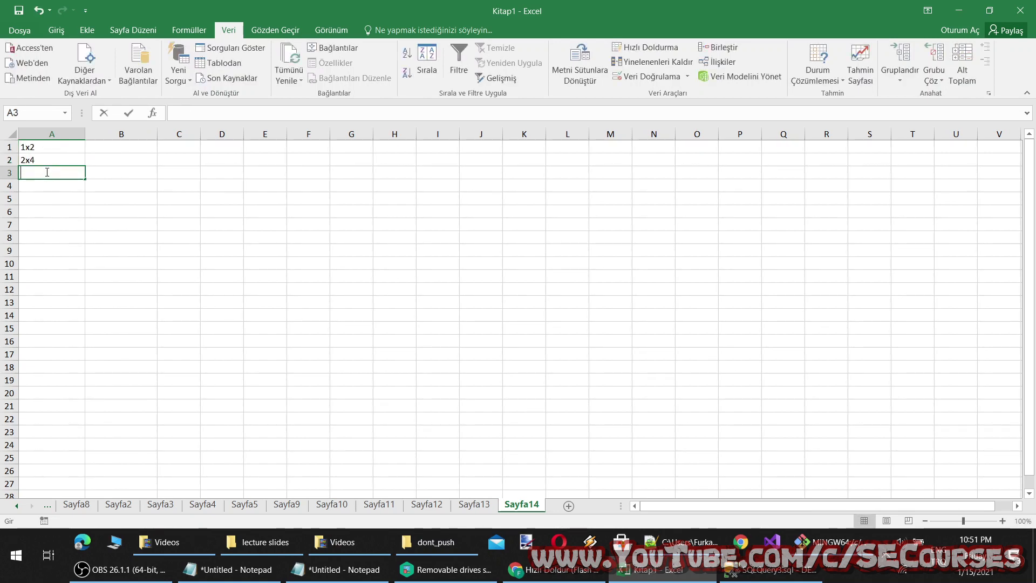
text(3x)
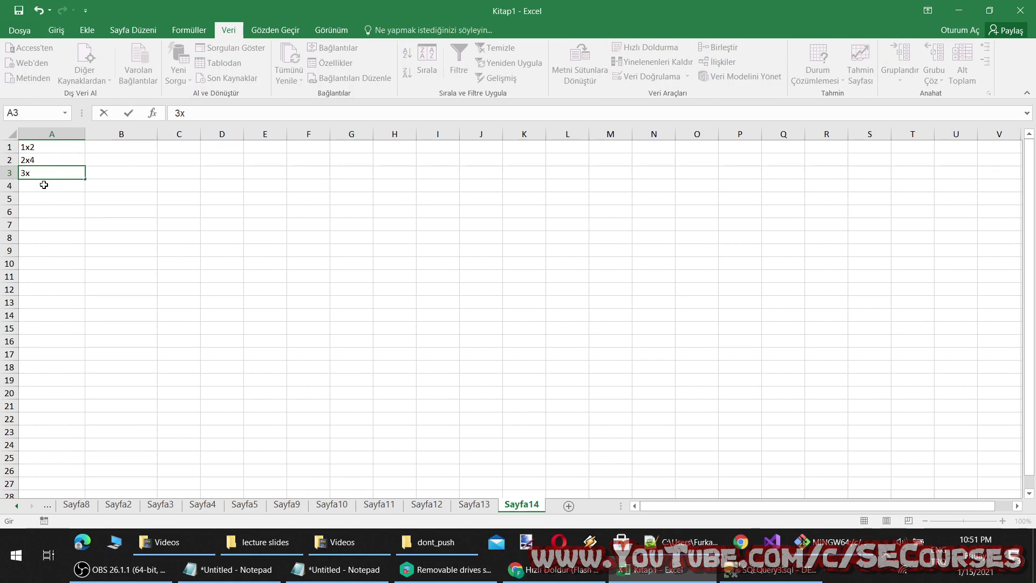
text(6)
Step: Enter the example values 1 and 2 in cells B1 and B2
click(108, 147)
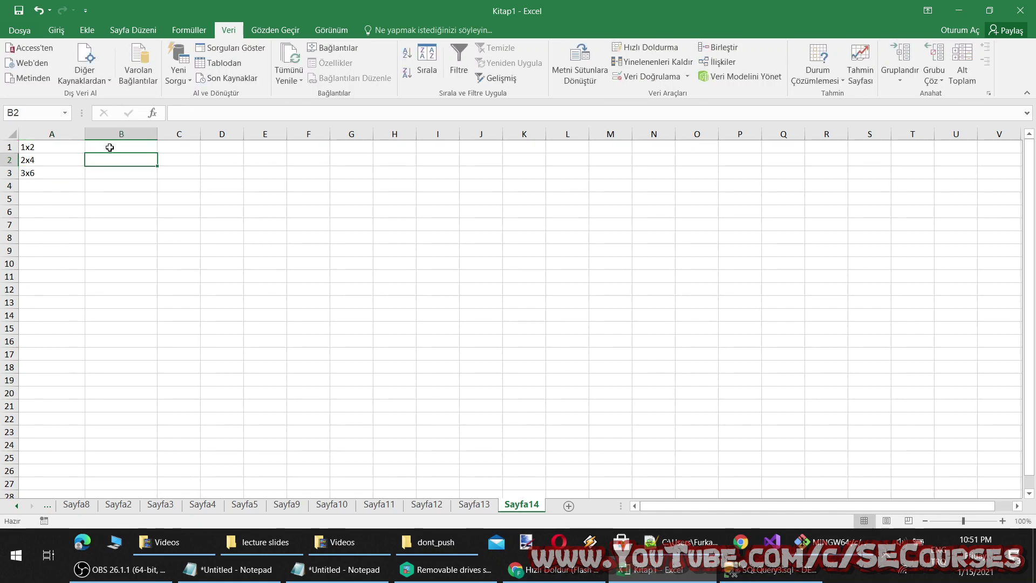
text(1)
key(Return)
text(2)
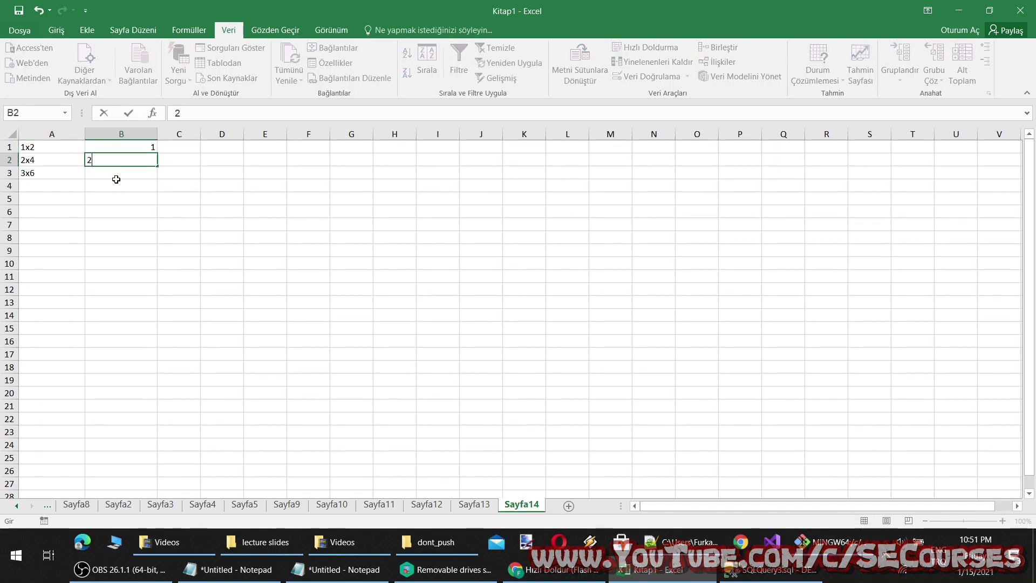
key(Return)
Step: Flash-fill B3 with 3 from the Data tab, then deselect the cells
click(652, 62)
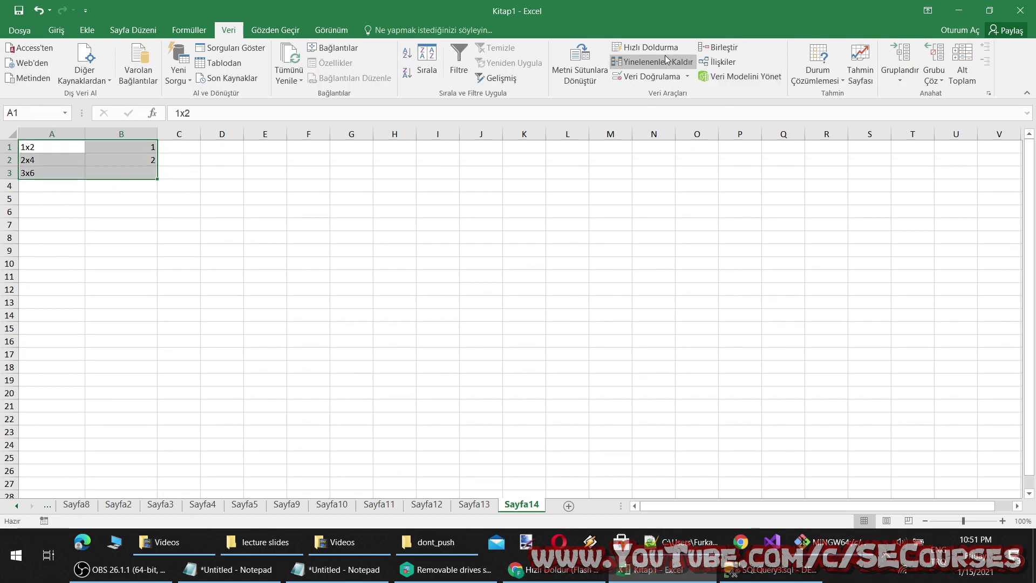
click(117, 175)
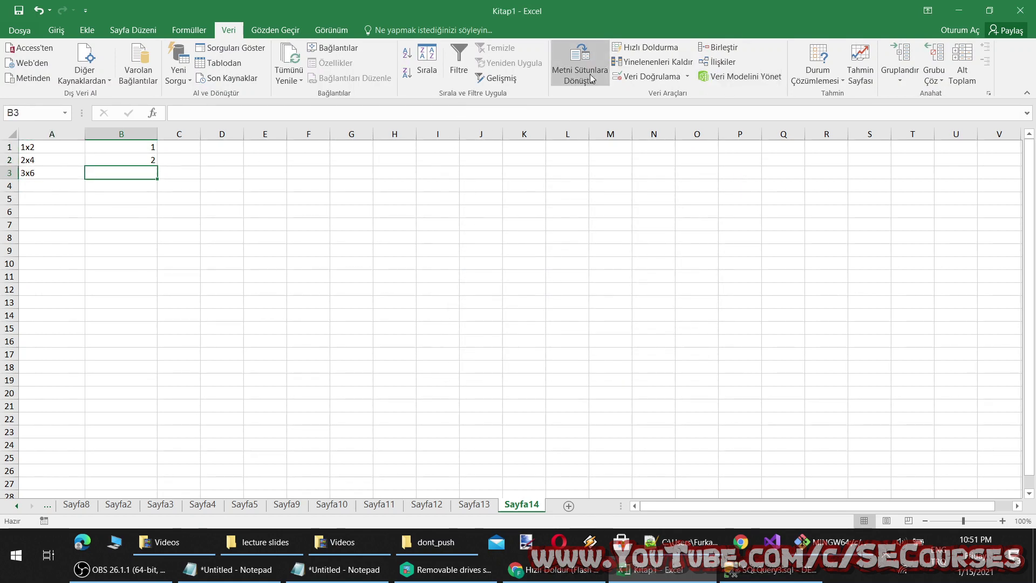
click(645, 47)
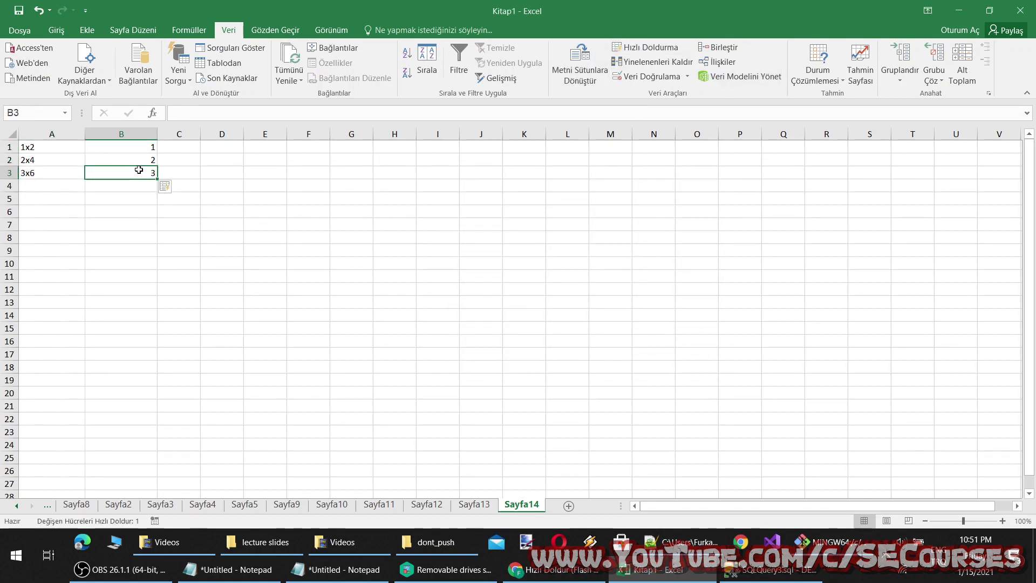
click(246, 265)
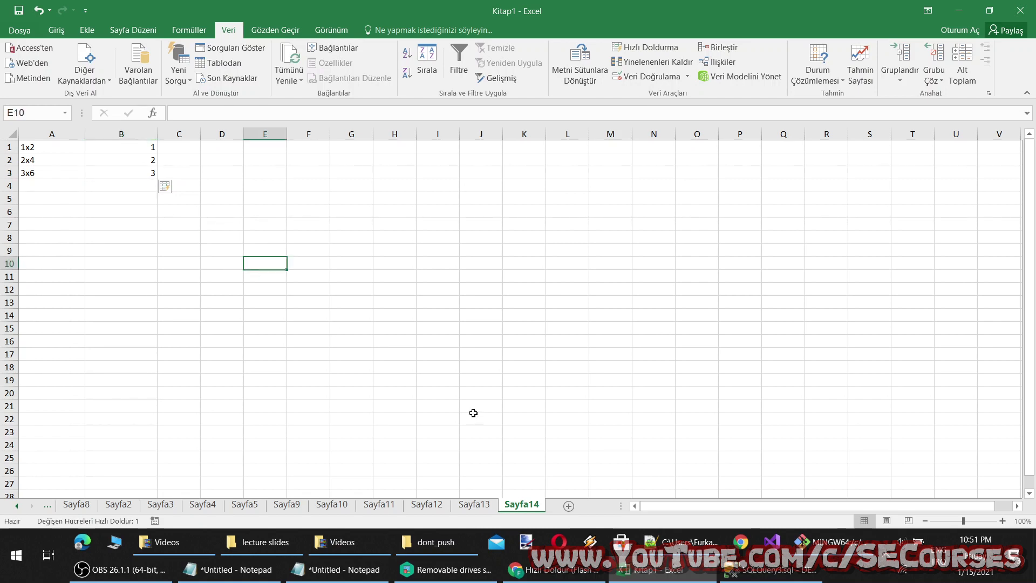
click(366, 181)
click(372, 163)
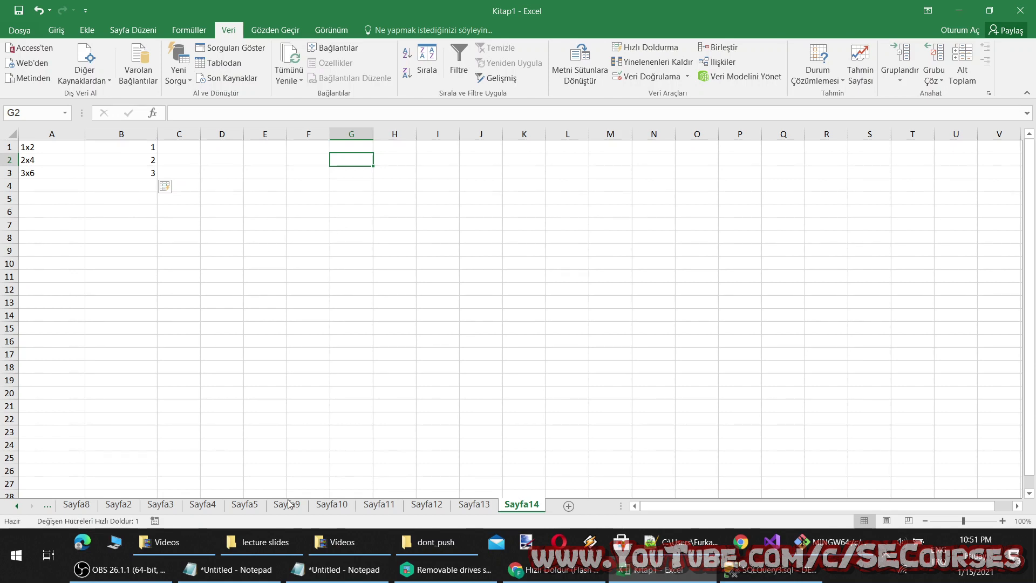
Step: Add sheet Sayfa15 and enter 1, 1, 1, 2, 3, 4, 4, 5, 6 down column A
click(568, 506)
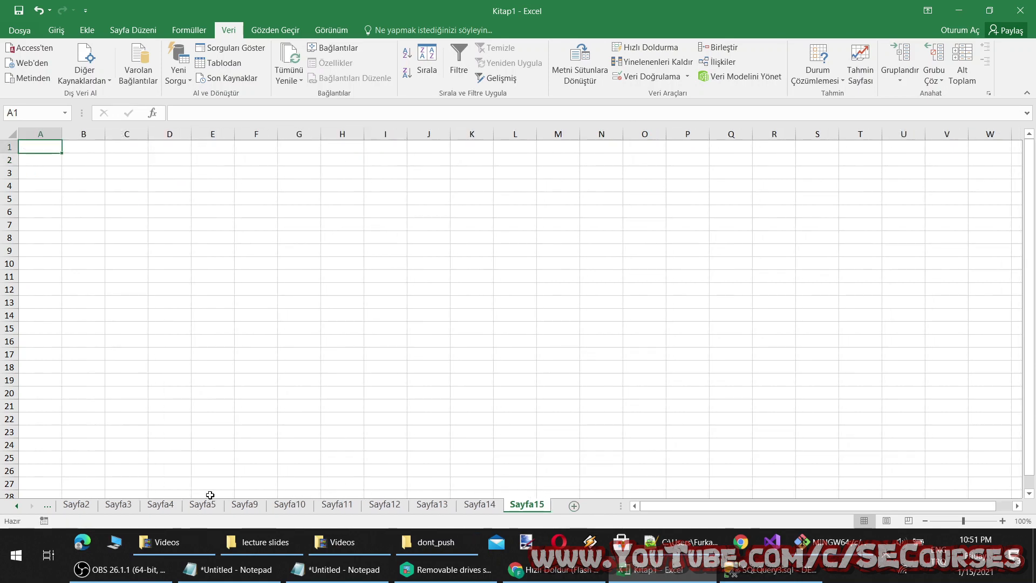
text(12)
key(BackSpace)
key(Return)
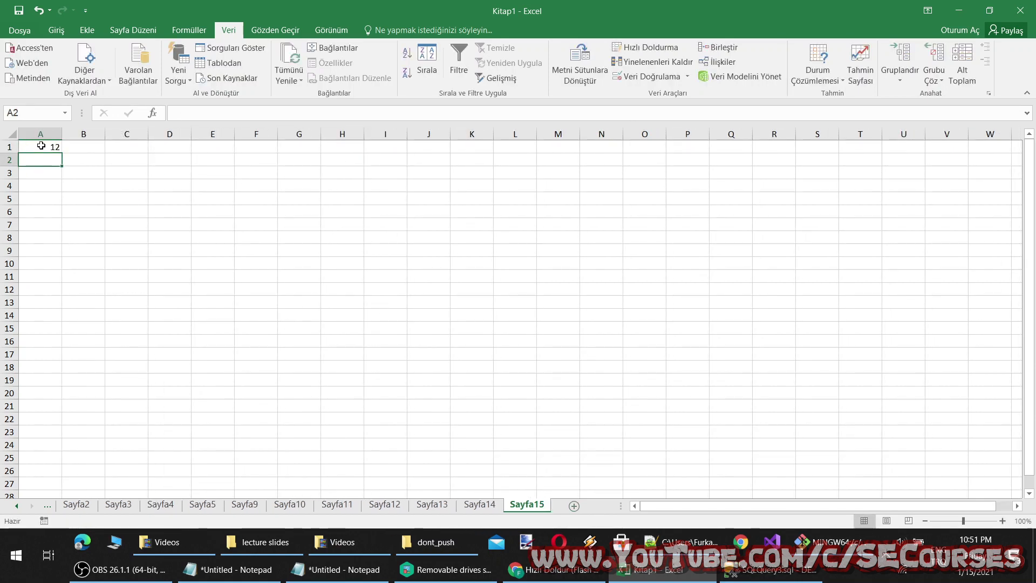
text(1)
key(Return)
text(1)
key(Return)
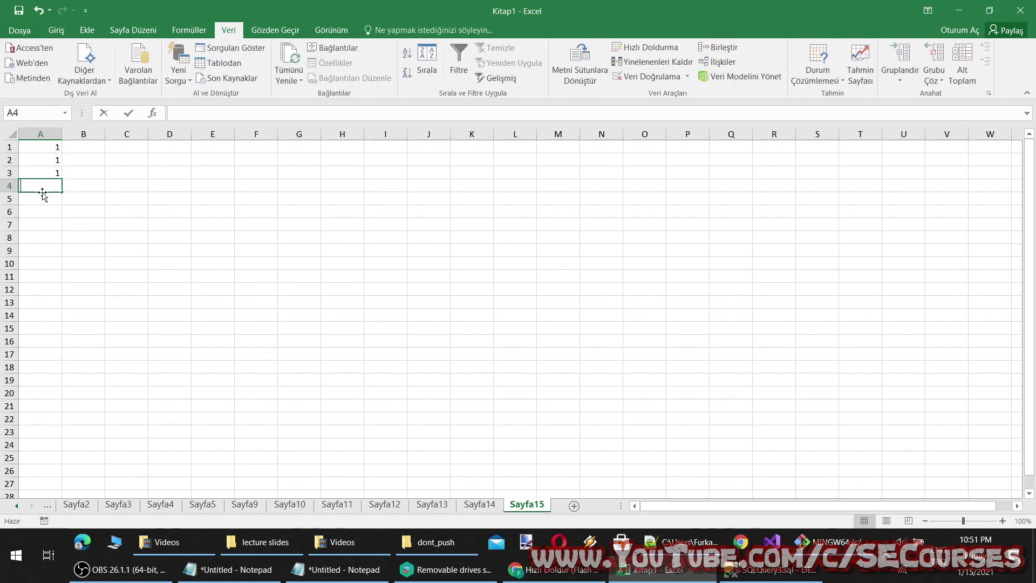
text(2 3 4)
key(Return)
text(4)
key(Return)
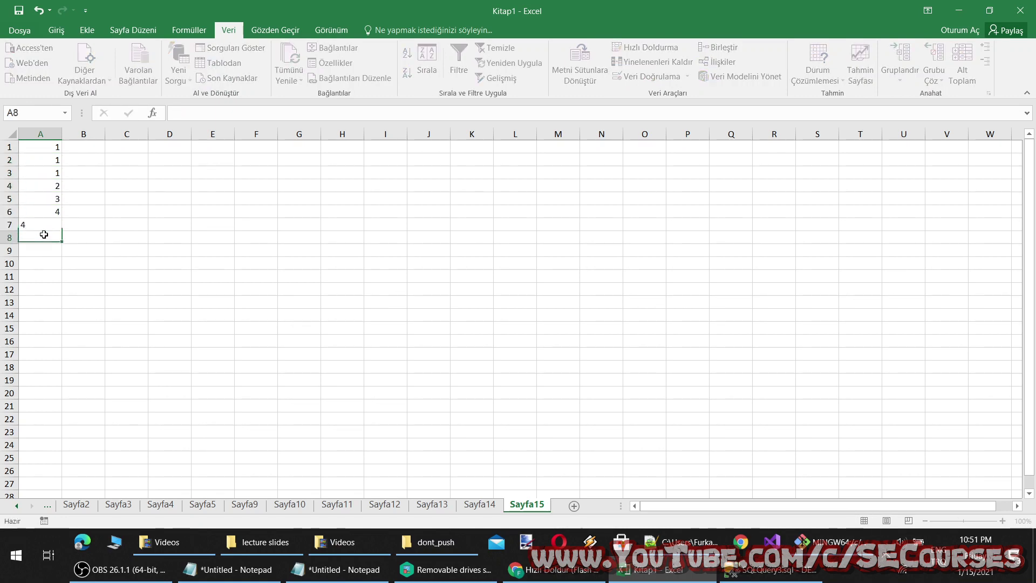
text(5)
key(Return)
click(40, 258)
click(41, 250)
text(6)
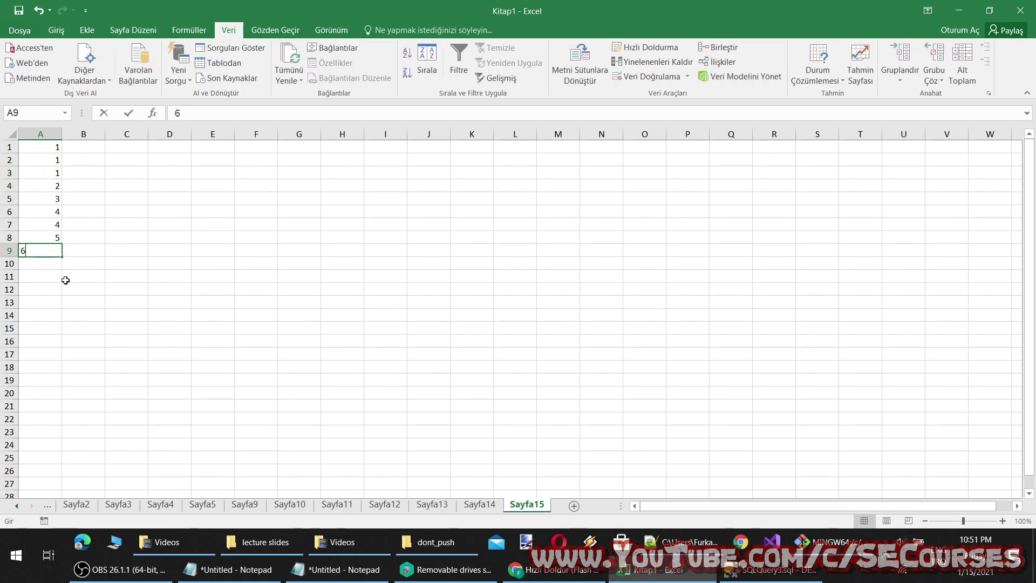
key(Return)
Step: Remove the duplicates from the column A list so only 1 through 6 remain
drag(46, 148, 43, 291)
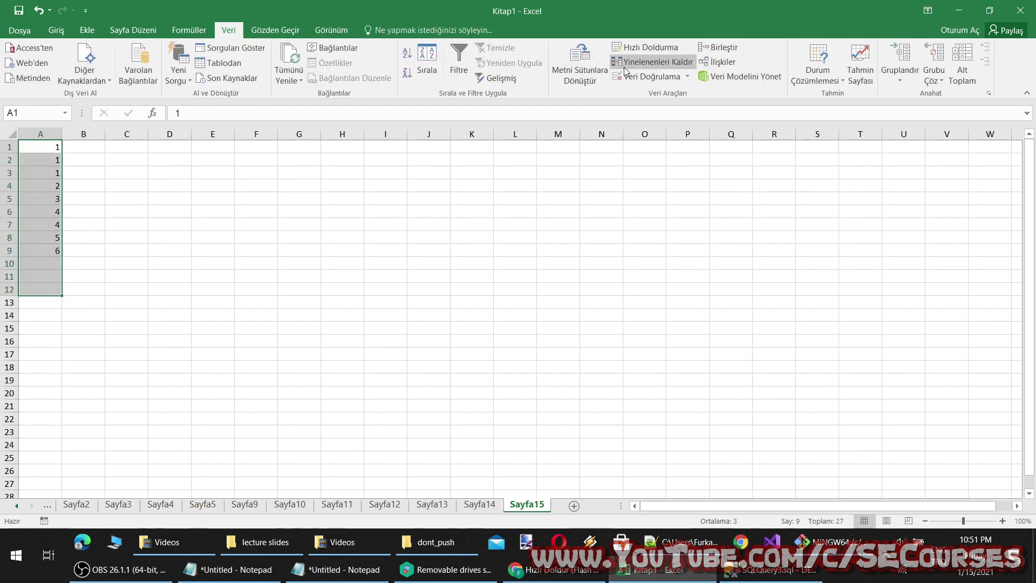
click(652, 61)
click(637, 358)
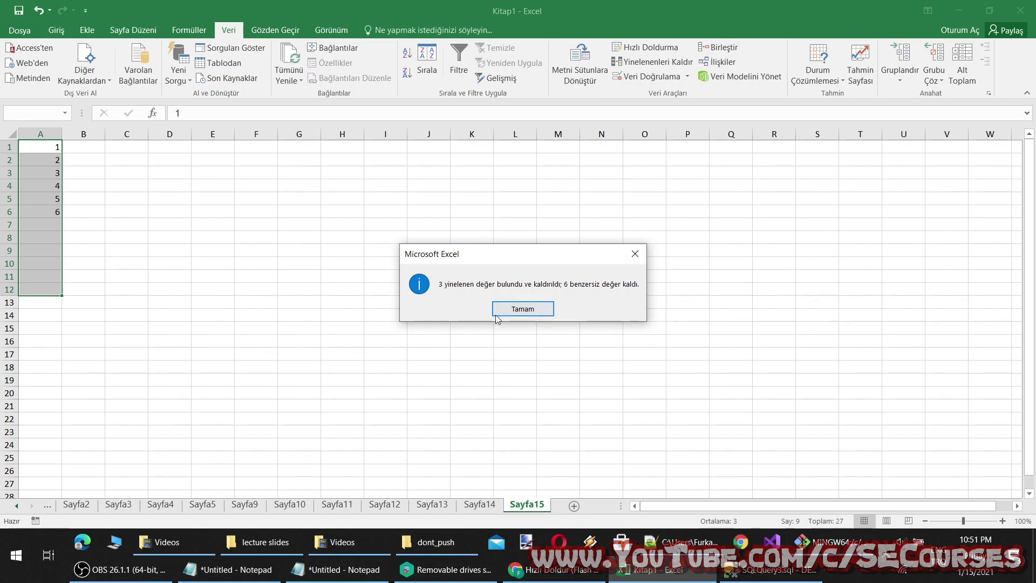
click(512, 313)
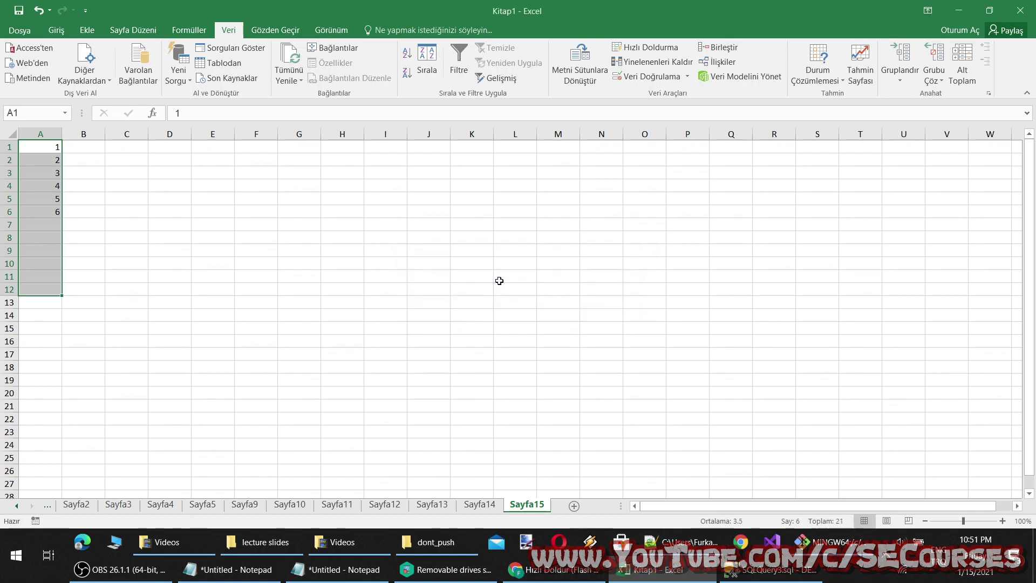
click(428, 224)
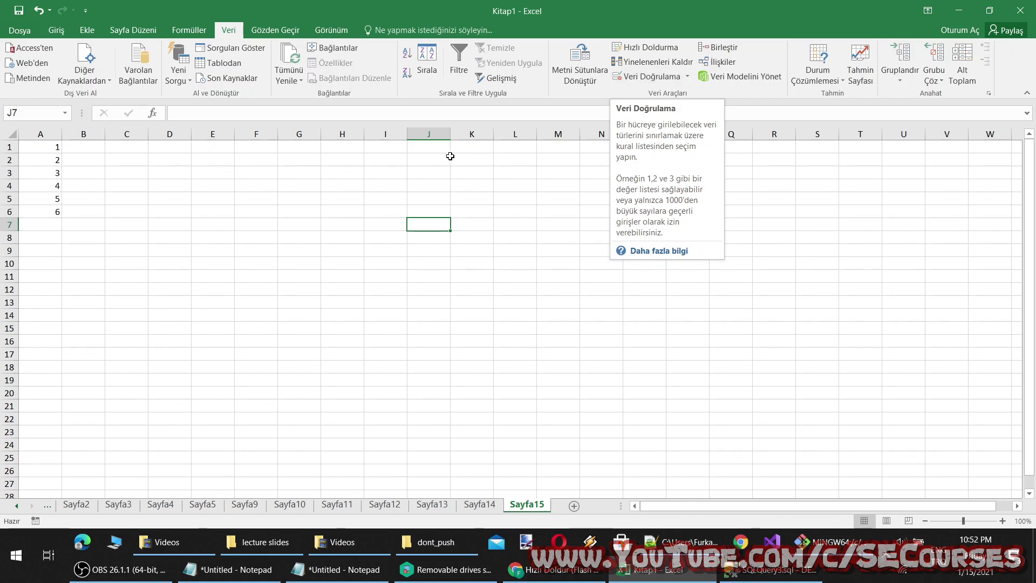
Step: Select cell J3 and open its Data Validation settings
click(429, 173)
click(426, 161)
click(429, 172)
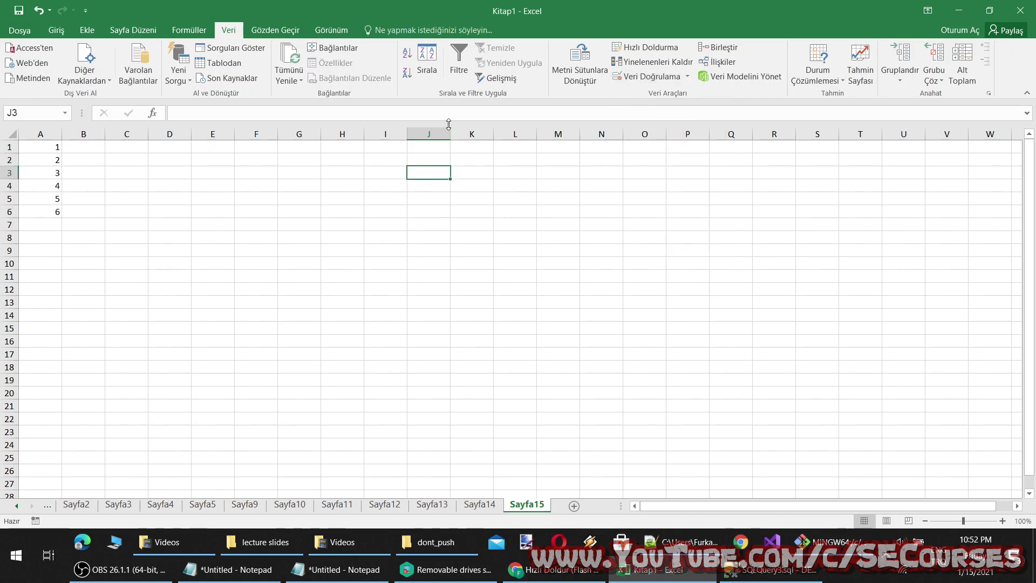
right_click(439, 174)
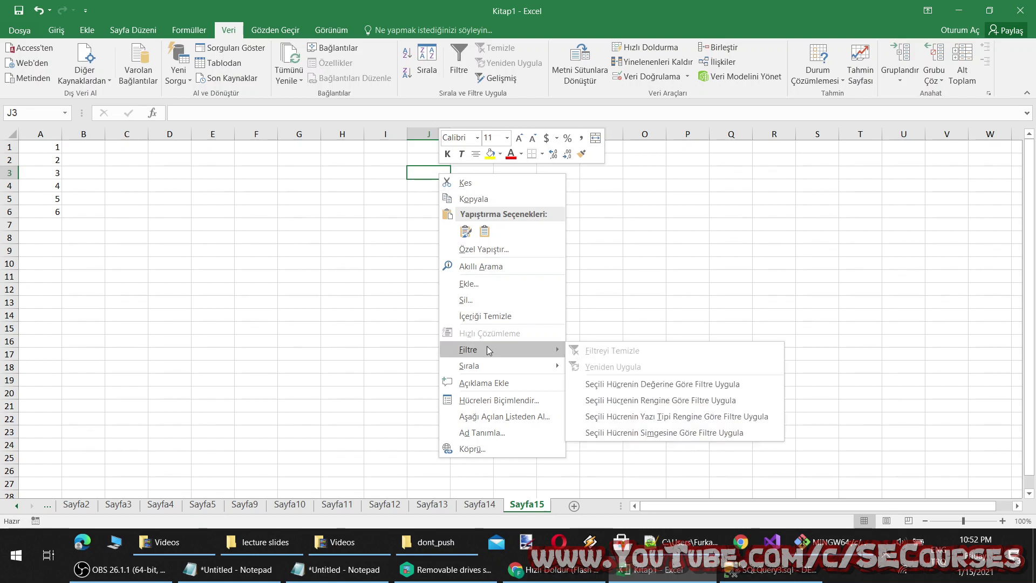
mouse_move(469, 366)
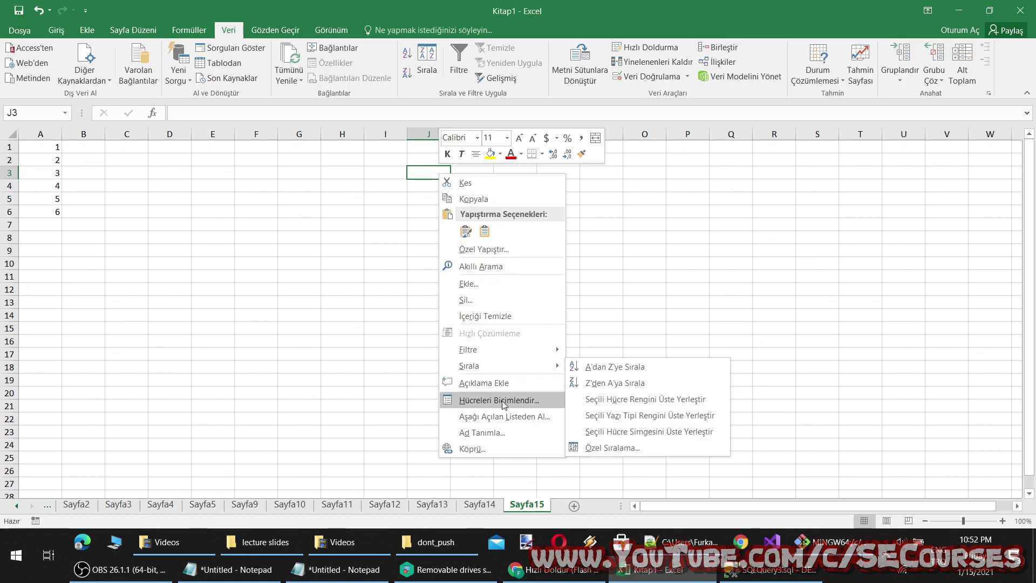
click(652, 76)
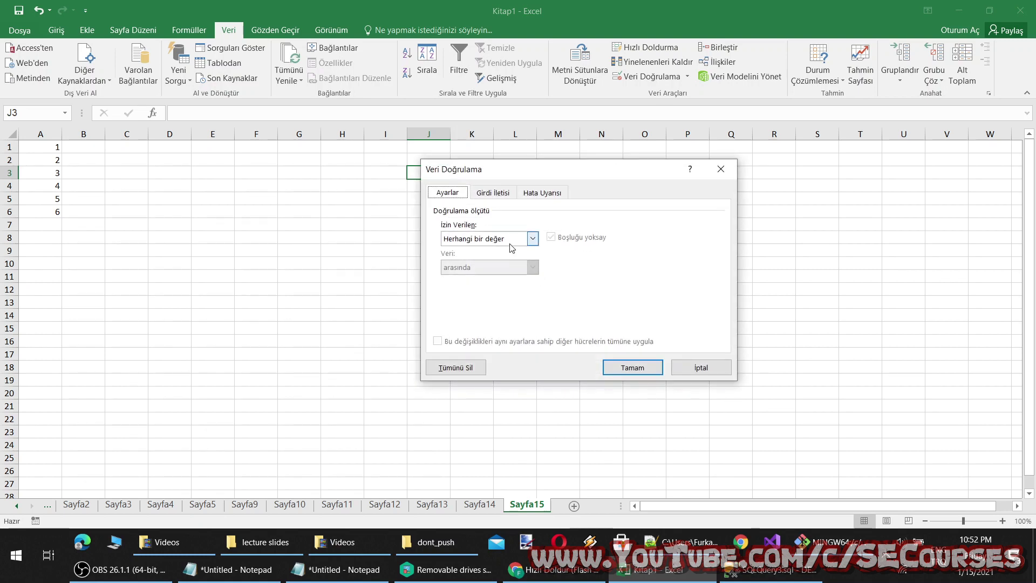
click(509, 243)
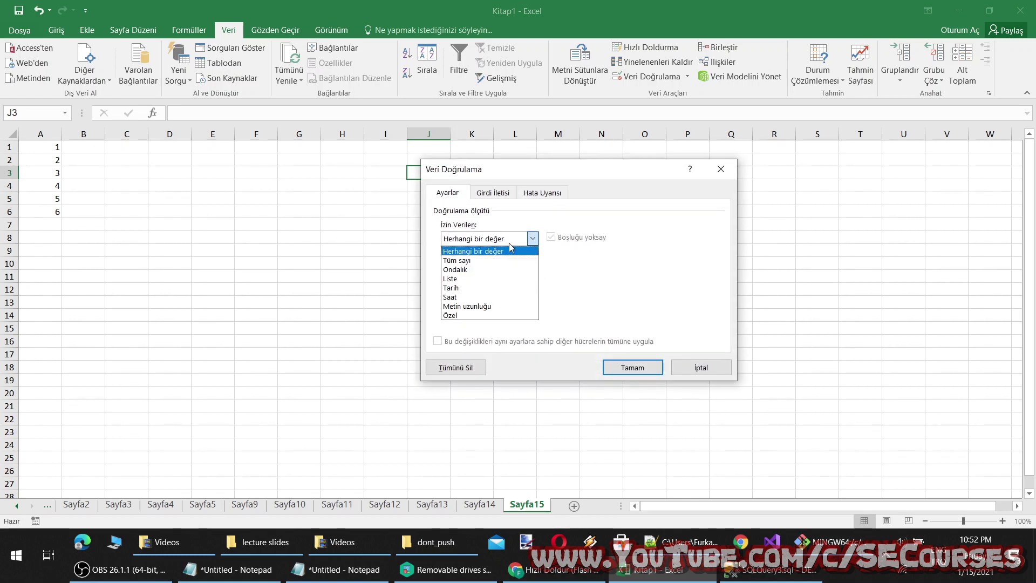
click(509, 243)
click(493, 192)
click(458, 194)
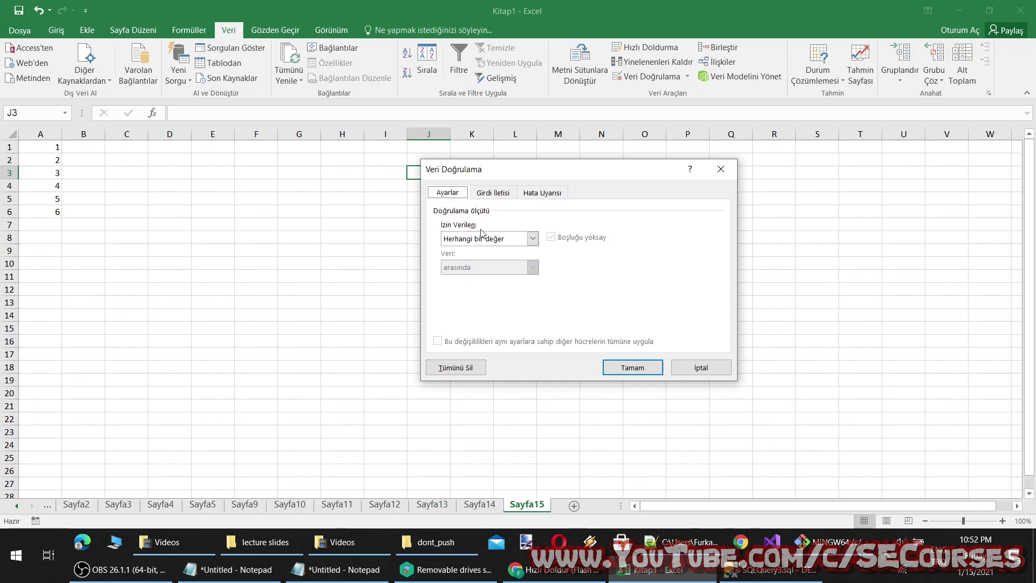
Step: Set the rule to allow whole numbers between, with minimum 45
click(493, 238)
click(492, 270)
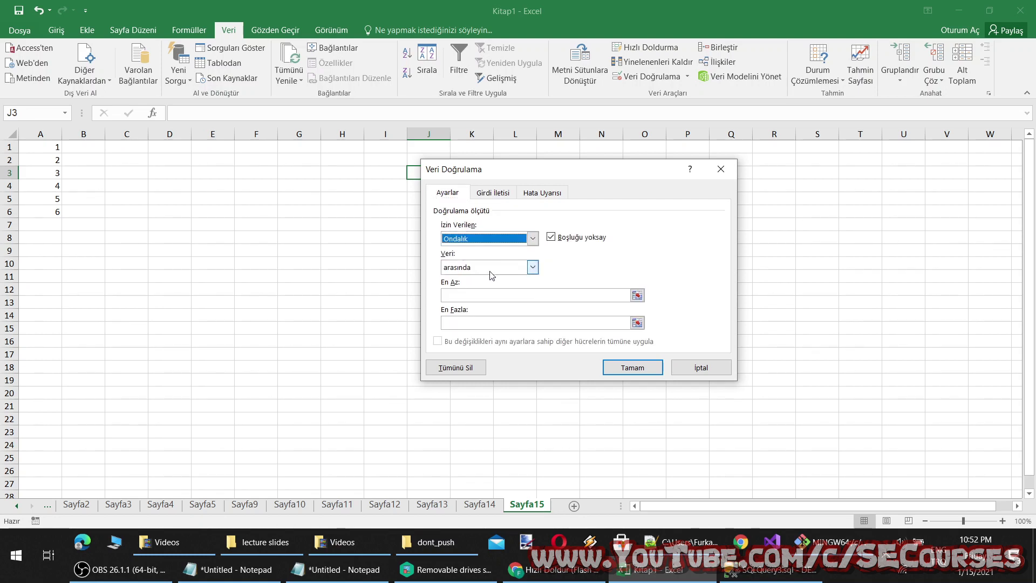
click(498, 242)
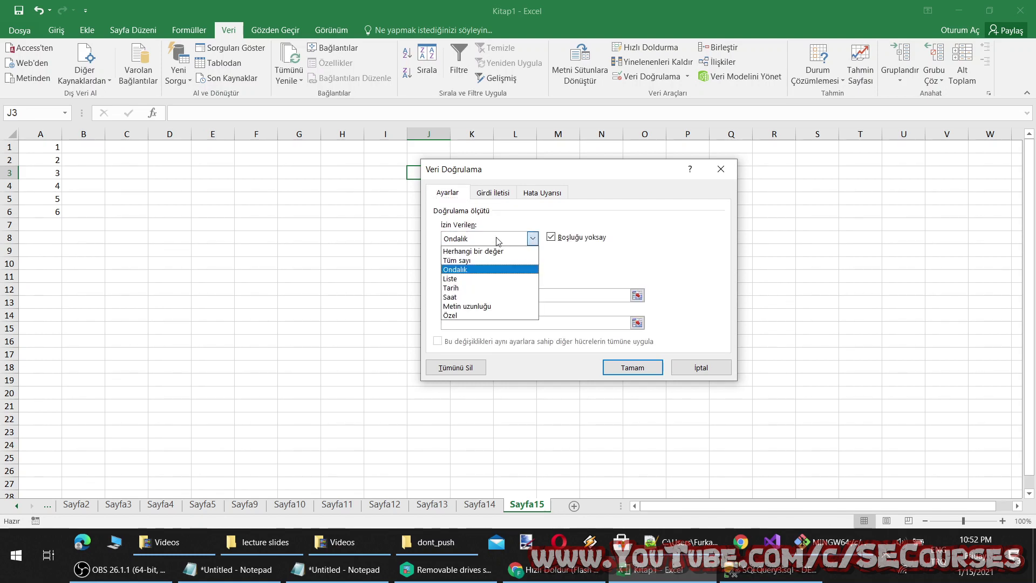
click(487, 260)
click(485, 269)
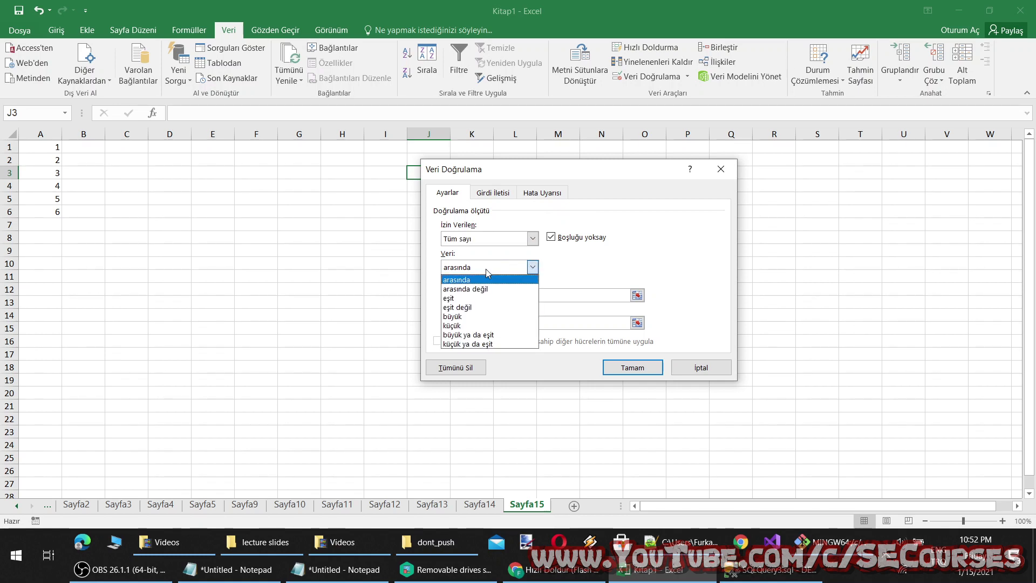
click(485, 279)
click(479, 293)
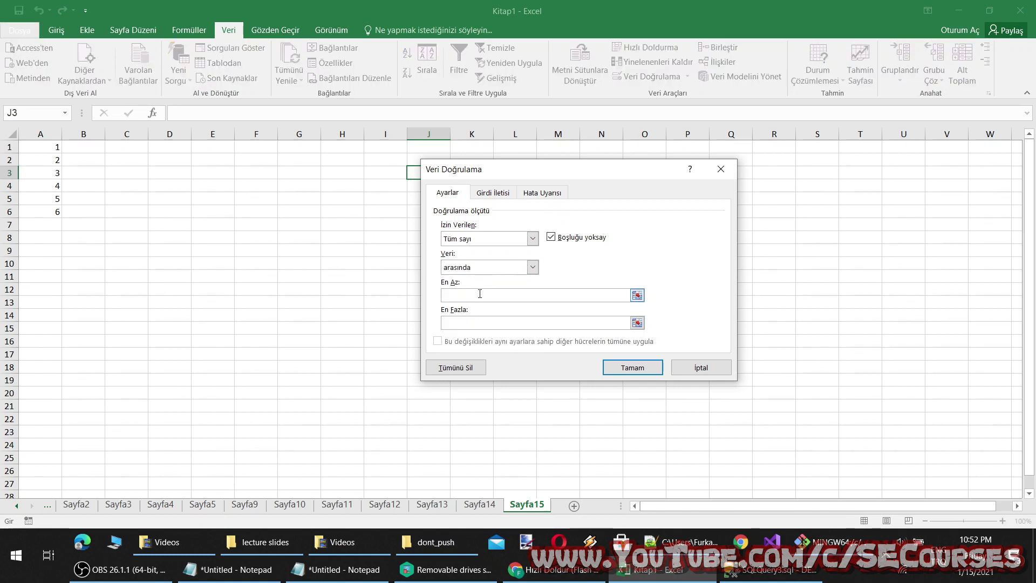
text(45)
Step: Add input message 'kısıtlı veri' and a Warning-style 'hatalı veri girişi' alert, then apply to J3
click(483, 192)
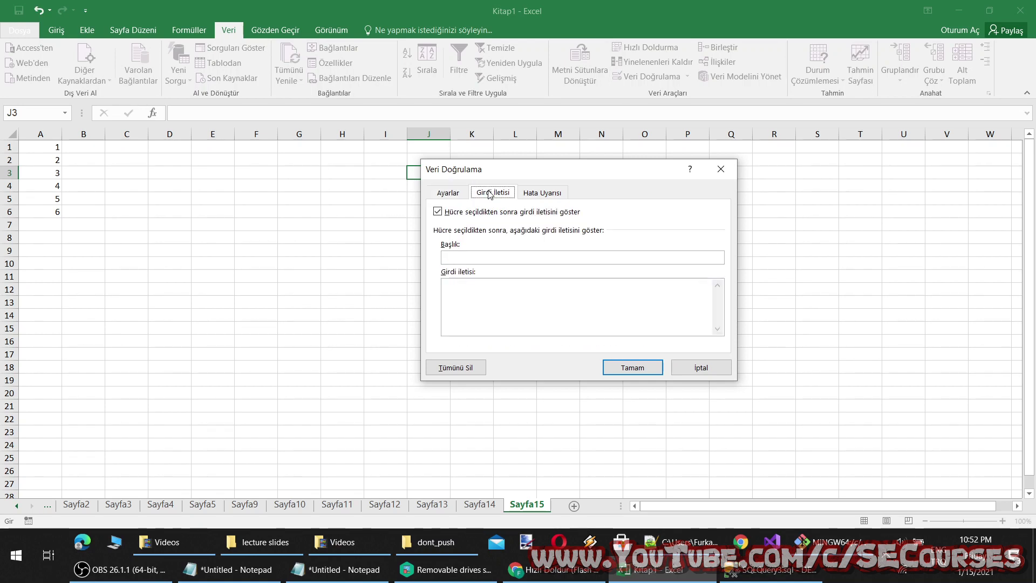
click(474, 260)
text(45 ile 90 arasında tam sayı giriniz)
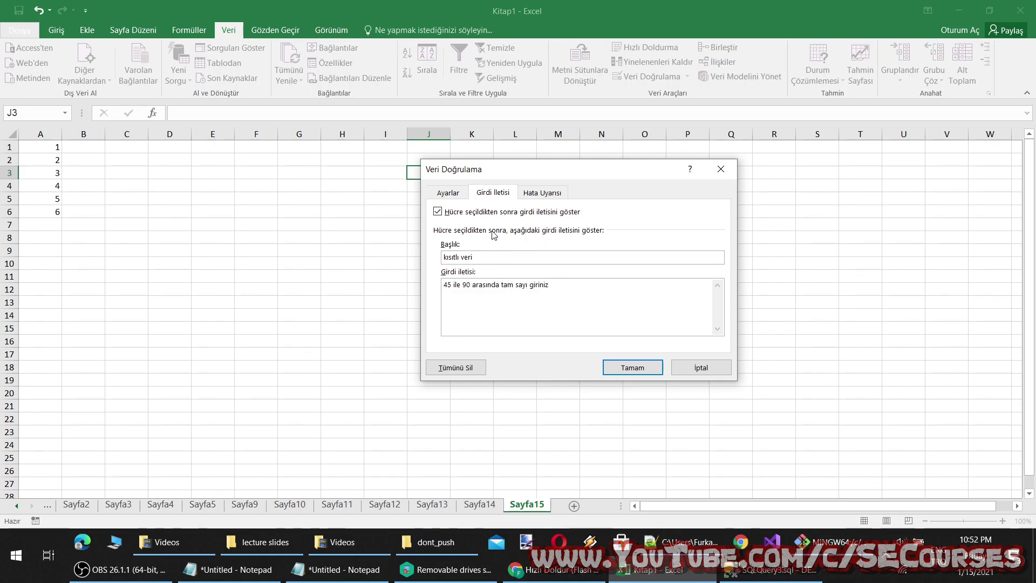
click(543, 192)
click(510, 264)
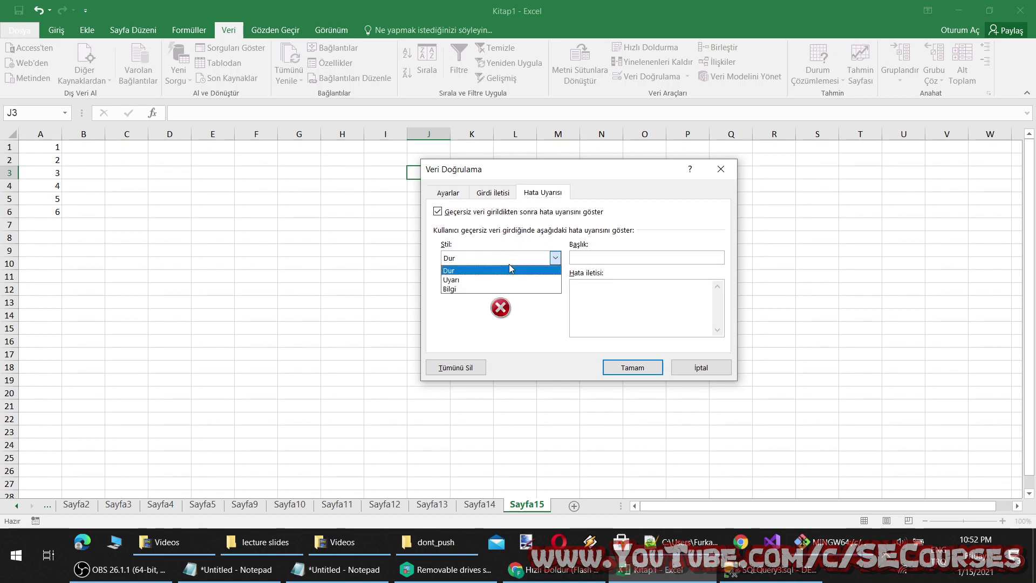
click(515, 280)
click(620, 258)
text(hatalı veri girişi)
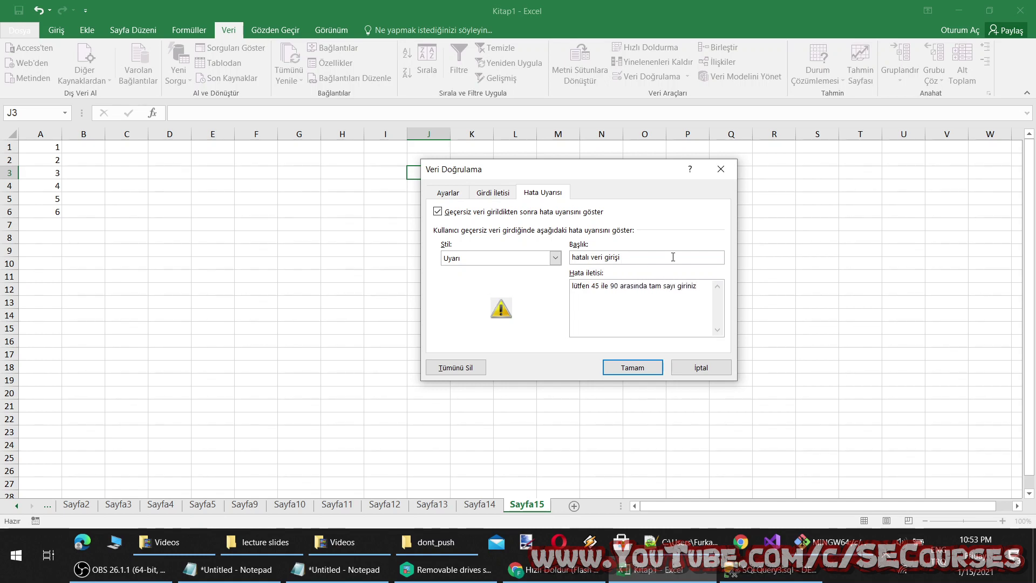
click(634, 369)
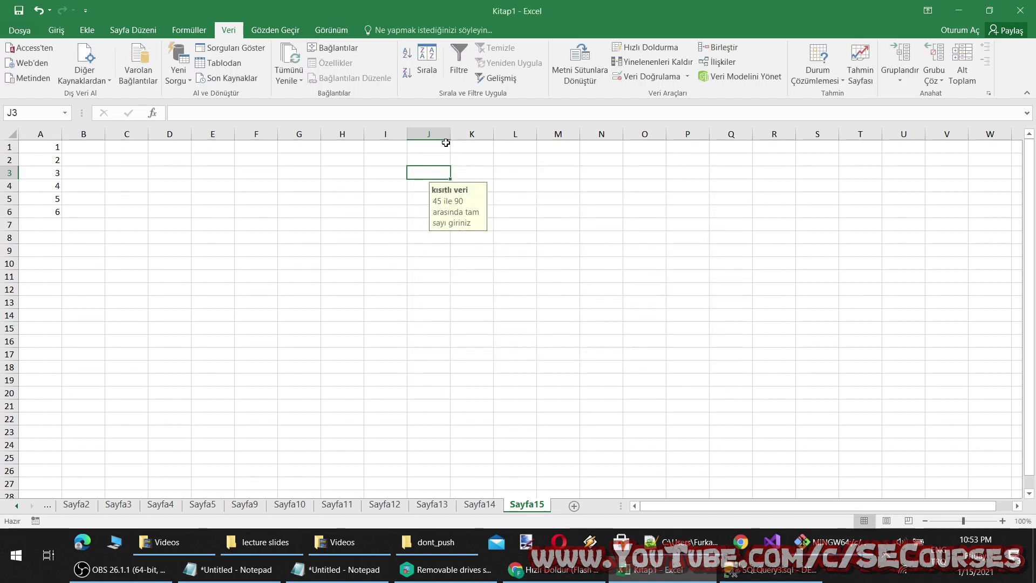
Step: Widen column J, test J3 with an invalid entry, then enter the valid value 46
drag(450, 135, 520, 135)
click(631, 286)
click(499, 172)
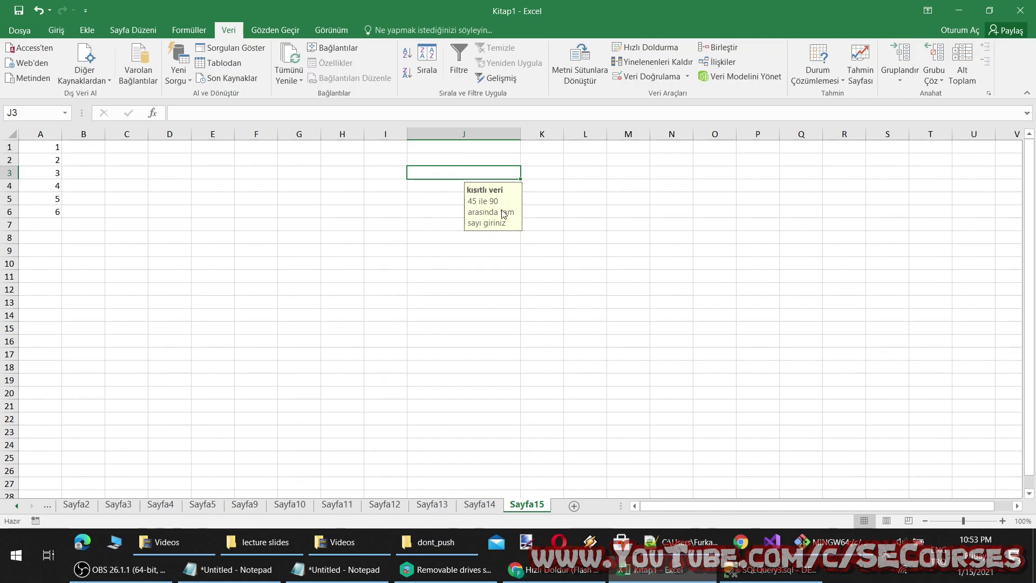
text(f)
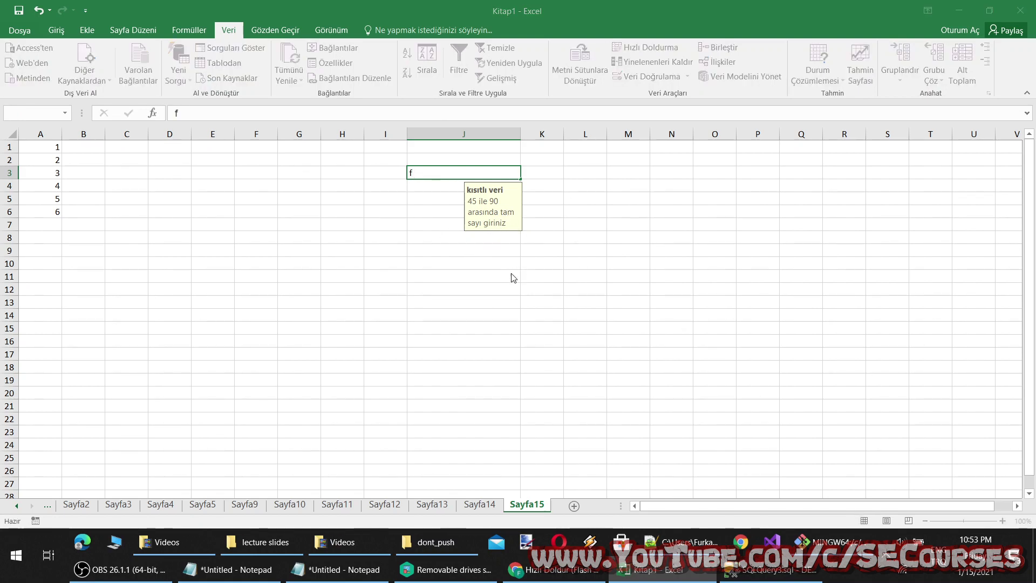
key(Return)
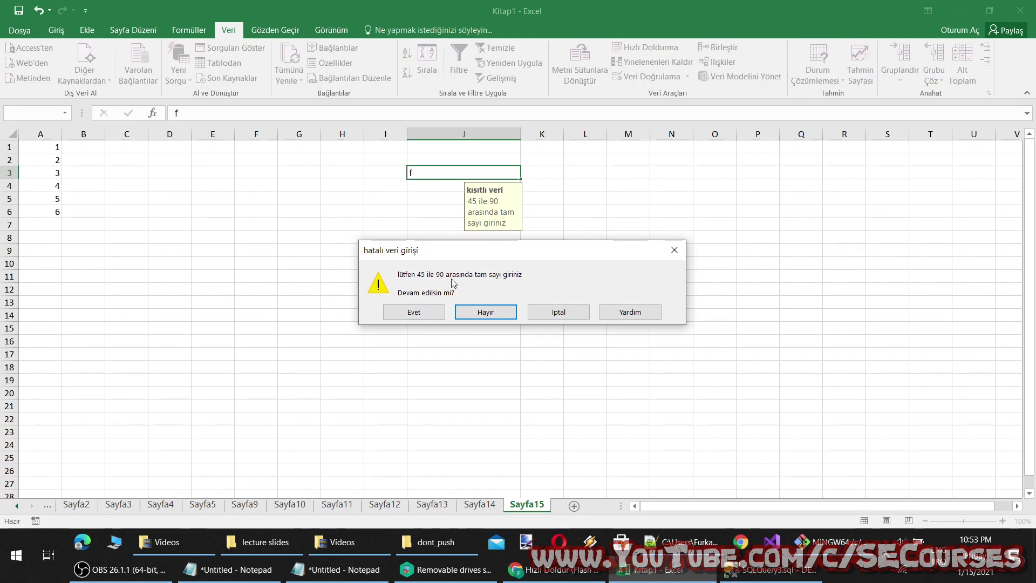
click(414, 312)
click(429, 172)
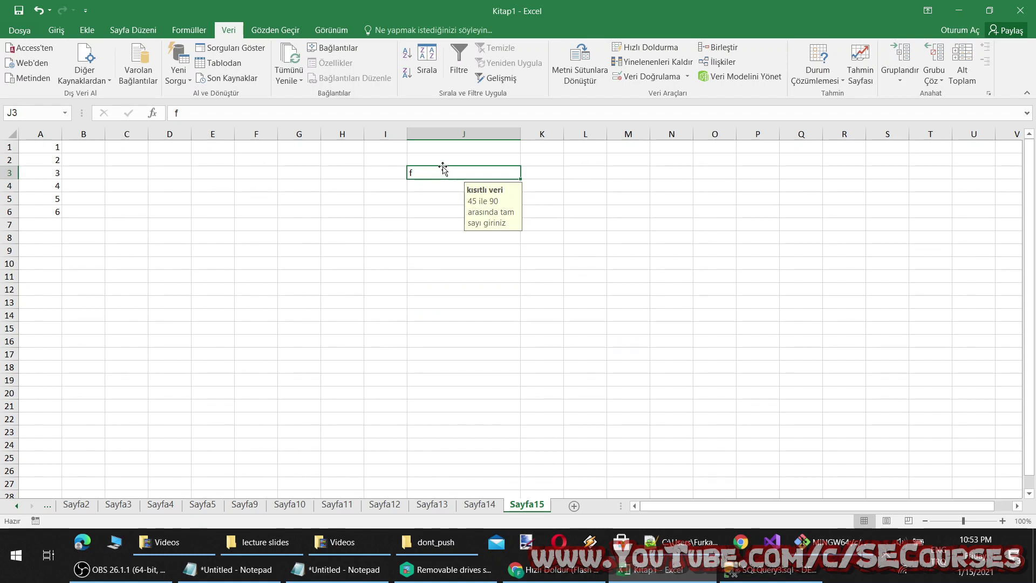
text(46)
click(434, 212)
click(452, 174)
Step: Enter 43 in J3 and reject it at the warning so 46 stays
text(43)
click(505, 286)
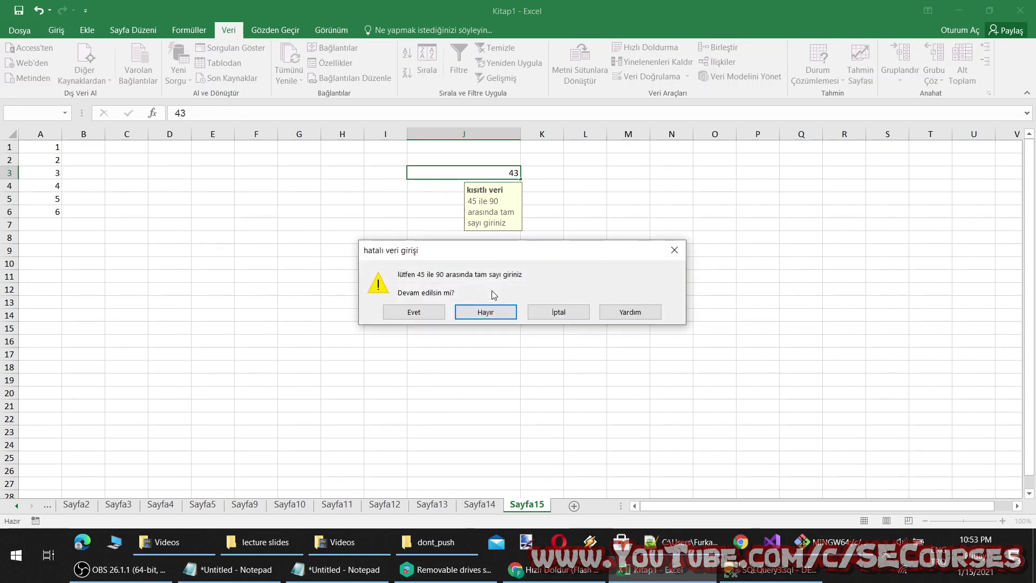
click(491, 317)
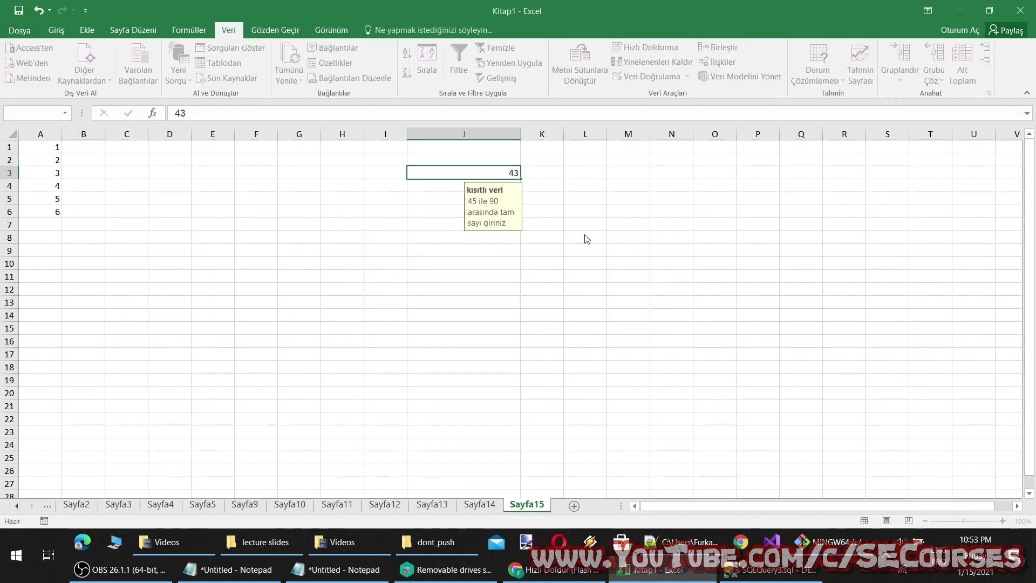
click(587, 239)
click(559, 313)
click(420, 225)
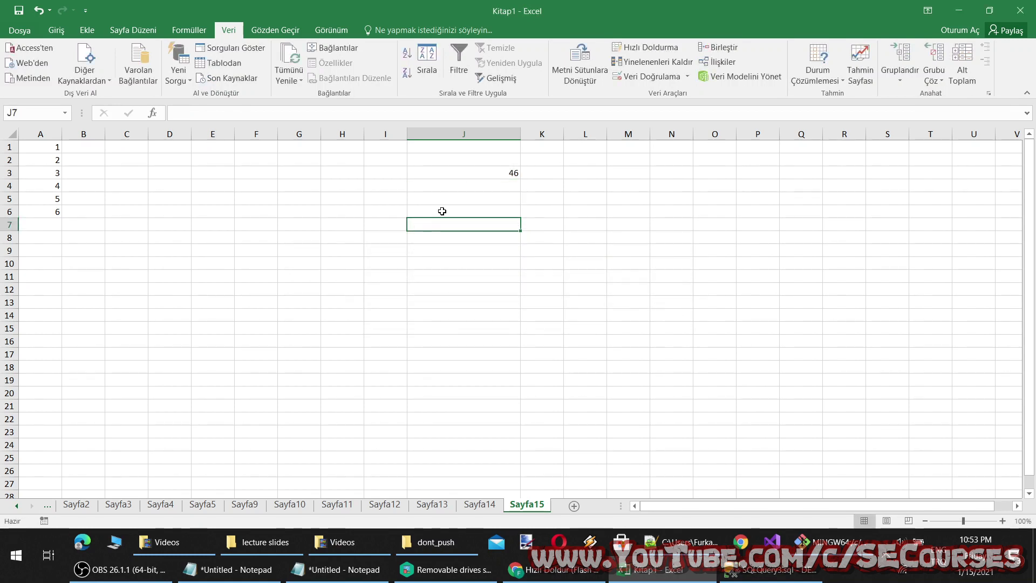
click(560, 161)
Step: Open Help article 'Birden çok çalışma sayfasındaki verileri birleştirme' from the Consolidate command with F1
click(623, 162)
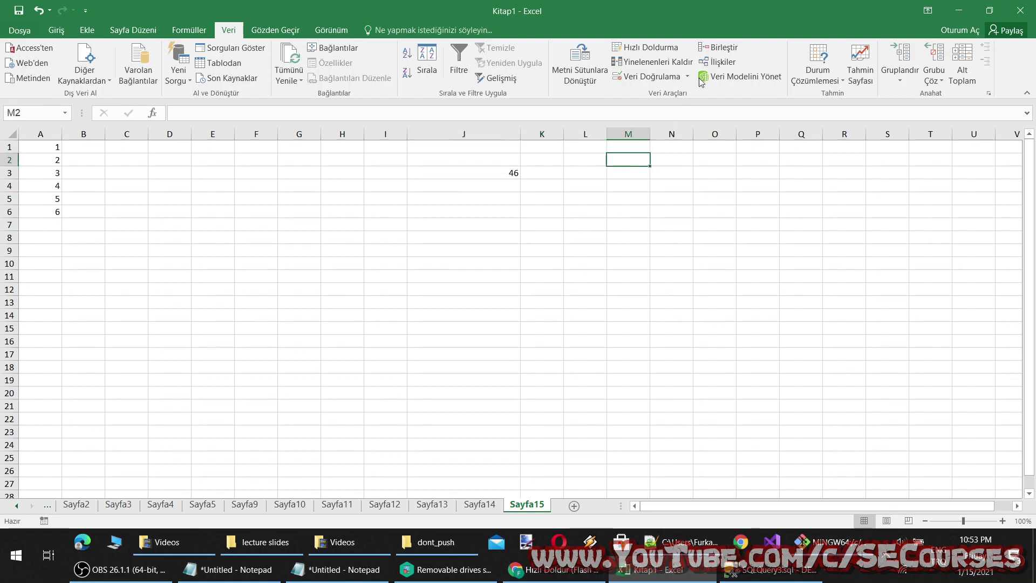
mouse_move(719, 47)
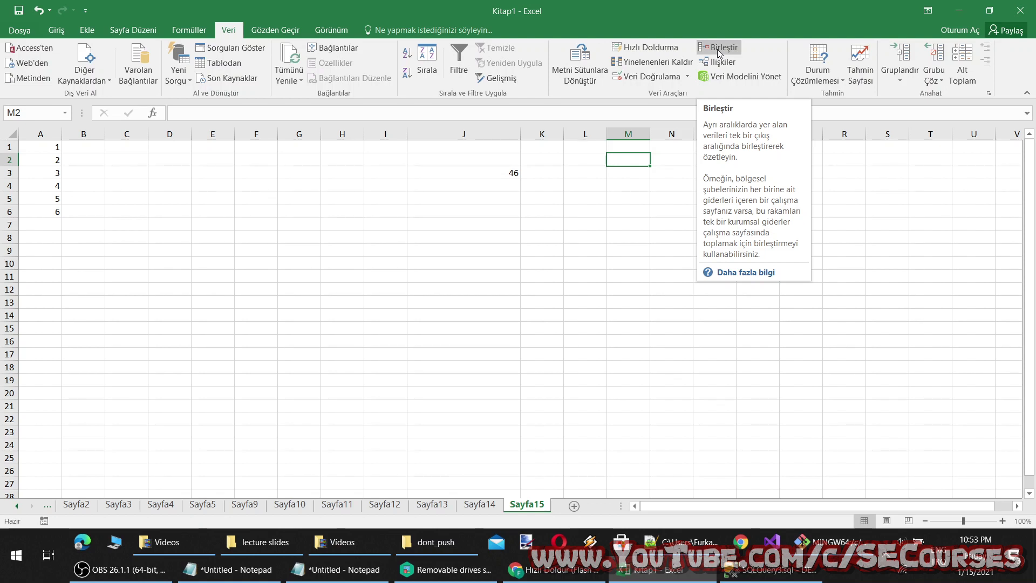
click(741, 272)
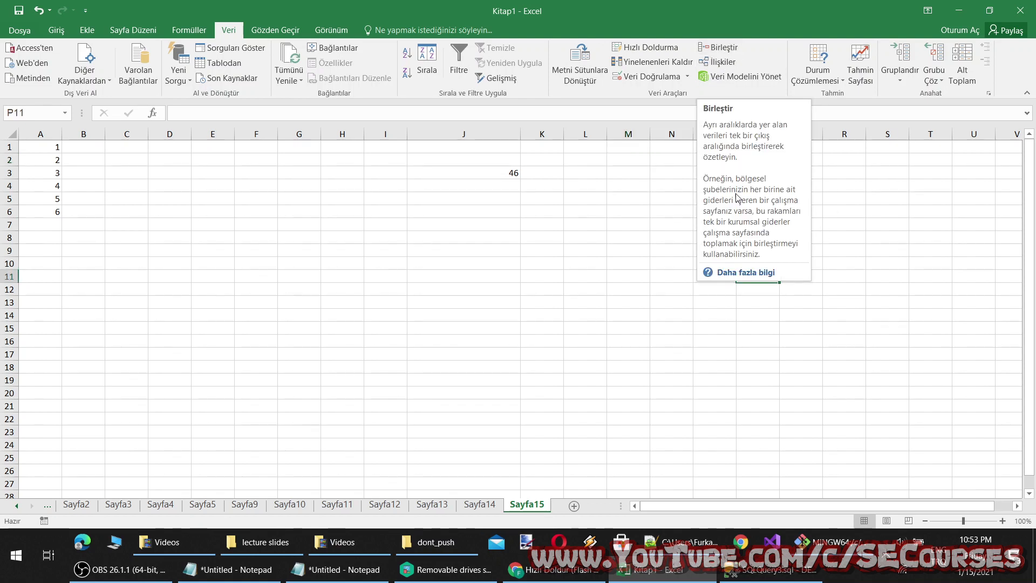
key(F1)
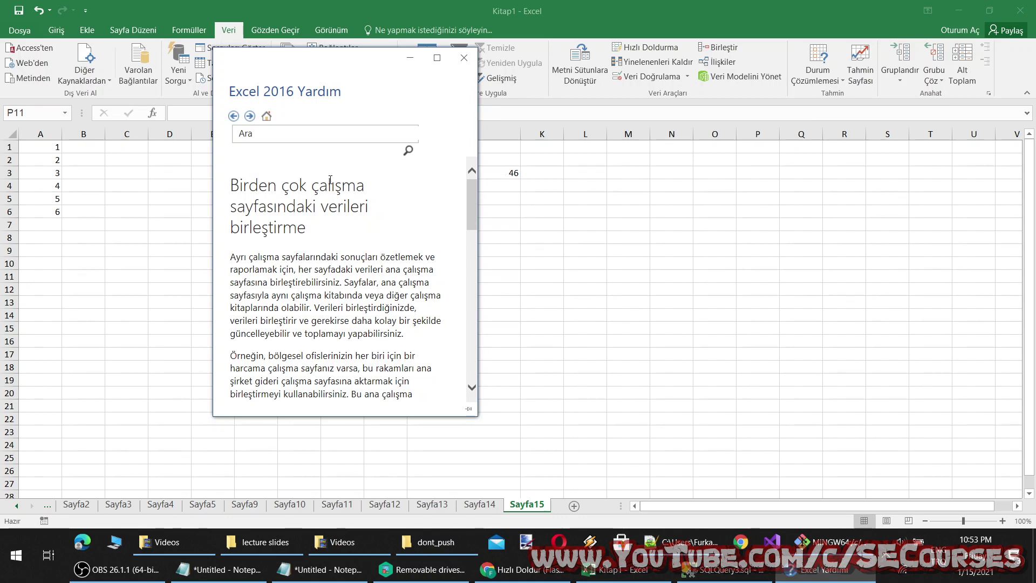
Step: Scroll down the consolidation help article and bring its window back to the front
scroll(324, 189, down, 3)
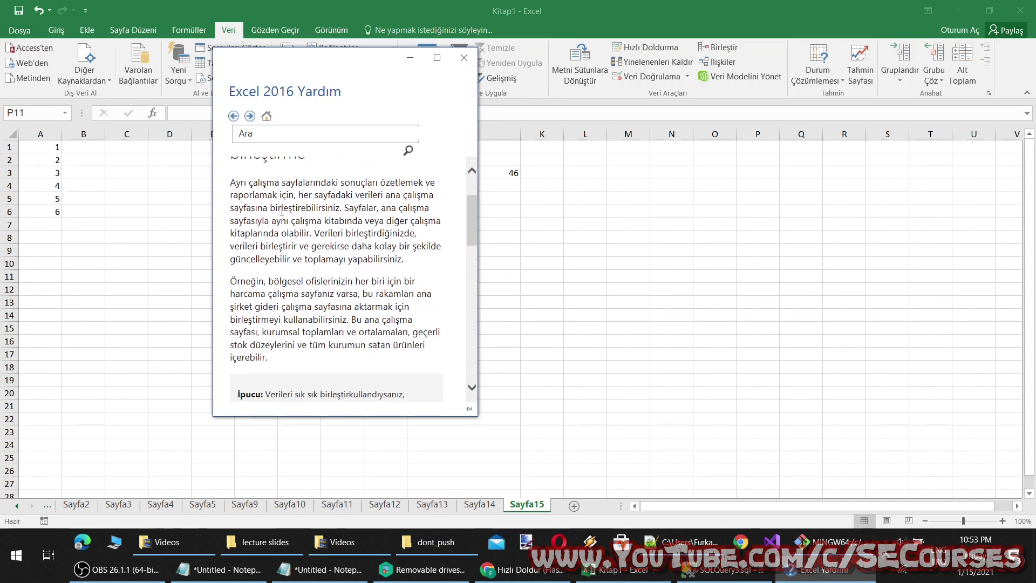
scroll(288, 210, down, 1)
scroll(288, 210, down, 3)
scroll(288, 211, down, 2)
scroll(288, 210, down, 7)
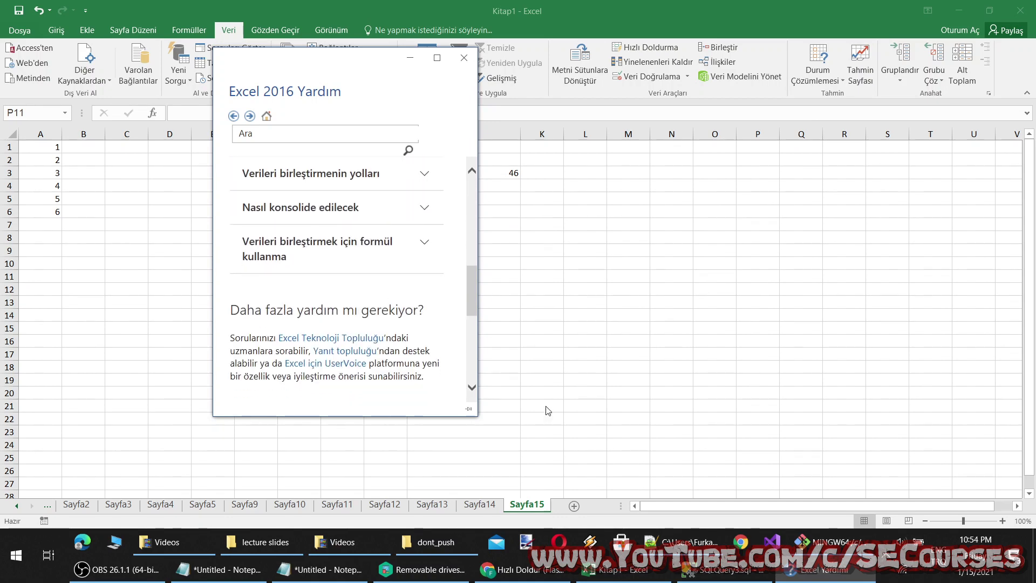
click(116, 569)
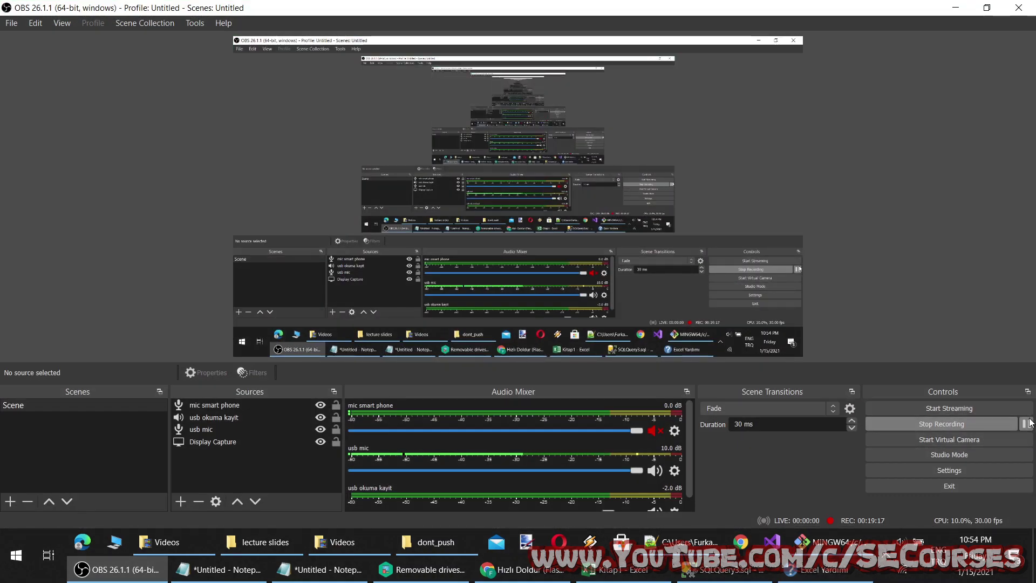
click(116, 569)
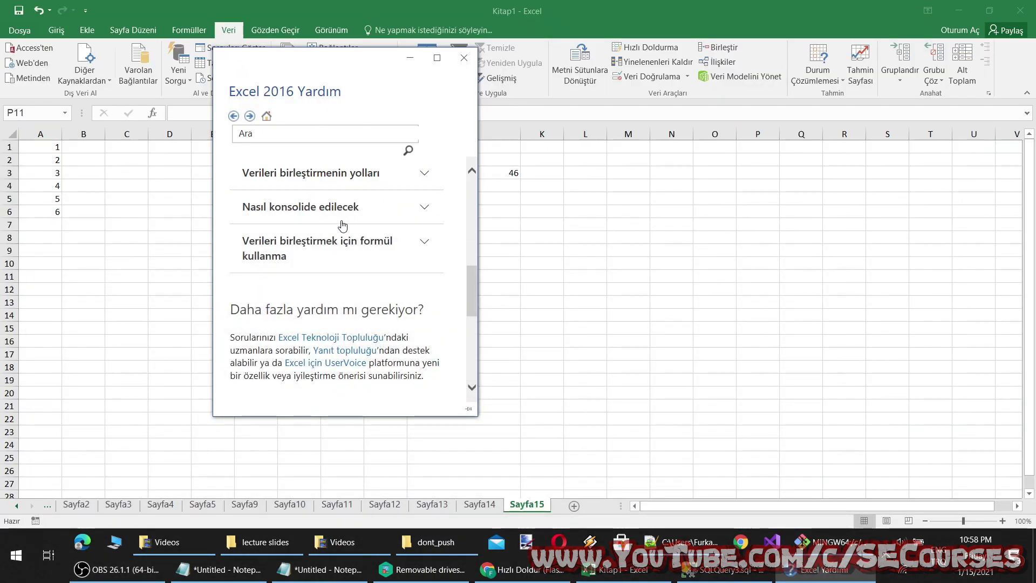
Step: Expand the 'Verileri birleştirmenin yolları' and 'Nasıl konsolide edilecek' help sections
scroll(348, 293, down, 1)
scroll(348, 293, up, 2)
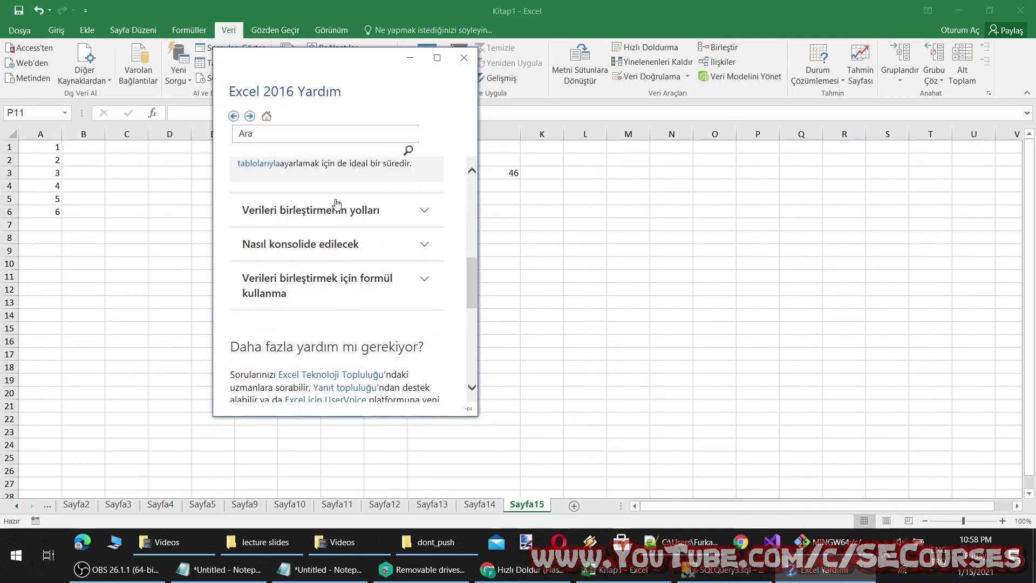
click(335, 207)
scroll(360, 309, down, 3)
scroll(360, 309, down, 5)
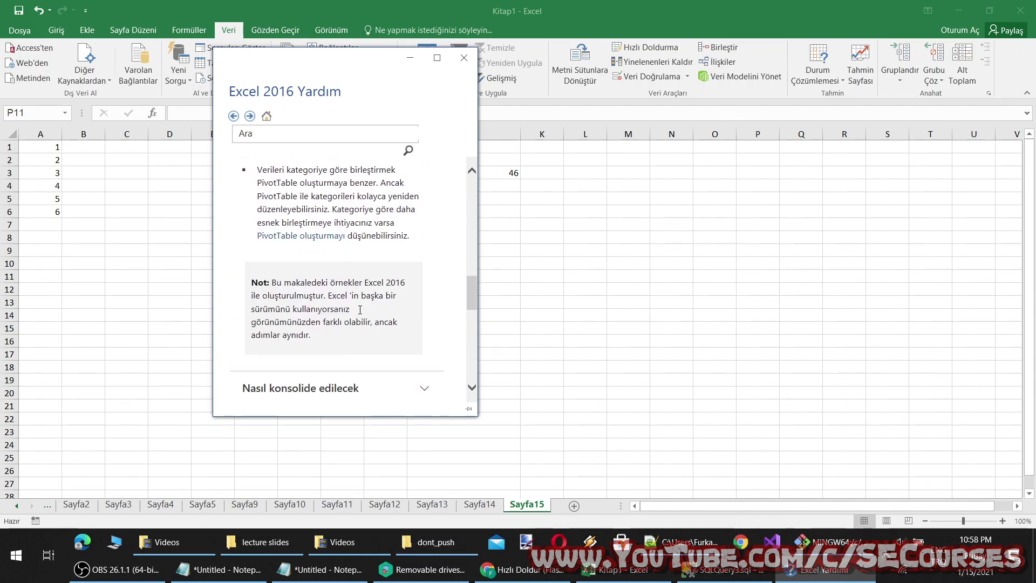
scroll(359, 310, down, 3)
click(358, 248)
Step: Read through the consolidation steps and expand the 'Verileri birleştirmek için formül kullanma' section
scroll(358, 281, down, 3)
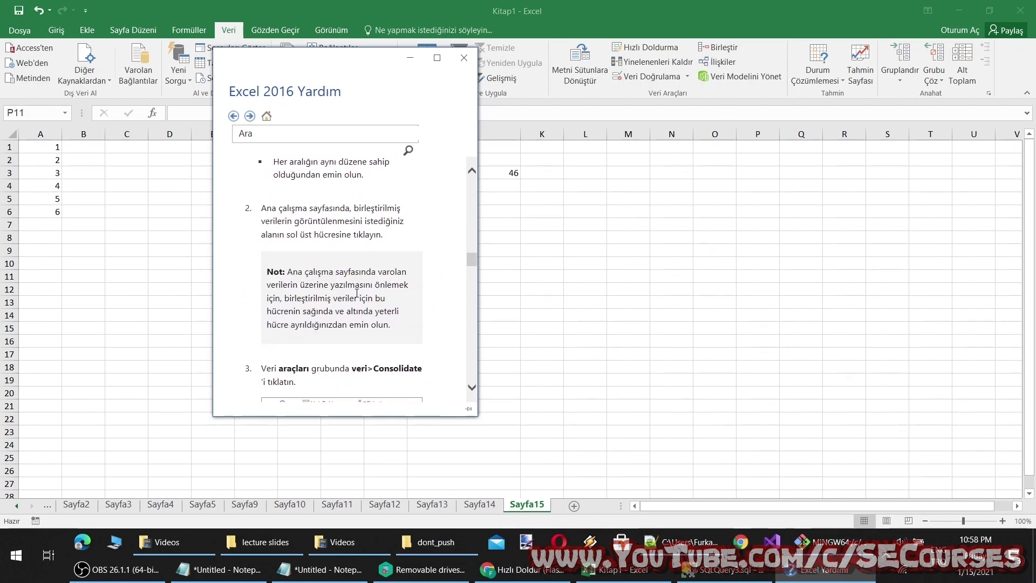
scroll(358, 297, down, 2)
scroll(358, 297, down, 3)
scroll(358, 297, down, 3)
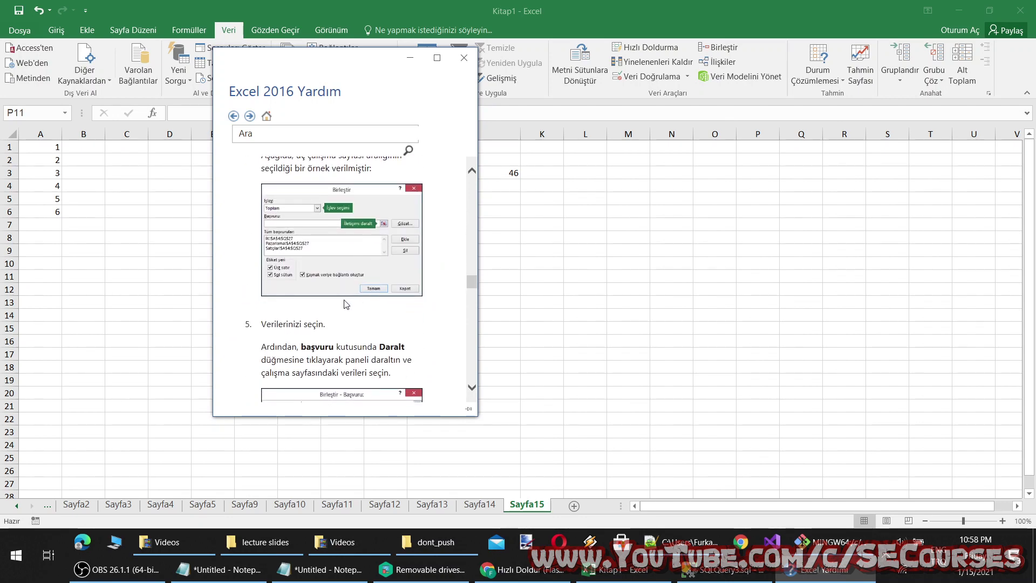
scroll(346, 304, down, 3)
scroll(345, 305, down, 3)
scroll(344, 306, down, 1)
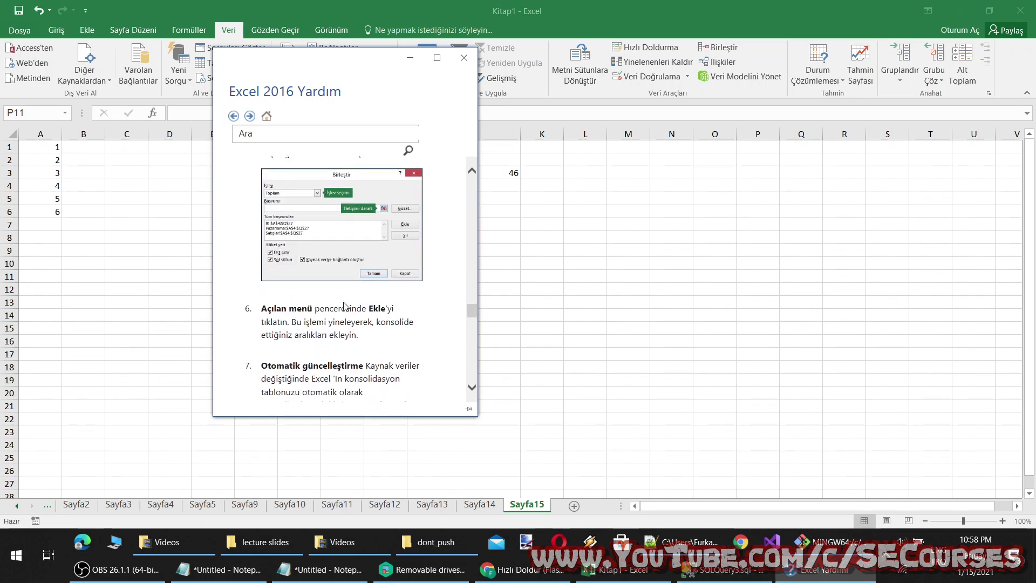
scroll(344, 306, down, 3)
scroll(345, 306, down, 3)
scroll(345, 308, down, 3)
scroll(346, 308, down, 3)
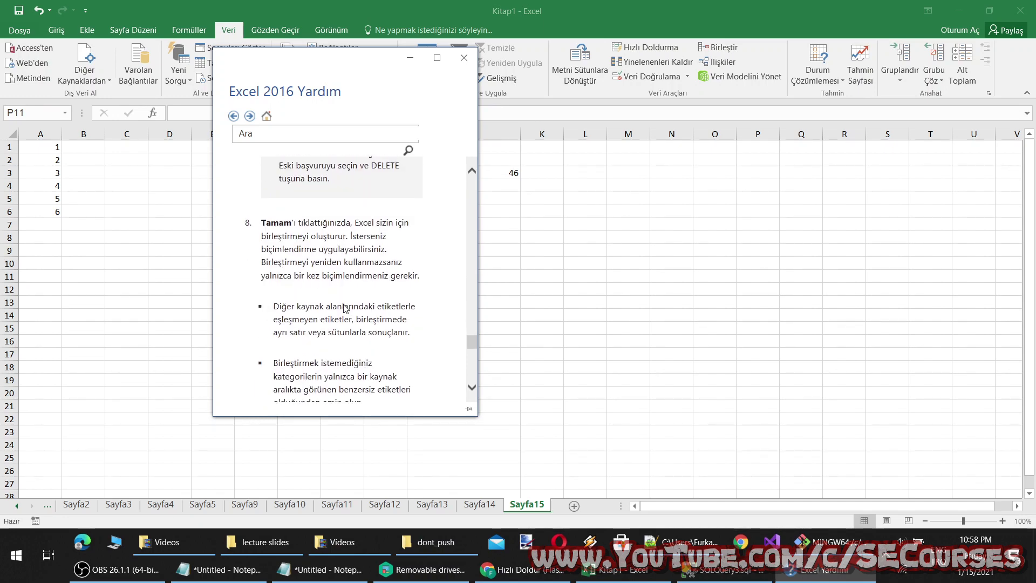
scroll(346, 308, down, 5)
click(348, 232)
scroll(370, 336, down, 3)
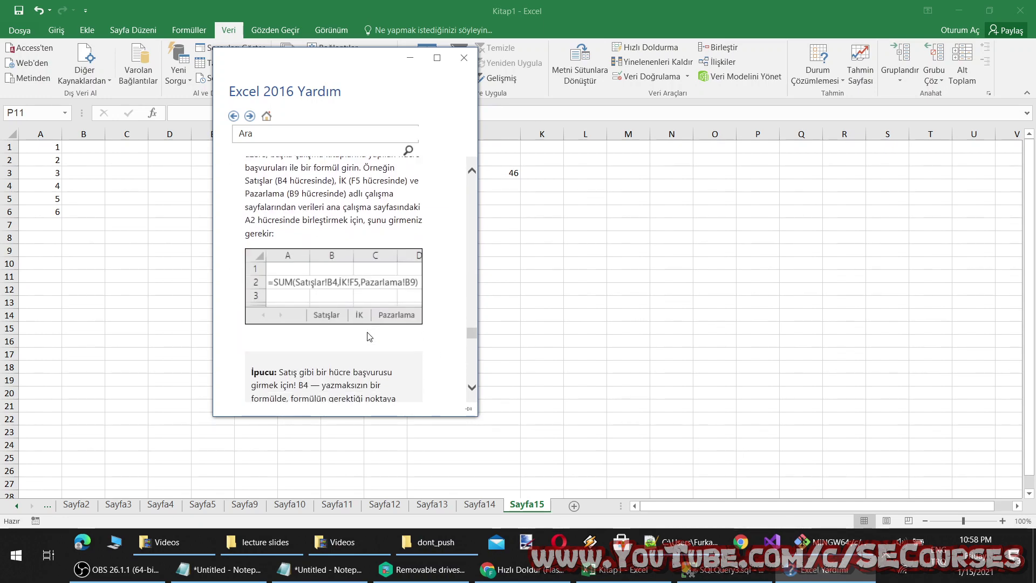
scroll(367, 332, down, 3)
scroll(305, 298, up, 3)
Step: Read through the formula examples, then close the Help window
scroll(415, 296, down, 3)
scroll(410, 302, down, 3)
scroll(399, 318, down, 3)
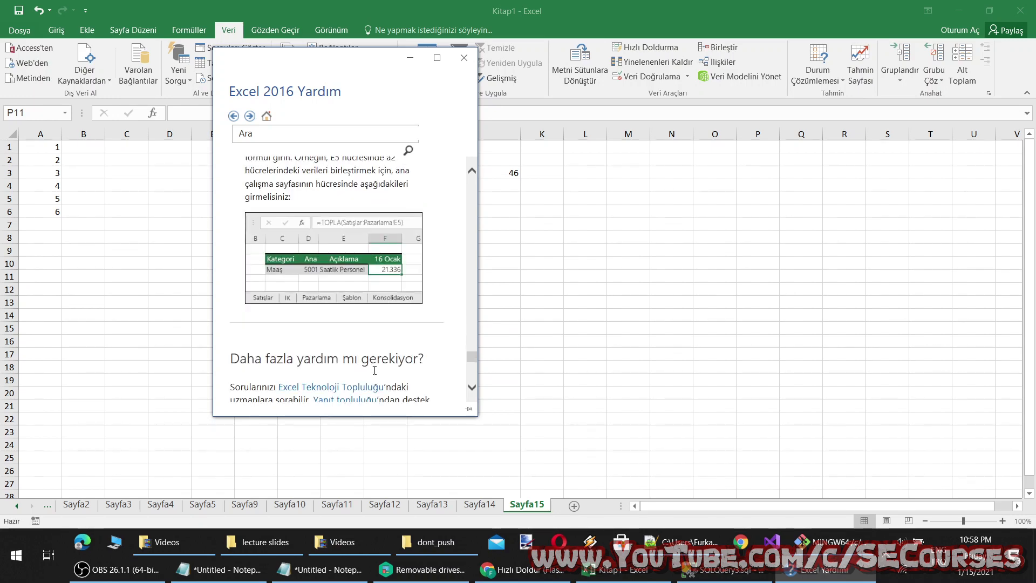
scroll(387, 334, down, 2)
scroll(387, 334, down, 2)
scroll(381, 335, down, 3)
scroll(374, 335, up, 5)
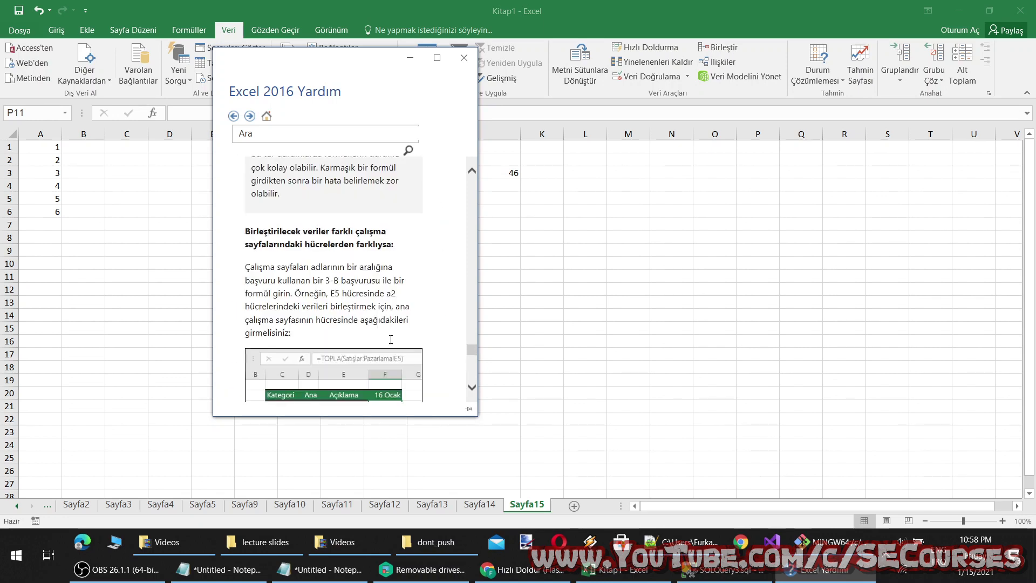
scroll(366, 338, up, 3)
scroll(363, 302, down, 1)
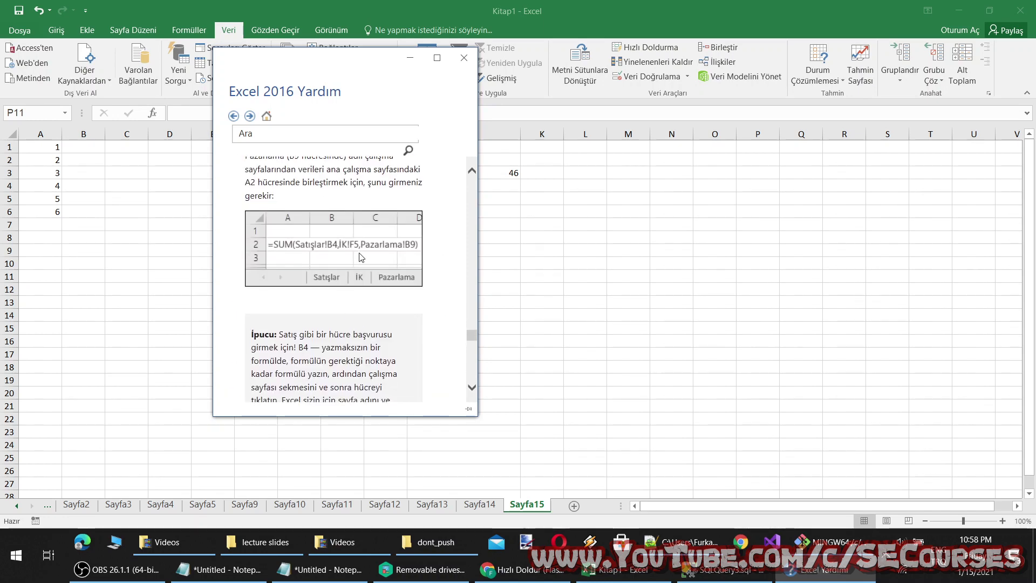
scroll(361, 270, up, 4)
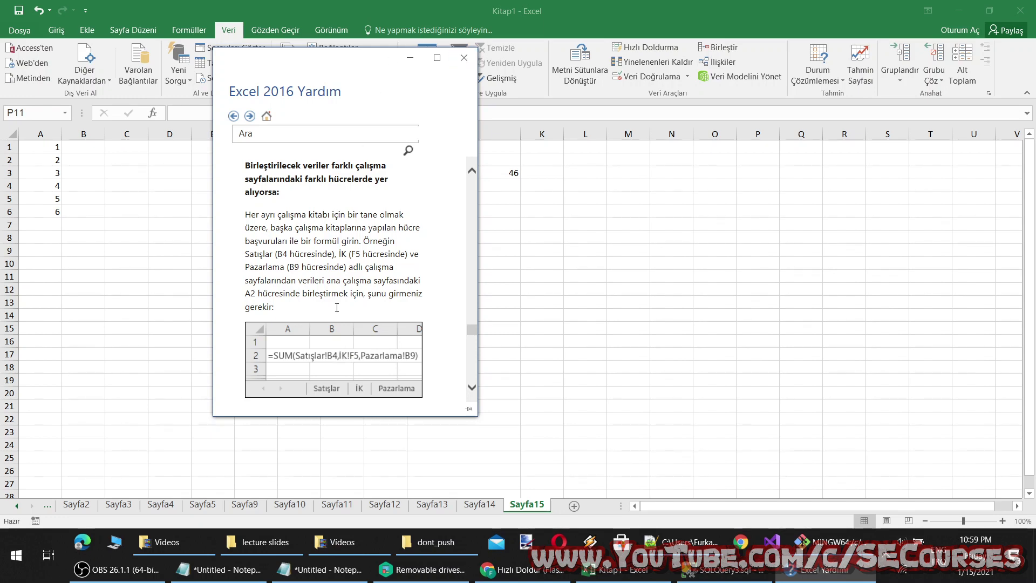
scroll(402, 303, up, 3)
click(463, 58)
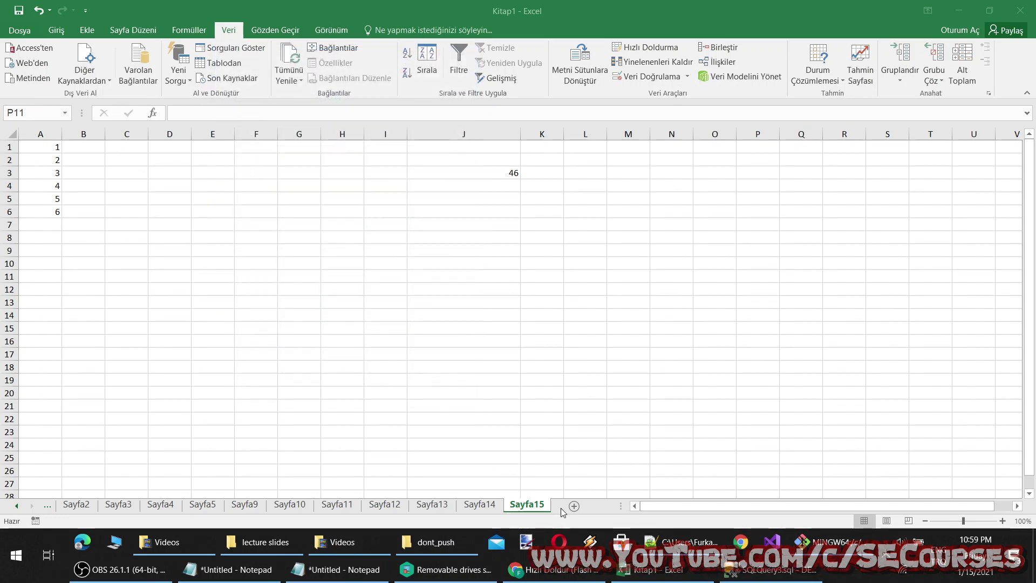
Step: Rename Sayfa15 to A, add a sheet named B, and enter 32 in its cell C4
double_click(513, 504)
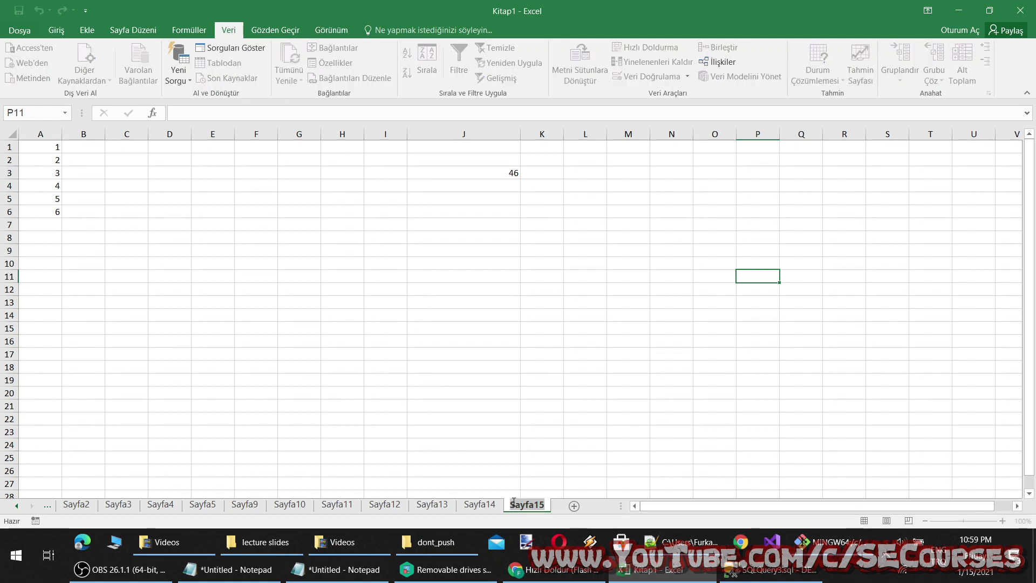
text(A)
key(Return)
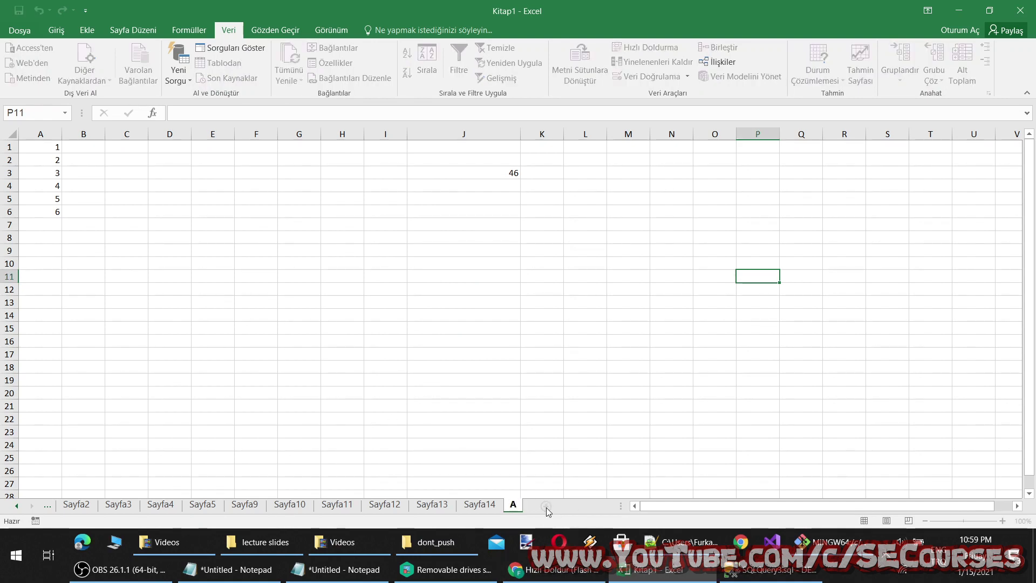
click(546, 505)
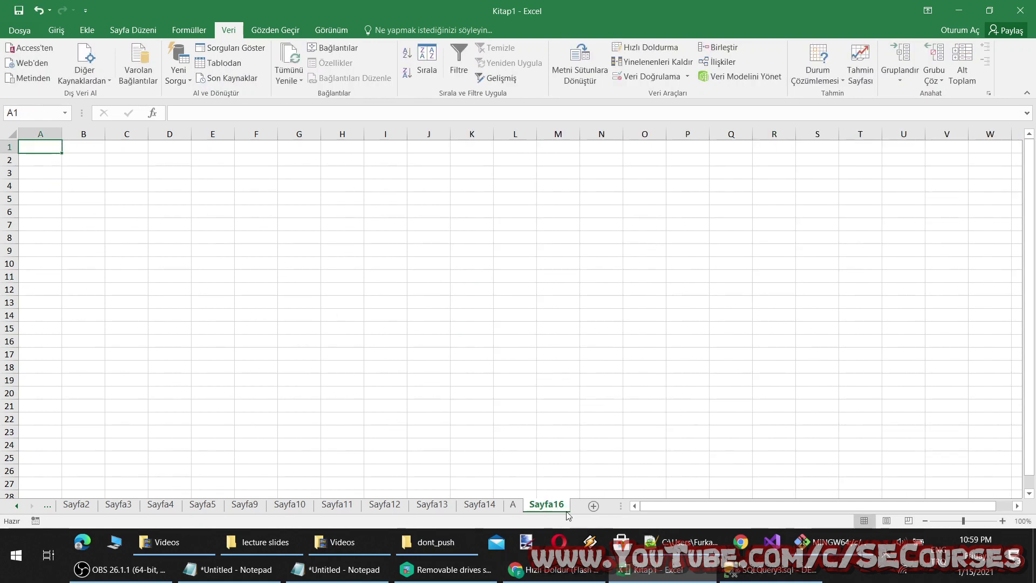
double_click(566, 505)
text(B)
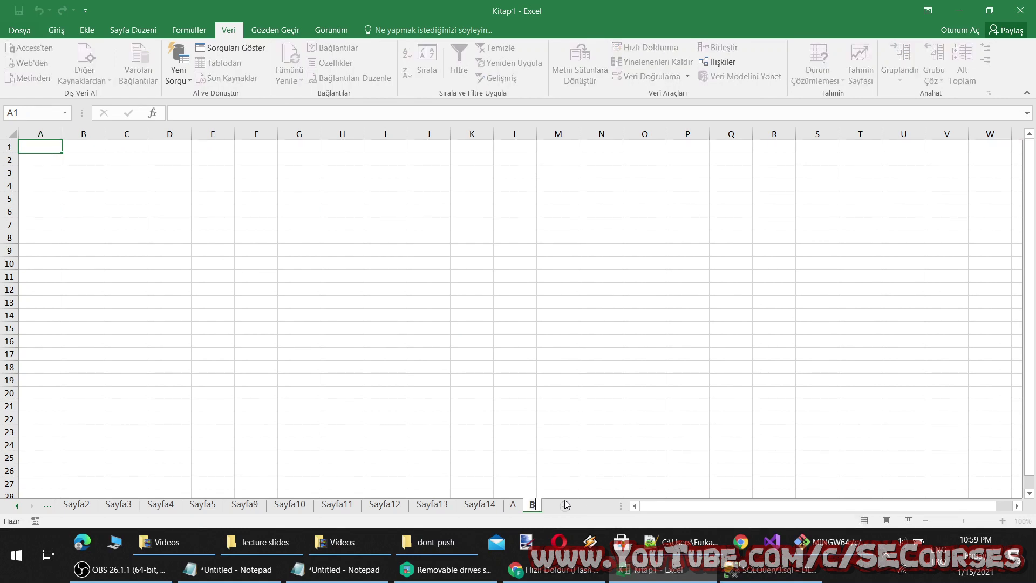
click(123, 184)
text(32)
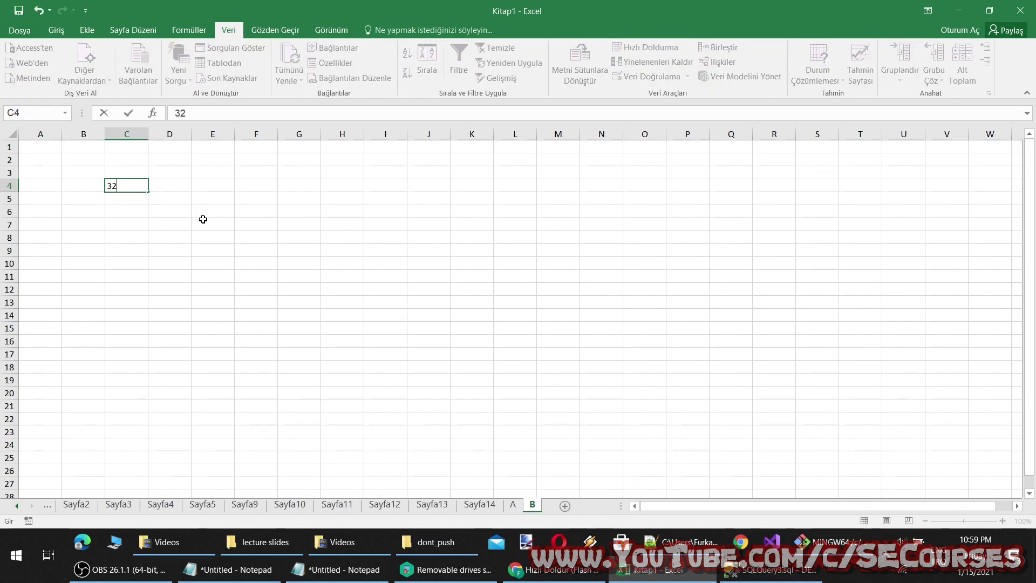
click(229, 237)
click(122, 189)
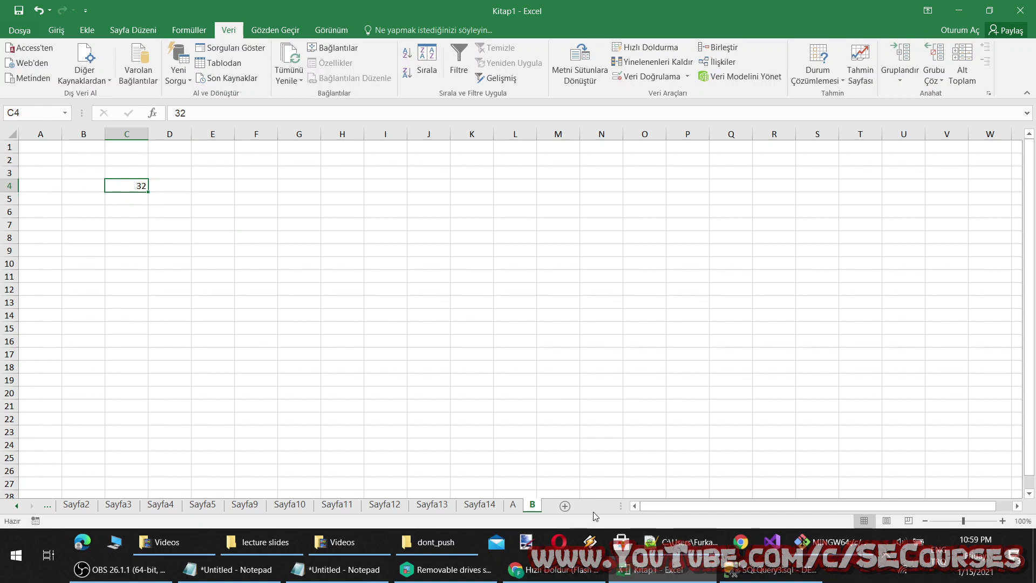
Step: Add another sheet named C and enter 45 in its cell D3
click(564, 506)
double_click(512, 505)
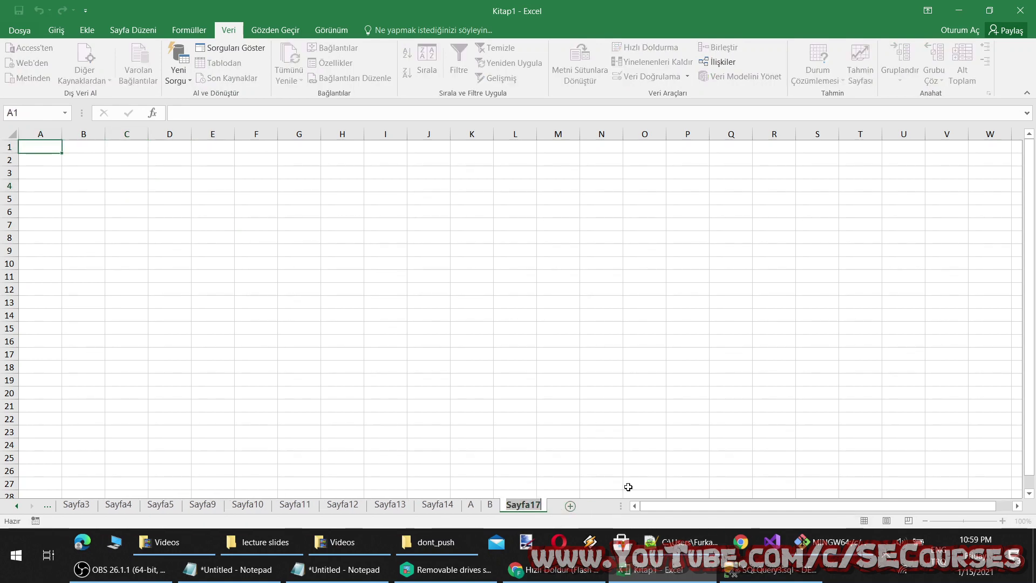
text(C)
click(385, 263)
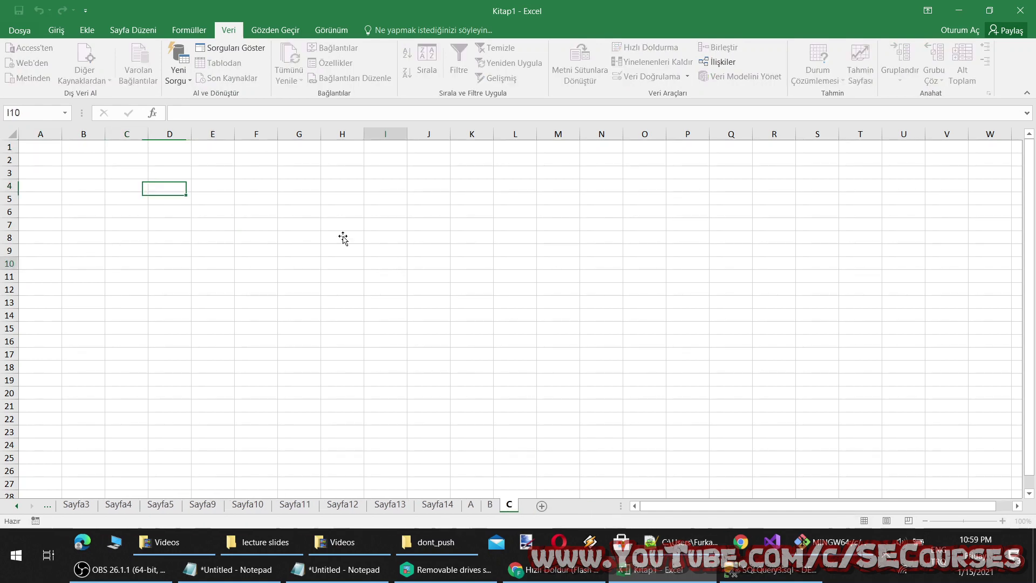
click(164, 176)
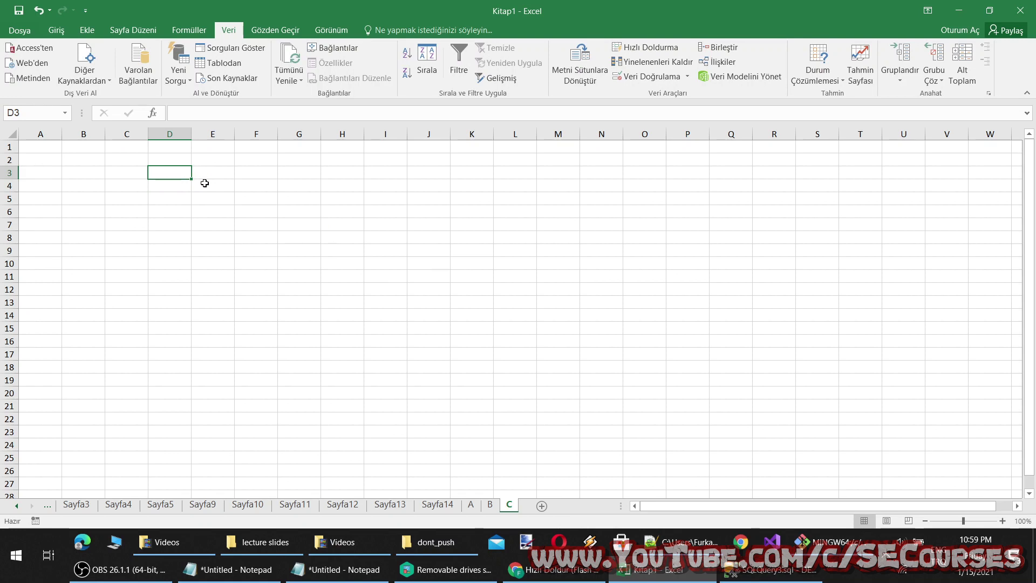
text(45)
click(382, 276)
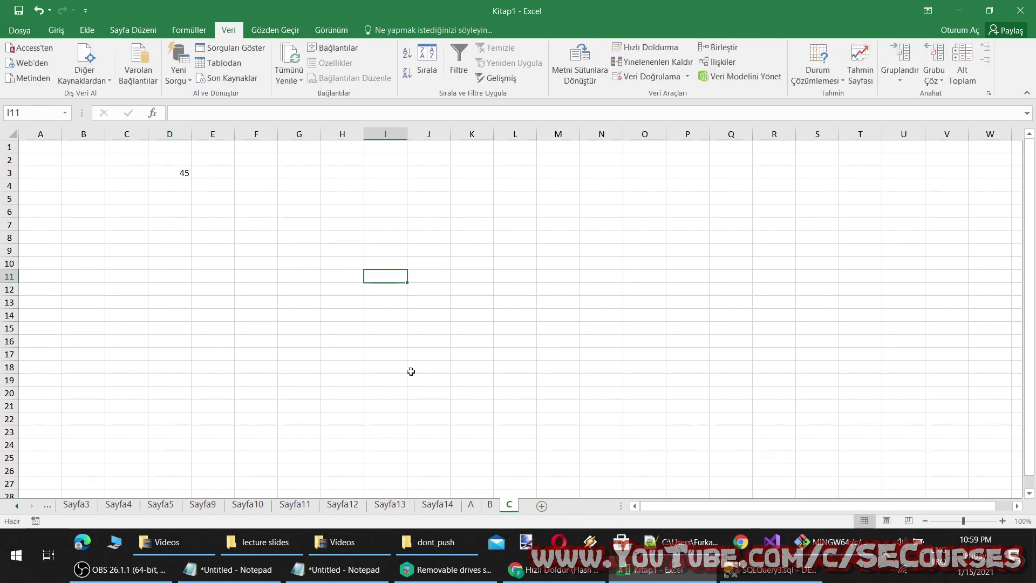
Step: Add the blank sheet Sayfa18, select H5, and open Birleştir (Consolidate)
click(541, 506)
click(343, 198)
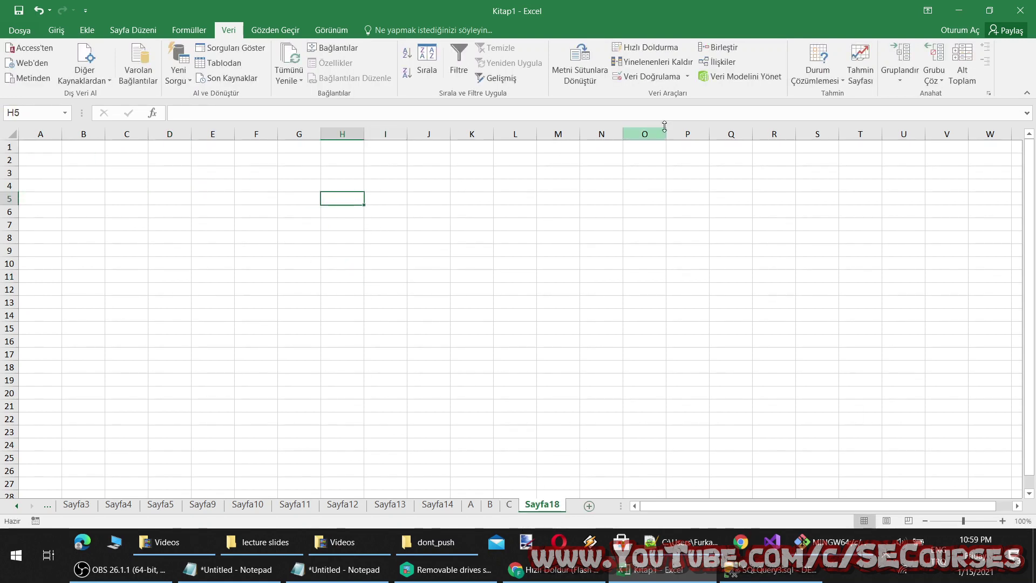
click(721, 48)
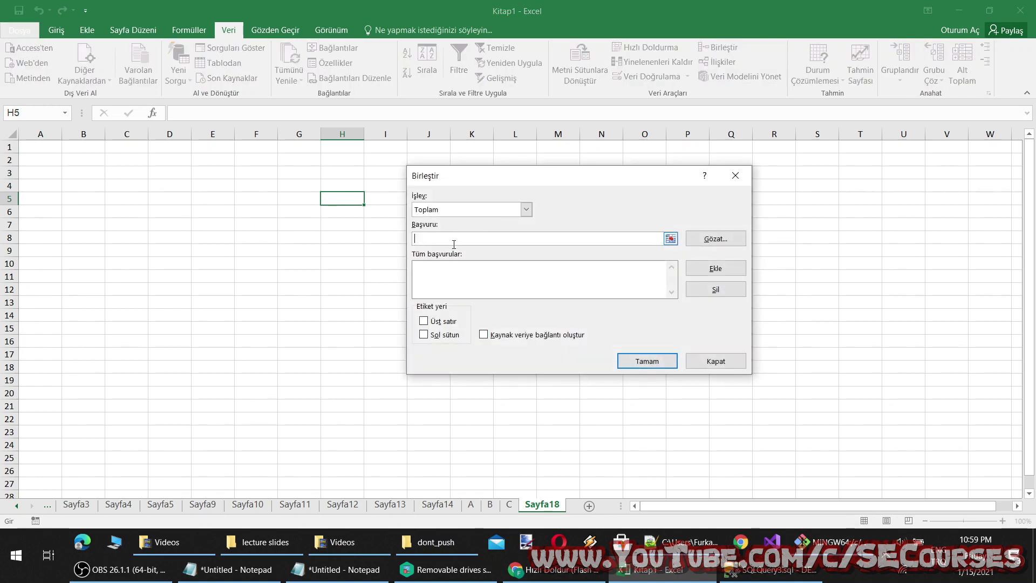
Step: Keep Toplam as the function and try C4 on sheet B and D3 on sheet C as references
click(477, 210)
click(478, 221)
click(671, 238)
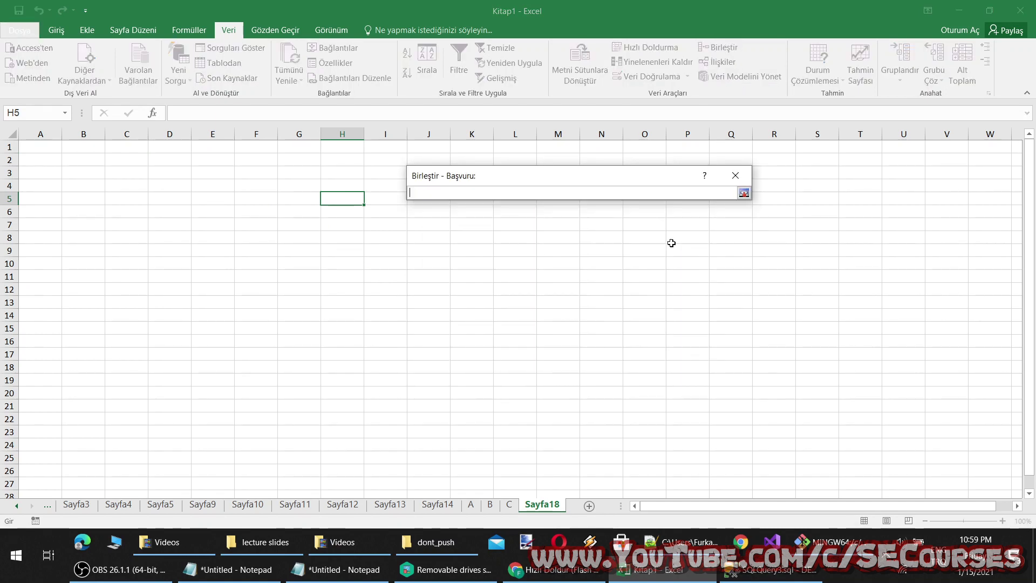
click(490, 504)
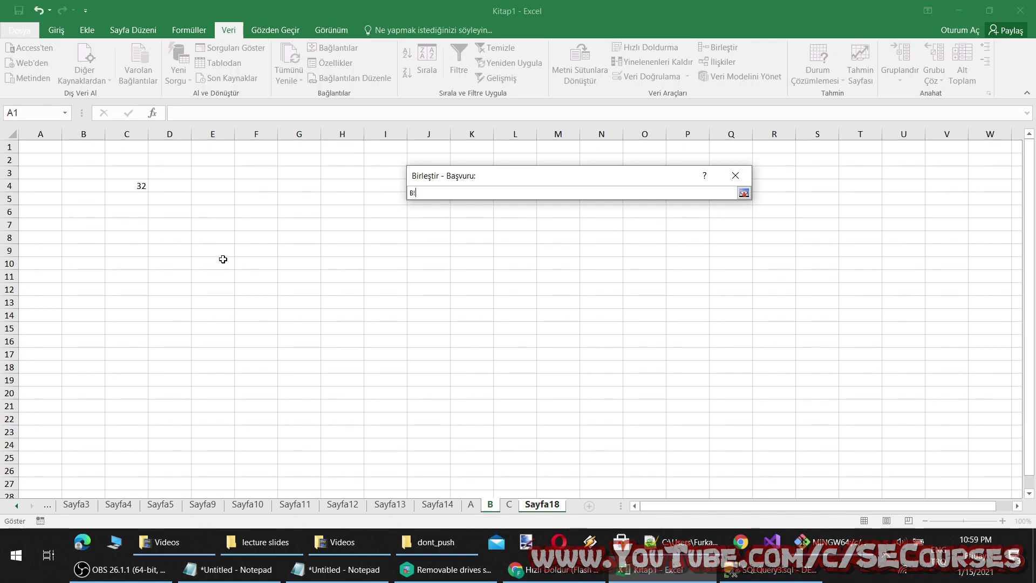
click(136, 187)
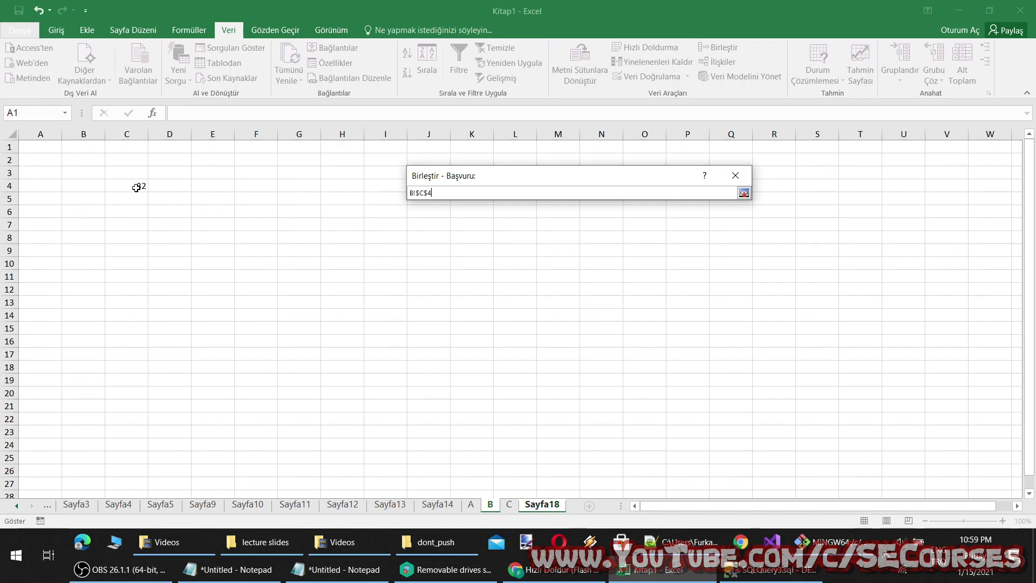
click(509, 504)
click(184, 172)
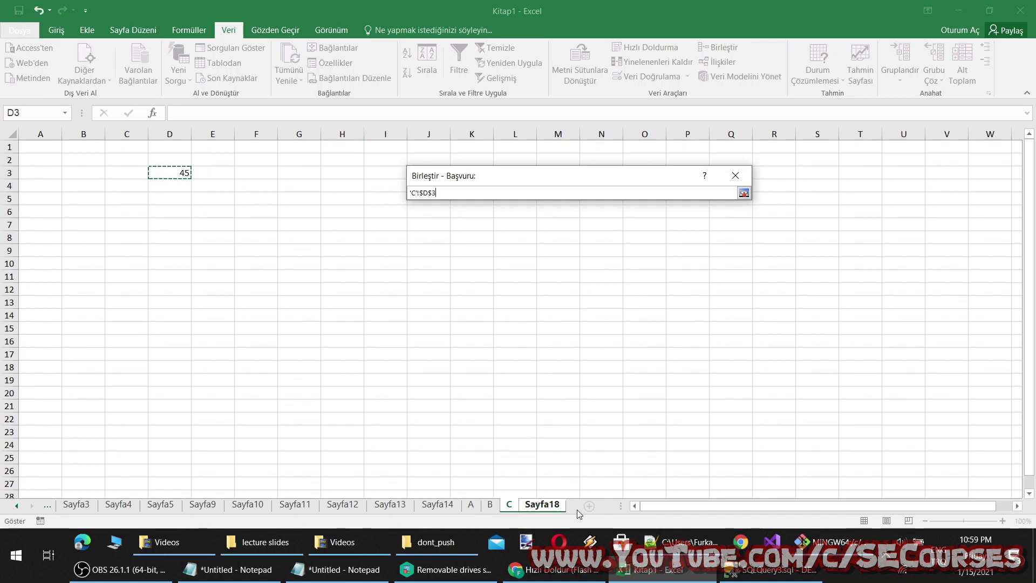
click(744, 194)
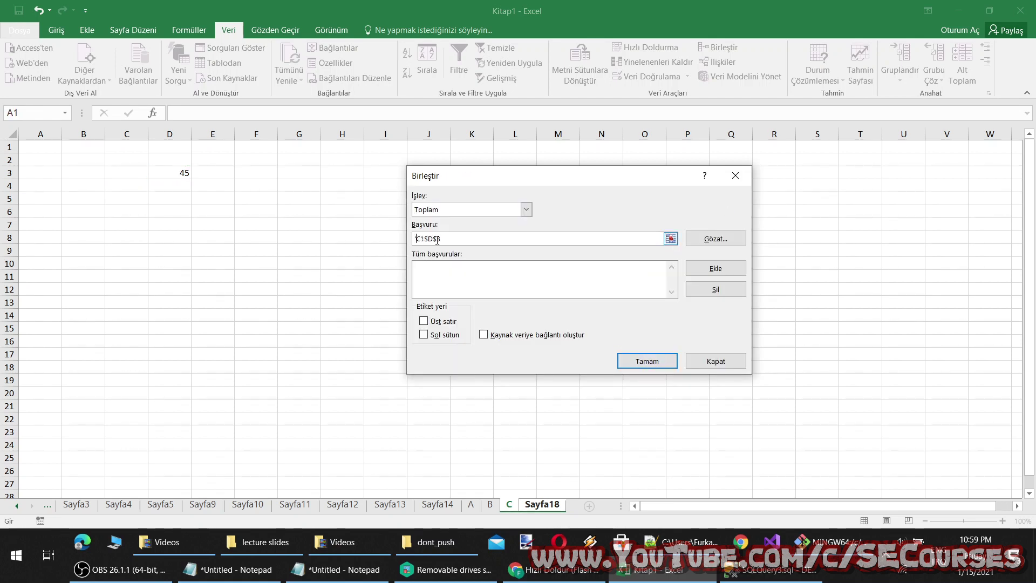
Step: Clear the reference box and re-pick cells, highlighting the 'C'!$D$3 reference before returning to B!C4
click(671, 238)
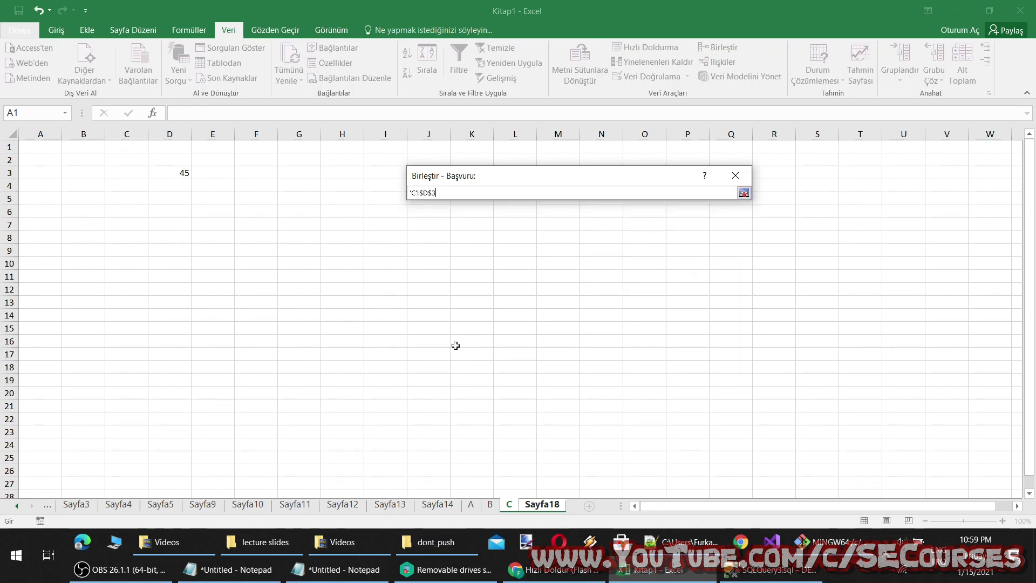
click(490, 504)
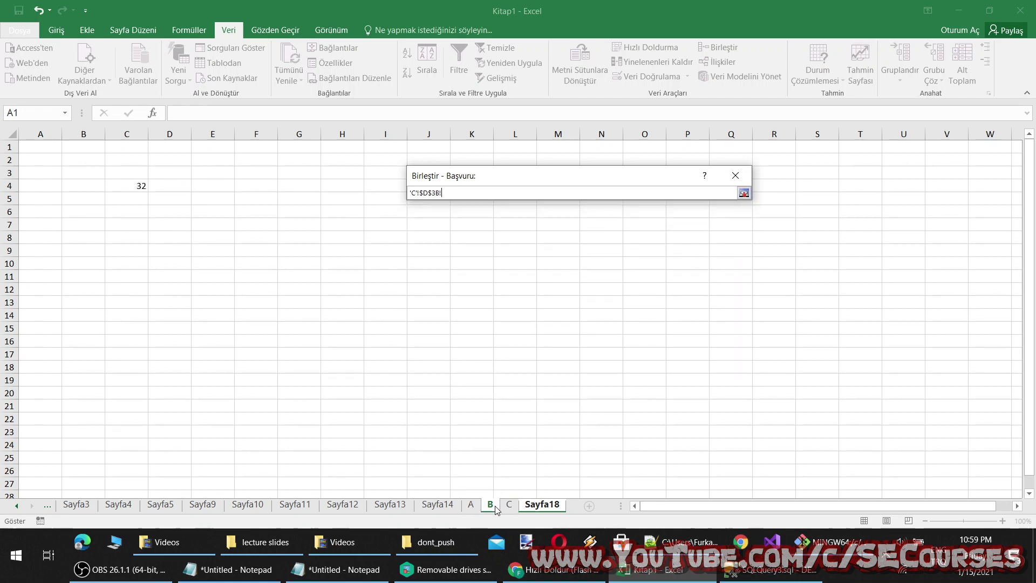
double_click(465, 195)
key(BackSpace)
click(140, 185)
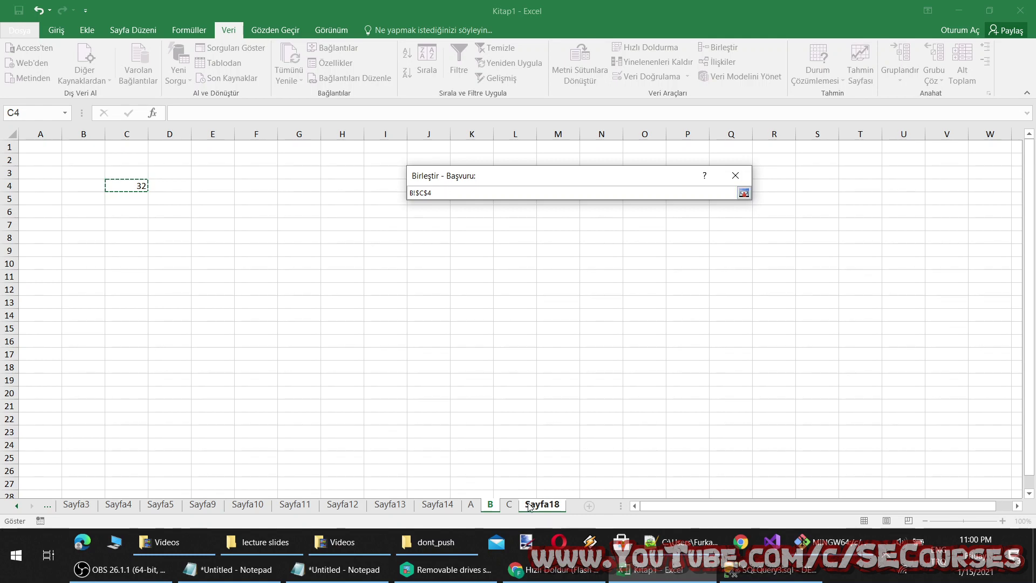
click(509, 504)
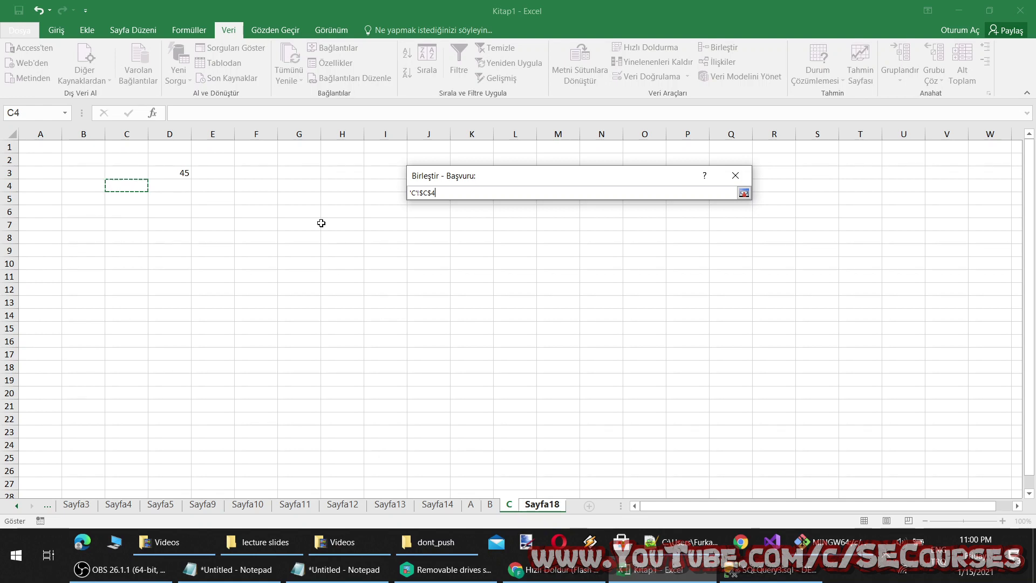
click(180, 170)
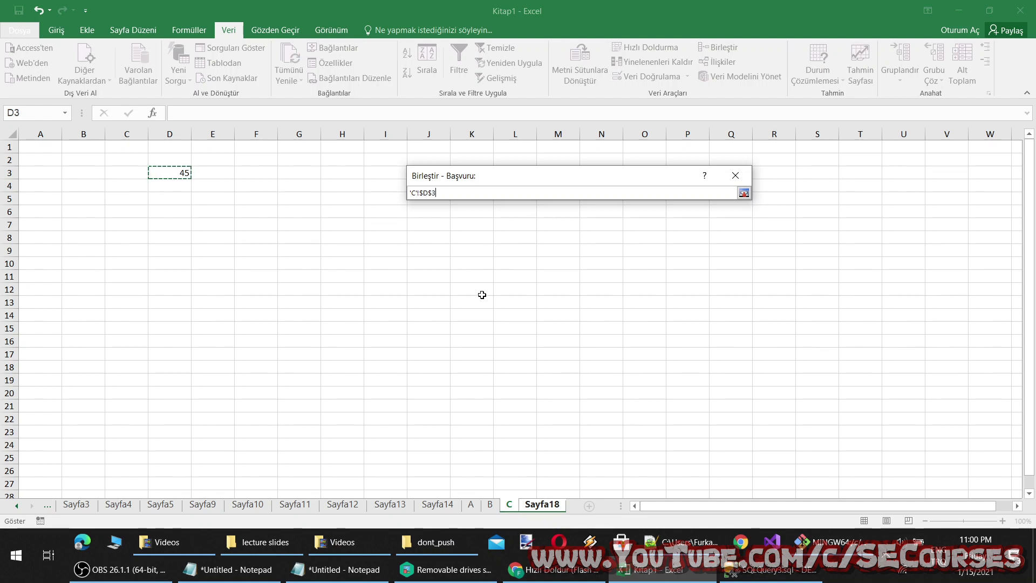
drag(453, 192, 386, 192)
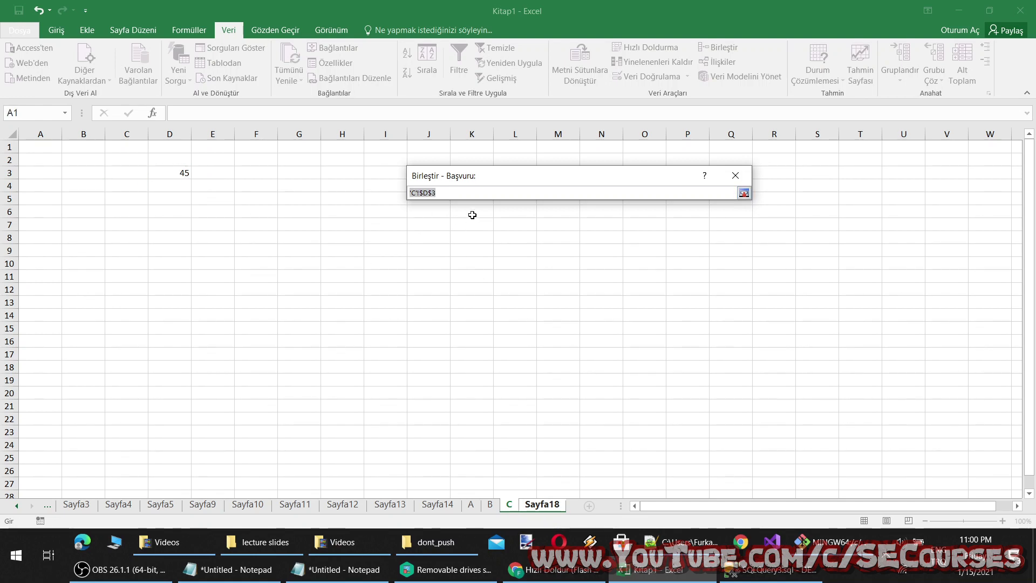
click(490, 504)
click(143, 187)
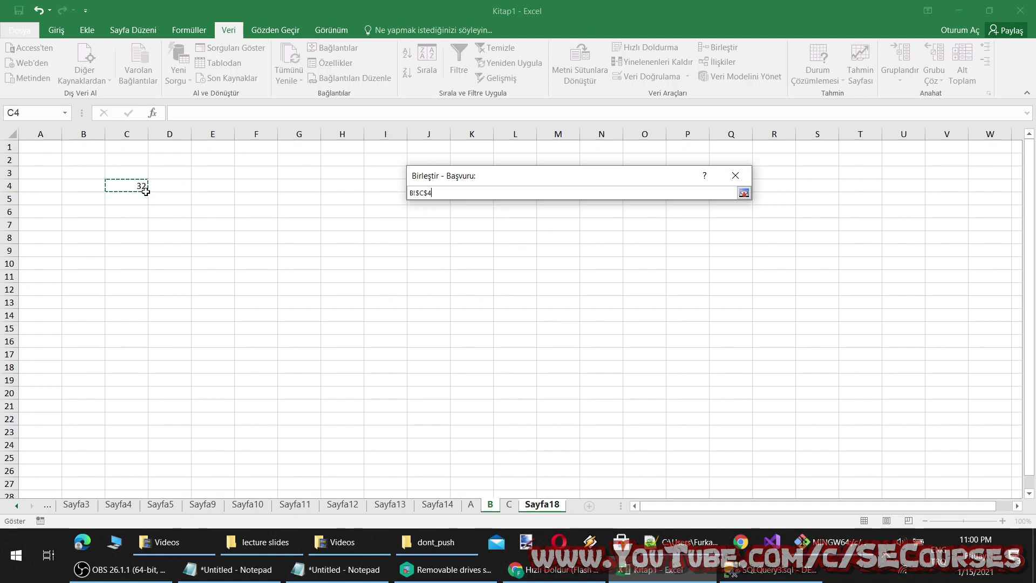
Step: Settle the reference on B!$C$4 and bring up Notepad's recent-files list
shift+click(513, 508)
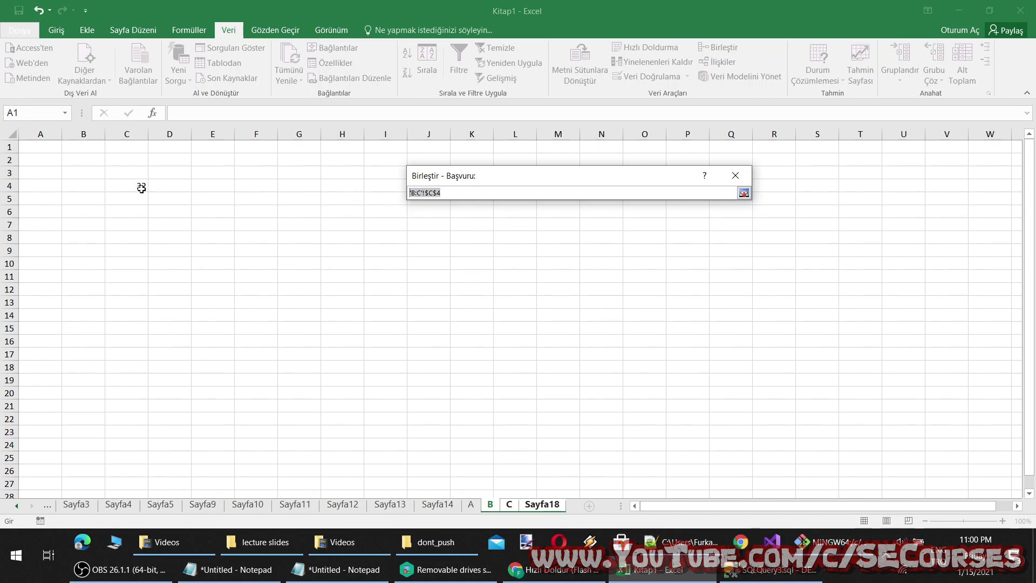
click(490, 504)
click(388, 324)
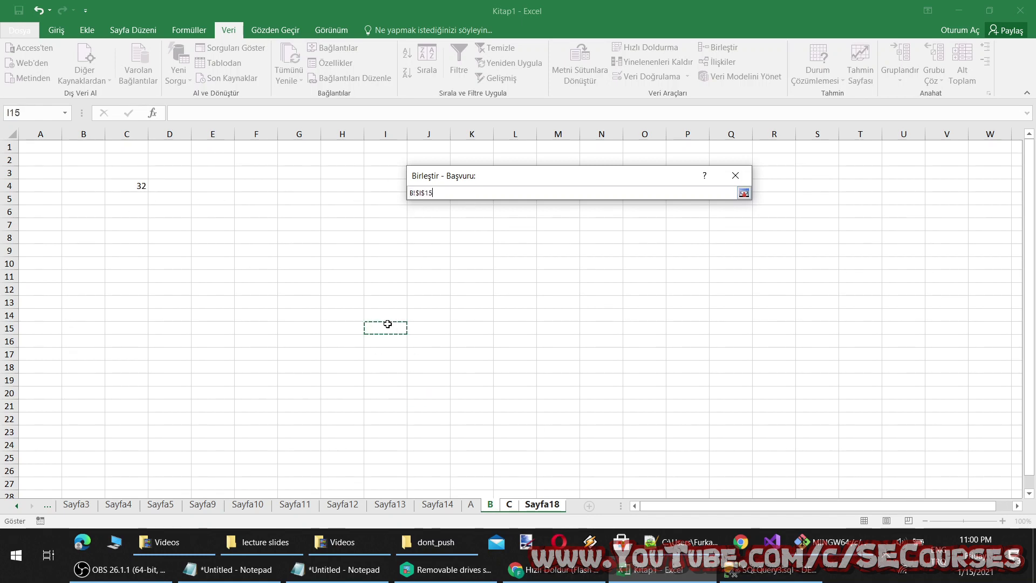
click(145, 189)
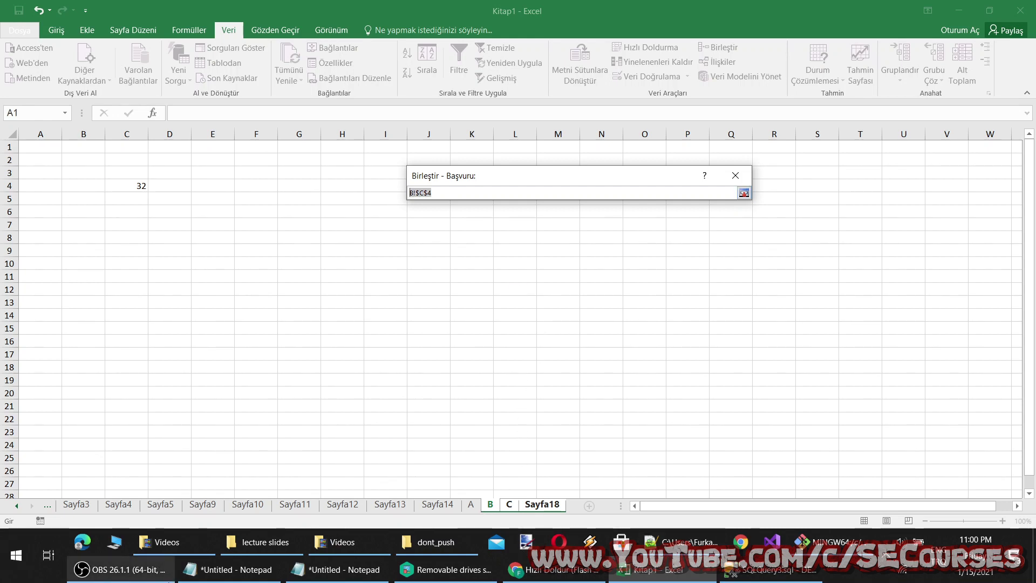
click(313, 569)
right_click(324, 569)
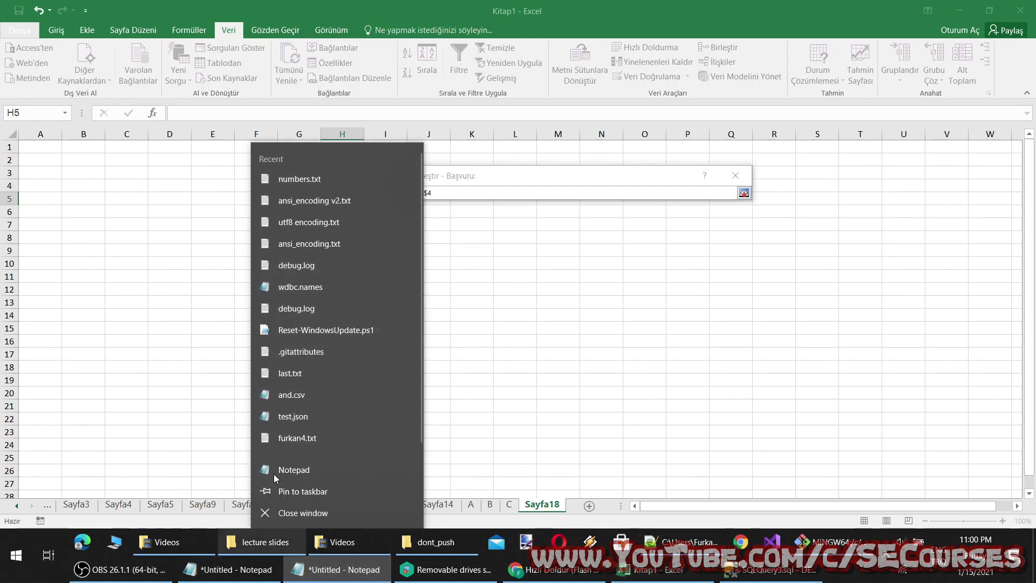
Step: Paste B!$C$4 into a new Notepad window, then pick D3 on sheet C in Excel
click(338, 462)
key(ctrl+v)
click(808, 381)
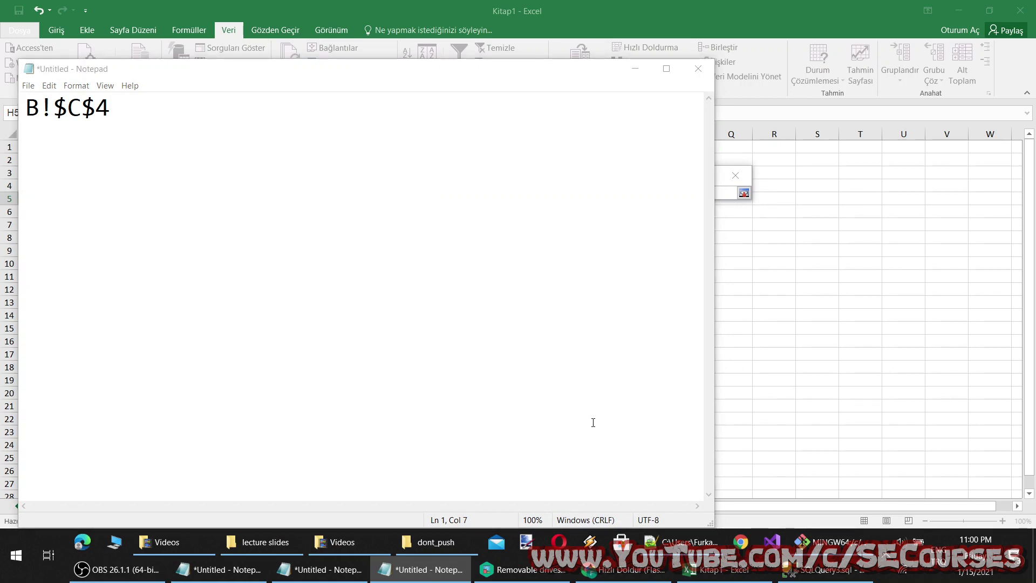
click(645, 65)
click(509, 504)
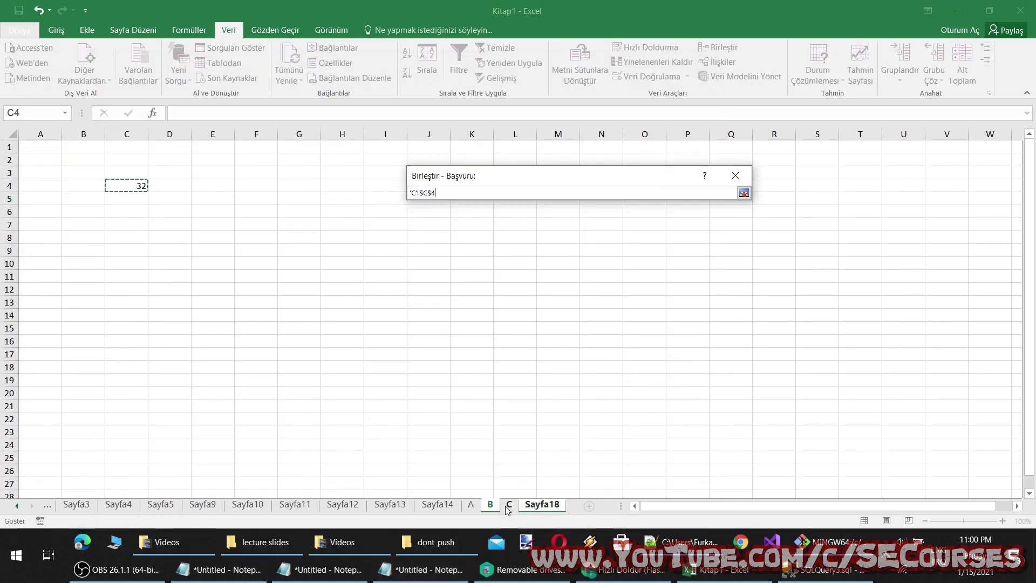
click(183, 173)
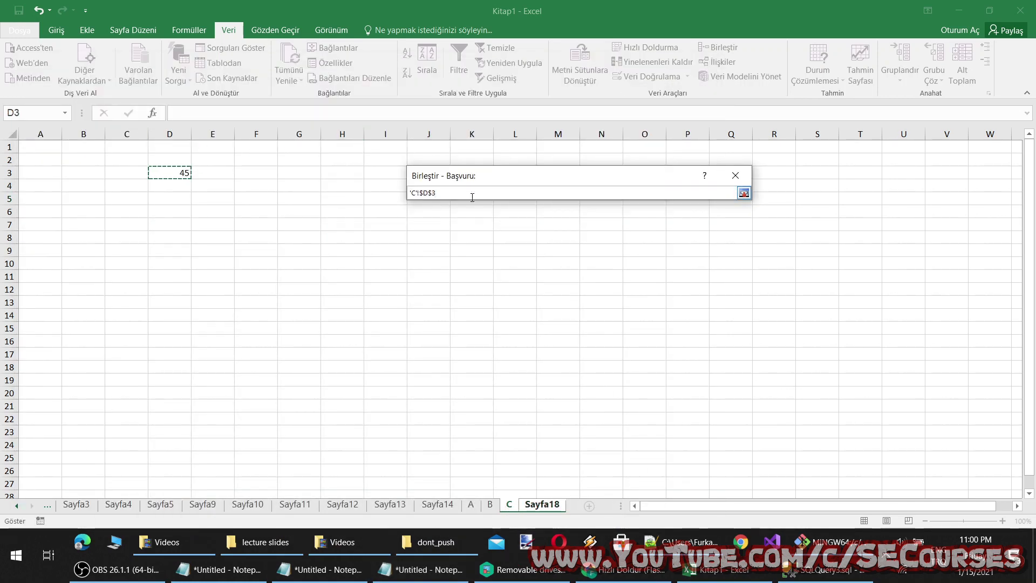
Step: Append 'C'!$D$3 in Notepad and paste the combined B!$C$4'C'!$D$3 text into the reference box
drag(437, 193, 409, 194)
click(424, 569)
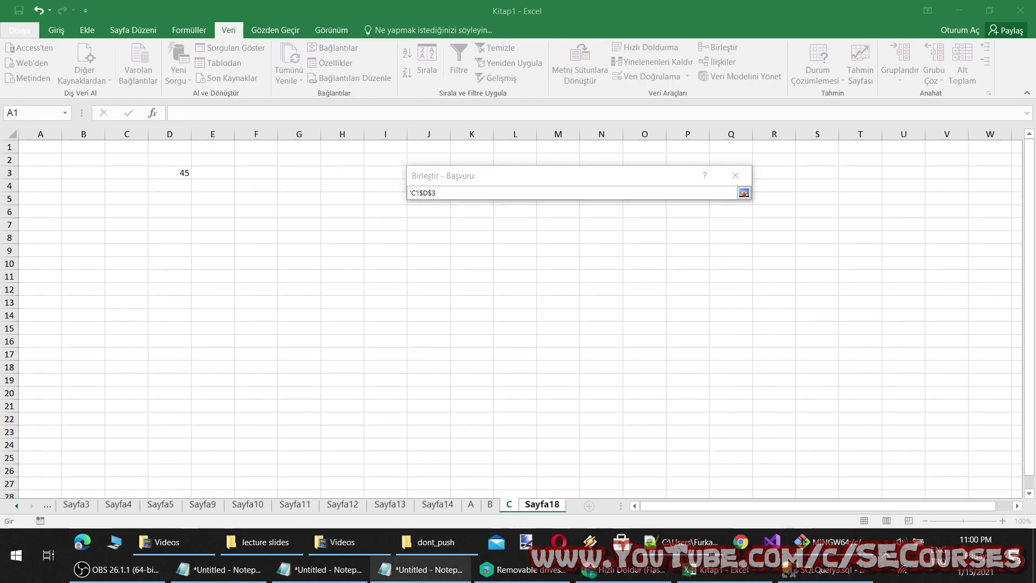
key(ctrl+v)
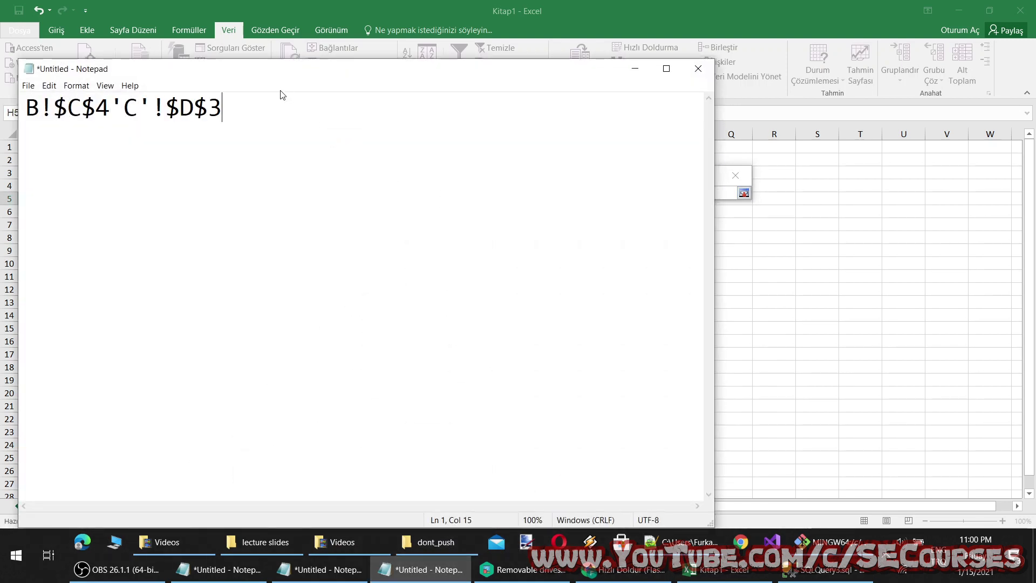
mouse_move(265, 69)
mouse_down()
mouse_move(562, 58)
mouse_move(740, 10)
mouse_move(822, 18)
mouse_move(387, 80)
mouse_up()
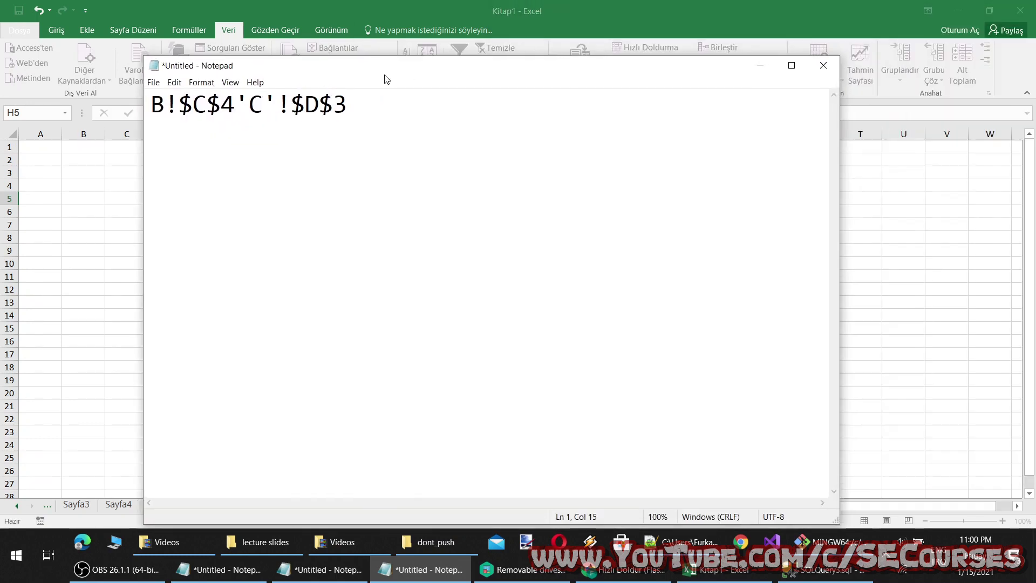
key(ctrl+a)
key(ctrl+c)
click(760, 66)
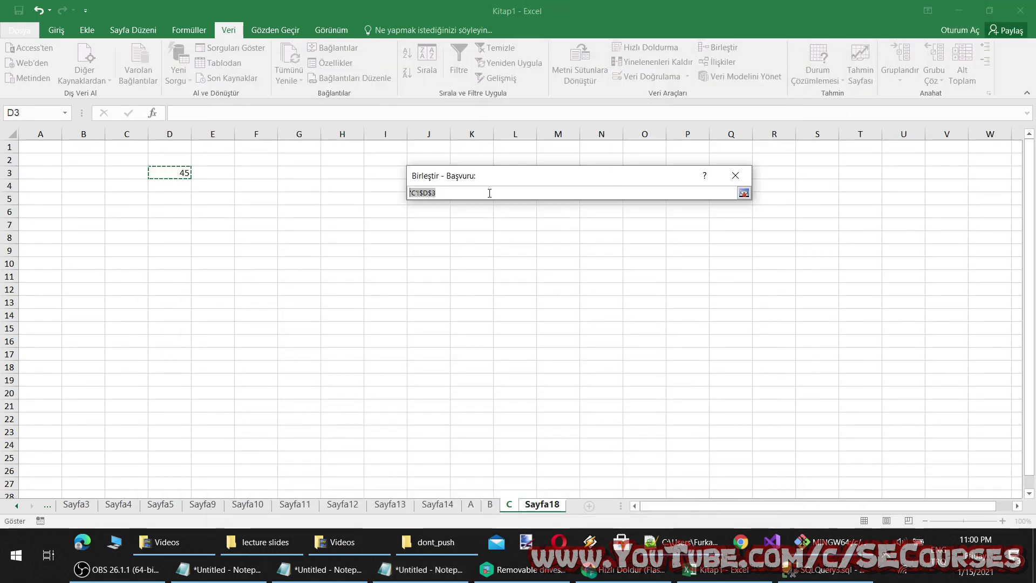
key(ctrl+v)
Step: Attempt the consolidation with the pasted combined reference and dismiss the invalid-reference warning
click(546, 506)
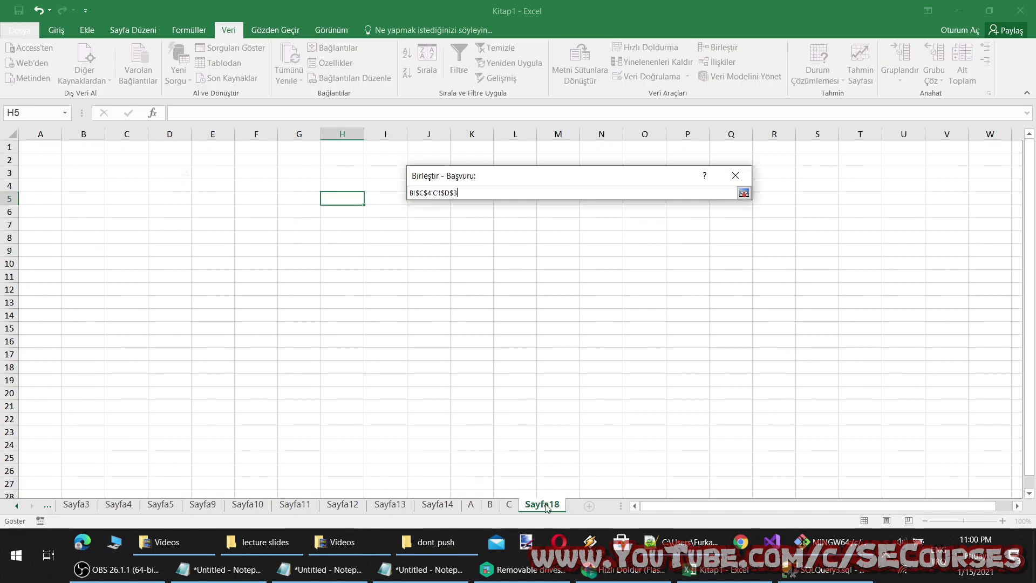
key(F2)
click(744, 193)
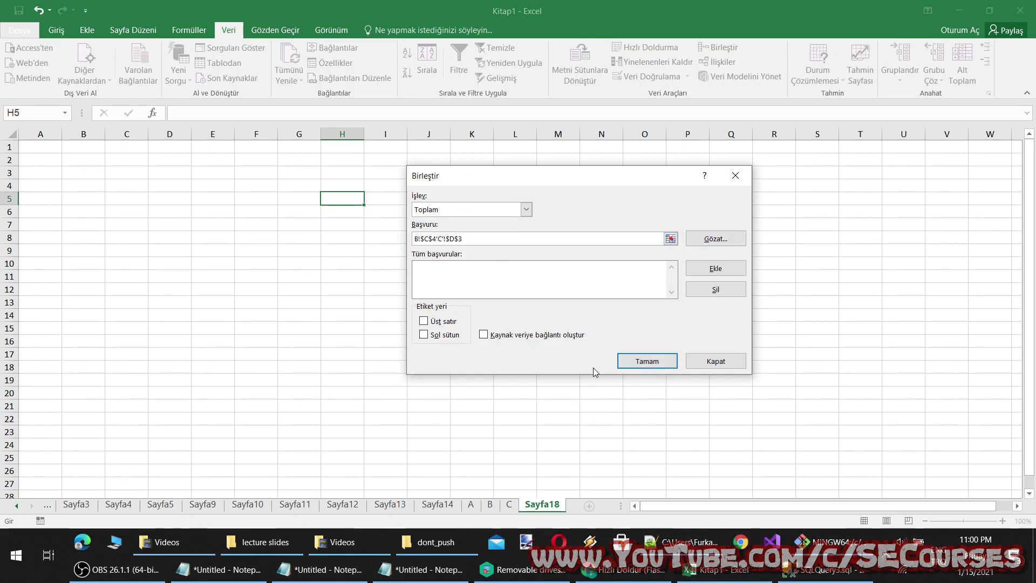
click(660, 361)
click(531, 306)
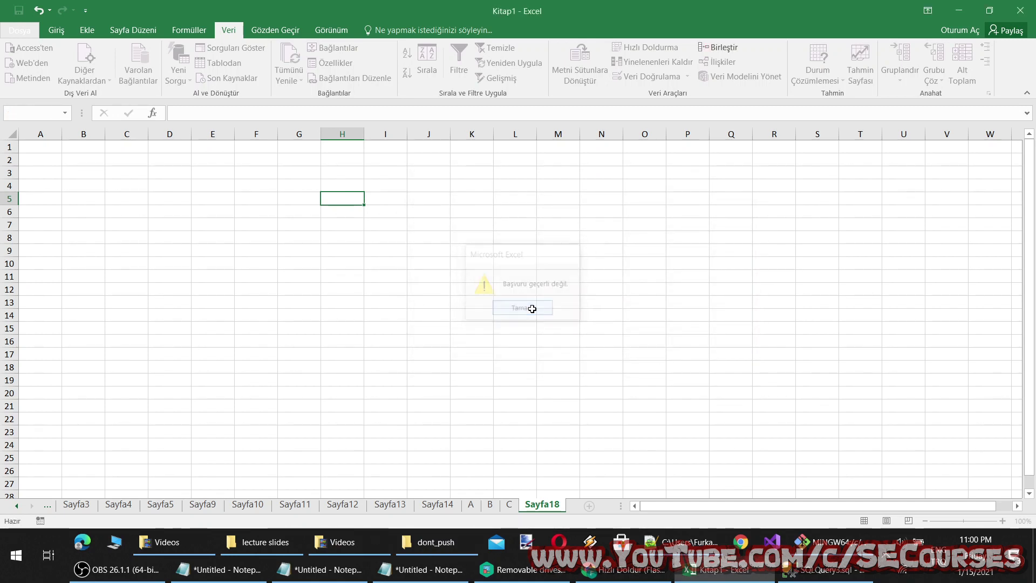
Step: Delete the old reference from the Birleştir list and close the dialog
click(708, 54)
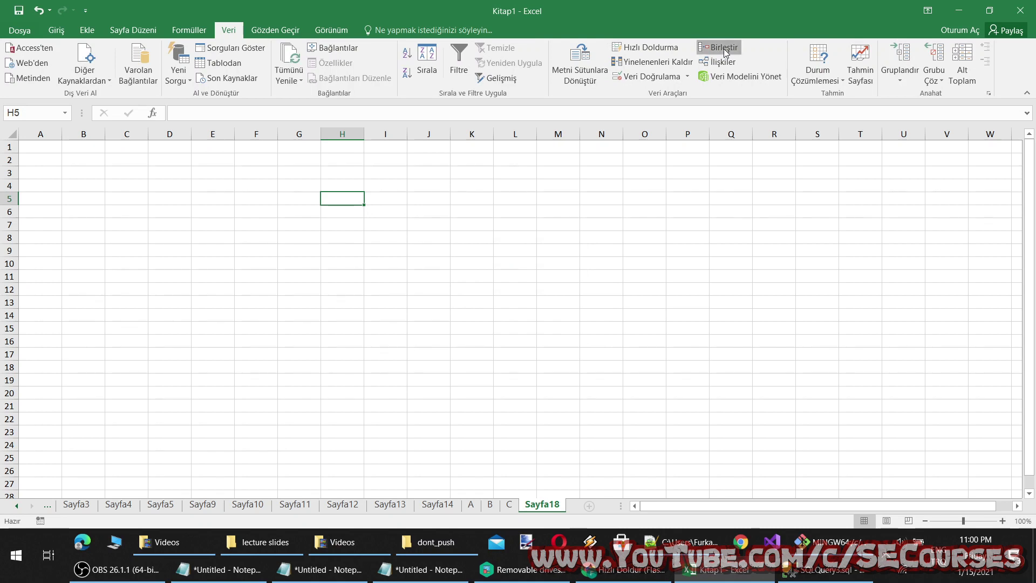
click(470, 267)
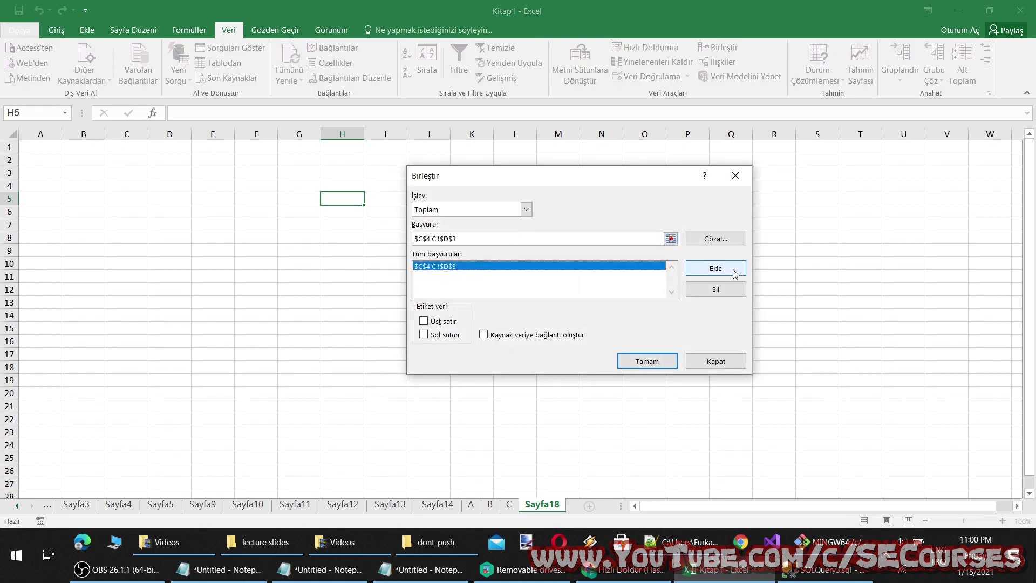
click(726, 240)
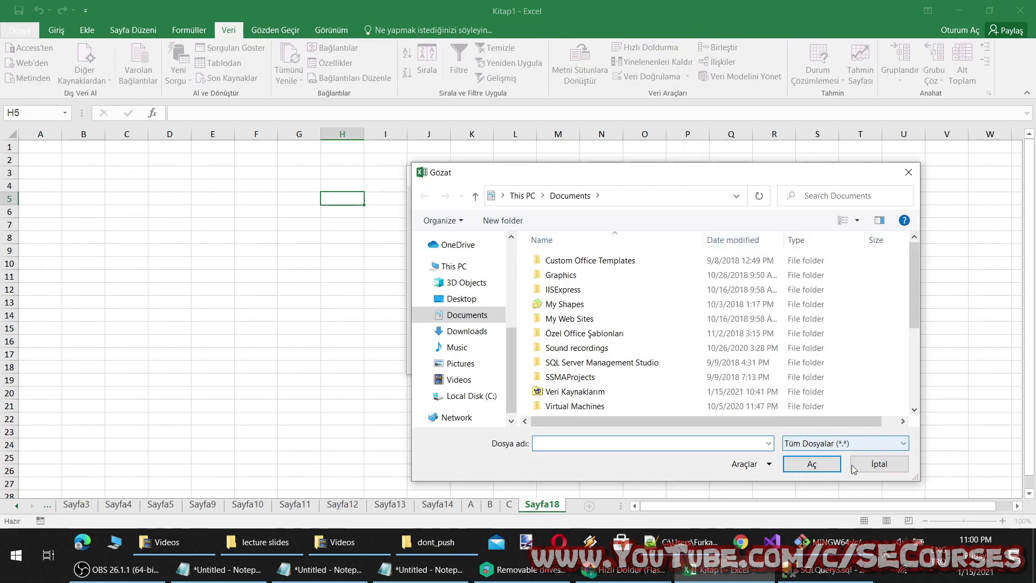
click(878, 464)
click(456, 267)
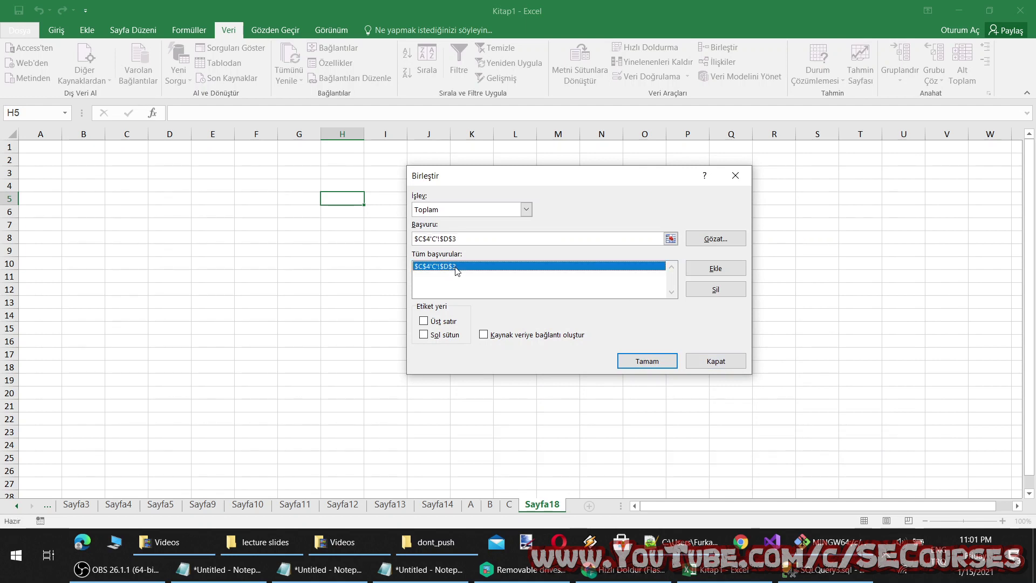
click(715, 289)
click(717, 360)
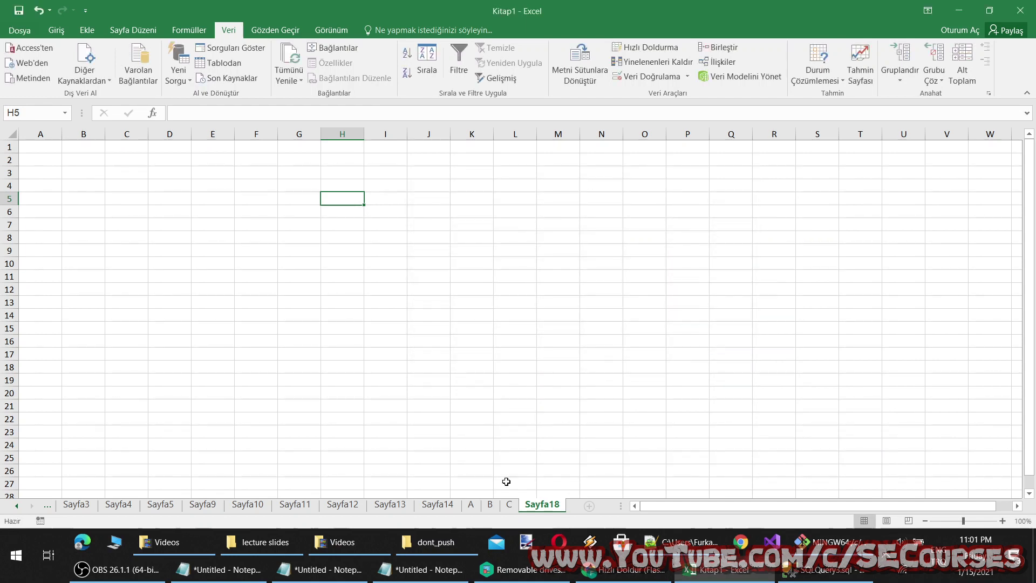
click(490, 504)
click(542, 504)
Step: Add B!$C$4 and 'C'!$D$3 as separate references and confirm, giving 77 in H5
click(717, 47)
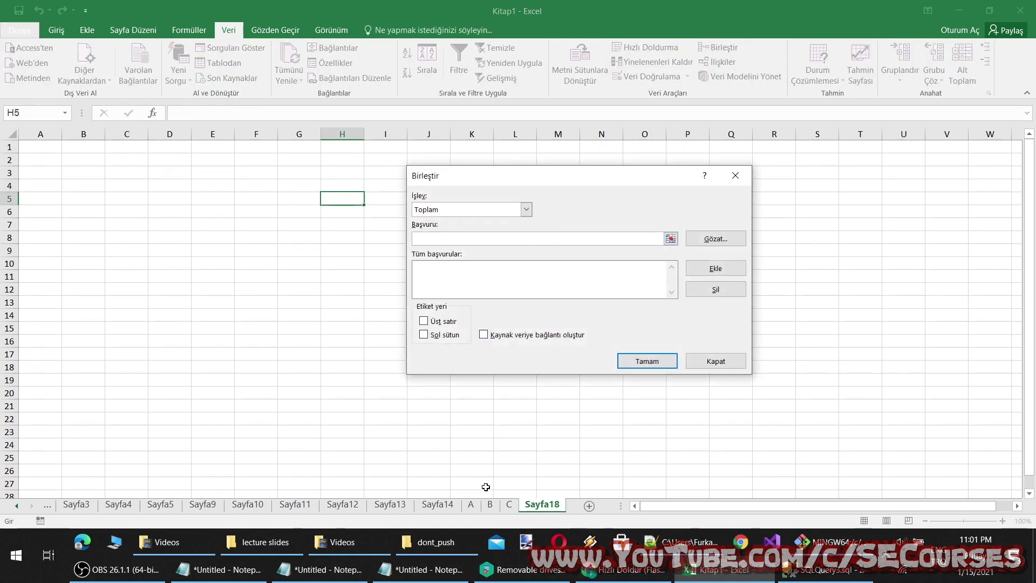
click(489, 504)
click(141, 185)
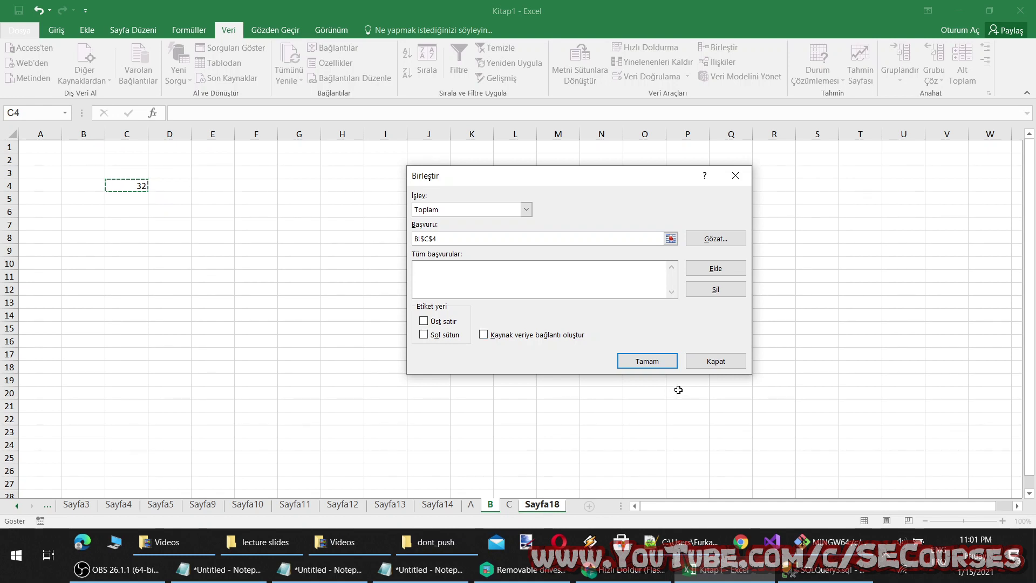
click(710, 269)
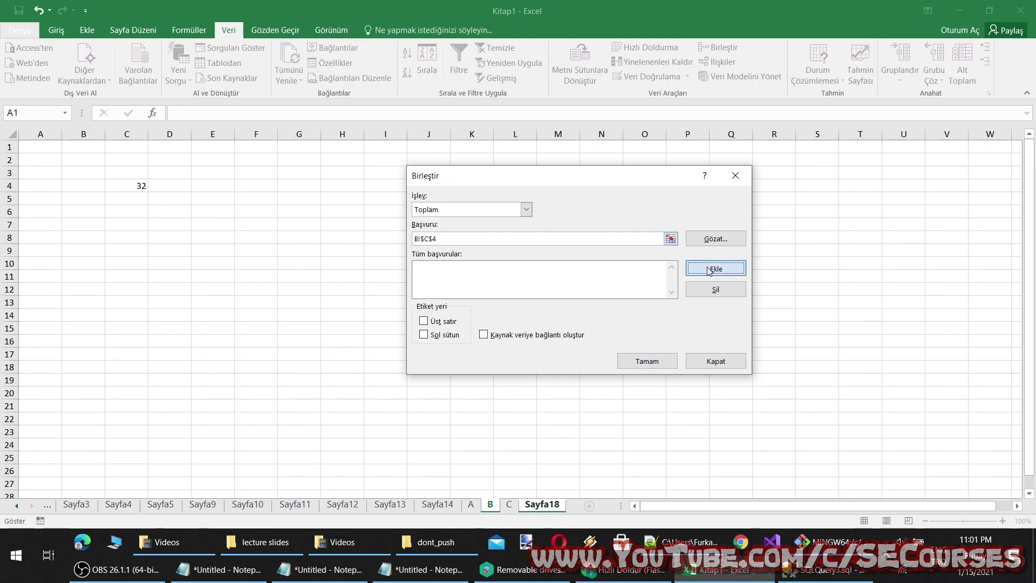
click(509, 504)
click(184, 173)
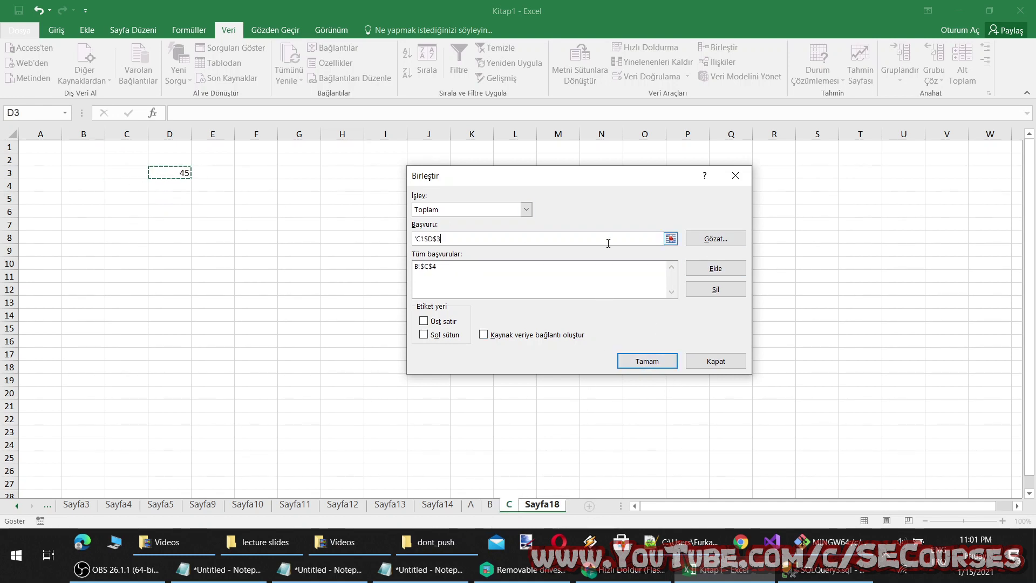
click(715, 268)
click(560, 508)
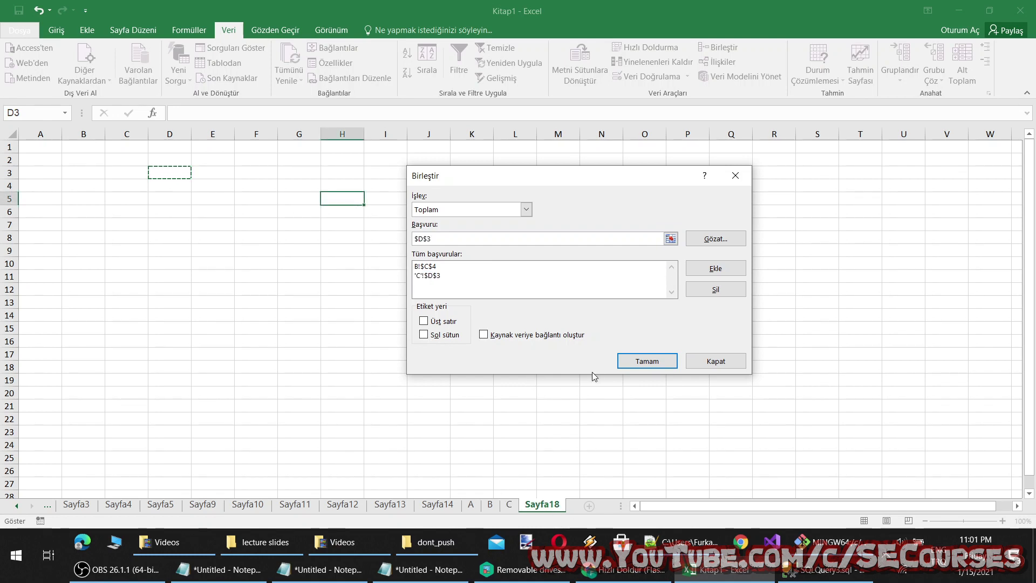
click(647, 361)
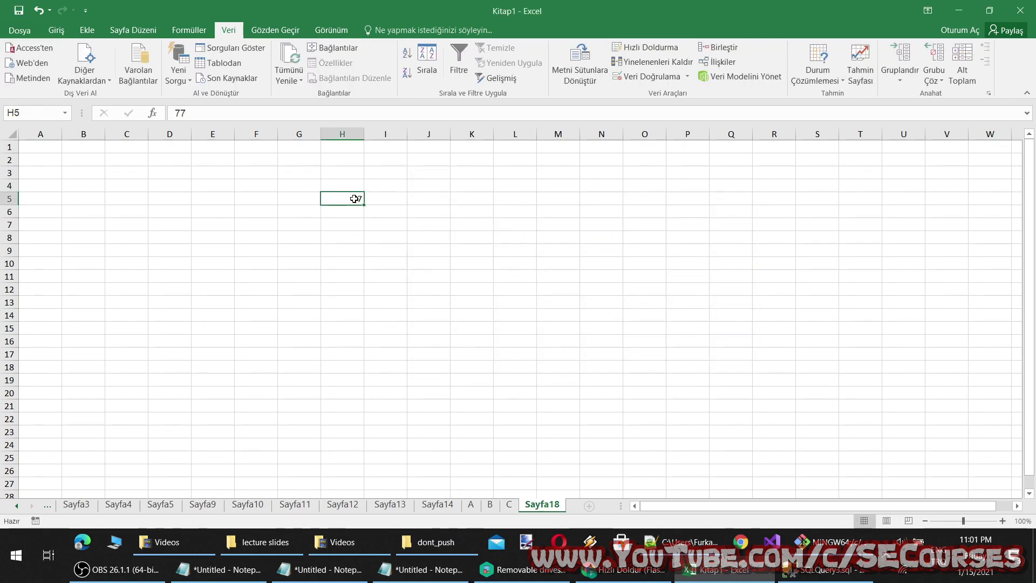
click(724, 66)
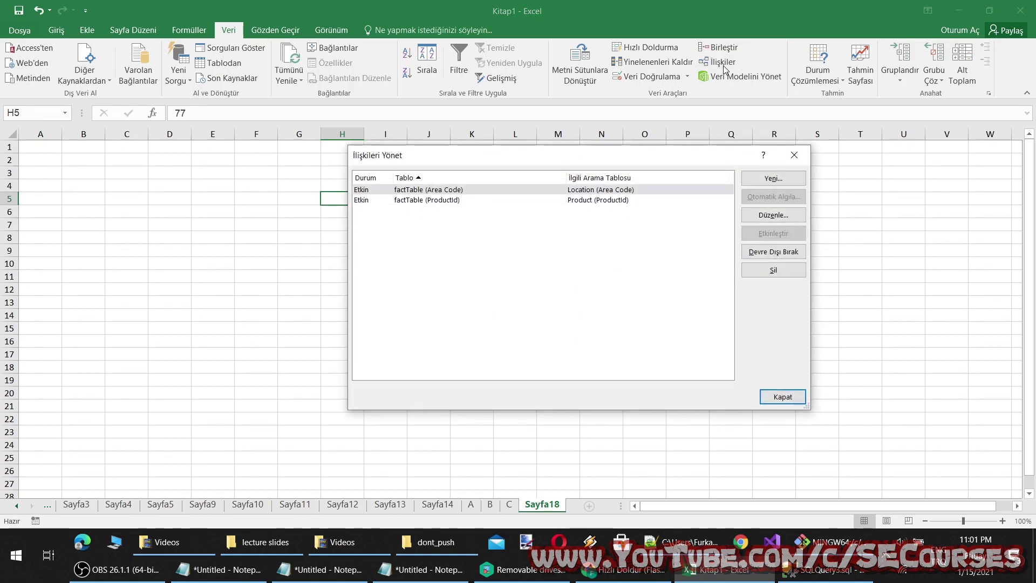
drag(618, 155, 391, 228)
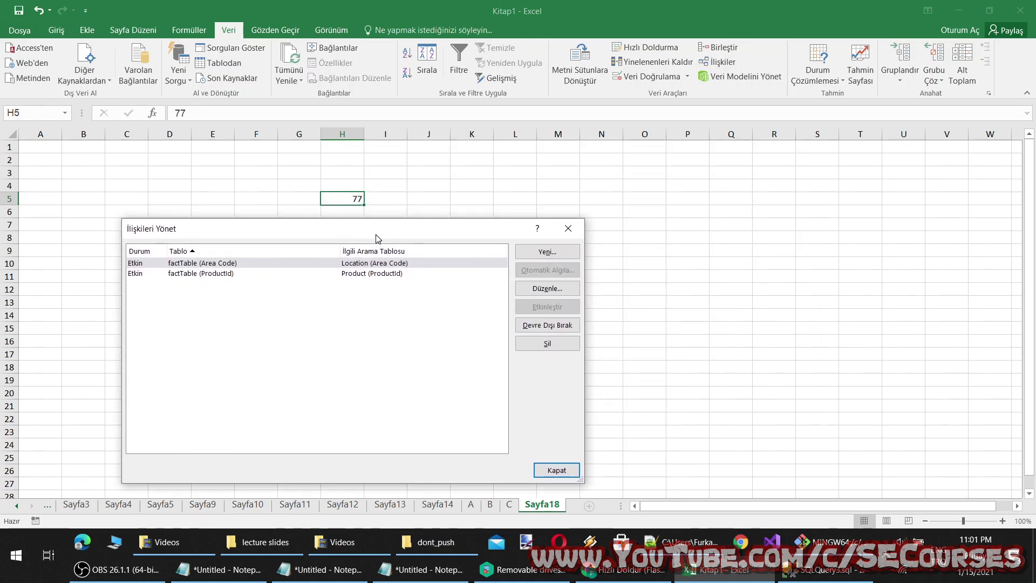
double_click(347, 265)
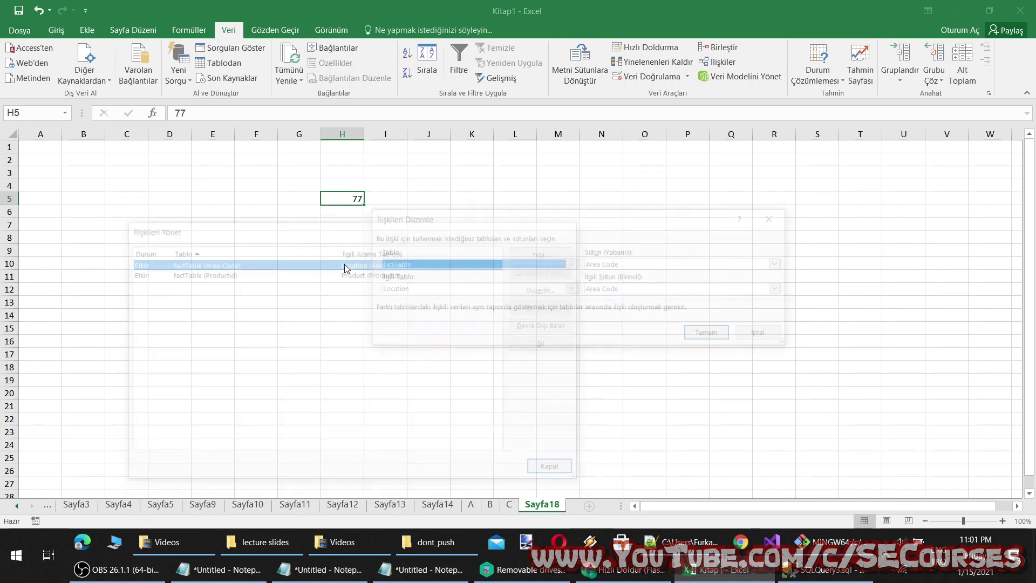
click(758, 335)
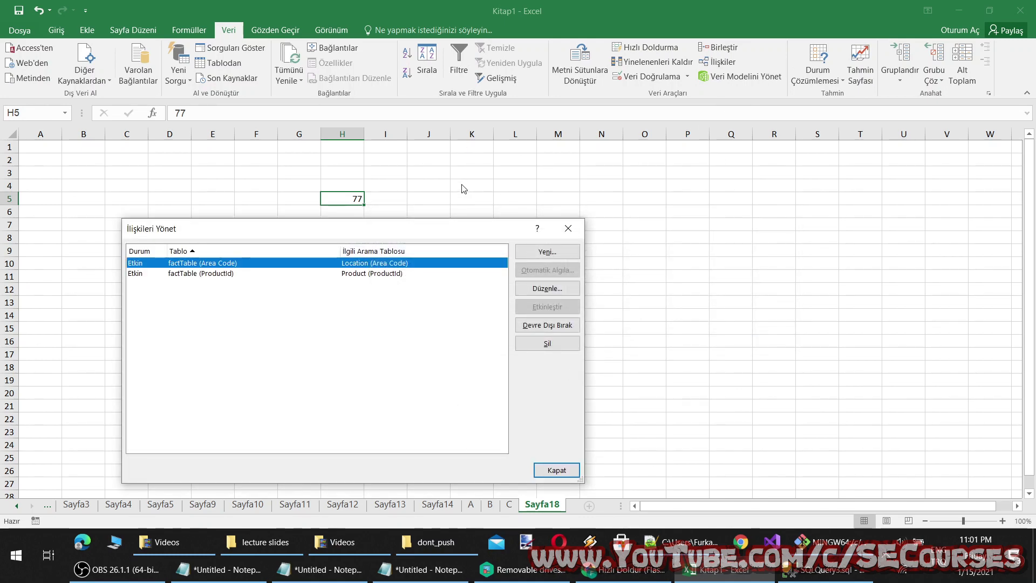
click(565, 256)
click(760, 332)
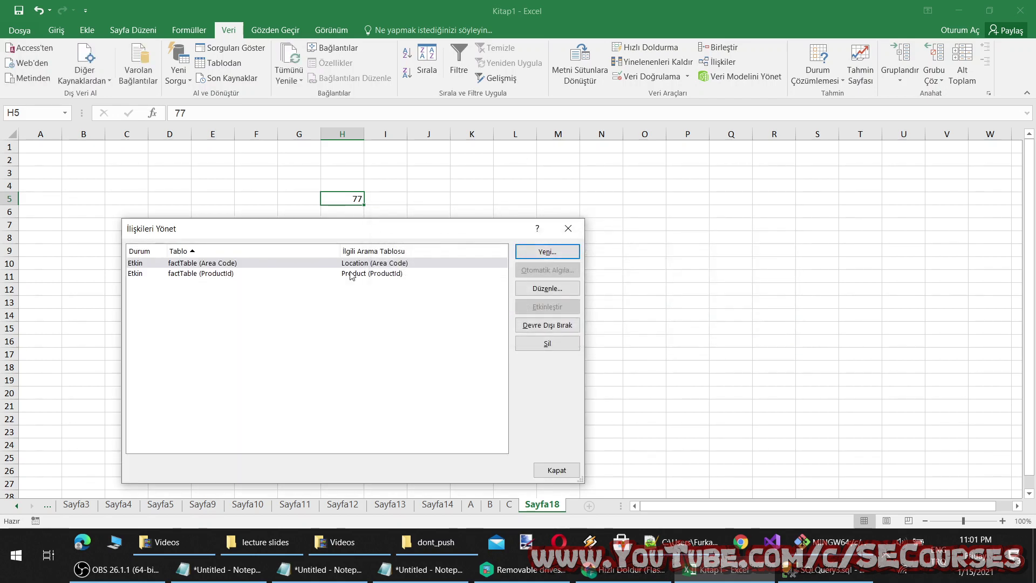
click(202, 275)
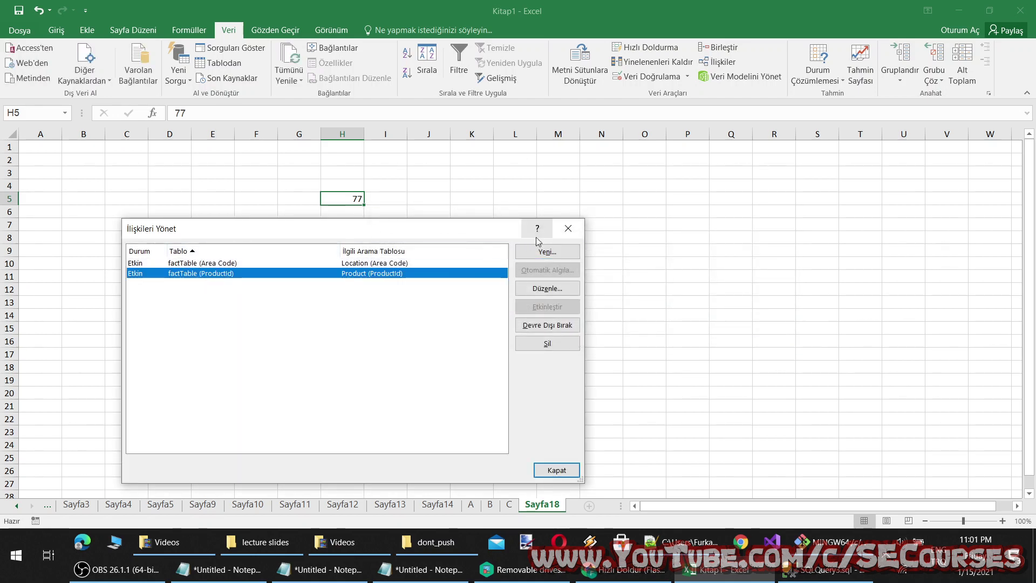
click(568, 229)
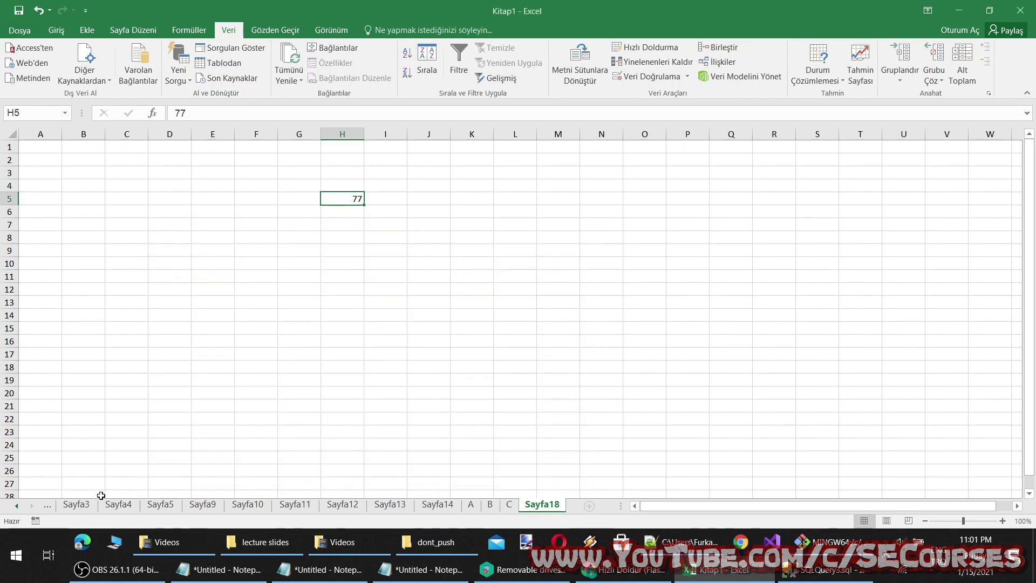
click(436, 212)
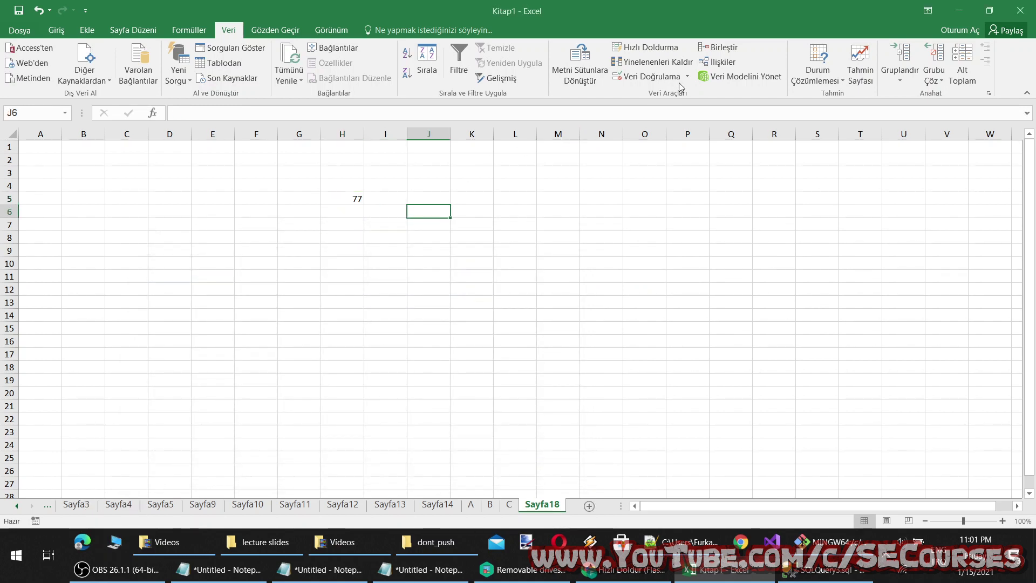
Step: Open the data model with the analysis add-ins enabled and select the Total Expenses value in row 2426
click(734, 81)
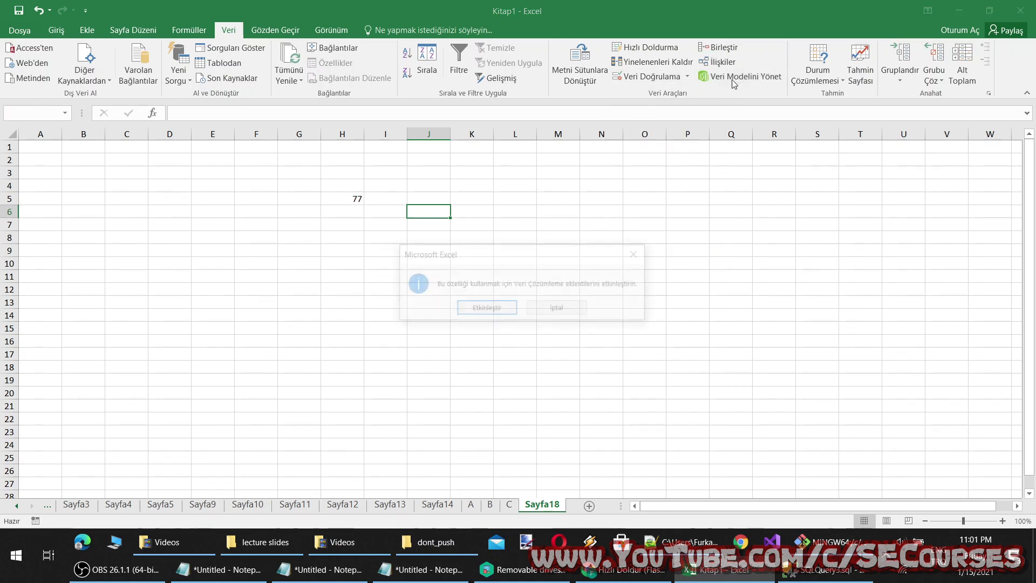
click(492, 316)
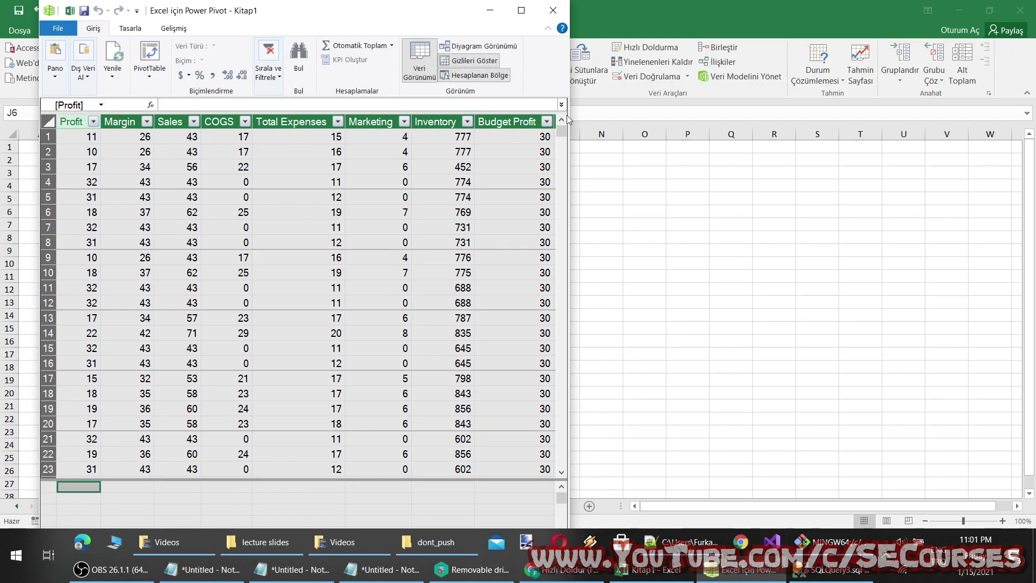
drag(564, 131, 563, 317)
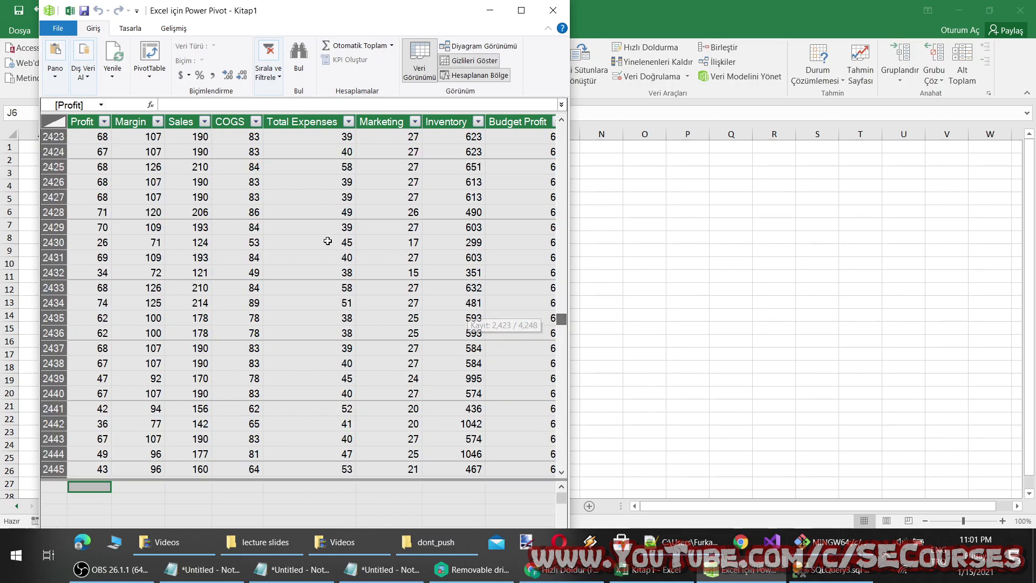
click(277, 180)
Step: Check the column's Data Type and Format options, then switch to Diagram View
click(240, 46)
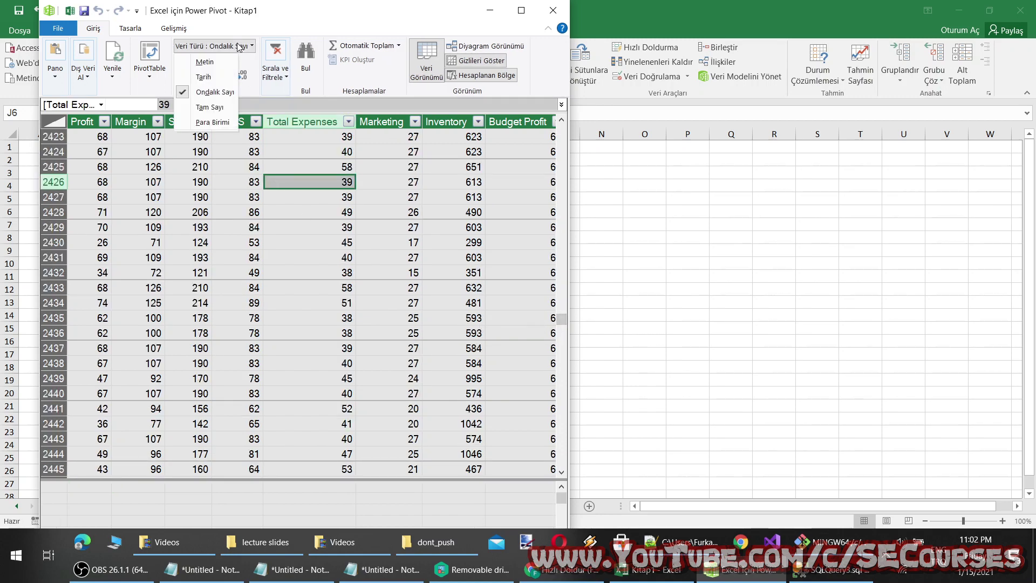
click(240, 47)
click(239, 46)
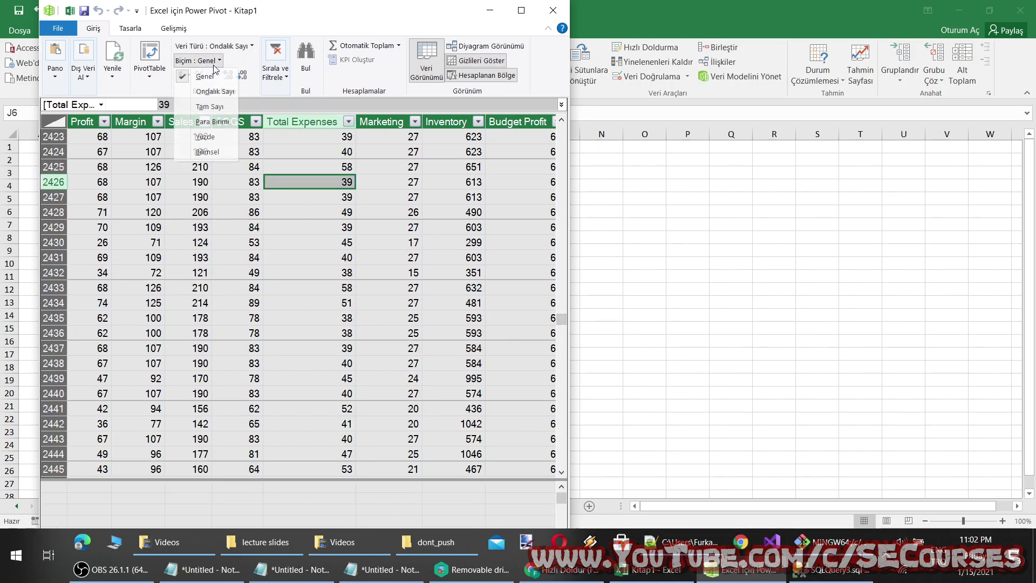
click(239, 47)
click(507, 47)
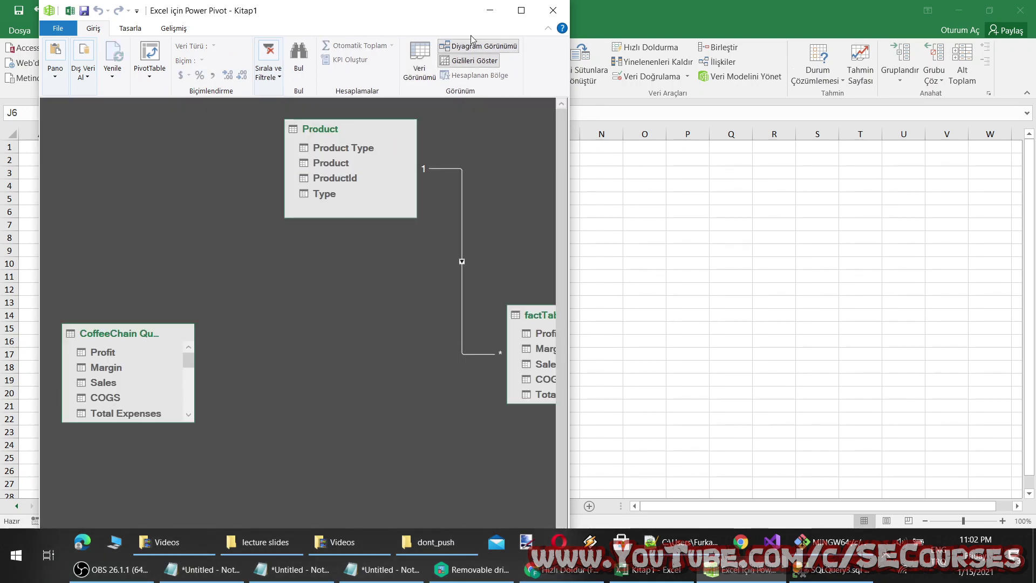
Step: Maximize the Power Pivot window and scroll the diagram, selecting ProductId in the Product table
click(522, 10)
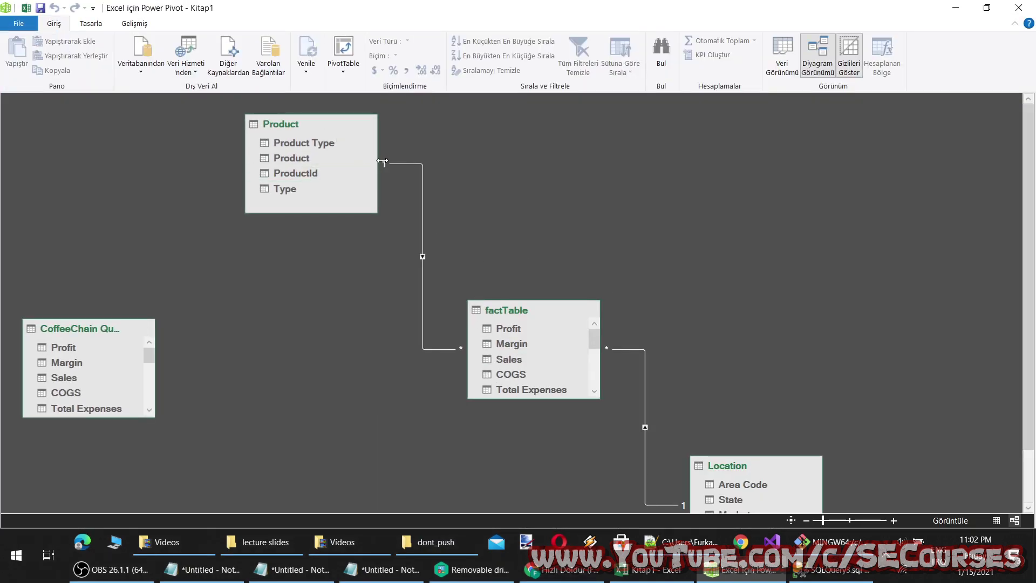
click(314, 174)
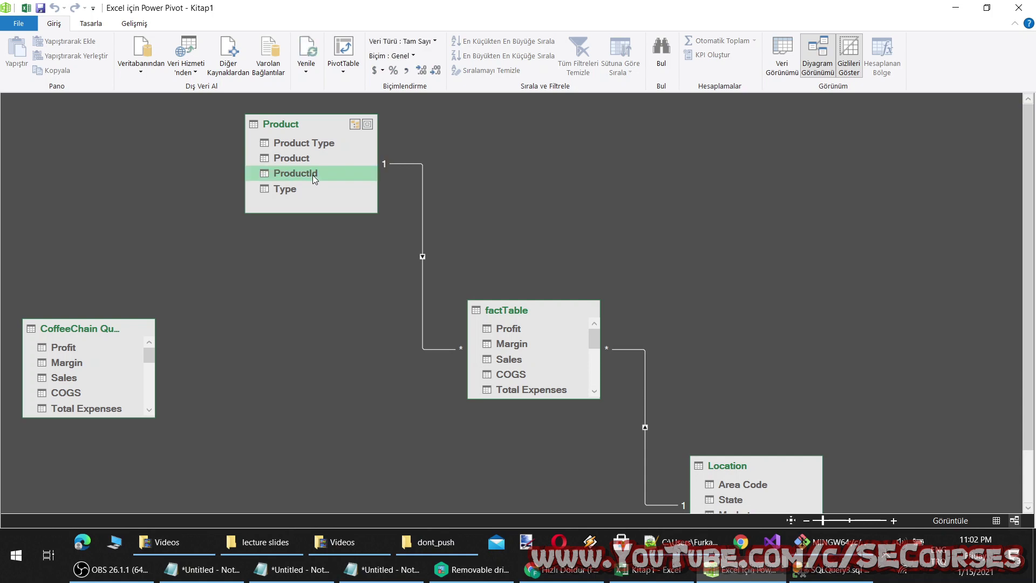
scroll(536, 357, down, 3)
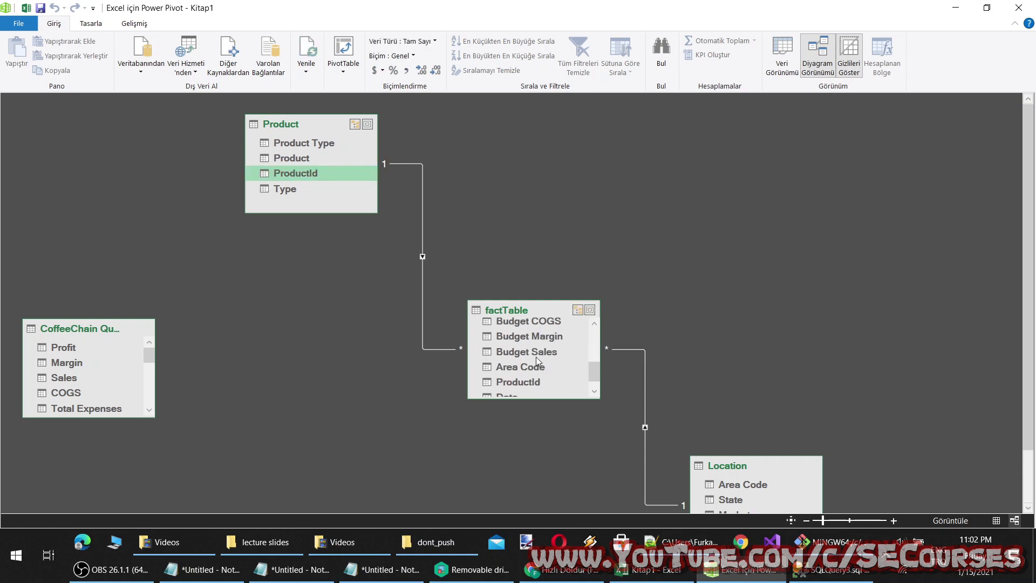
scroll(536, 355, up, 3)
scroll(536, 355, down, 3)
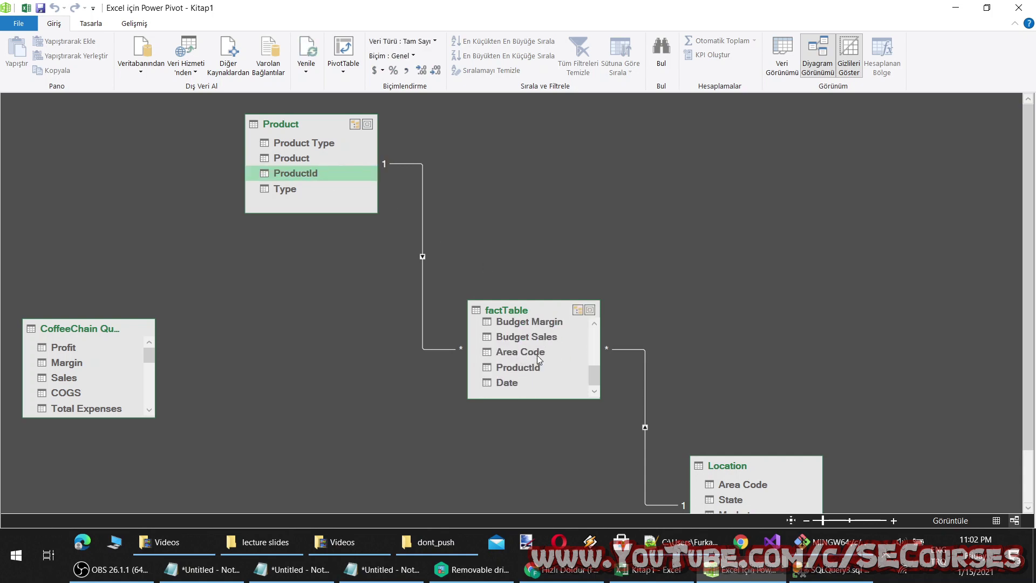
scroll(537, 355, up, 1)
scroll(537, 358, down, 3)
scroll(571, 335, down, 2)
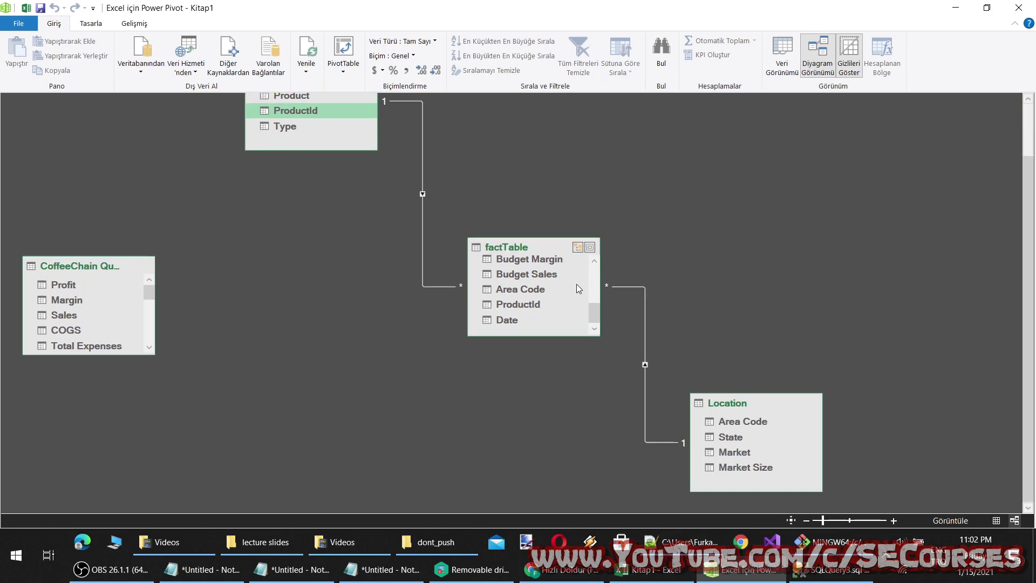
scroll(576, 284, up, 1)
Step: Inspect the Area Code relationship between factTable and Location, then switch to Data View
click(608, 292)
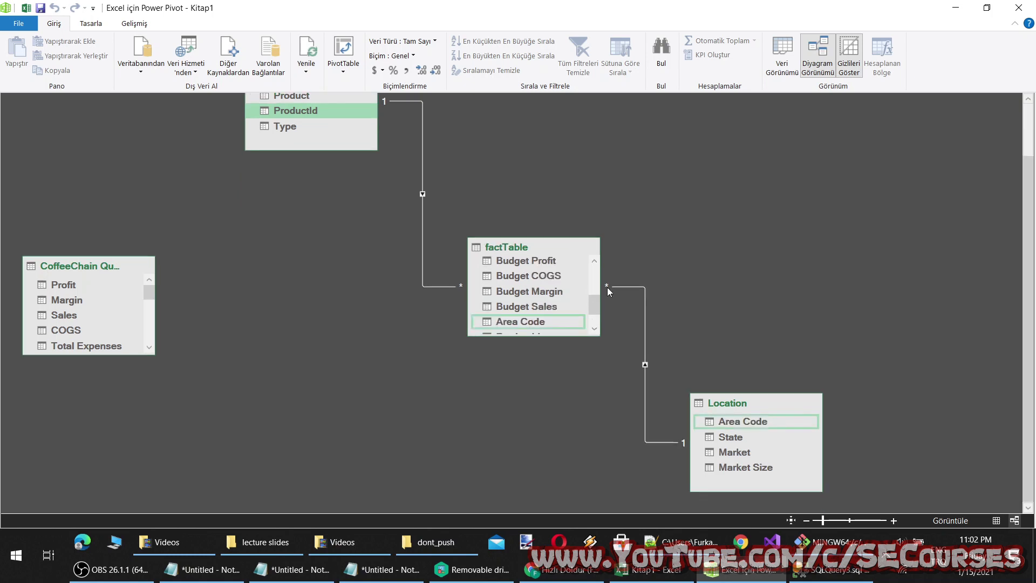
click(615, 270)
scroll(451, 203, up, 1)
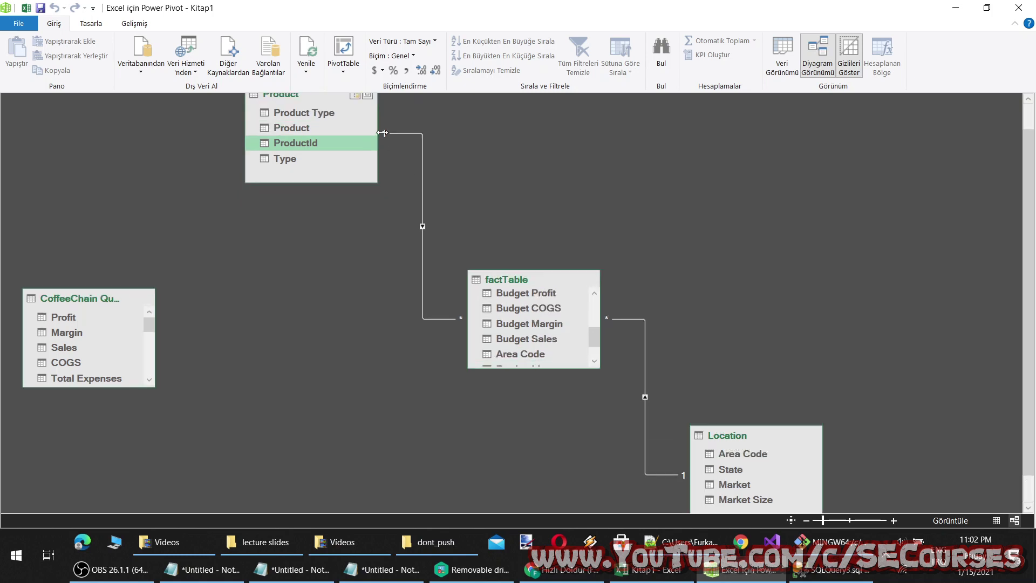
scroll(491, 241, up, 1)
scroll(534, 302, down, 2)
scroll(536, 309, down, 2)
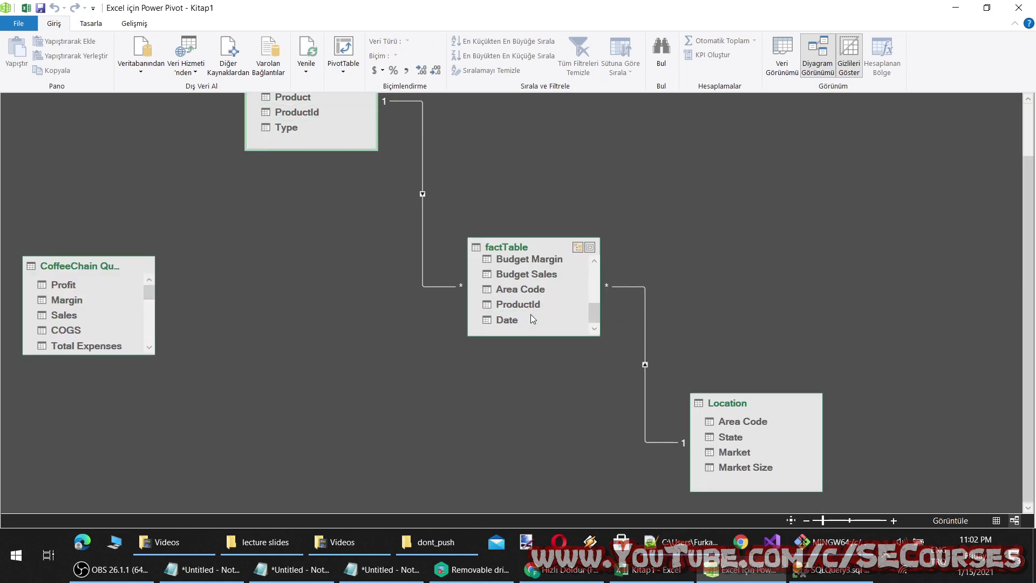
scroll(406, 320, up, 2)
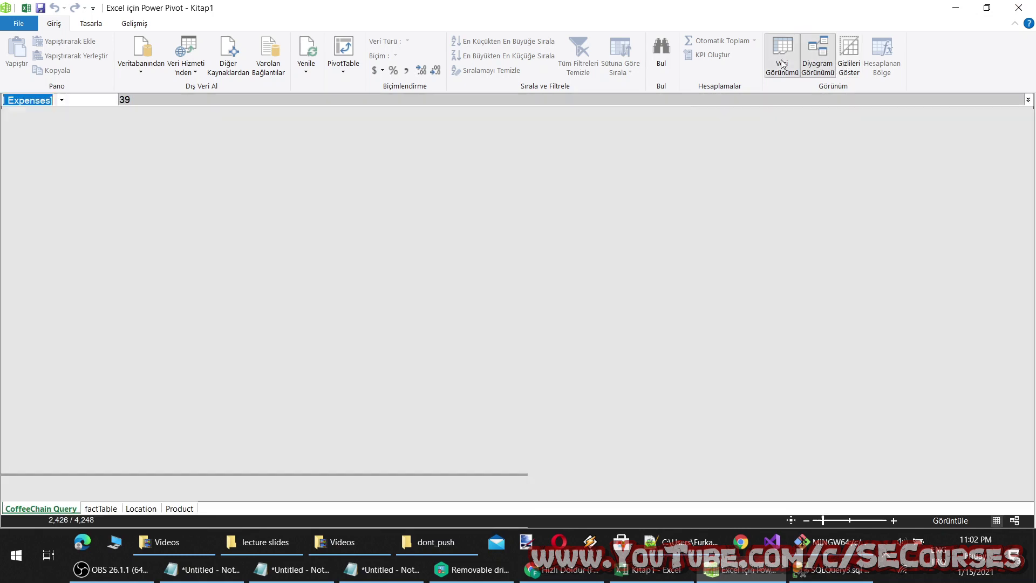
click(782, 54)
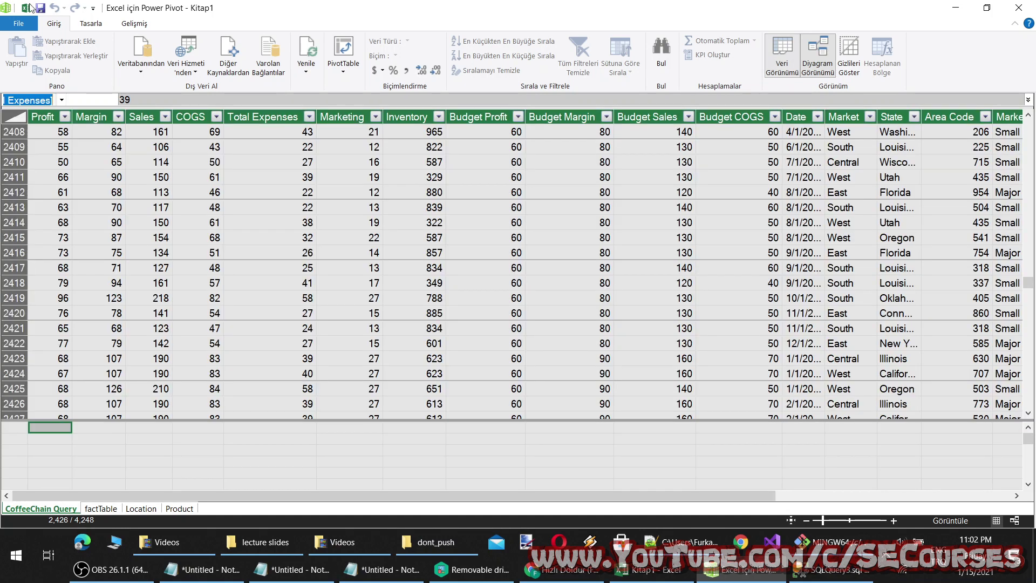
Step: Select Total Expenses and Budget Margin values, then browse the factTable, Location and Product tables
click(236, 182)
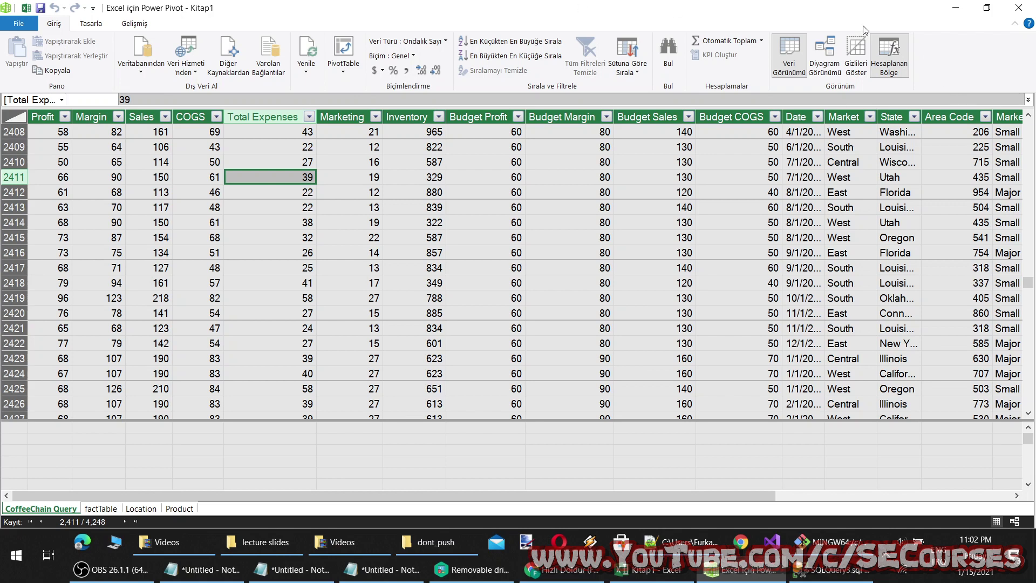
click(574, 206)
scroll(554, 316, down, 1)
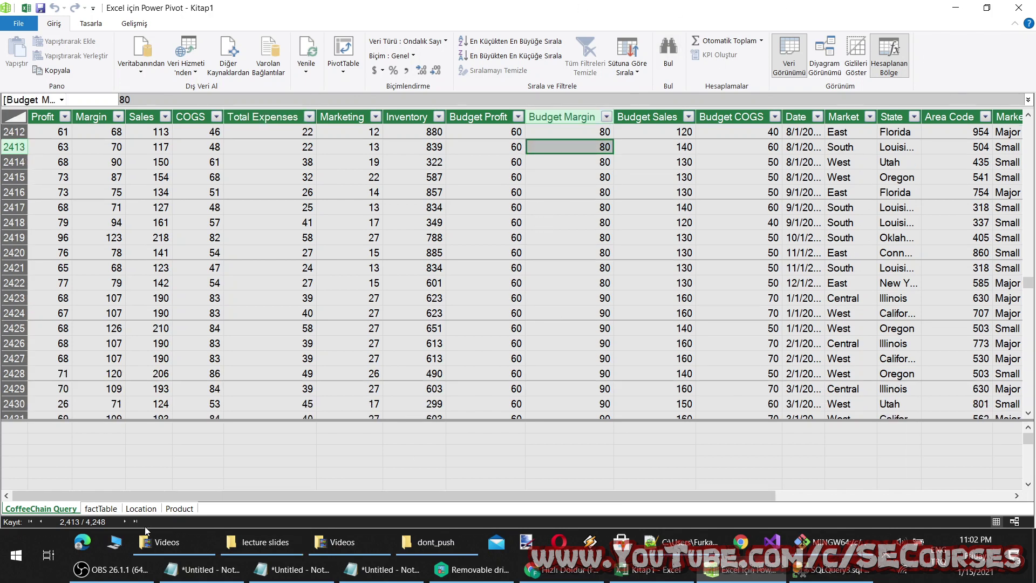
click(101, 509)
click(141, 507)
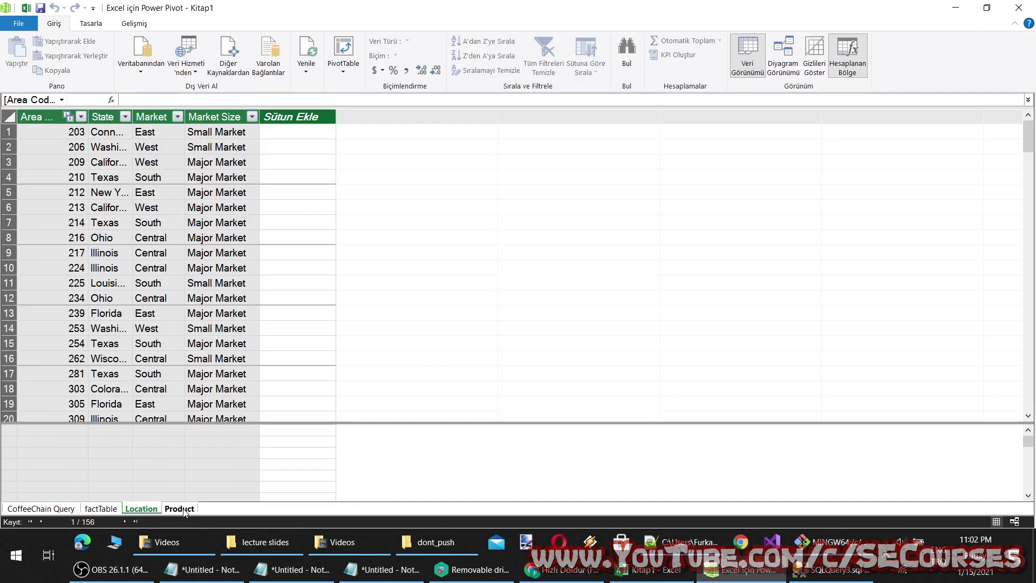
click(179, 508)
click(52, 508)
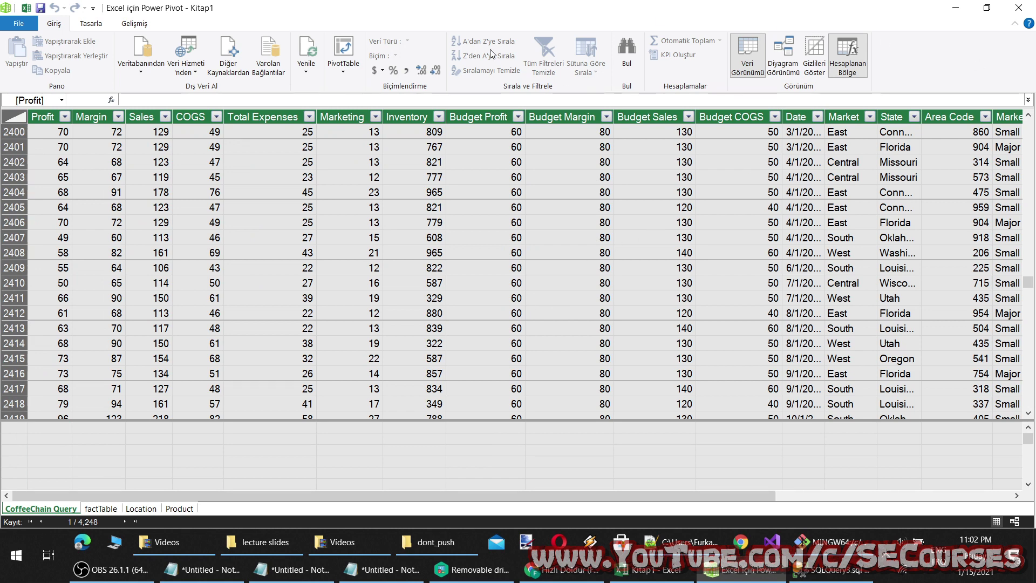
Step: Select a Budget Profit value in row 2406, then open and close the Find search
click(519, 224)
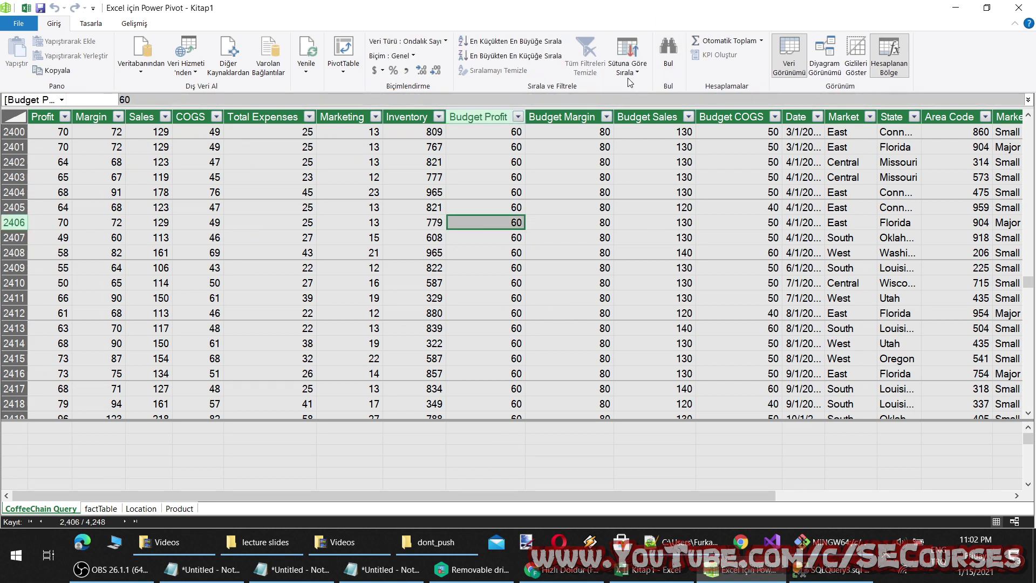
click(668, 51)
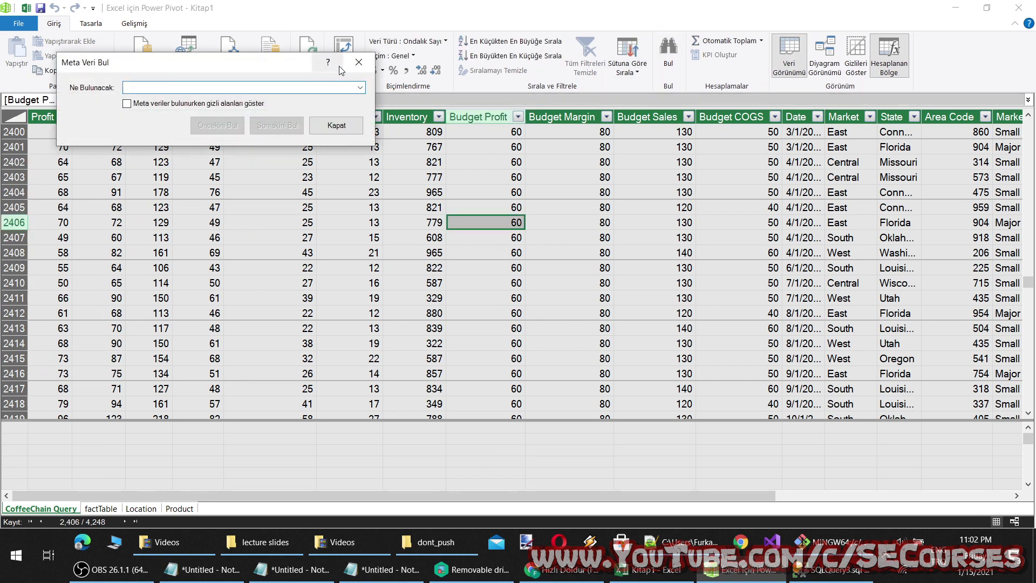
click(361, 64)
click(1018, 7)
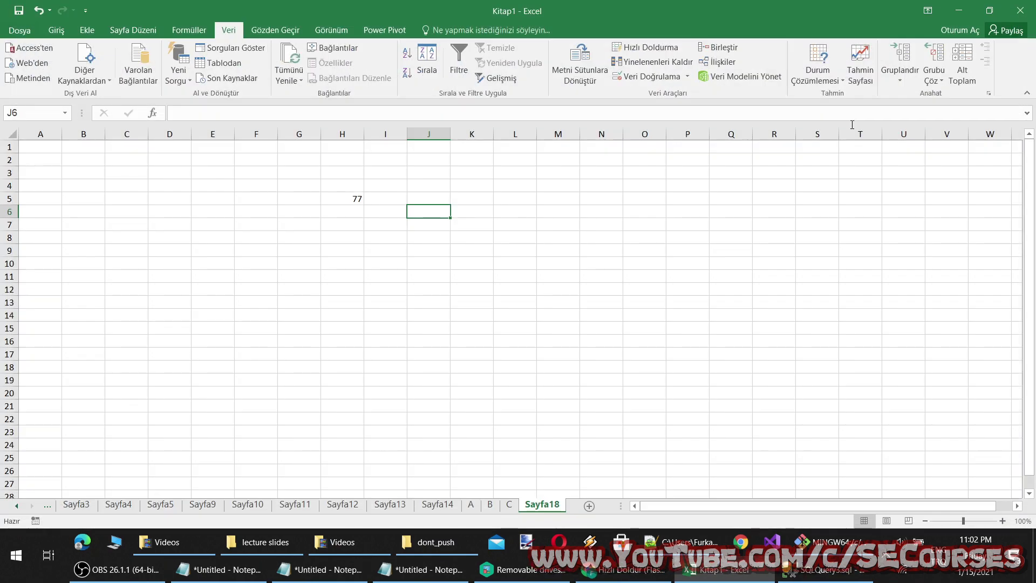
click(574, 235)
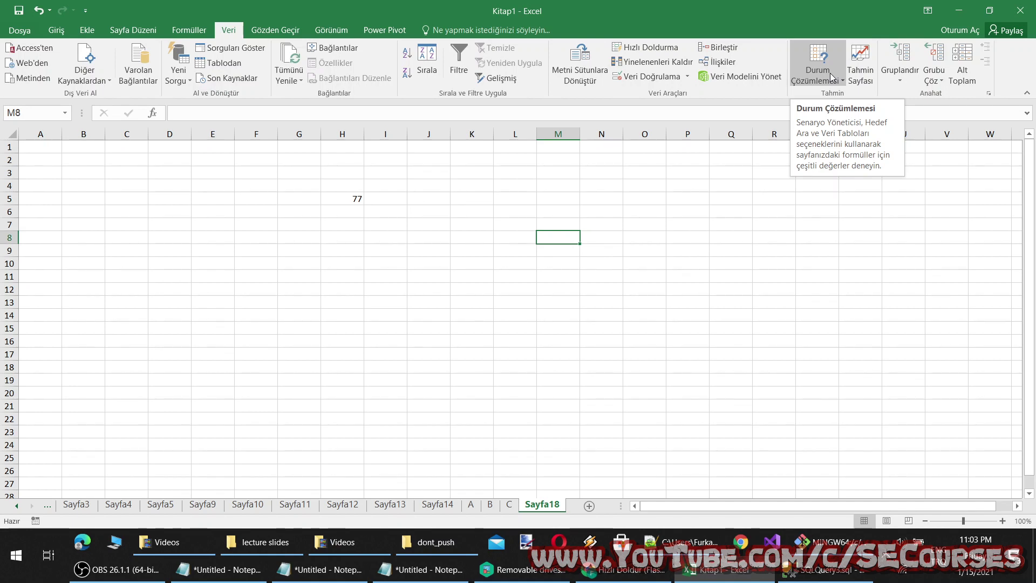
click(831, 79)
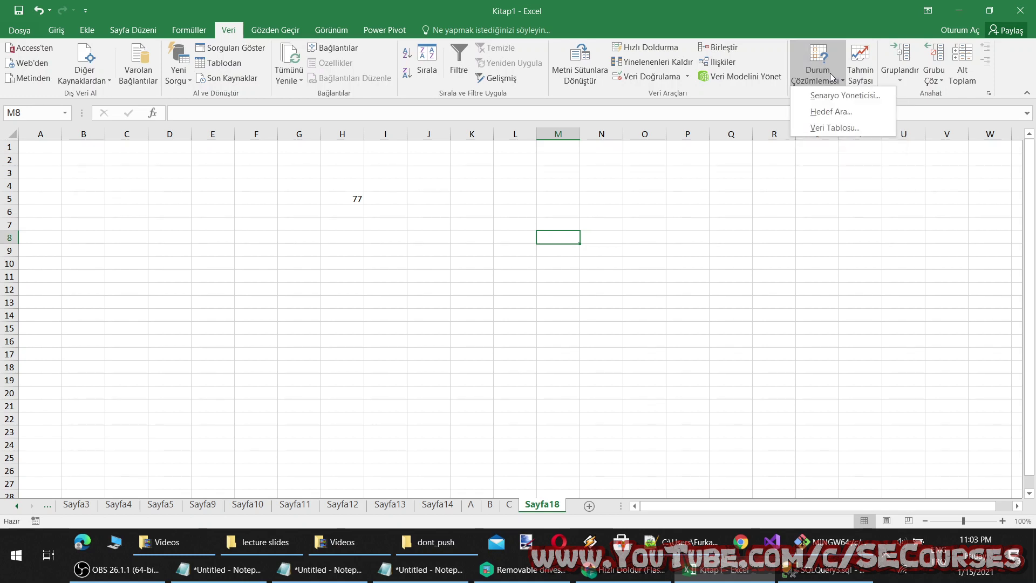
click(831, 108)
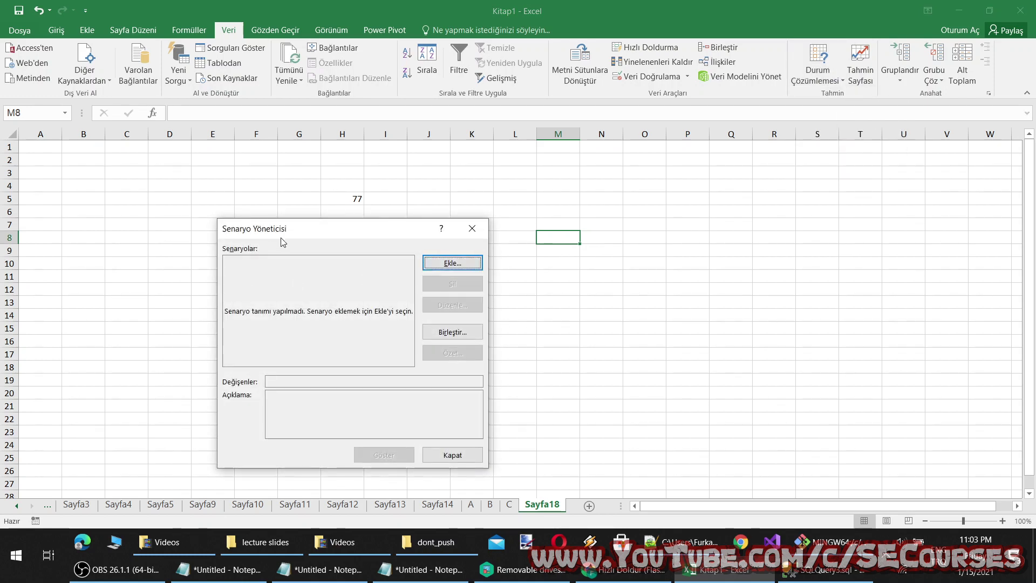
drag(280, 232, 569, 196)
click(732, 227)
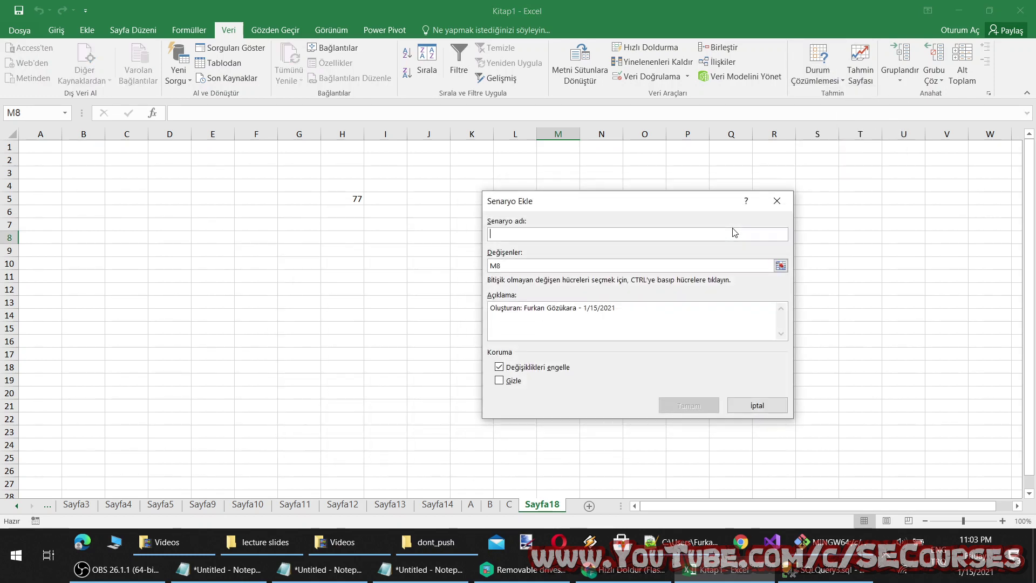
click(758, 406)
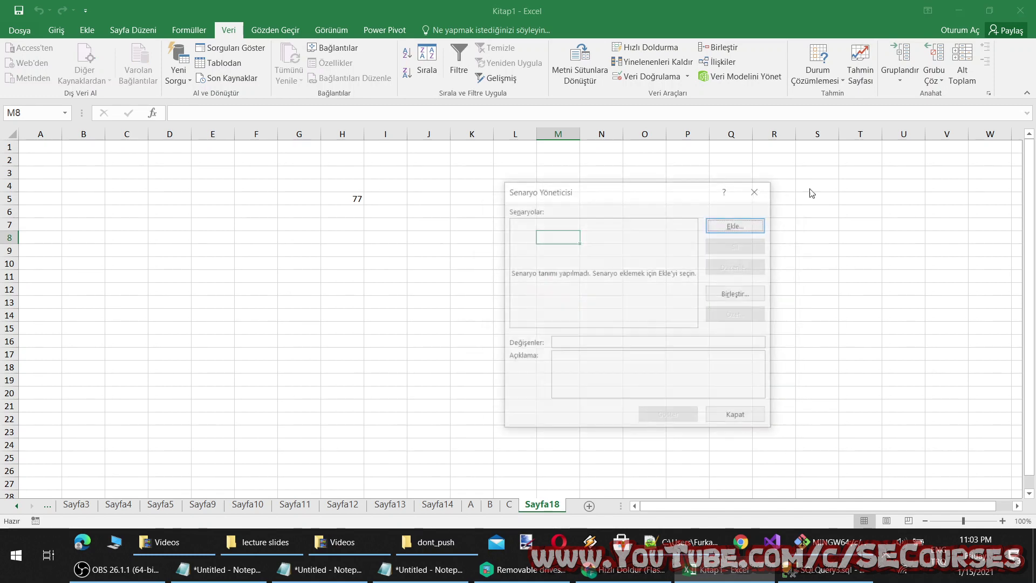
click(737, 295)
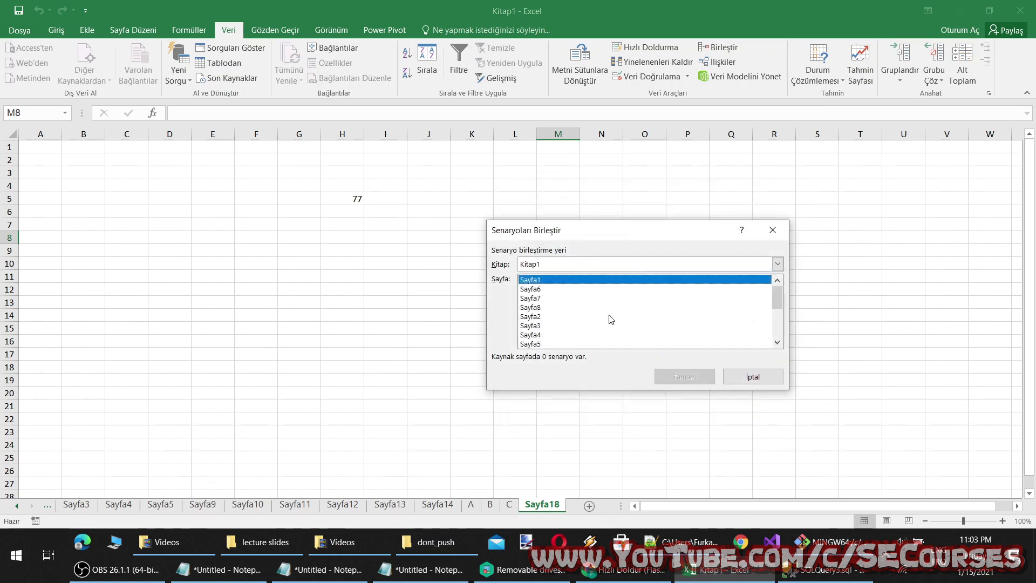
click(559, 307)
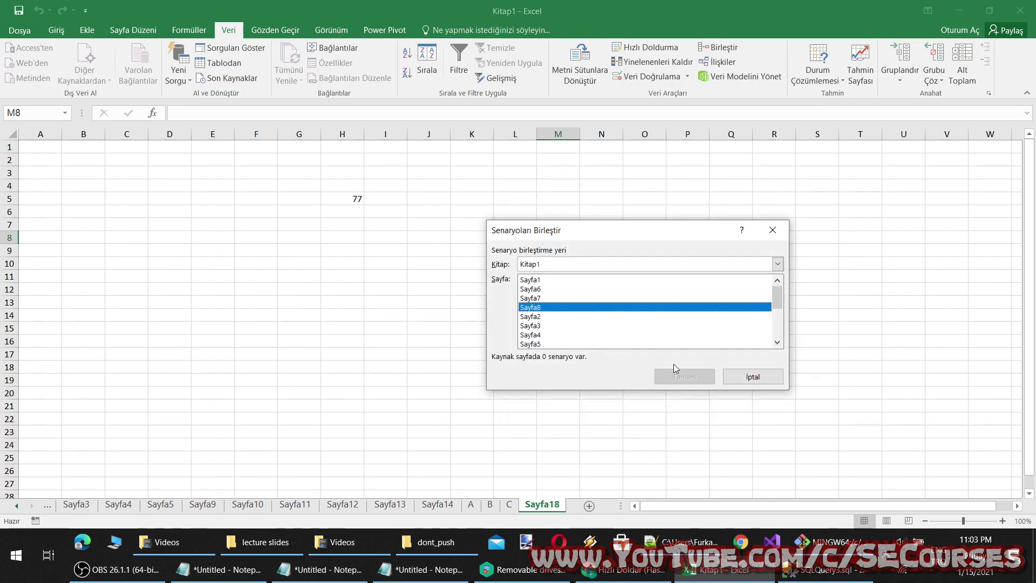
click(597, 297)
scroll(638, 300, down, 4)
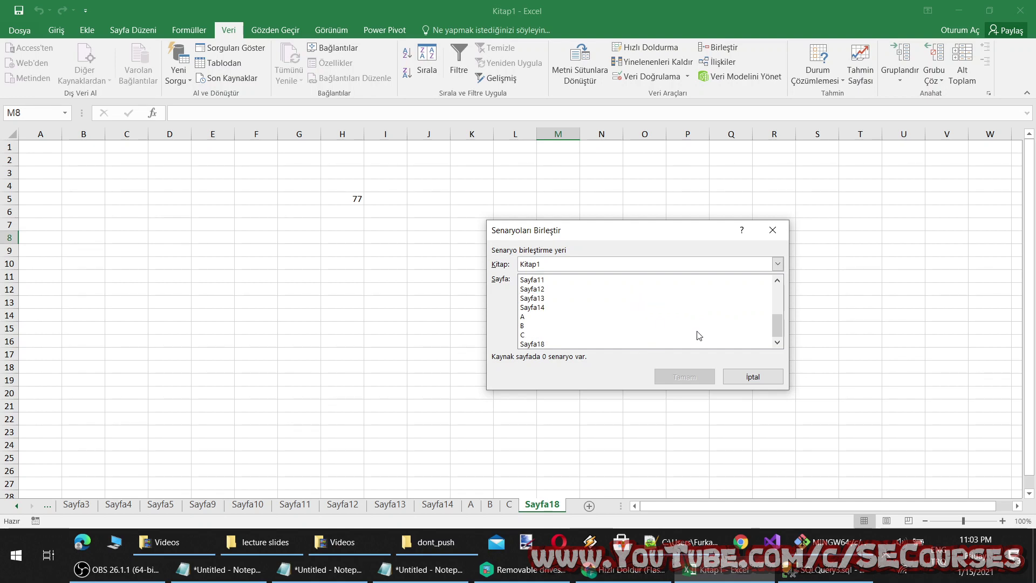
click(753, 376)
click(766, 190)
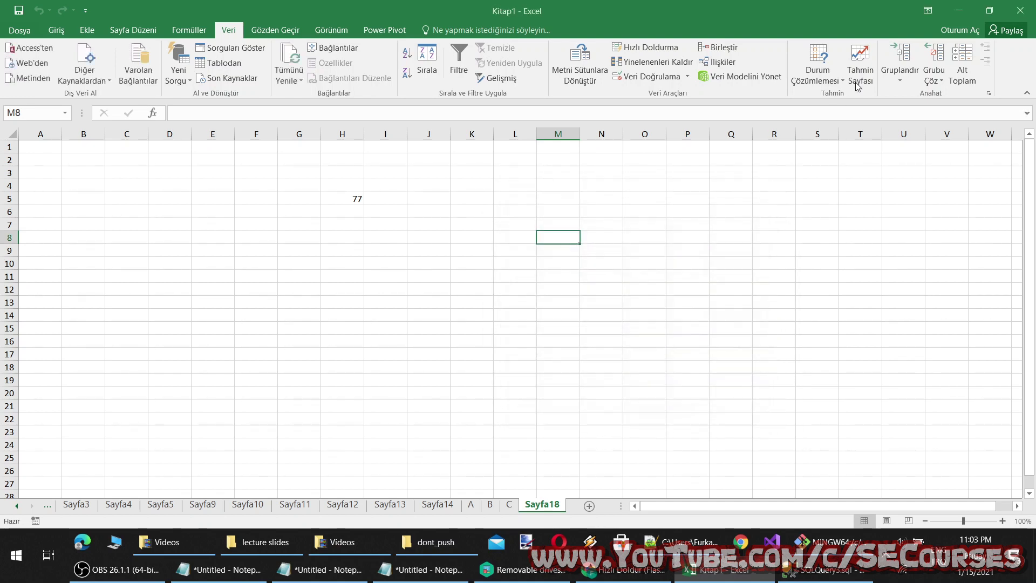
click(858, 85)
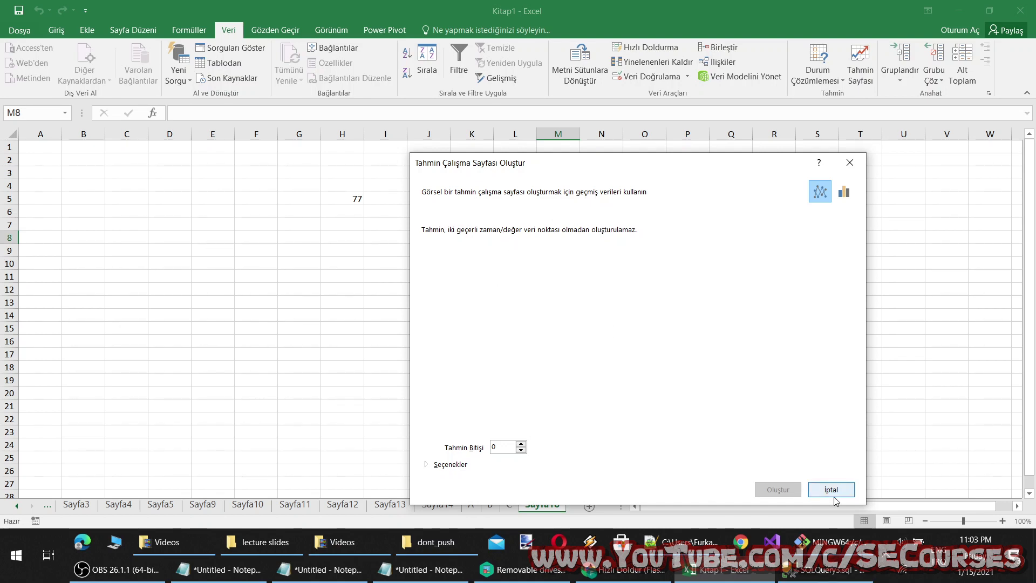
click(449, 465)
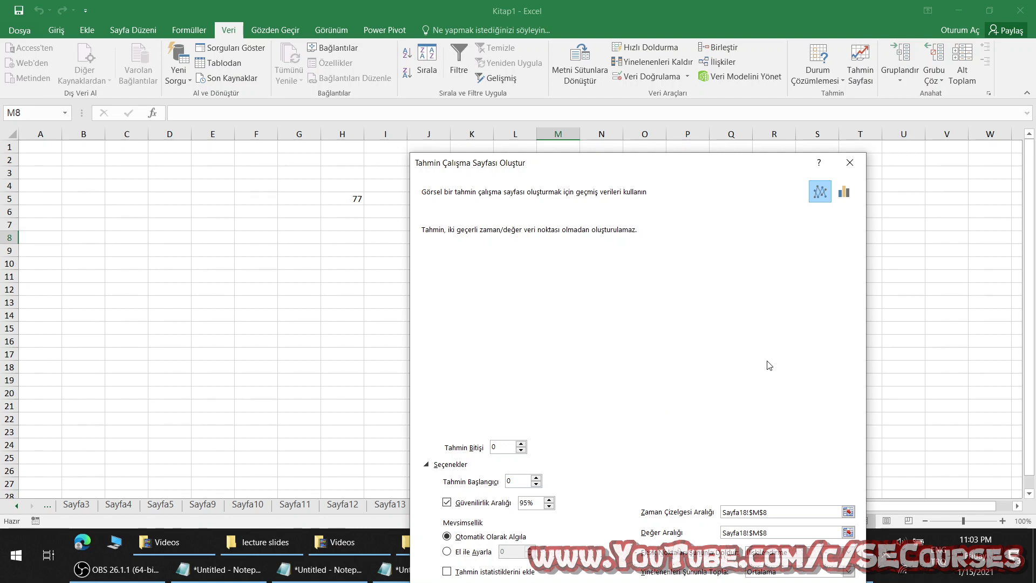
drag(718, 163, 428, 14)
click(555, 42)
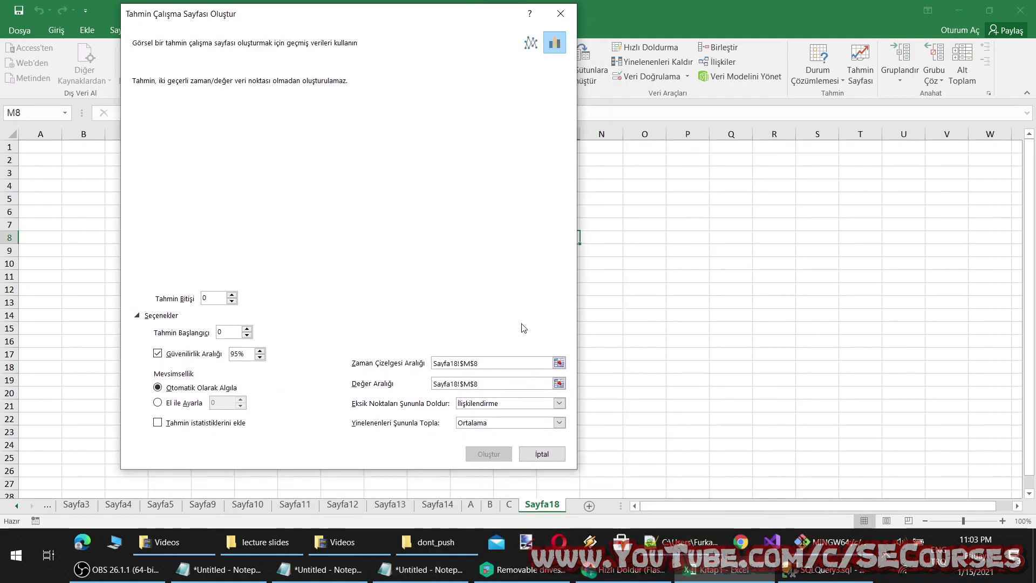
click(542, 454)
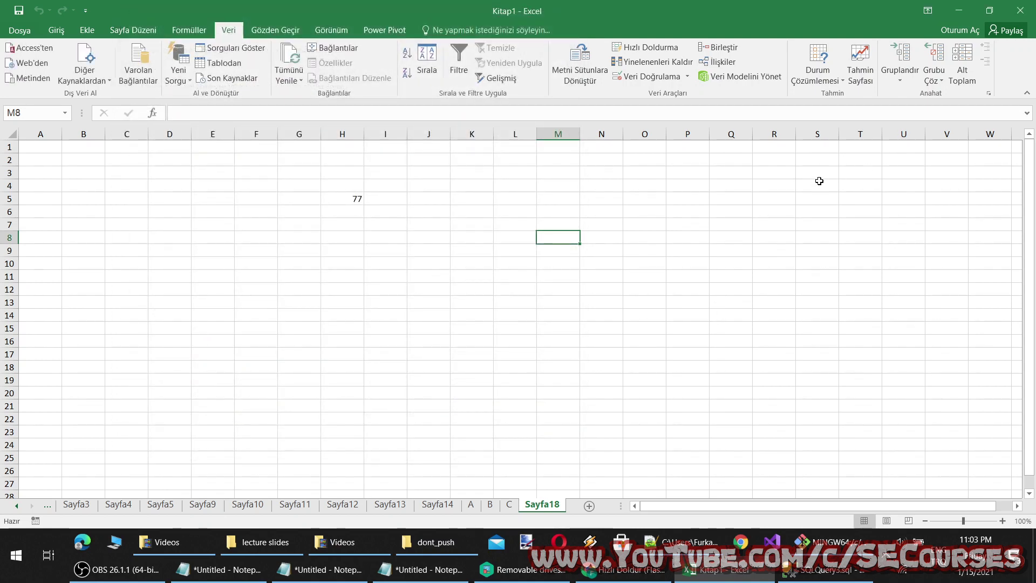
Step: Select cells J9, L10 and M4 on Sayfa18
click(412, 246)
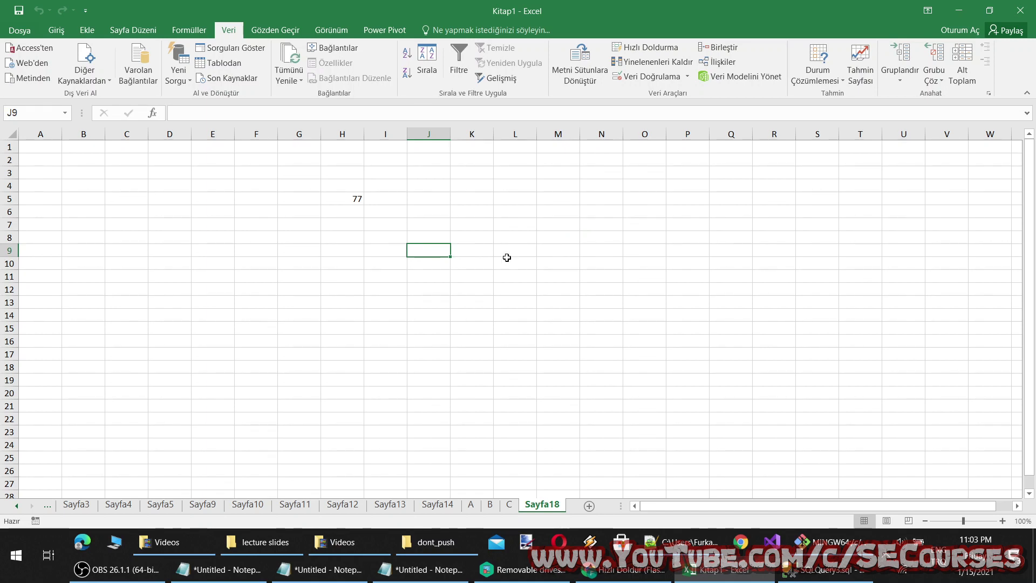
click(504, 260)
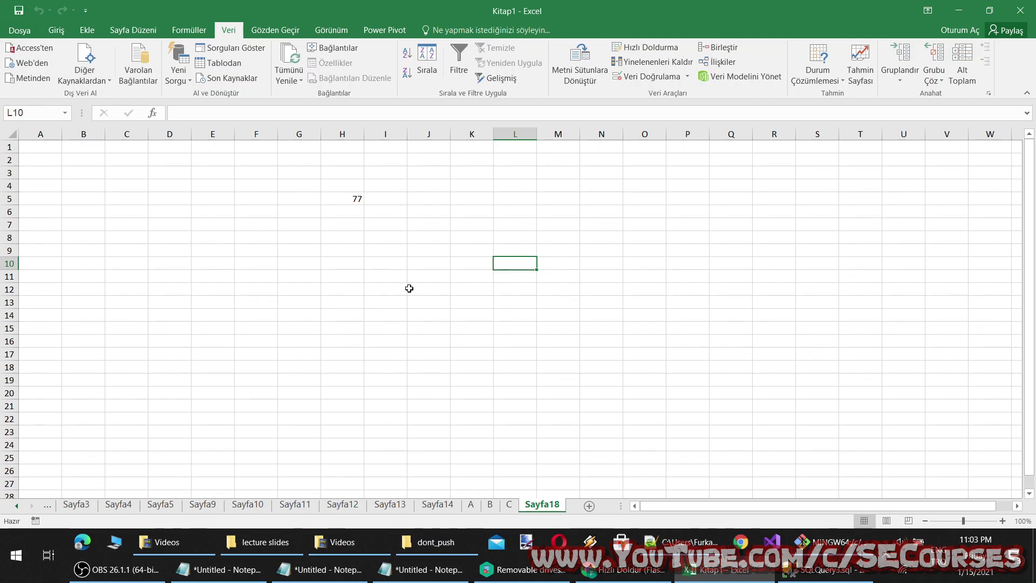
click(549, 189)
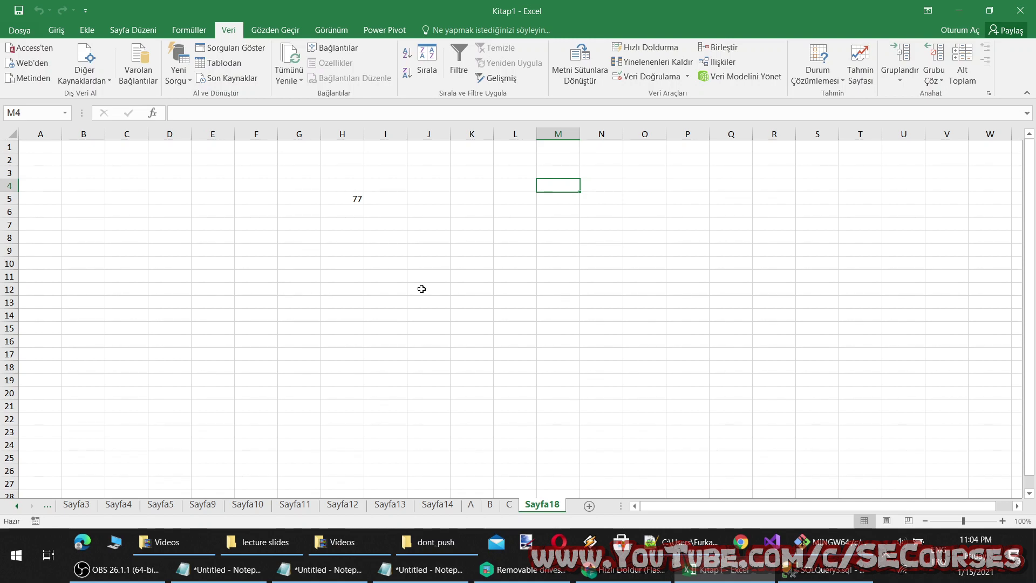
Step: Open the Group dialog and cancel it, check the Ungroup options, then go to sheet A
click(913, 79)
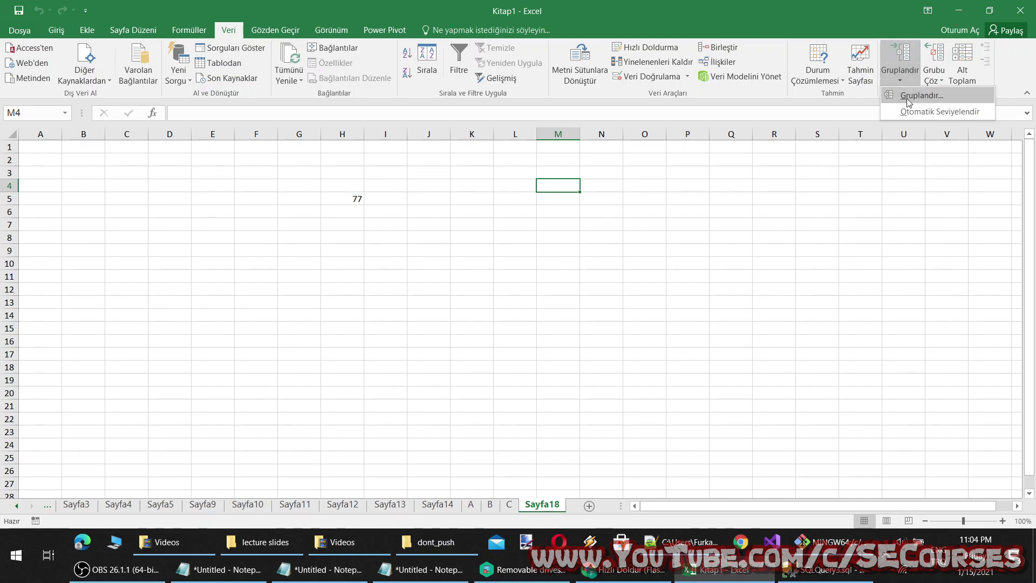
click(922, 95)
click(394, 178)
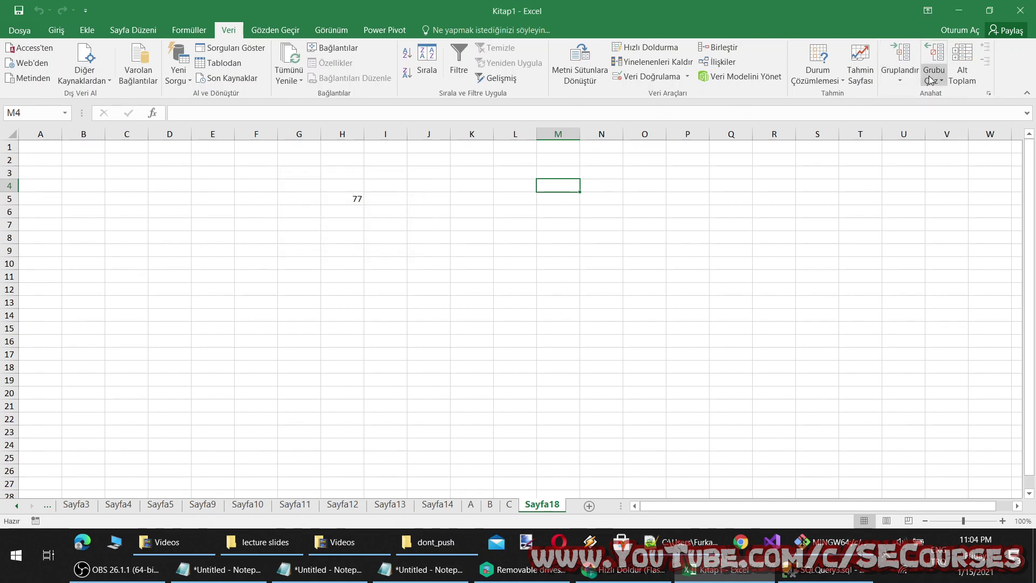
click(931, 80)
click(685, 188)
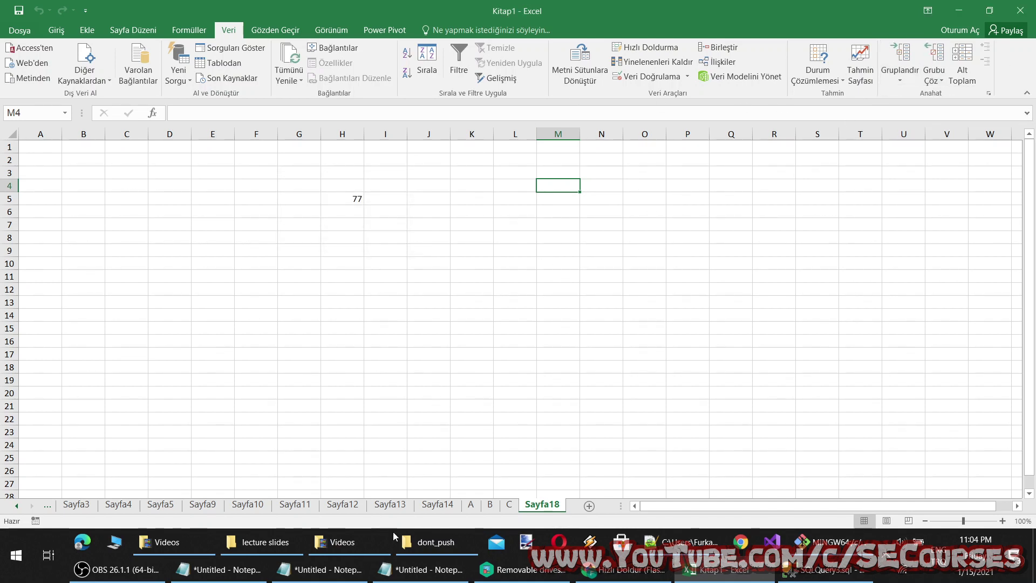
click(470, 505)
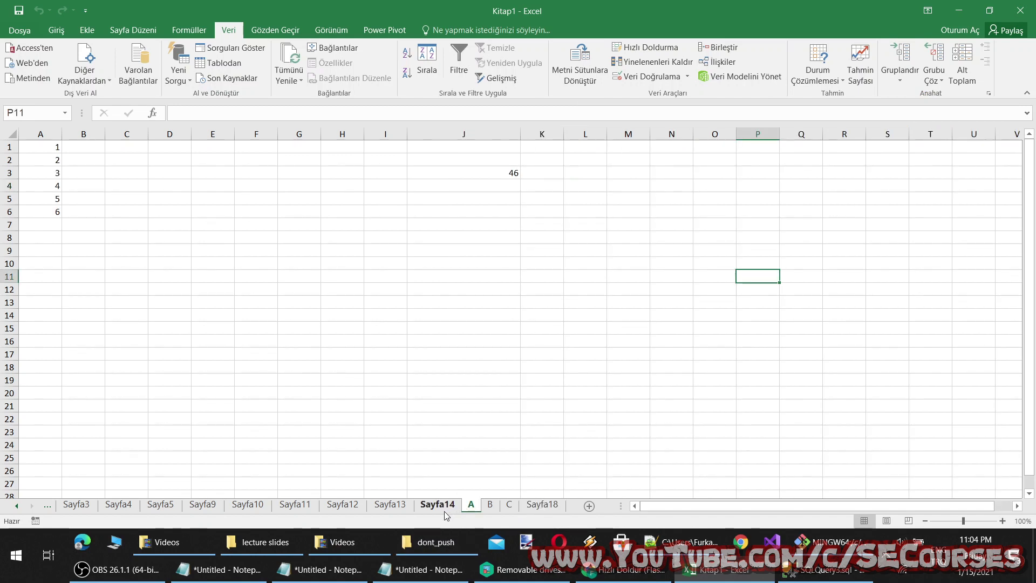
Step: Start a Forecast Sheet from A3:A6 with the forecast end raised to 19
drag(51, 173, 43, 211)
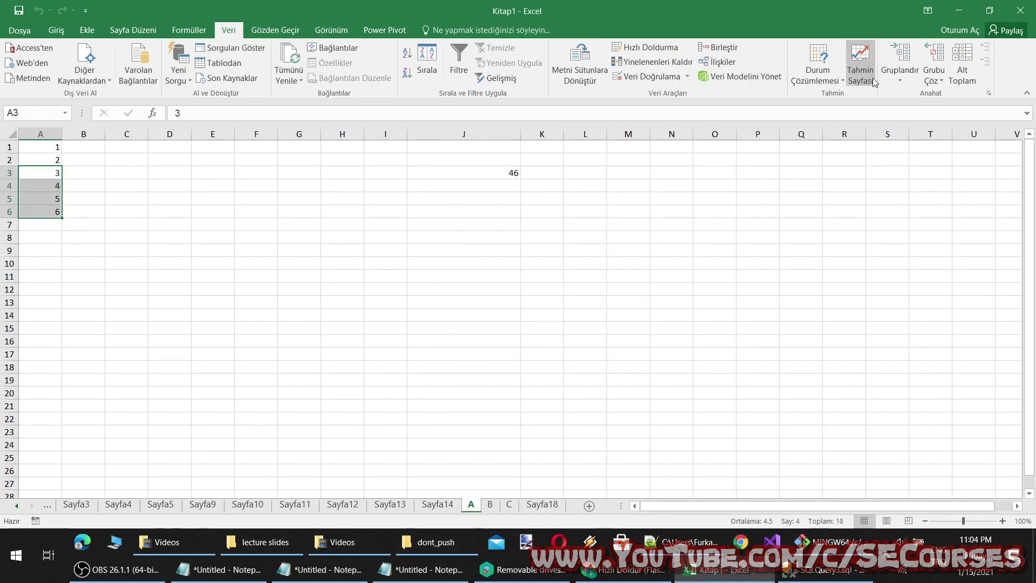
click(860, 63)
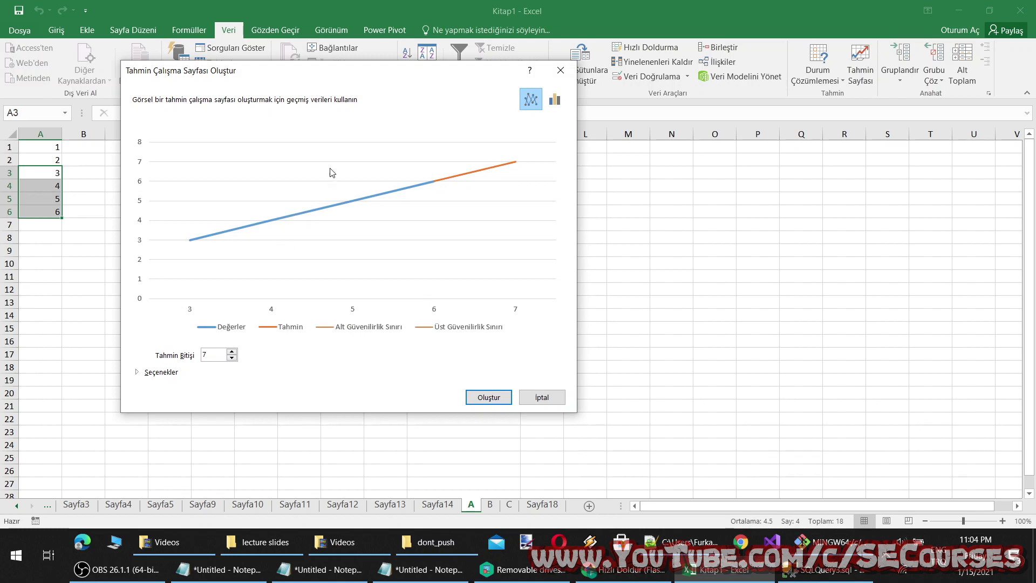
drag(226, 79, 312, 94)
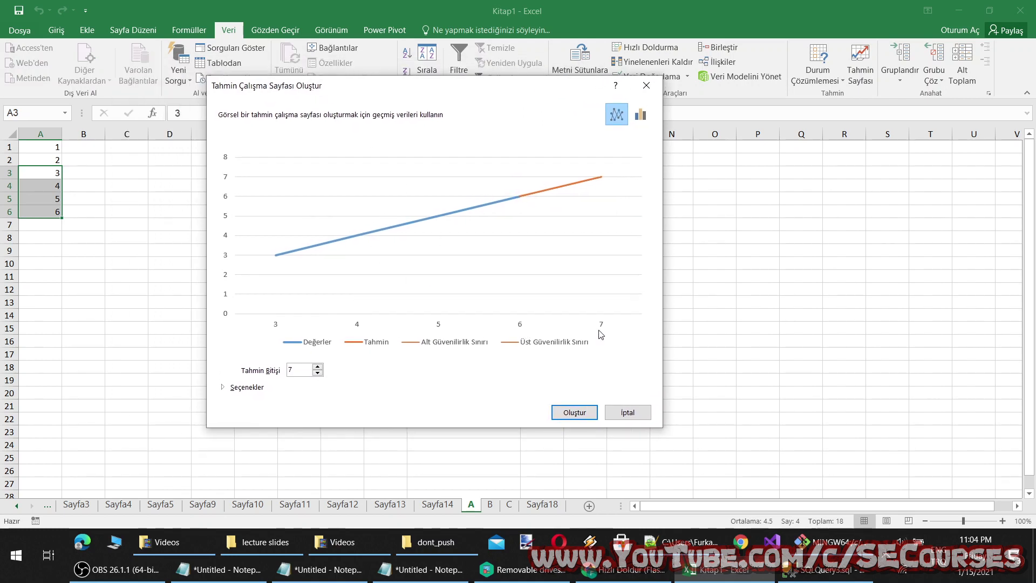
click(317, 367)
click(317, 367)
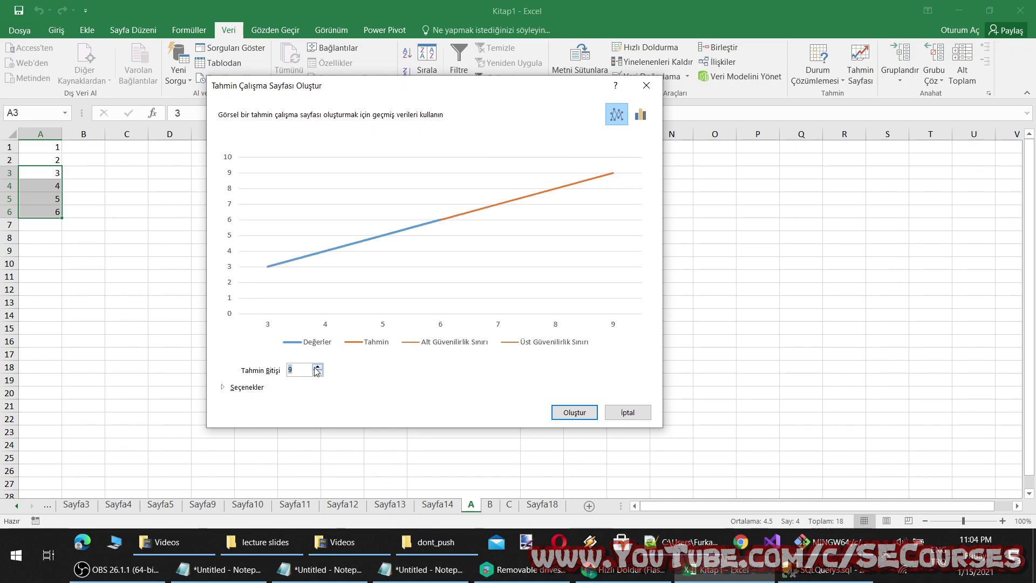
double_click(317, 367)
double_click(317, 367)
double_click(317, 367)
click(318, 366)
double_click(318, 367)
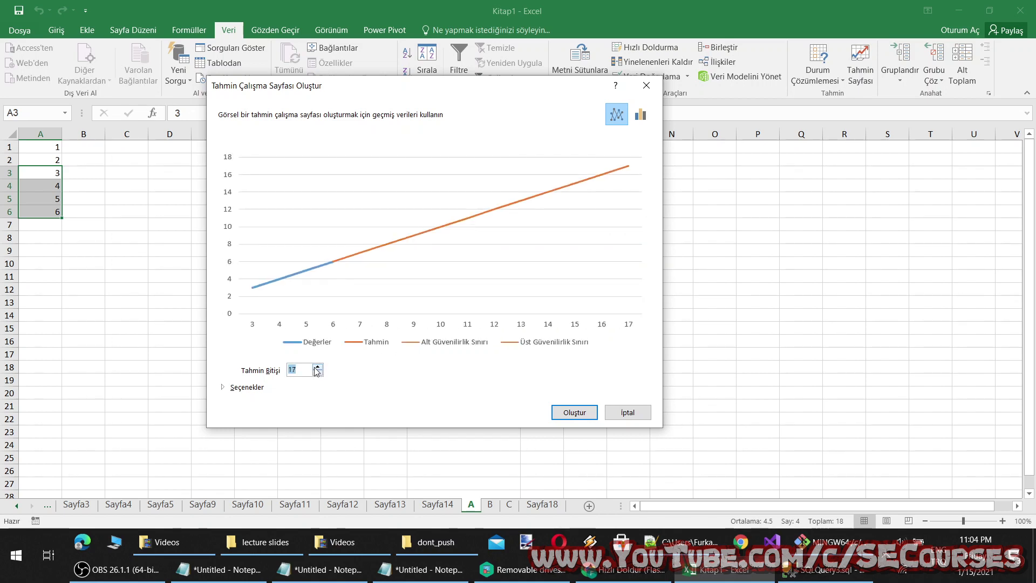
click(318, 367)
click(318, 366)
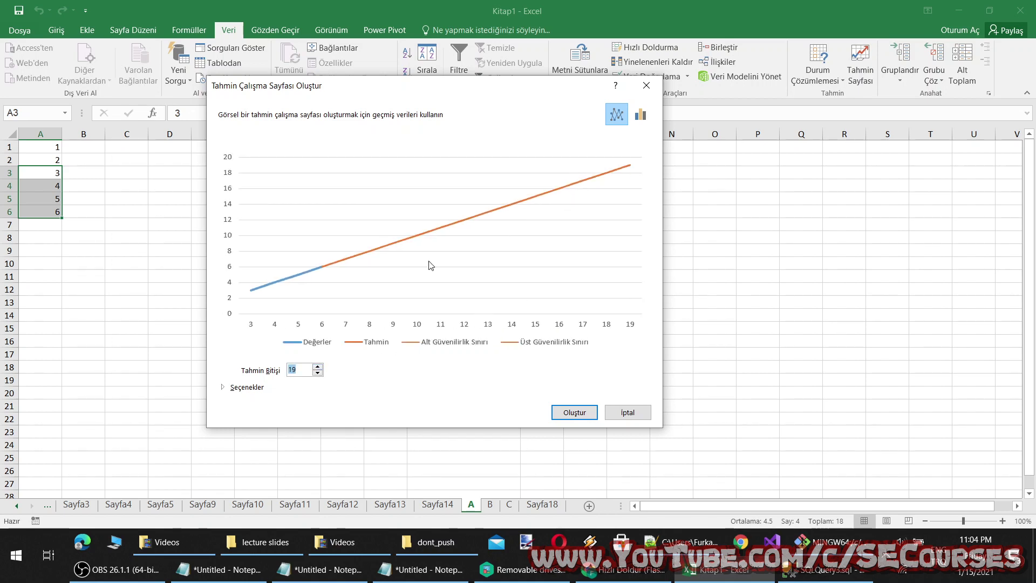
Step: Create the forecast worksheet, dismiss the note and move the chart up and right
click(573, 413)
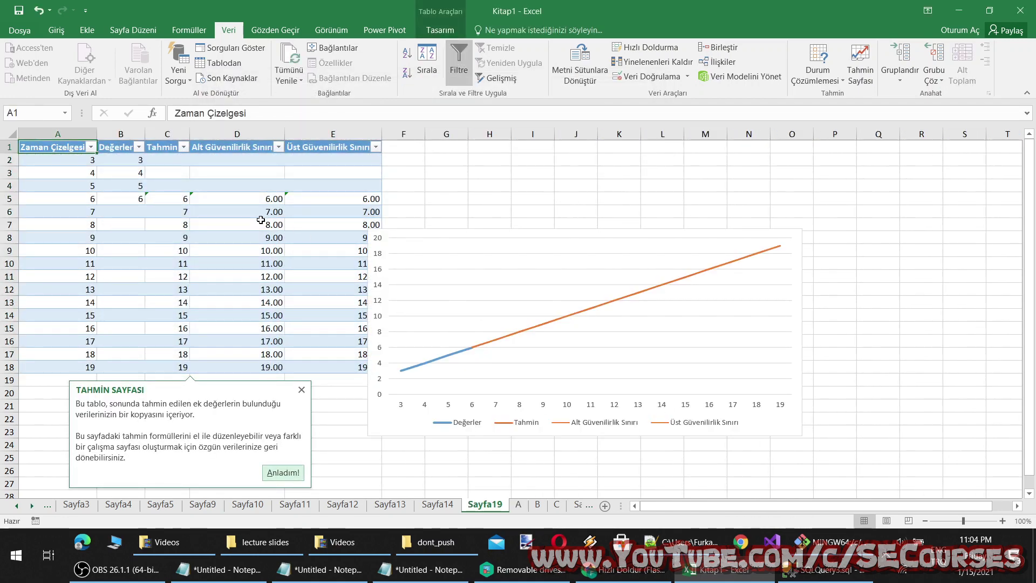
click(266, 223)
click(329, 262)
click(546, 283)
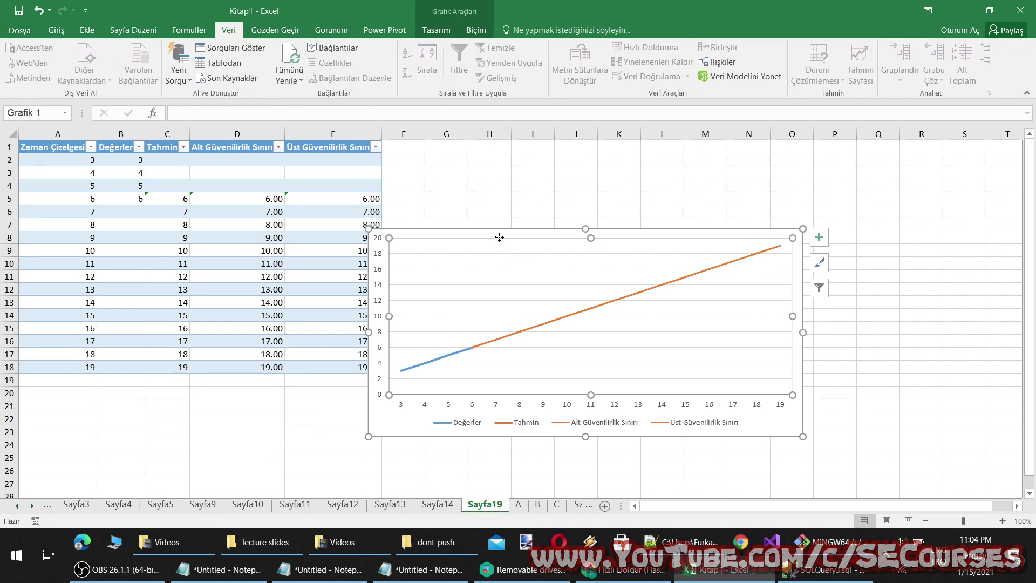
drag(498, 236, 564, 194)
Step: Inspect the forecast formulas, timeline values, Değerler column and forecast values C5:C18
click(352, 250)
click(216, 275)
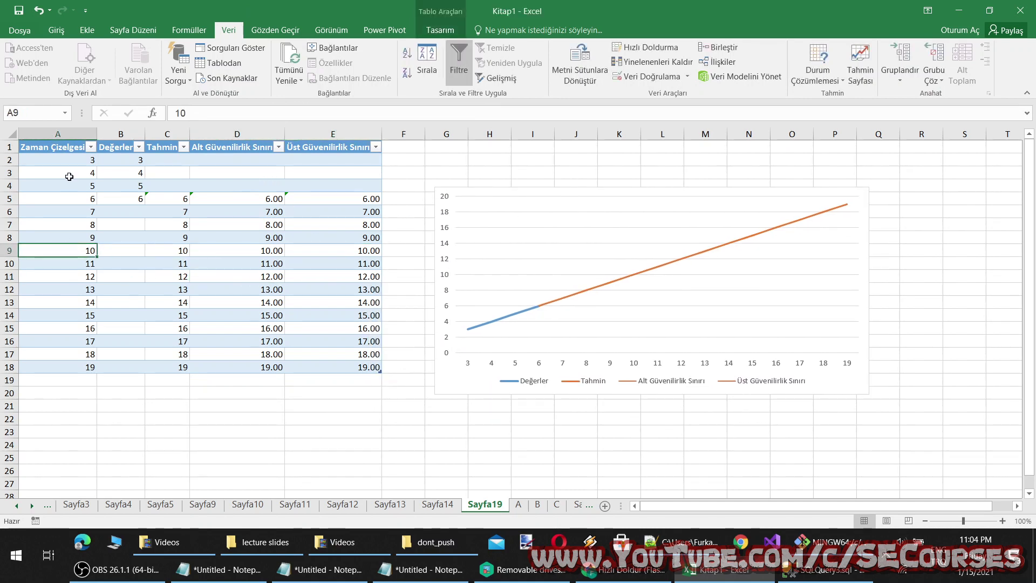
drag(69, 171, 69, 356)
click(121, 198)
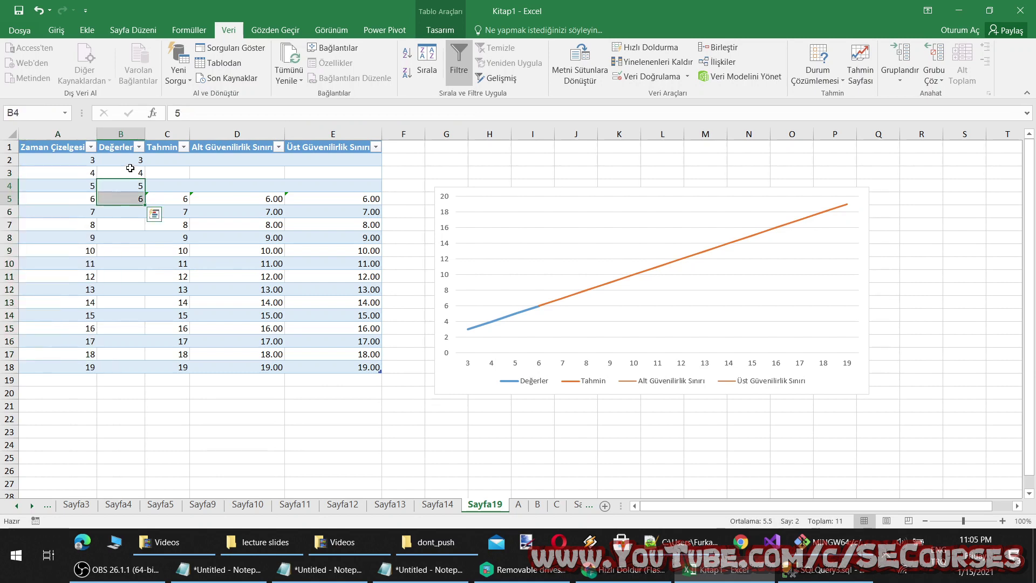
drag(121, 186, 121, 160)
click(168, 199)
drag(175, 227, 162, 367)
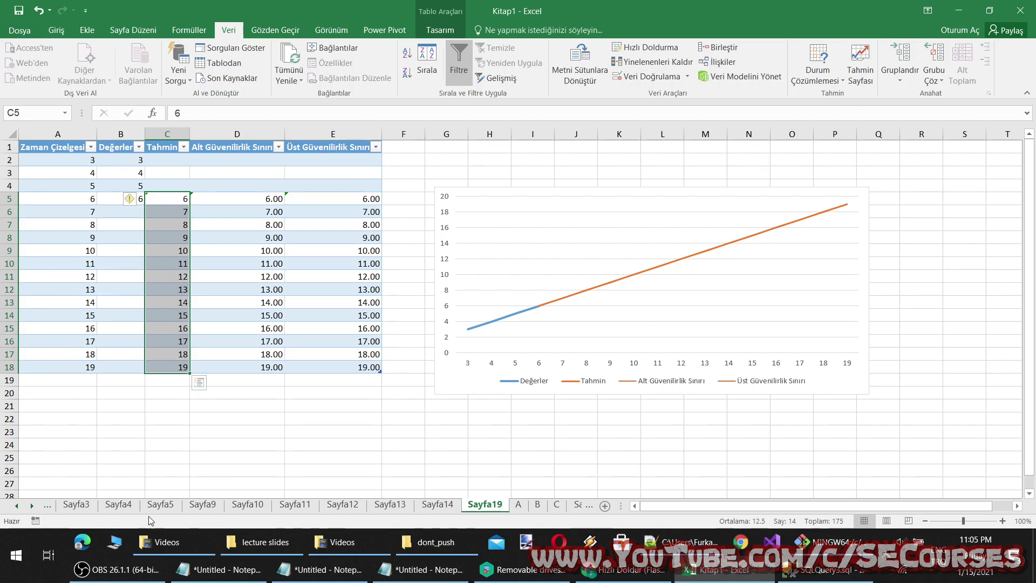
Step: Look at the Sayfa4 and Sayfa5 sheets, then switch to Sayfa3
click(122, 509)
click(160, 506)
click(134, 506)
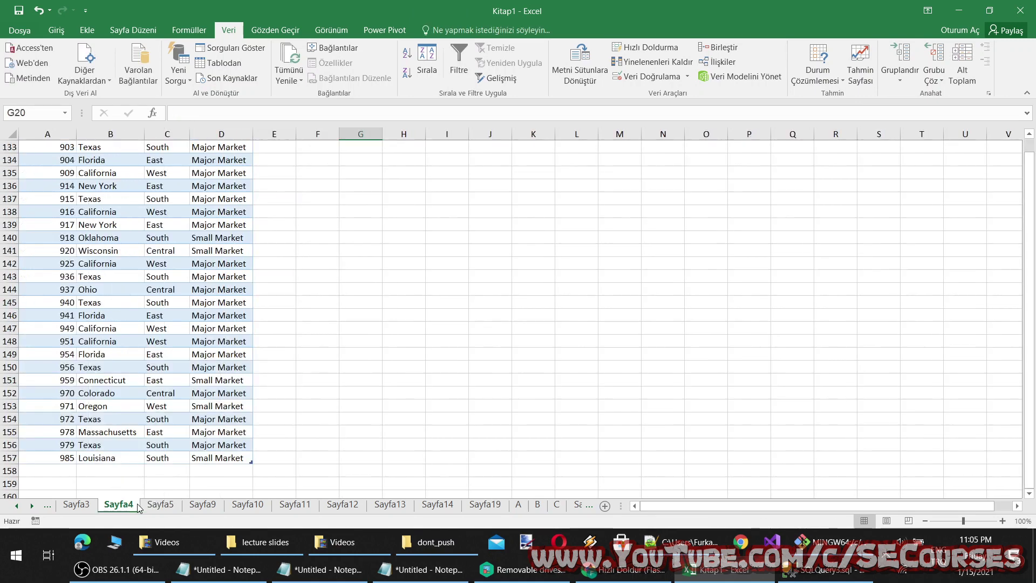
scroll(175, 439, up, 10)
scroll(175, 439, up, 6)
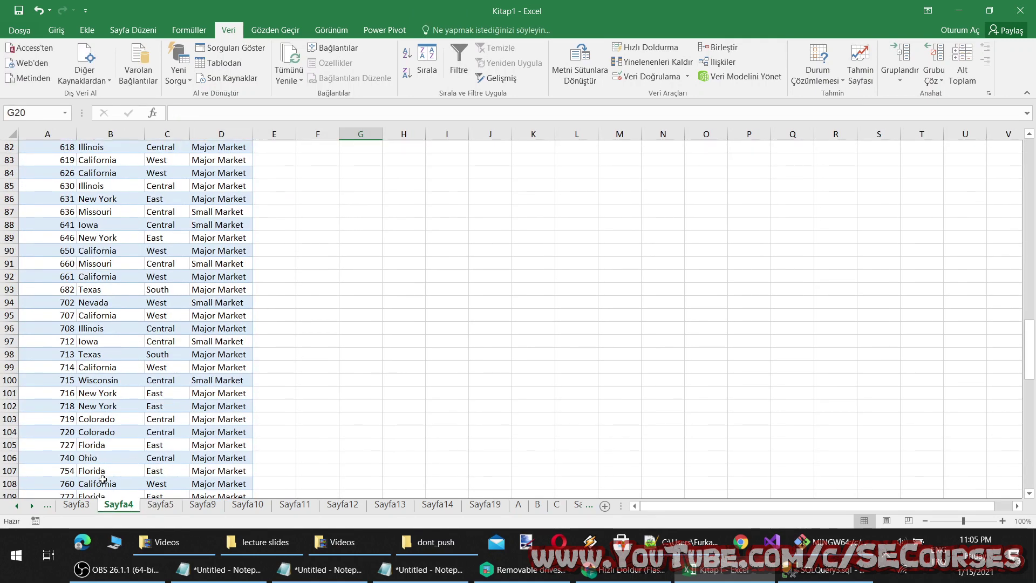
click(81, 510)
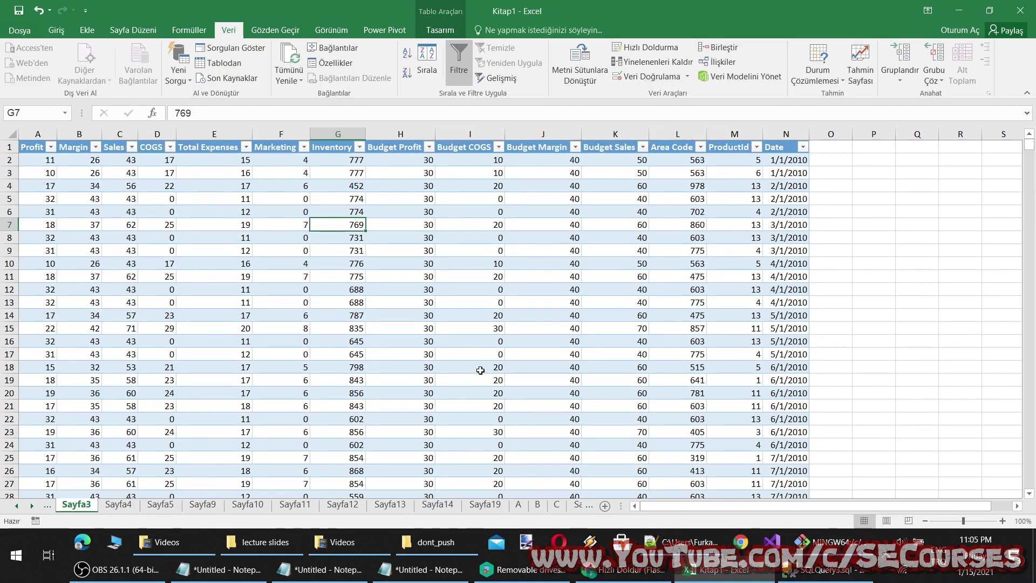
Step: Scroll through the Sayfa3 data, return to the top and select the Total Expenses column
scroll(480, 370, down, 3)
scroll(641, 391, down, 7)
scroll(640, 391, down, 6)
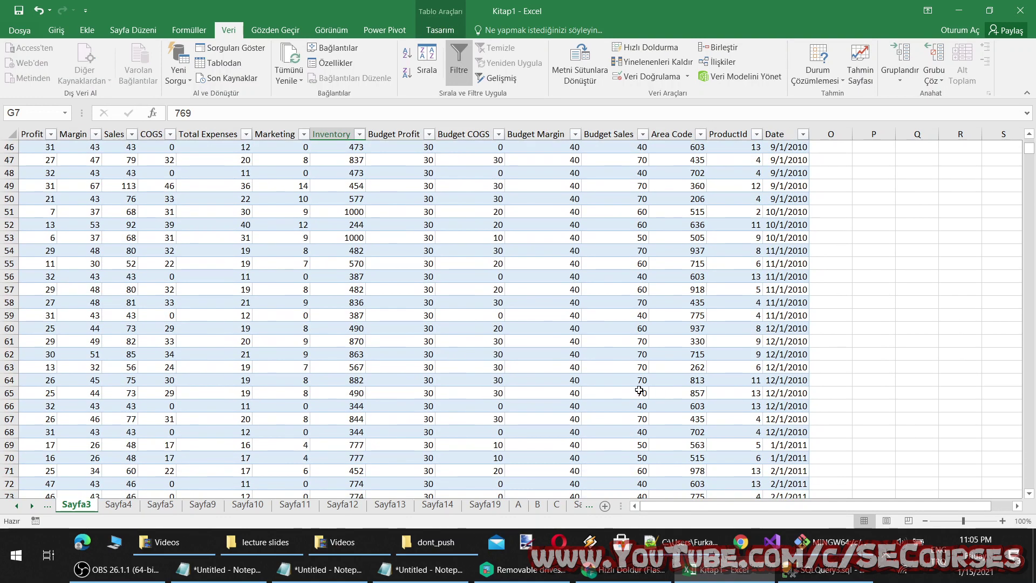
scroll(640, 391, down, 10)
scroll(640, 390, down, 7)
scroll(641, 390, down, 7)
scroll(640, 391, down, 7)
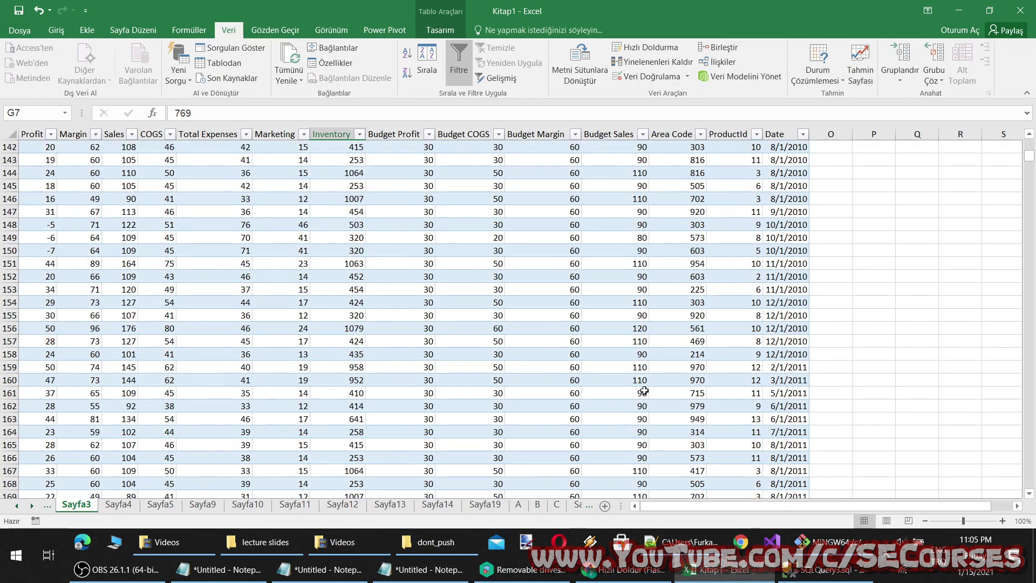
scroll(351, 391, down, 7)
scroll(350, 392, down, 6)
scroll(386, 327, down, 7)
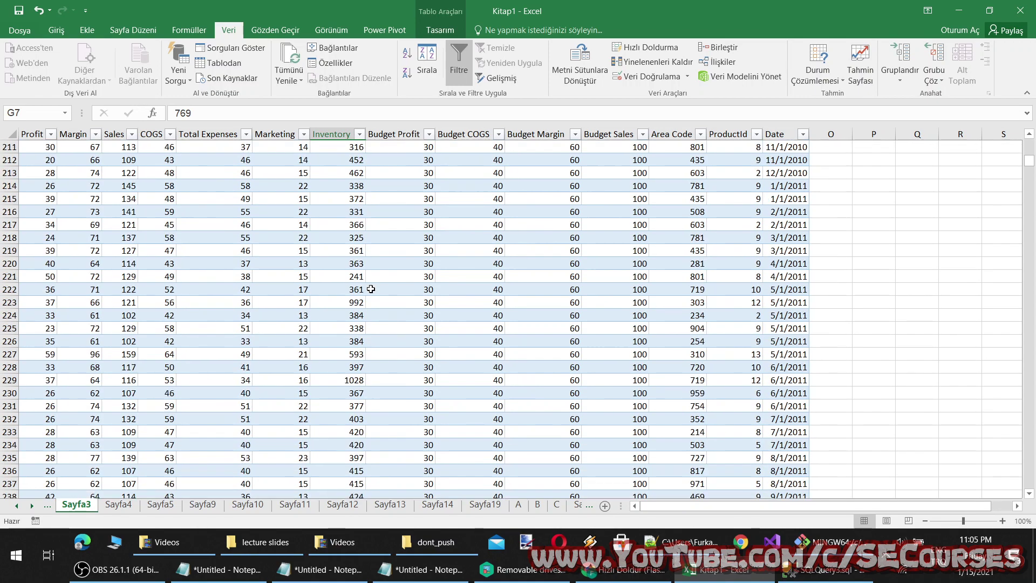
scroll(323, 302, down, 7)
scroll(139, 264, down, 4)
scroll(199, 186, down, 5)
scroll(198, 187, down, 5)
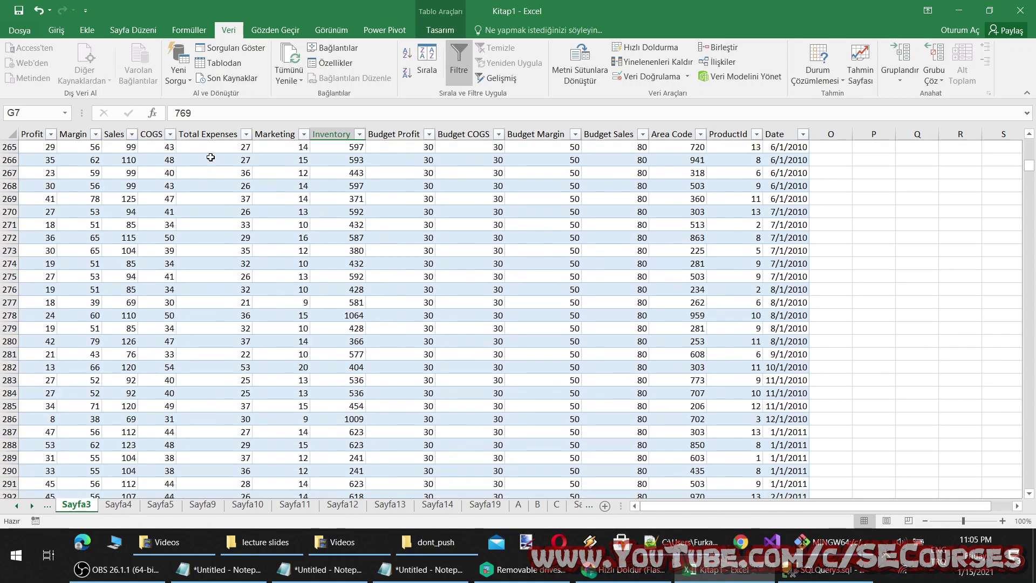
mouse_move(211, 149)
mouse_down()
mouse_move(183, 546)
mouse_move(216, 493)
mouse_up()
scroll(485, 324, up, 10)
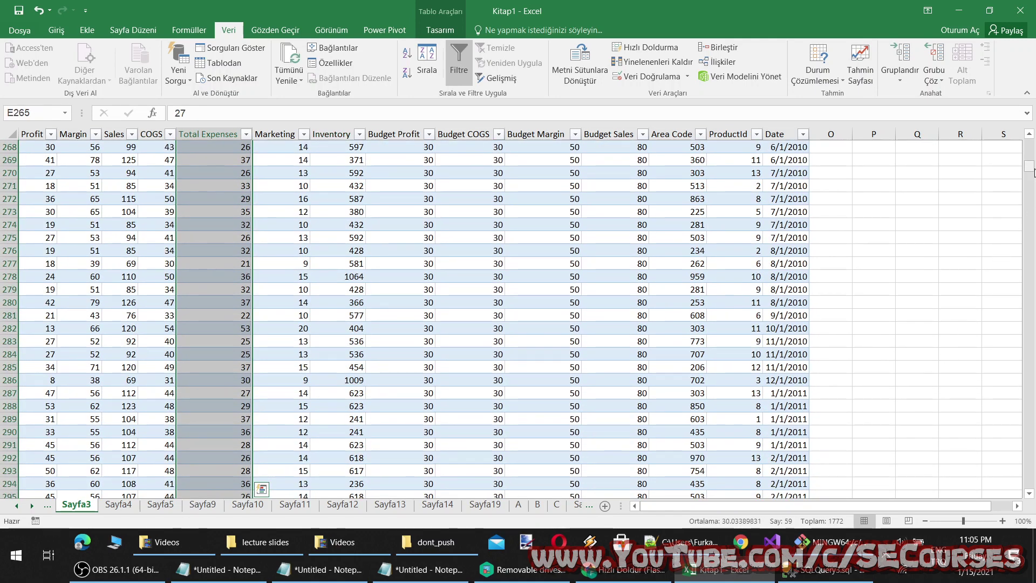
drag(1031, 167, 1030, 142)
click(286, 237)
click(214, 133)
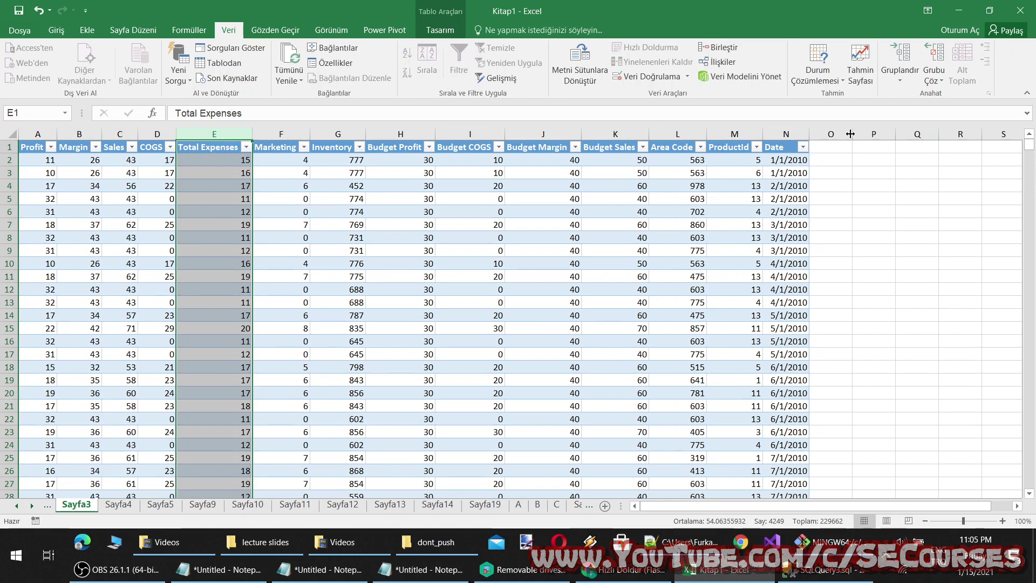
click(860, 61)
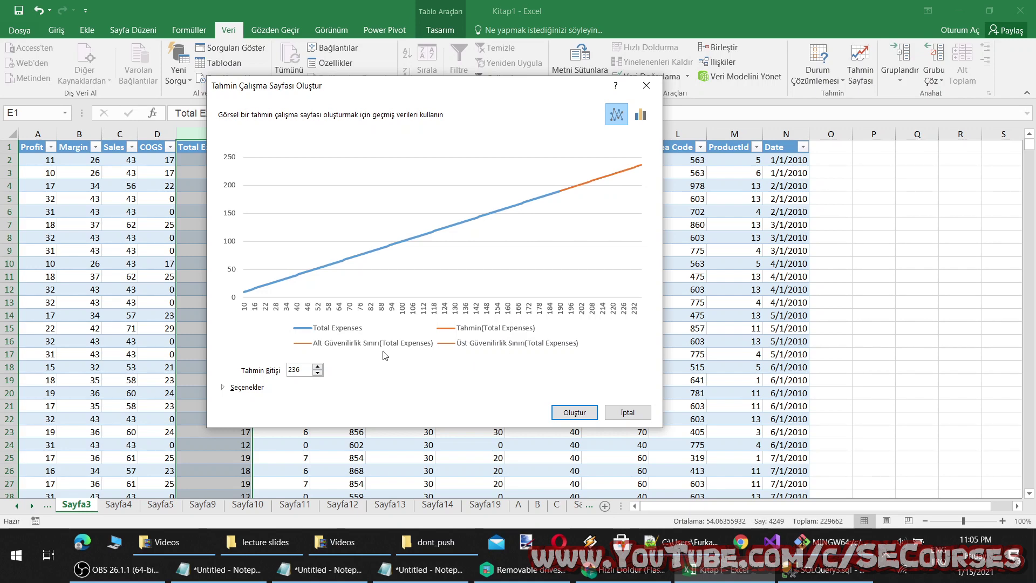
click(318, 366)
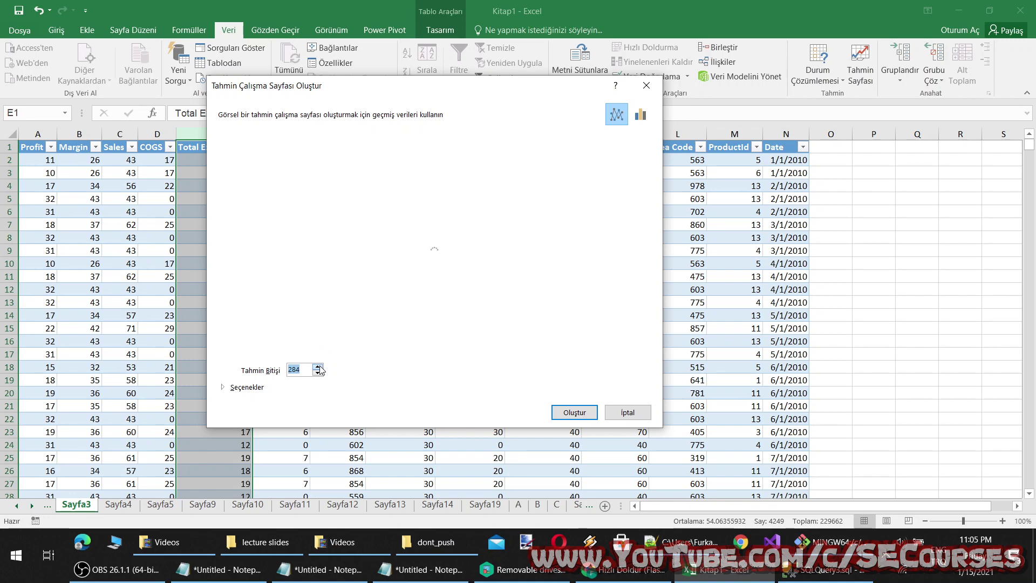
click(318, 366)
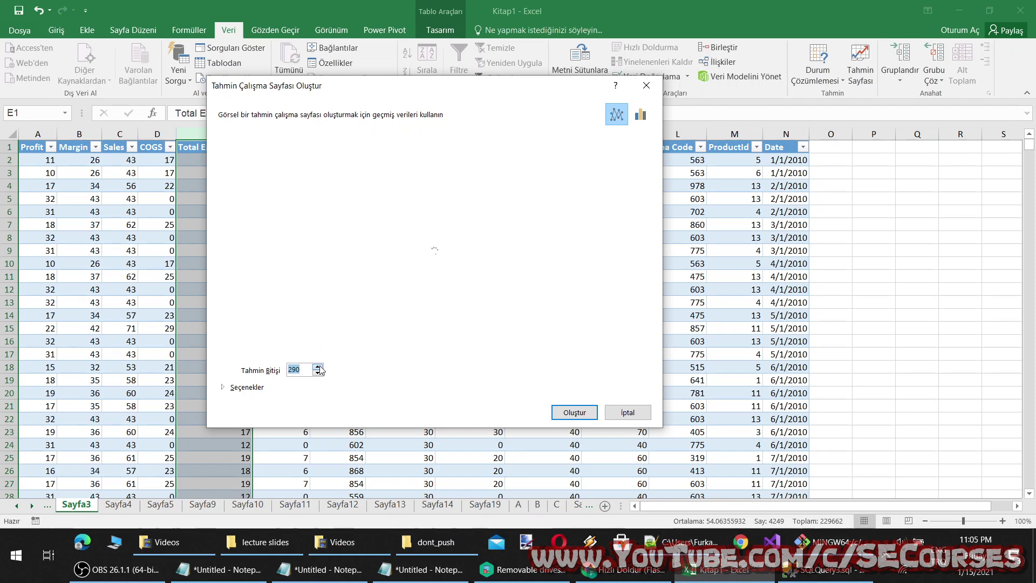
click(576, 413)
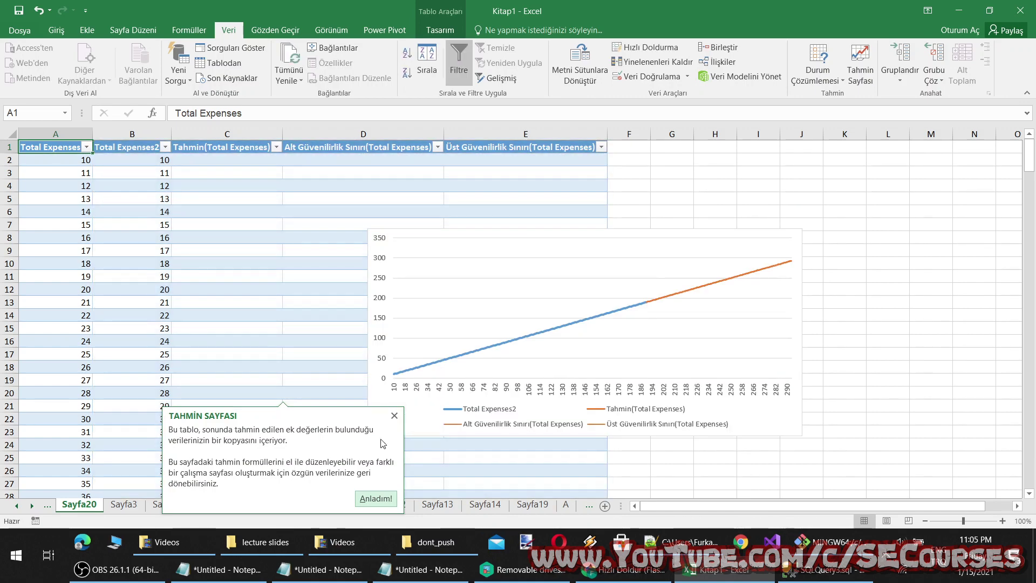
click(388, 497)
click(529, 313)
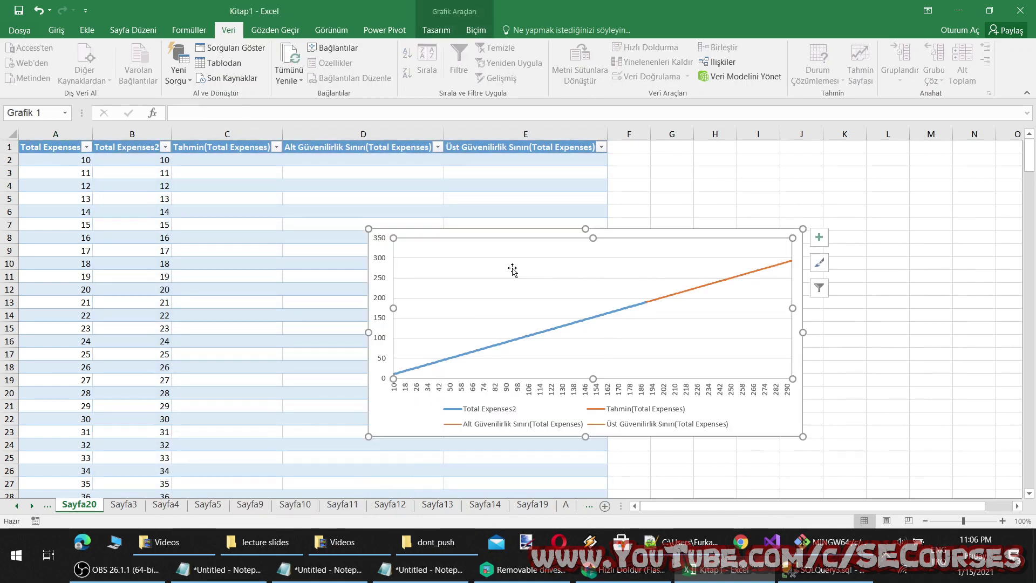
scroll(142, 273, down, 14)
scroll(208, 289, down, 7)
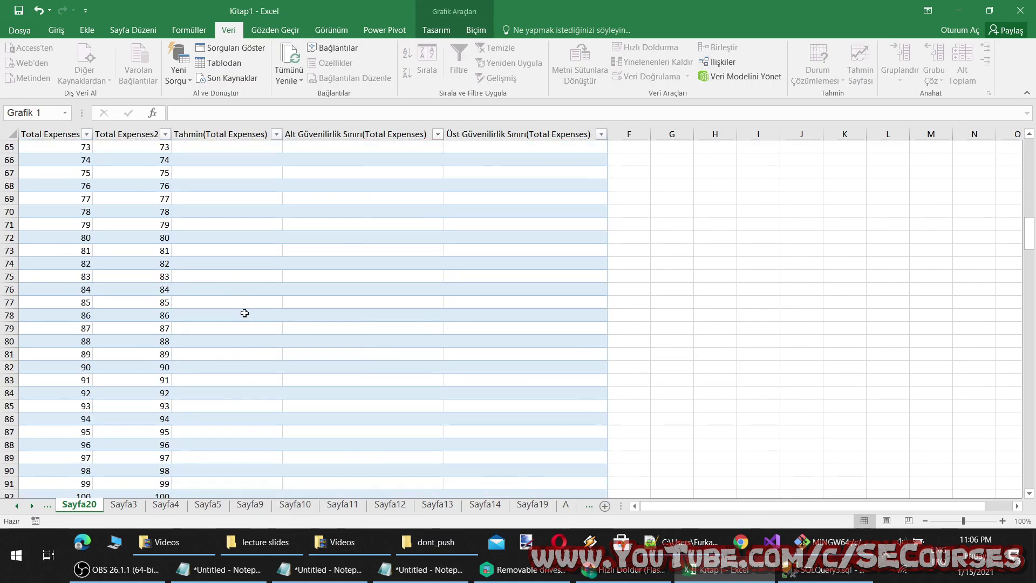
scroll(243, 312, down, 13)
scroll(266, 324, down, 13)
scroll(269, 319, down, 14)
scroll(270, 321, up, 1)
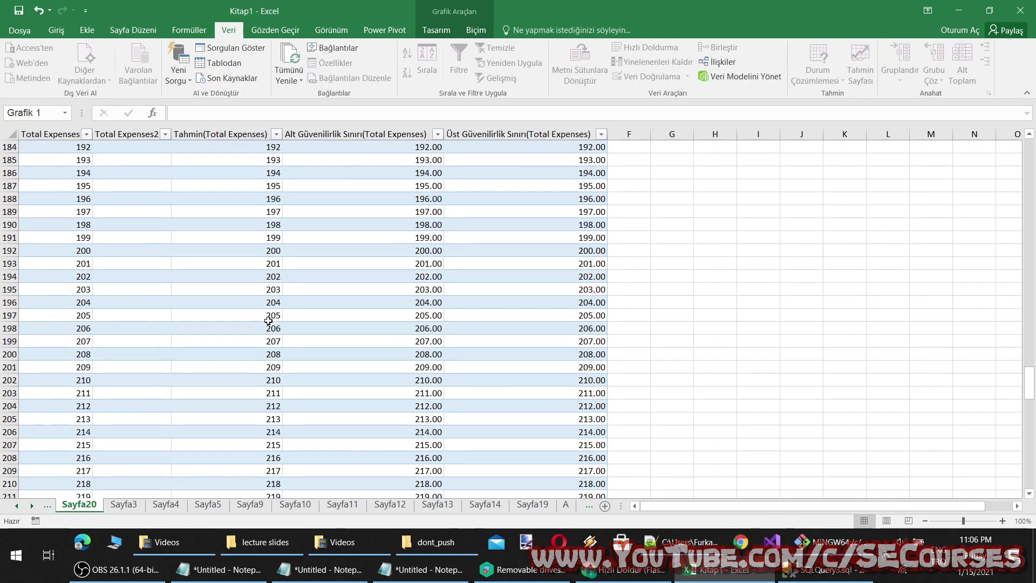
scroll(265, 324, up, 5)
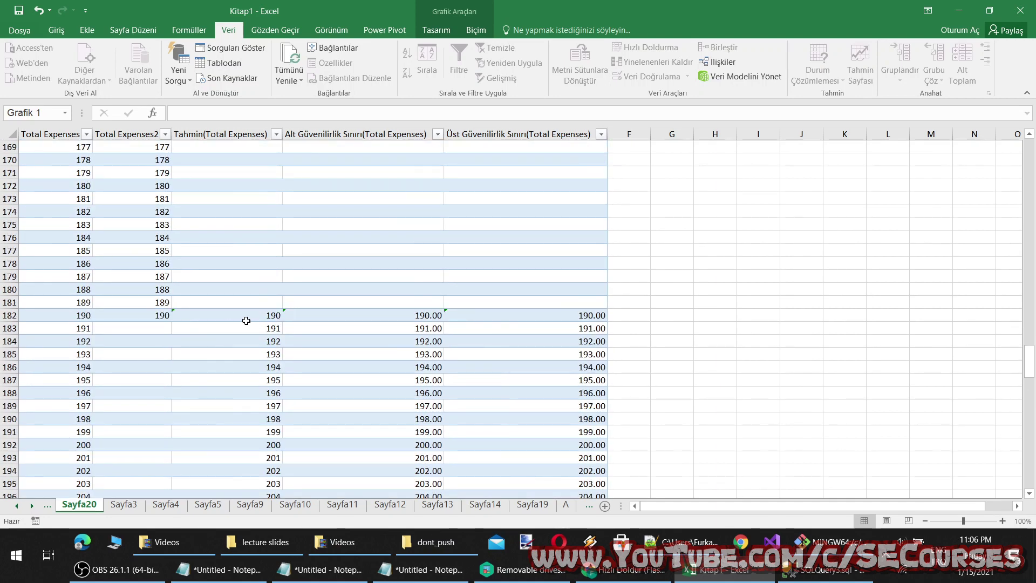
scroll(246, 321, down, 1)
scroll(247, 320, up, 2)
scroll(248, 318, up, 6)
scroll(250, 317, down, 14)
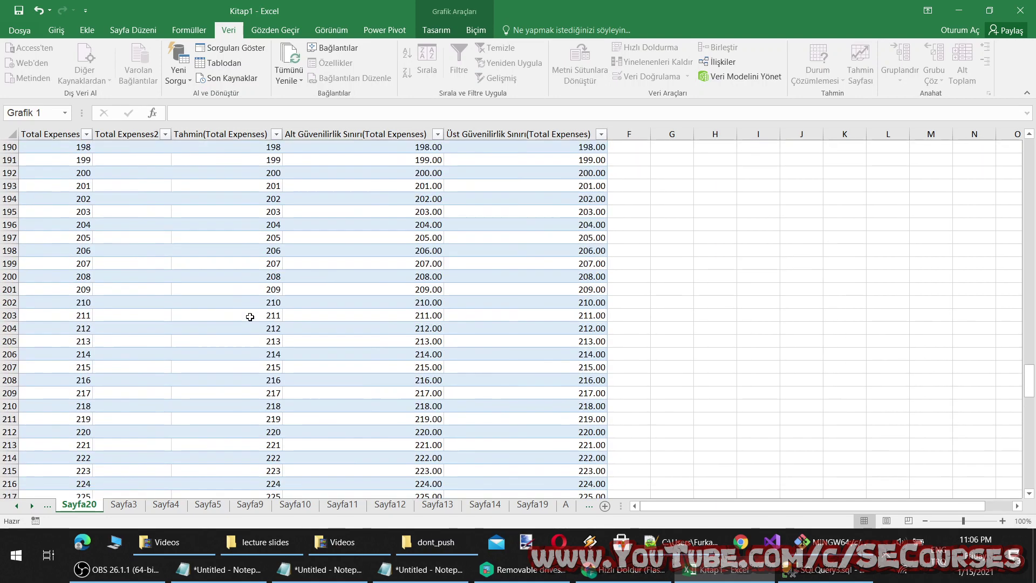
scroll(250, 317, down, 9)
scroll(250, 317, down, 9)
scroll(250, 317, down, 11)
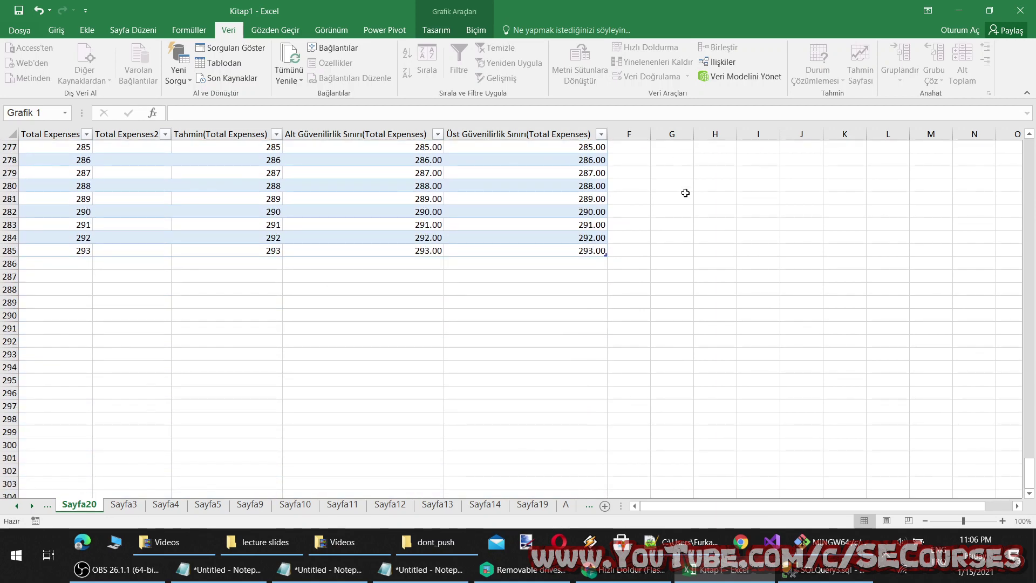
scroll(701, 216, up, 10)
scroll(770, 279, up, 2)
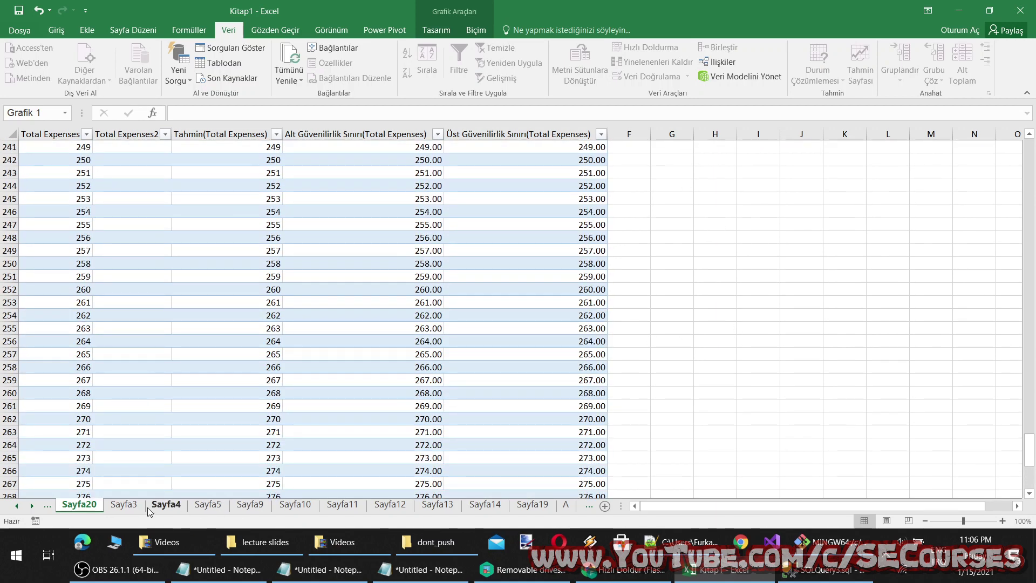
click(151, 508)
Step: Go to the Sayfa2 sales sheet, clear the table selection and scroll down the data
click(78, 504)
click(48, 505)
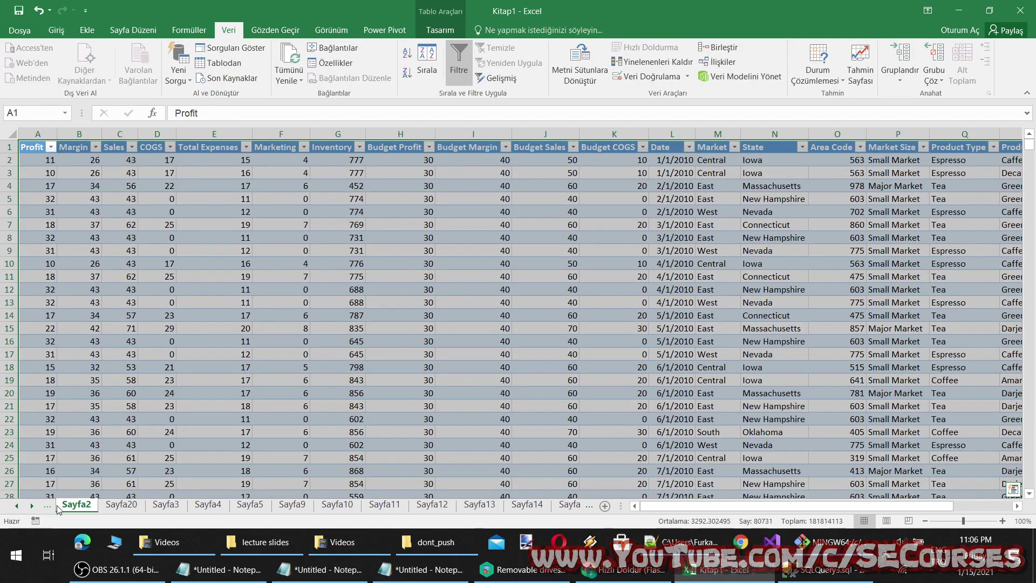
click(359, 354)
scroll(371, 350, down, 15)
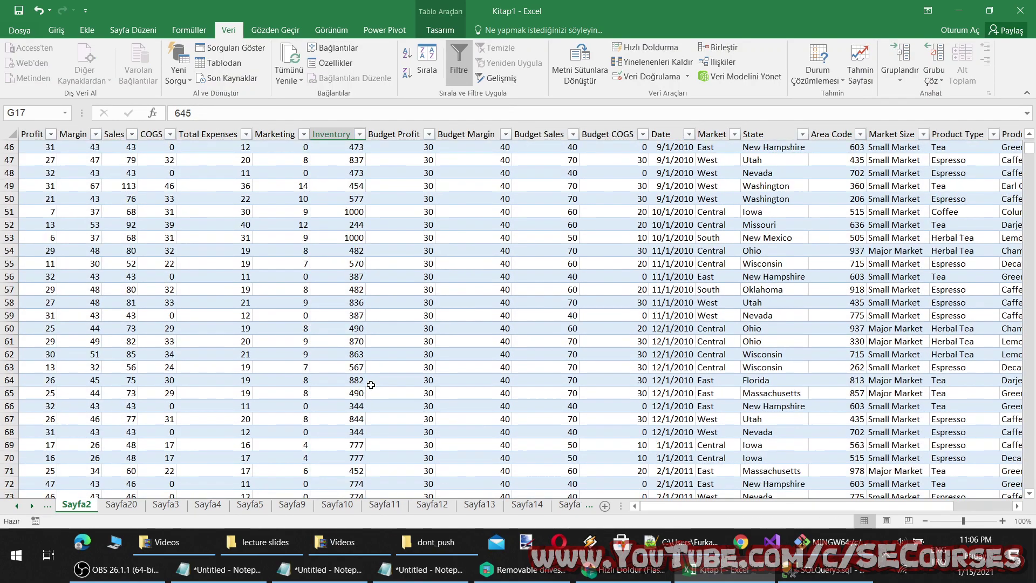
scroll(371, 384, down, 14)
scroll(383, 378, down, 5)
scroll(399, 367, down, 6)
scroll(417, 353, down, 12)
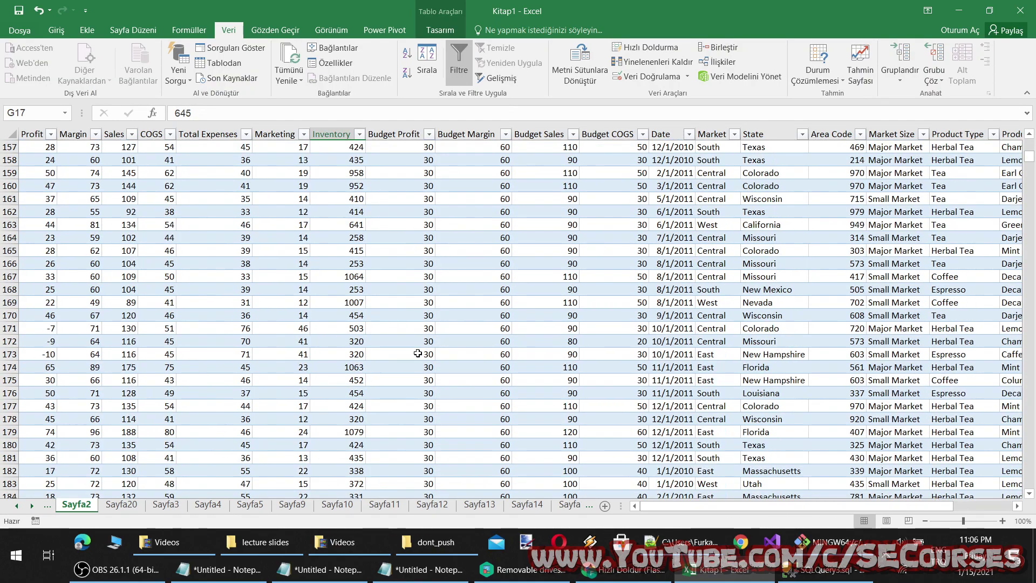
scroll(418, 354, down, 8)
scroll(443, 349, down, 11)
scroll(469, 345, down, 11)
scroll(491, 343, down, 12)
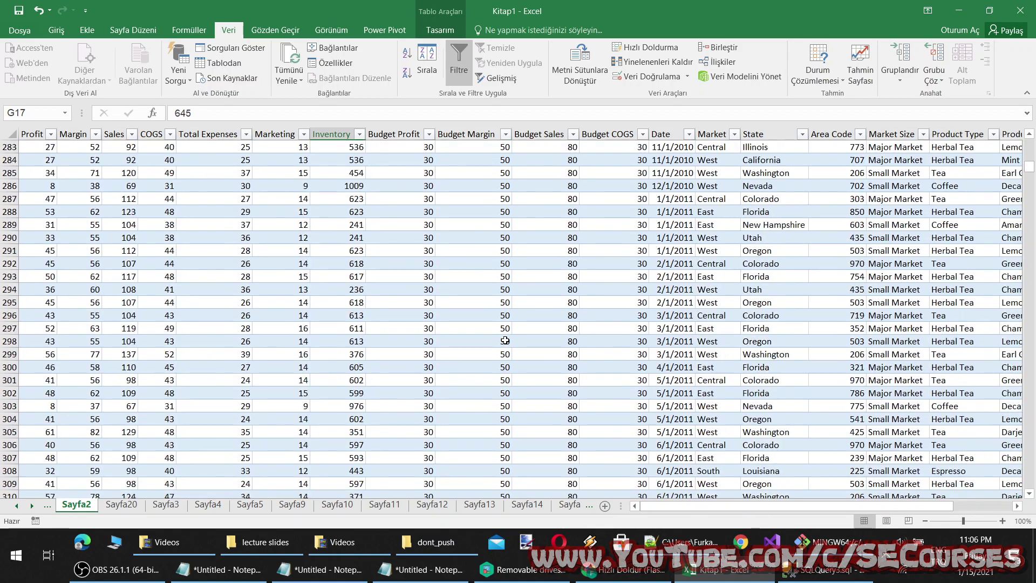
scroll(518, 354, down, 7)
scroll(529, 366, down, 8)
scroll(533, 363, down, 8)
scroll(534, 361, down, 5)
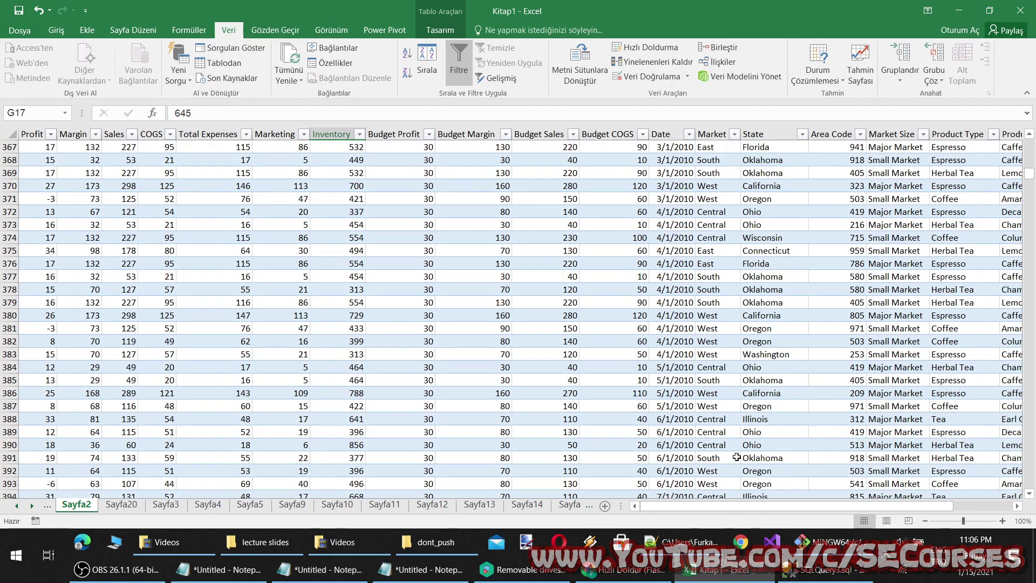
scroll(712, 466, down, 6)
scroll(669, 483, down, 4)
scroll(625, 494, down, 3)
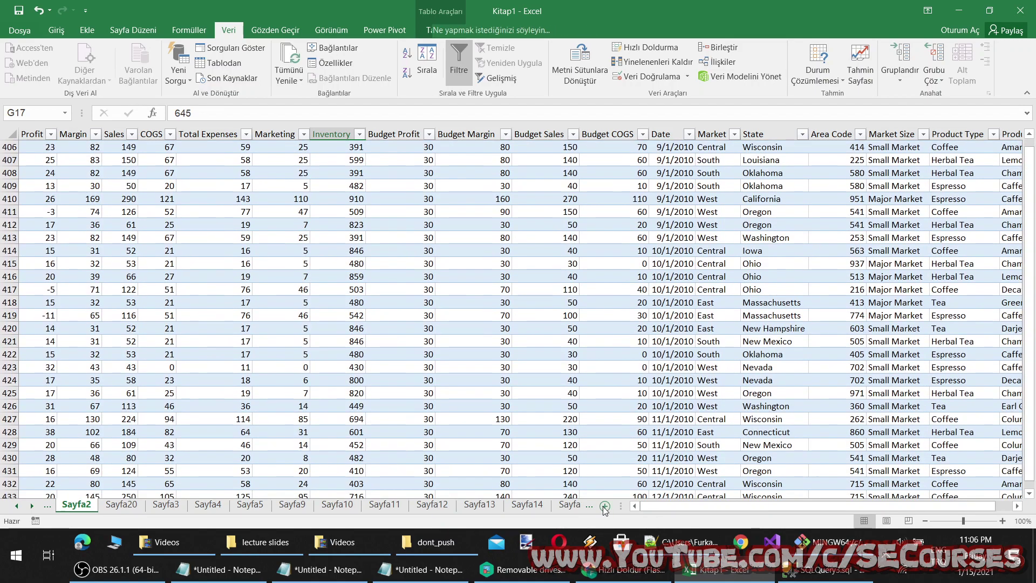
Step: Add a new blank sheet, Sayfa21, and try Subtotal there, dismissing the warning
click(605, 507)
click(325, 263)
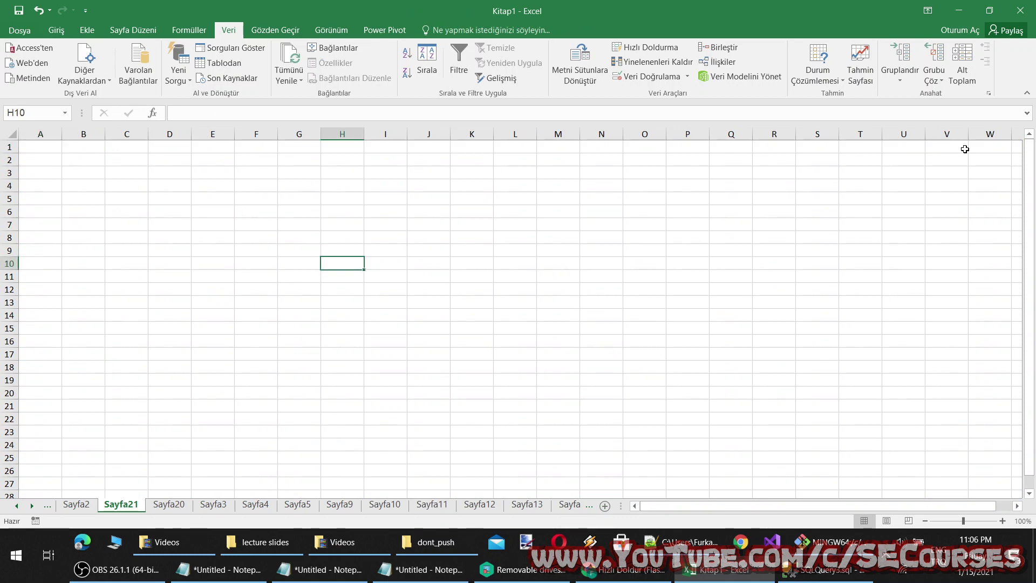
click(971, 82)
click(515, 310)
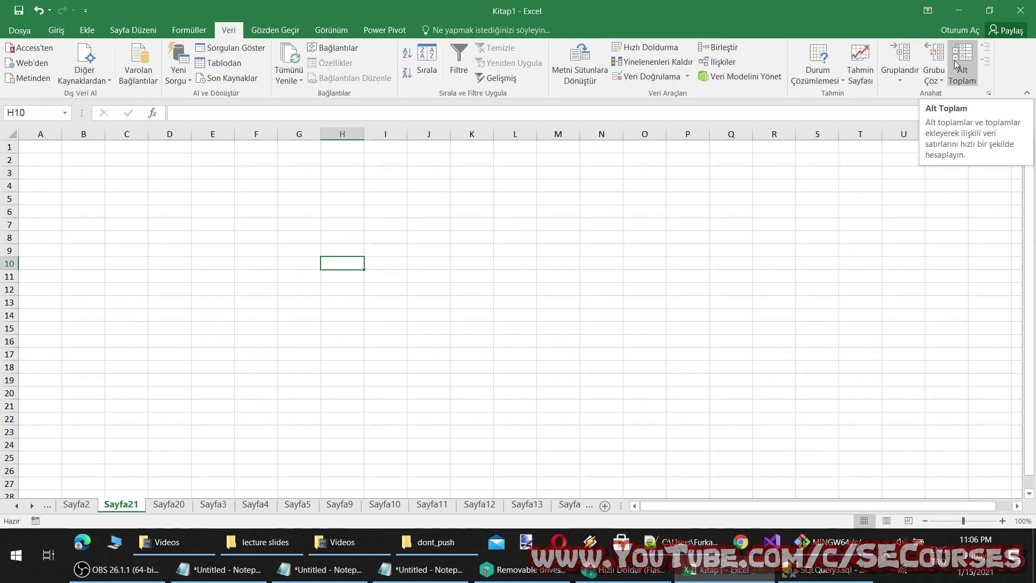
Step: Return to Sayfa2, select Total Expenses and go to the empty cell below row 4249
click(171, 509)
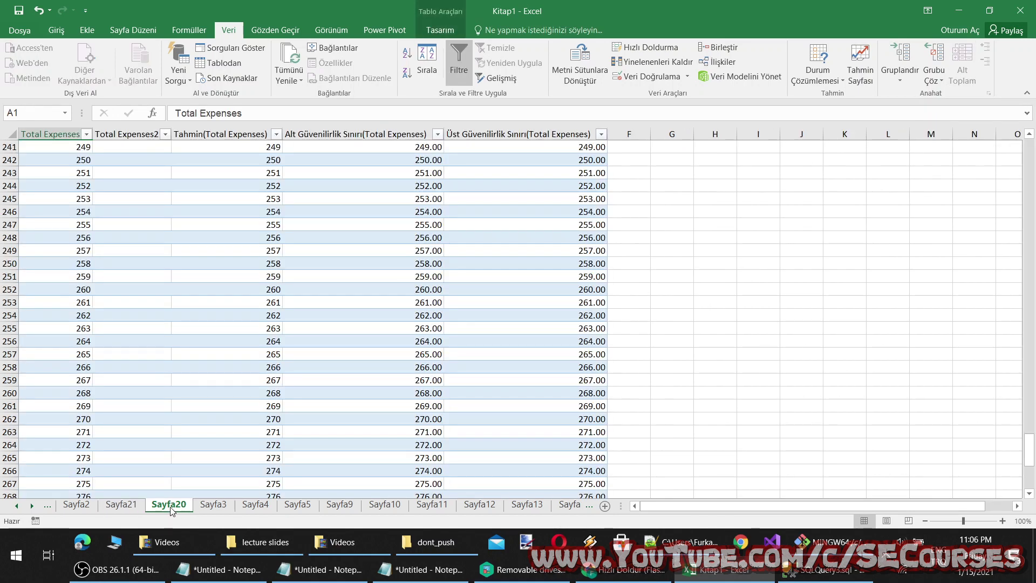
click(120, 505)
click(79, 505)
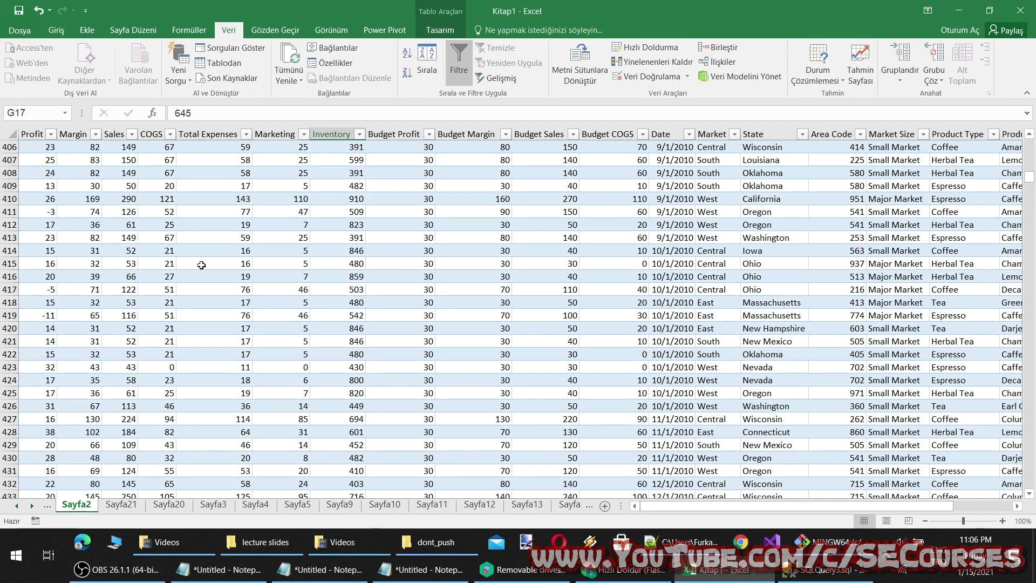
click(207, 128)
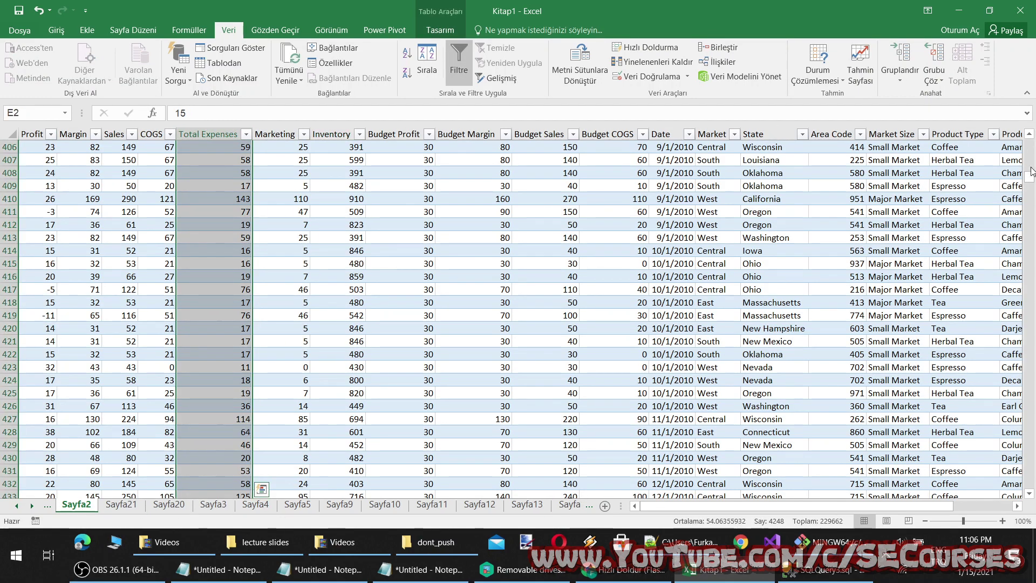
drag(1032, 172, 985, 522)
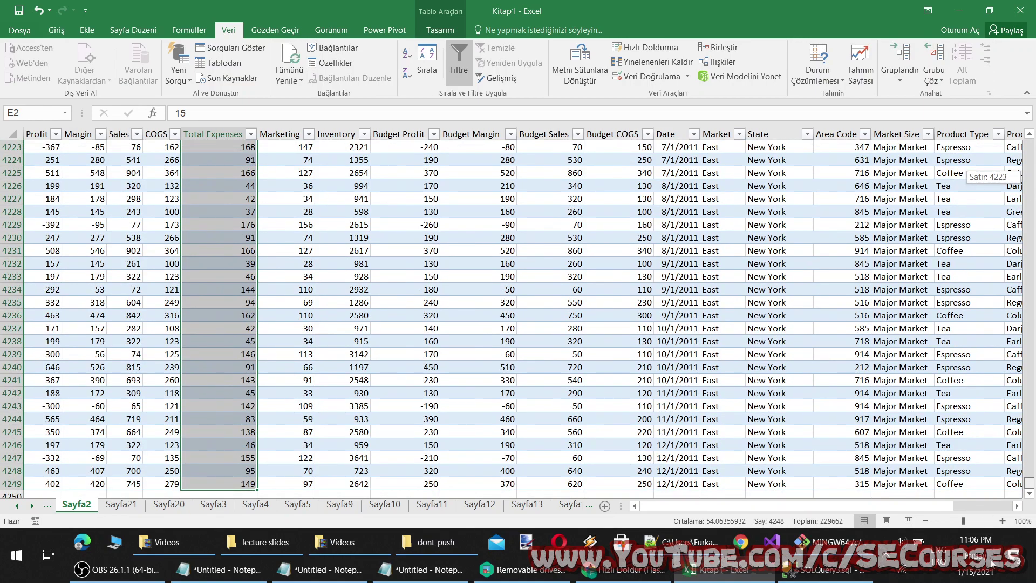
scroll(525, 453, down, 6)
scroll(743, 344, up, 2)
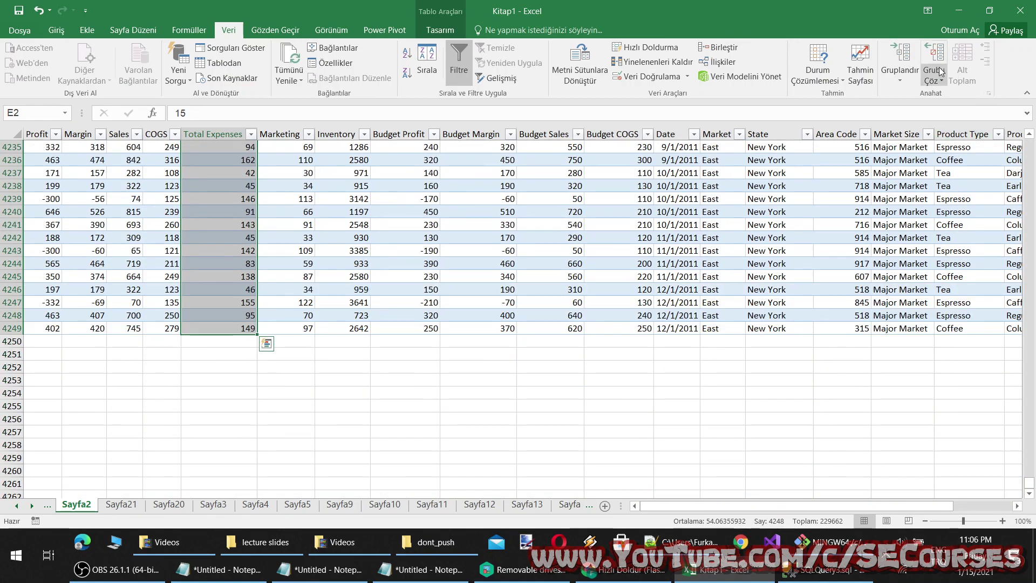
click(209, 342)
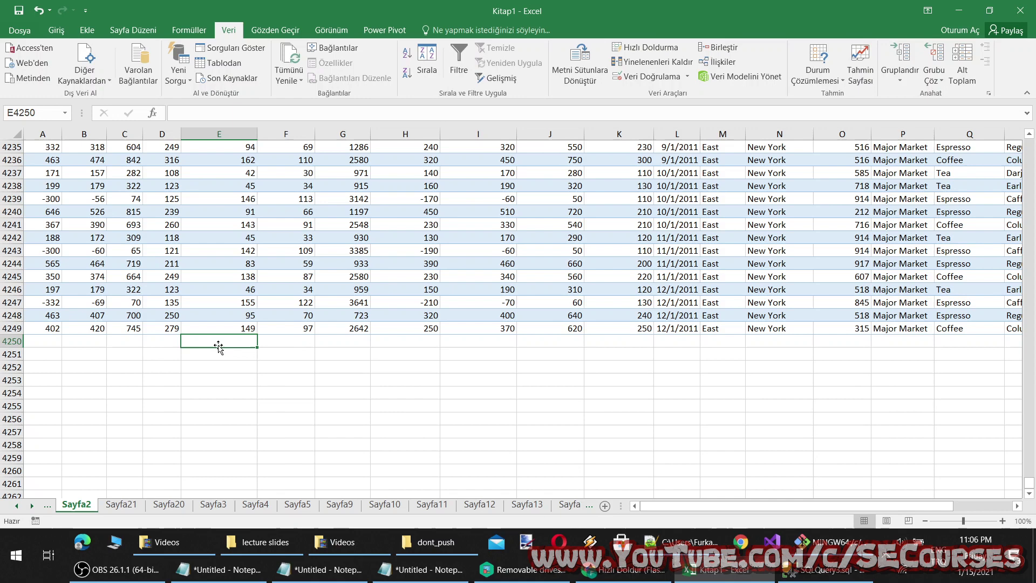
click(964, 75)
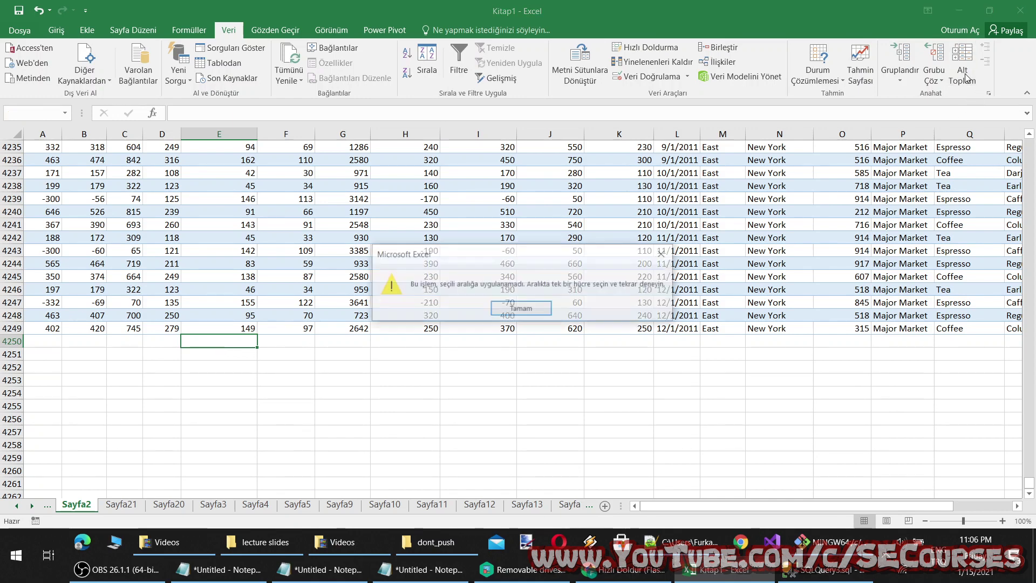
click(512, 308)
click(218, 134)
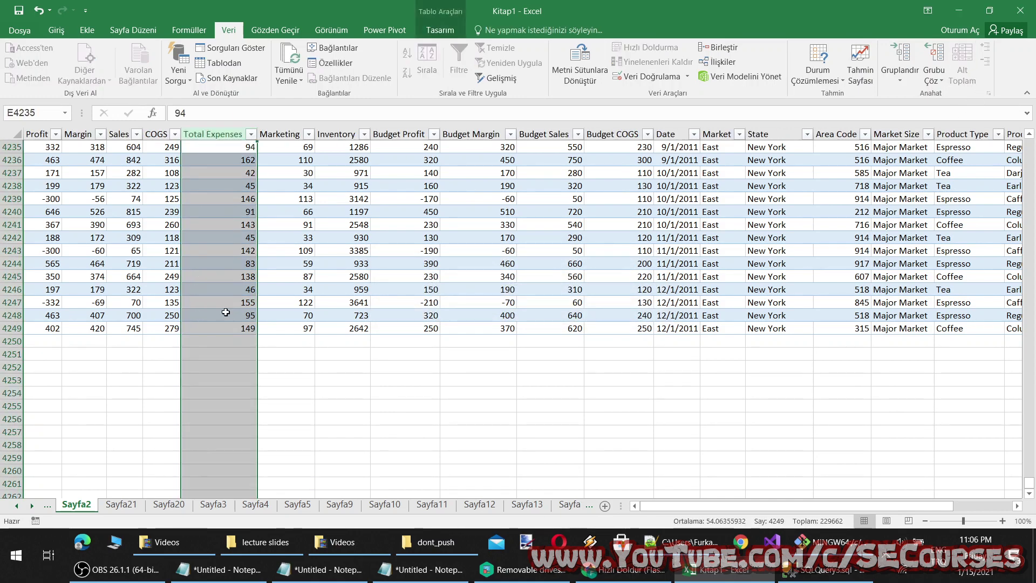
shift+click(229, 341)
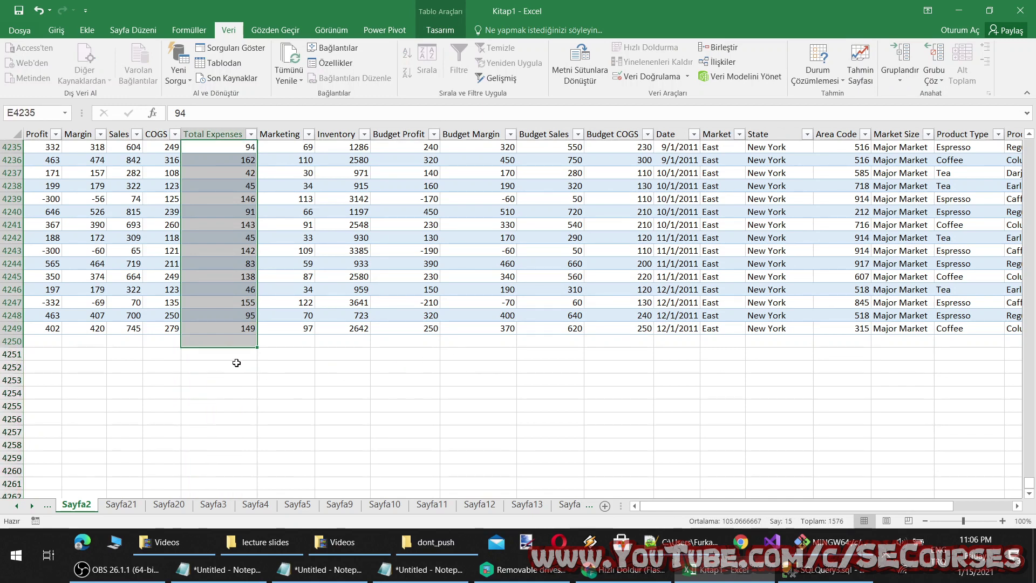
click(233, 355)
drag(235, 315, 226, 157)
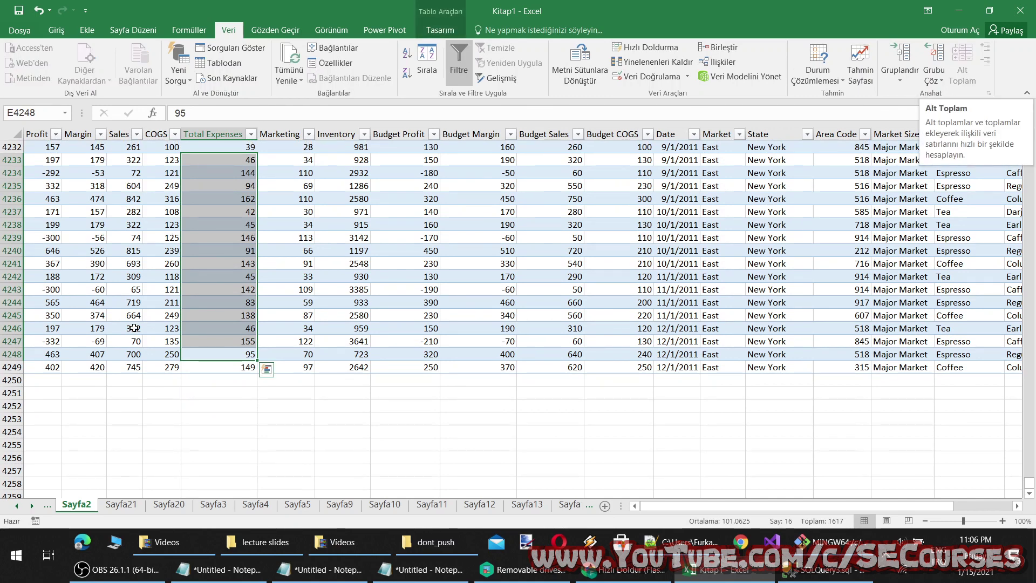
click(230, 367)
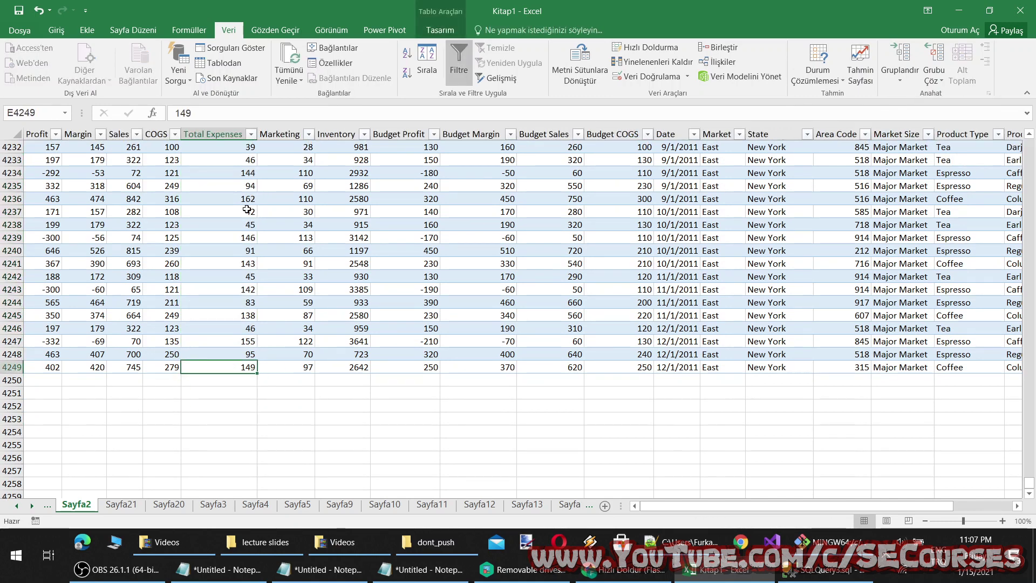
drag(183, 363, 492, 353)
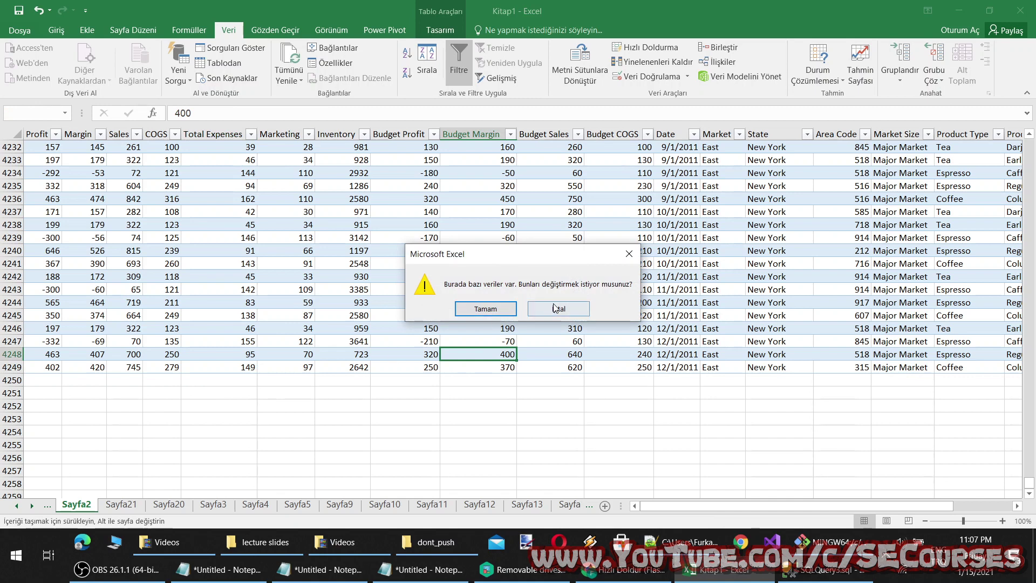
click(559, 309)
drag(230, 374, 483, 359)
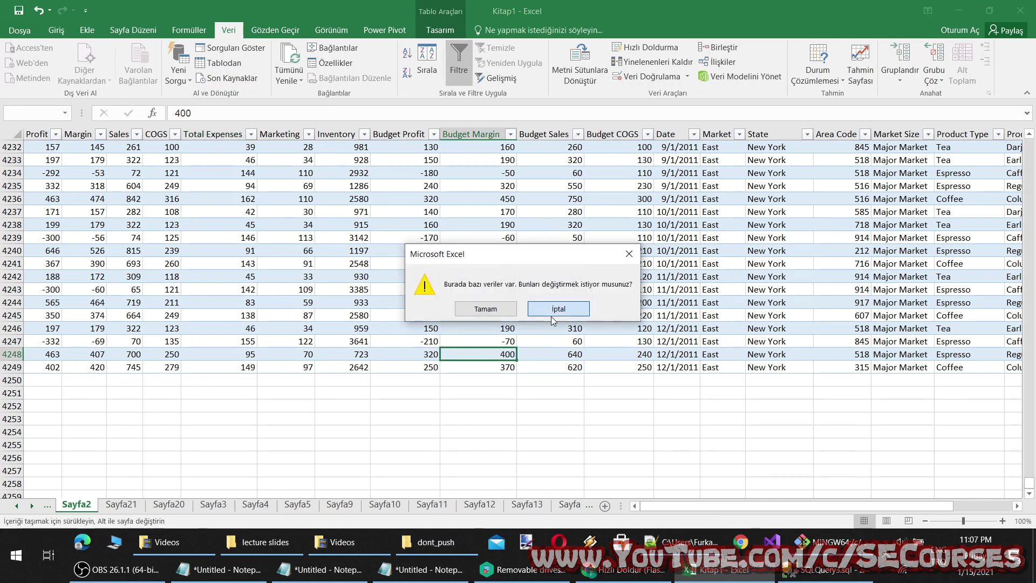
click(556, 308)
drag(289, 368, 545, 372)
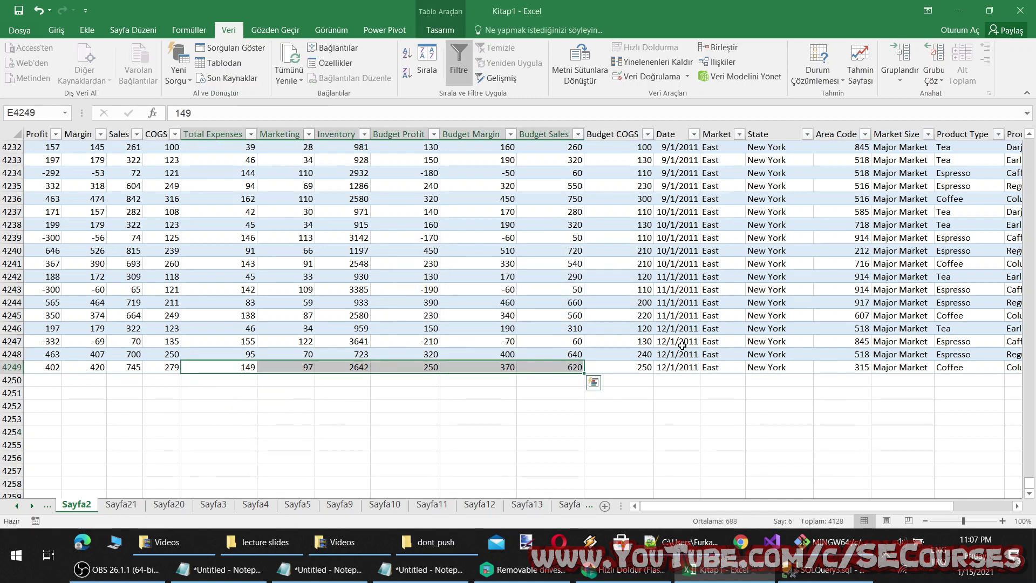
click(280, 470)
click(220, 134)
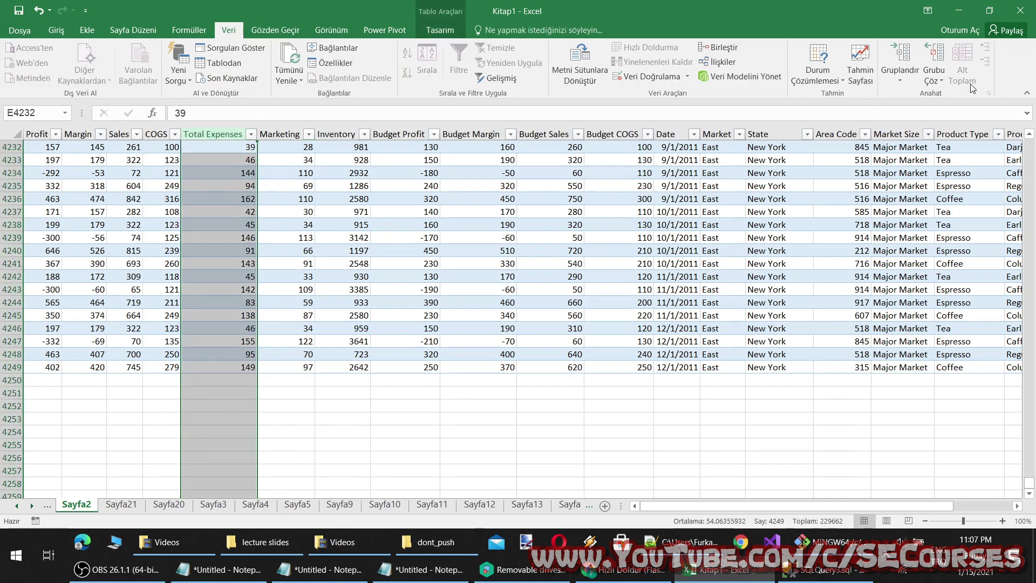
click(937, 80)
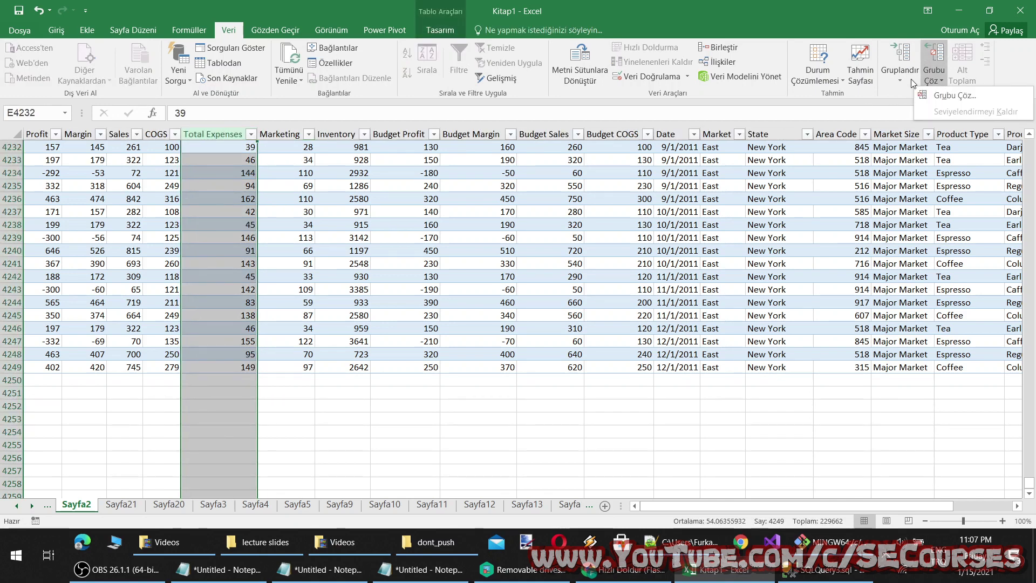
Step: Group the Total Expenses column with Shift+Alt+Right, collapse and expand it, and select budget cells
click(920, 96)
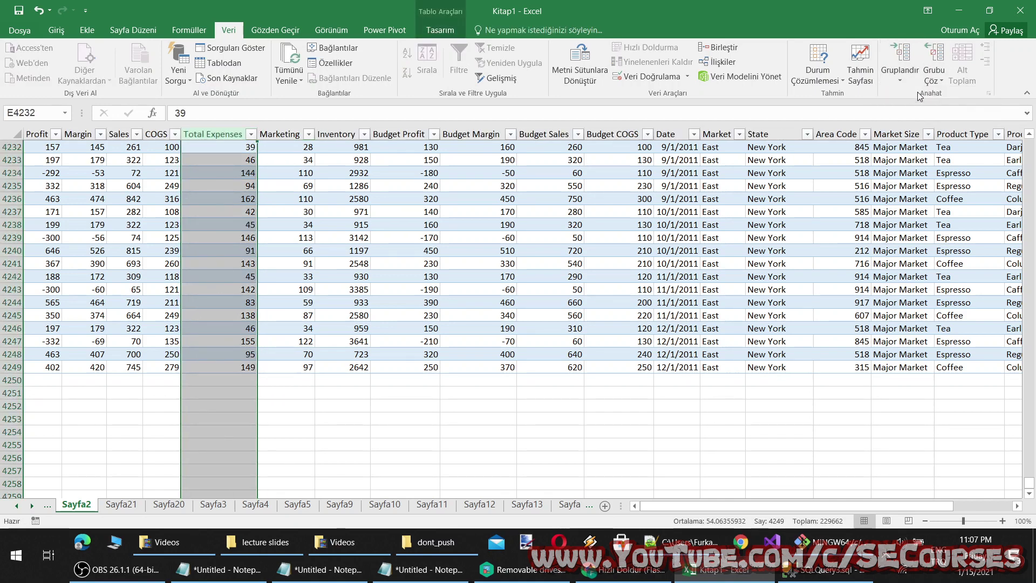
key(shift+alt+Right)
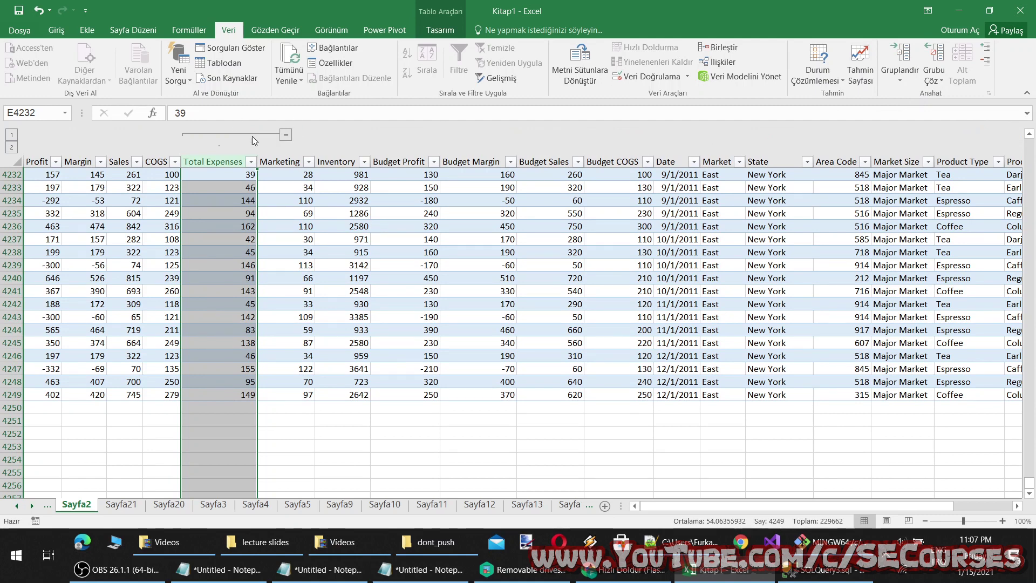
click(285, 135)
click(294, 264)
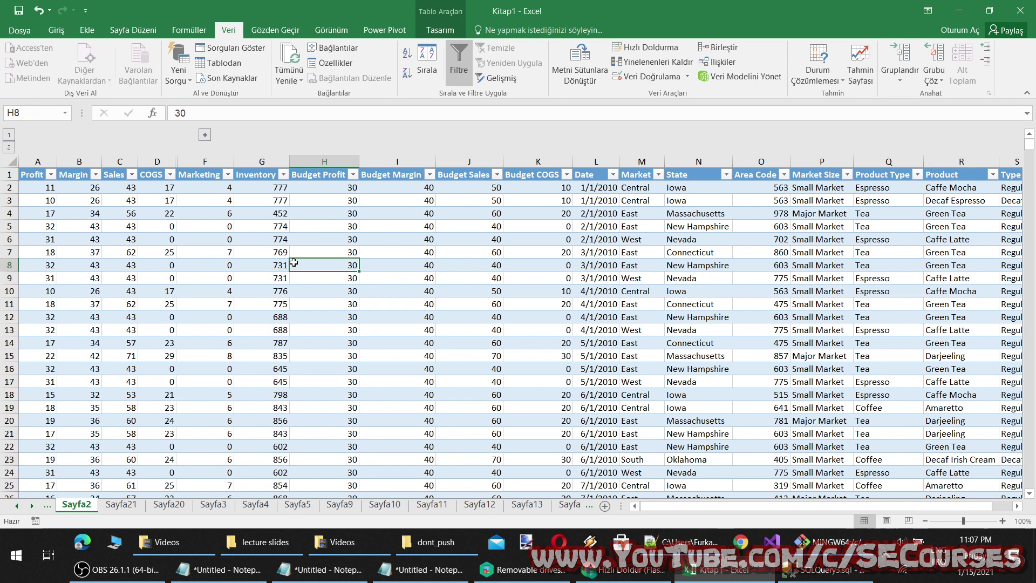
click(203, 134)
click(320, 226)
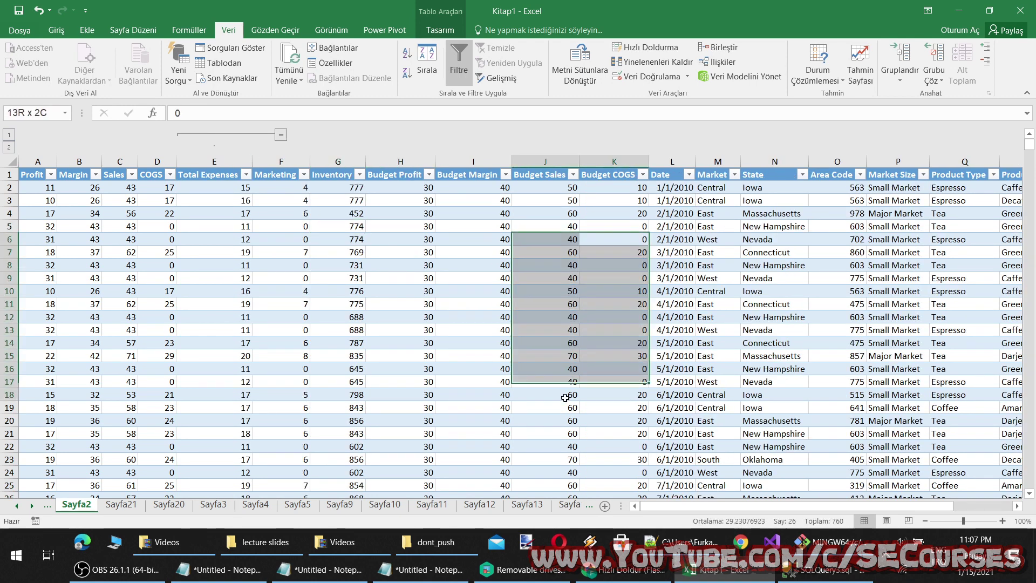
drag(581, 235, 564, 394)
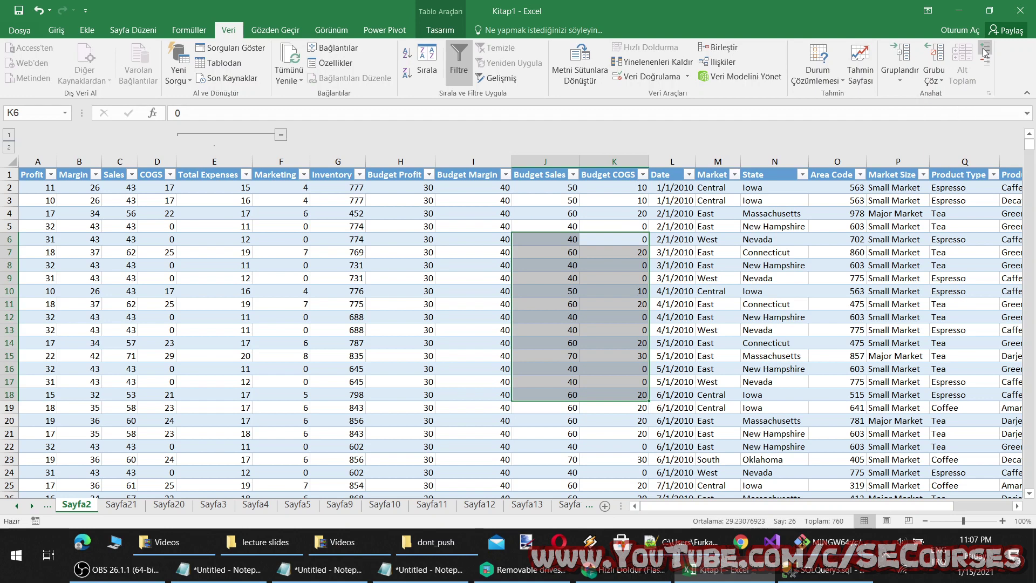
click(776, 304)
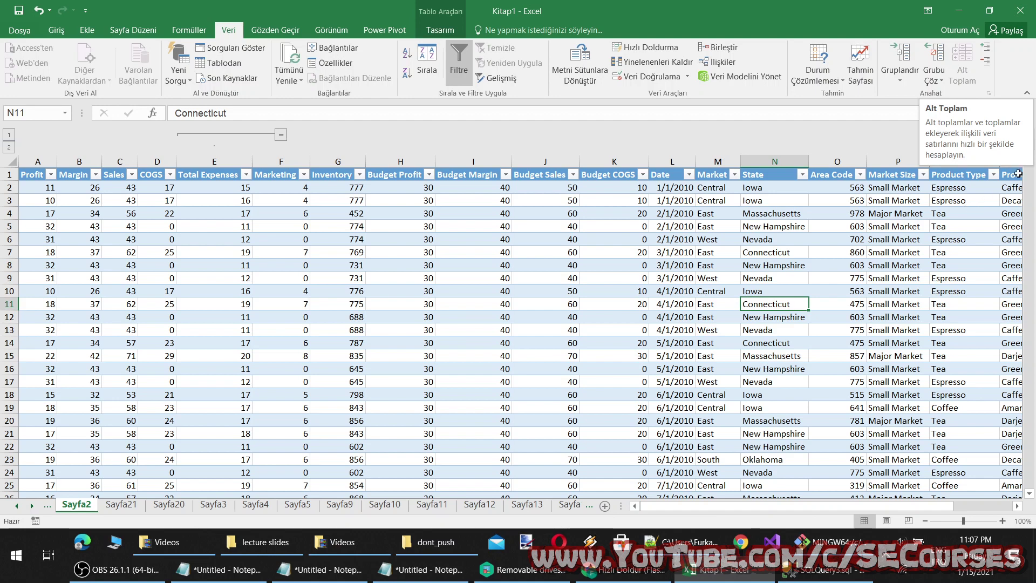
Step: Scroll down to the Nevada rows and select row 3506 and cells in it
scroll(1005, 222, down, 11)
drag(1030, 151, 1030, 425)
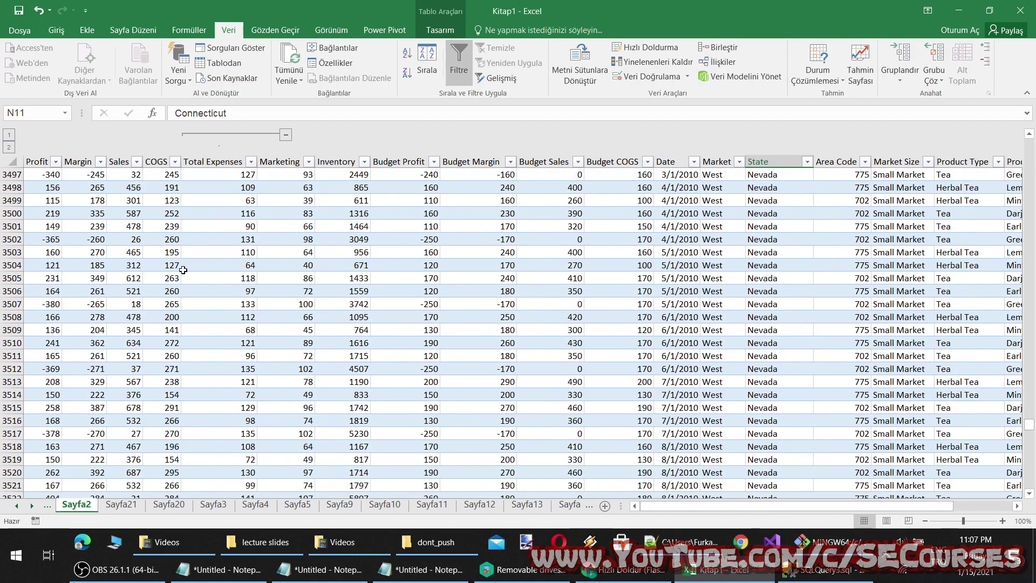
click(4, 290)
drag(720, 506, 969, 494)
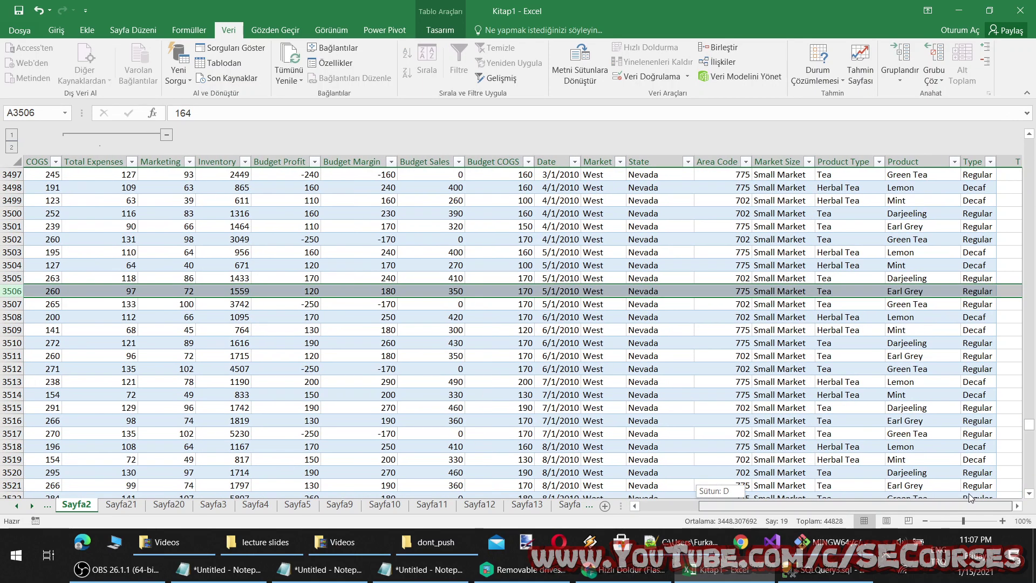
click(1006, 291)
scroll(744, 323, down, 4)
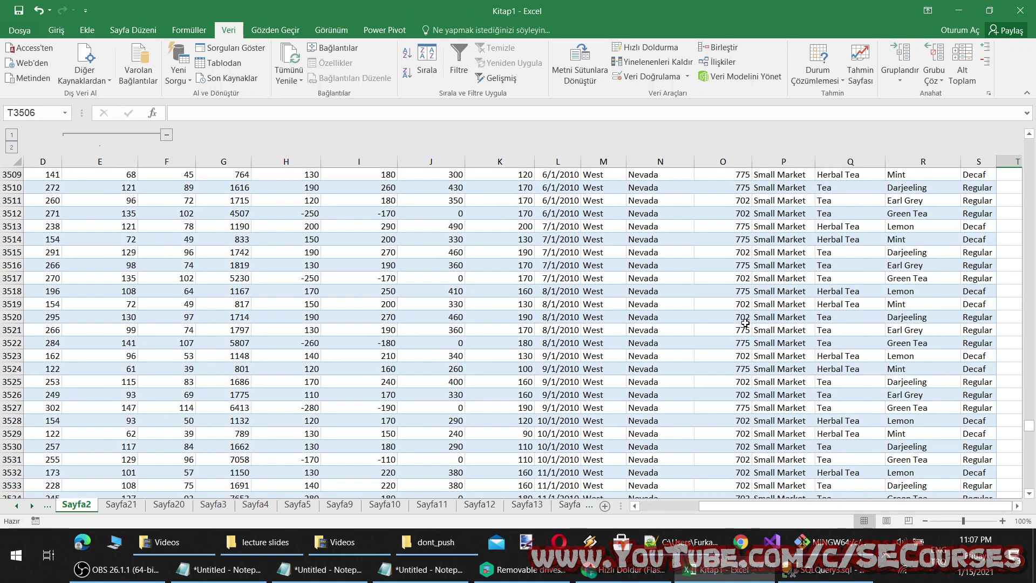
drag(528, 252, 367, 252)
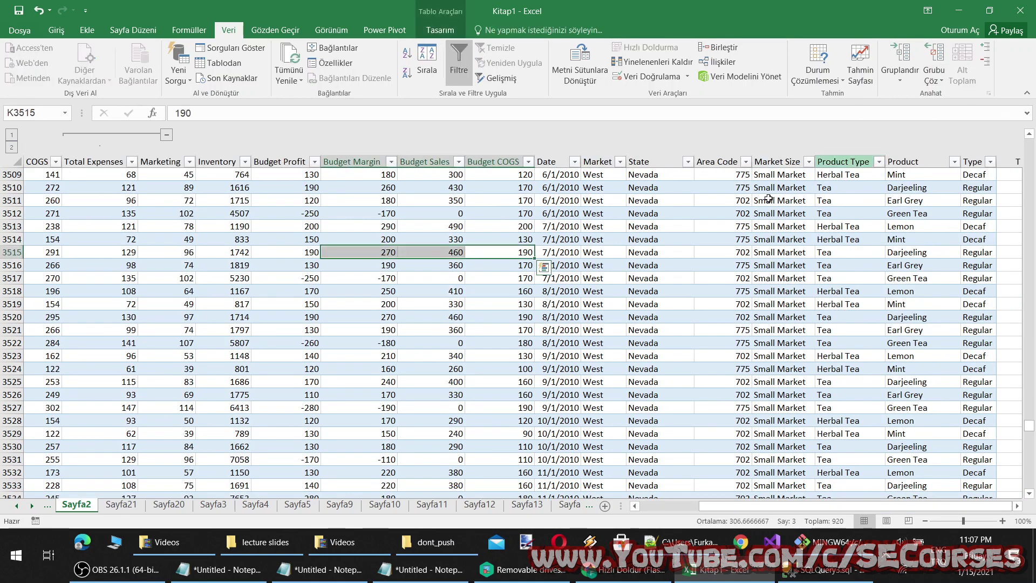
scroll(501, 441, down, 6)
scroll(501, 441, down, 12)
Step: On a new worksheet, enter 32, 2 and 1 into cells A8, B8 and C8
click(604, 505)
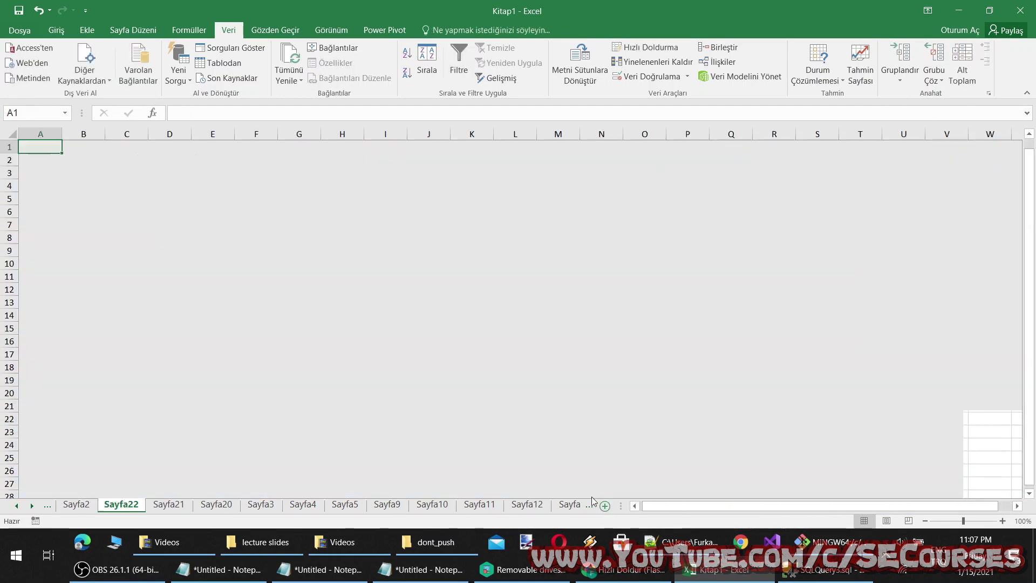
click(53, 237)
text(32)
key(Return)
click(80, 237)
text(2)
click(121, 238)
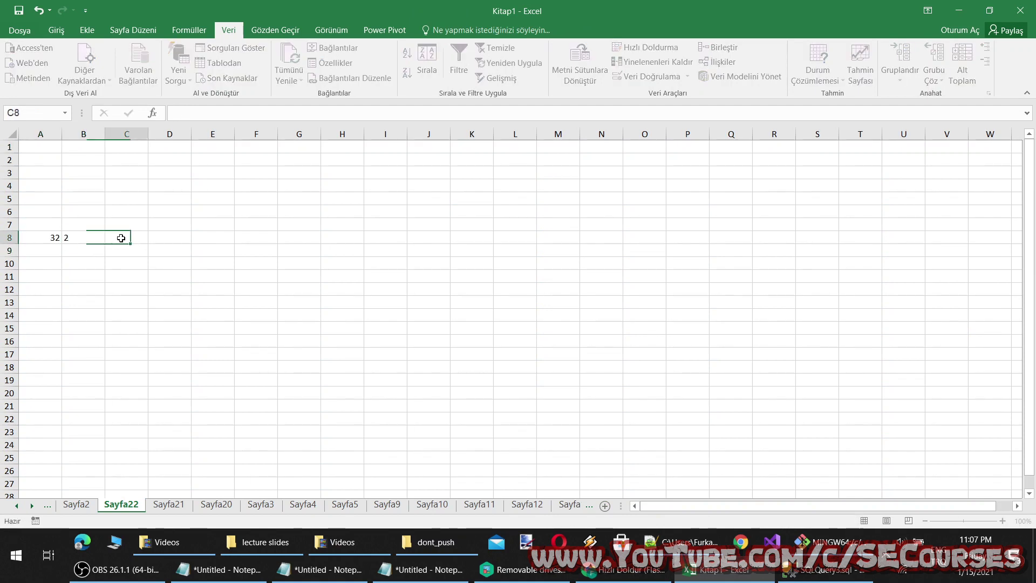
text(1)
click(160, 238)
Step: Try Subtotal from A8, B8 and A8:E8, dismissing each error, then move to Chrome
click(962, 62)
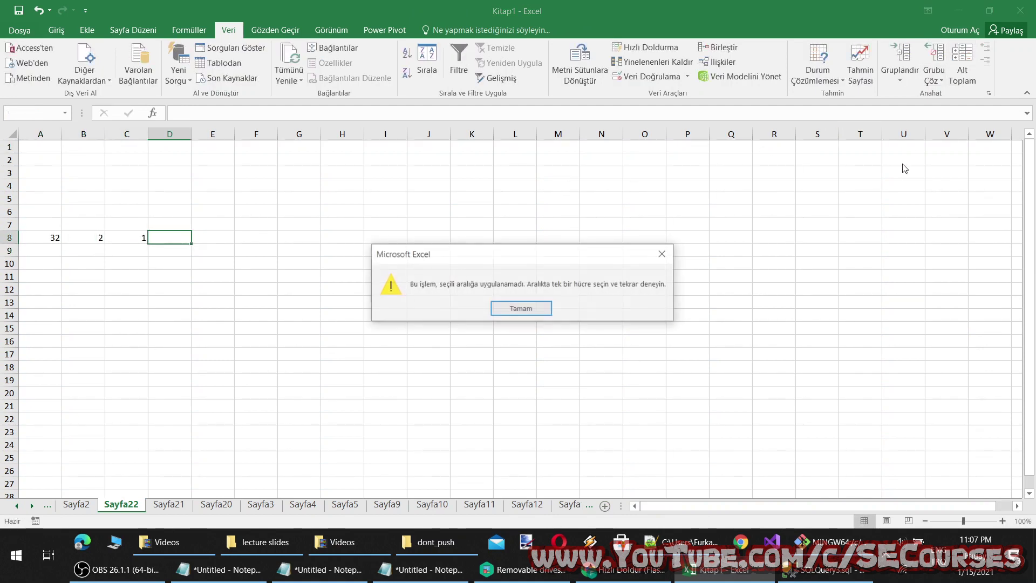
click(535, 312)
click(102, 237)
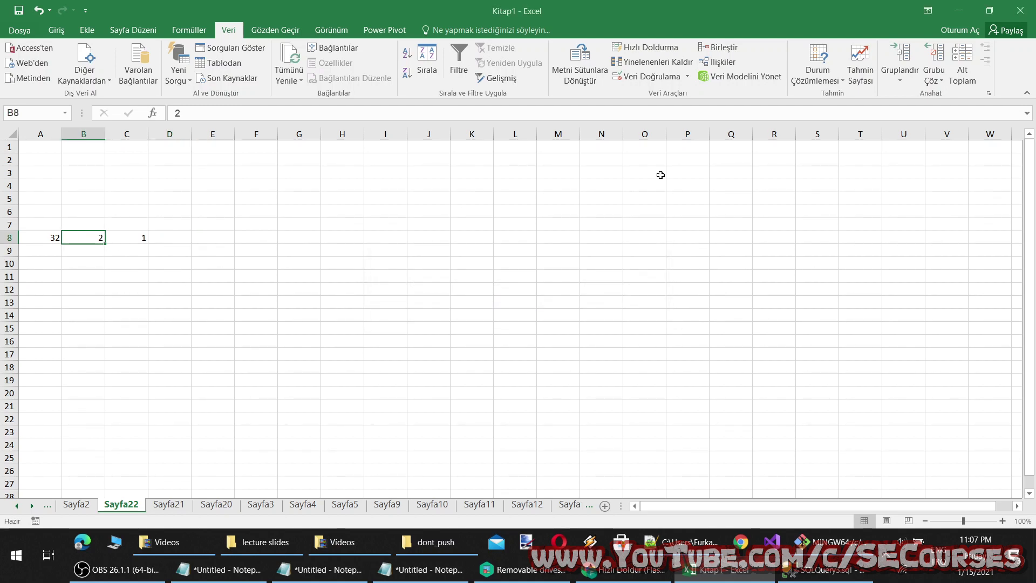
click(963, 60)
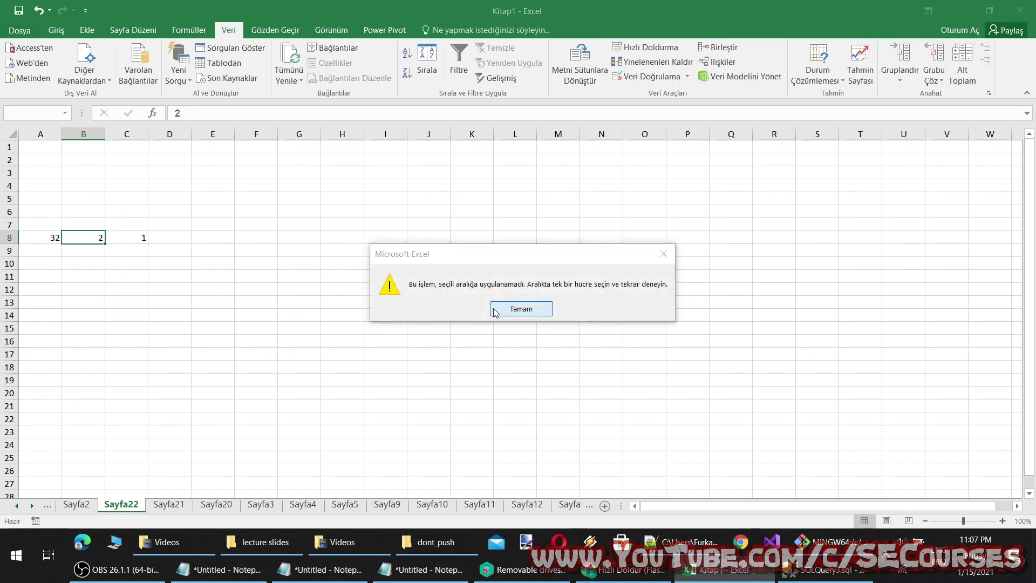
click(521, 309)
drag(30, 235, 216, 237)
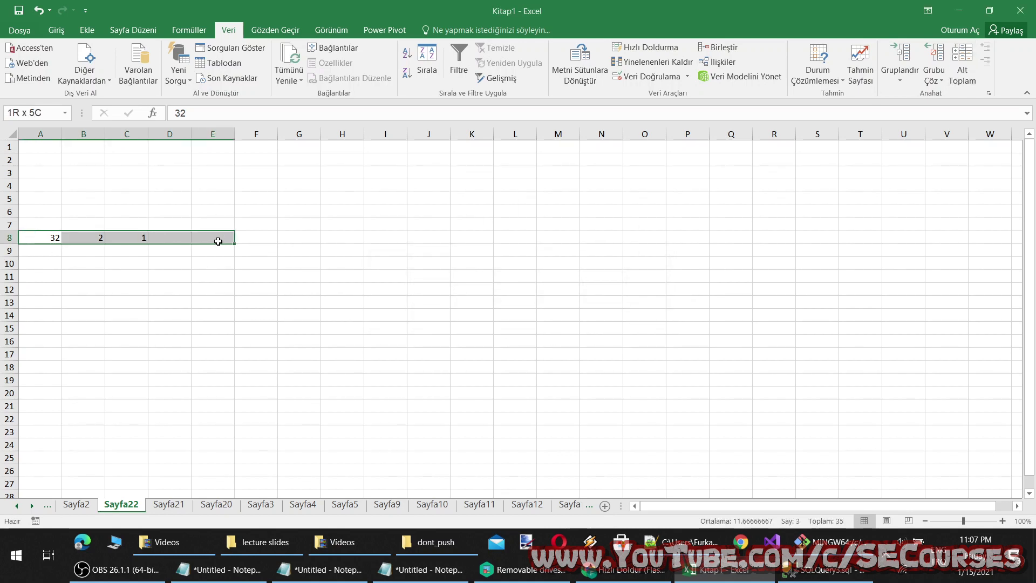
click(963, 66)
click(526, 313)
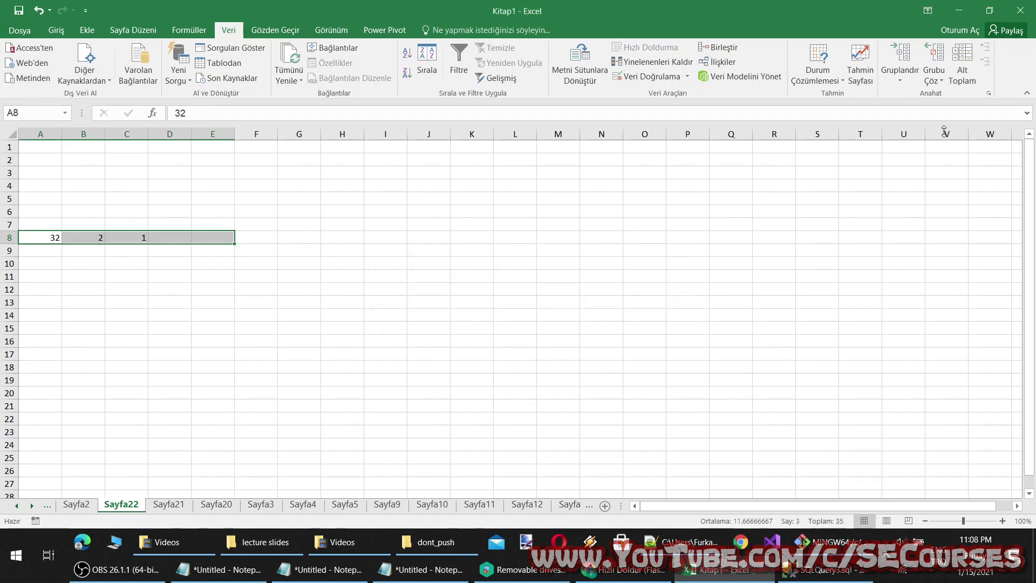
click(860, 185)
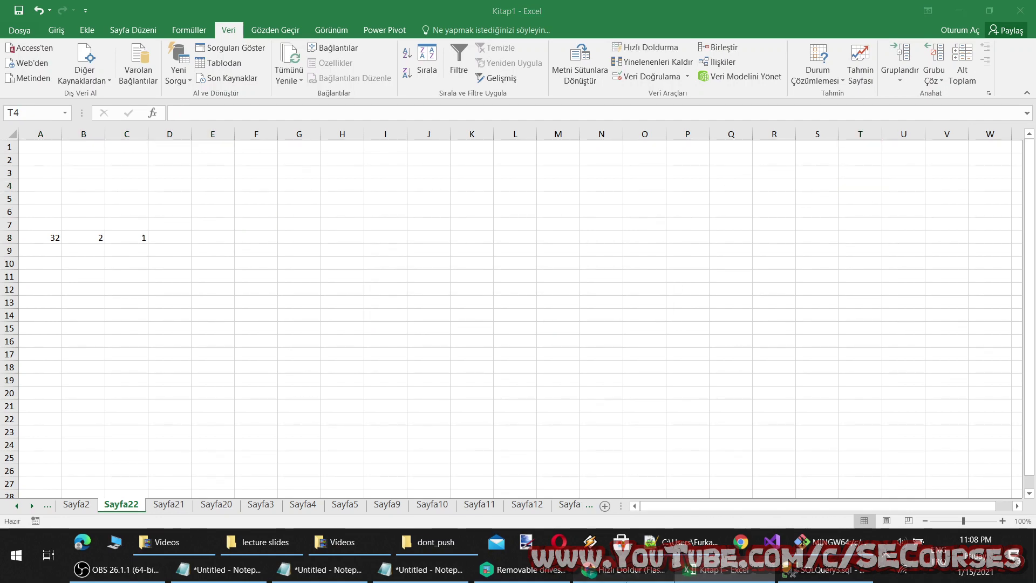
click(629, 569)
key(ctrl+t)
Step: Search Google for 'alt toplam excel' and open the Microsoft ALTTOPLAM support result in a new tab
text(alt t)
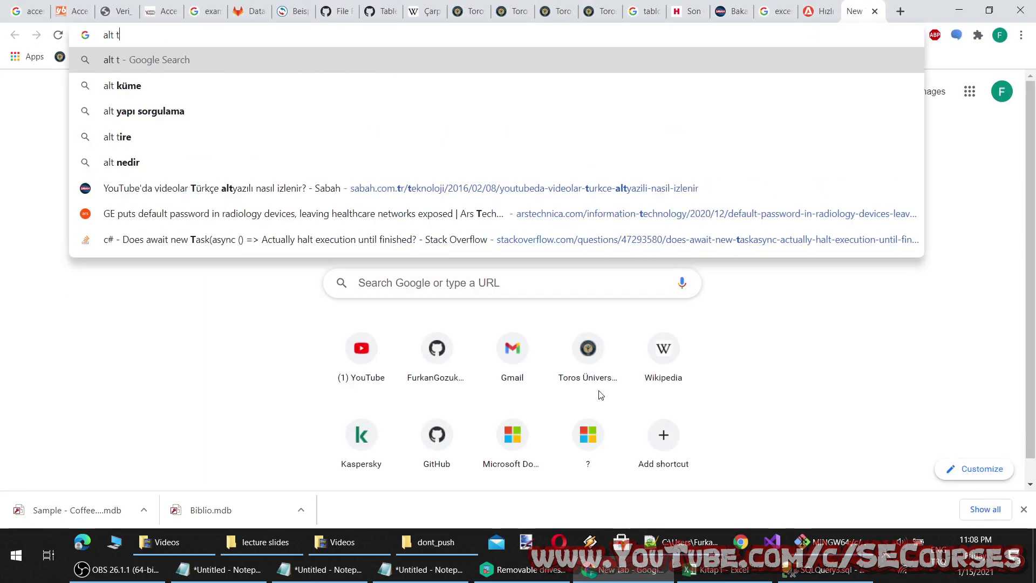
text(oplam excel)
key(Return)
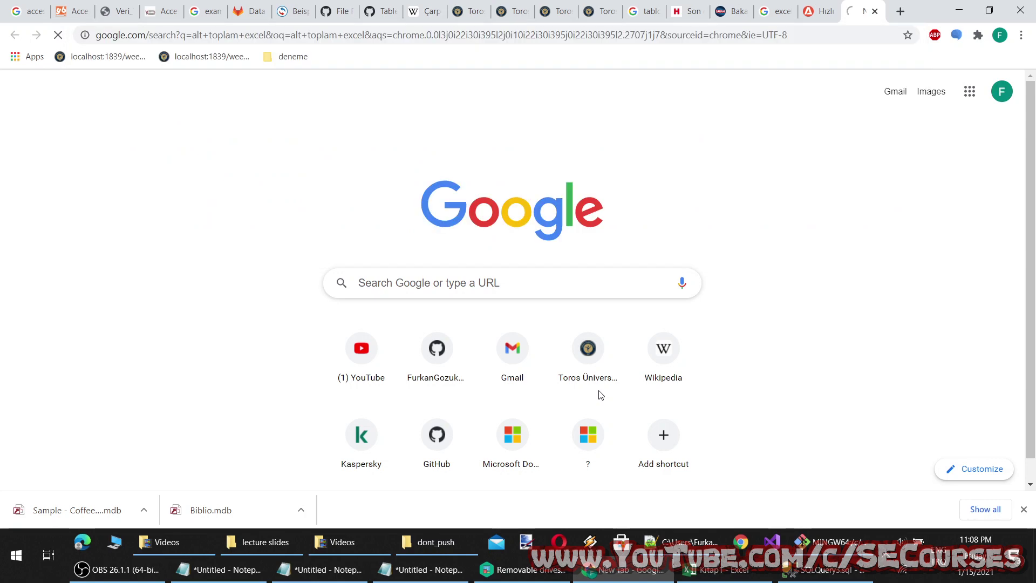
scroll(265, 282, down, 5)
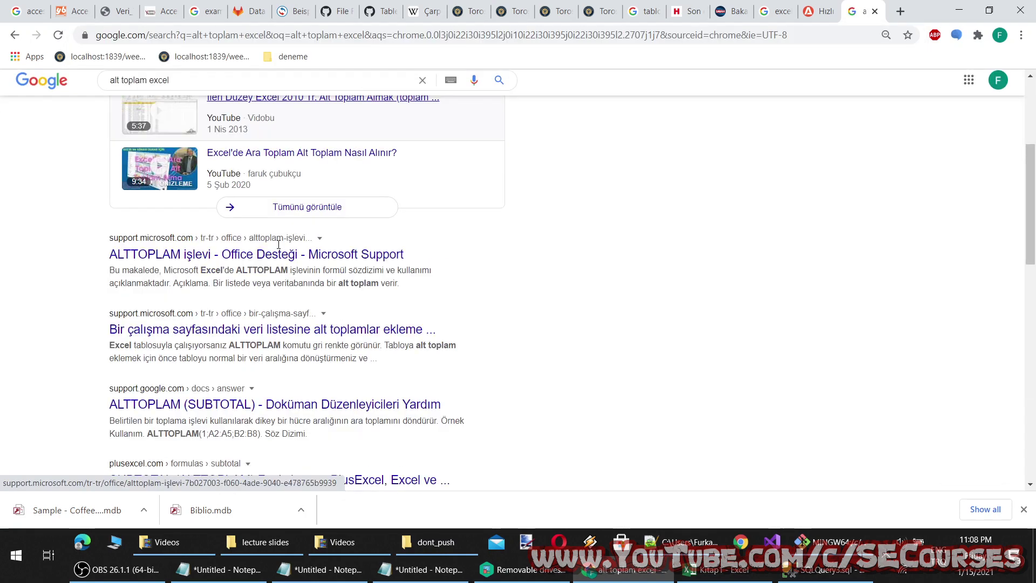
middle_click(265, 283)
scroll(265, 282, up, 5)
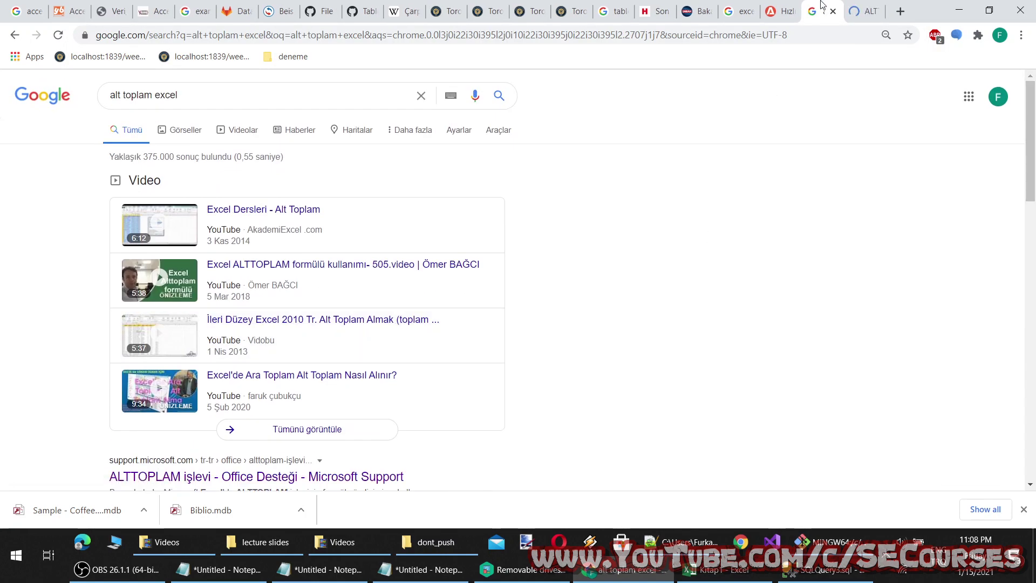
Step: Read the ALTTOPLAM article's syntax, function-number table, remarks and example with values 120, 10, 150
click(863, 10)
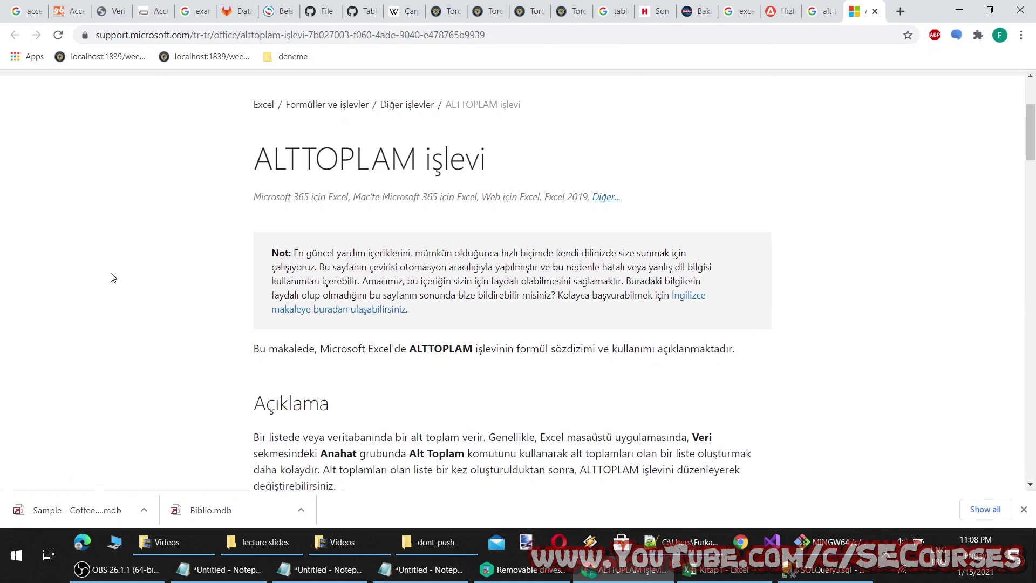
scroll(113, 277, down, 3)
scroll(112, 276, down, 1)
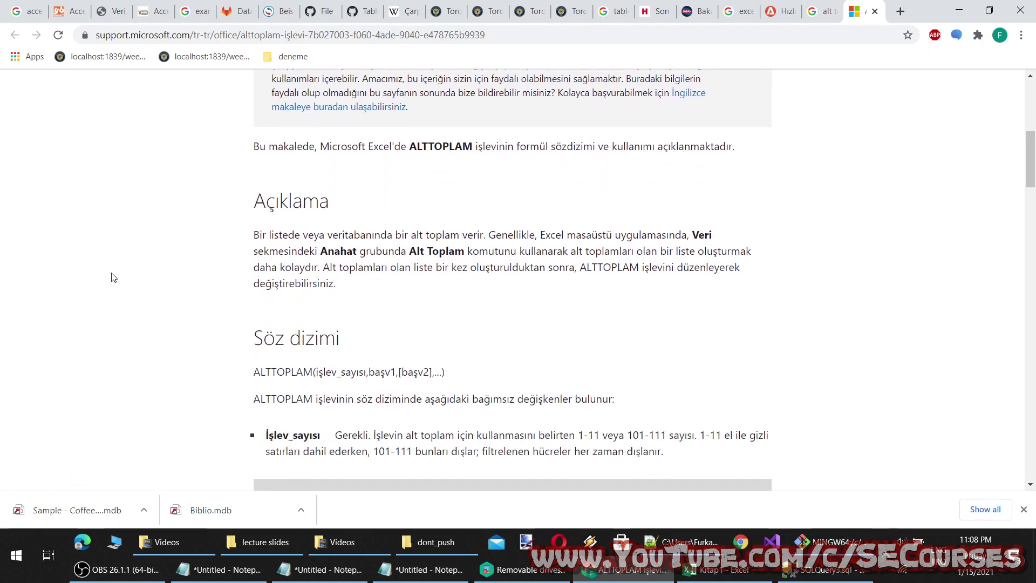
scroll(113, 277, down, 2)
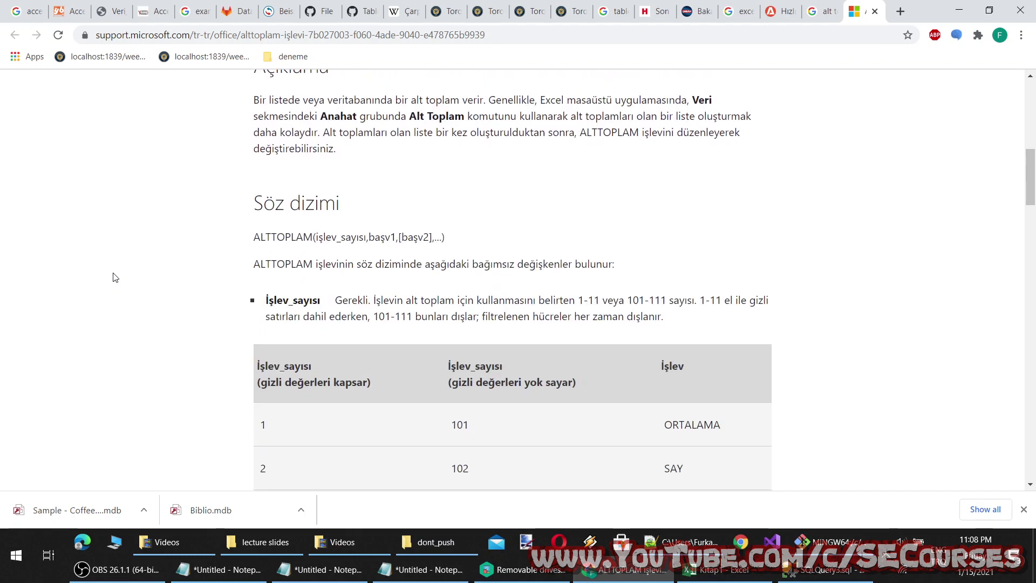
scroll(114, 277, down, 2)
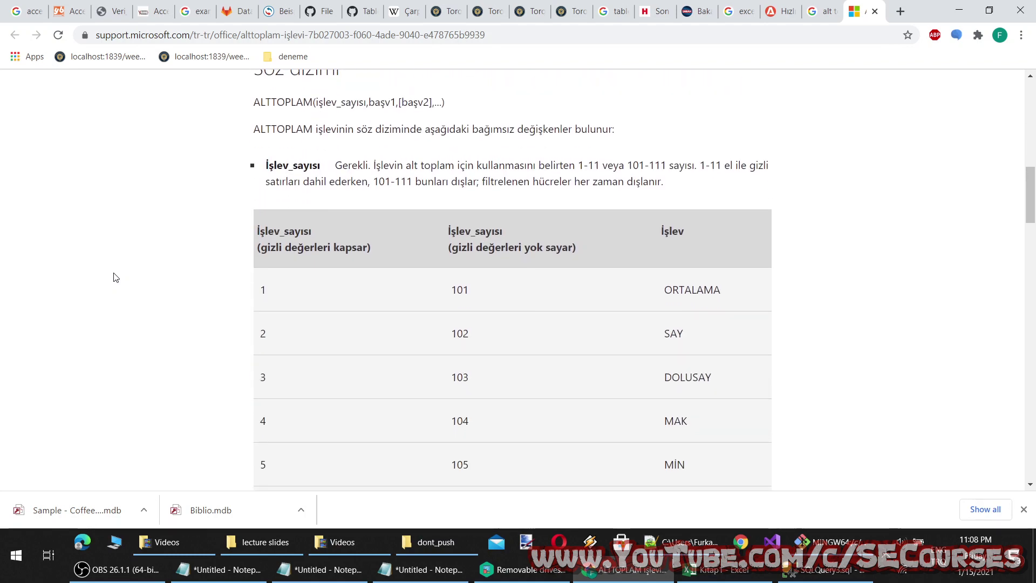
scroll(114, 277, down, 3)
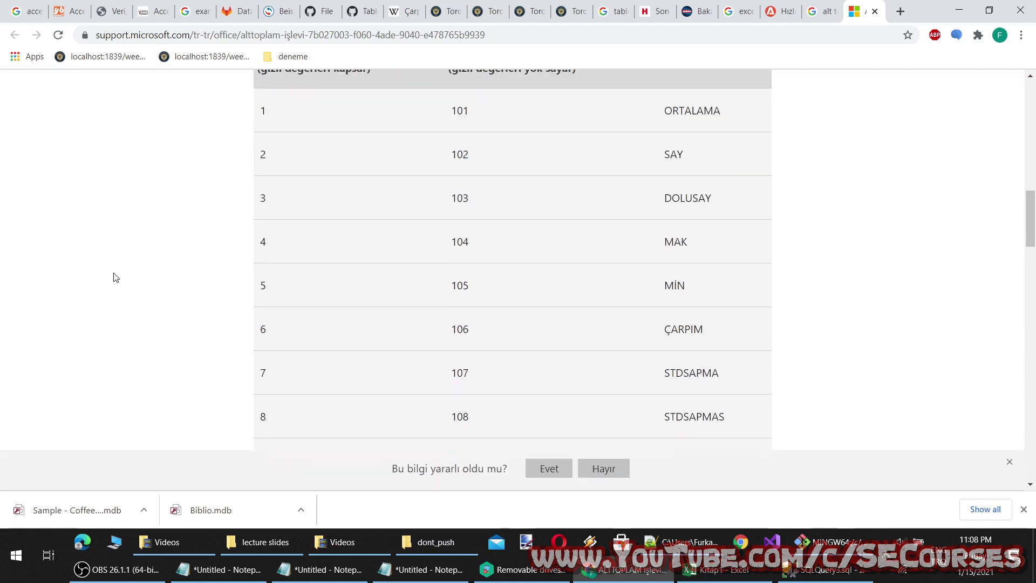
scroll(116, 278, up, 2)
scroll(499, 311, down, 6)
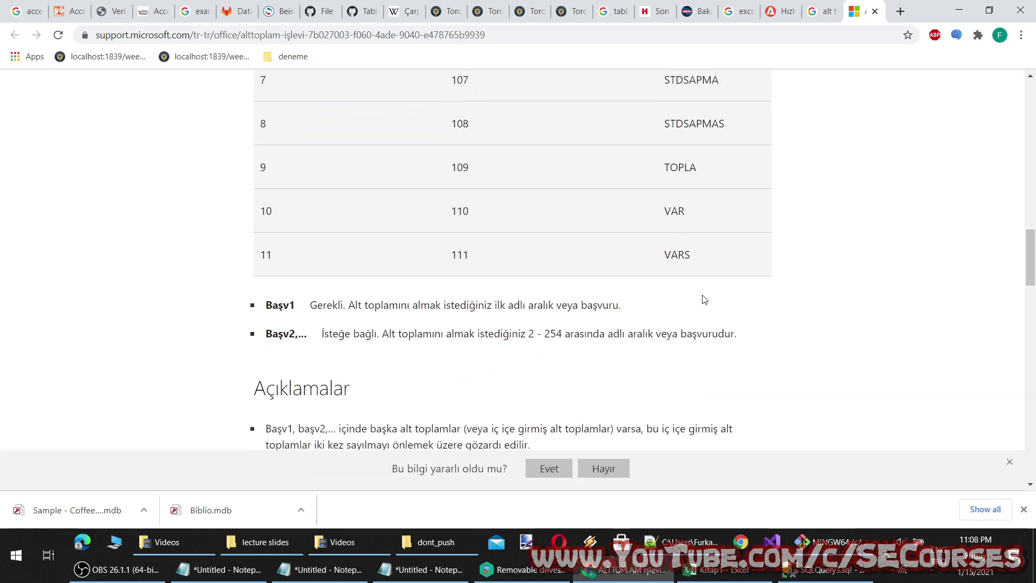
scroll(635, 332, down, 3)
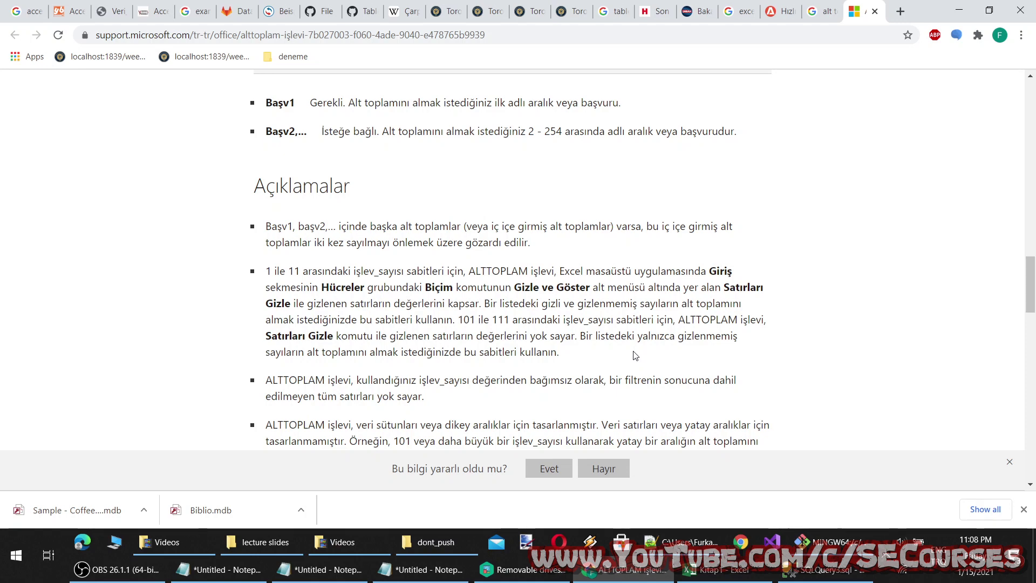
scroll(635, 355, down, 4)
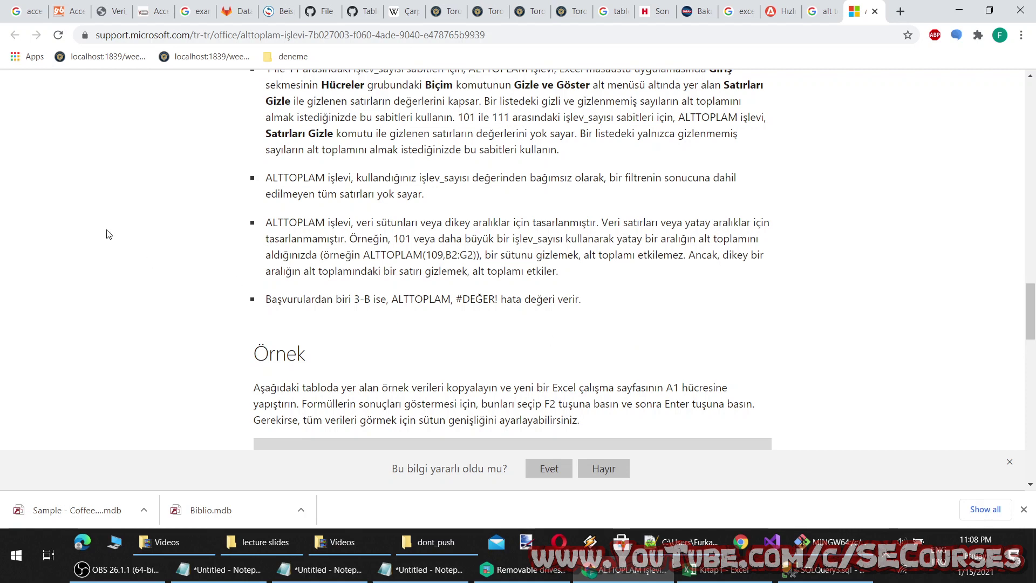
scroll(141, 218, down, 2)
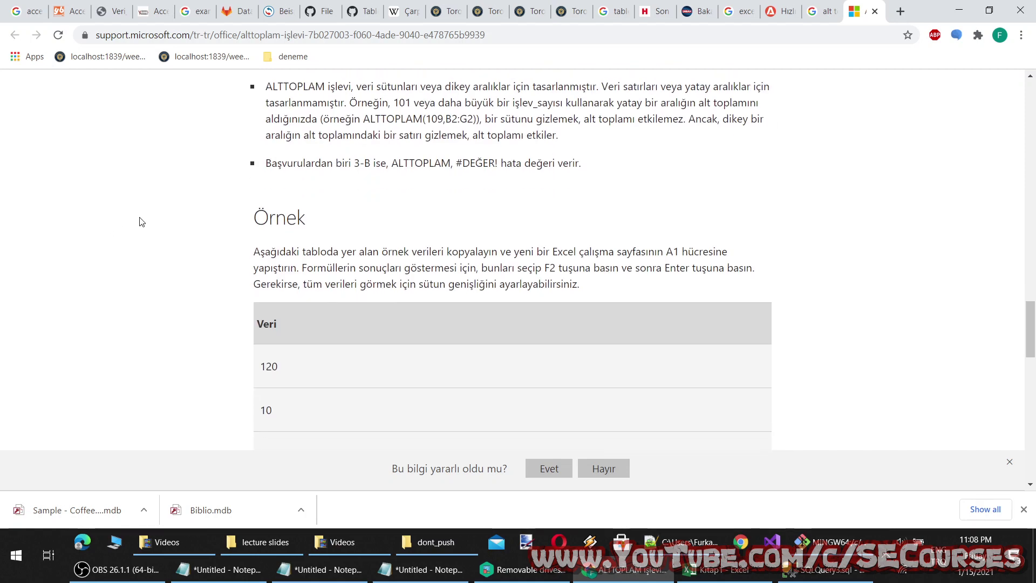
scroll(178, 220, down, 3)
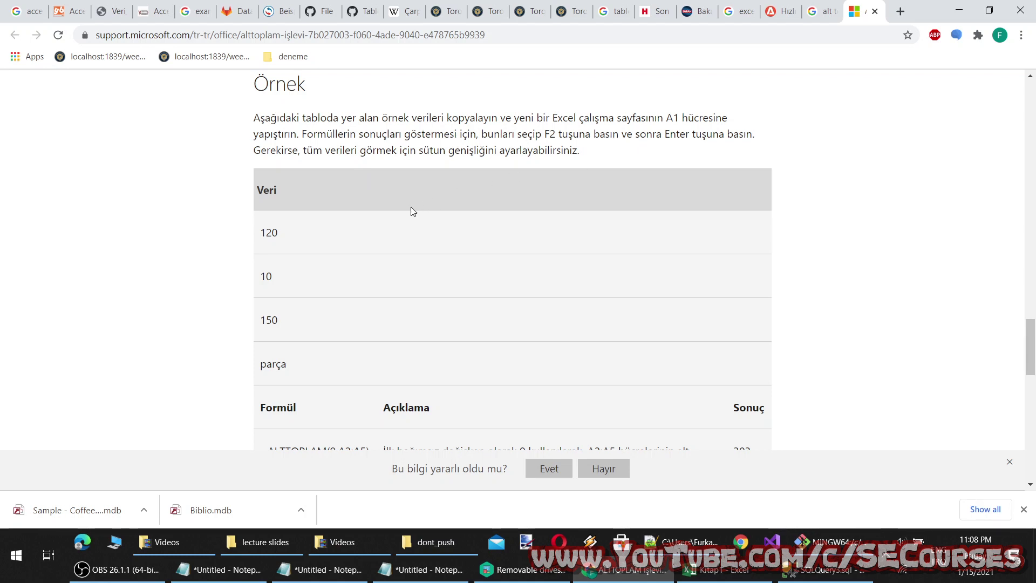
Step: Copy the sample values 120, 10, 150 and parça from the support page and add sheet Sayfa23 in Excel
scroll(410, 207, down, 1)
drag(257, 162, 301, 308)
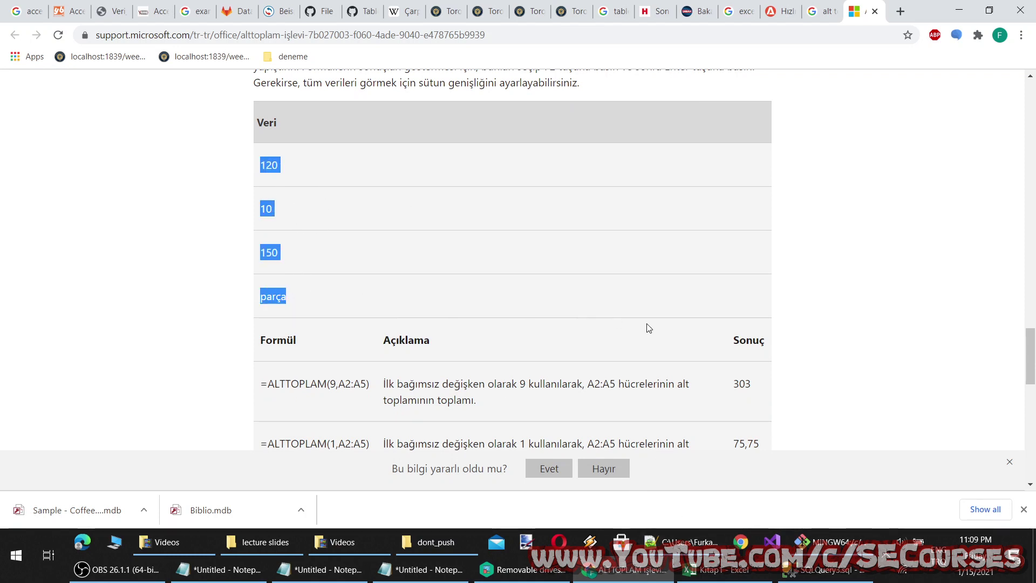
click(755, 575)
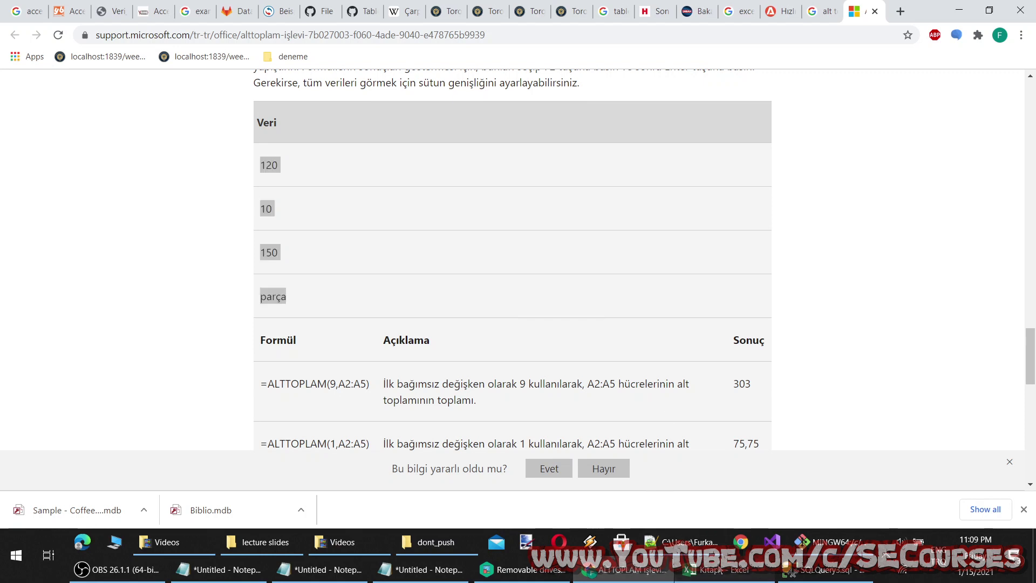
click(598, 510)
Step: Paste the sample values into column A, widen it, and copy =ALTTOPLAM(9,A2:A5) from the help page
key(ctrl+v)
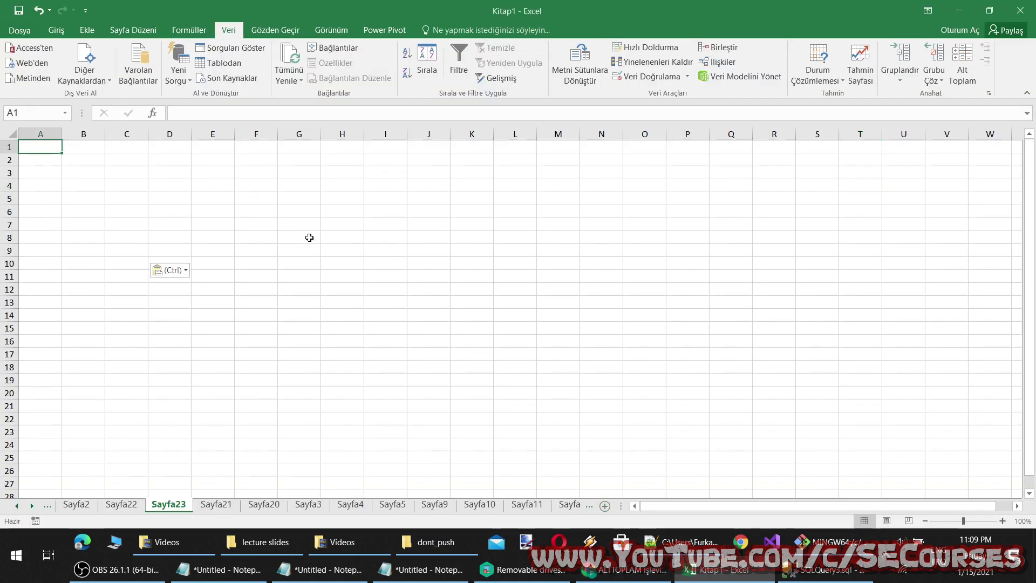
drag(71, 135, 136, 141)
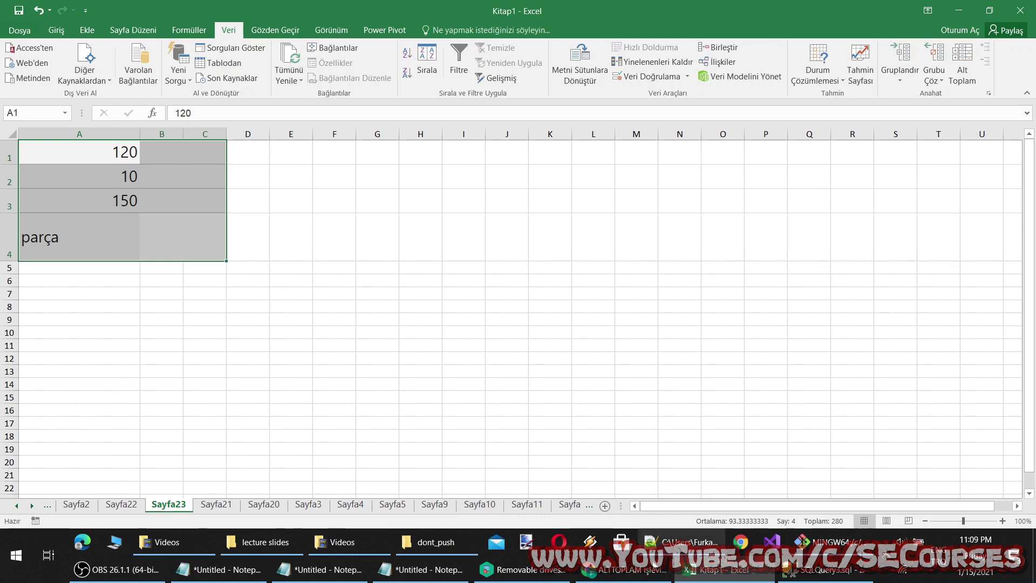
click(626, 570)
scroll(377, 286, down, 1)
scroll(351, 270, down, 1)
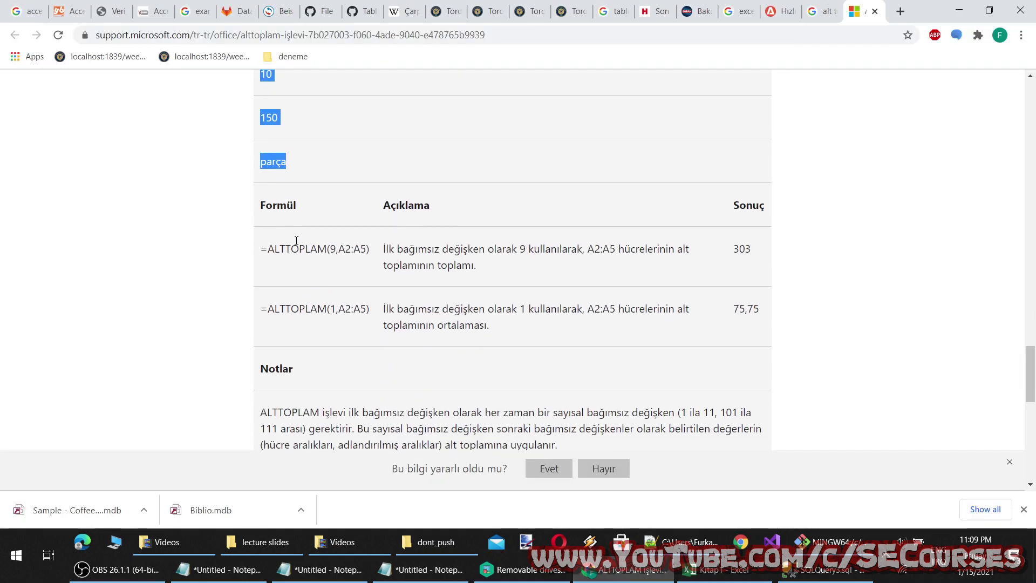
drag(371, 250, 260, 250)
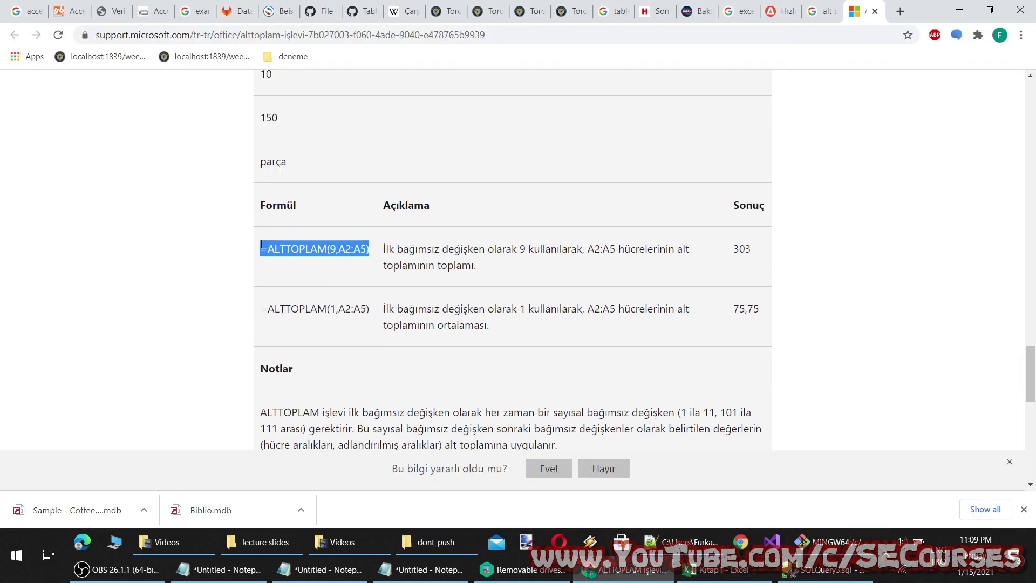
key(ctrl+c)
Step: Enter =ALTTOPLAM(9,A2:A5) in cell F7 so it returns 160
click(715, 569)
click(122, 265)
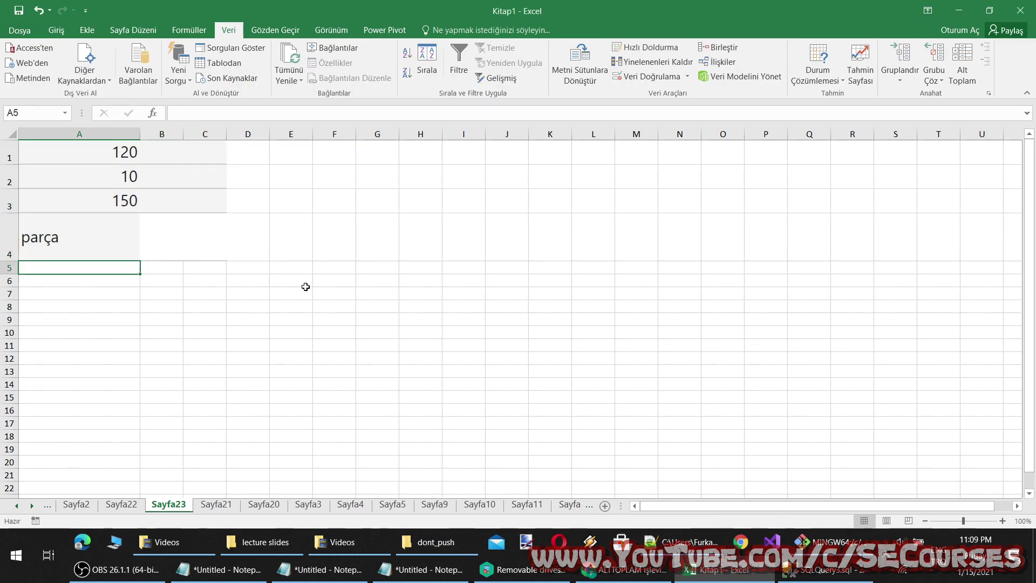
click(335, 291)
click(303, 111)
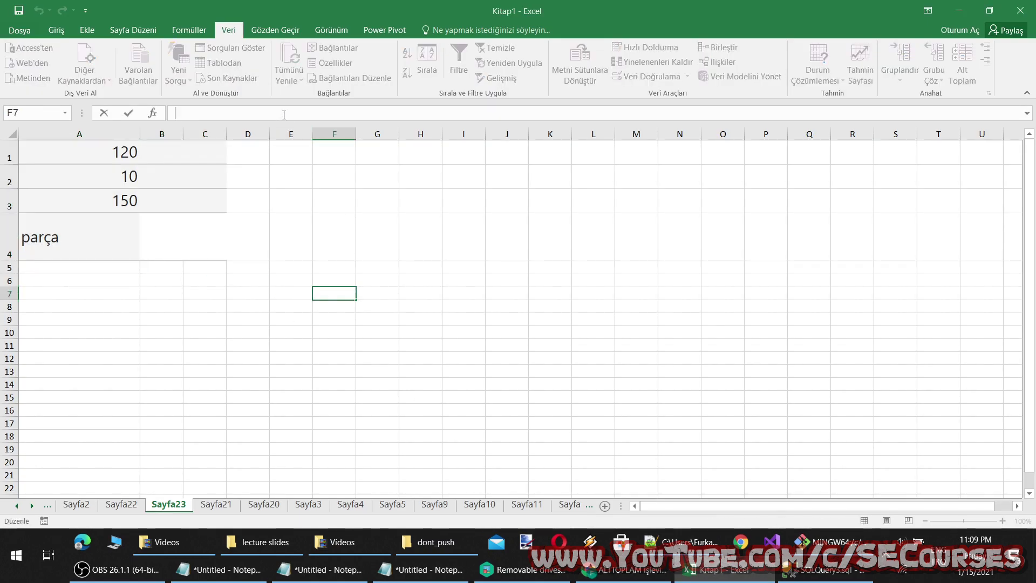
key(ctrl+v)
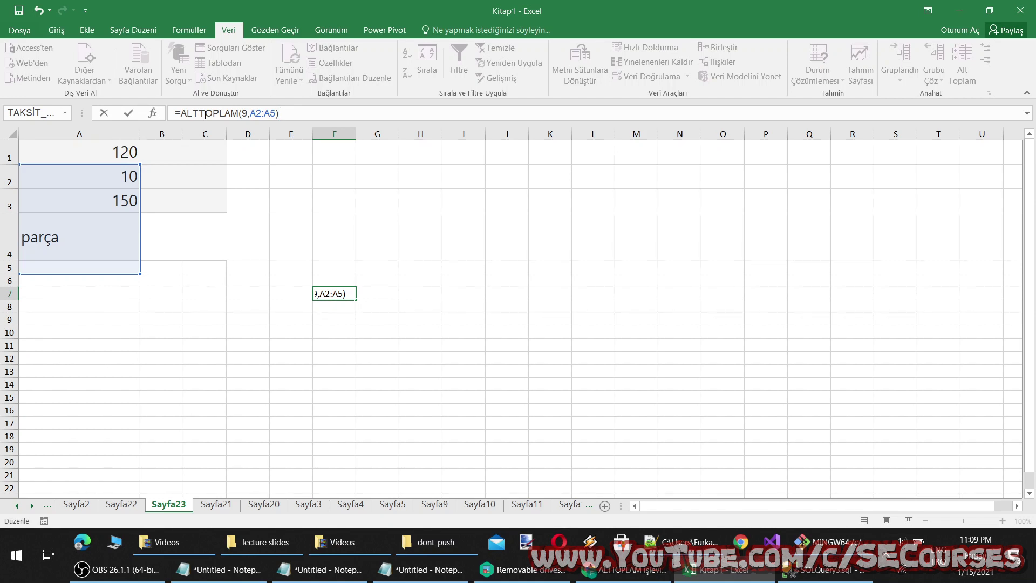
click(247, 113)
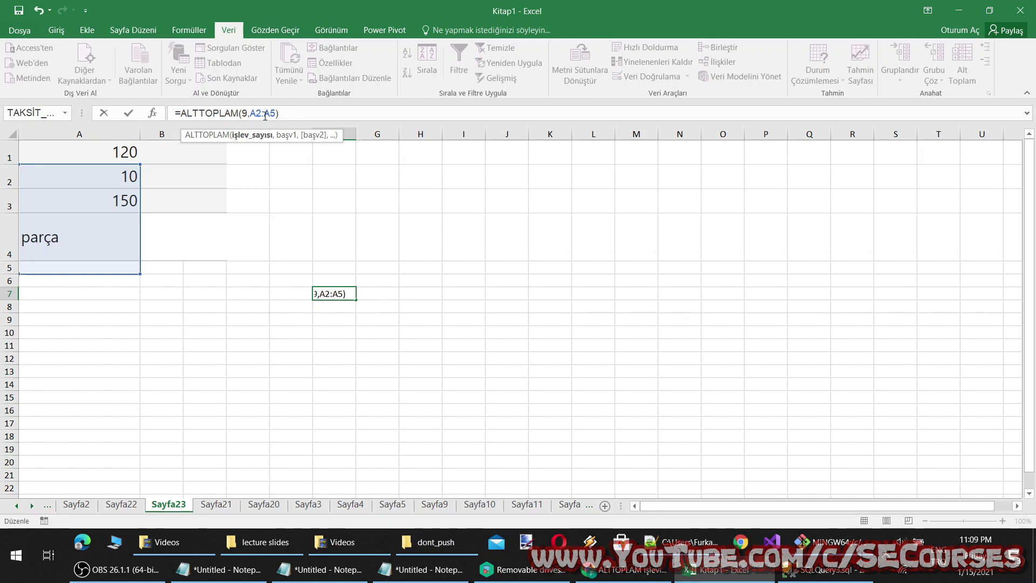
click(357, 109)
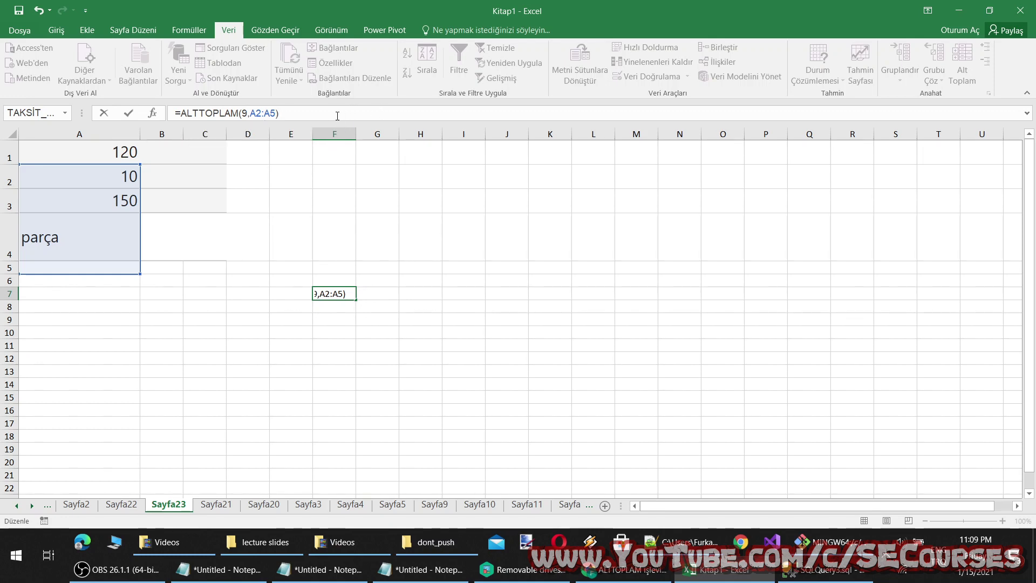
key(ctrl+Return)
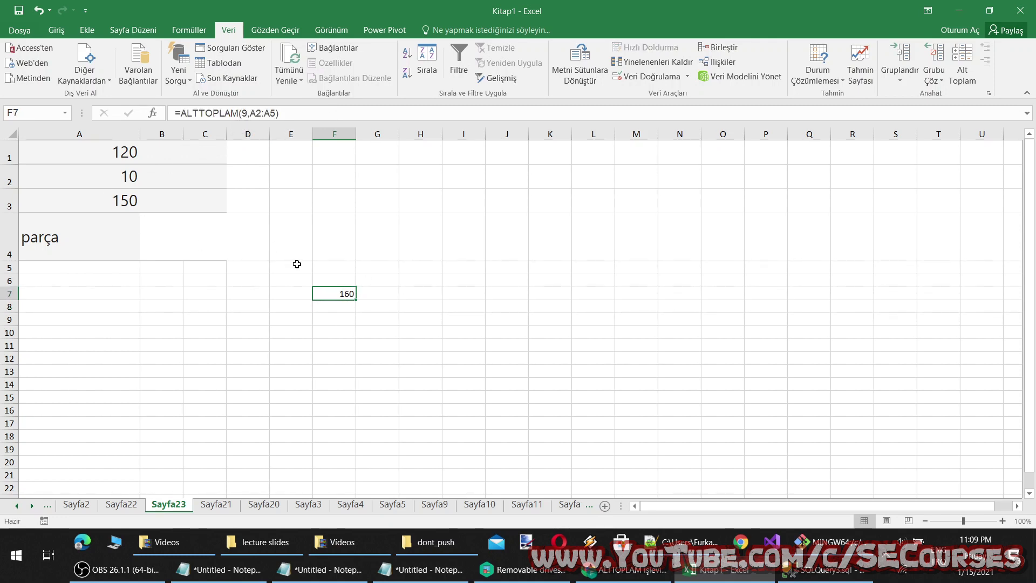
Step: Read the formula's description on the ALTTOPLAM help page
click(625, 569)
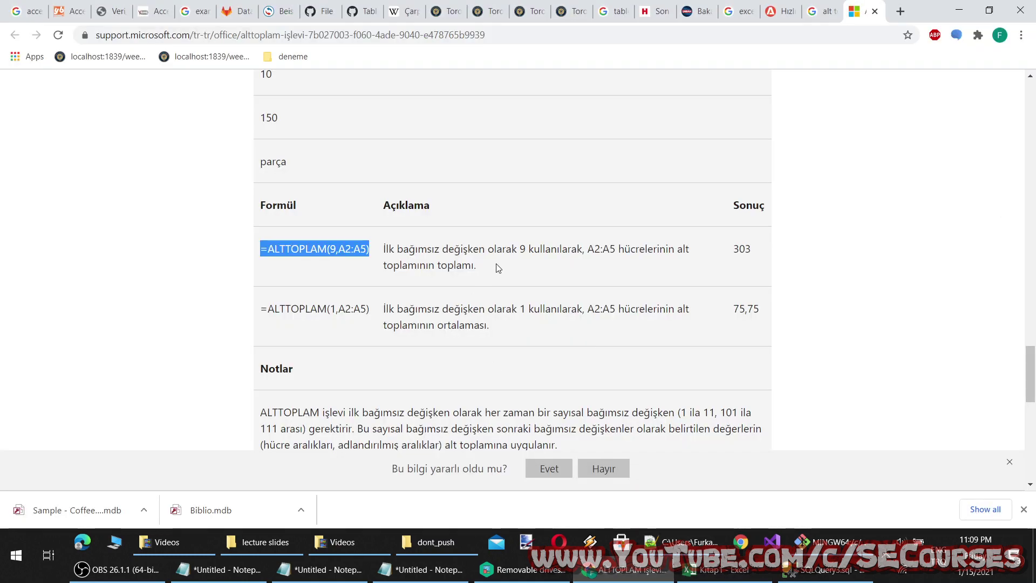
mouse_move(394, 249)
mouse_down()
mouse_move(587, 241)
mouse_move(624, 257)
mouse_up()
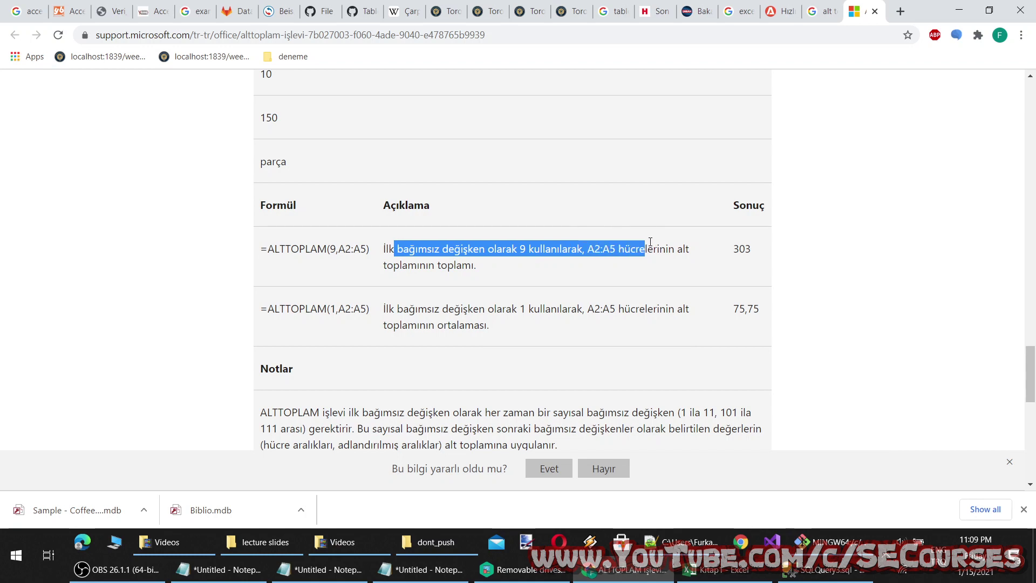
click(624, 257)
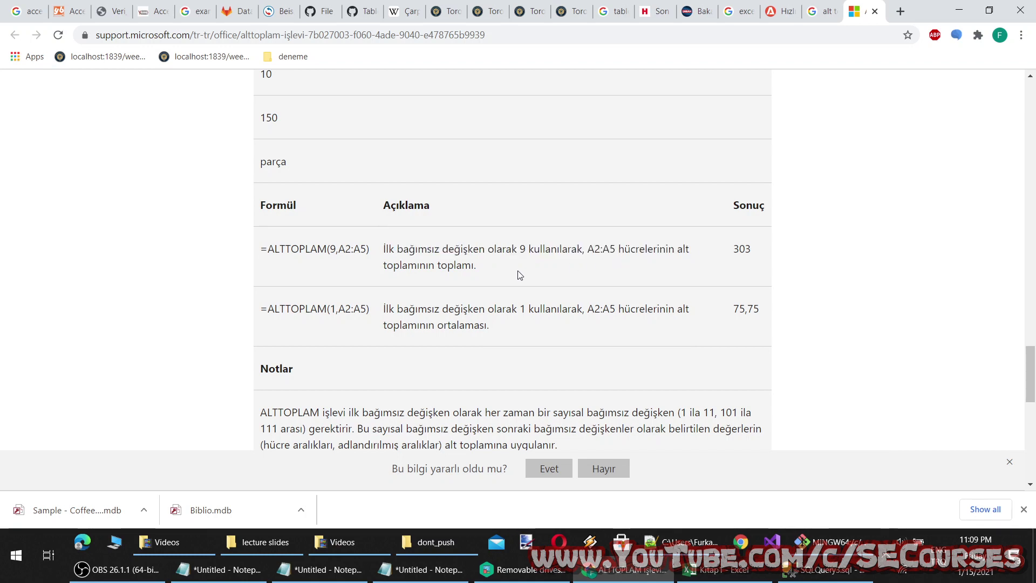
scroll(521, 275, up, 1)
scroll(521, 275, up, 1)
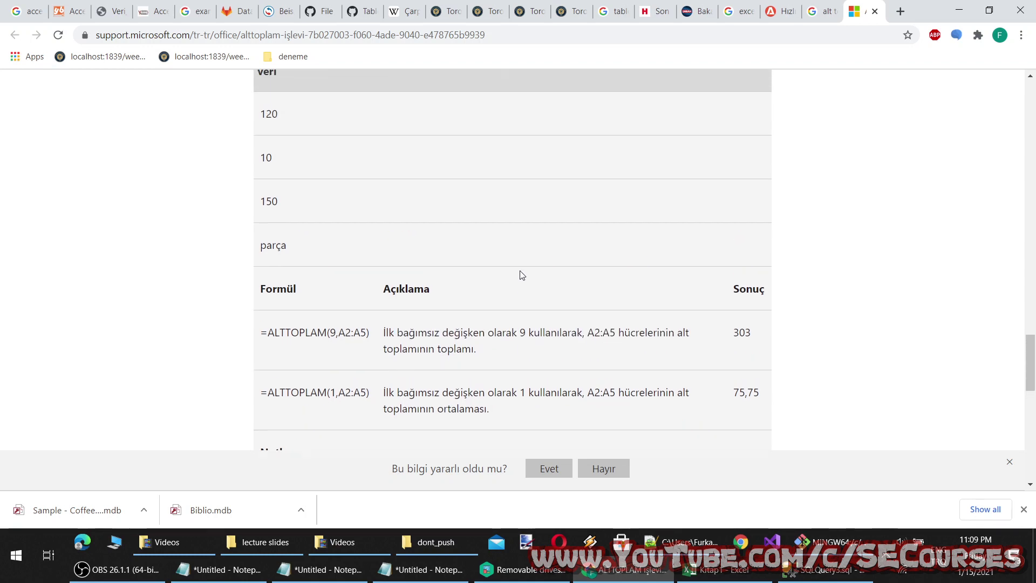
scroll(523, 275, down, 1)
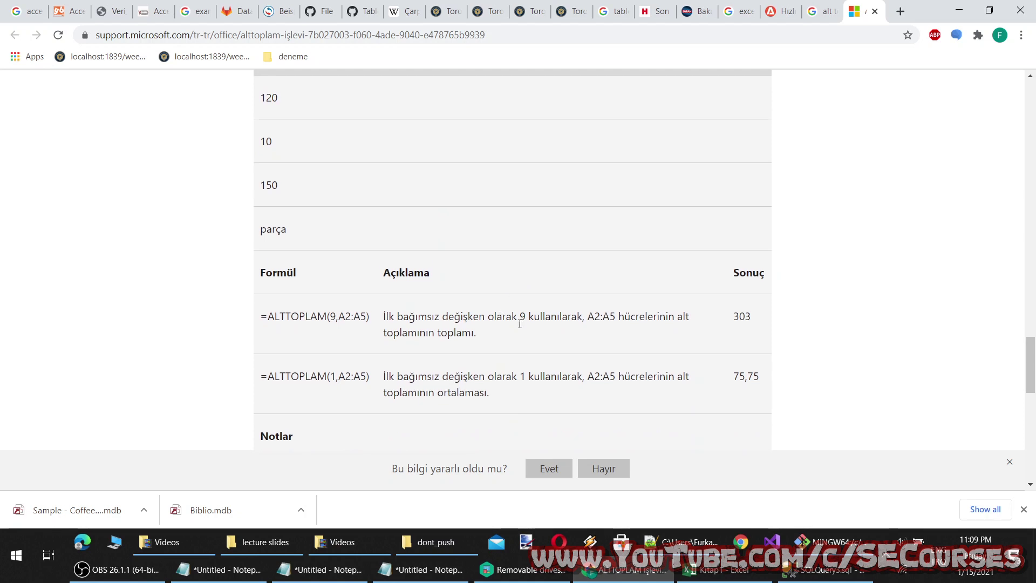
Step: Recheck F7's formula, then select =ALTTOPLAM(1,A2:A5) on the help page
click(718, 569)
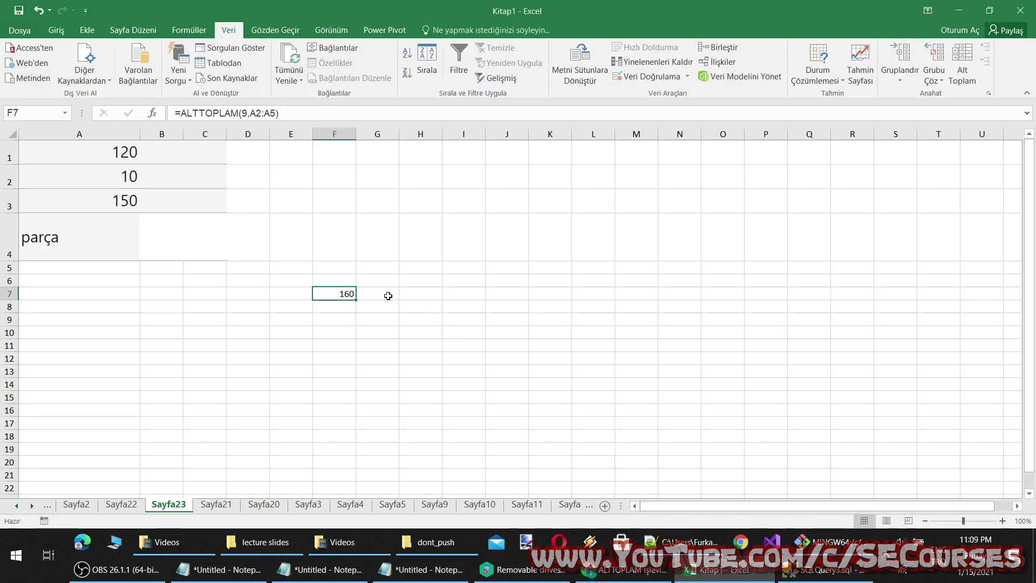
click(281, 116)
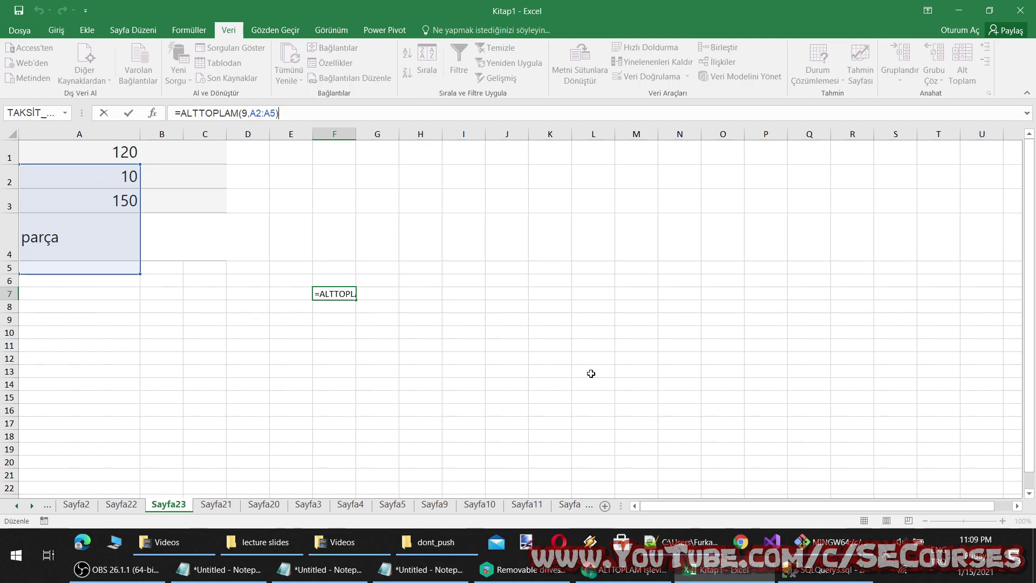
click(630, 567)
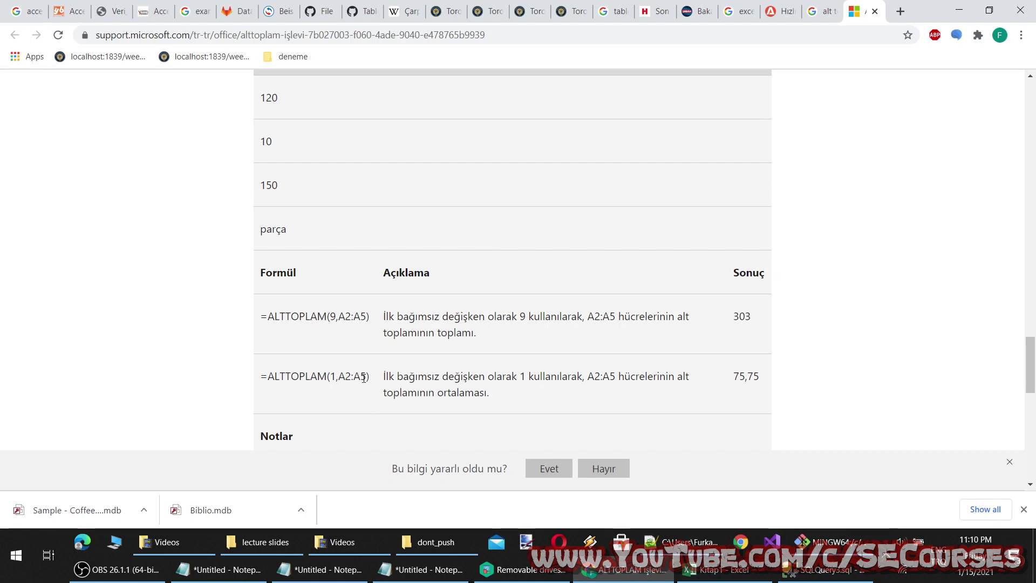
drag(370, 380, 259, 377)
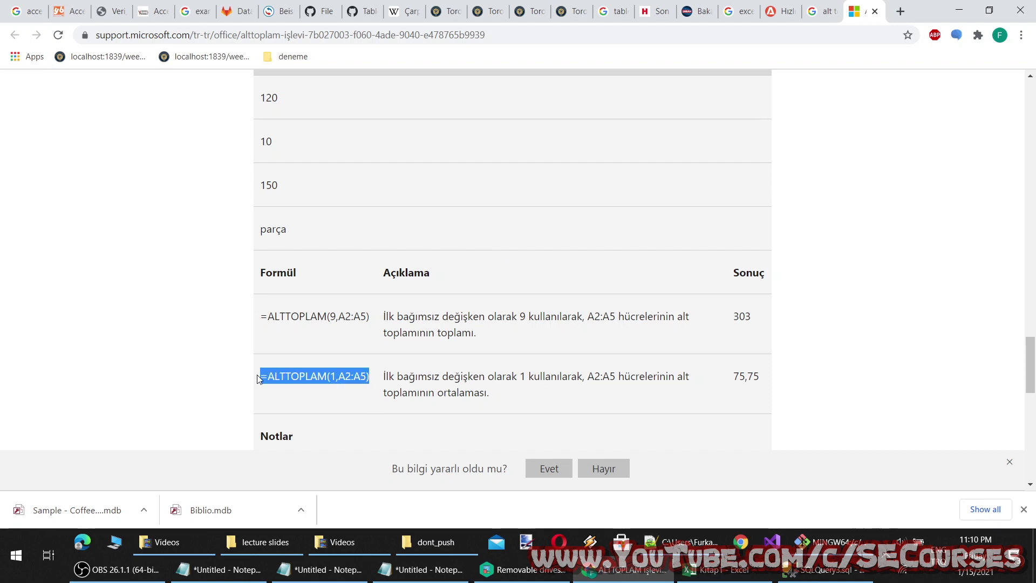
Step: Paste =ALTTOPLAM(1,A2:A5) into cell G7 so it returns 80
click(718, 569)
click(424, 321)
click(373, 291)
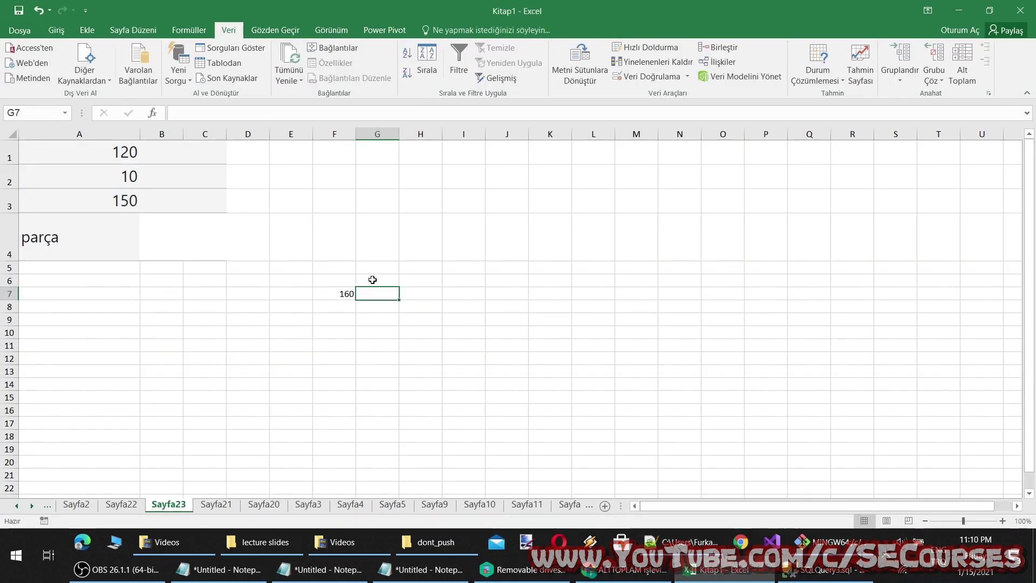
click(307, 113)
key(ctrl+v)
key(Return)
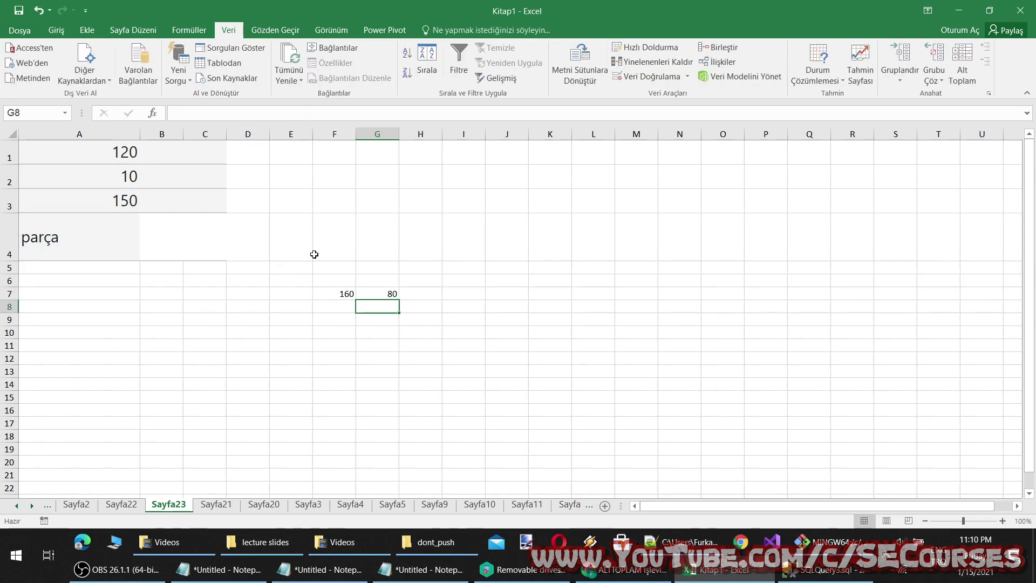
Step: Compare G7's formula with F7's, then return to the ALTTOPLAM help page
click(374, 295)
click(248, 113)
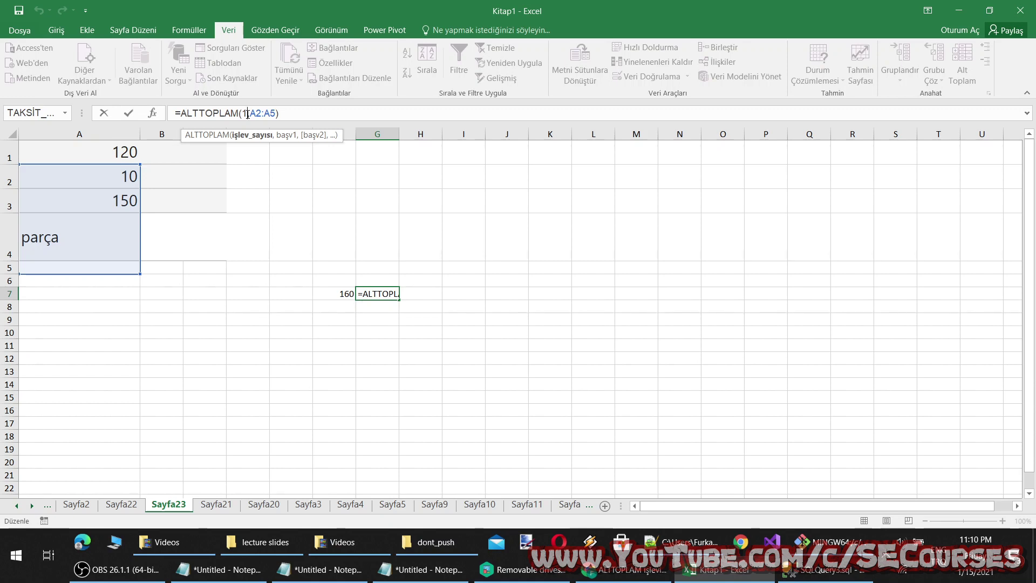
click(335, 294)
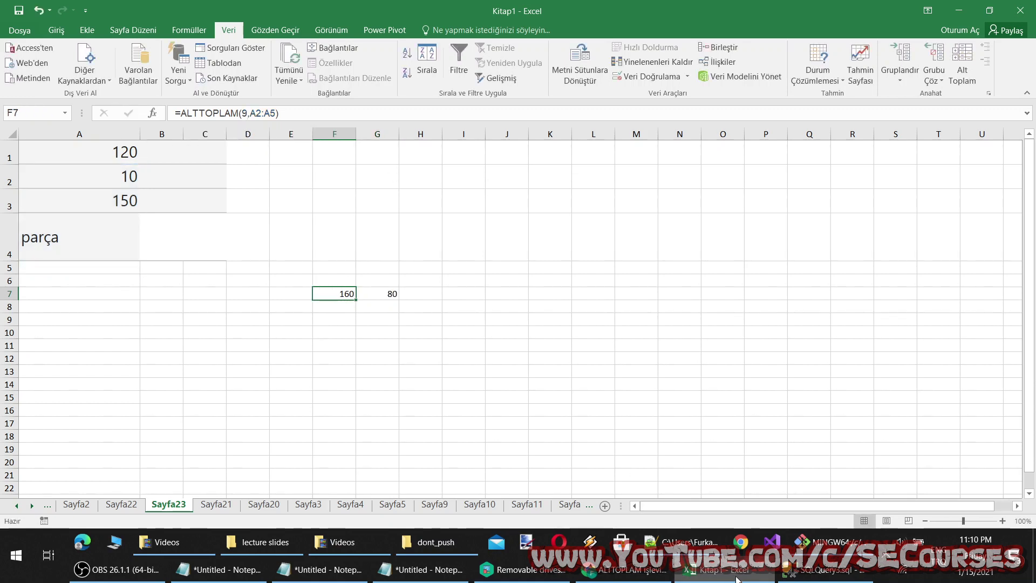
click(628, 570)
scroll(448, 304, down, 3)
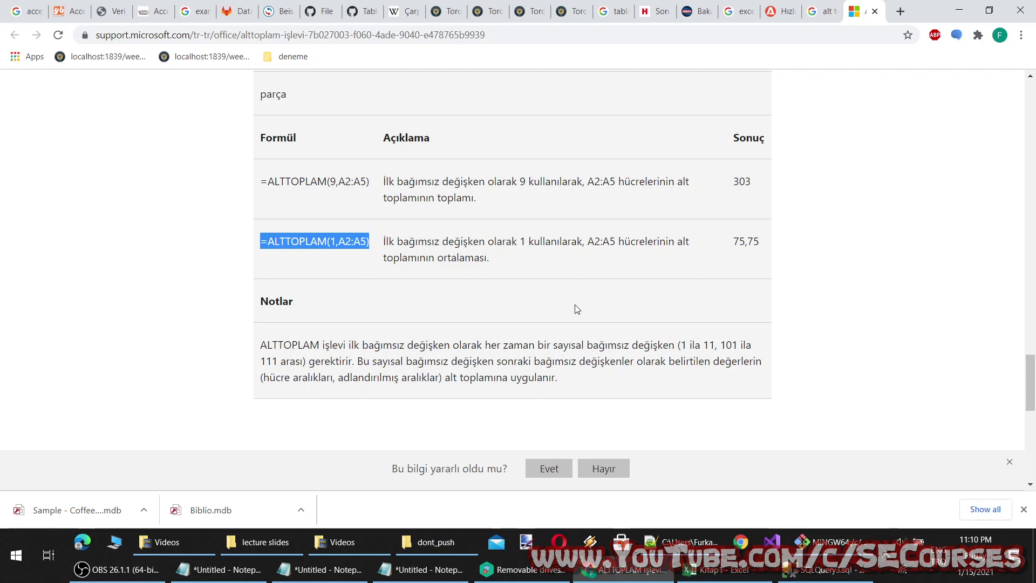
scroll(577, 309, up, 5)
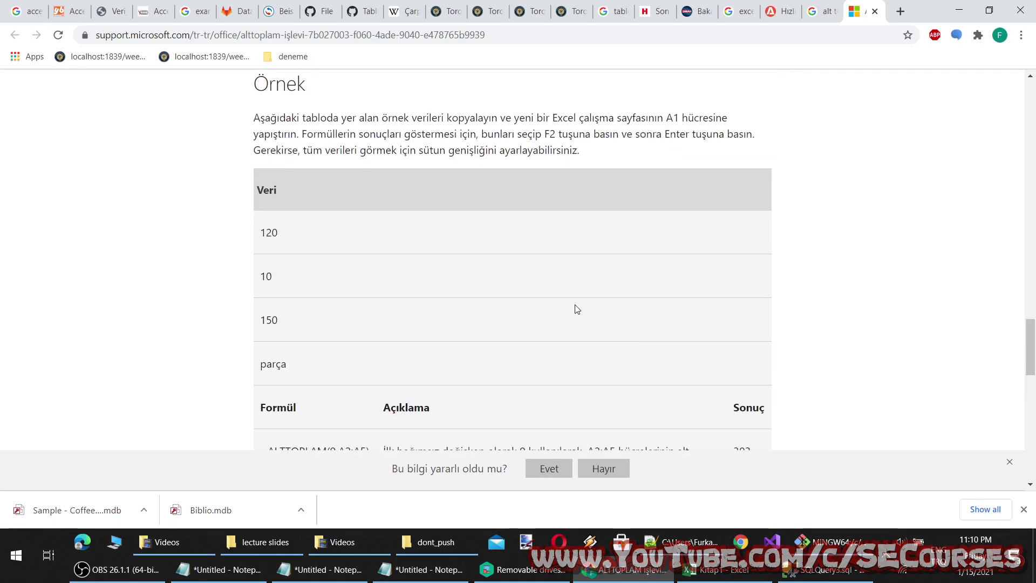
scroll(577, 308, down, 4)
scroll(575, 307, up, 7)
scroll(575, 308, up, 3)
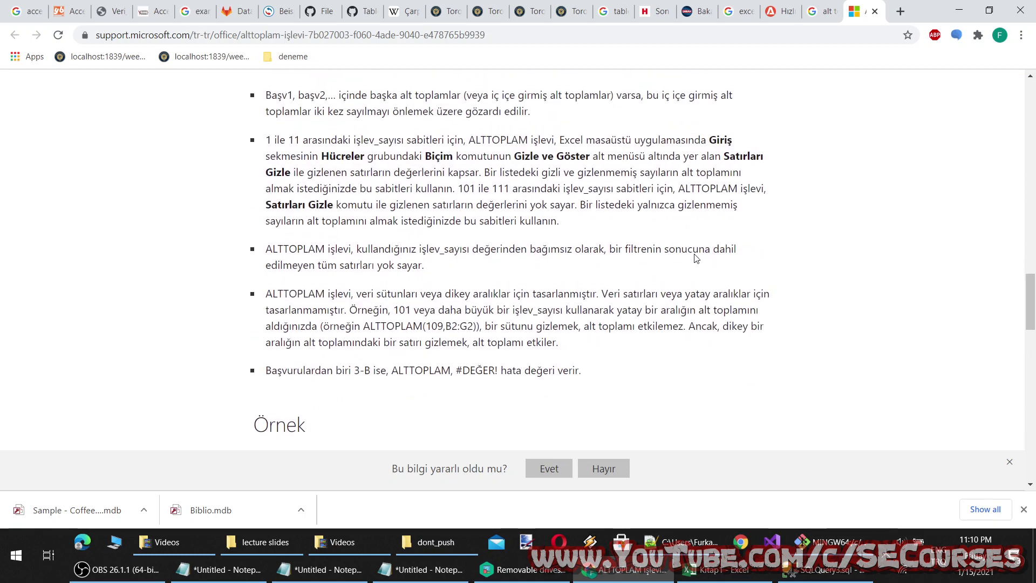
scroll(696, 262, up, 4)
scroll(695, 260, up, 3)
scroll(696, 260, up, 3)
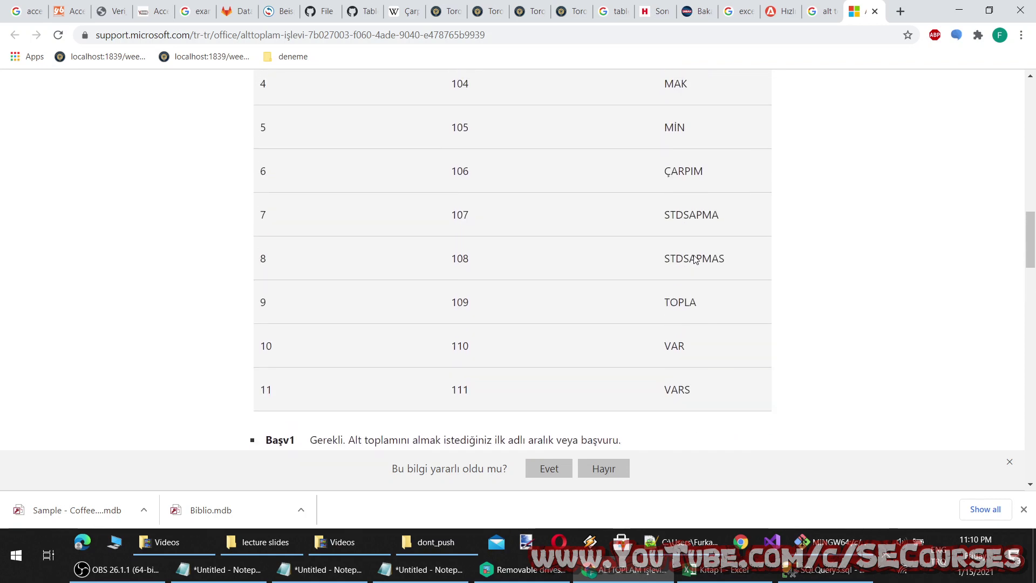
scroll(696, 260, up, 5)
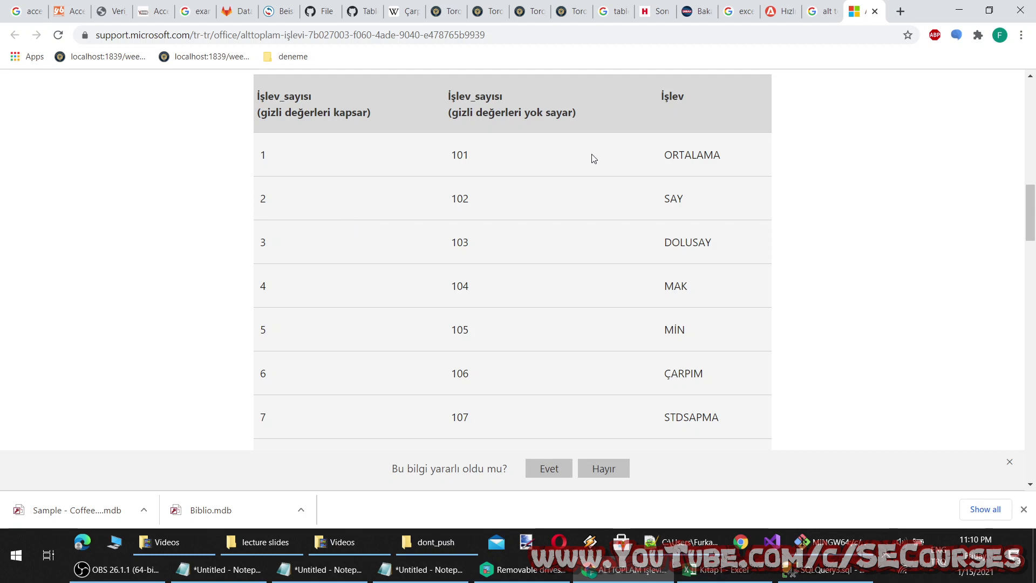
scroll(729, 295, down, 3)
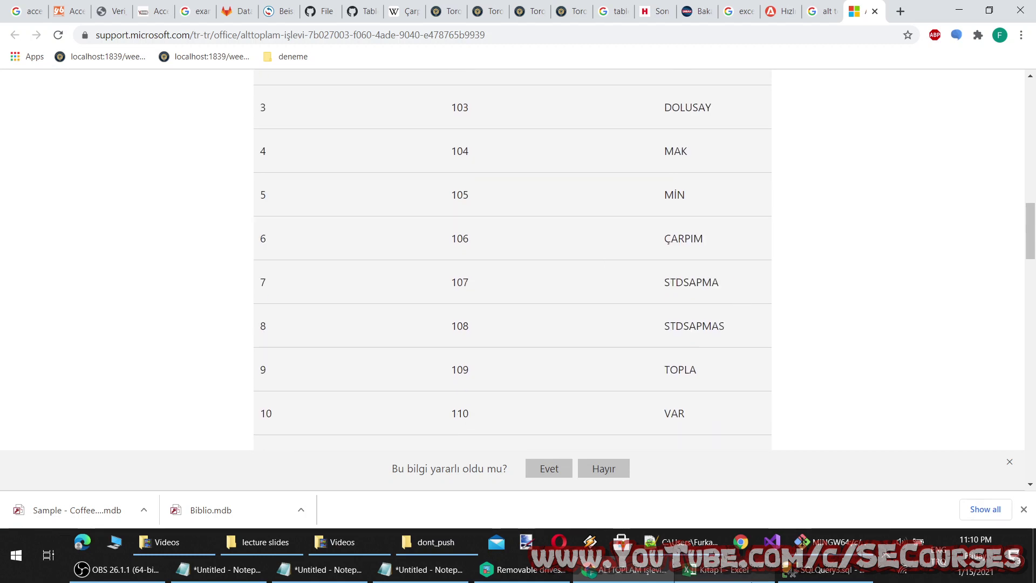
click(749, 575)
click(749, 575)
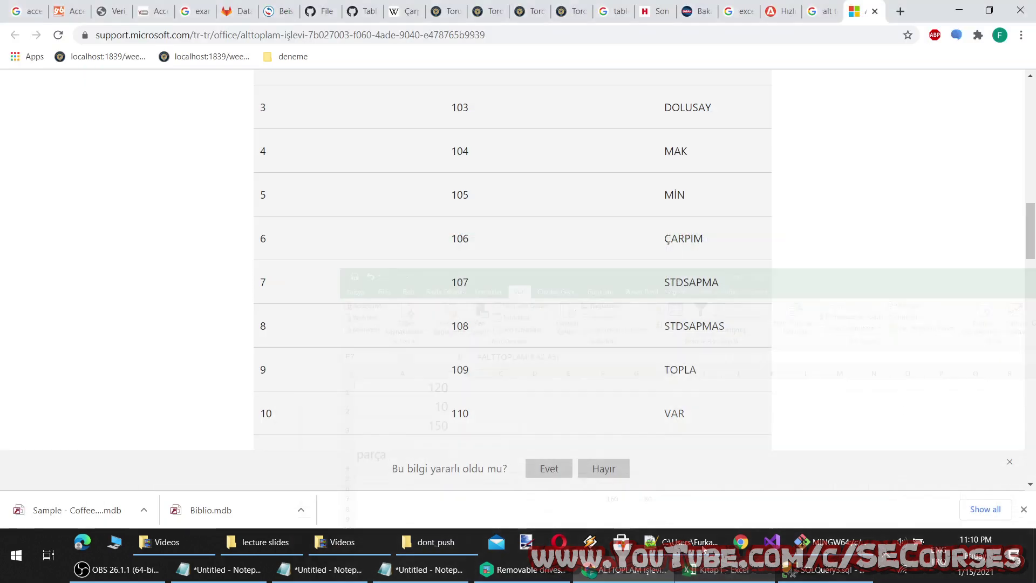
drag(482, 369, 454, 368)
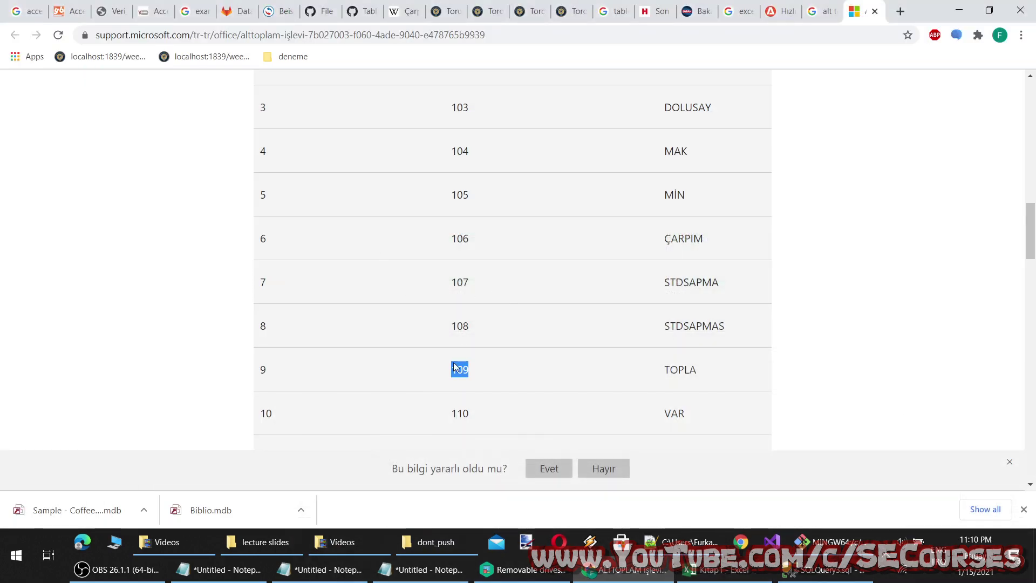
shift+click(717, 376)
scroll(513, 382, up, 3)
scroll(520, 381, down, 4)
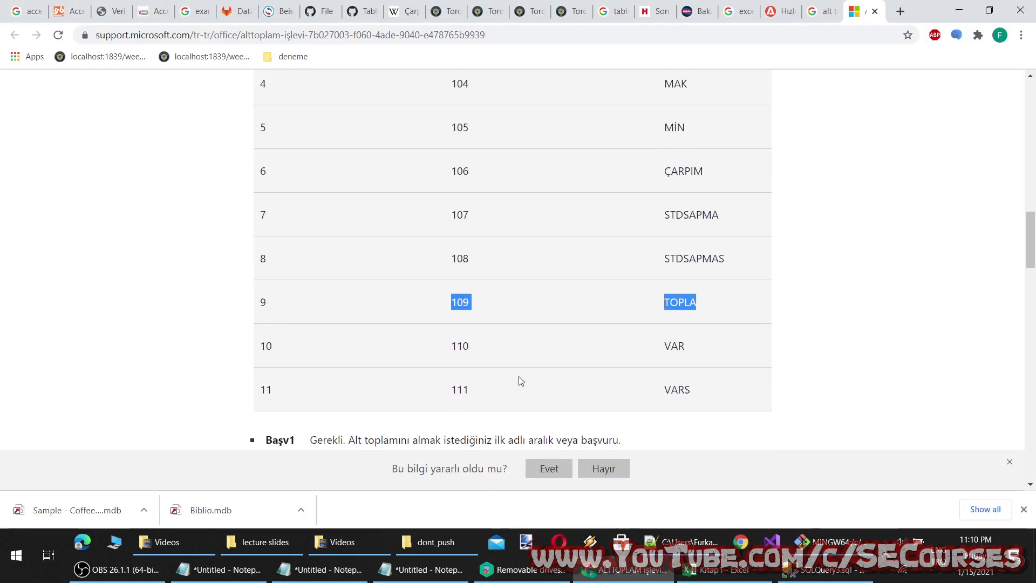
click(717, 571)
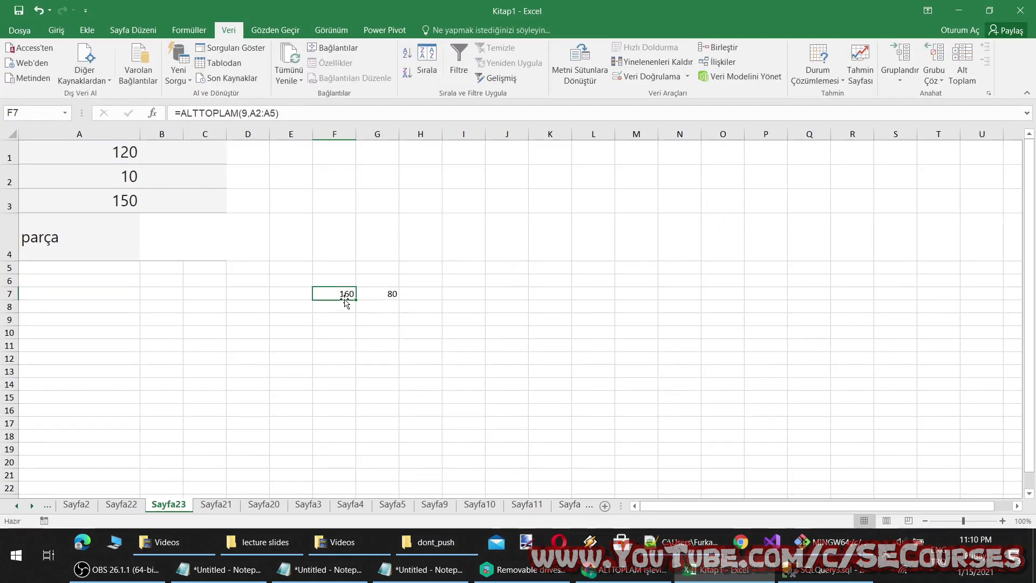
click(717, 571)
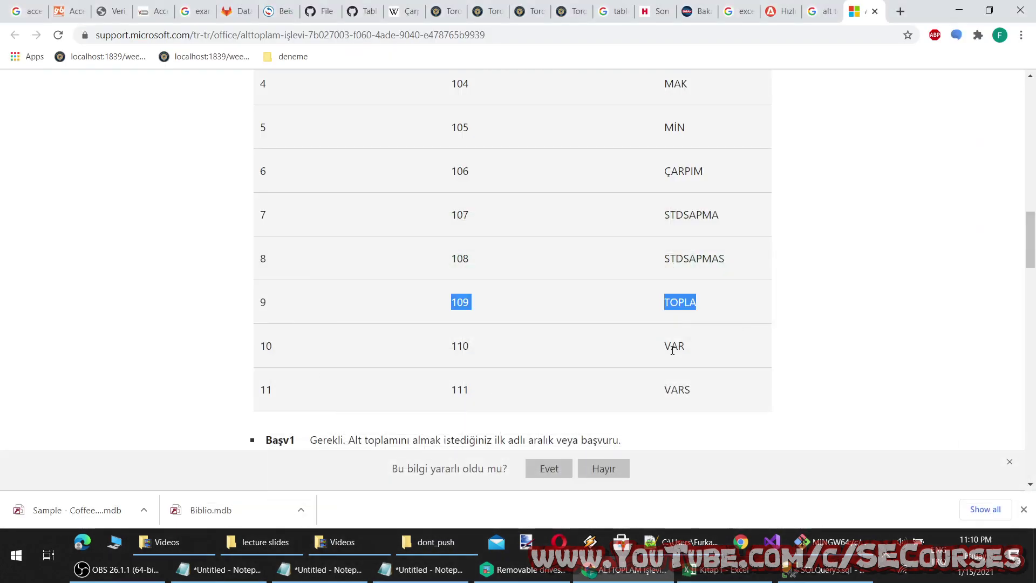
scroll(656, 343, up, 1)
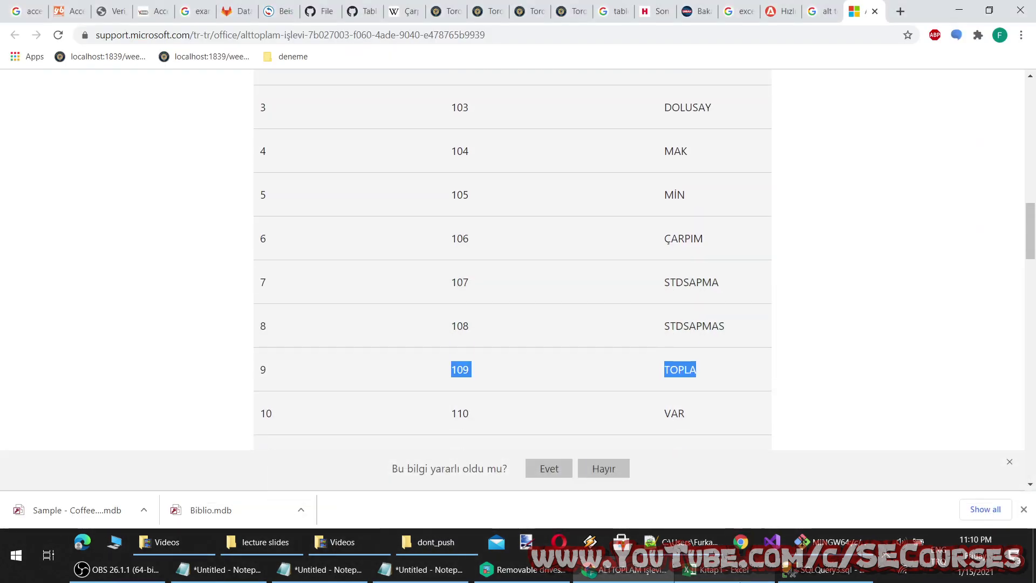
click(717, 570)
click(374, 294)
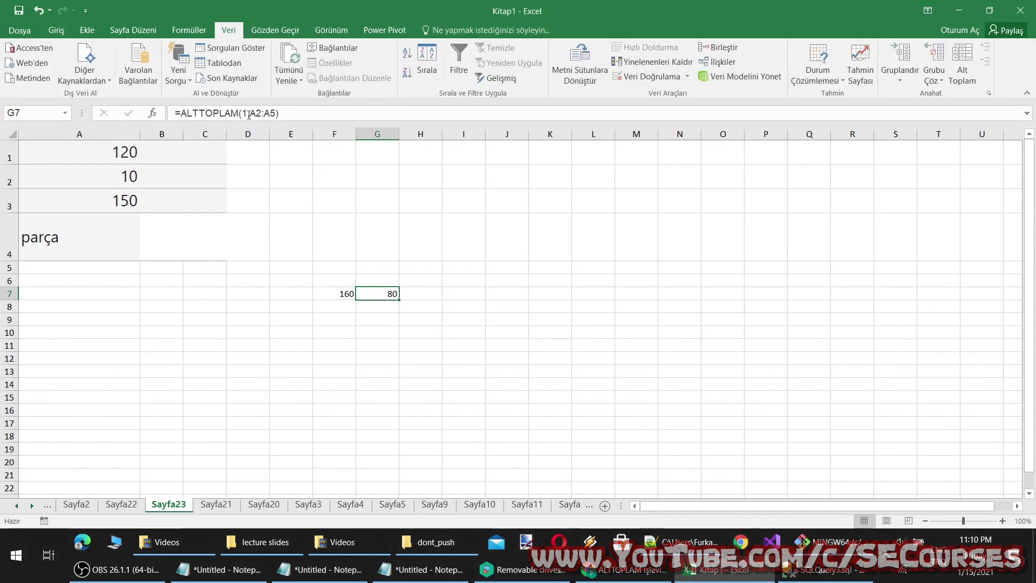
click(626, 570)
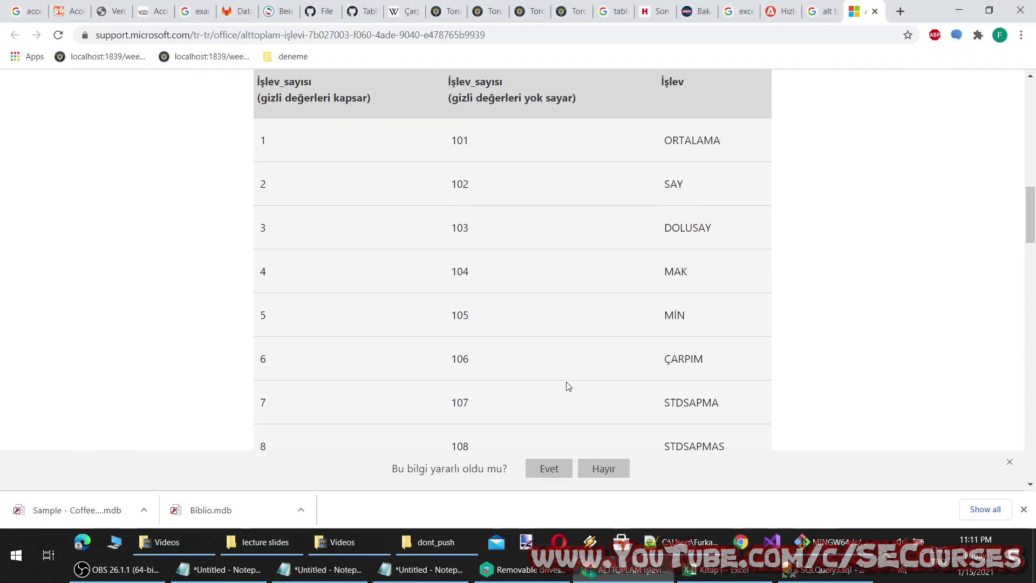
scroll(567, 386, up, 1)
drag(767, 174, 605, 160)
click(718, 570)
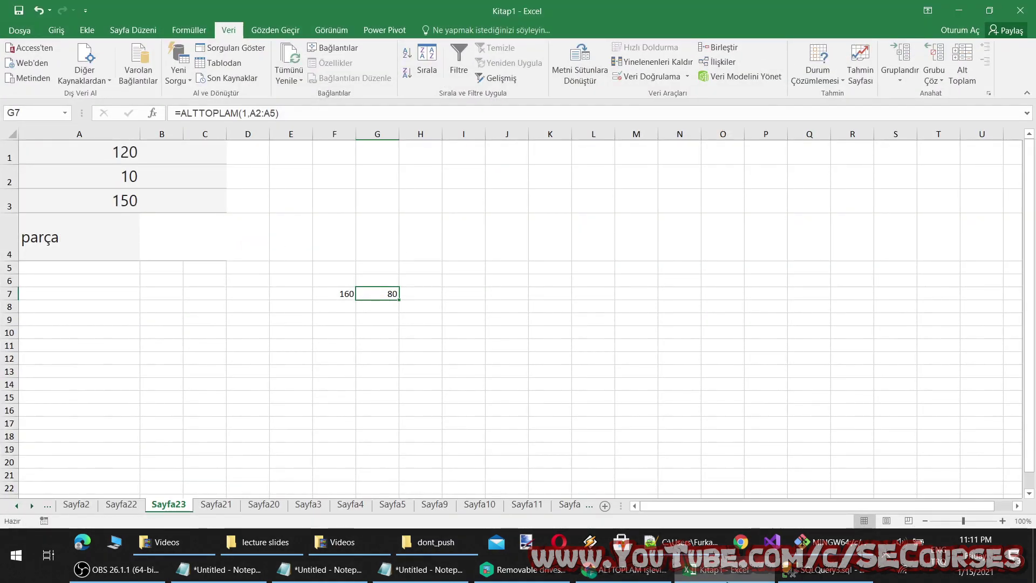
key(alt+Tab)
scroll(512, 243, up, 1)
scroll(366, 99, down, 3)
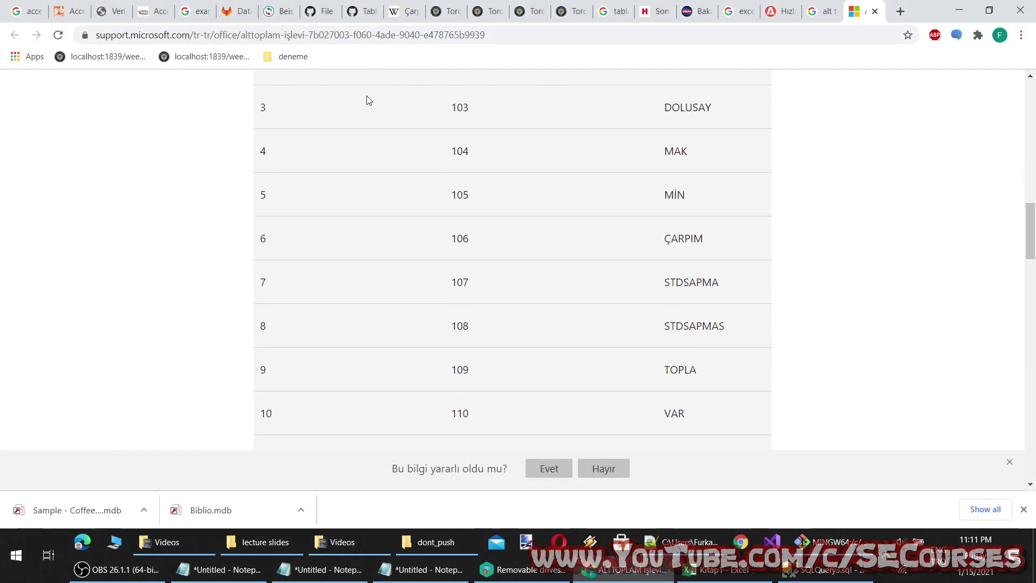
scroll(768, 282, up, 2)
scroll(739, 296, down, 4)
scroll(732, 294, up, 2)
scroll(732, 294, up, 3)
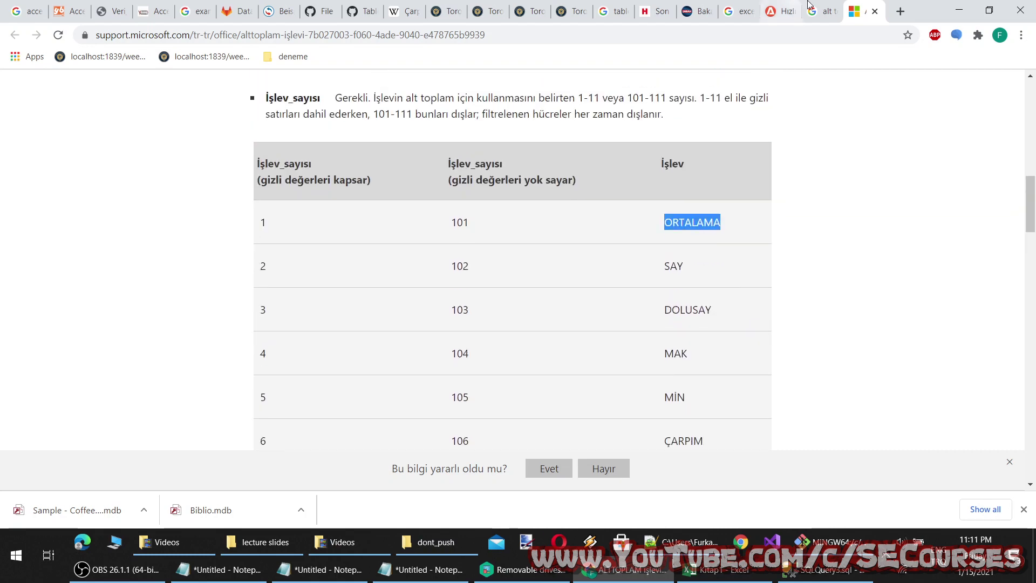
key(alt+Tab)
click(728, 302)
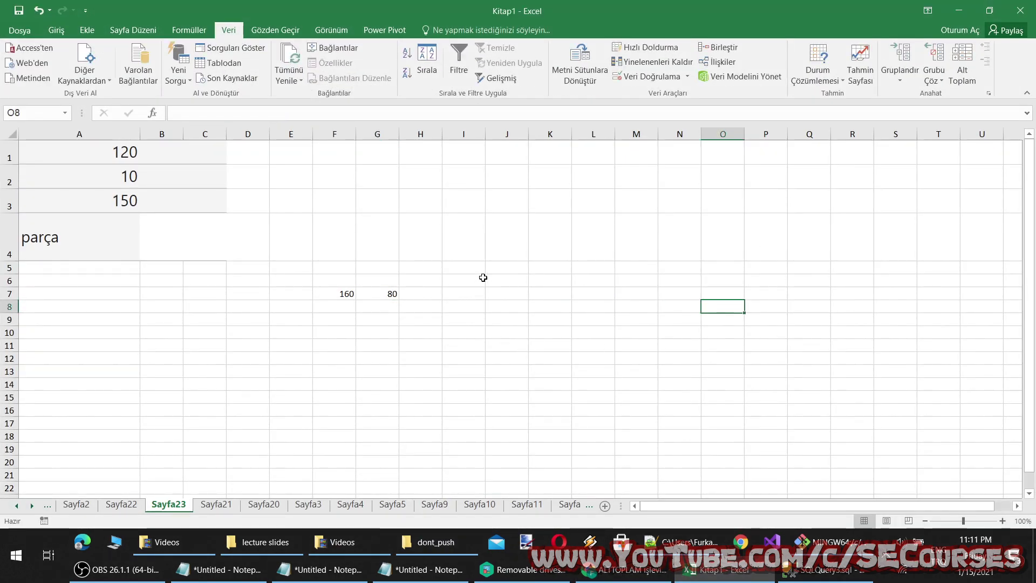
click(626, 569)
scroll(561, 328, up, 10)
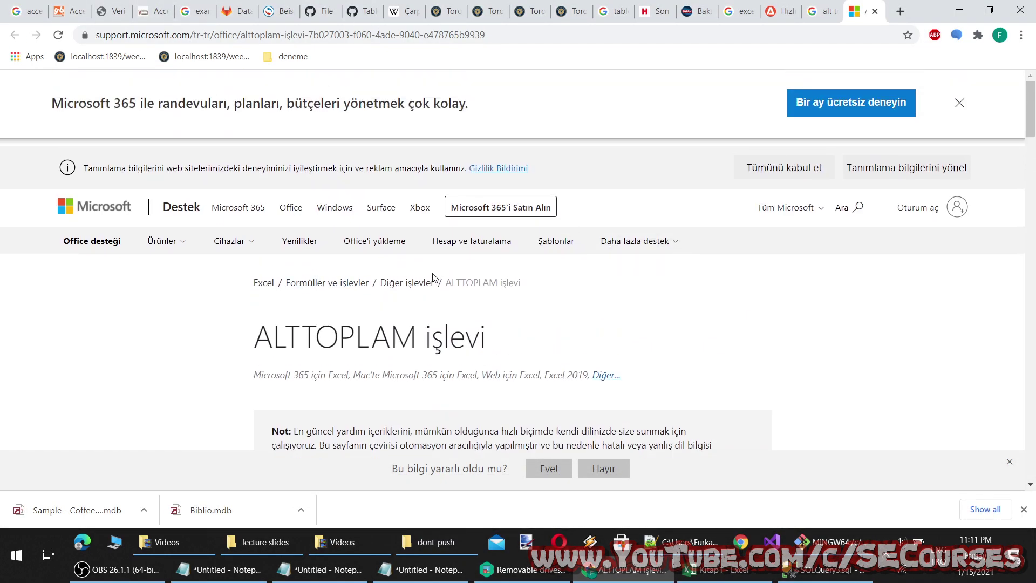
Step: Open the 'İki saat arasındaki farkı hesaplama' article and copy its example start and end times
click(407, 284)
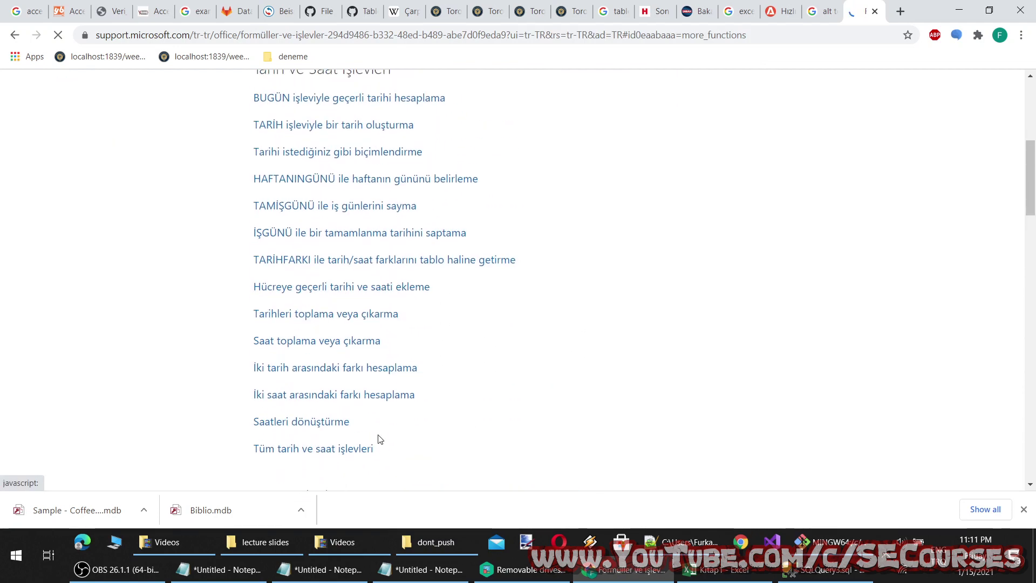
click(360, 400)
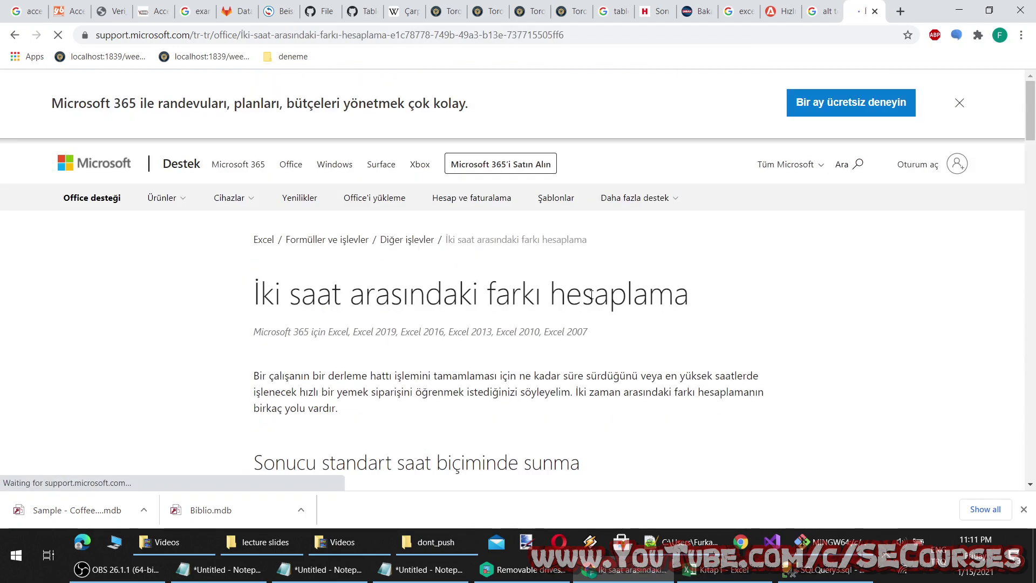
scroll(590, 298, down, 4)
scroll(590, 297, down, 4)
scroll(591, 301, down, 4)
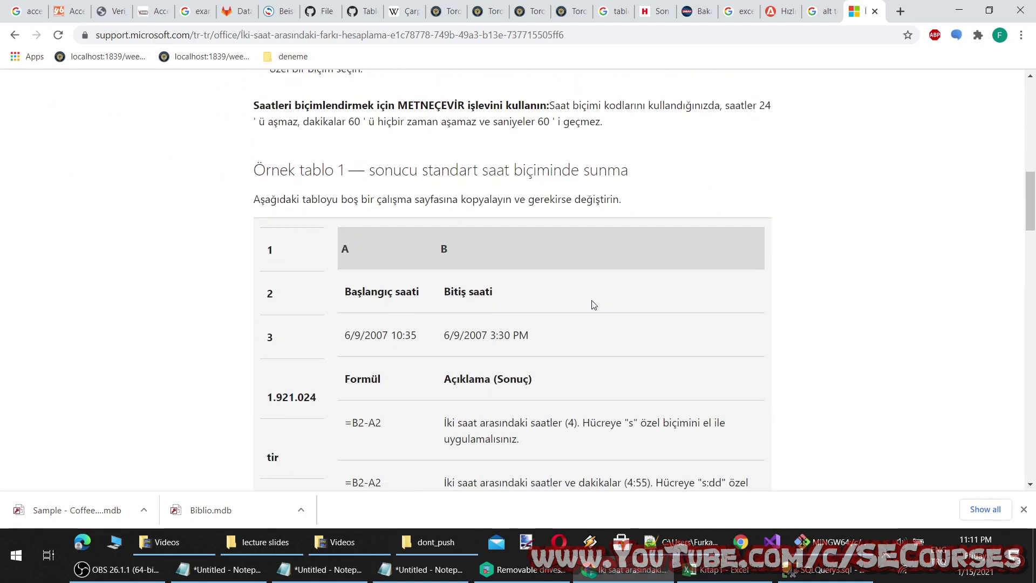
scroll(577, 294, down, 3)
scroll(495, 278, up, 4)
scroll(496, 278, down, 2)
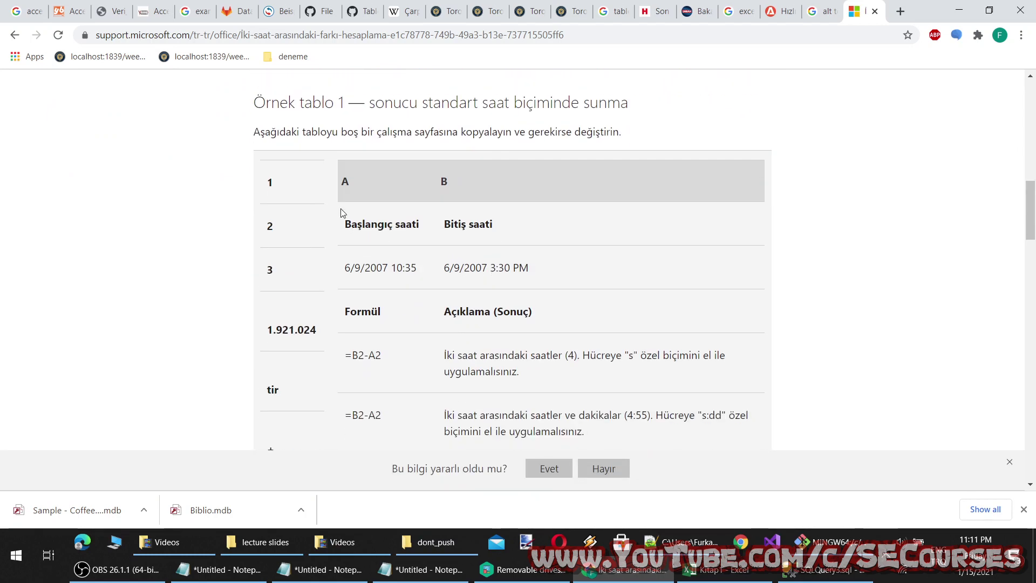
scroll(351, 210, down, 1)
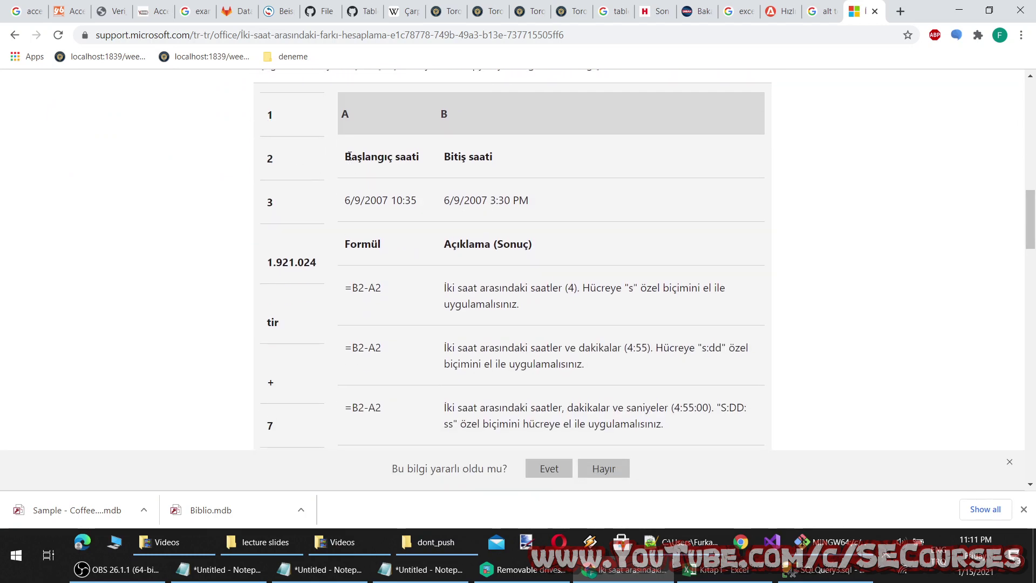
scroll(350, 178, down, 2)
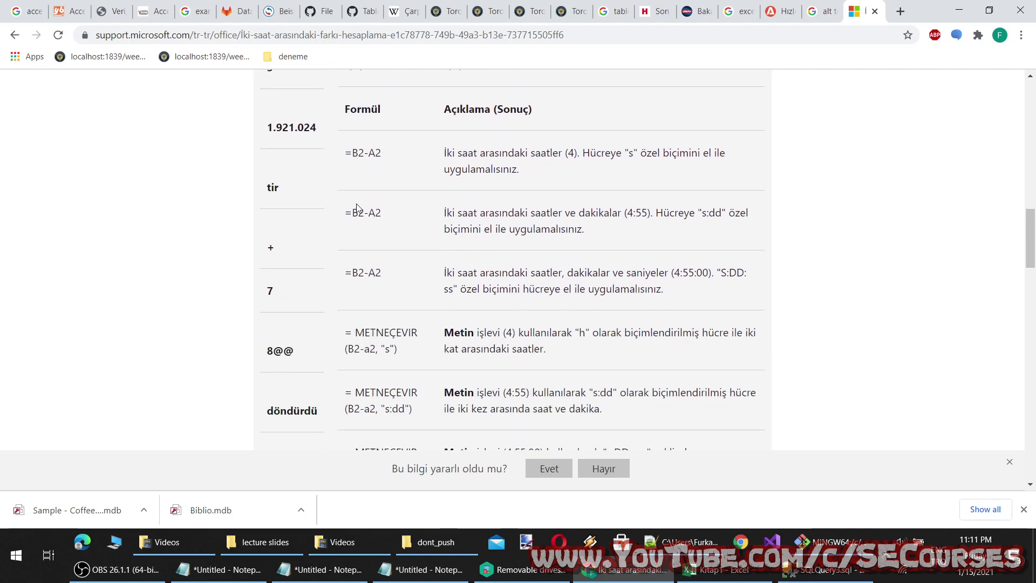
scroll(356, 208, up, 1)
scroll(357, 208, down, 6)
scroll(378, 237, down, 3)
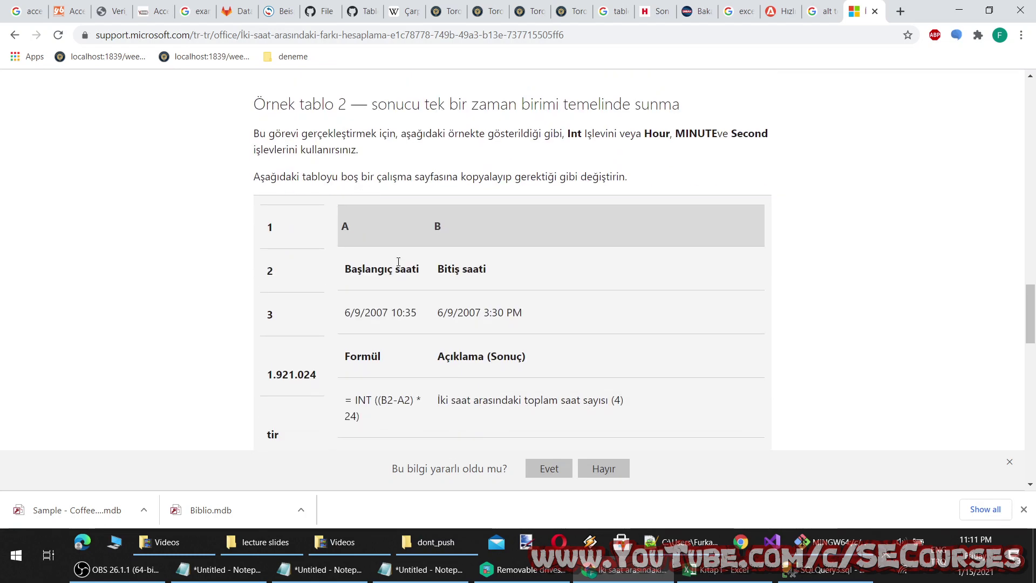
scroll(398, 262, down, 1)
scroll(399, 261, down, 2)
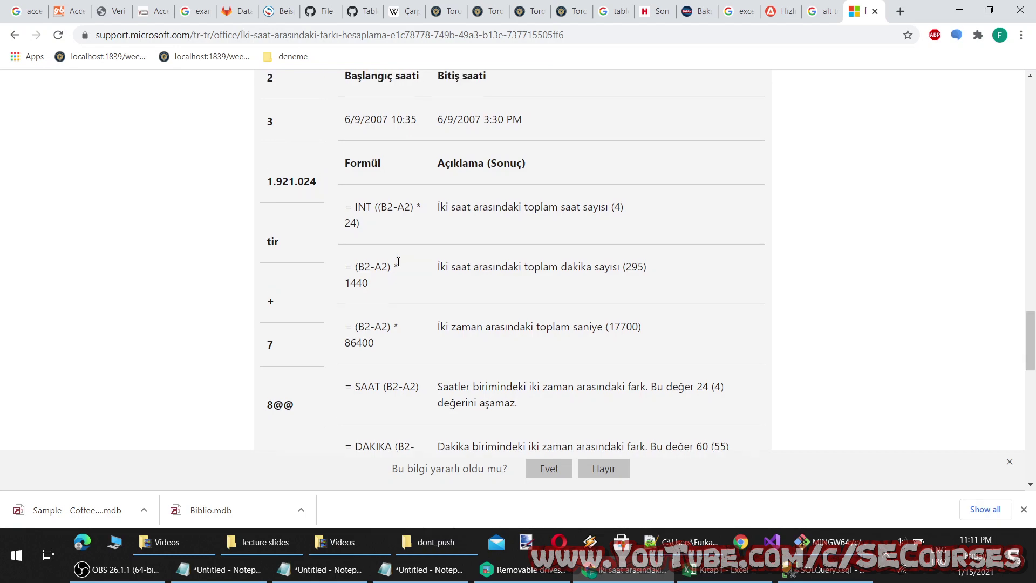
scroll(398, 261, up, 2)
drag(348, 249, 548, 240)
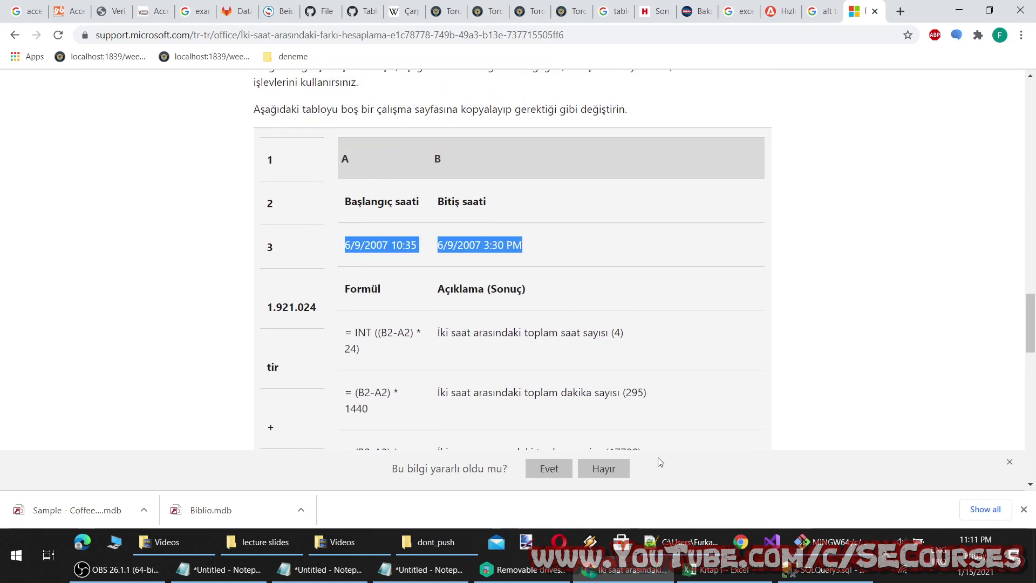
click(718, 569)
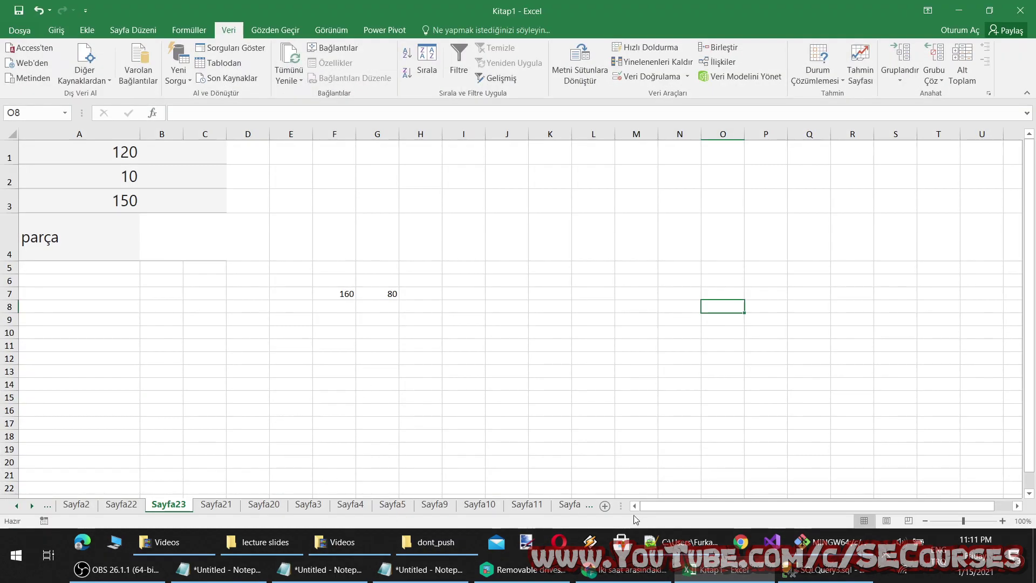
Step: Add sheet Sayfa24, paste the start and end times into A1 and B1, and widen columns A and B
click(605, 506)
key(ctrl+v)
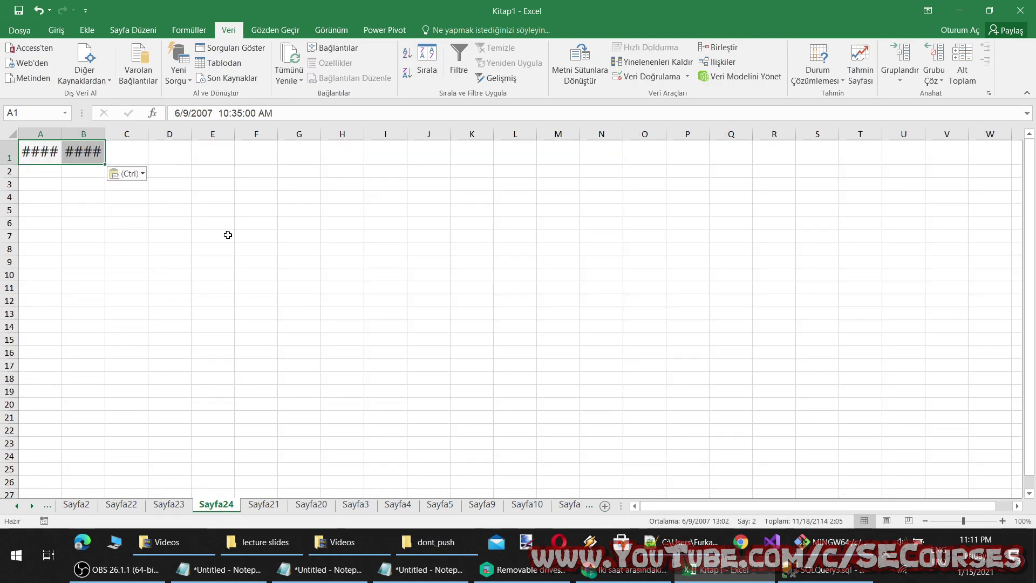
drag(61, 134, 308, 135)
drag(125, 134, 245, 135)
click(277, 287)
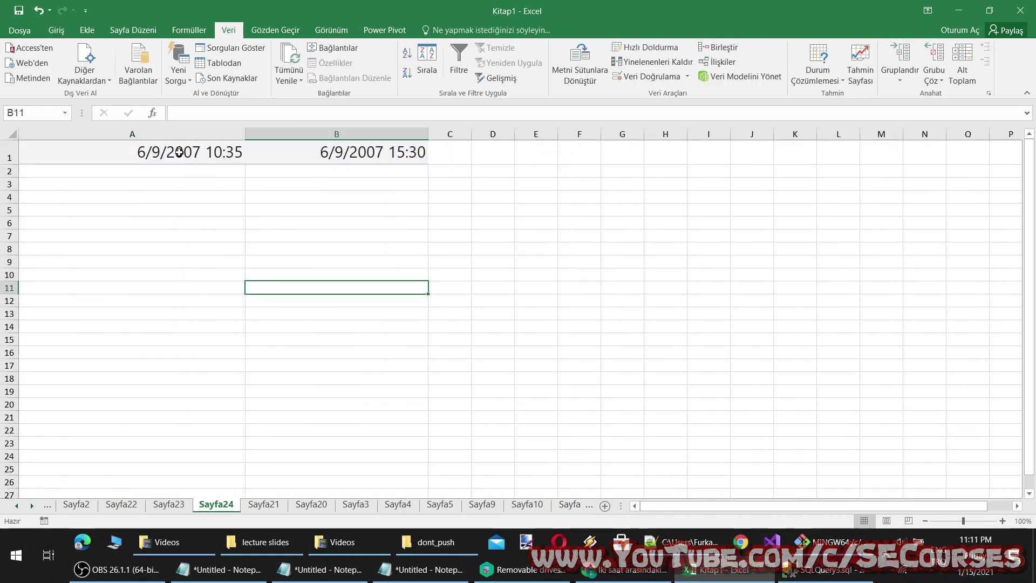
click(180, 152)
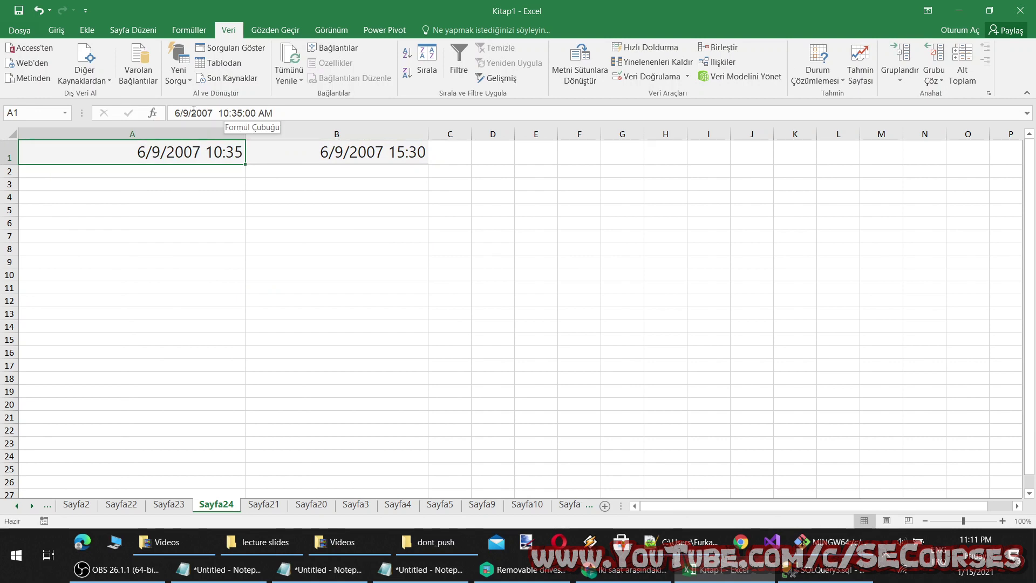
click(324, 156)
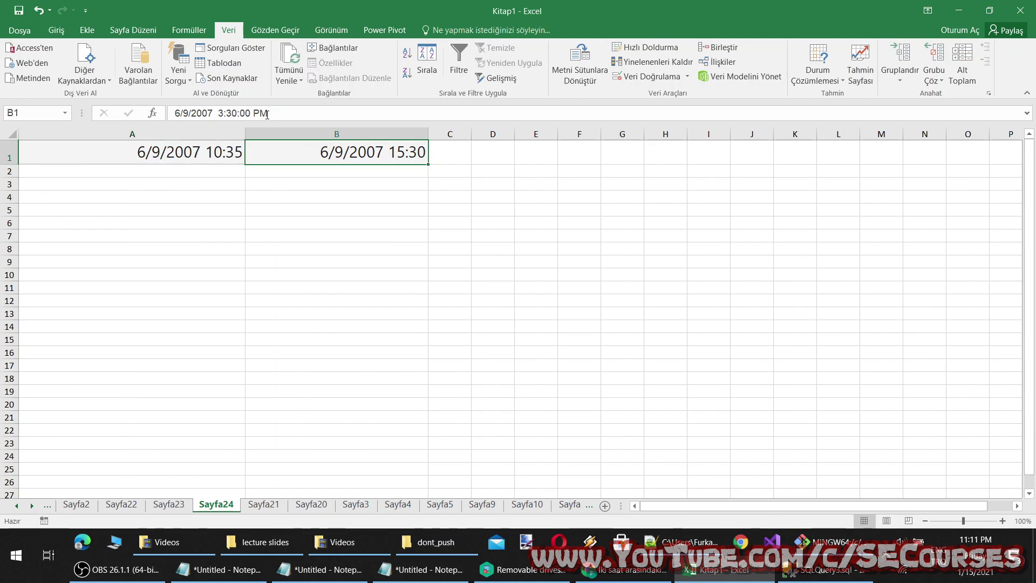
Step: Copy = INT ((B2-A2) * 24) from the support page and paste it into B4
click(260, 202)
click(626, 569)
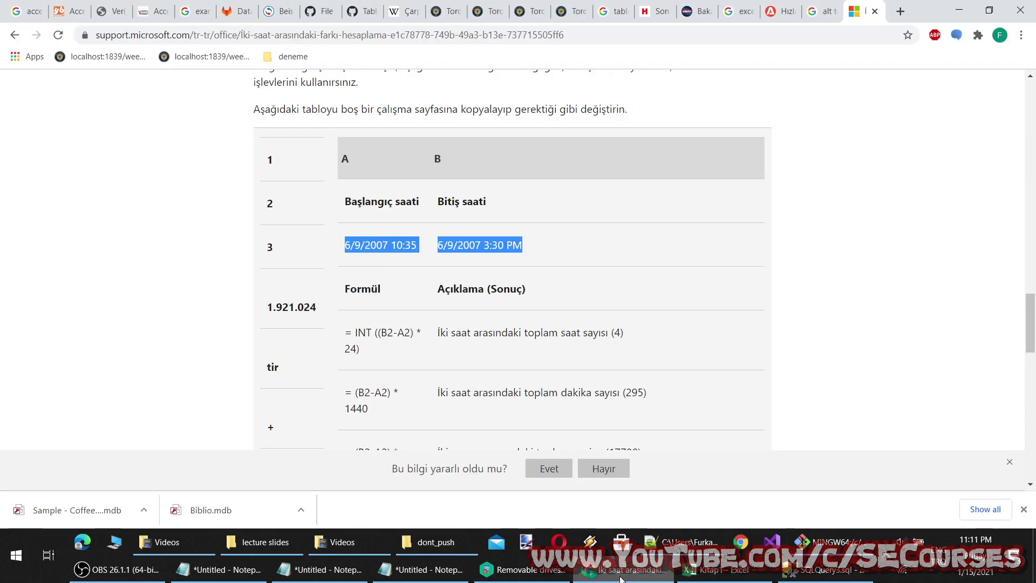
scroll(499, 354, down, 1)
drag(364, 285, 348, 263)
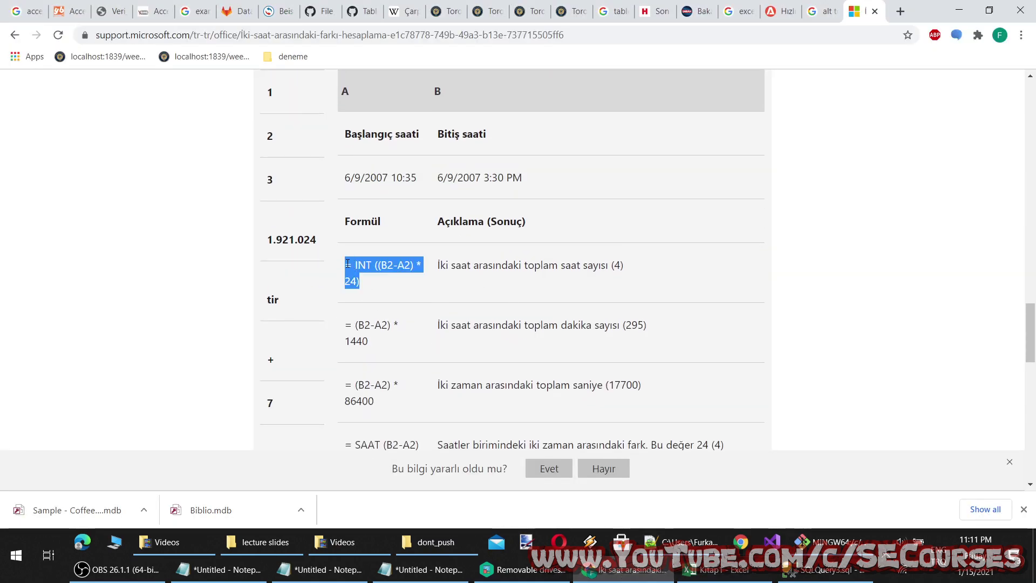
key(ctrl+c)
click(718, 569)
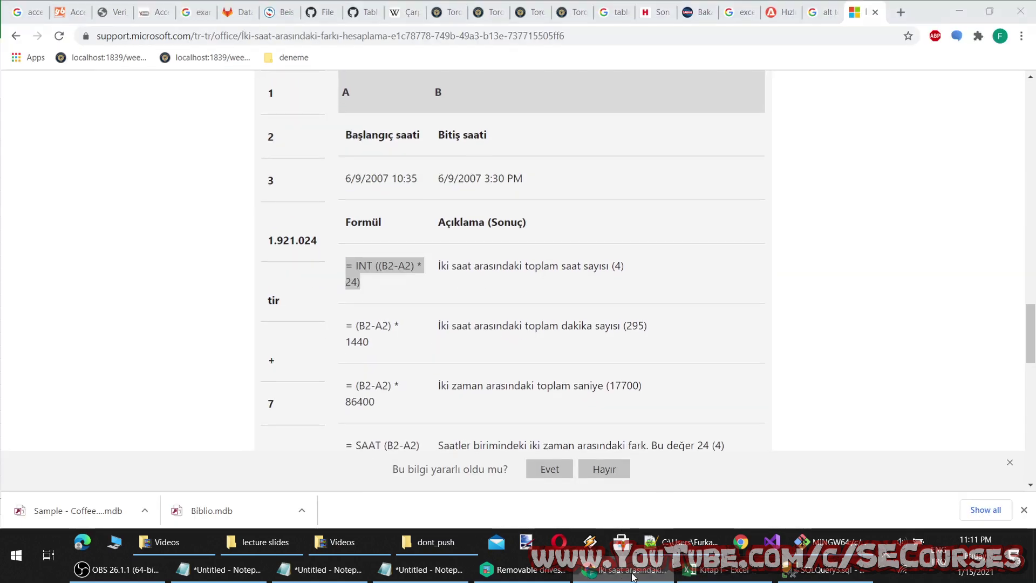
key(ctrl+v)
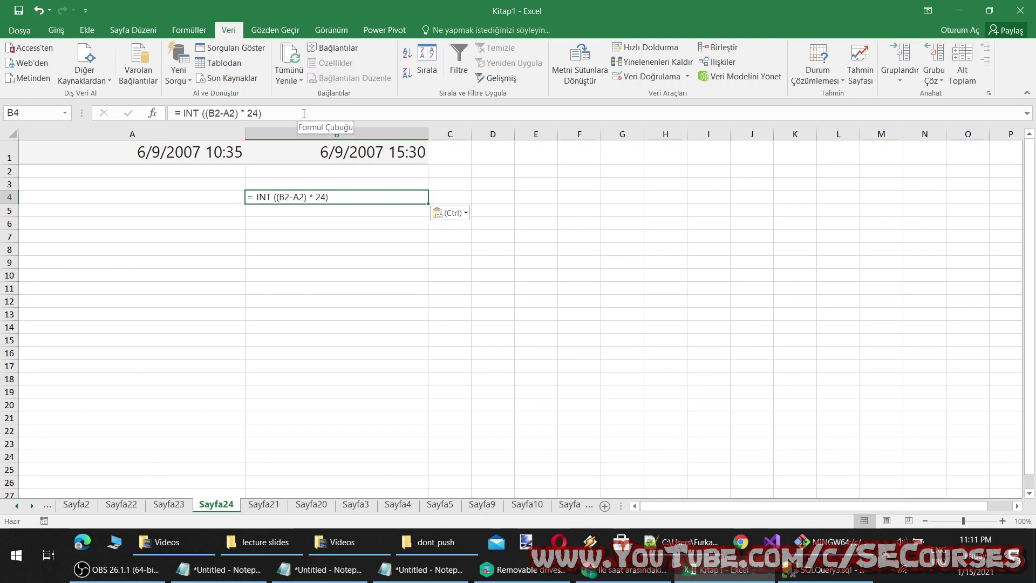
Step: Change B4's references from B2-A2 to B1-A1 and dismiss the resulting formula error
click(216, 113)
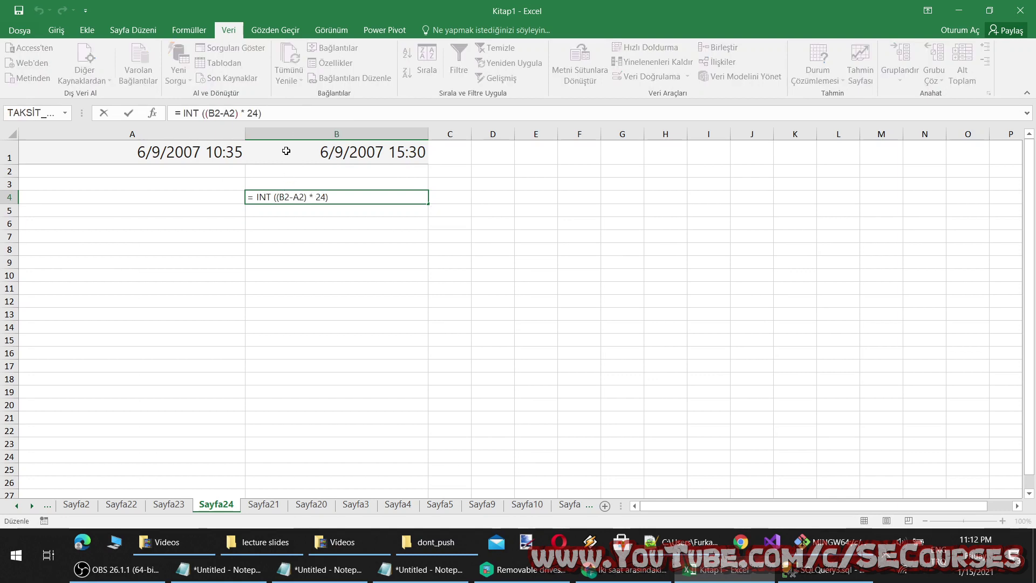
click(213, 114)
key(Delete)
text(1)
key(Right)
key(Right)
key(Delete)
text(1)
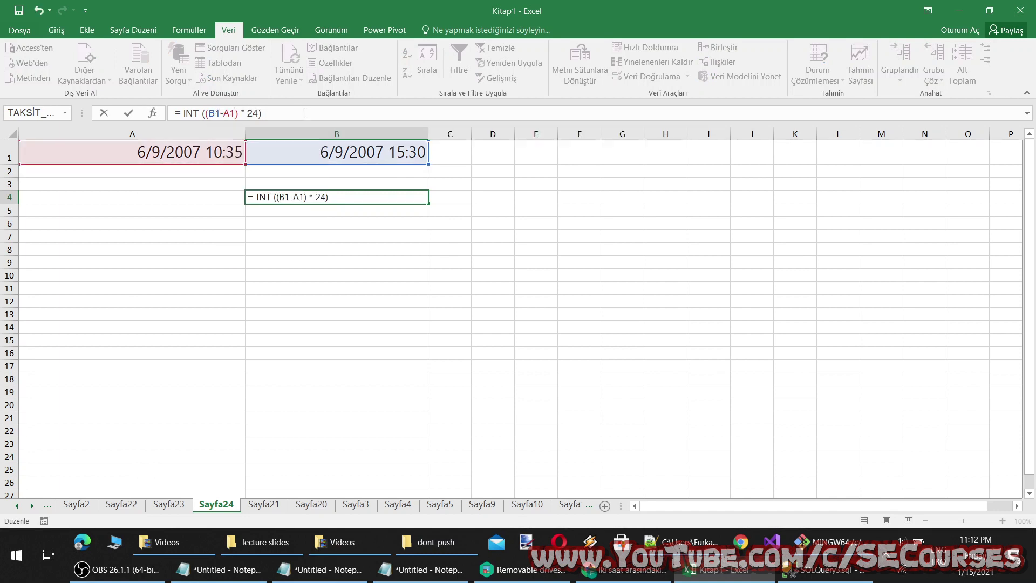
key(Return)
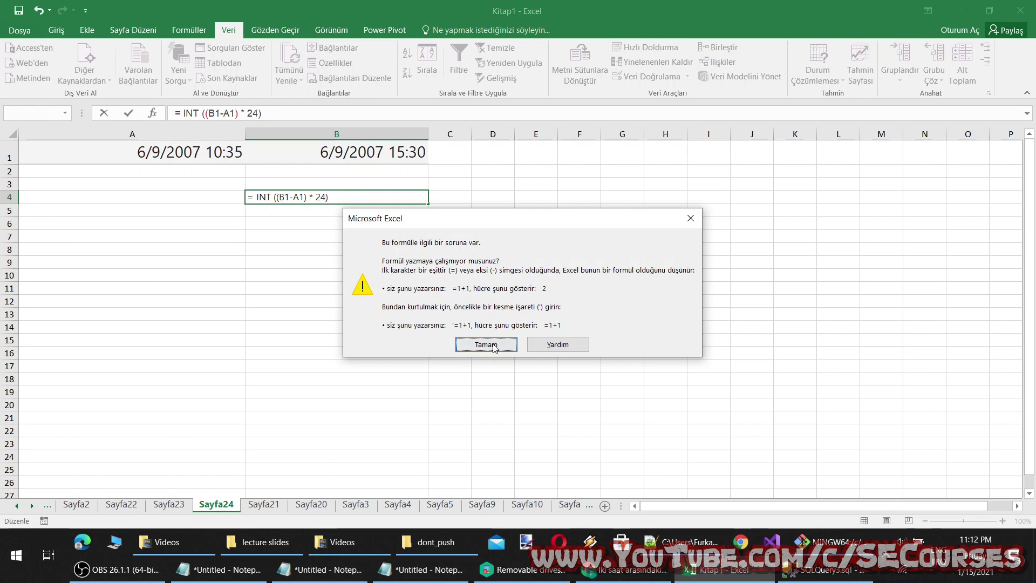
click(494, 345)
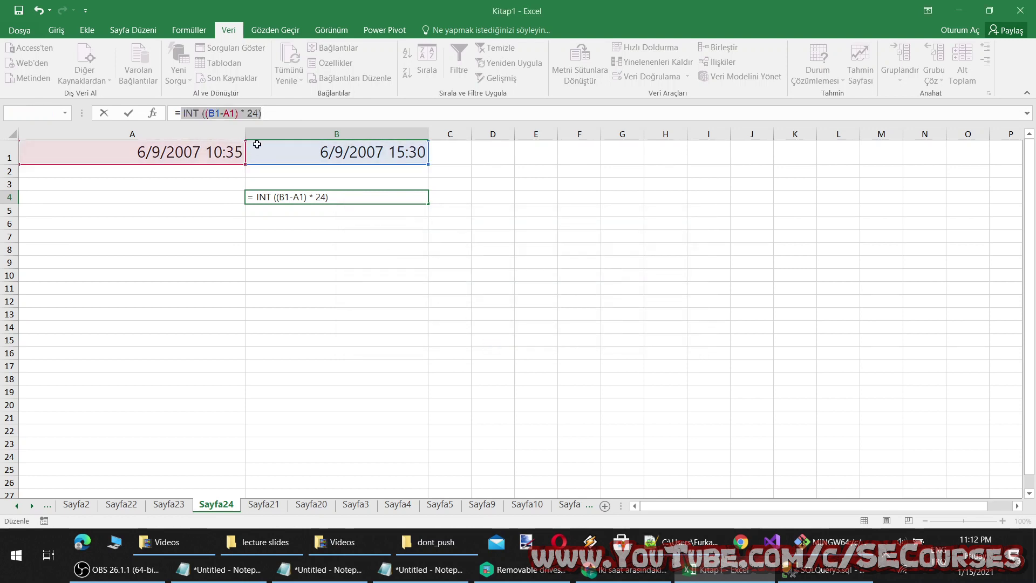
Step: Re-paste the original formula into B4, retype the B1-A1 reference, and dismiss the error again
click(208, 157)
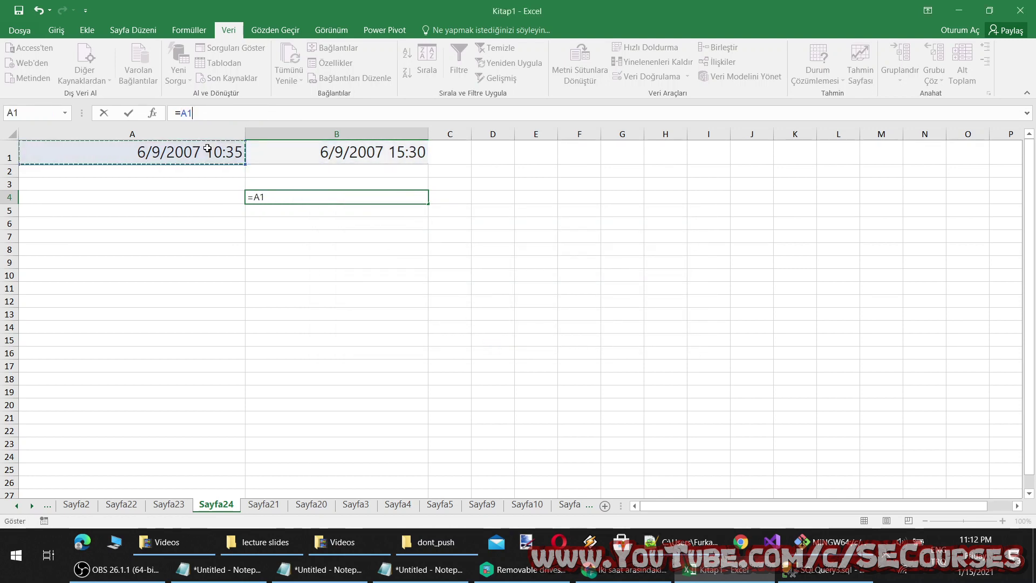
click(314, 159)
key(F2)
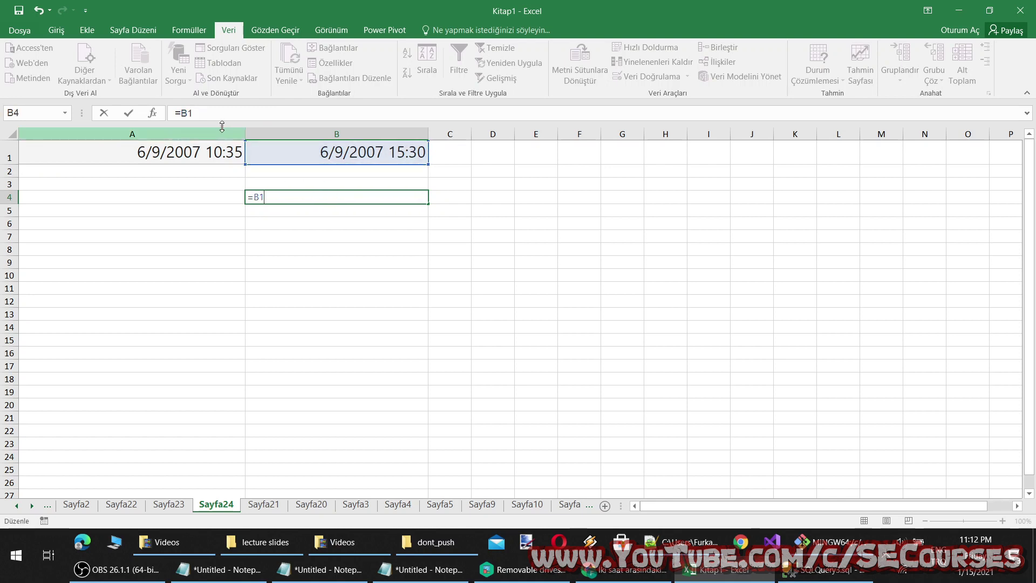
key(ctrl+v)
key(ctrl+a)
key(ctrl+v)
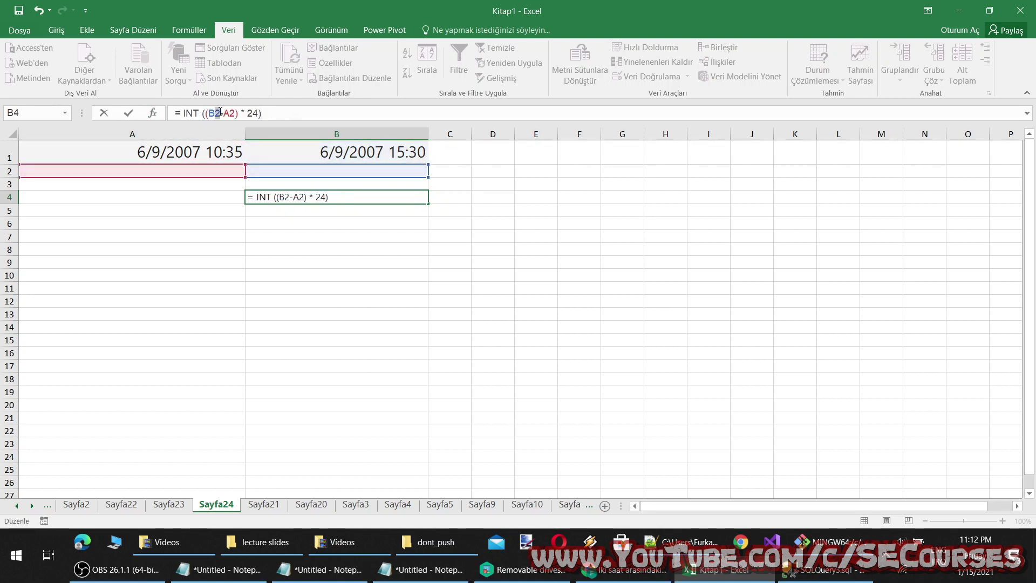
text(1-A1)
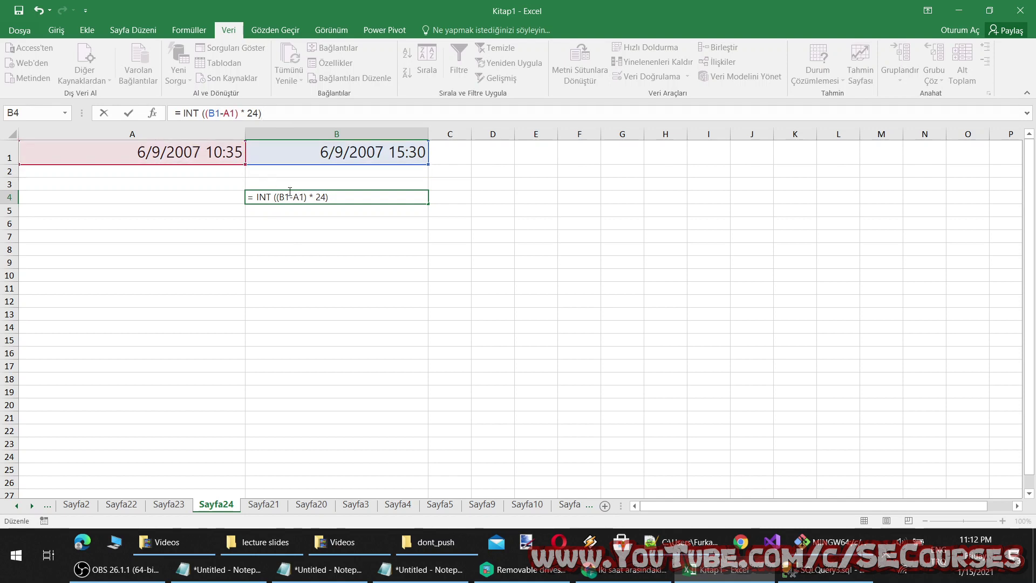
key(Return)
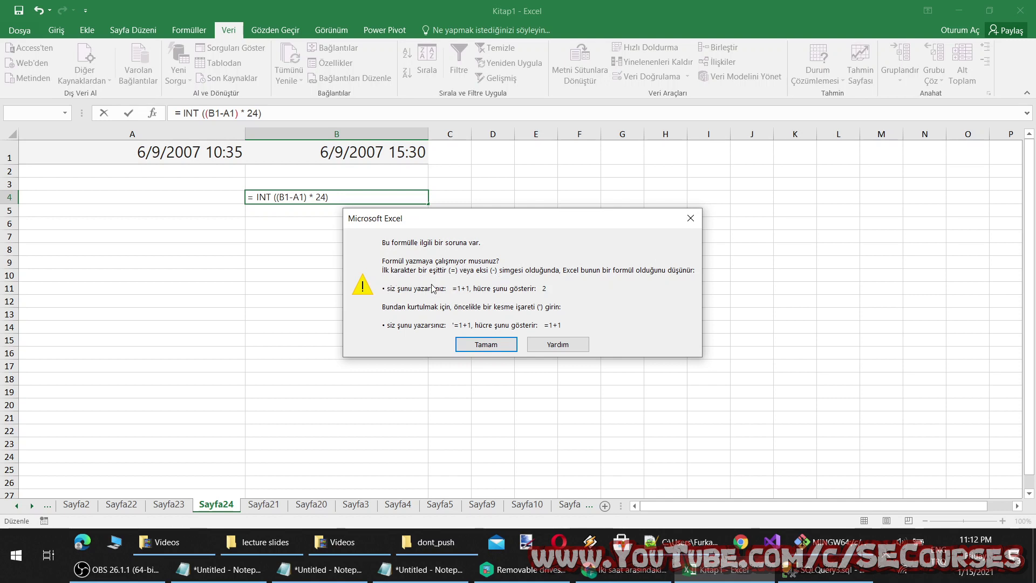
click(502, 347)
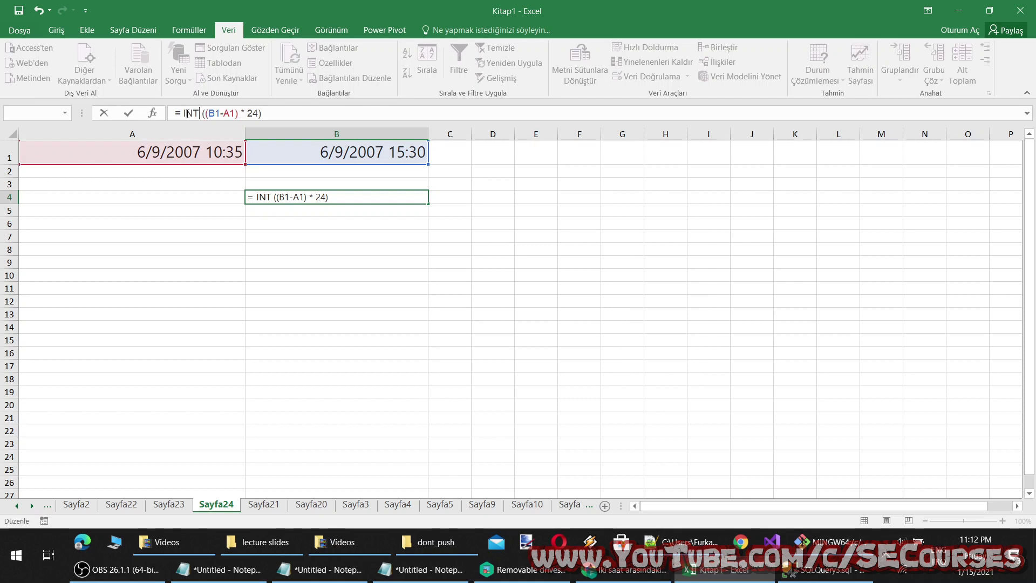
Step: Remove the extra spaces to get =INT((B1-A1) * 24), then open the #AD? error options
key(BackSpace)
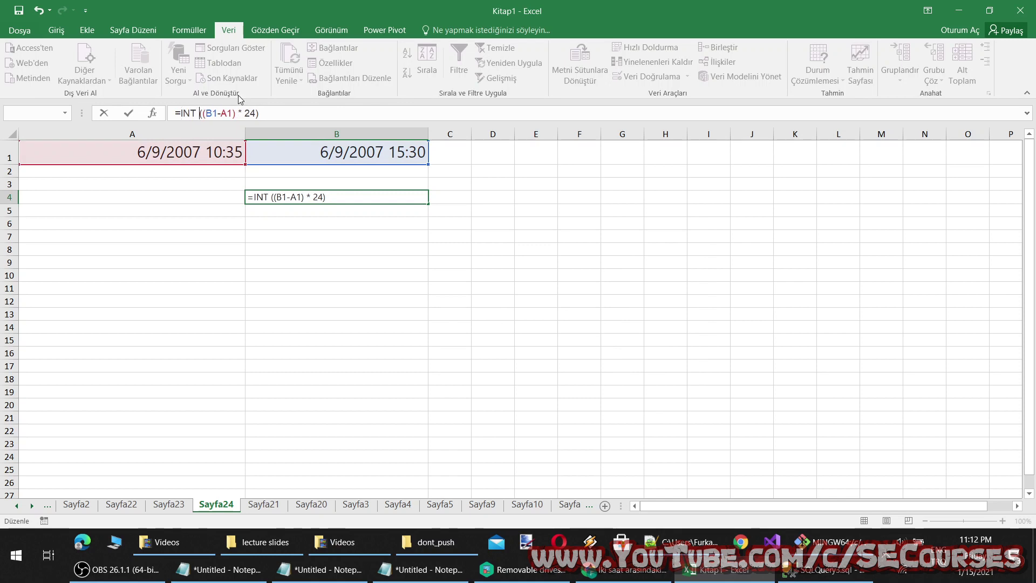
key(BackSpace)
click(326, 331)
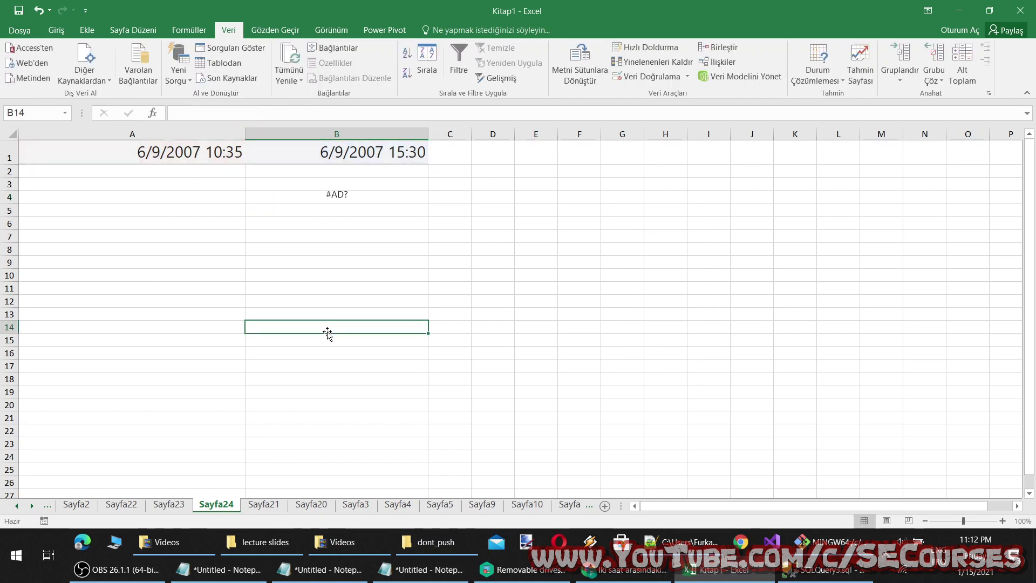
click(330, 196)
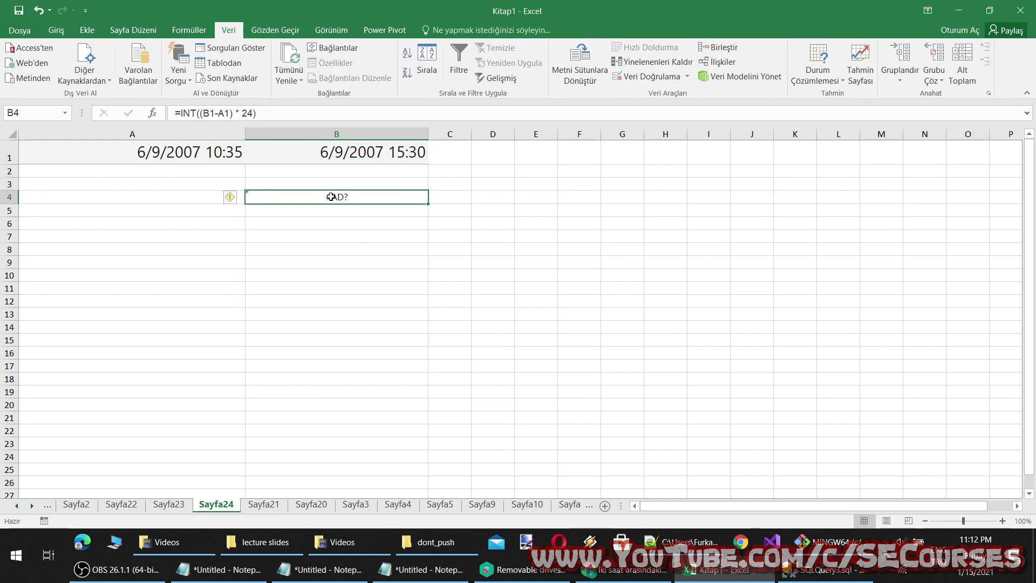
click(233, 197)
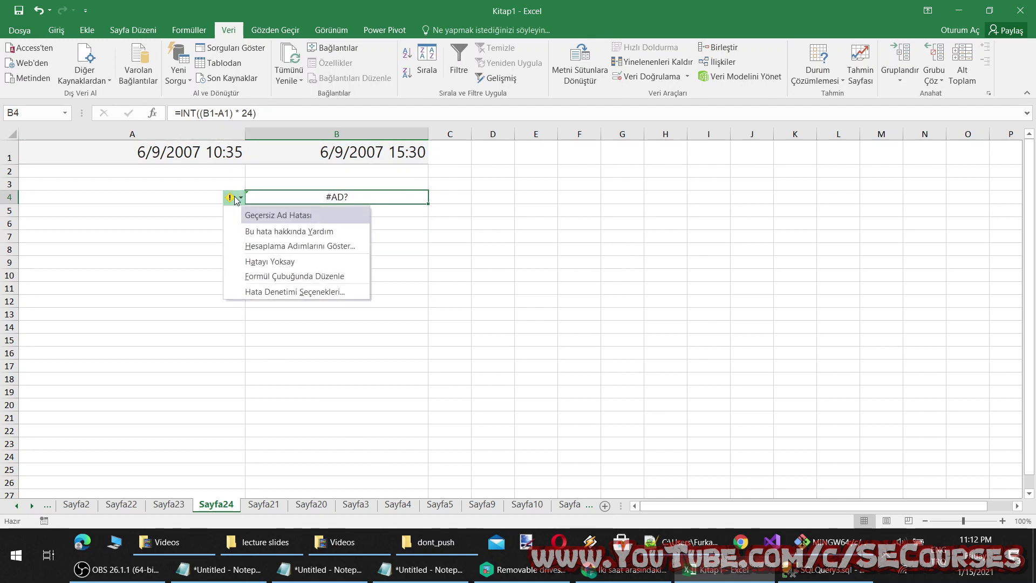
Step: Scroll the support page to the Örnek tablo 2 example, then reopen B4's formula in Excel
click(627, 569)
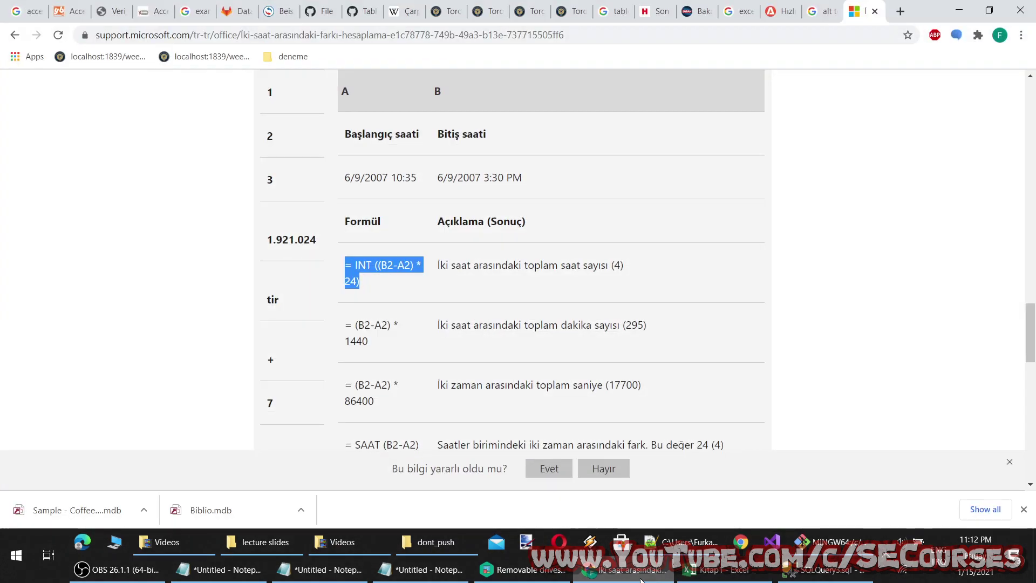
scroll(395, 294, up, 2)
scroll(395, 294, up, 3)
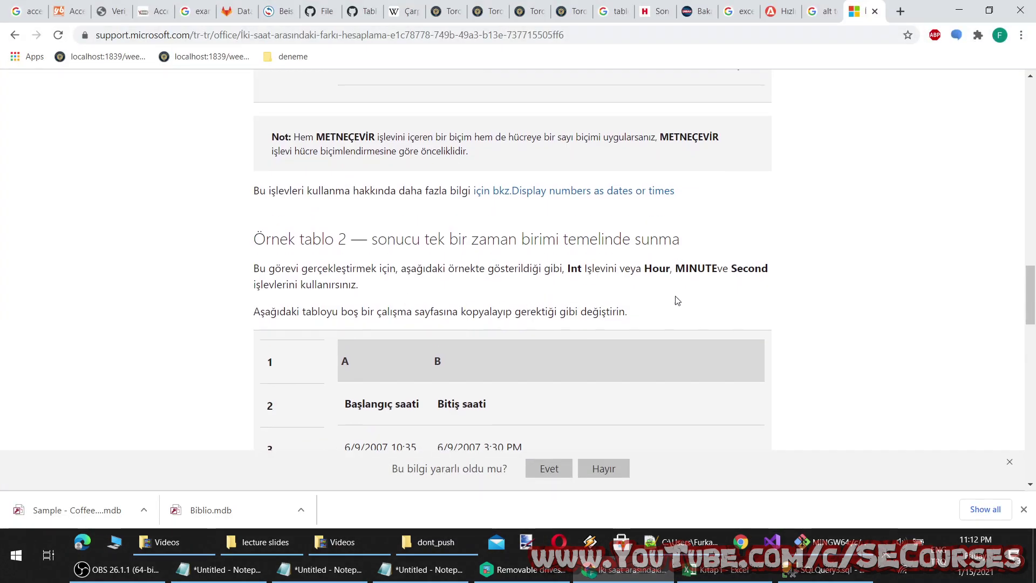
scroll(636, 305, down, 1)
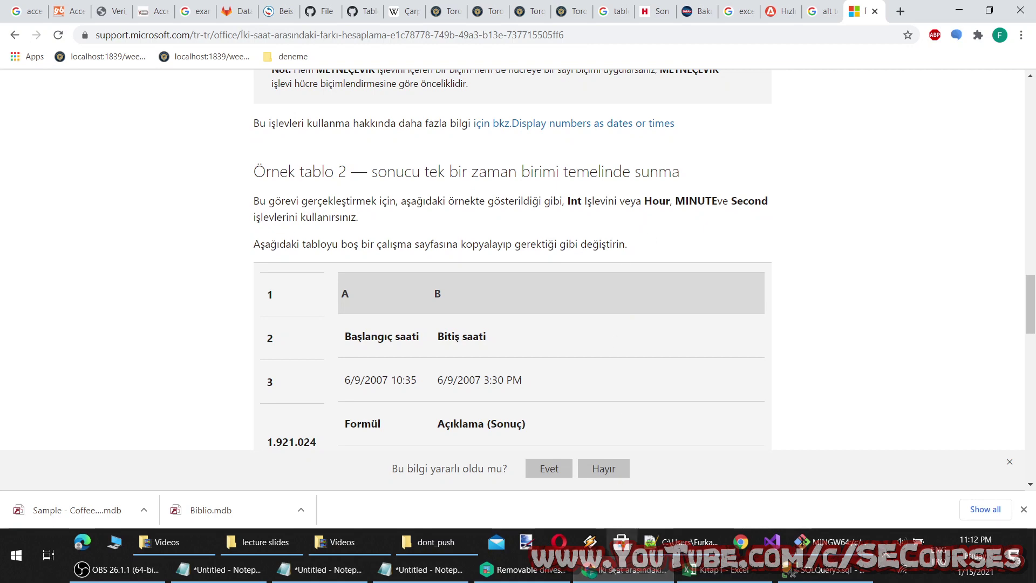
click(717, 569)
click(191, 114)
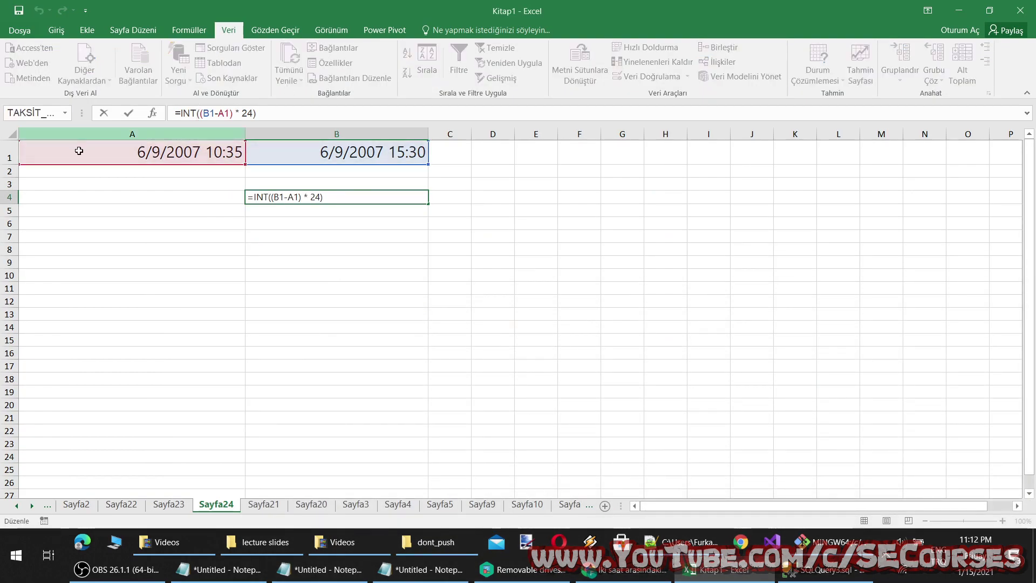
Step: Open the Insert Function dialog and filter it to the Tarih ve Saat category
click(64, 113)
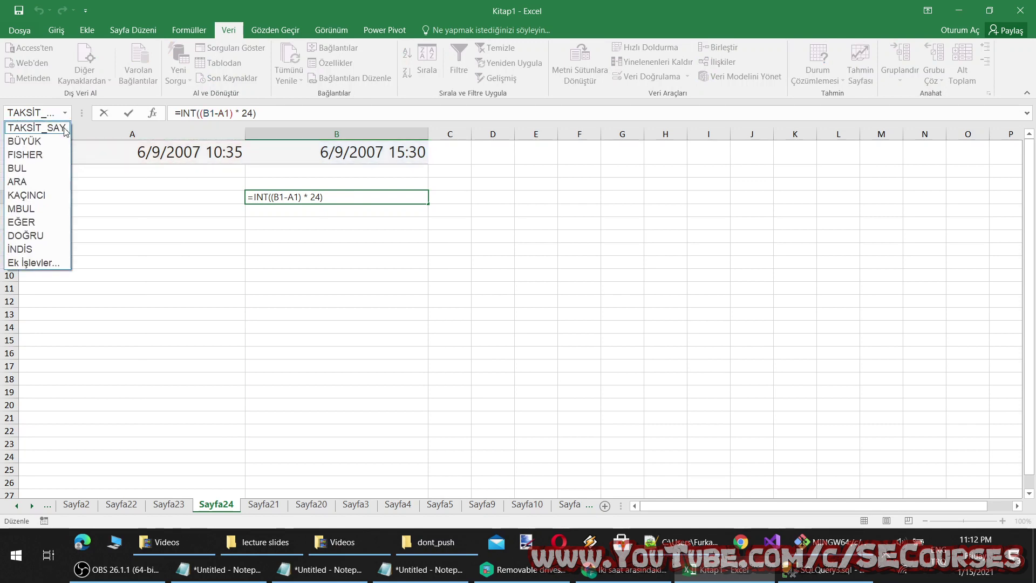
click(32, 263)
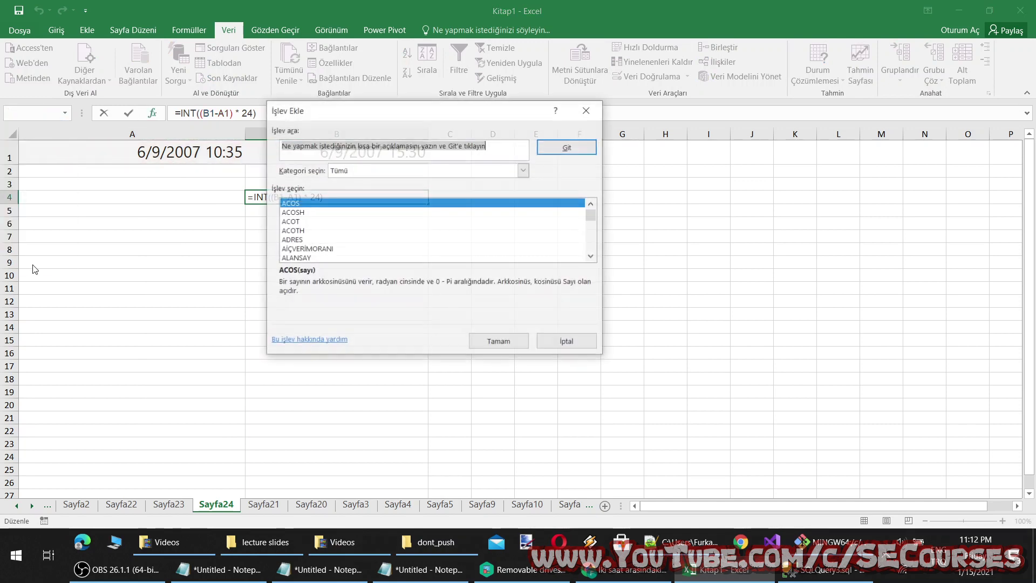
scroll(362, 238, down, 5)
click(391, 171)
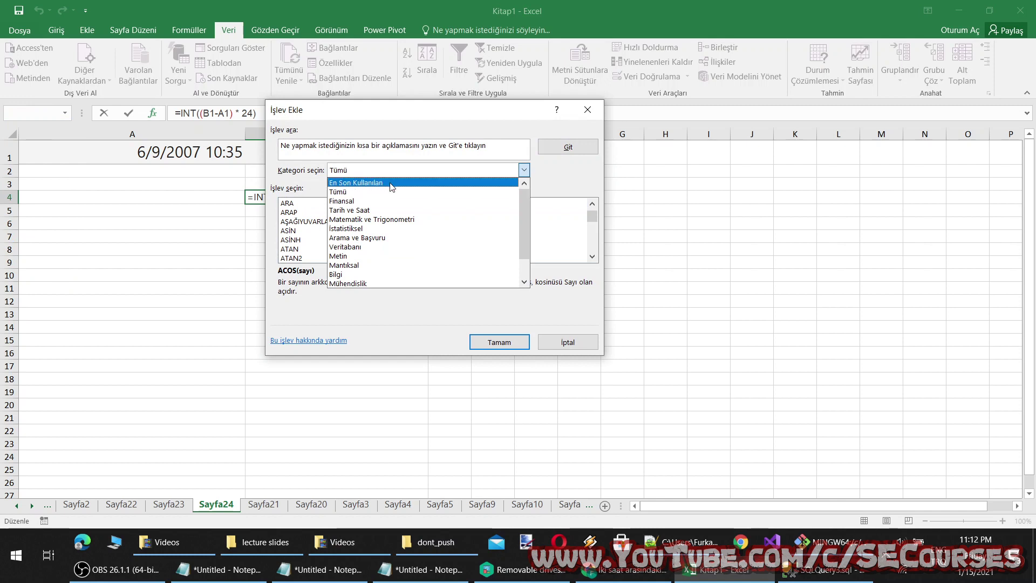
click(372, 211)
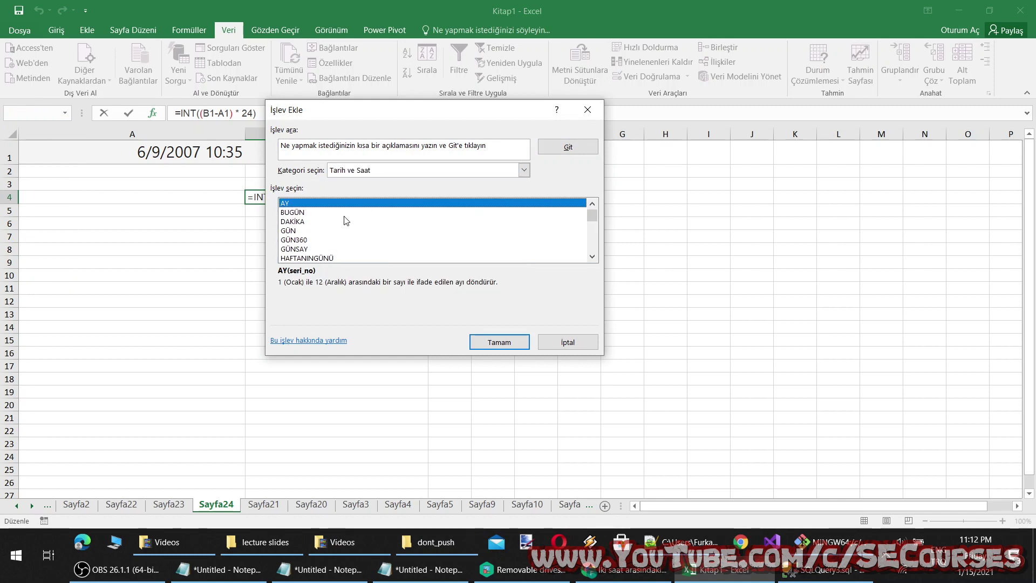
Step: Preview the descriptions of GÜNSAY, SAAT, ISOHAFTASAY and AY
scroll(346, 220, down, 2)
scroll(346, 222, down, 1)
scroll(345, 222, down, 2)
scroll(346, 224, down, 1)
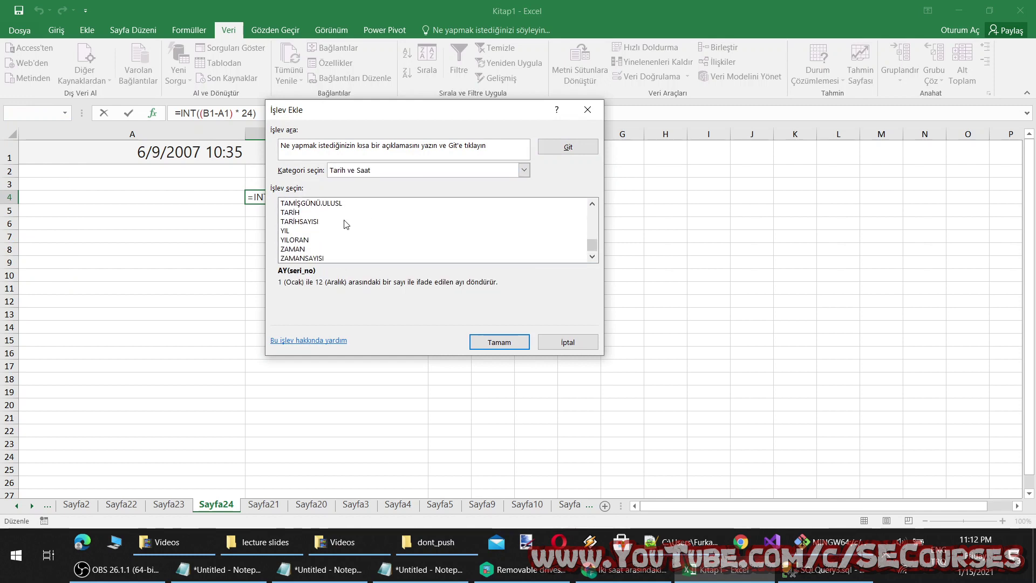
scroll(348, 232, up, 1)
scroll(353, 245, up, 1)
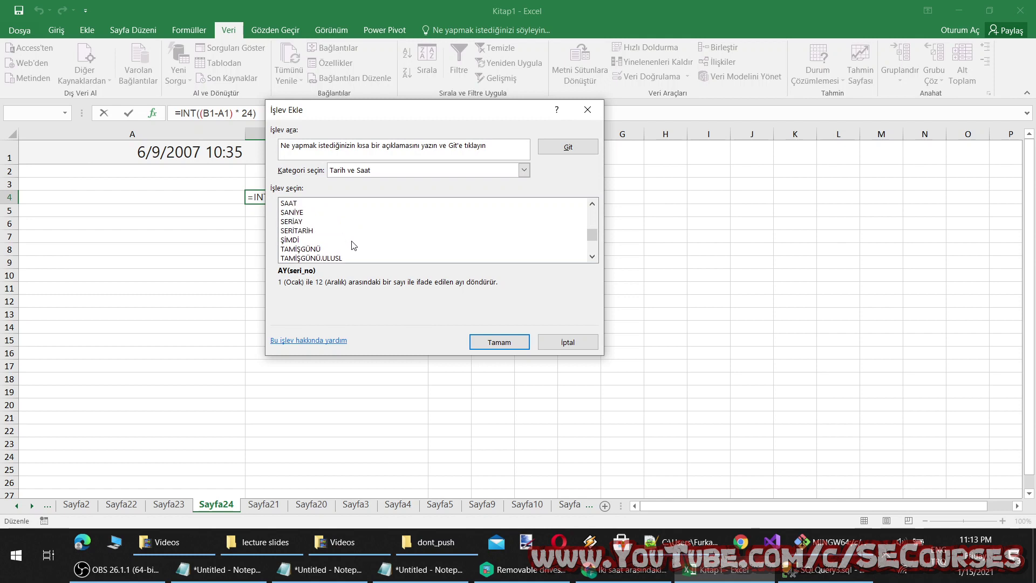
scroll(353, 245, up, 1)
scroll(354, 245, up, 1)
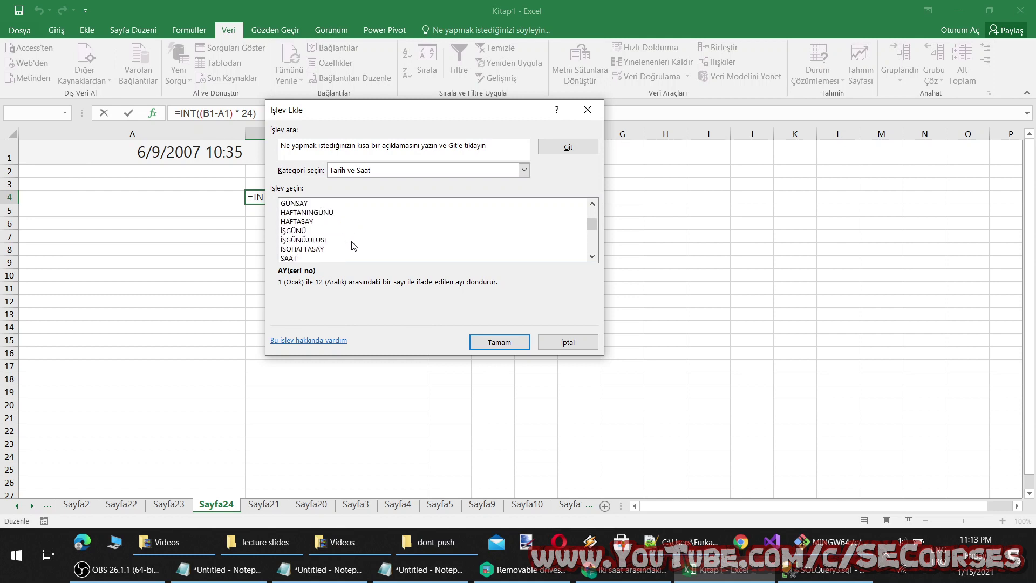
click(306, 204)
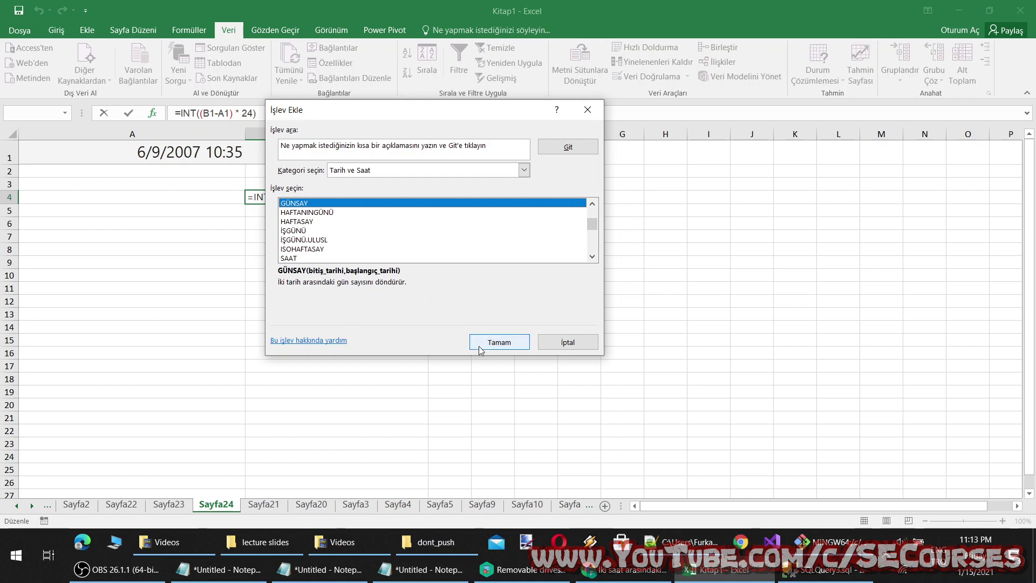
scroll(312, 235, down, 1)
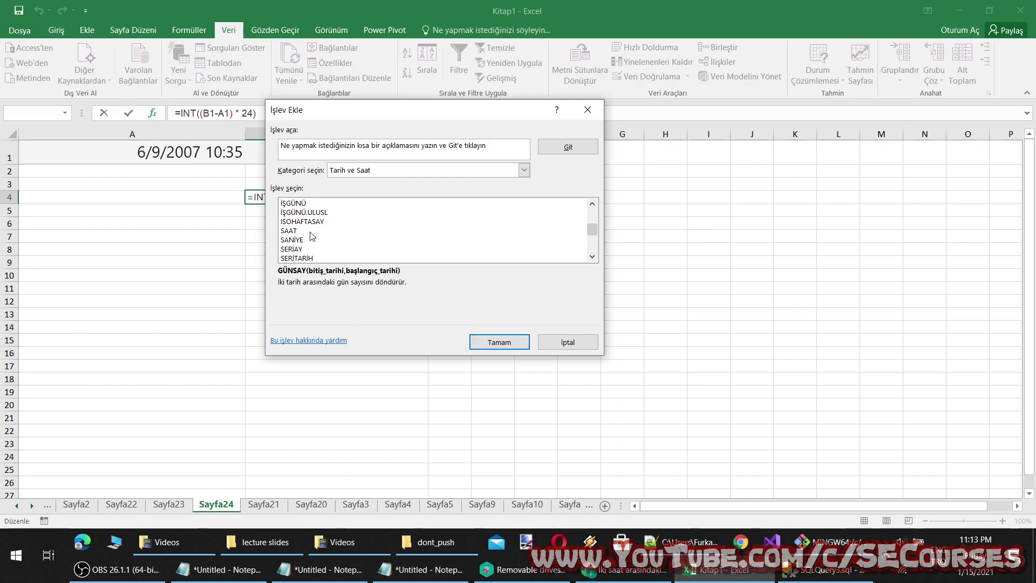
click(305, 231)
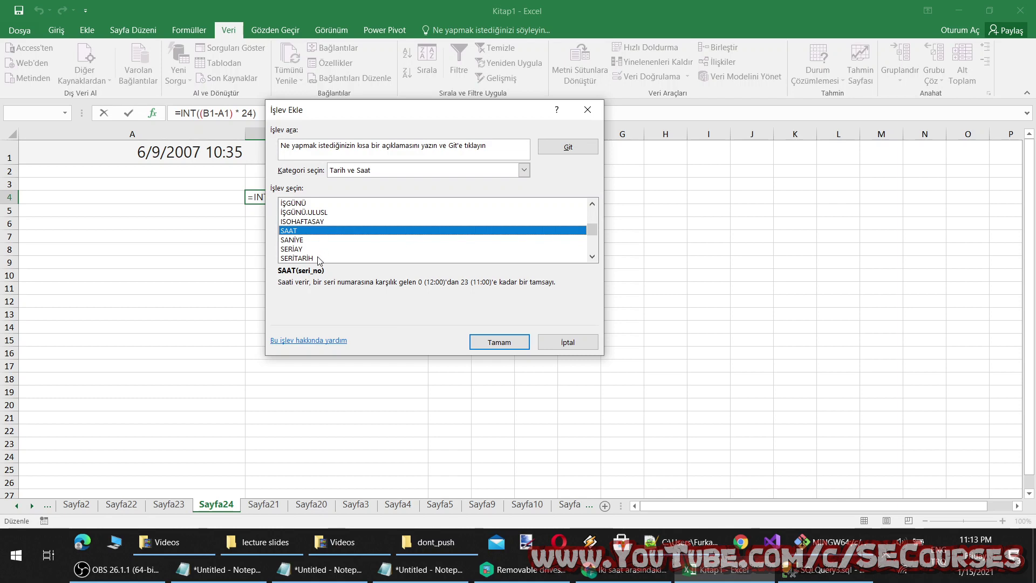
click(318, 222)
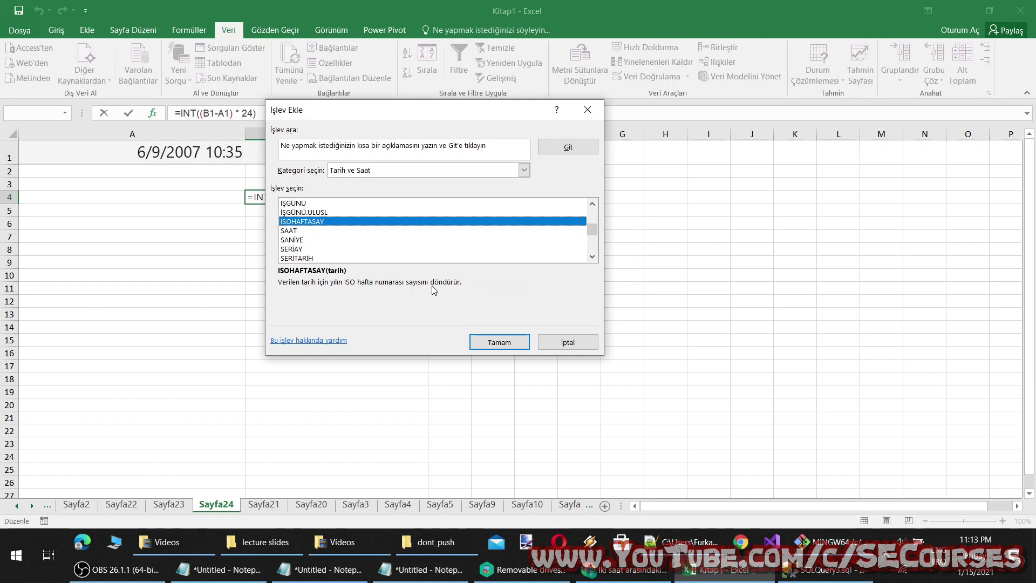
scroll(347, 239, up, 3)
click(322, 203)
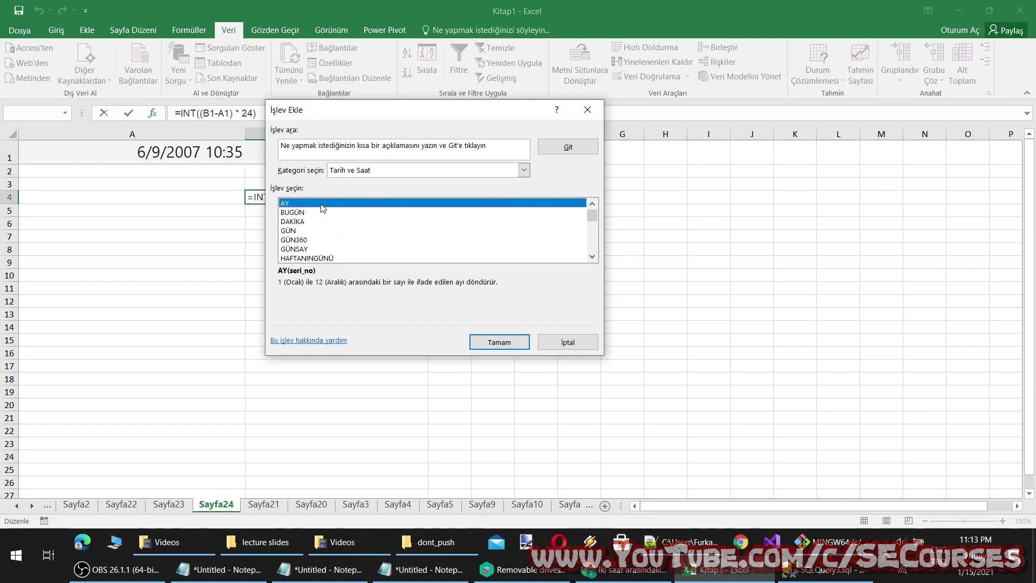
Step: Step through İŞGÜNÜ, İŞGÜNÜ.ULUSL, ISOHAFTASAY, ŞİMDİ and TAMİŞGÜNÜ.ULUSL, then insert GÜNSAY into B4
key(Down)
key(Down)
key(Down)
key(Down)
key(Down)
key(Down)
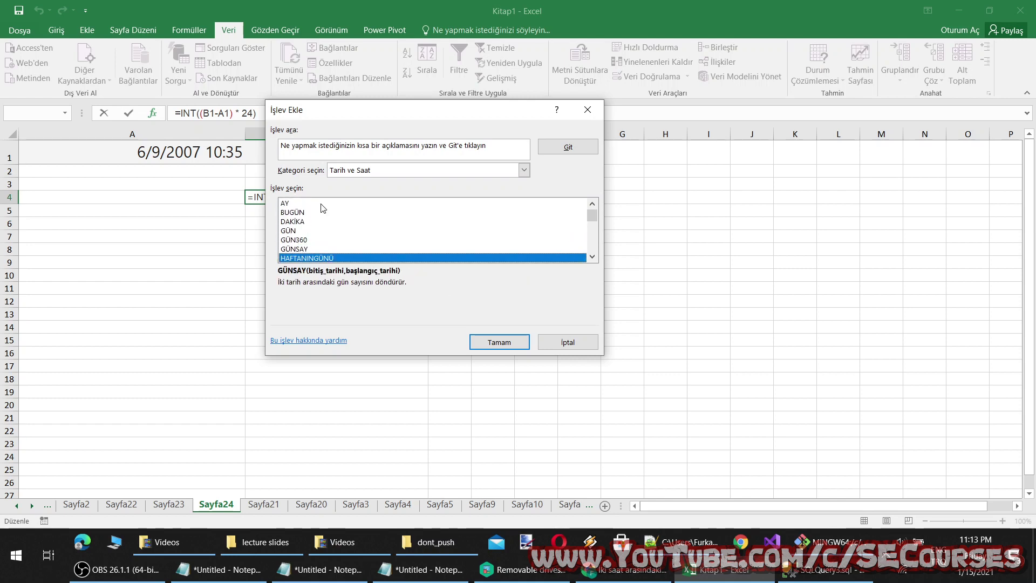
key(Down)
key(Down)
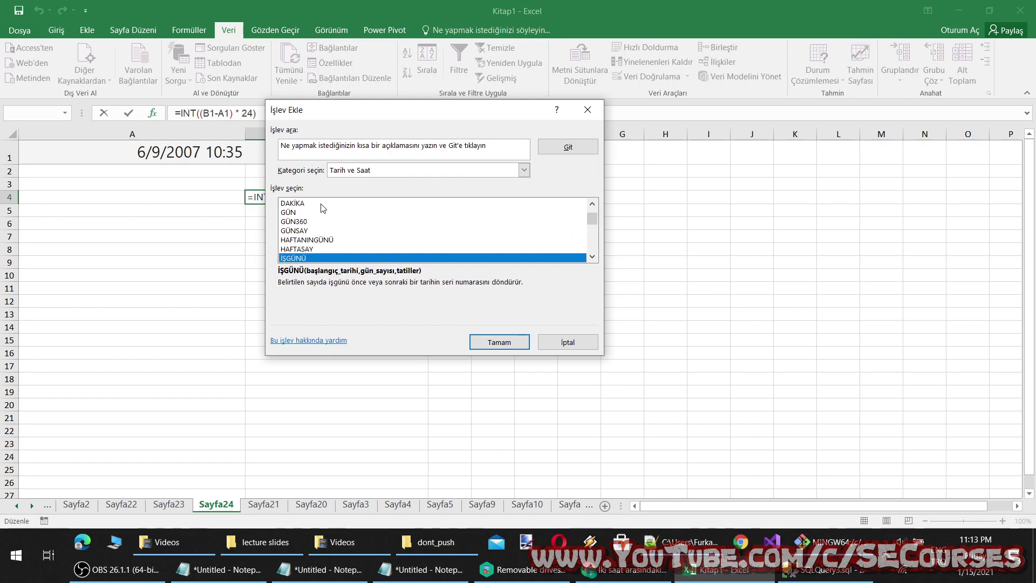
key(Down)
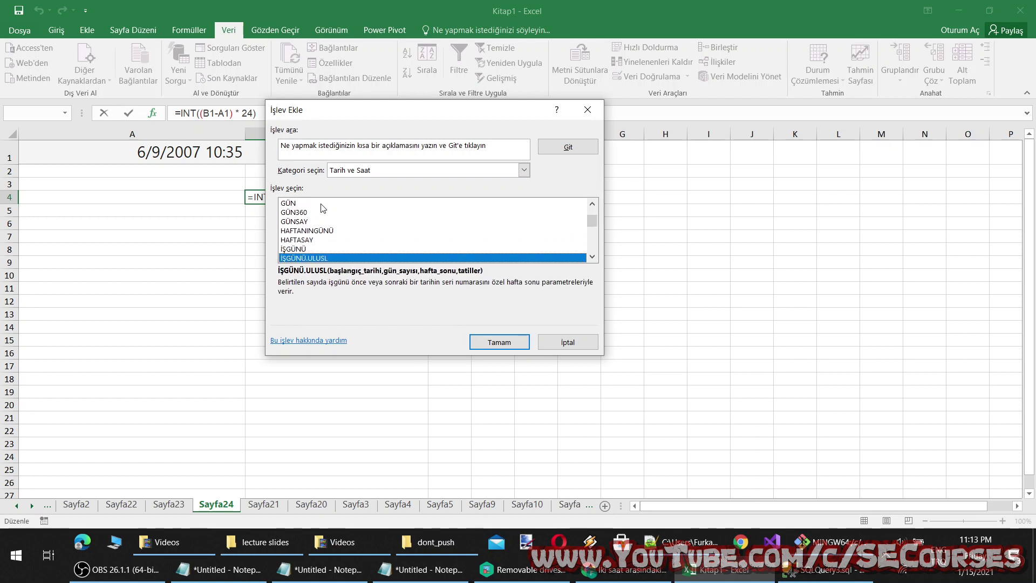
key(Down)
key(Down)
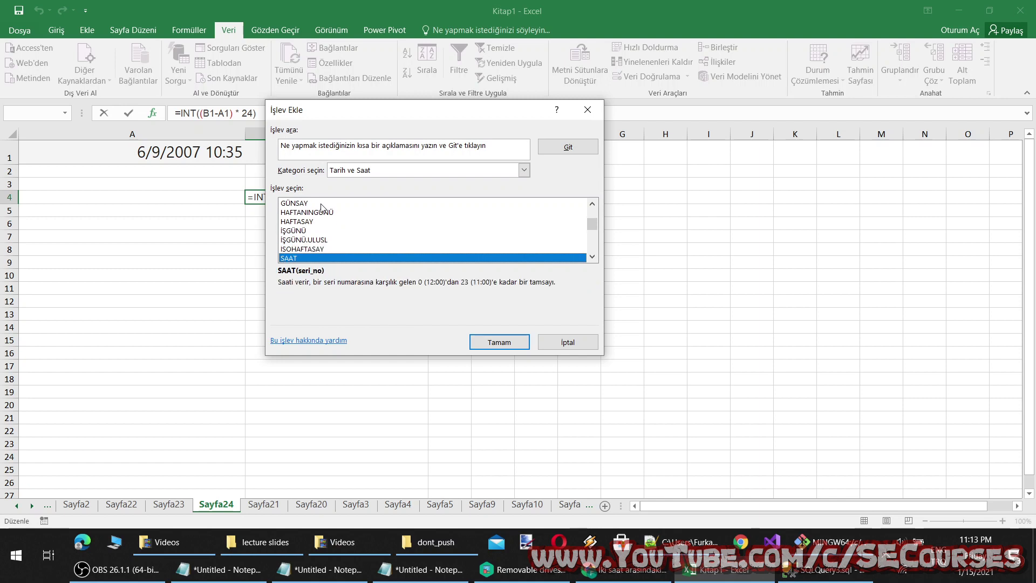
key(Down)
key(Down)
key(Down)
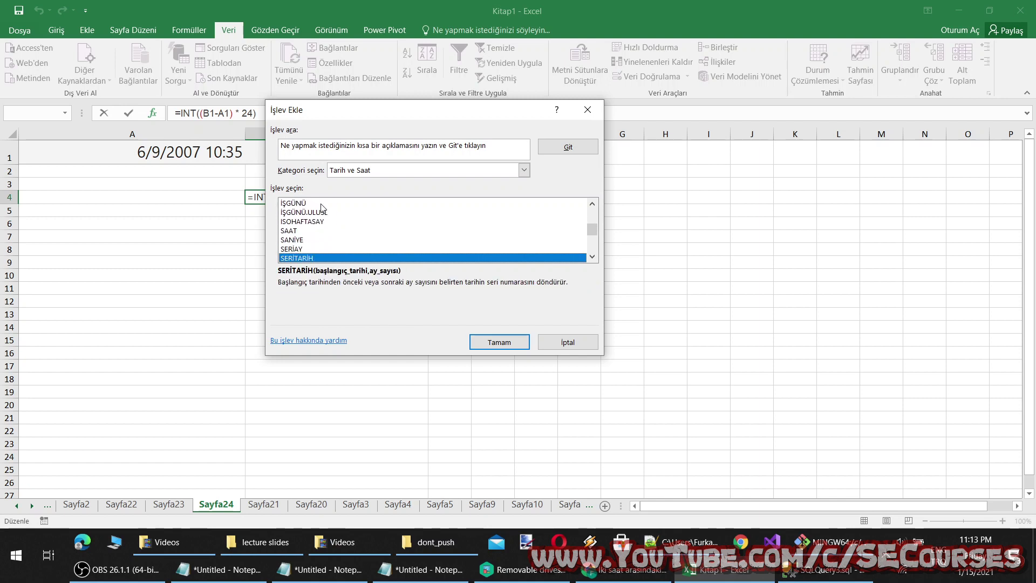
key(Down)
key(Down)
key(Down)
key(Down)
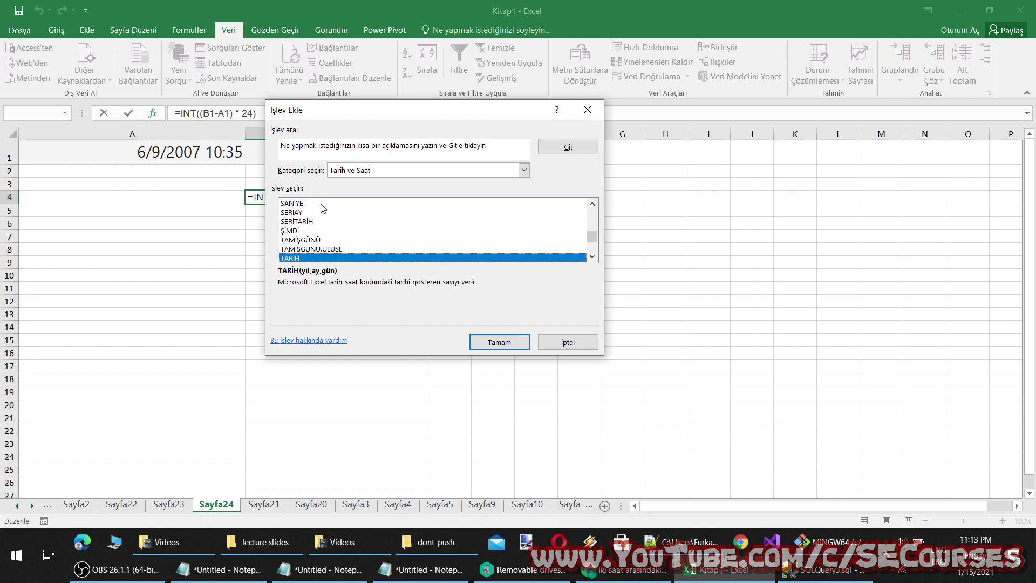
key(Down)
key(Down)
key(Down)
key(Down)
key(Down)
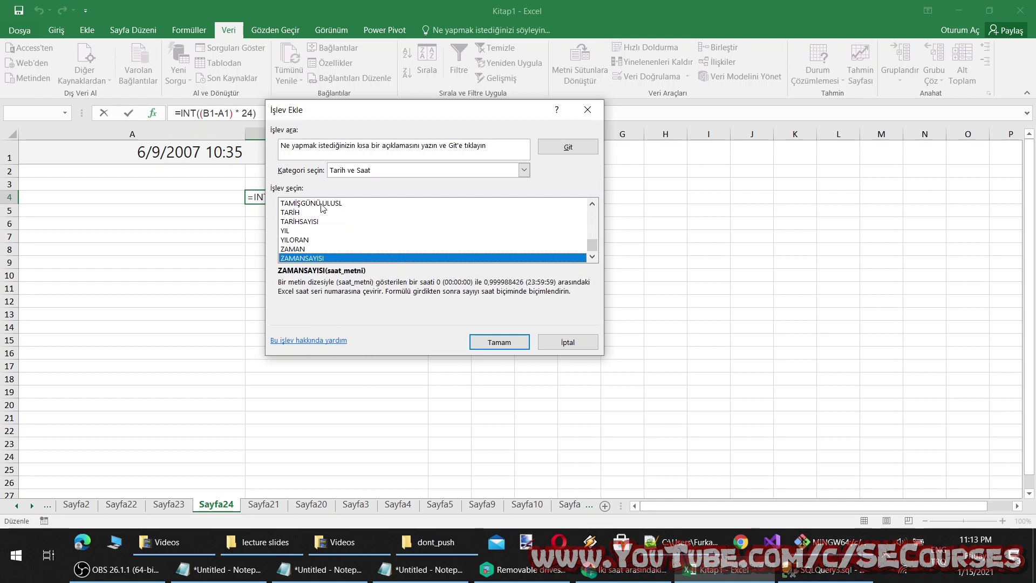
scroll(380, 240, up, 1)
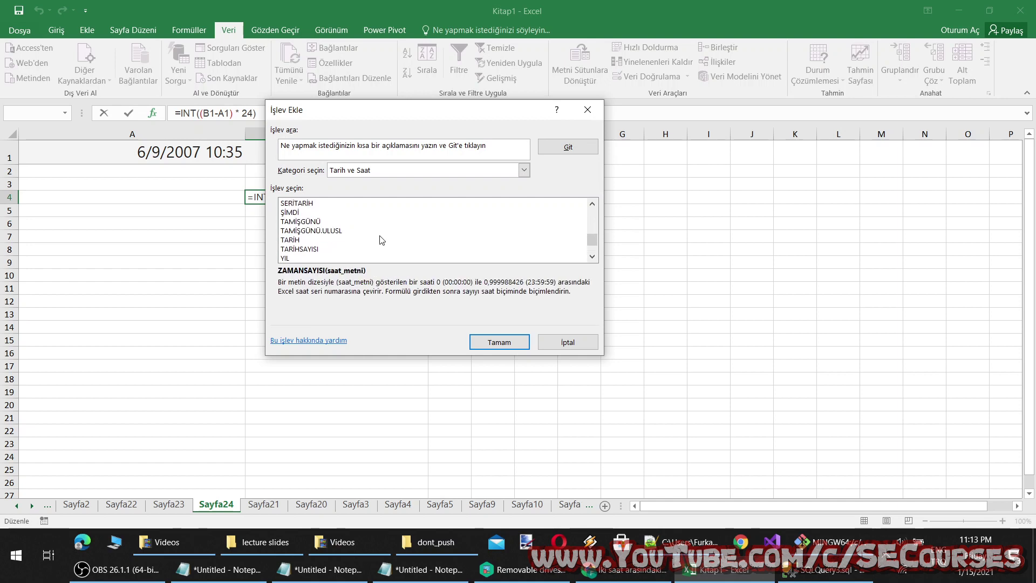
scroll(323, 242, up, 2)
scroll(319, 246, up, 1)
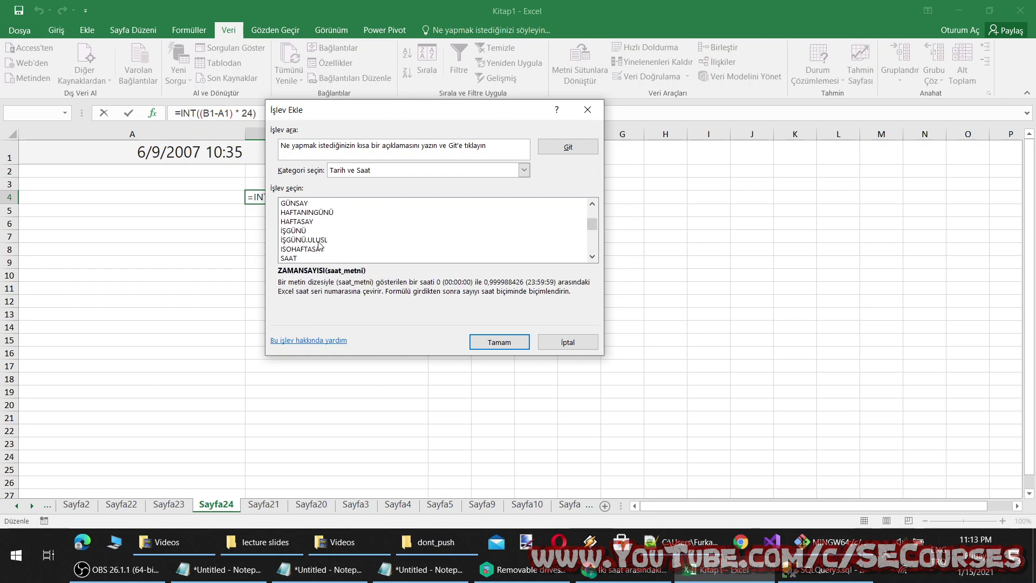
double_click(309, 204)
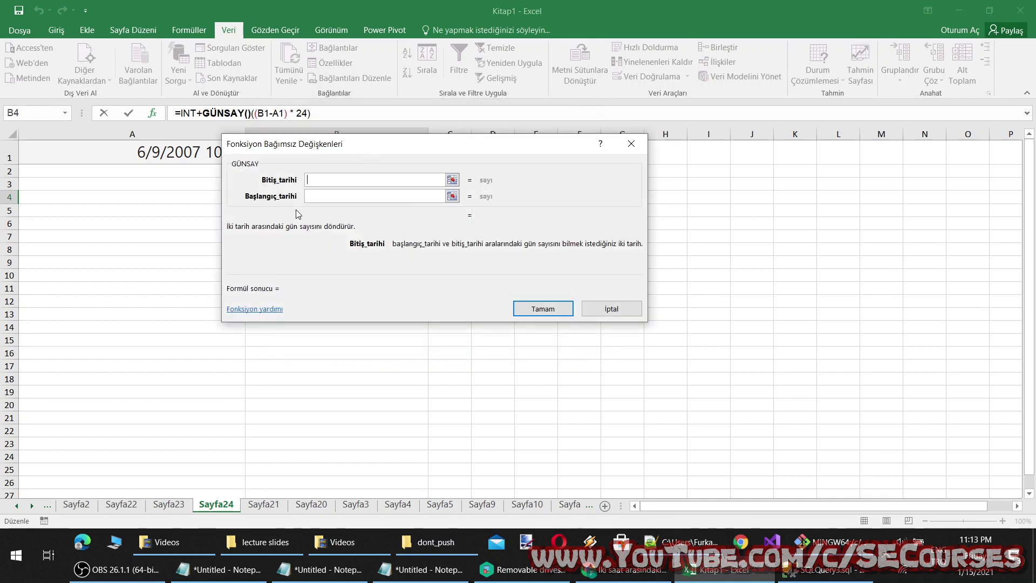
Step: Move the Function Arguments dialog aside and set GÜNSAY's start date argument to A1
drag(358, 162, 409, 239)
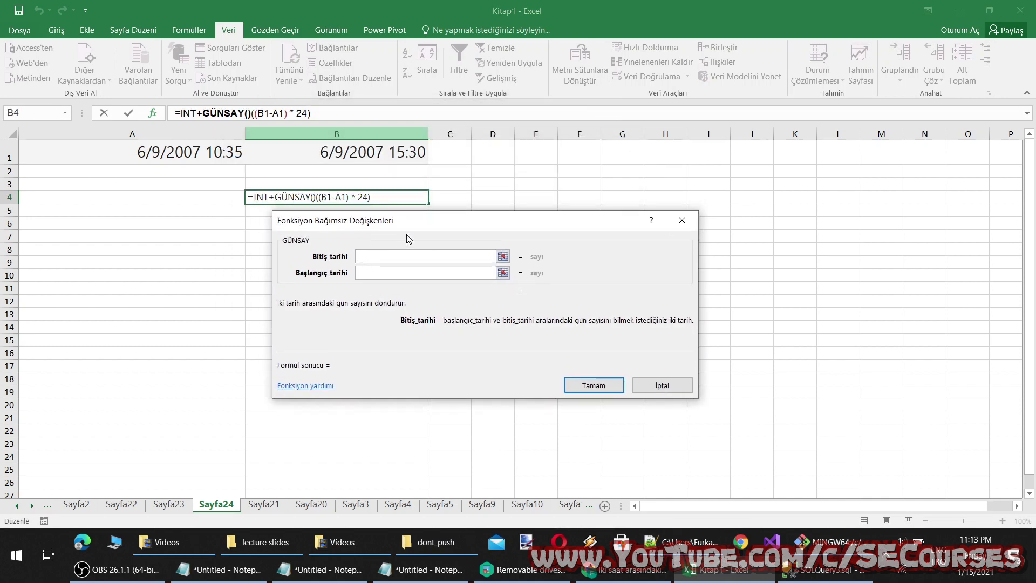
drag(232, 153, 400, 151)
click(395, 272)
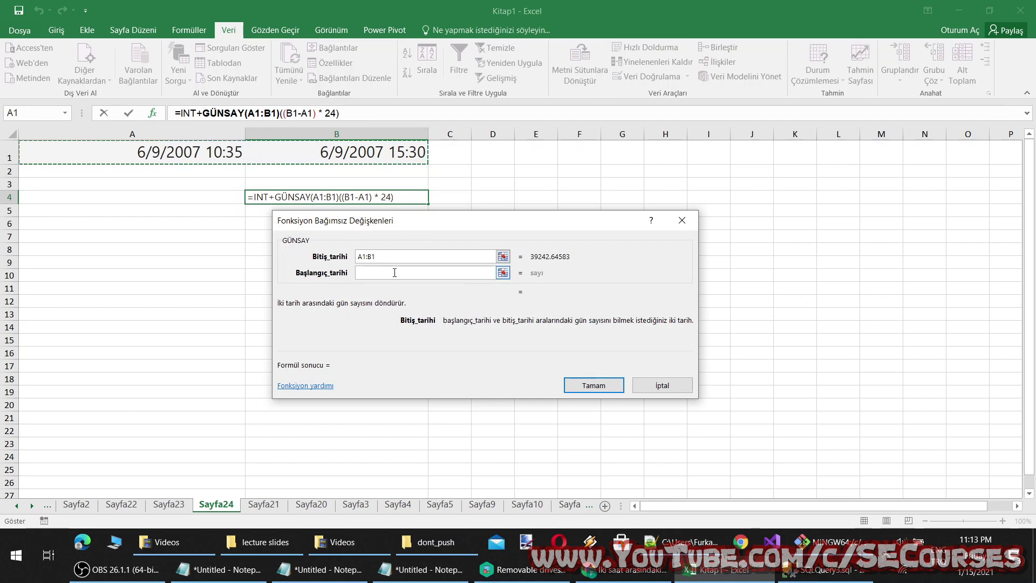
click(394, 273)
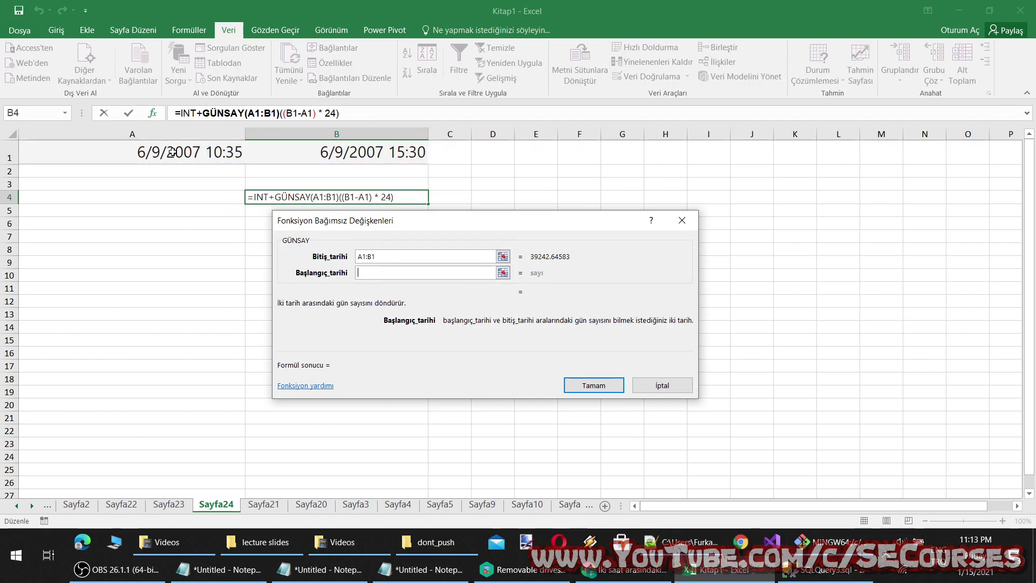
click(172, 153)
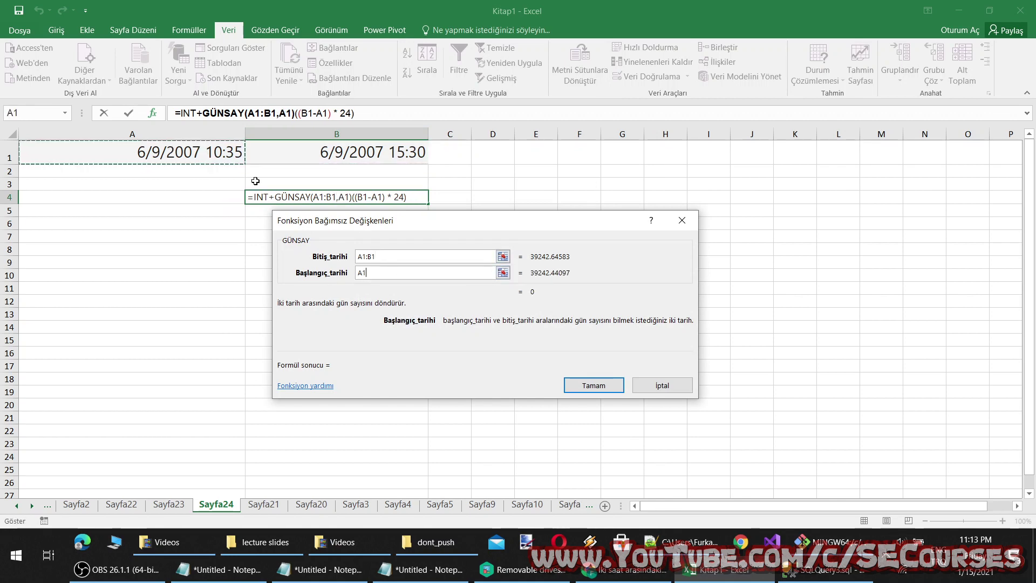
Step: Change GÜNSAY's end date argument to B1 and confirm with Tamam
click(391, 260)
text(+B1)
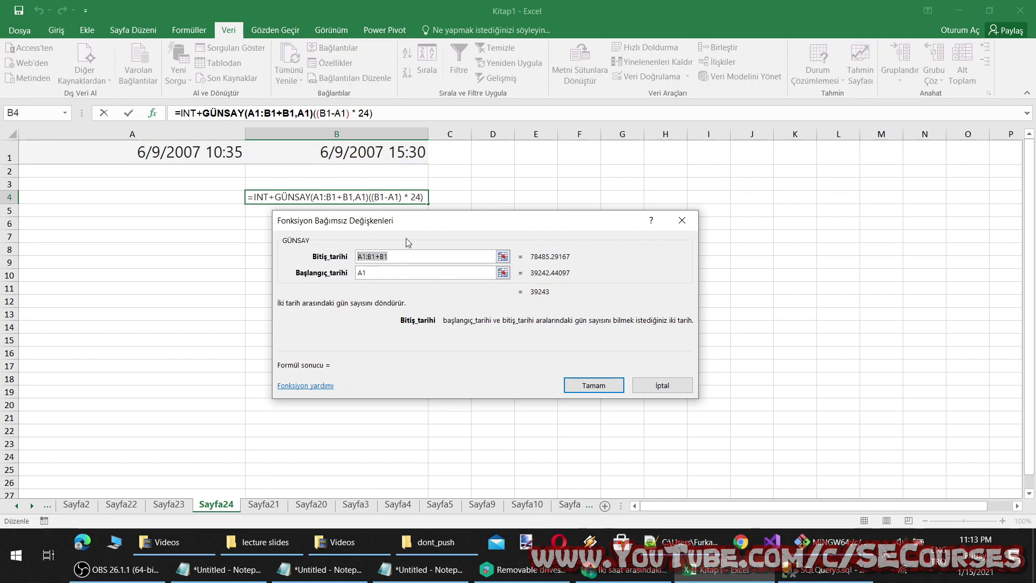
key(BackSpace)
click(394, 157)
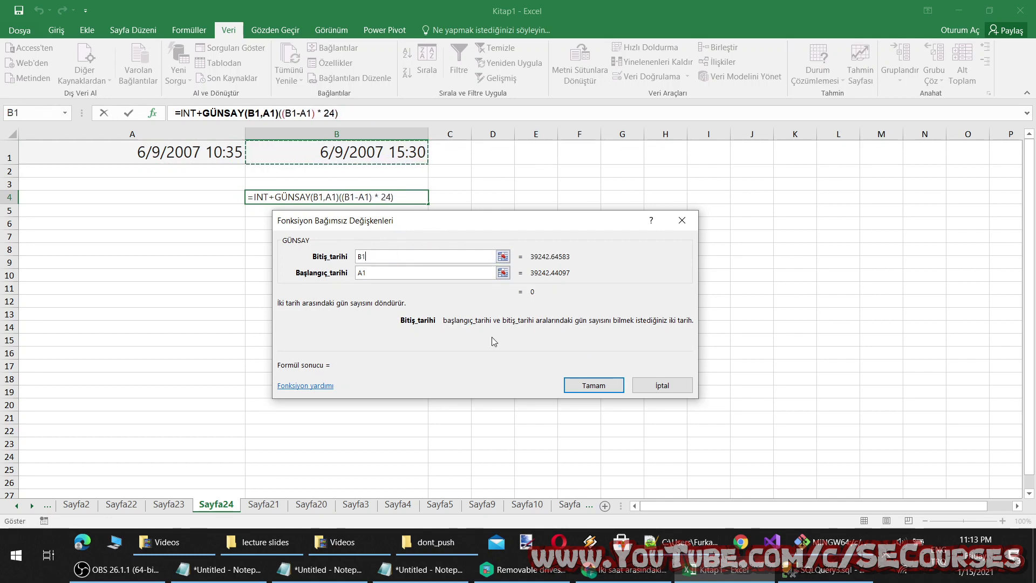
click(580, 384)
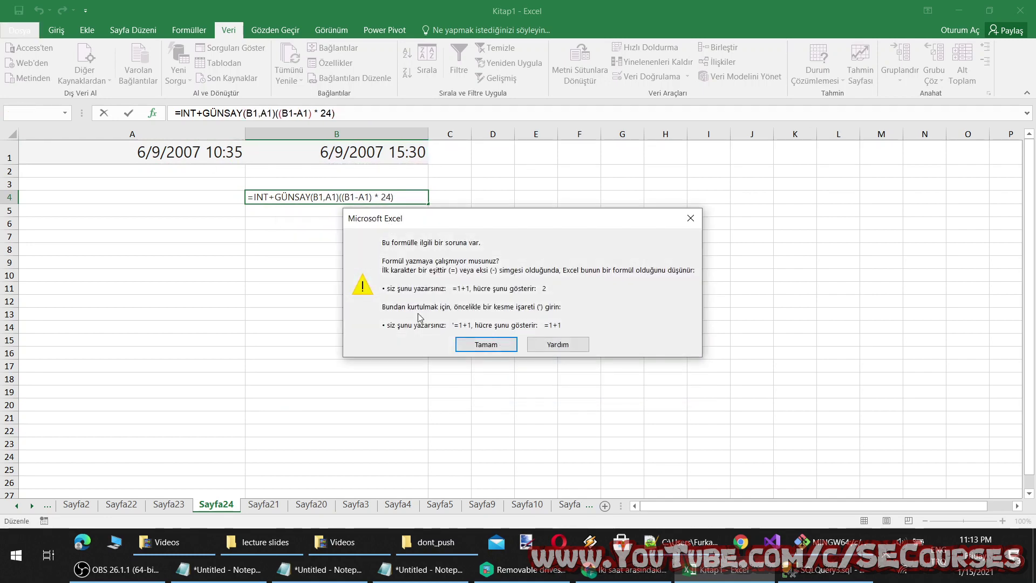
Step: Dismiss the formula error in B4 and accept Excel's suggested correction
key(Return)
key(BackSpace)
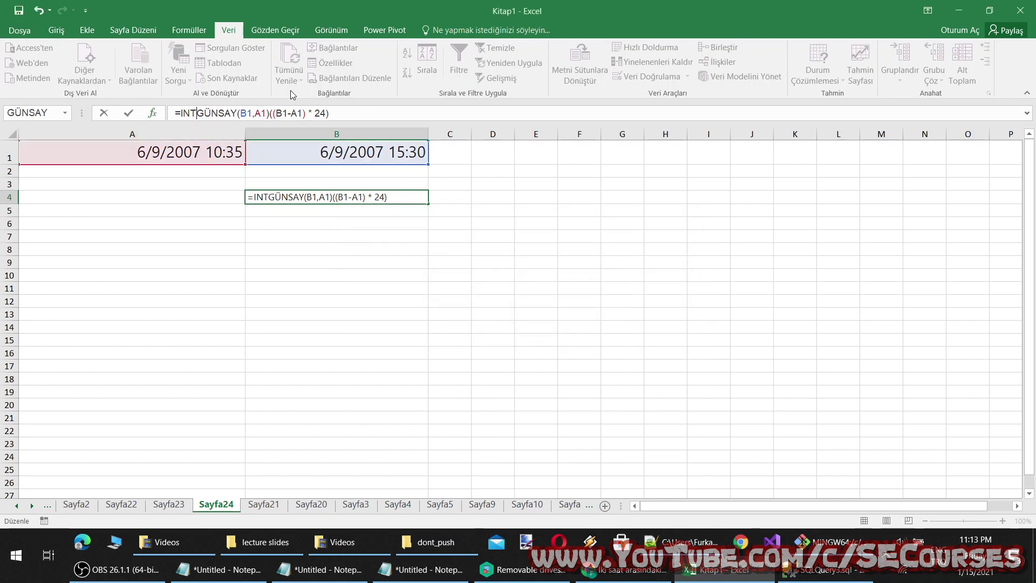
key(BackSpace)
key(BackSpace)
key(BackSpace)
key(Return)
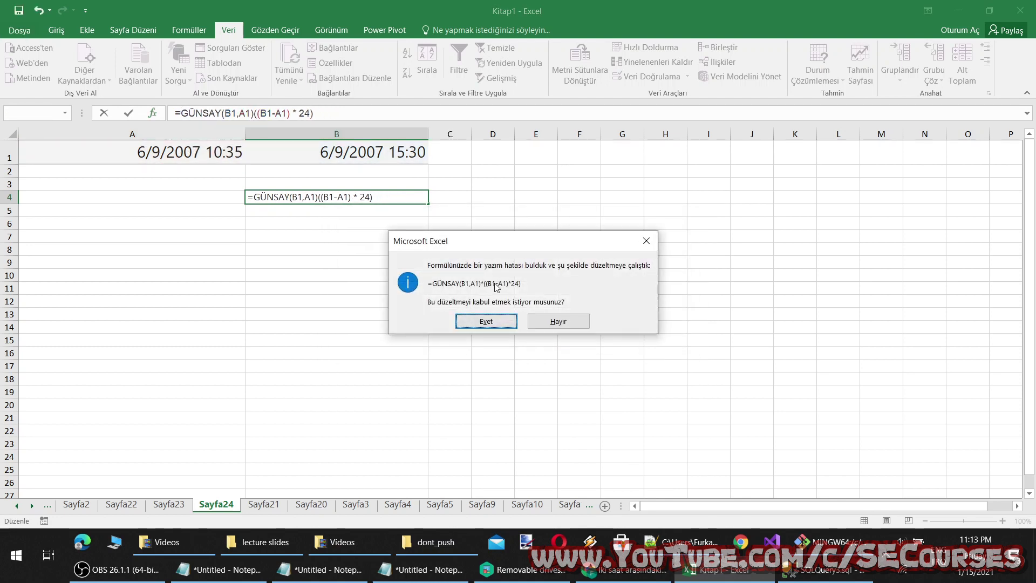
click(497, 327)
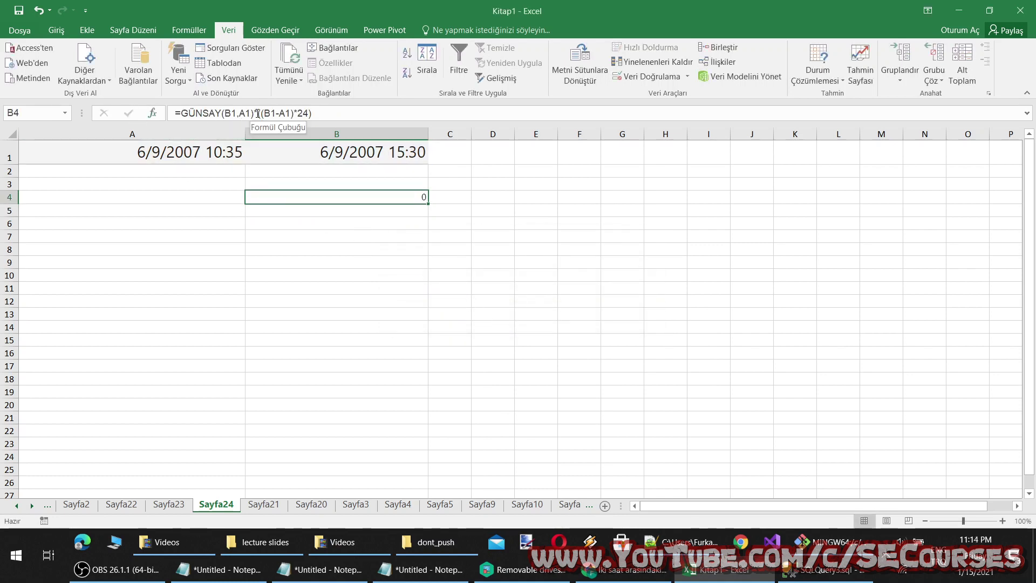
Step: Delete the (B1-A1) part so B4 reads =GÜNSAY(B1,A1)*24
drag(258, 112, 294, 113)
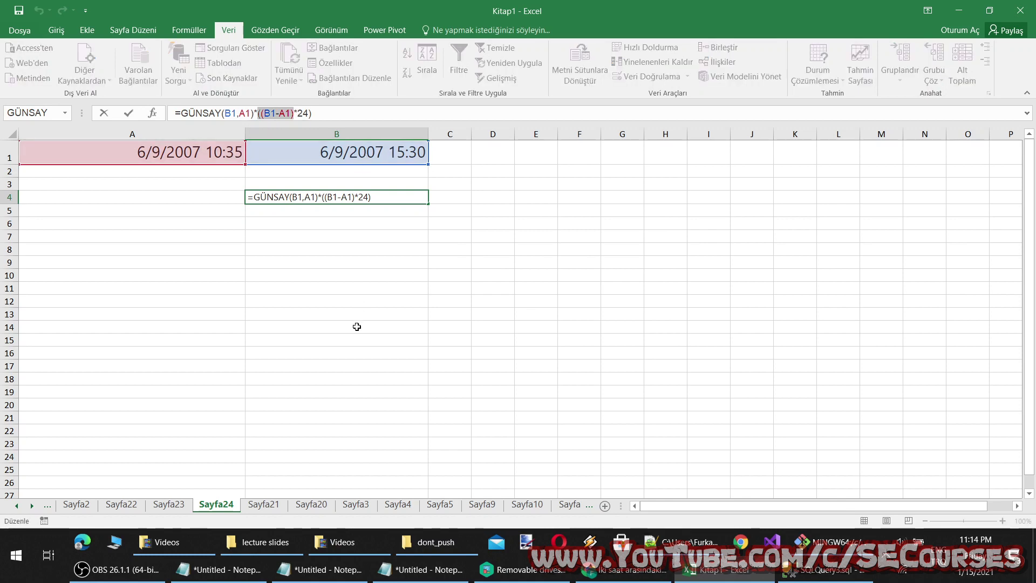
key(BackSpace)
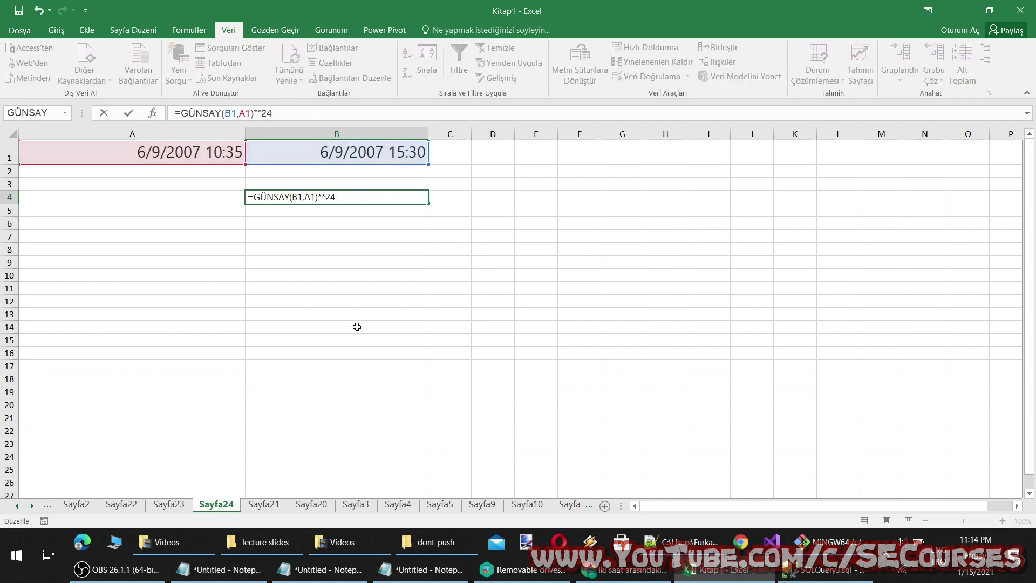
key(BackSpace)
click(356, 327)
click(400, 198)
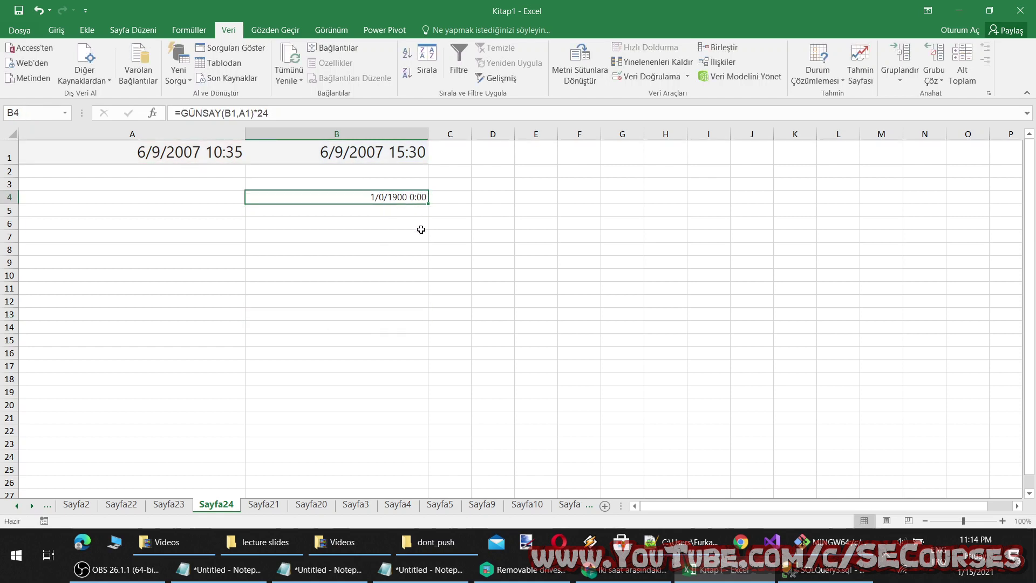
Step: Check the end date in B1, then bring up the support article's Formül table
click(310, 161)
click(331, 195)
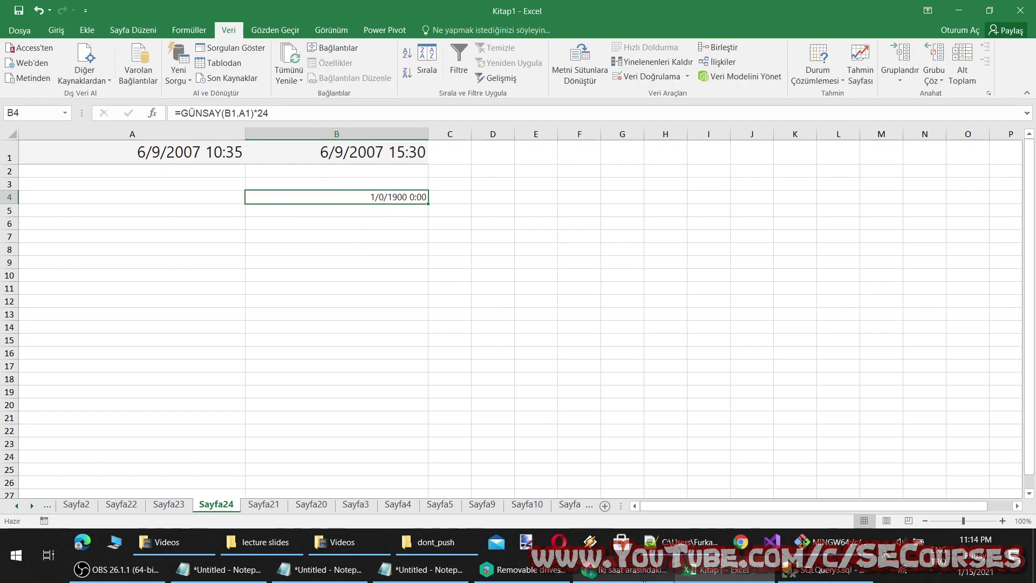
click(620, 568)
scroll(595, 338, down, 4)
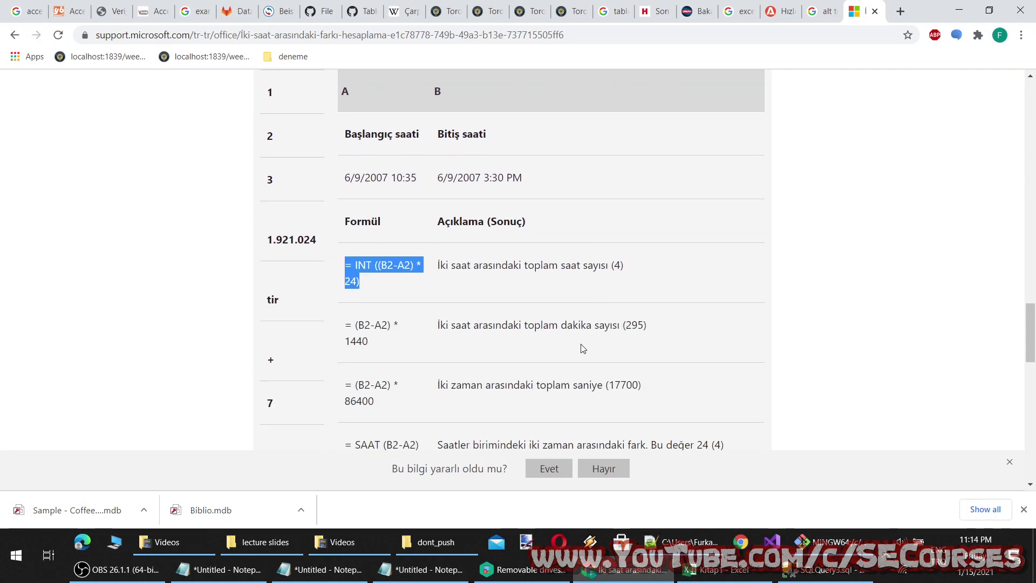
mouse_move(622, 569)
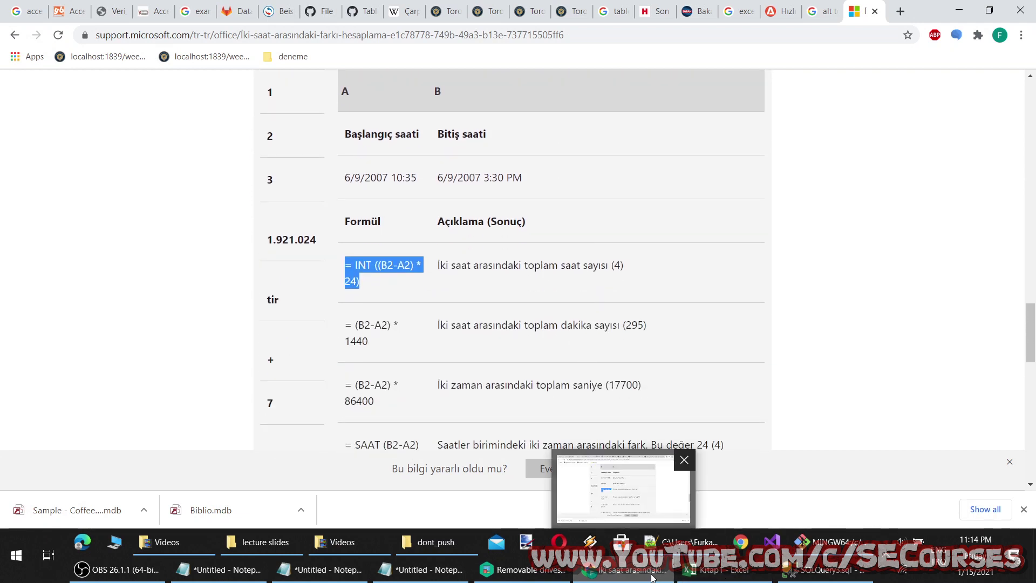
Step: Toggle the Chrome support article from the taskbar and leave Kitap1 in front
click(653, 577)
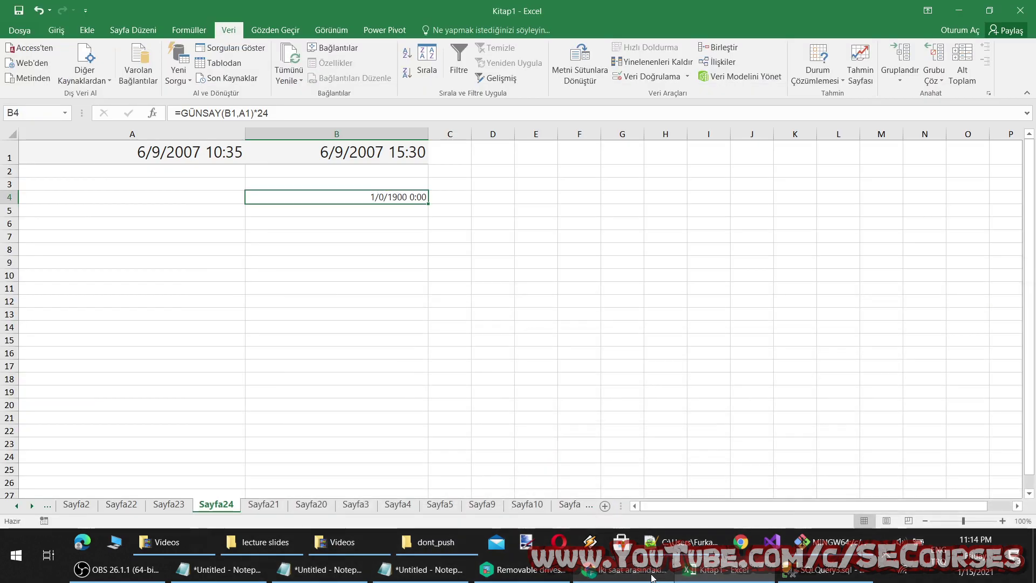
click(652, 577)
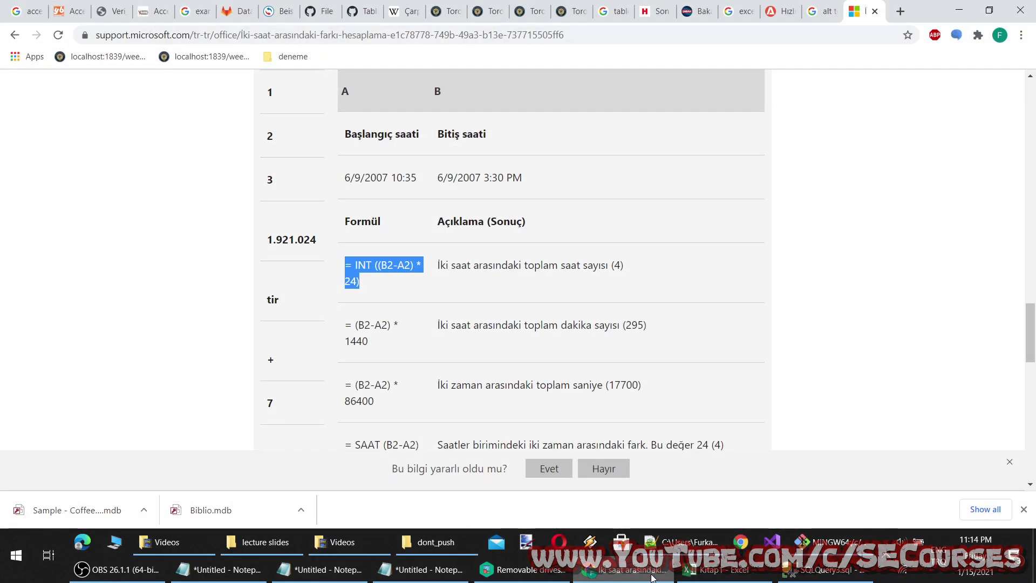
click(653, 577)
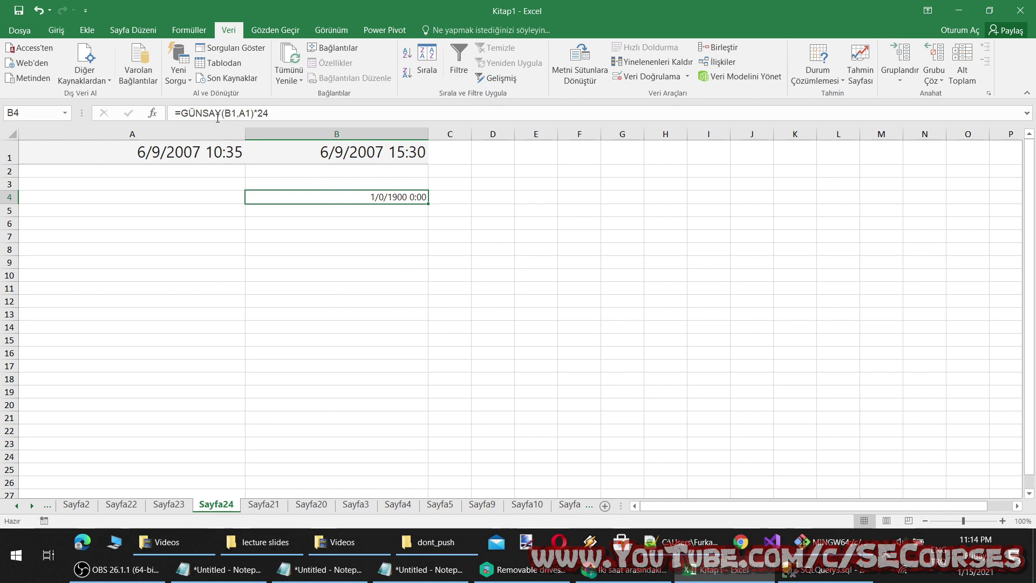
click(626, 570)
Step: Edit B4 to subtract A1 from B1 inside brackets and delete the GÜNSAY name
key(alt+Tab)
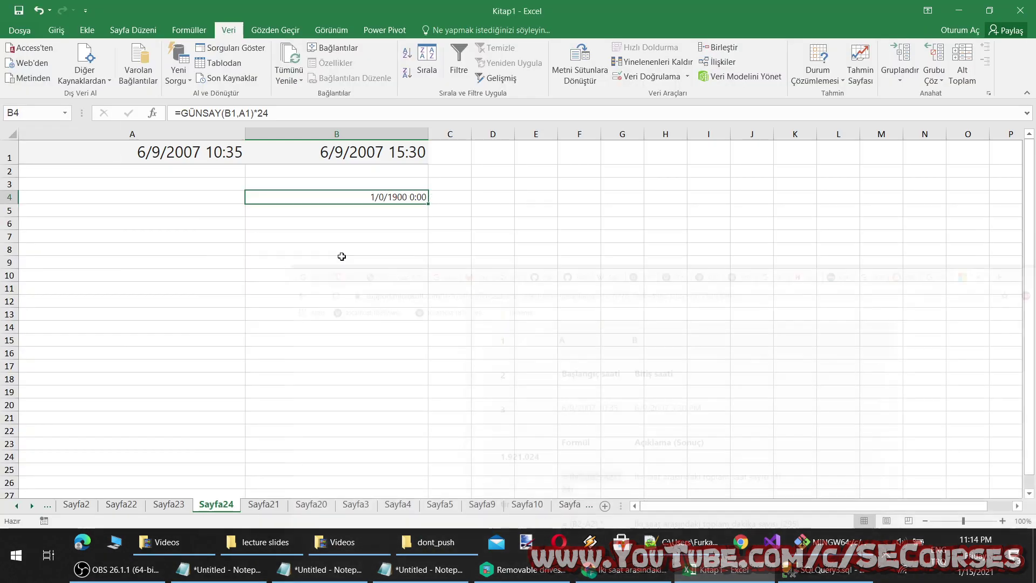
click(241, 114)
key(BackSpace)
text(-)
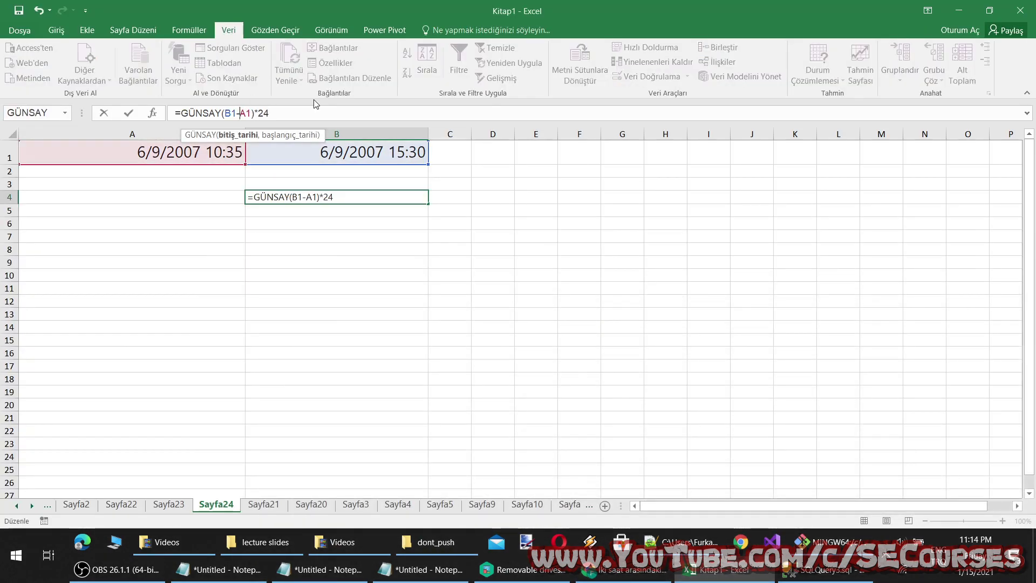
key(Left)
key(Left)
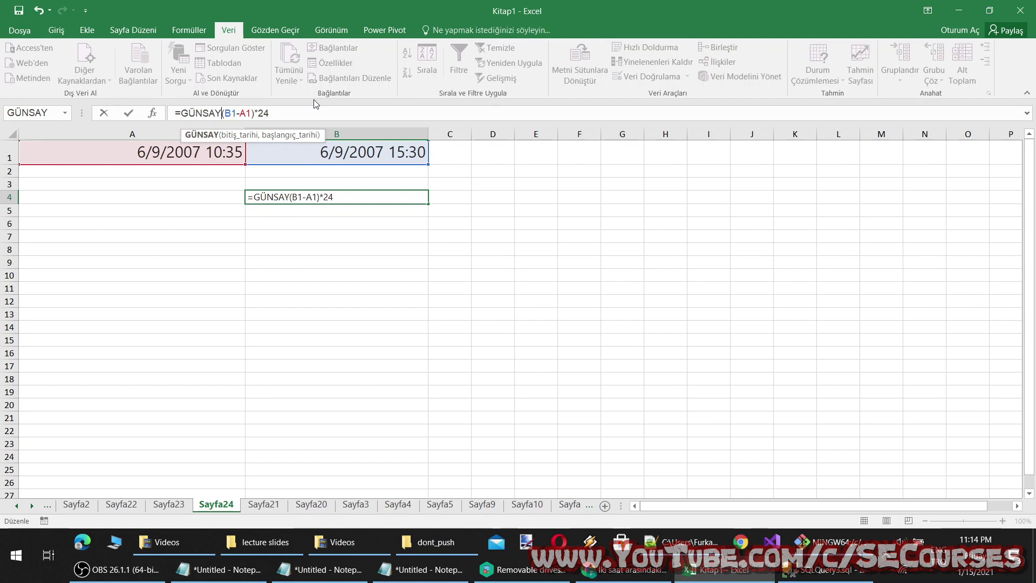
text(()
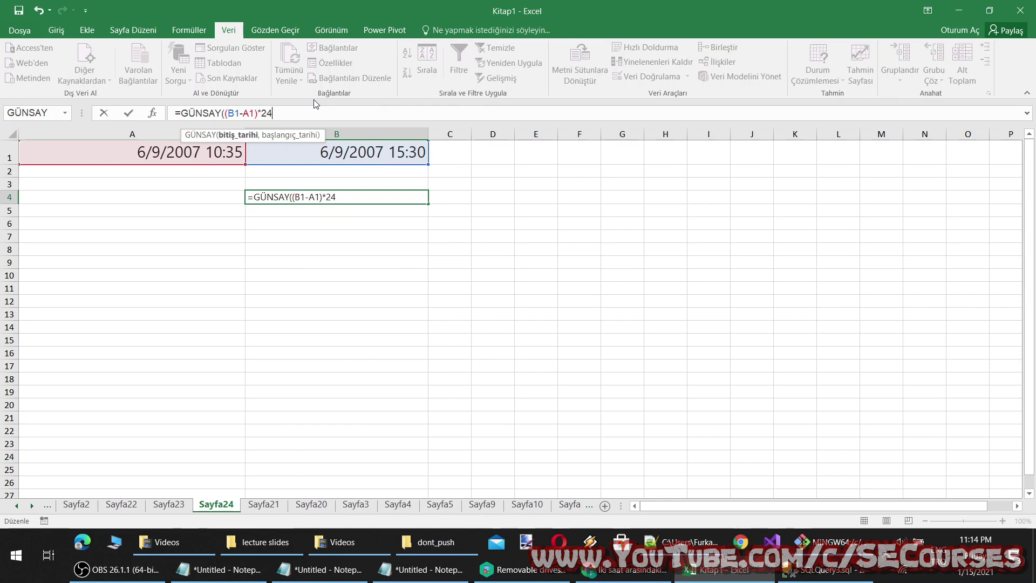
text())
key(Left)
key(Left)
key(Left)
key(Left)
key(Left)
key(BackSpace)
key(BackSpace)
key(BackSpace)
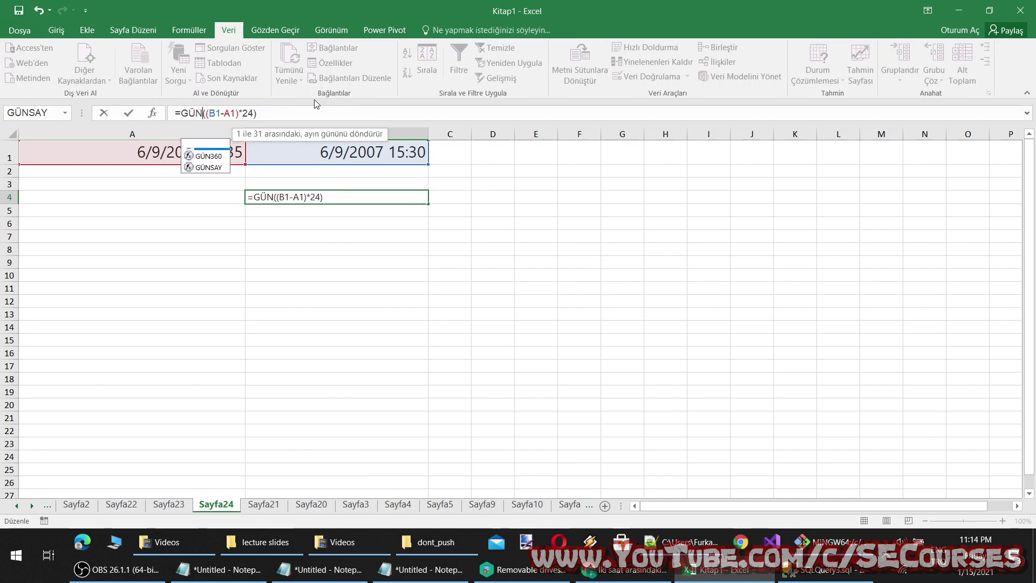
key(BackSpace)
key(BackSpace)
key(BackSpace)
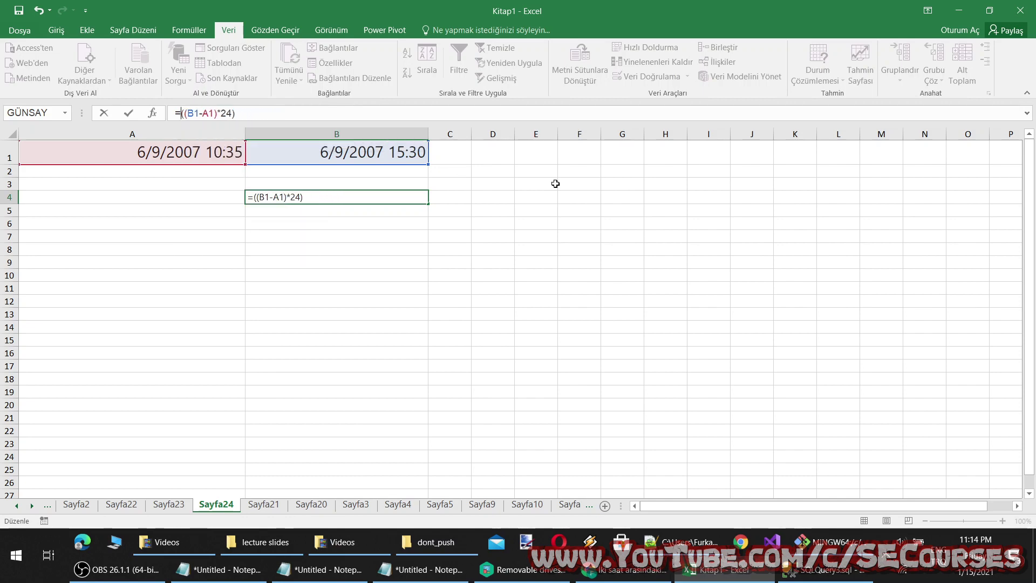
Step: Check the article's next example, then enter 'tam' into B4's formula
click(625, 569)
scroll(456, 221, up, 5)
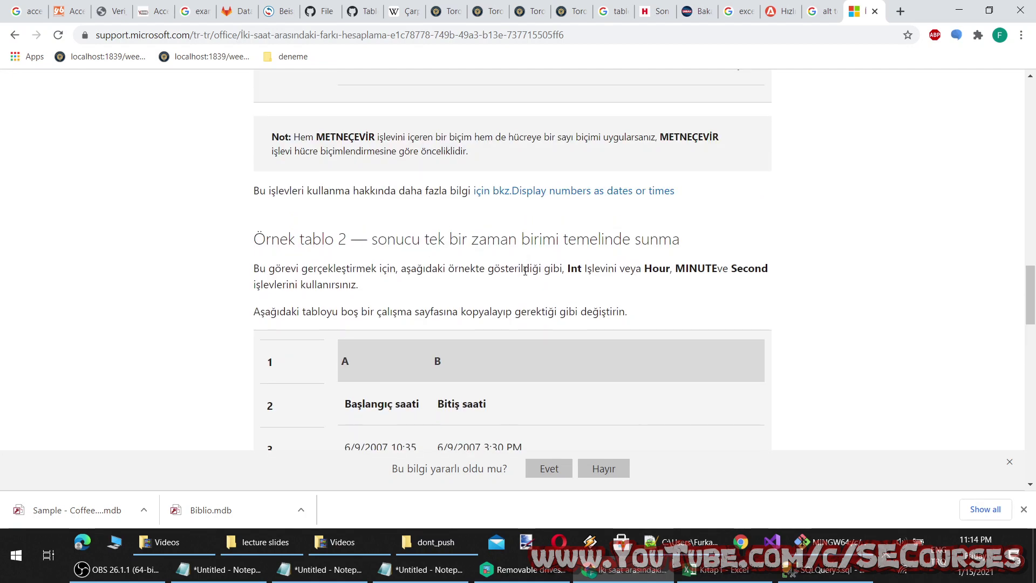
click(718, 569)
text(ta((B1-A1)*24)
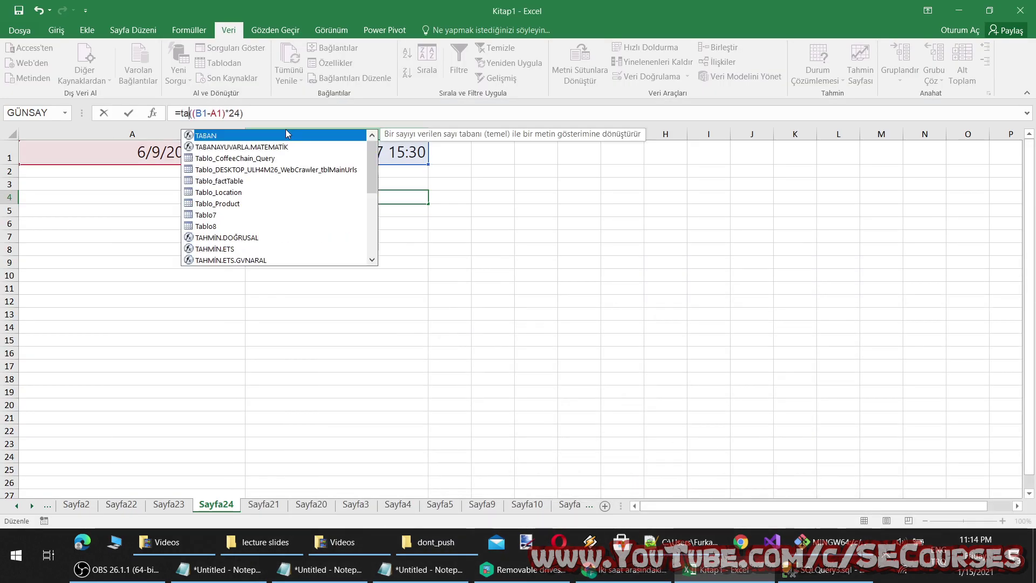
text(m)
key(Down)
key(Down)
key(Return)
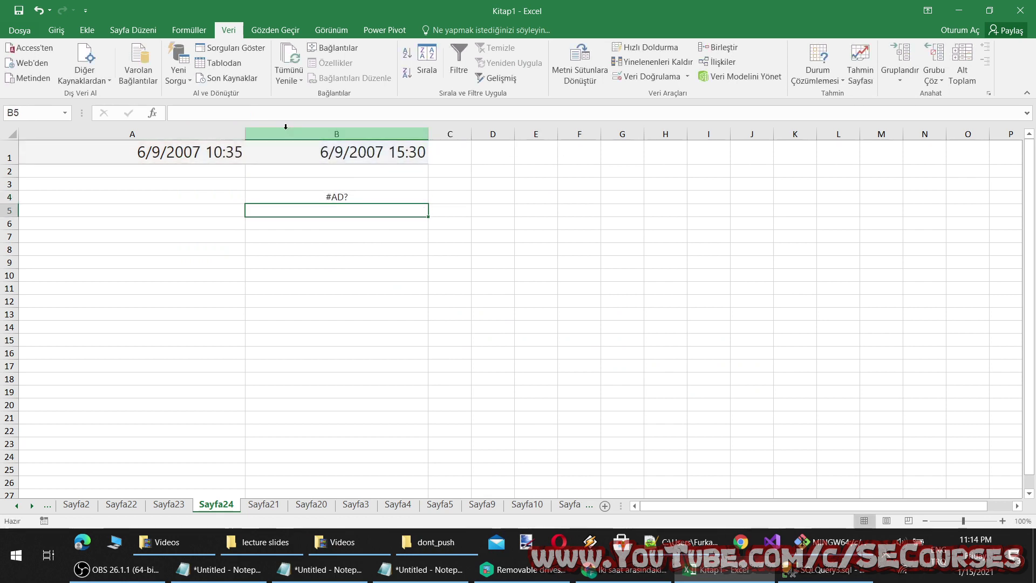
Step: Complete B4 as =TAMSAYI((B1-A1)*24) using the TAMSAYI autocomplete suggestion
click(330, 196)
click(201, 114)
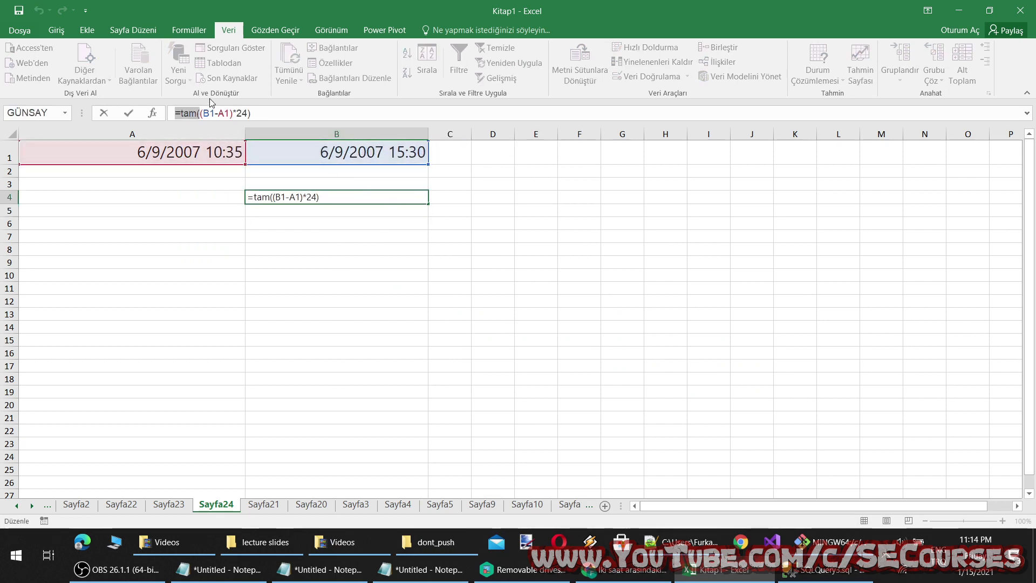
text(sa)
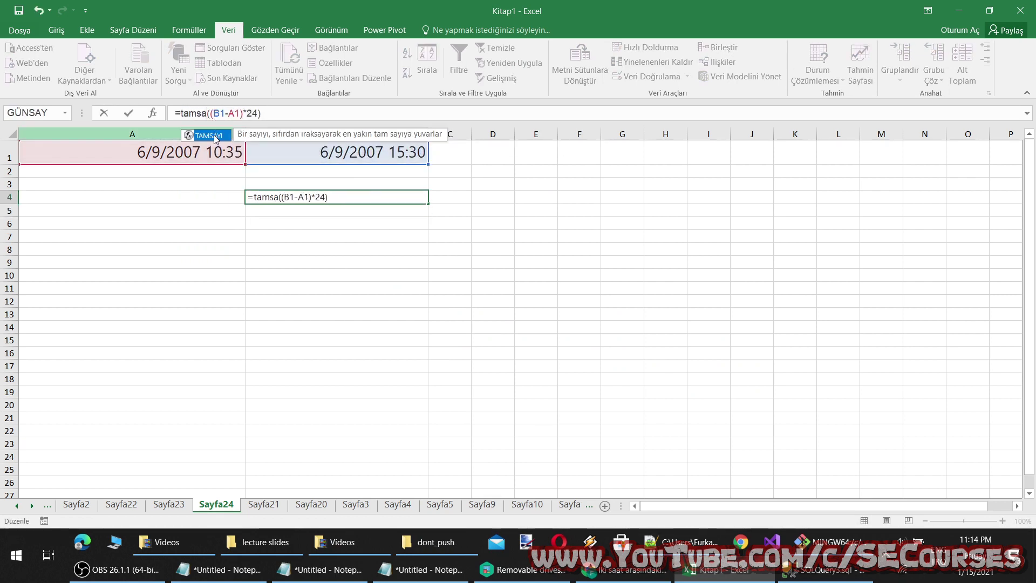
double_click(216, 140)
click(301, 114)
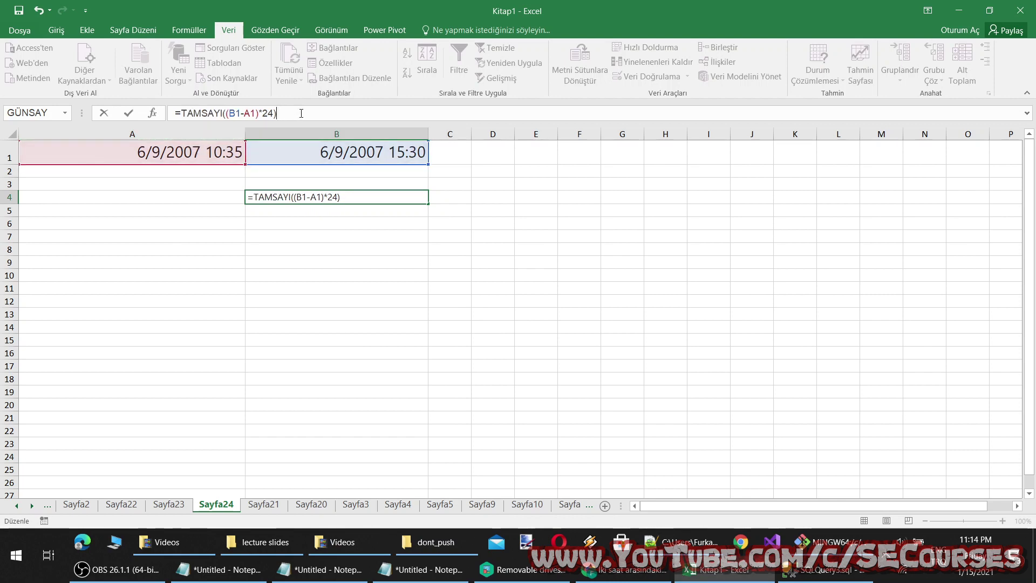
click(366, 267)
click(391, 199)
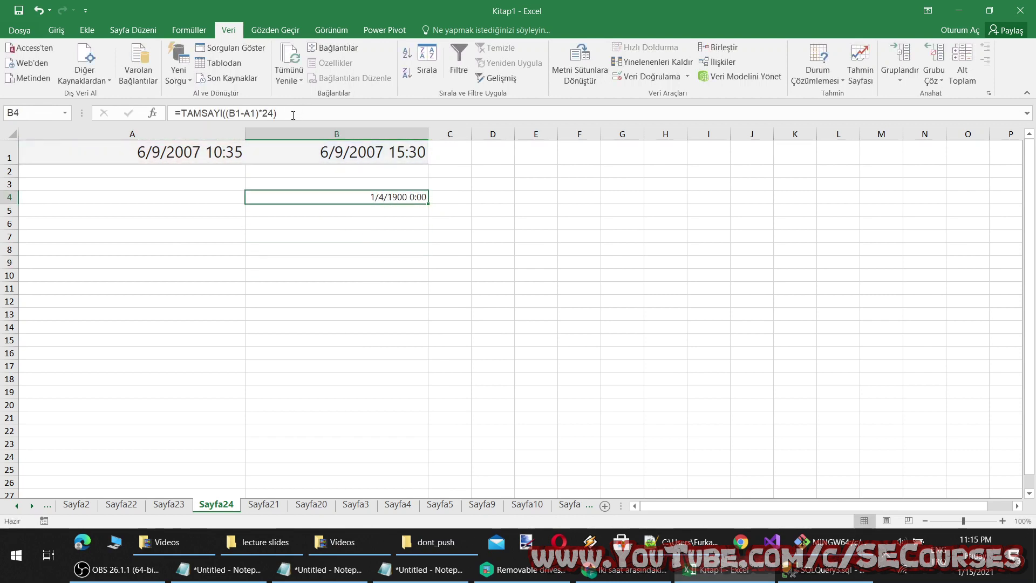
Step: Review B4's formula references against the times in A1 and B1
click(293, 113)
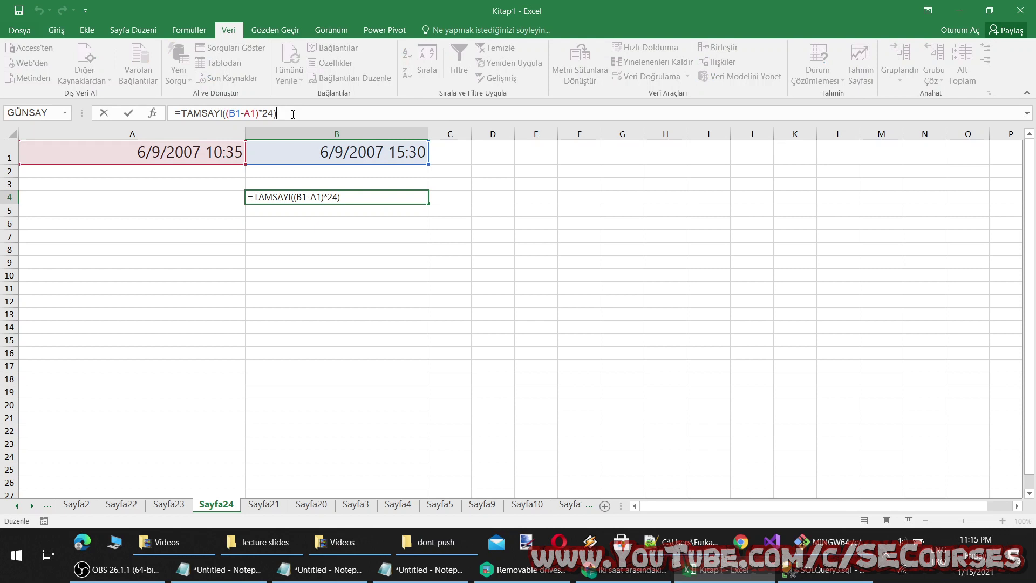
click(332, 223)
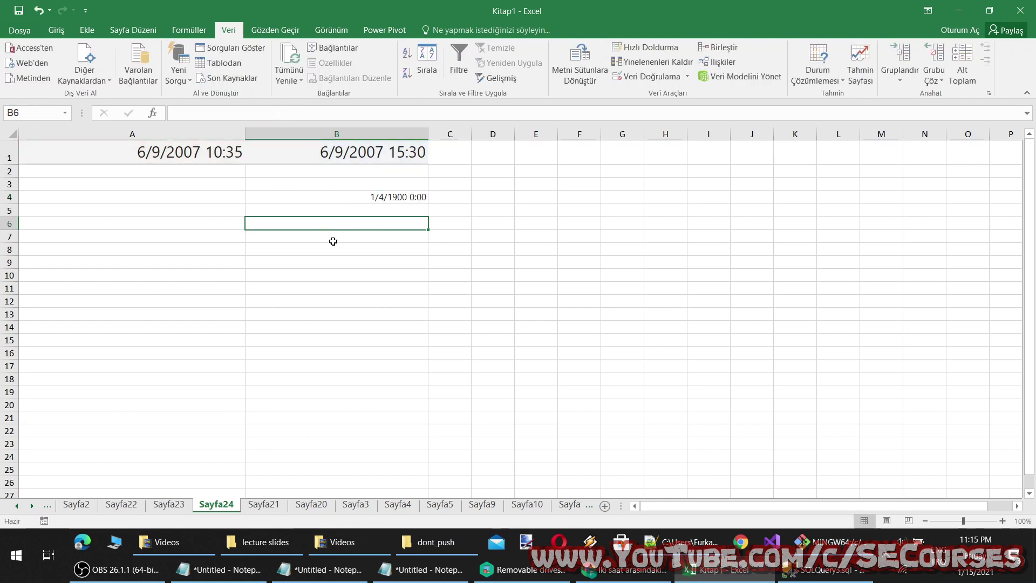
click(382, 198)
click(364, 161)
click(215, 162)
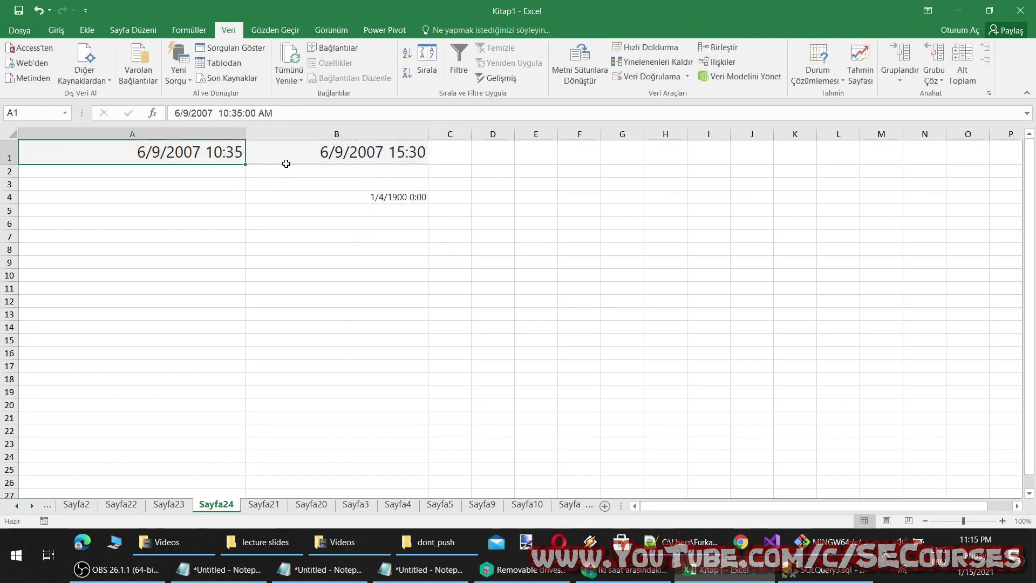
click(298, 161)
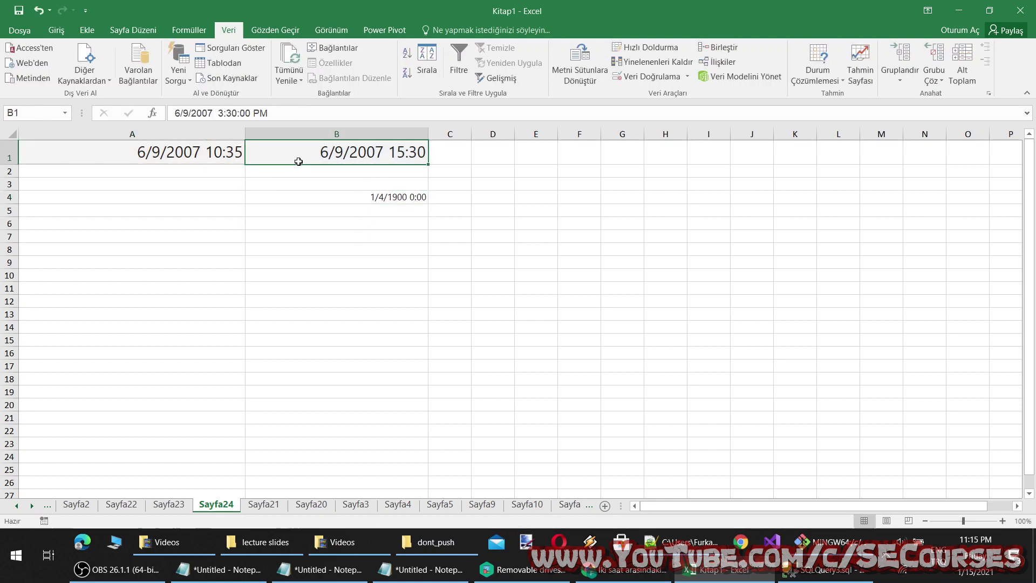
click(57, 30)
Step: Apply the Uzun Tarih long date format to B1 and then A1
click(164, 160)
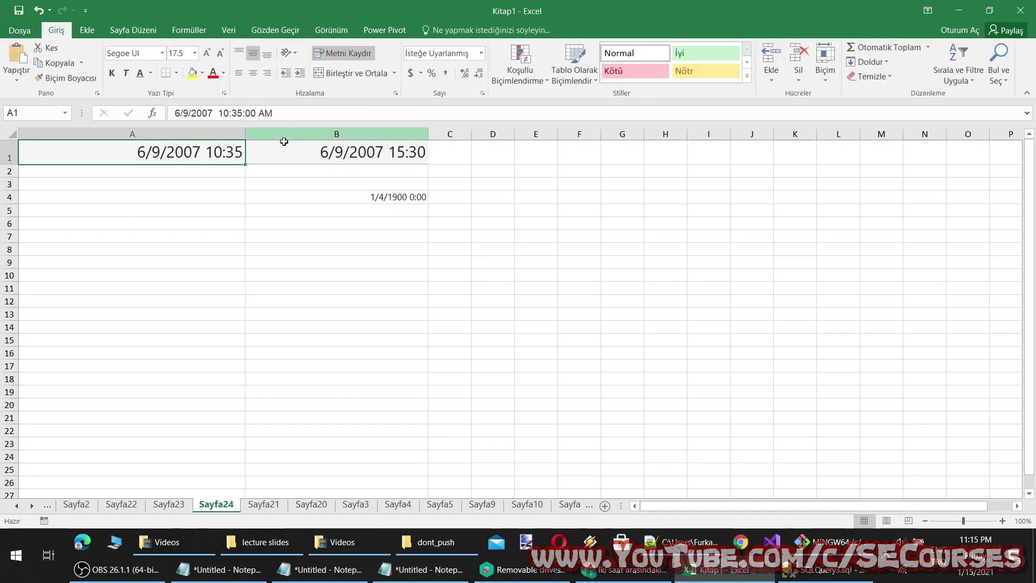
click(284, 144)
click(481, 53)
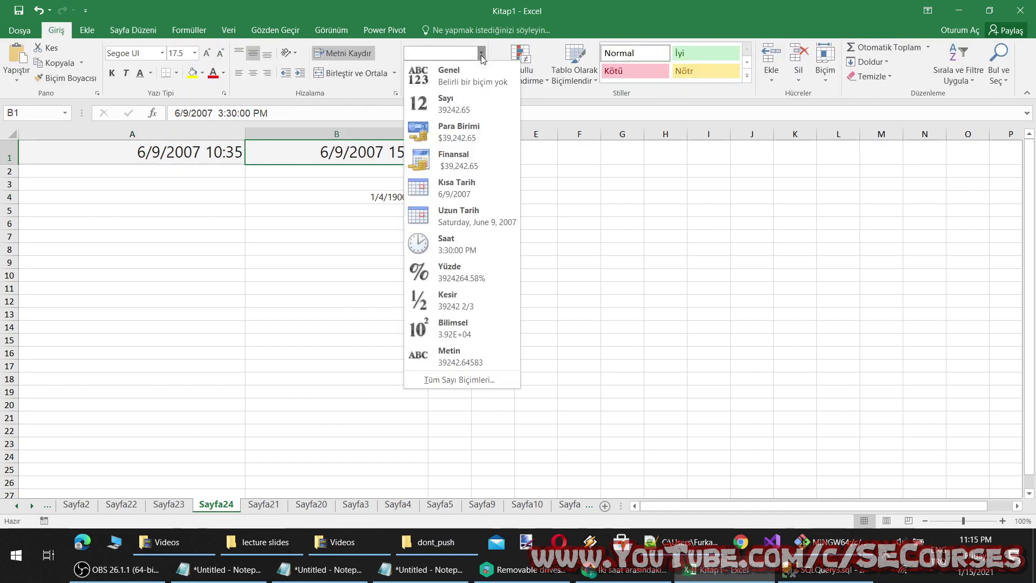
click(466, 216)
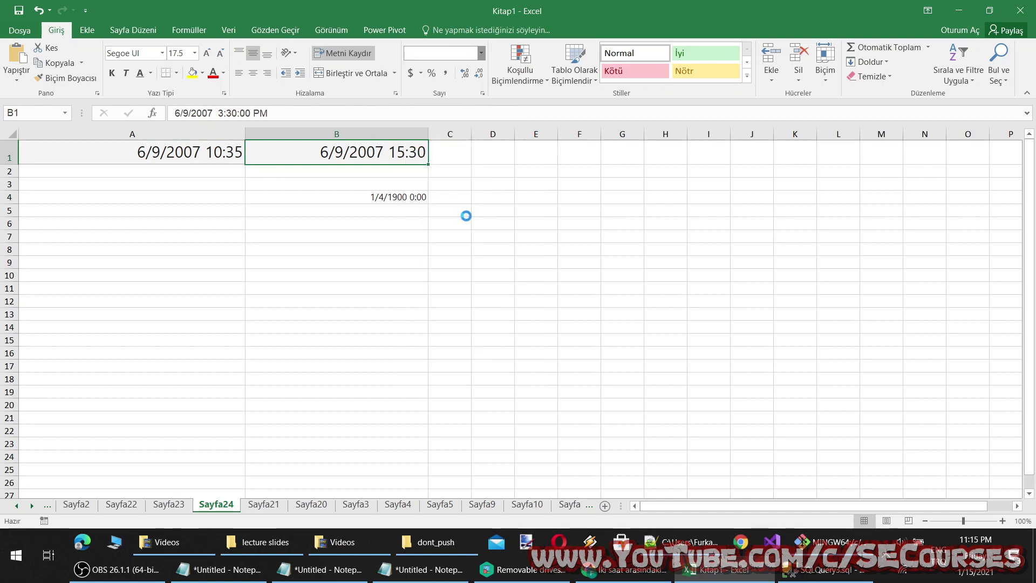
click(162, 154)
click(480, 53)
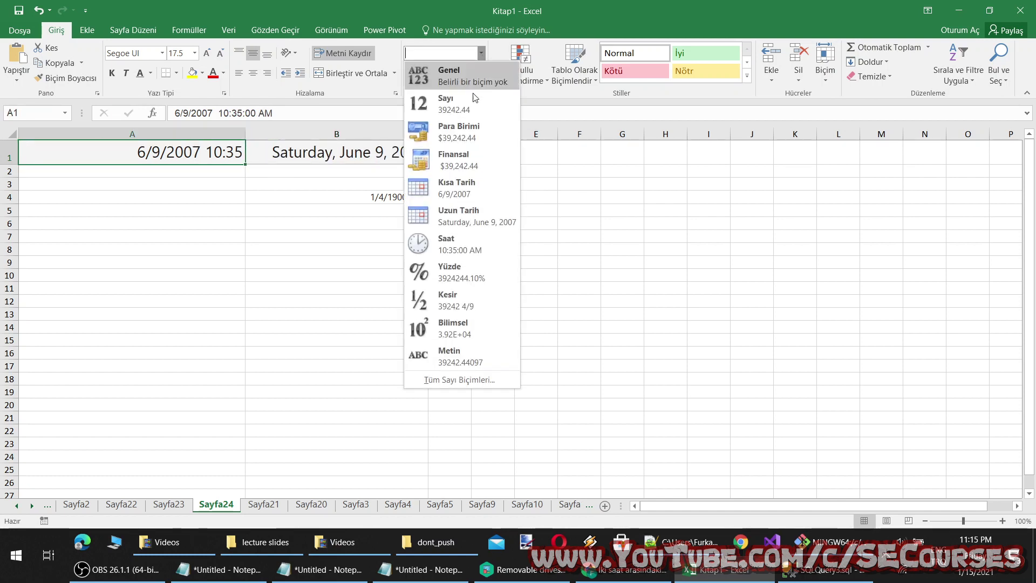
click(459, 216)
Step: Start retyping B4's formula, cancel with Esc to keep it, and select C4
click(368, 200)
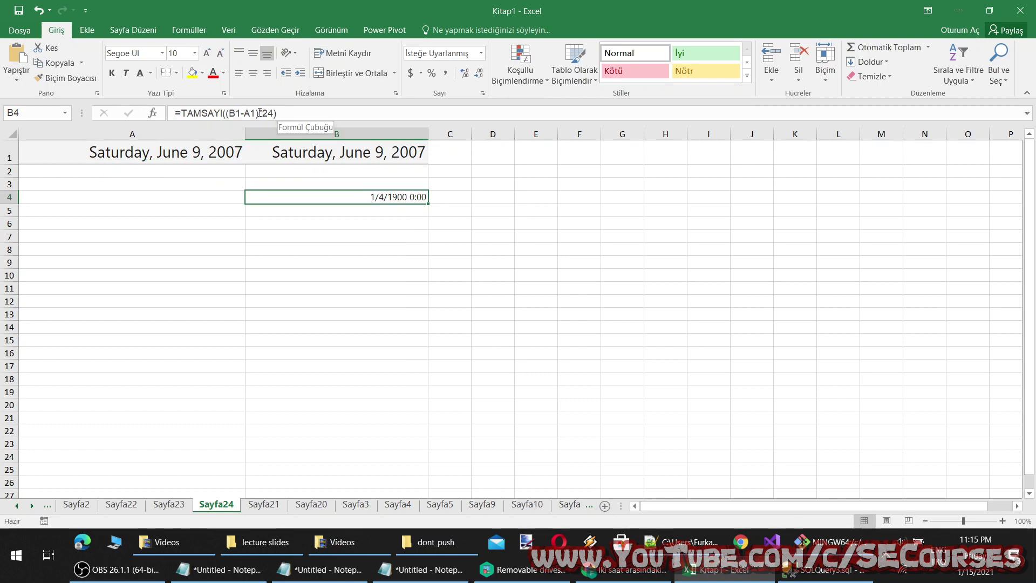
drag(259, 112, 31, 110)
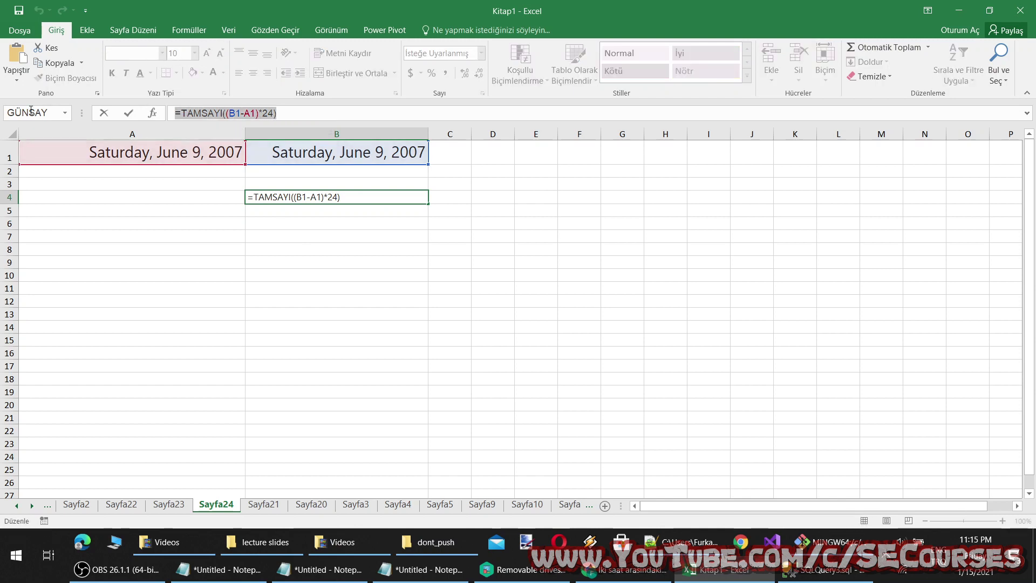
text(=)
click(434, 197)
key(Escape)
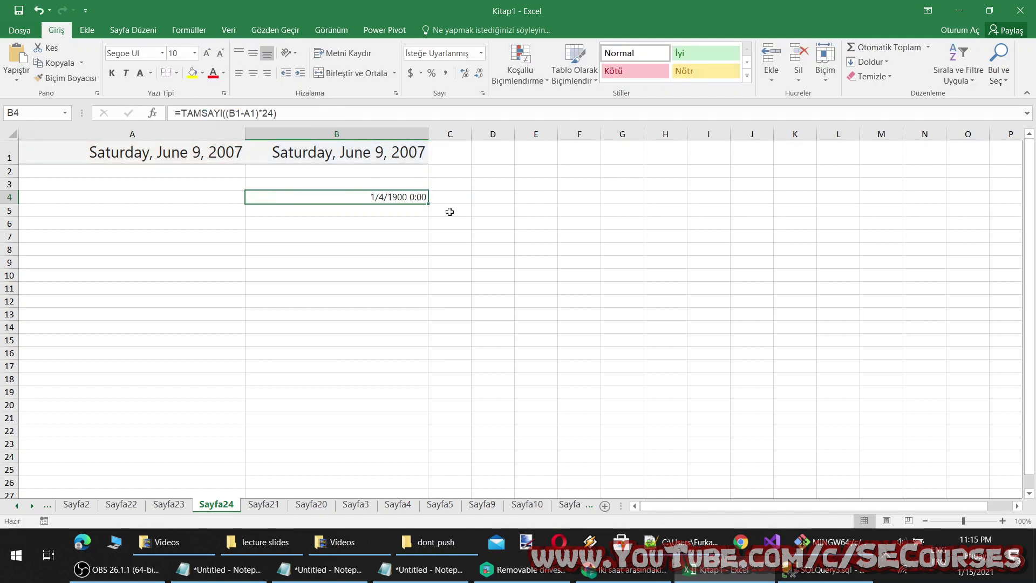
click(449, 198)
Step: Enter =B1-A1 in C4, widen column C to show 0.204861111, then return to B4
text(=)
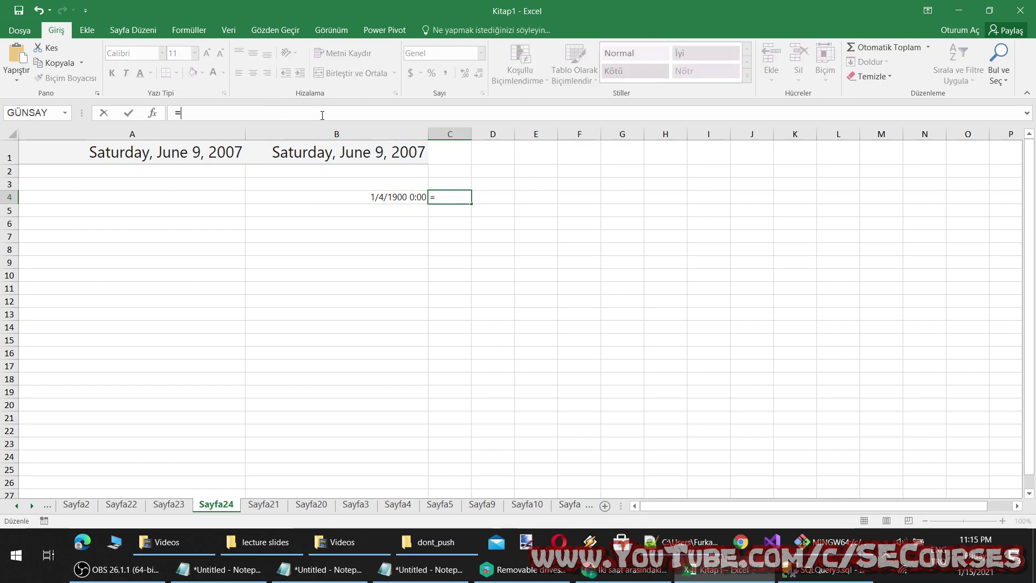
text(b1-)
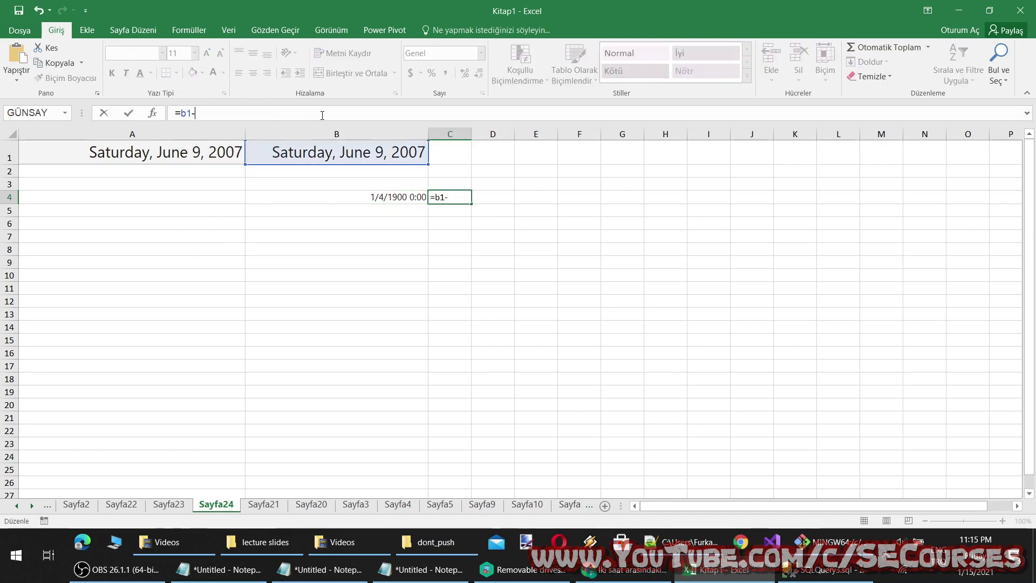
text(a1)
key(Return)
click(441, 197)
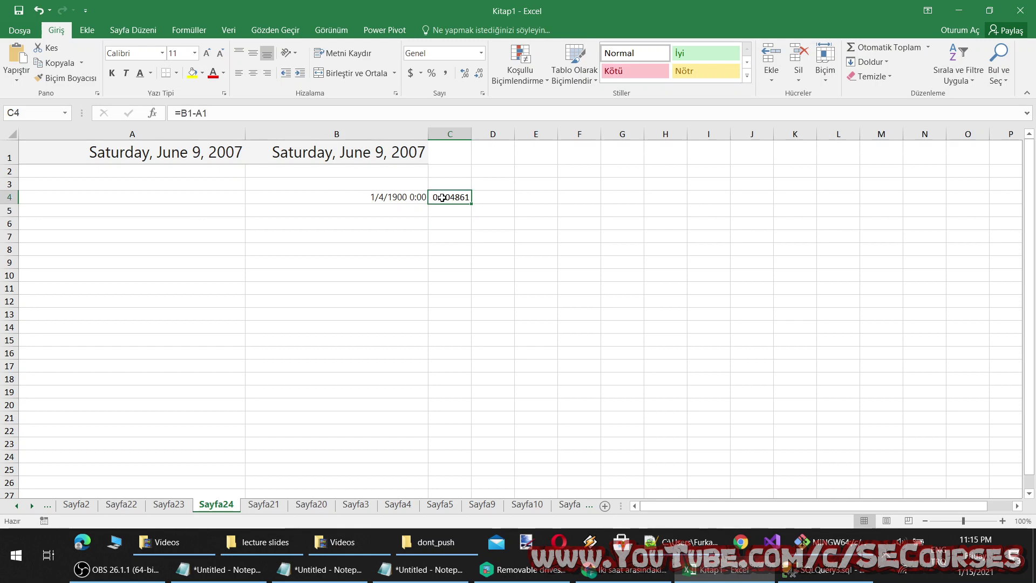
drag(478, 124, 539, 225)
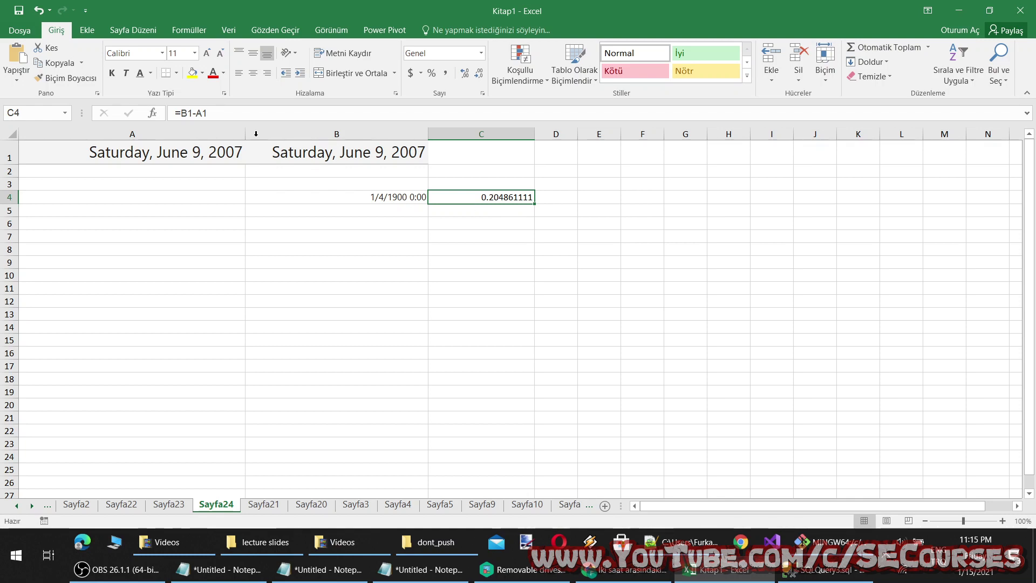
click(232, 112)
click(412, 313)
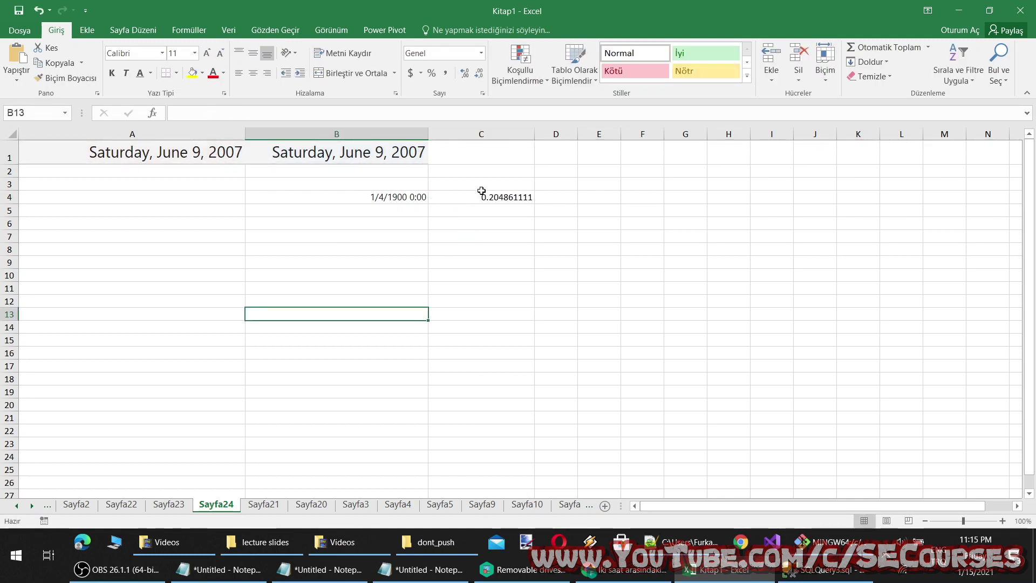
click(481, 192)
key(Left)
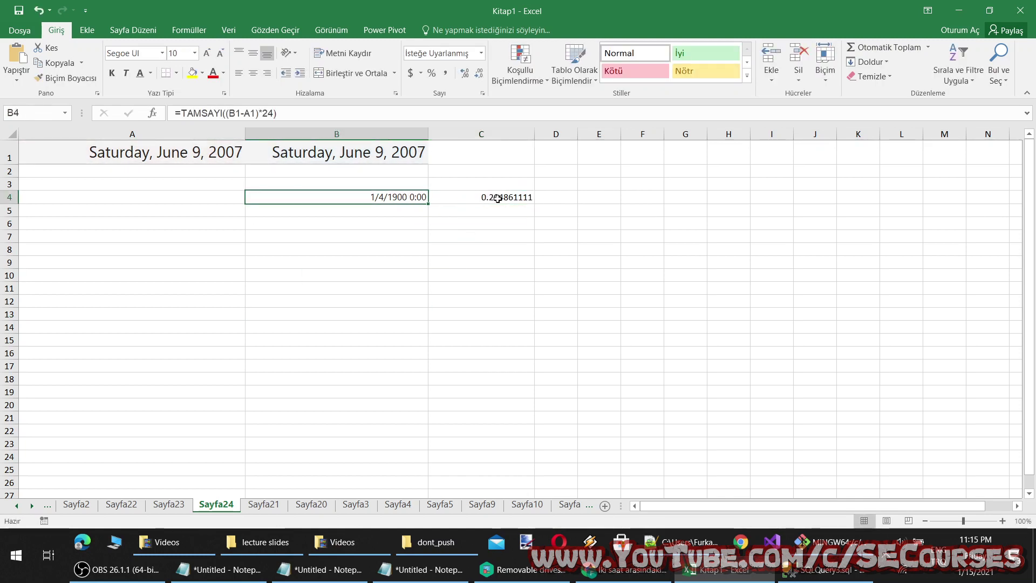
Step: Retype the function name in B4 as TAMSAYI from autocomplete and commit the formula
click(211, 113)
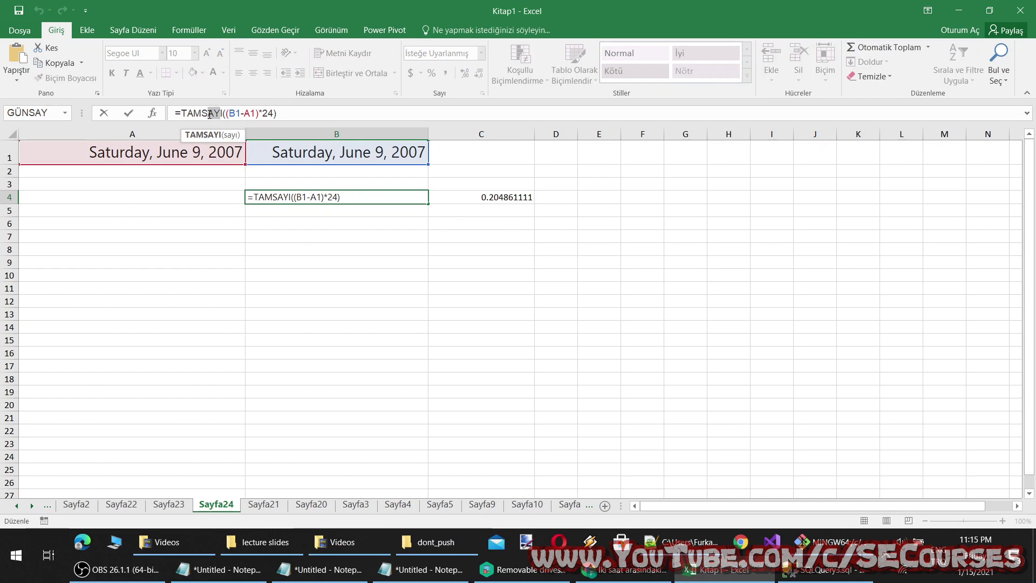
drag(209, 114, 202, 115)
key(BackSpace)
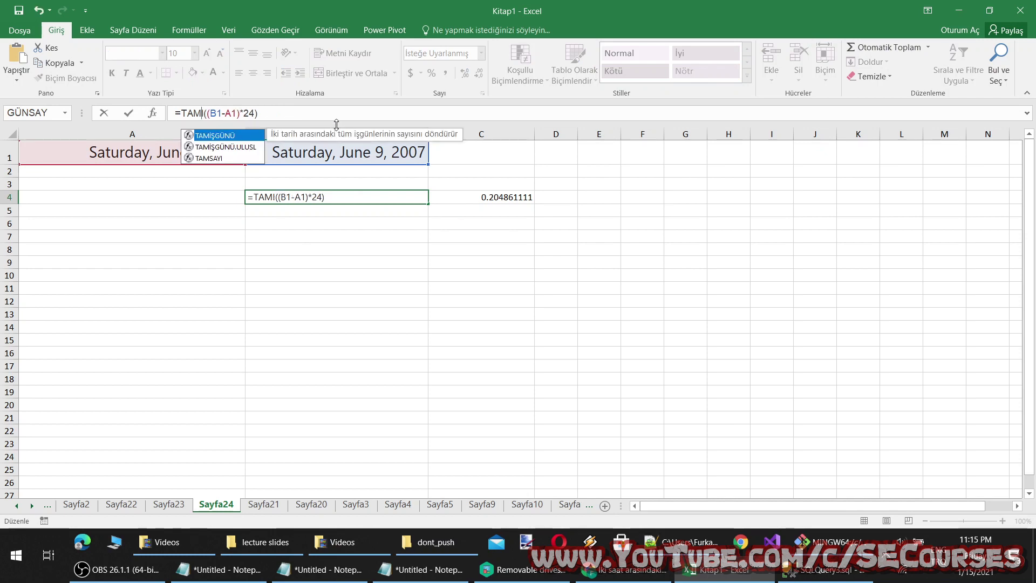
key(BackSpace)
key(BackSpace)
key(BackSpace)
key(BackSpace)
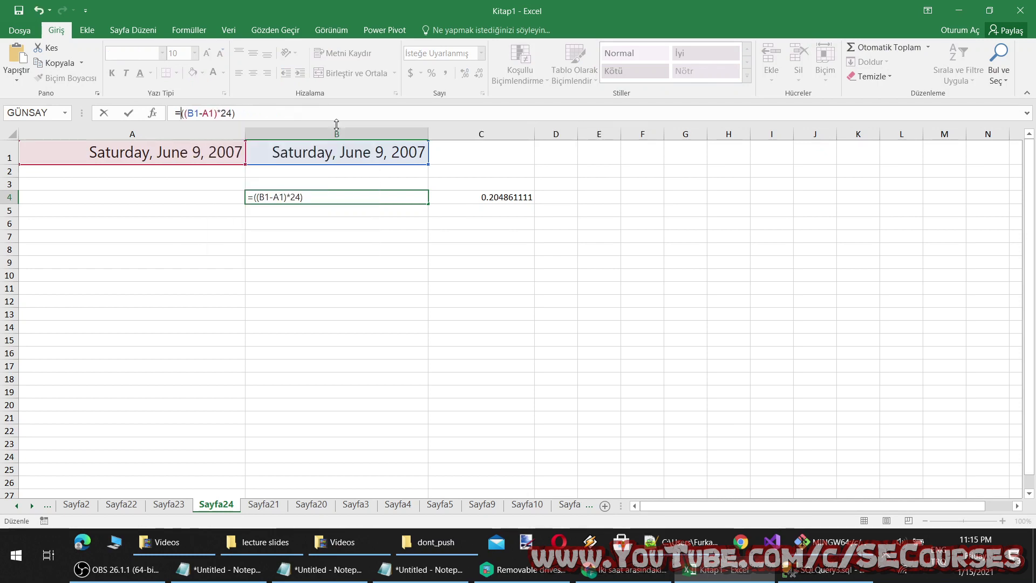
text(sa)
key(BackSpace)
key(BackSpace)
text(s)
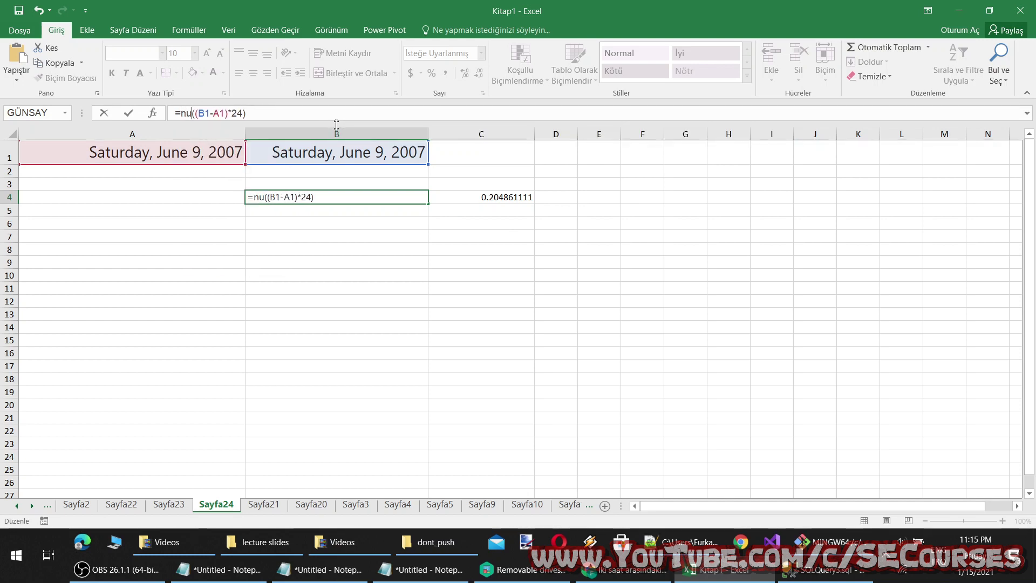
text(ay)
key(BackSpace)
key(BackSpace)
key(BackSpace)
text(ta)
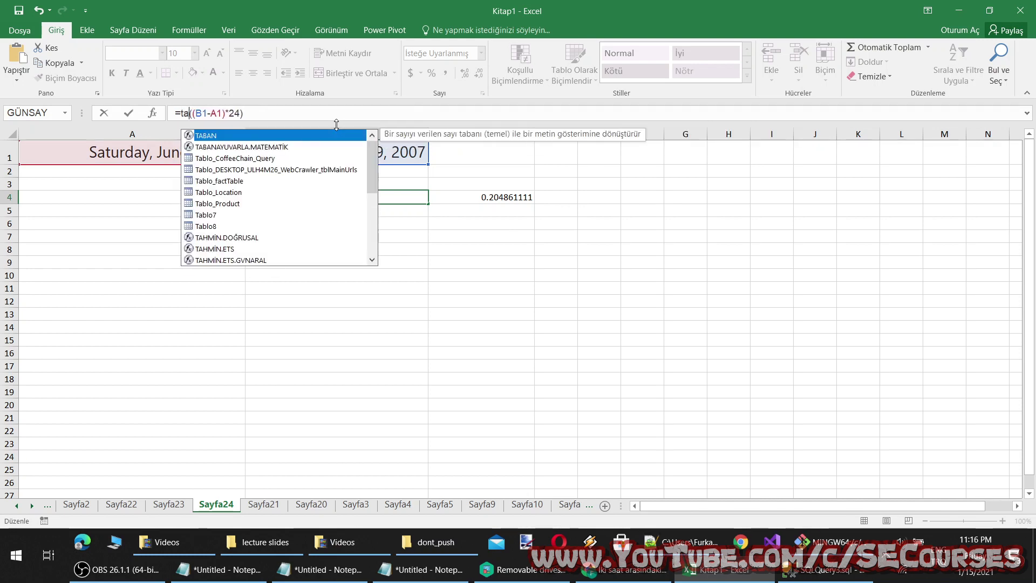
text(m)
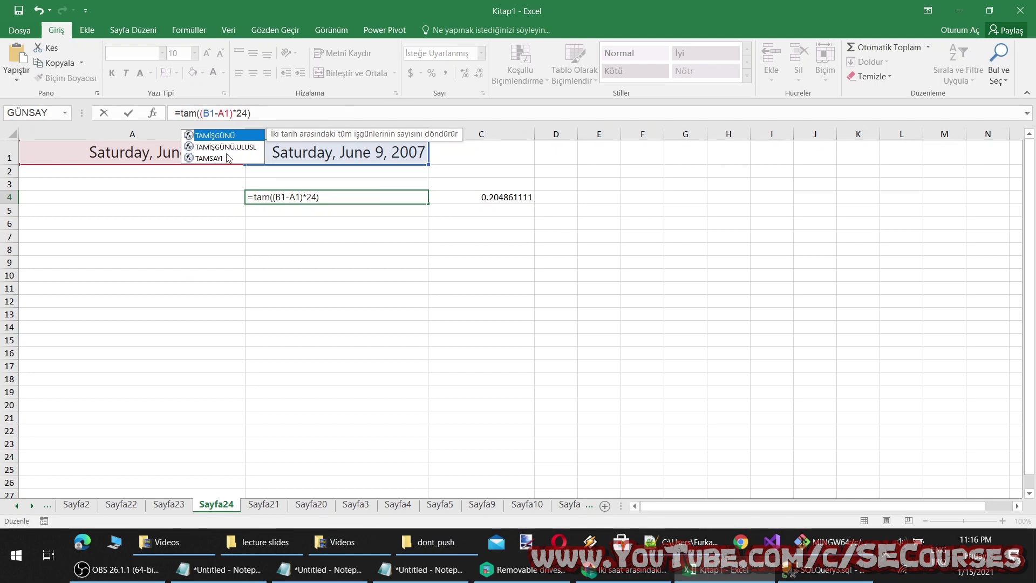
click(220, 159)
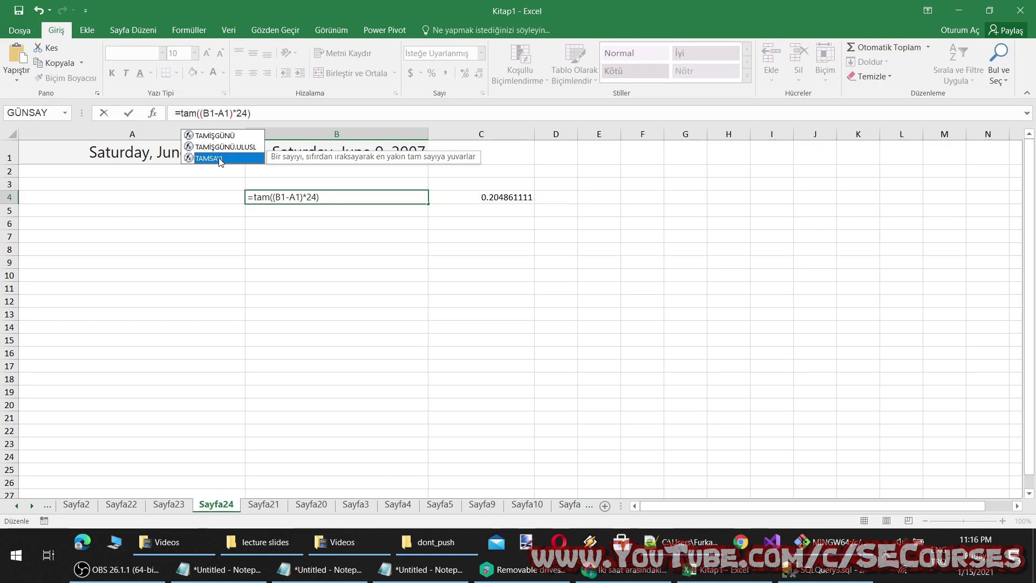
double_click(220, 158)
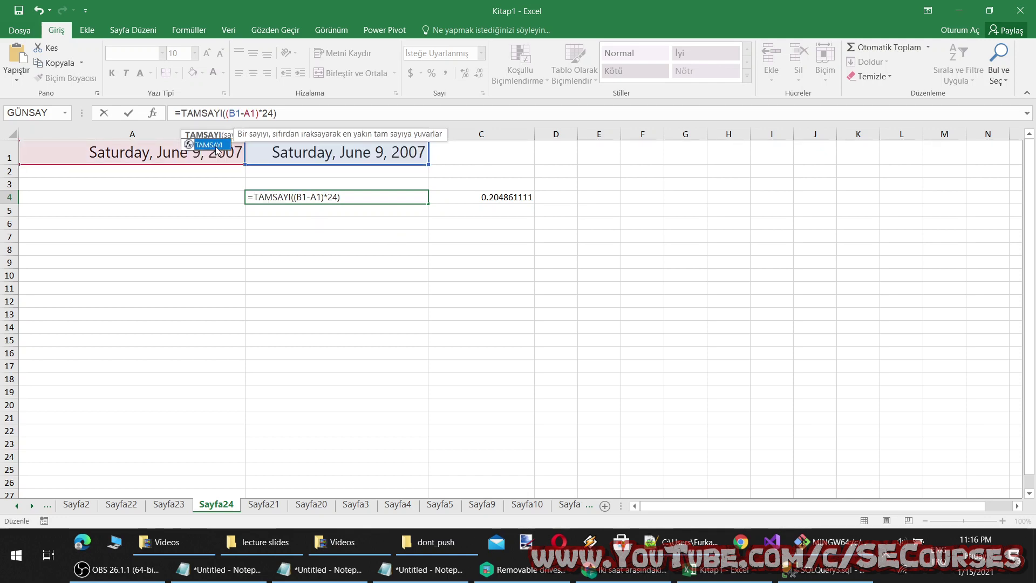
click(358, 236)
Step: Set B4's number format to Genel so it shows 4
click(360, 199)
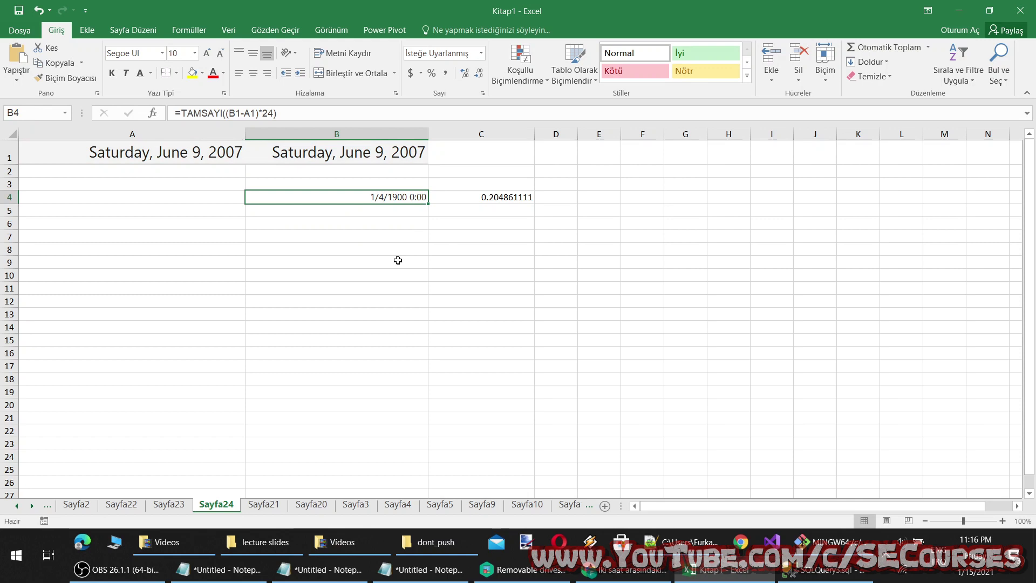
click(481, 53)
click(453, 73)
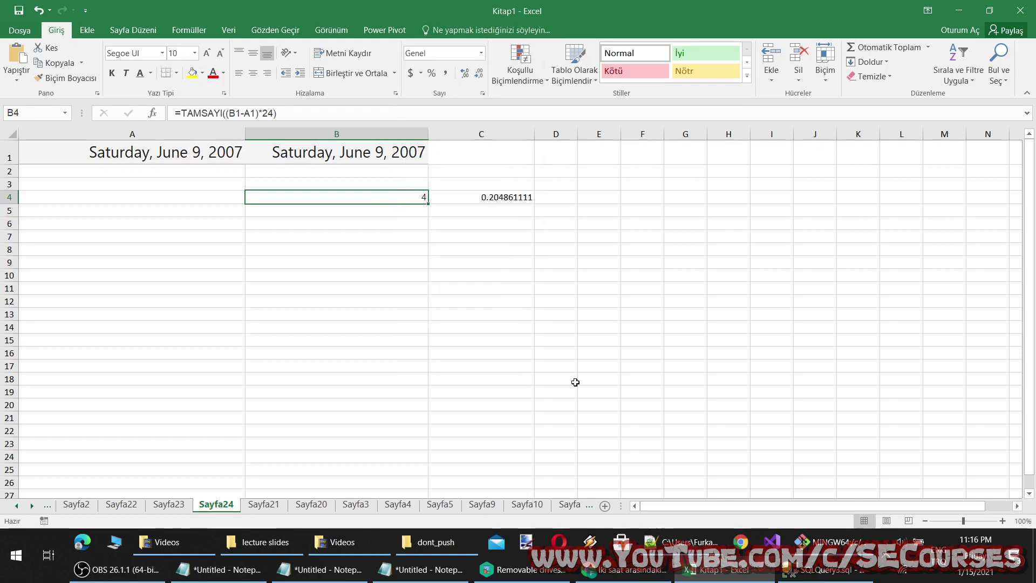
click(626, 569)
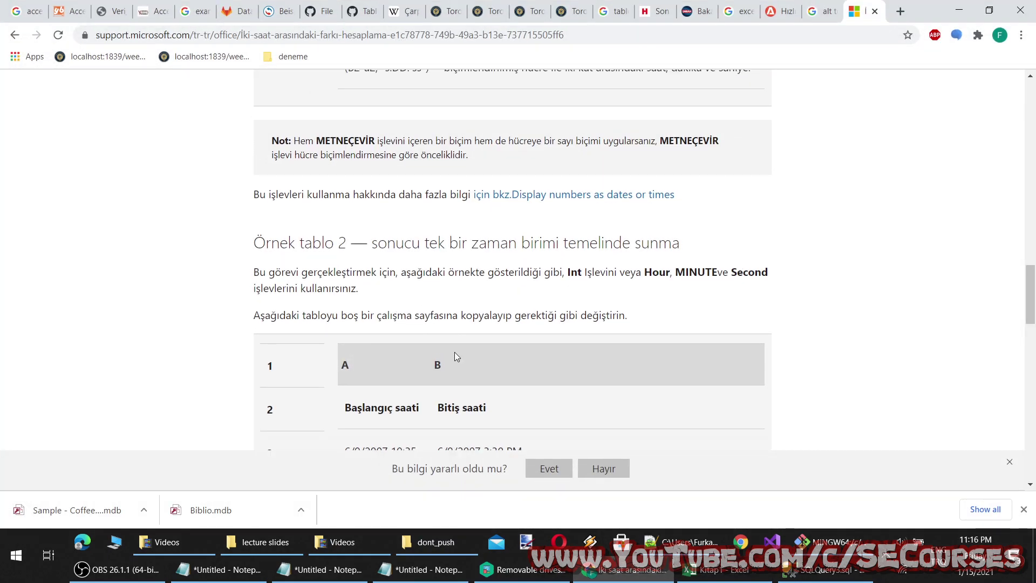
scroll(455, 353, up, 10)
scroll(455, 359, up, 10)
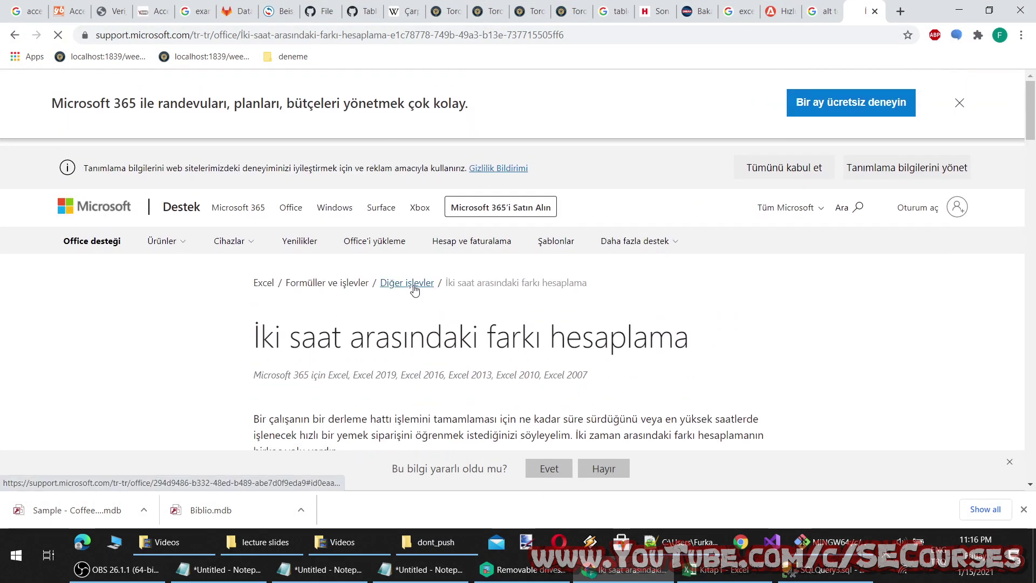
click(409, 290)
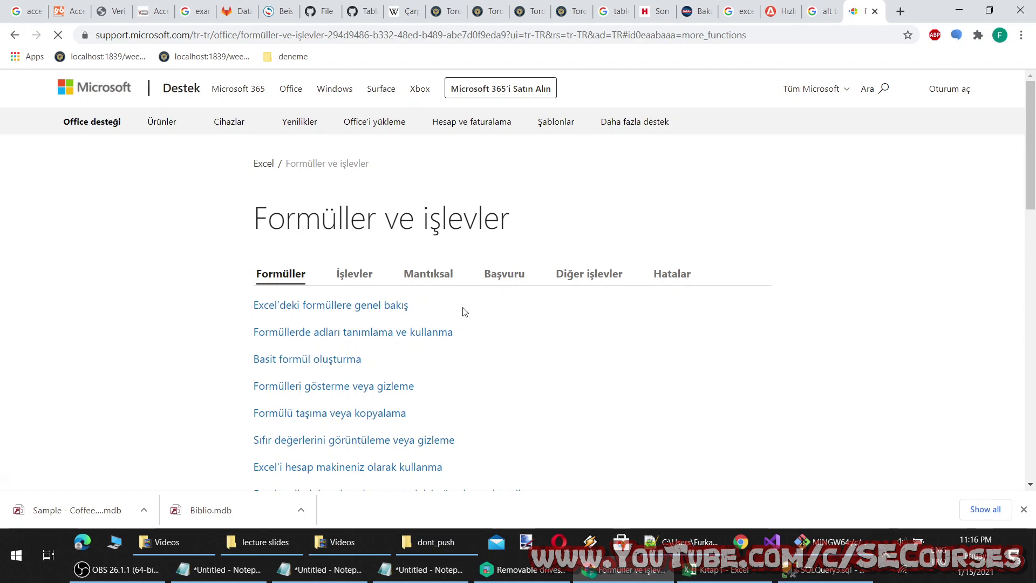
scroll(702, 308, down, 3)
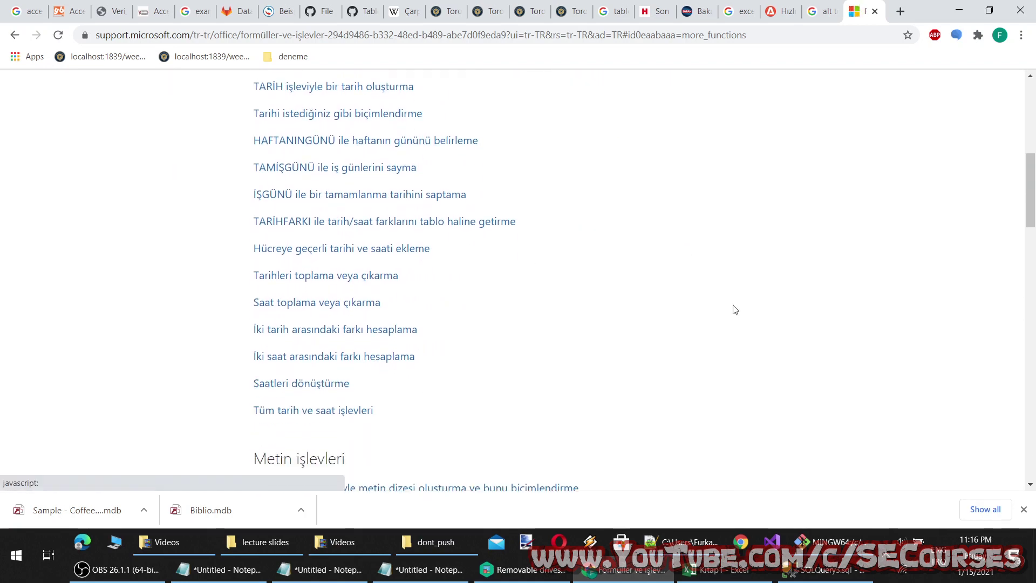
scroll(715, 280, down, 5)
scroll(736, 303, down, 3)
scroll(736, 305, up, 3)
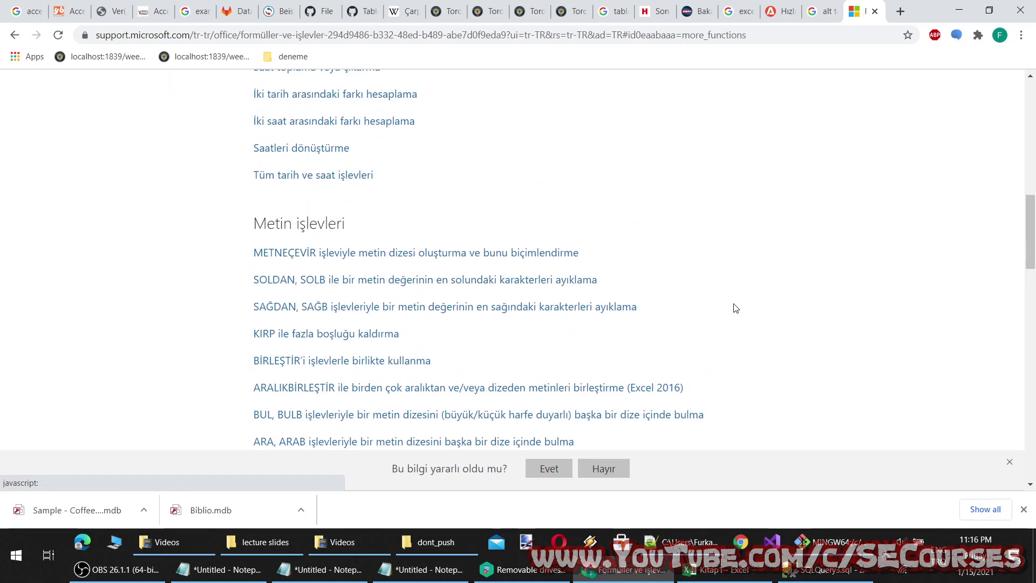
scroll(736, 318, down, 10)
scroll(733, 321, up, 5)
scroll(647, 291, up, 5)
scroll(671, 259, up, 5)
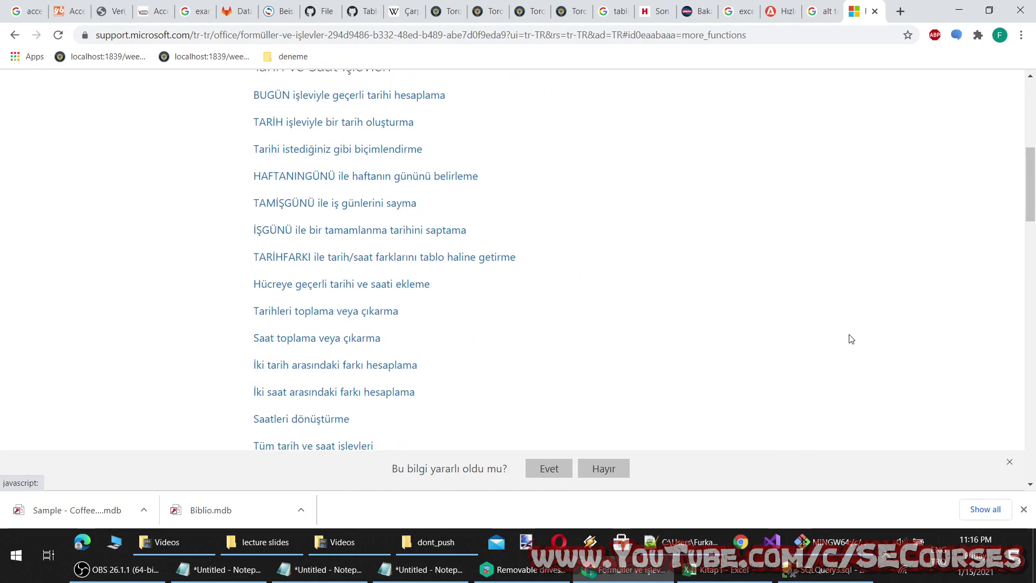
scroll(849, 338, up, 5)
scroll(820, 297, down, 5)
scroll(674, 313, up, 5)
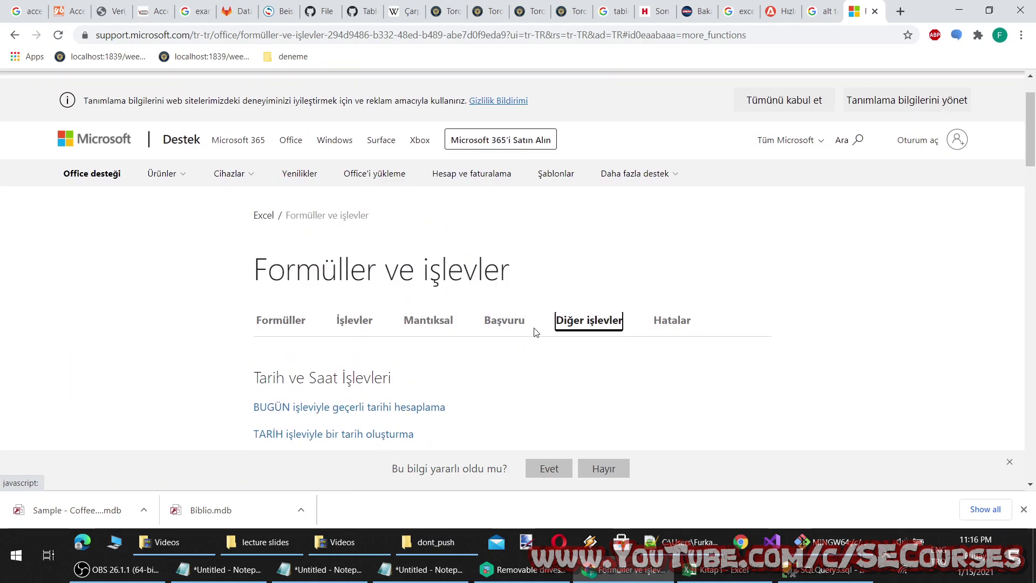
click(499, 321)
click(429, 322)
scroll(423, 270, down, 3)
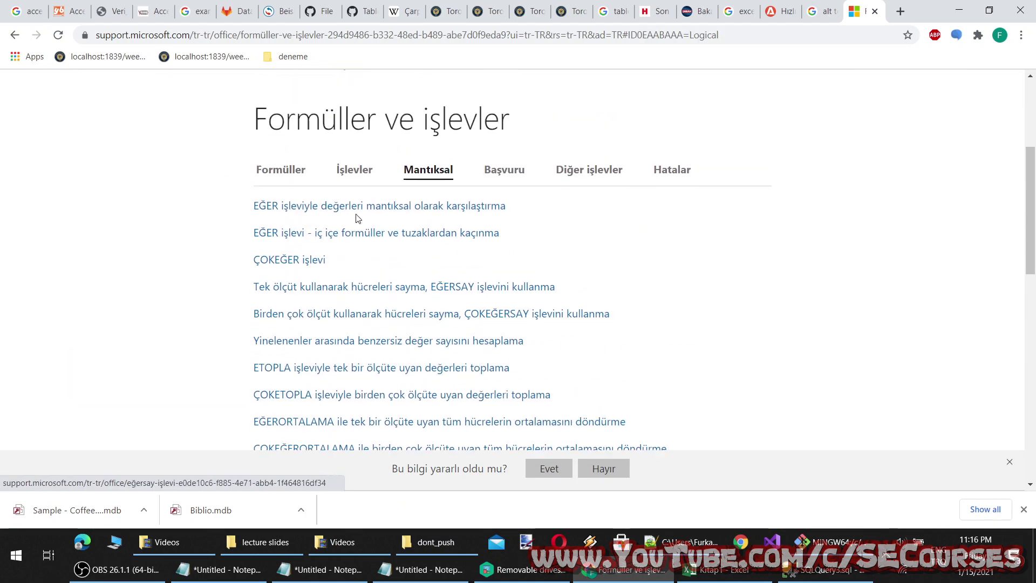
scroll(366, 243, up, 2)
click(354, 252)
click(296, 255)
scroll(483, 340, down, 5)
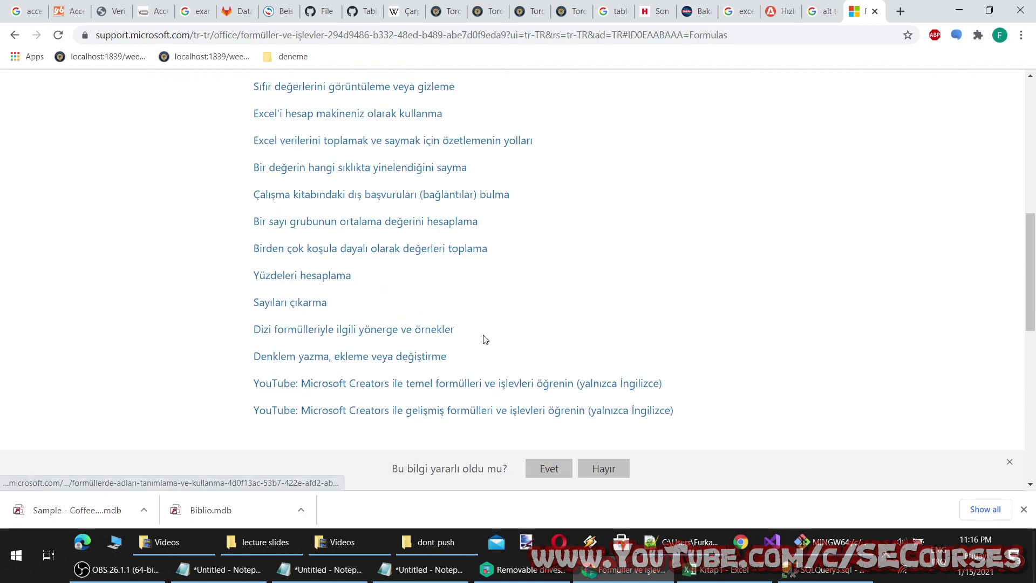
scroll(582, 330, down, 5)
scroll(581, 330, up, 10)
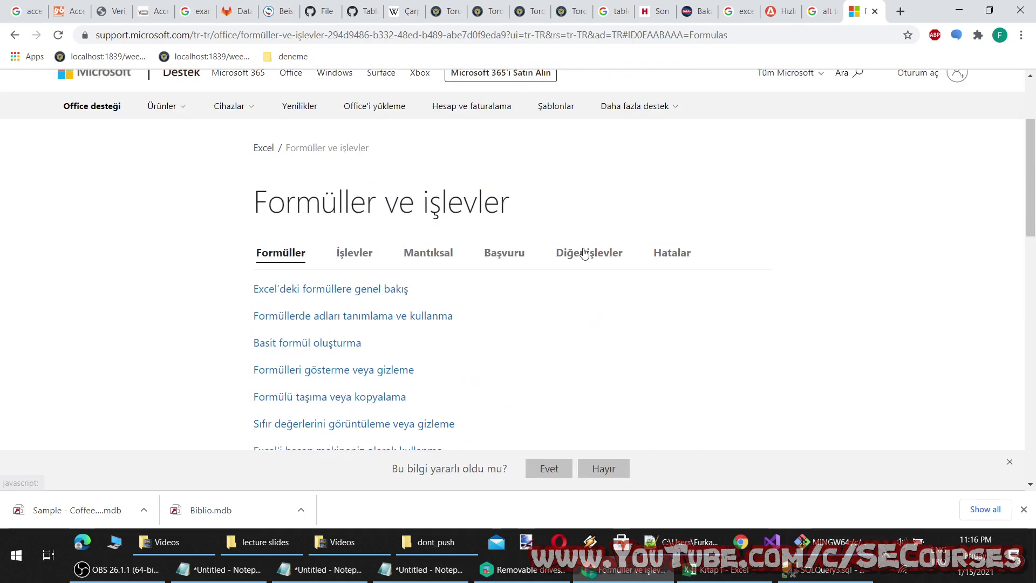
click(567, 254)
click(512, 258)
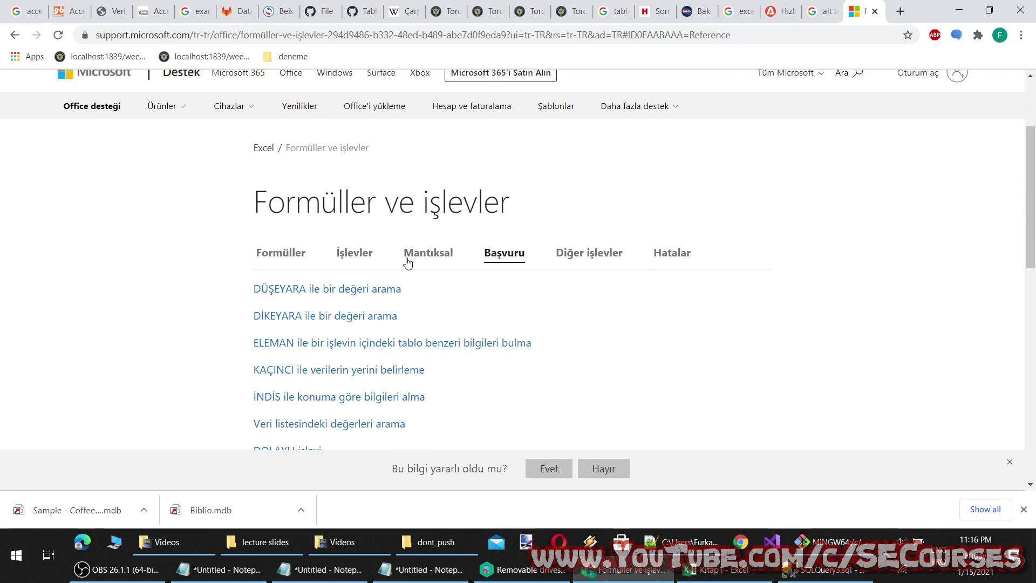
click(408, 261)
click(376, 257)
scroll(617, 312, down, 10)
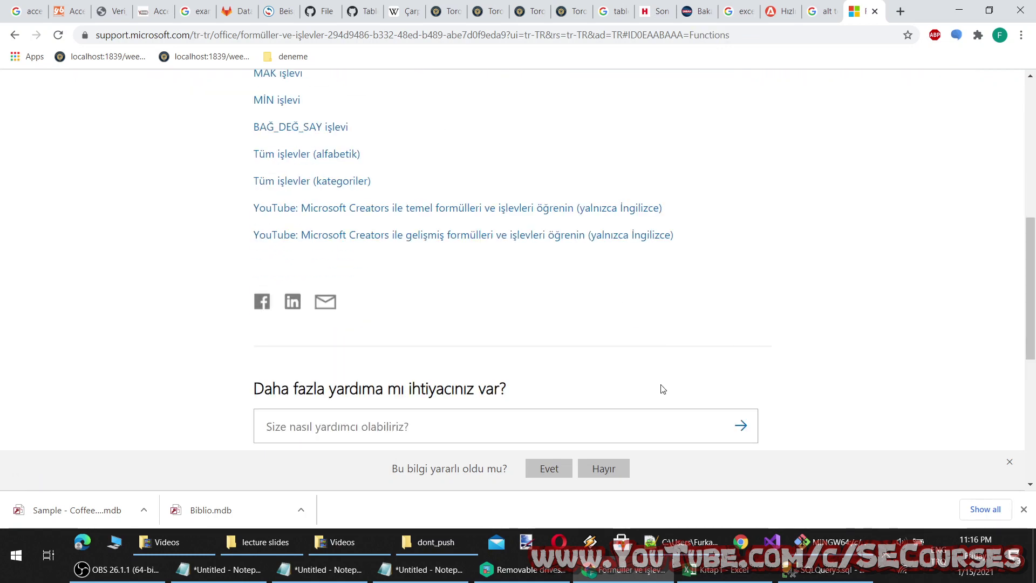
click(729, 563)
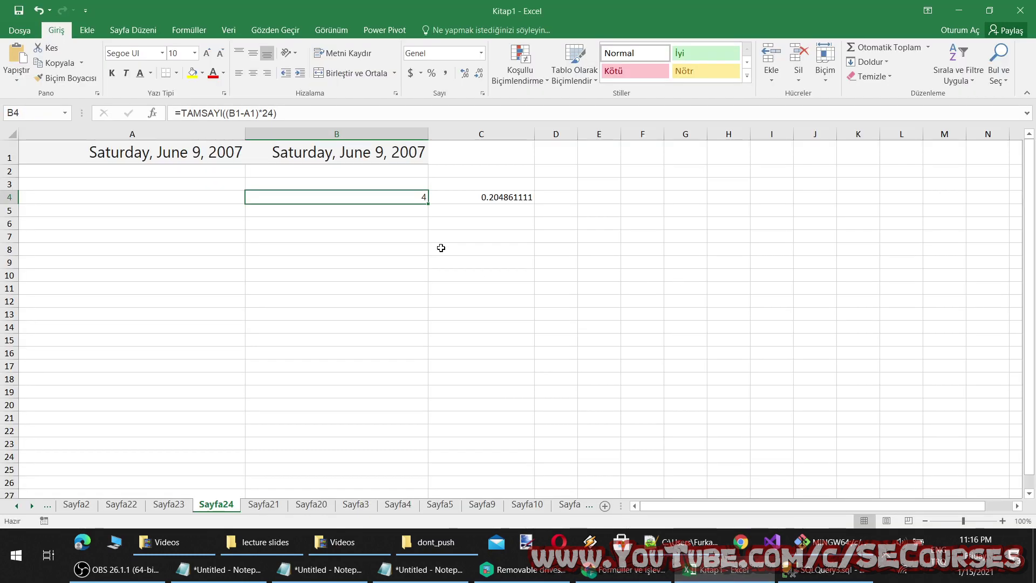
Step: Browse the Veri, Görünüm and Gözden Geçir tabs and select cell B11
click(286, 29)
click(228, 28)
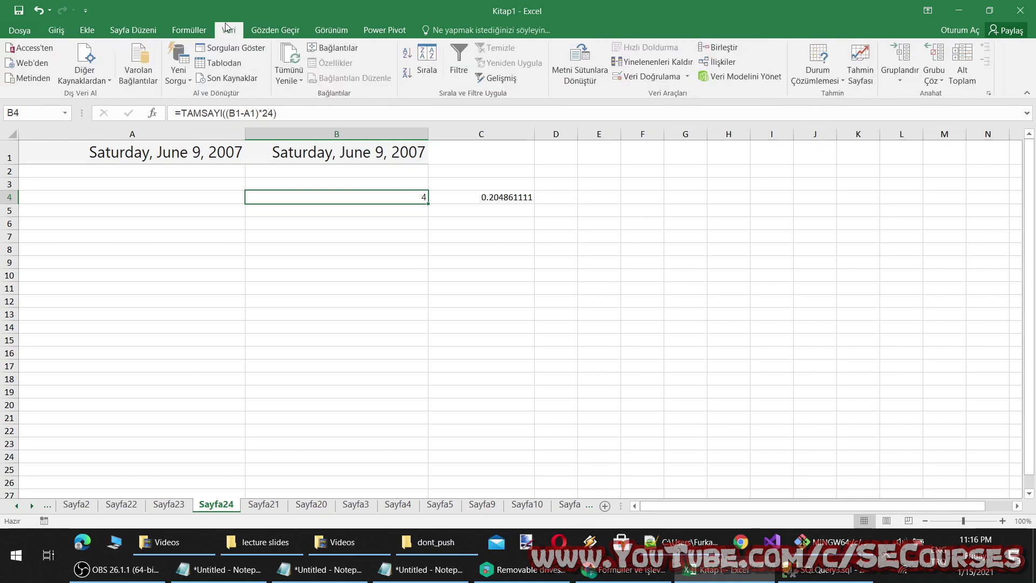
click(275, 30)
click(322, 31)
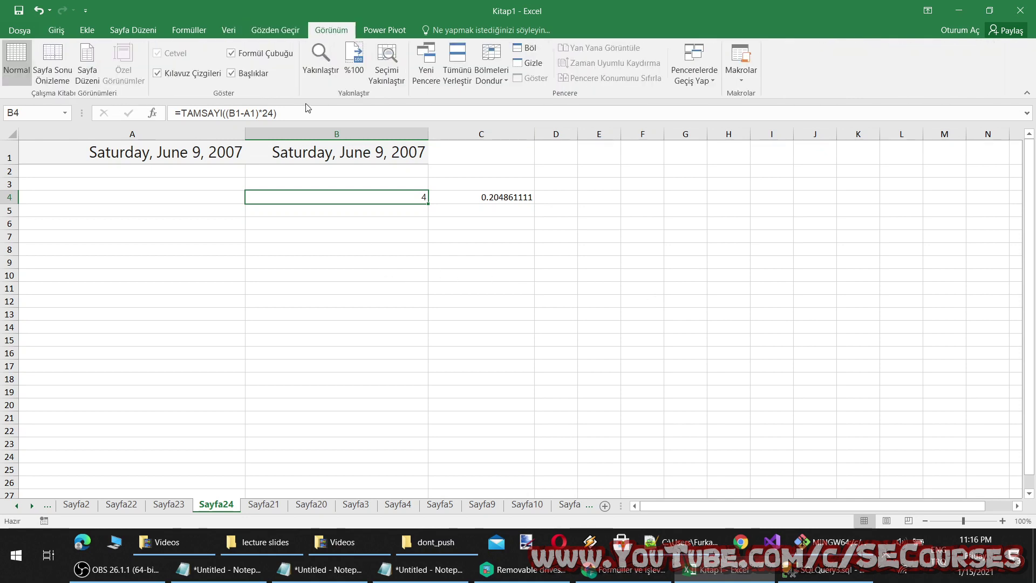
click(277, 30)
click(235, 30)
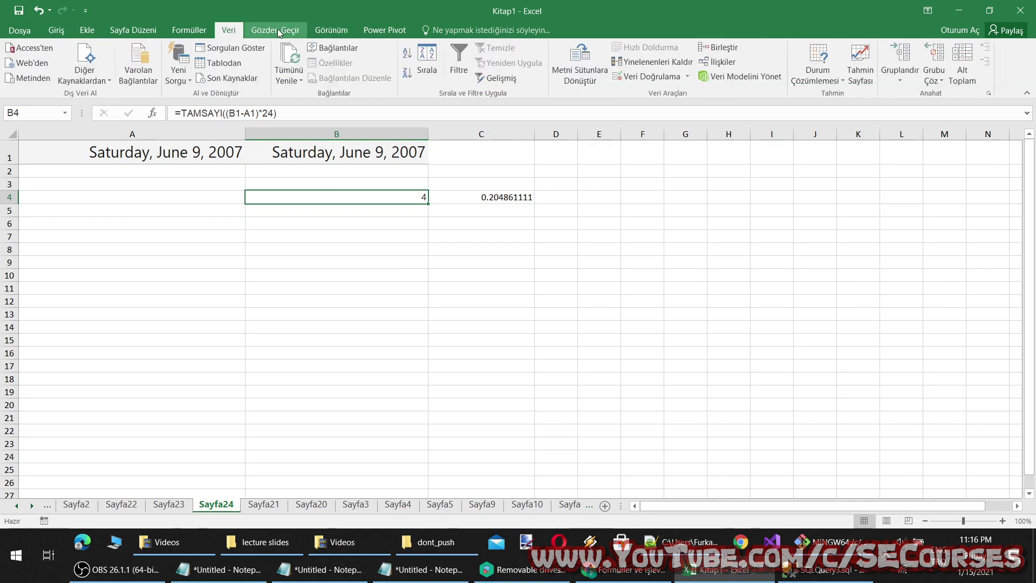
click(279, 31)
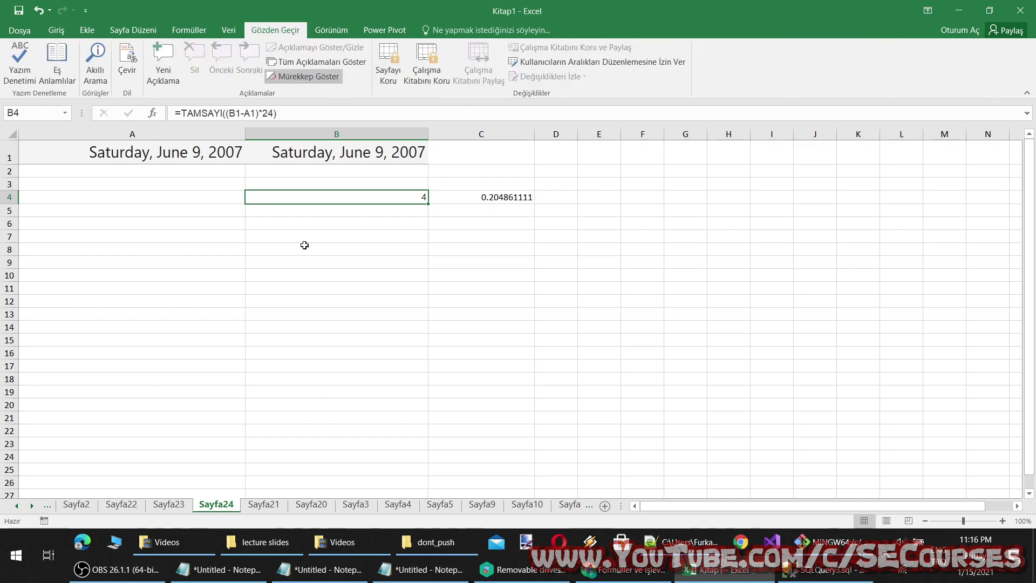
click(303, 287)
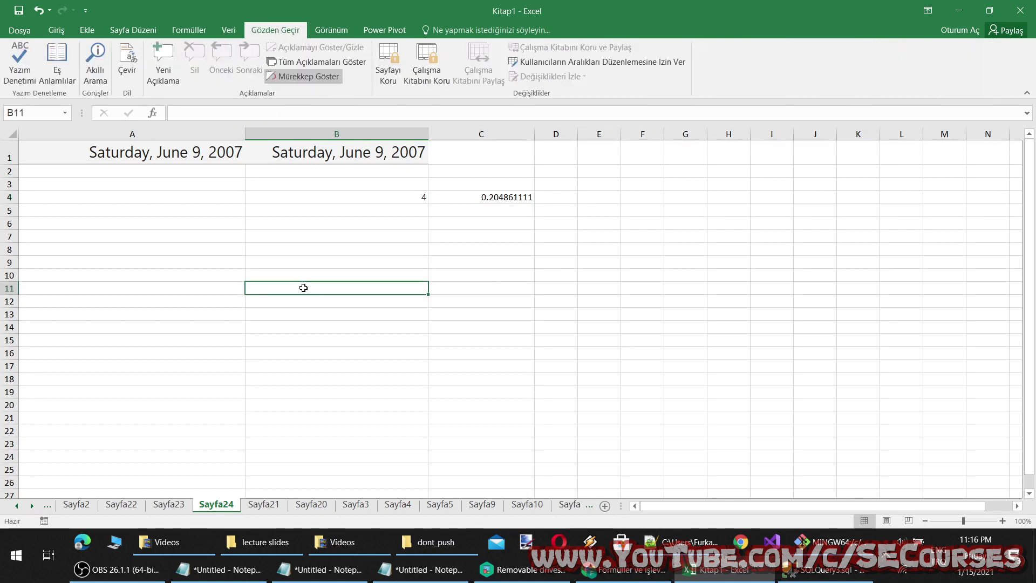
Step: Try Yazım Denetimi, open the Akıllı Arama insights pane, and switch to Sayfa23
click(25, 63)
click(558, 309)
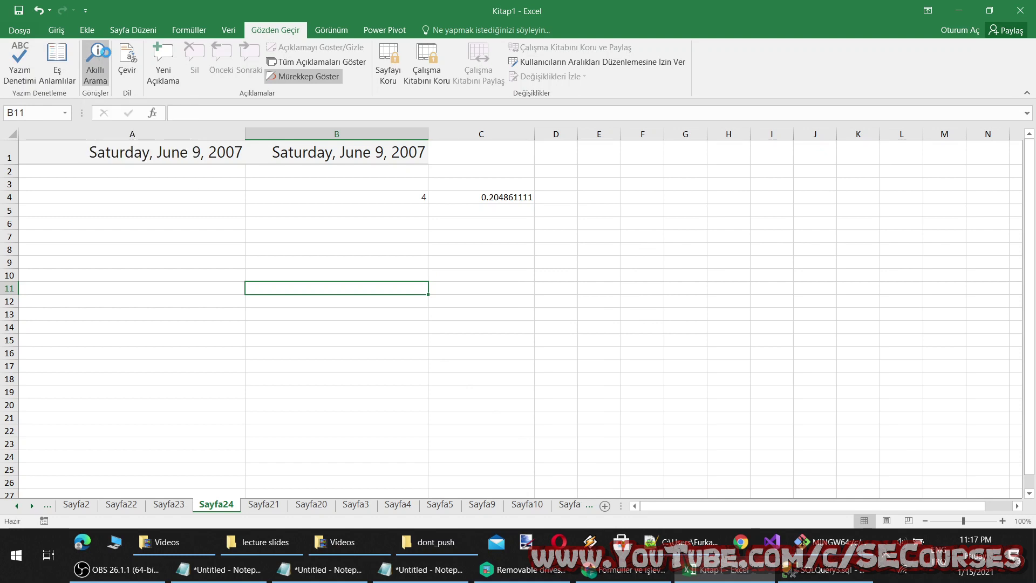
click(95, 64)
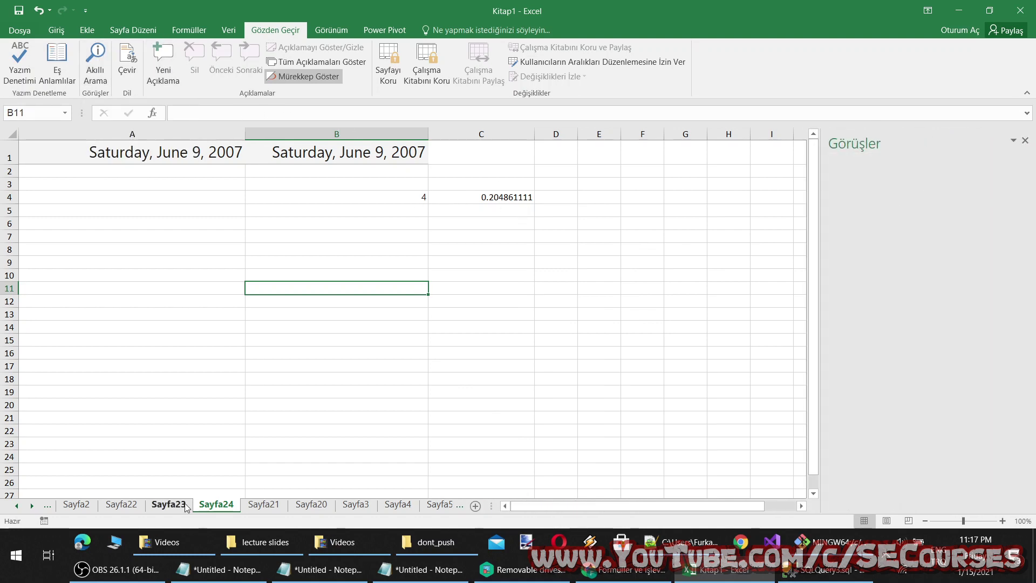
click(168, 504)
Step: Show Akıllı Arama insights for parça in A4, then add a 'deneme' comment to C8
click(76, 237)
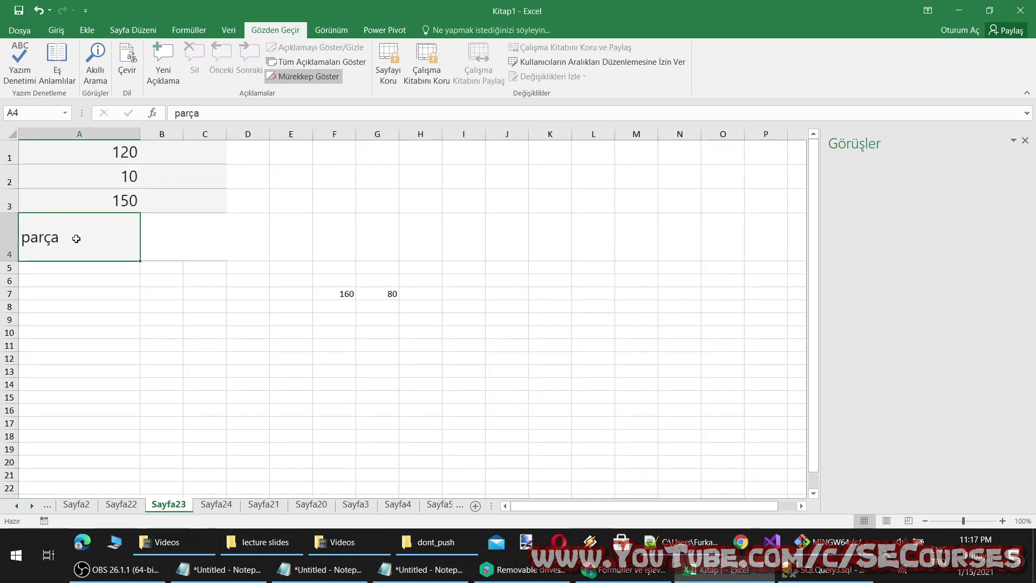
click(95, 63)
click(221, 308)
click(163, 65)
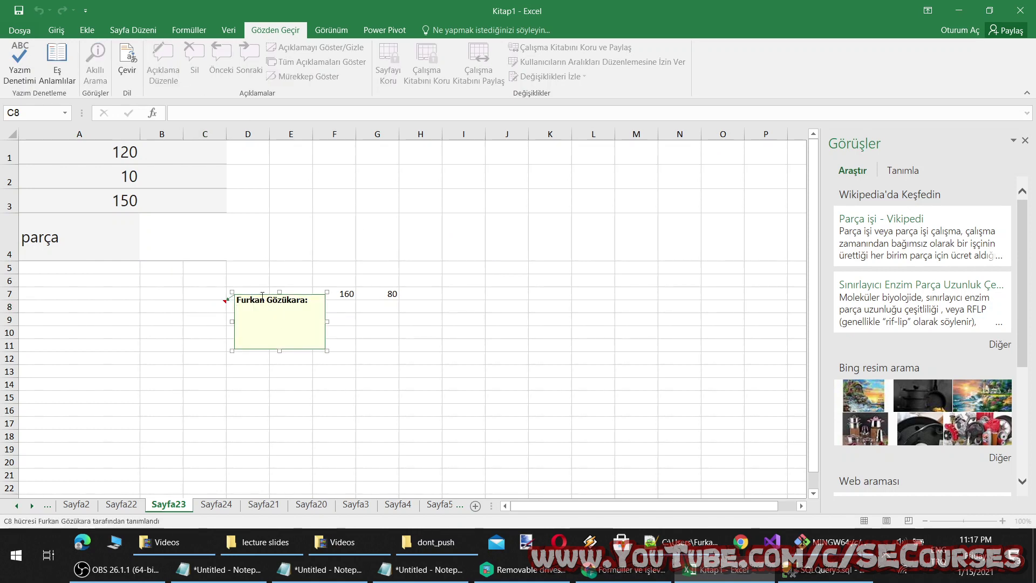
drag(262, 292, 350, 234)
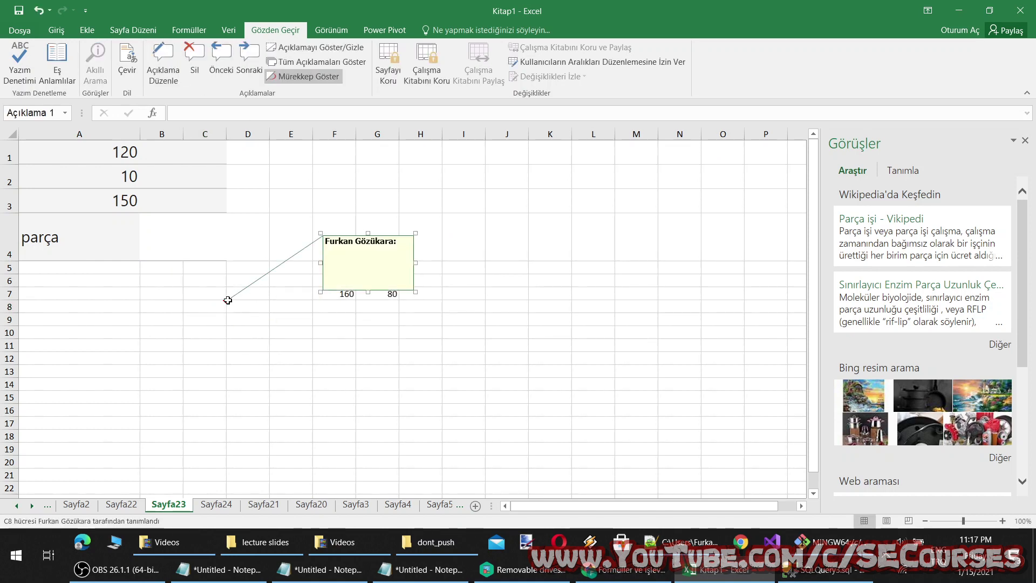
click(285, 331)
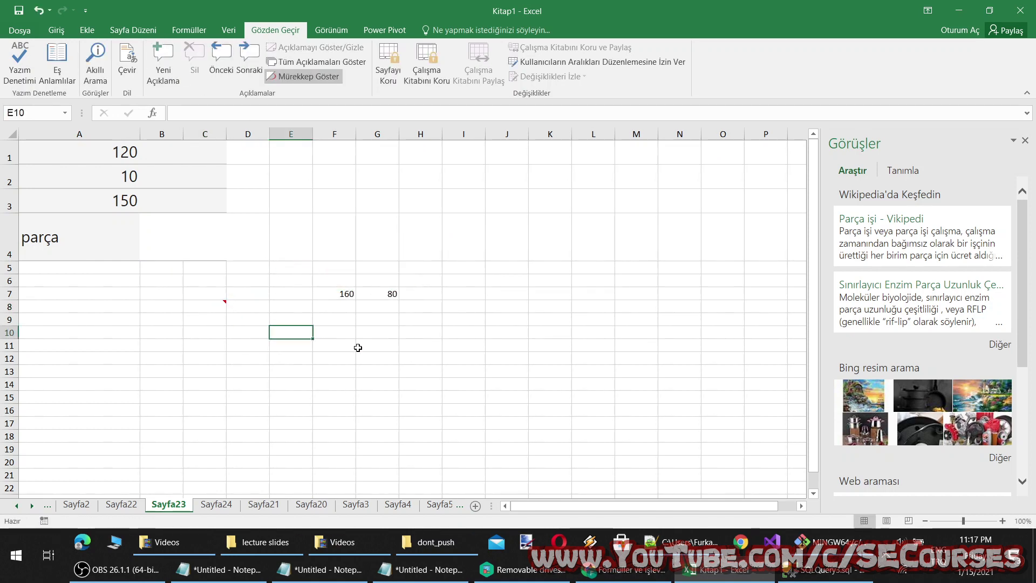
Step: Reopen C8's comment for editing from its shortcut menu and finish
click(221, 303)
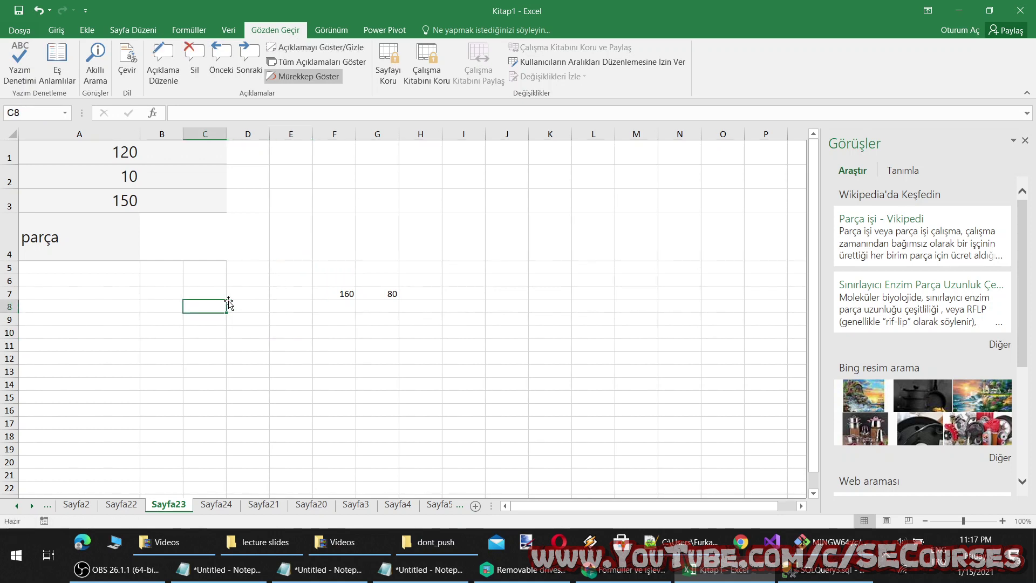
click(223, 297)
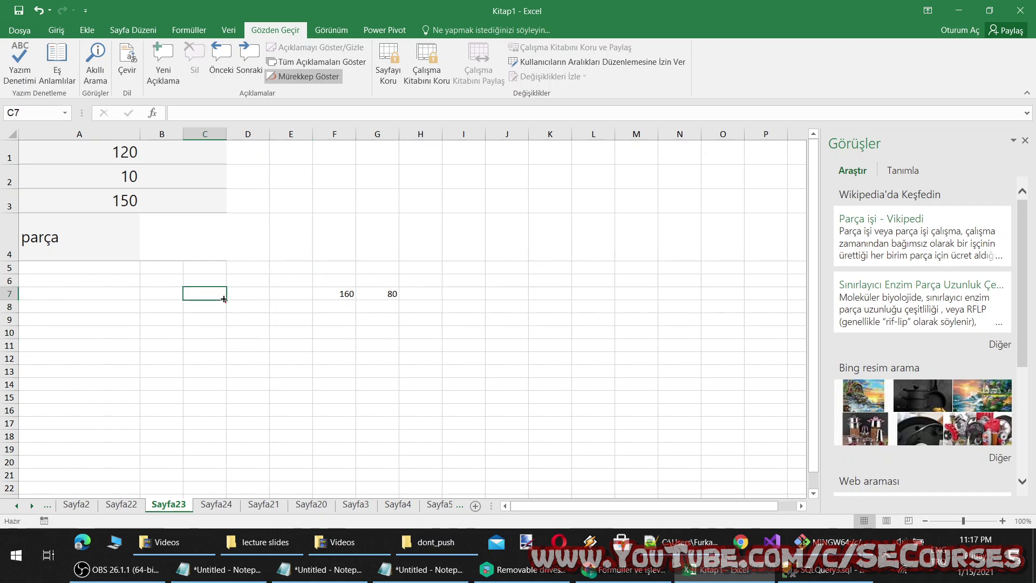
click(224, 303)
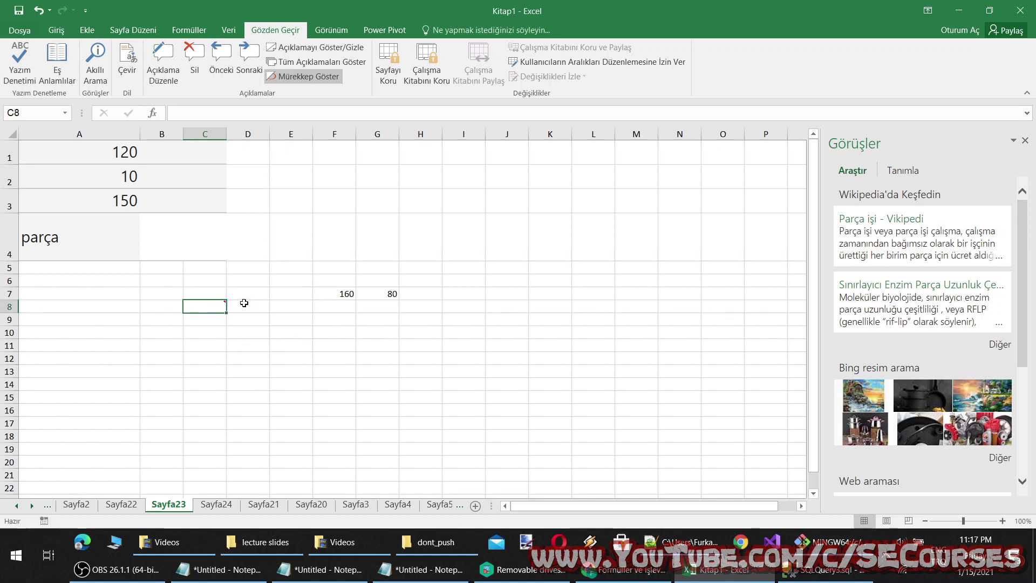
right_click(223, 307)
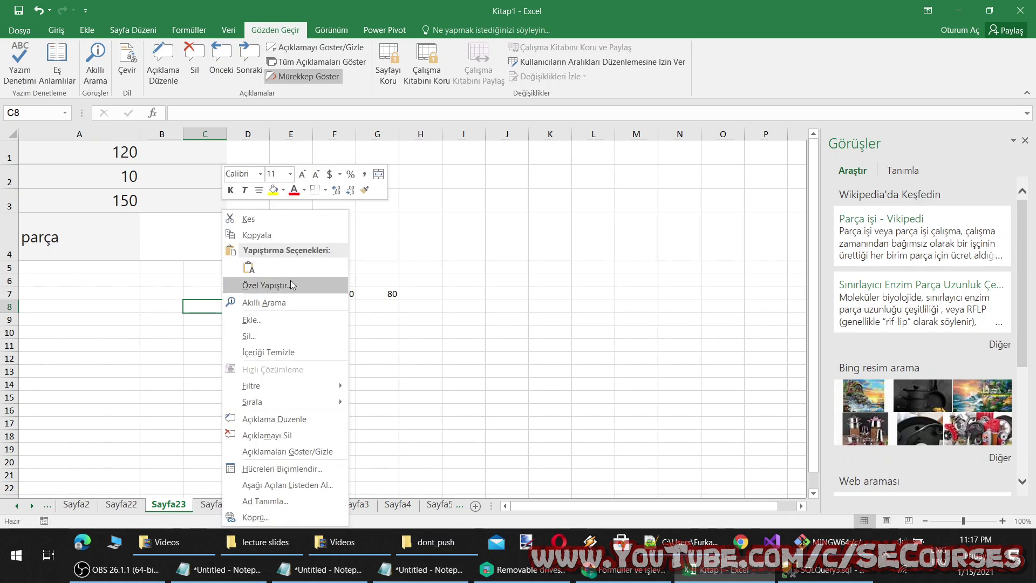
click(299, 419)
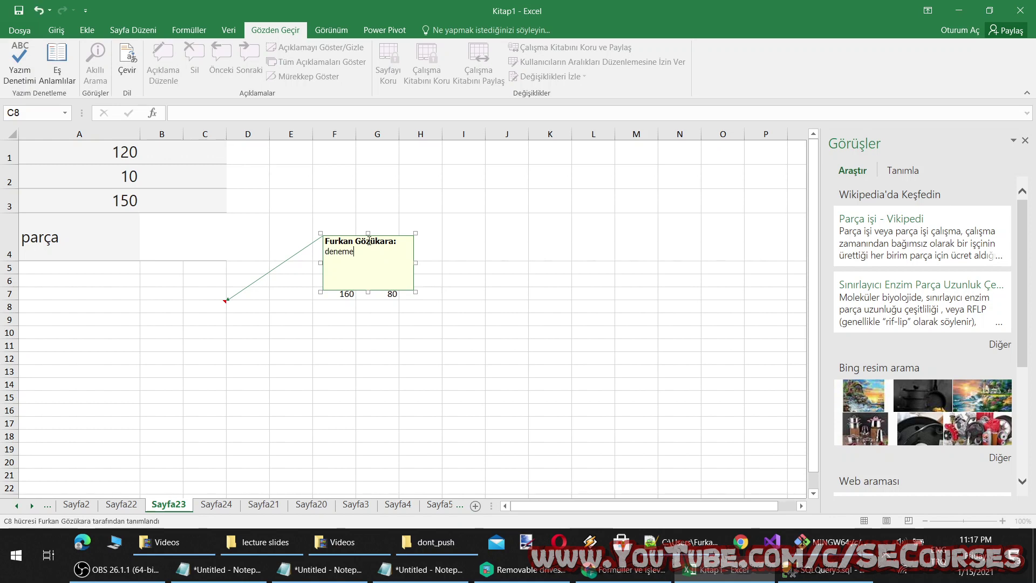
click(426, 359)
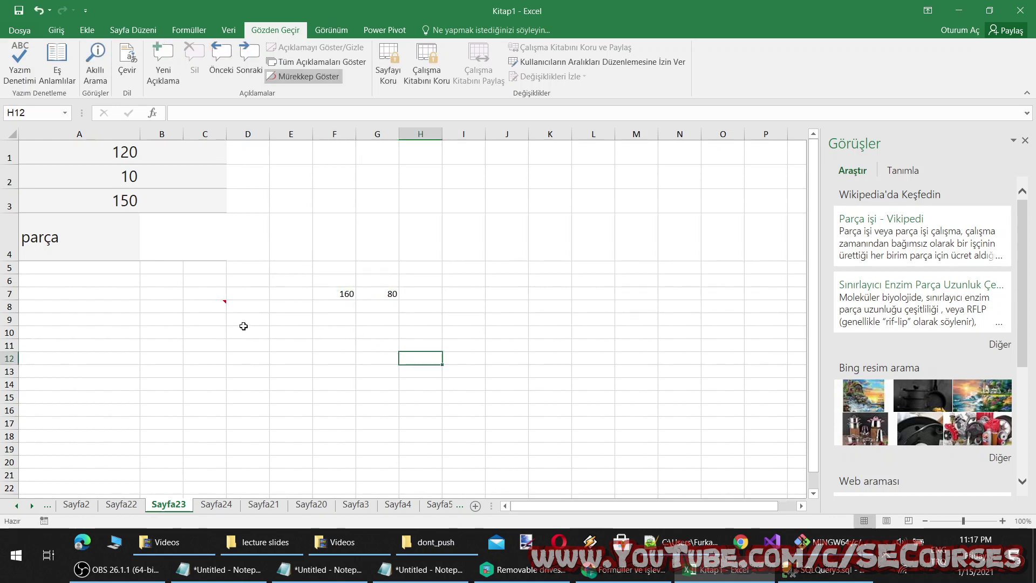
click(215, 306)
click(464, 384)
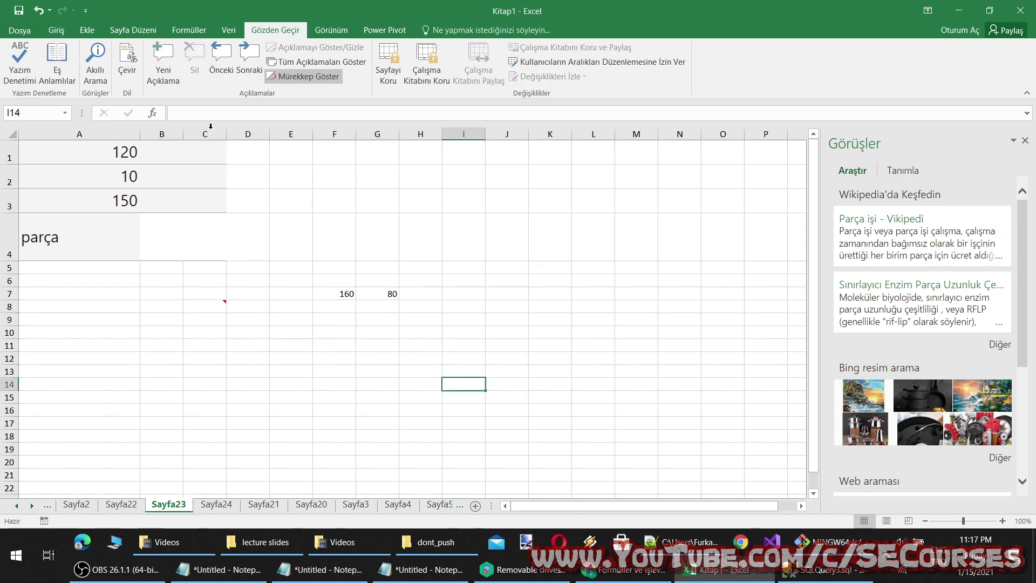
Step: Step through comments with Sonraki and toggle Tüm Açıklamaları Göster on and off
click(221, 56)
click(248, 57)
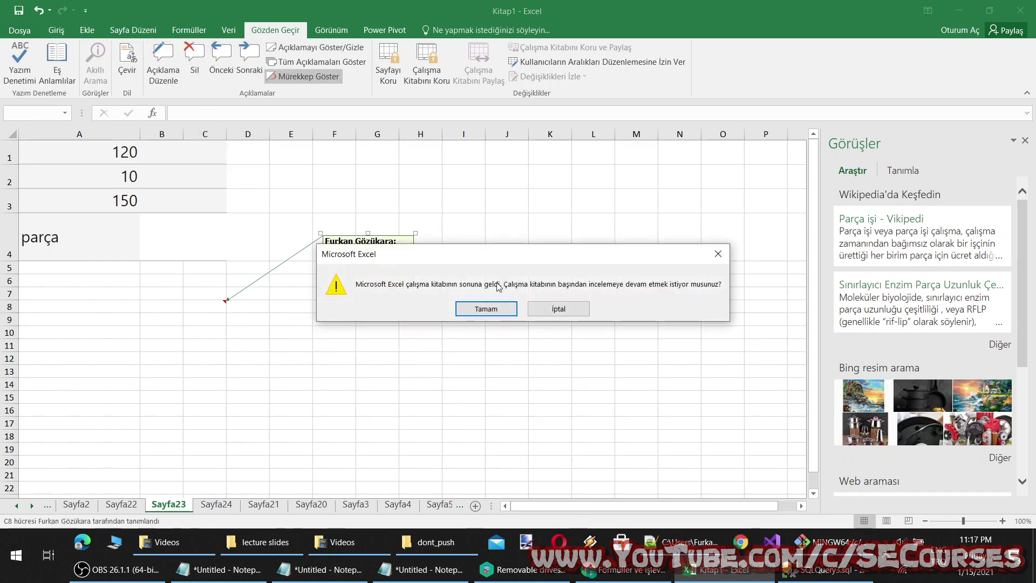
click(558, 309)
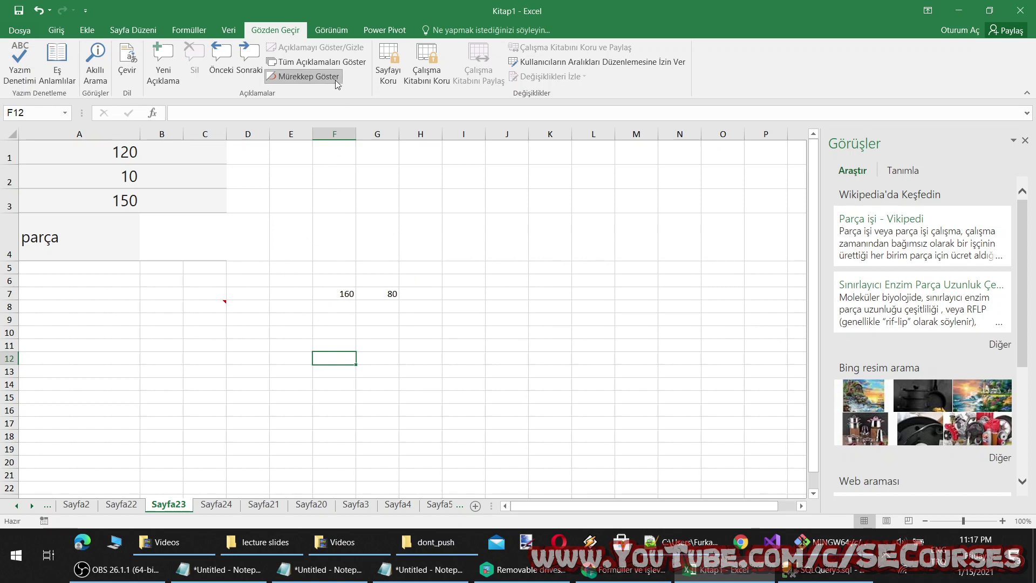
click(338, 57)
click(339, 58)
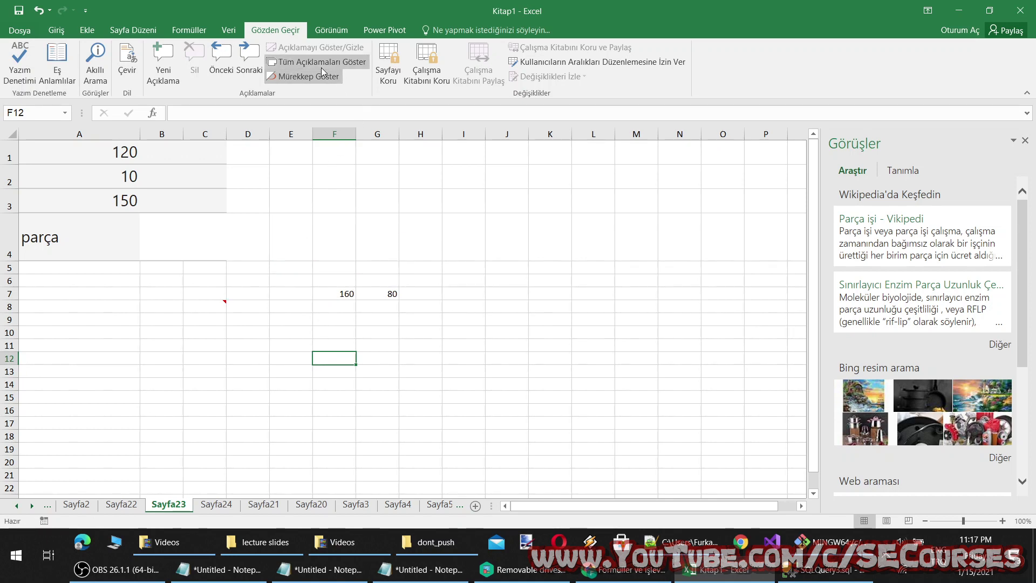
Step: Edit C8's comment once more and close it
drag(232, 281, 245, 306)
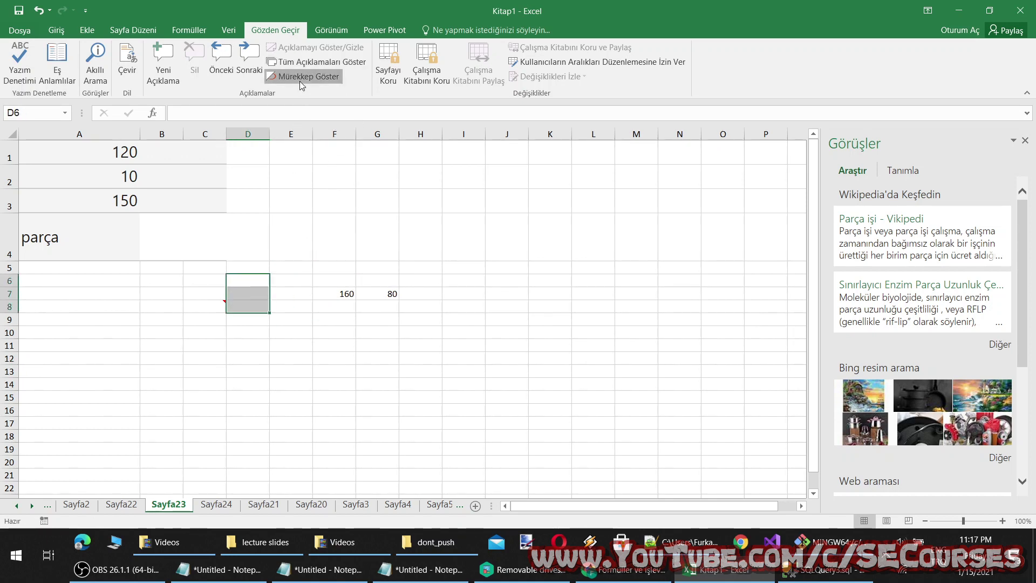
mouse_move(223, 301)
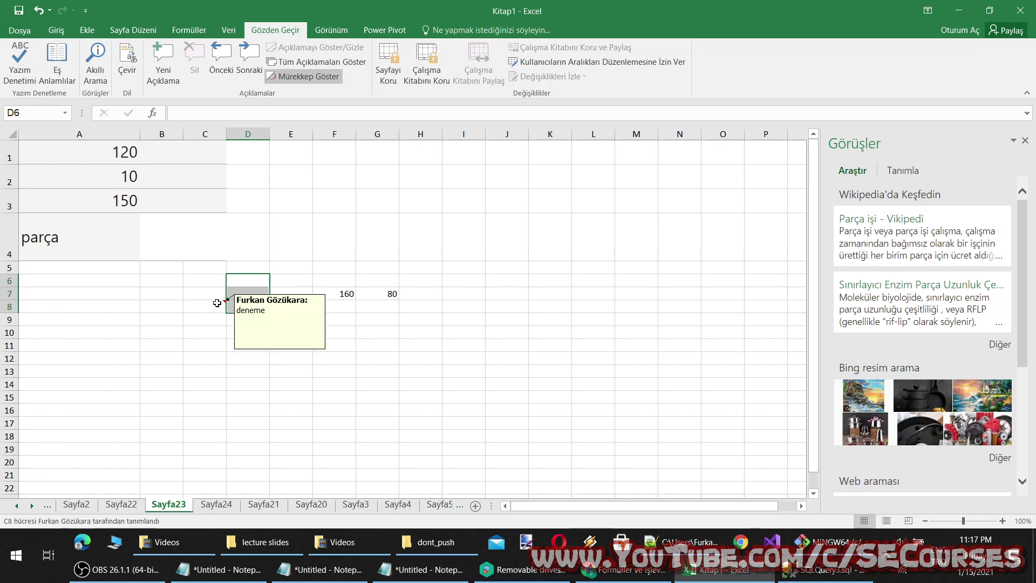
click(215, 303)
click(239, 329)
click(218, 303)
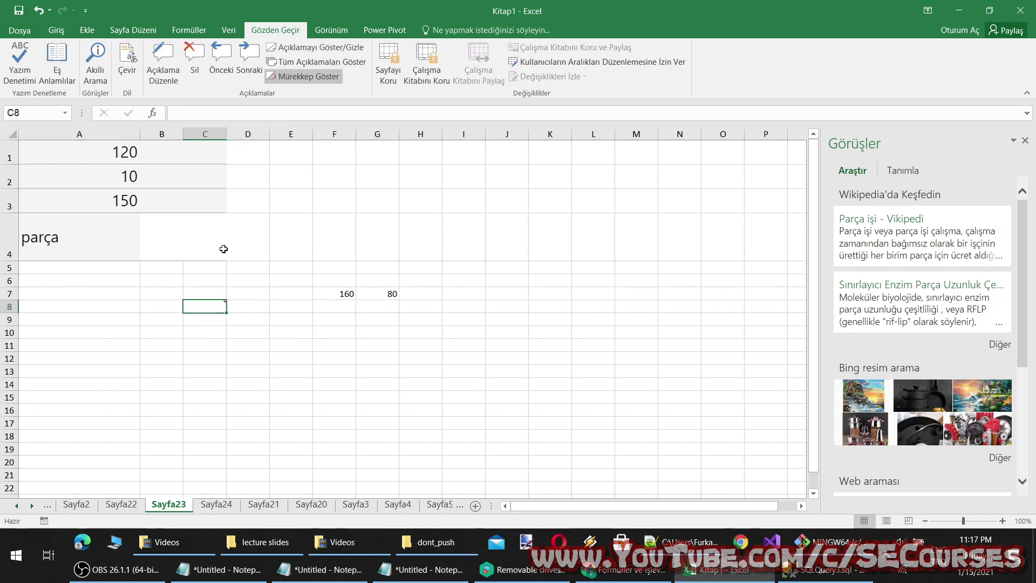
click(169, 72)
right_click(369, 264)
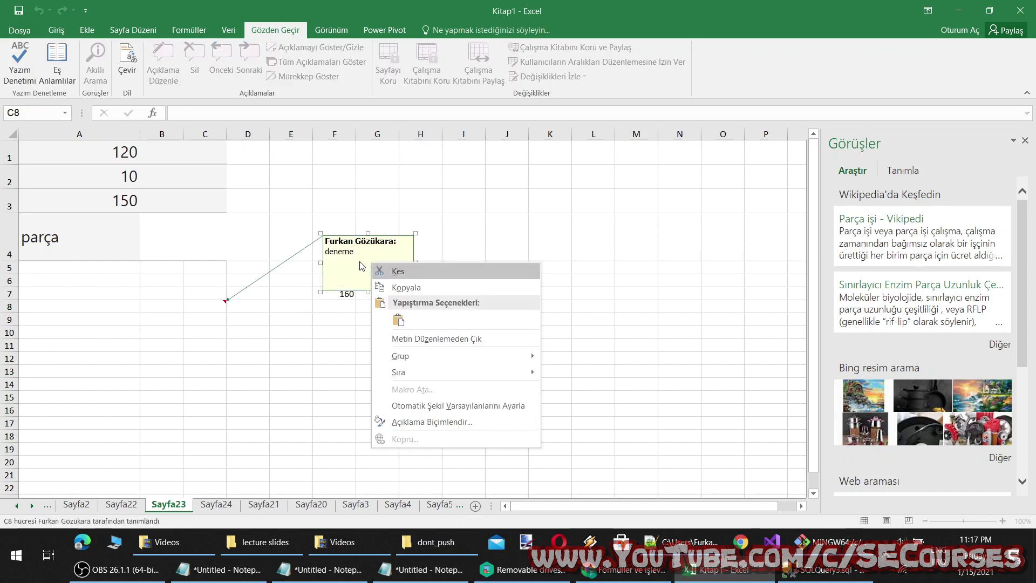
click(342, 331)
click(465, 334)
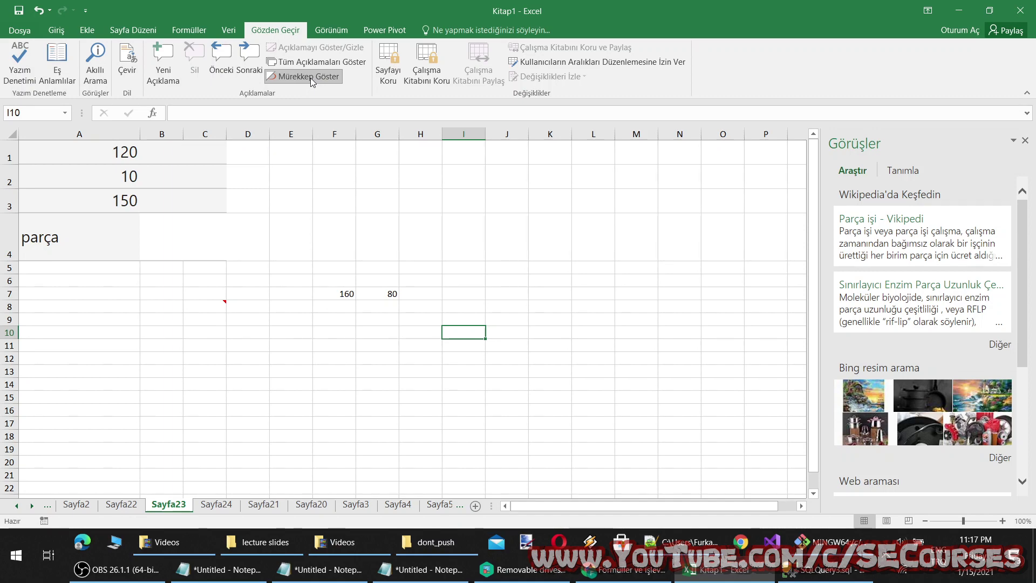
click(388, 60)
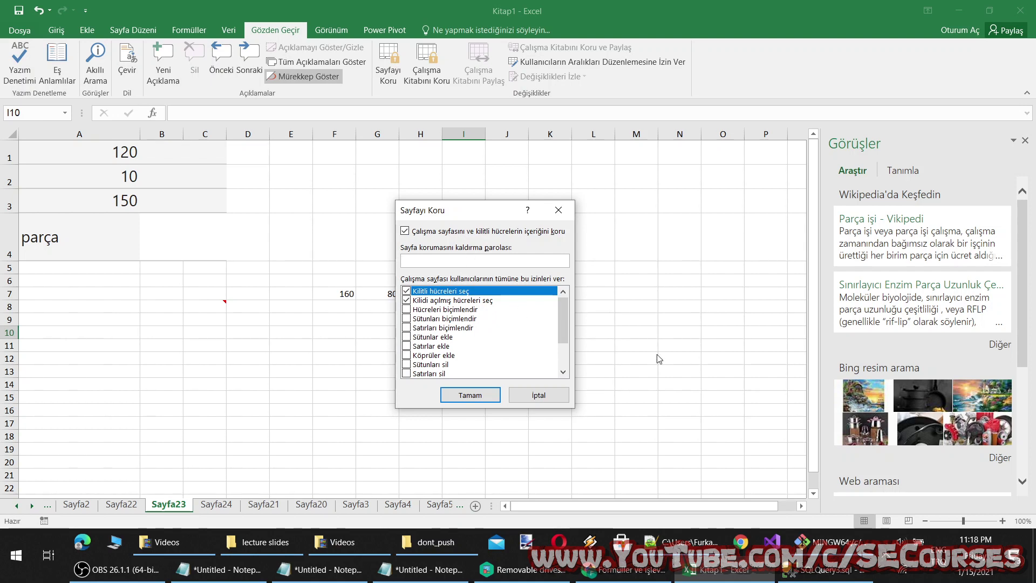
click(556, 396)
click(435, 81)
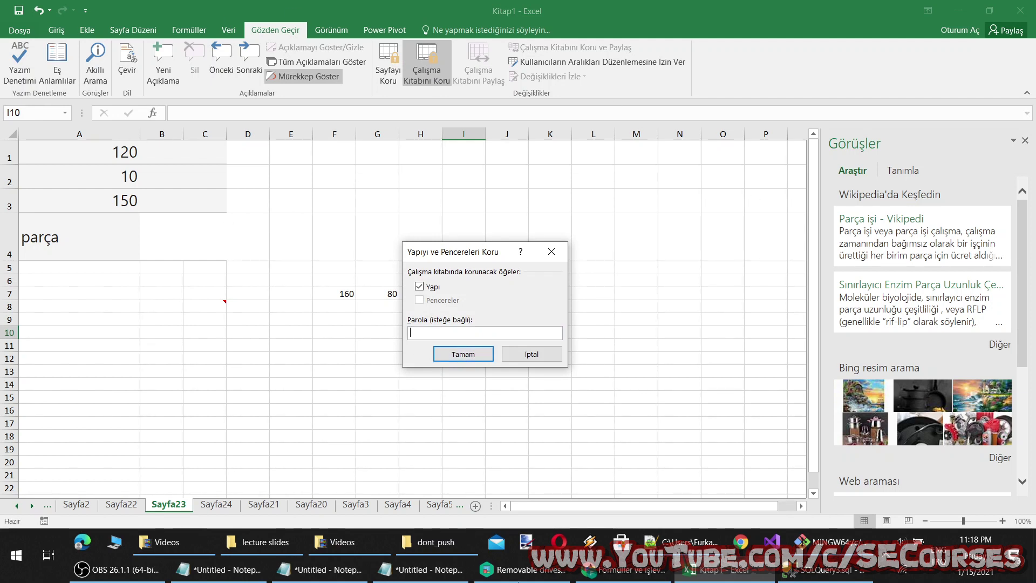
click(536, 357)
click(601, 398)
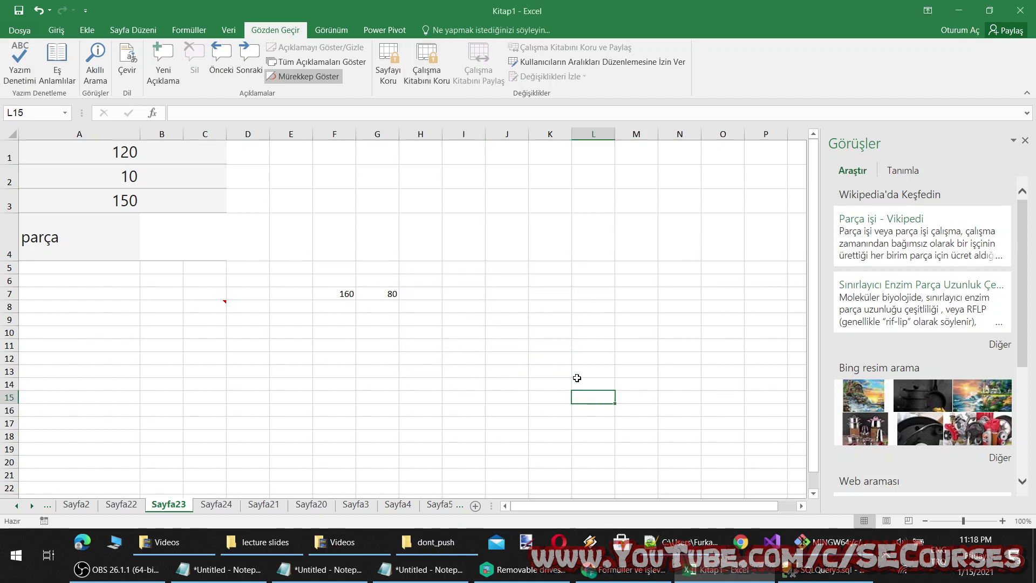
click(420, 281)
click(377, 293)
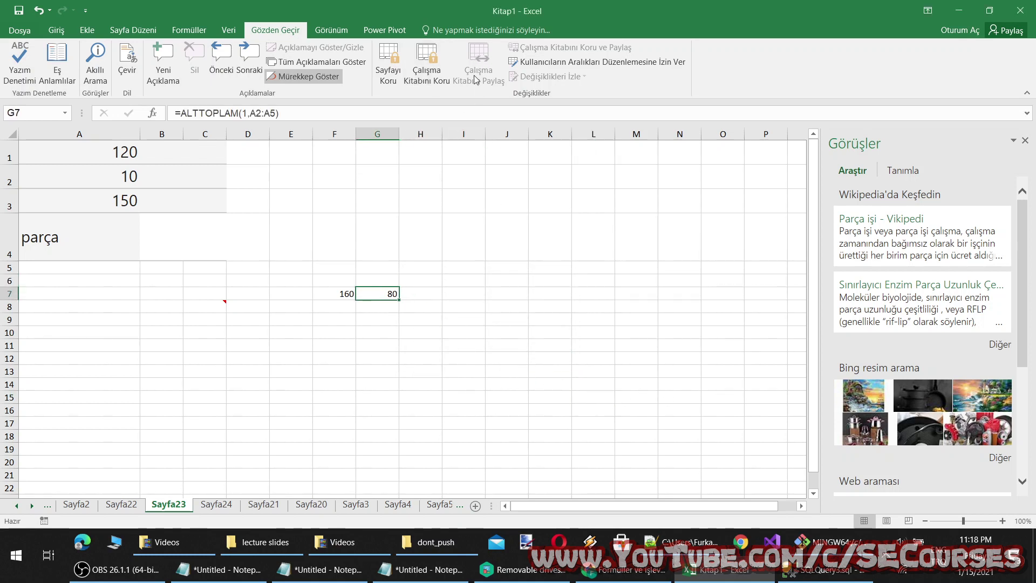
click(248, 353)
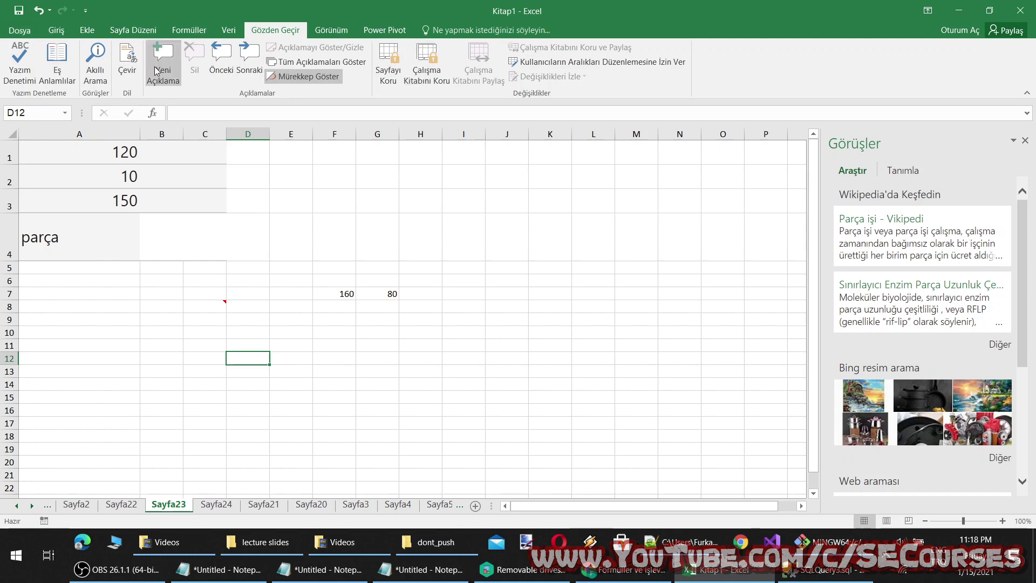
click(503, 356)
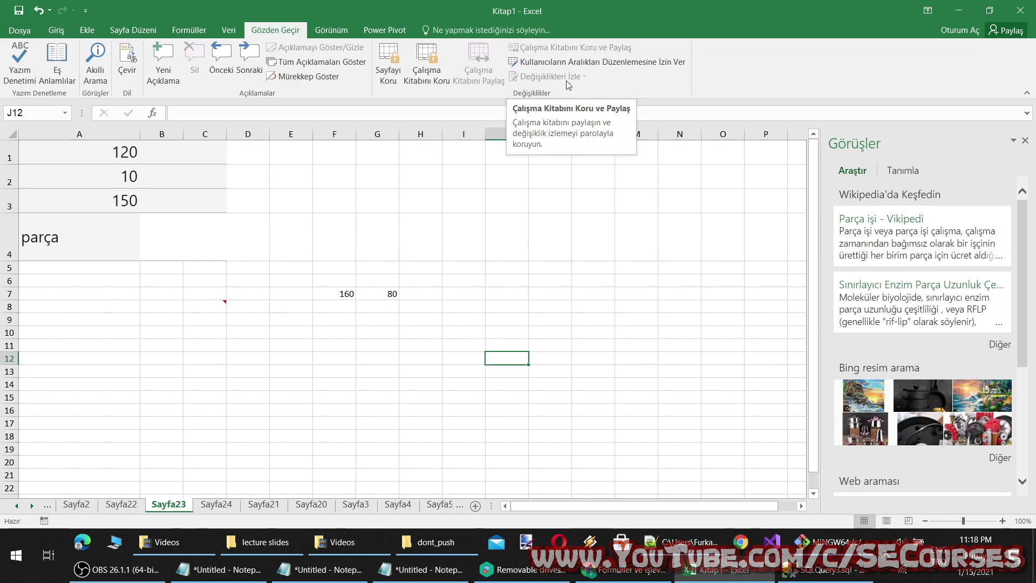
click(592, 62)
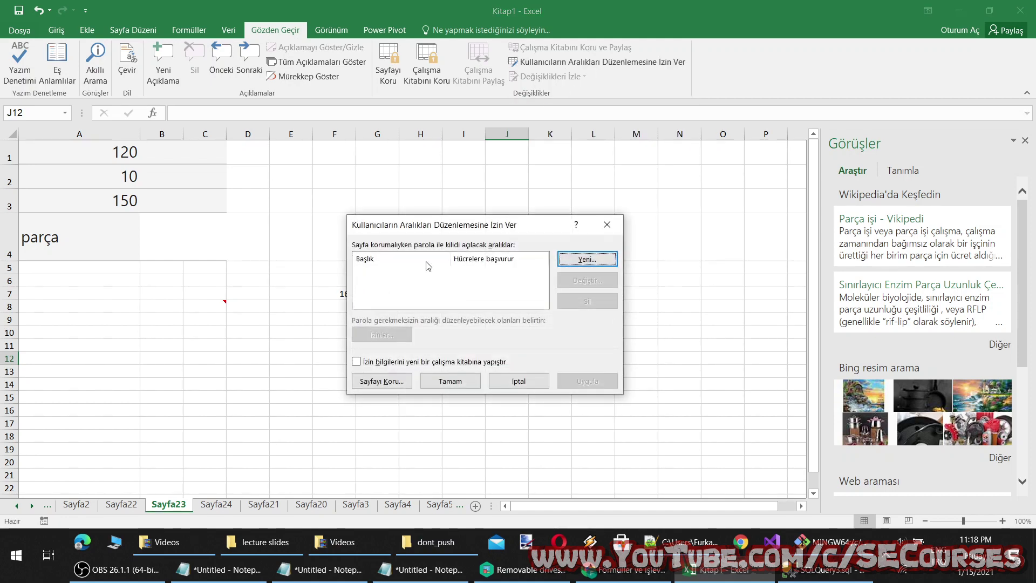
click(609, 224)
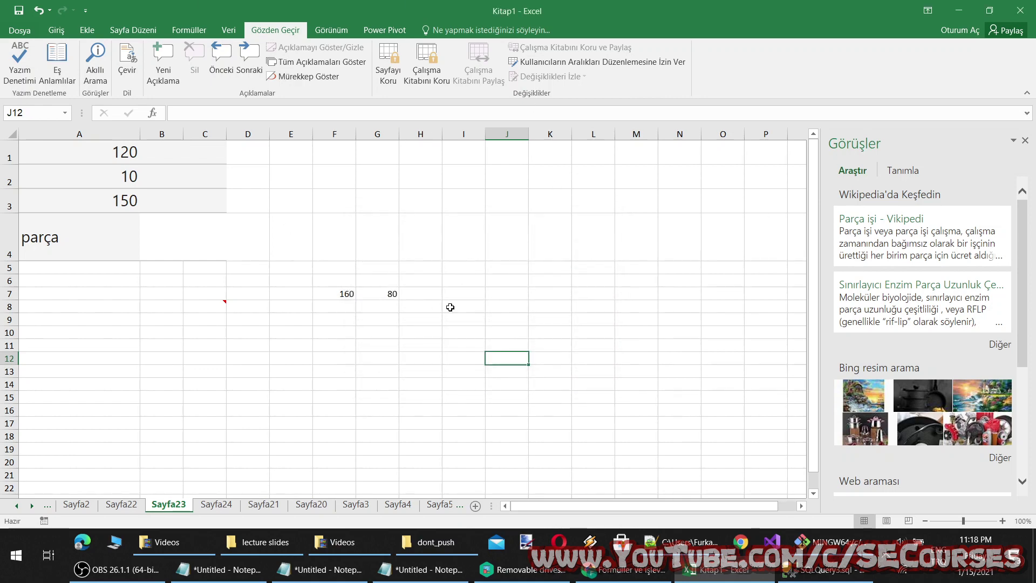
Step: Preview the sheet in Page Break Preview, then Page Layout view, and toggle the rulers
click(332, 31)
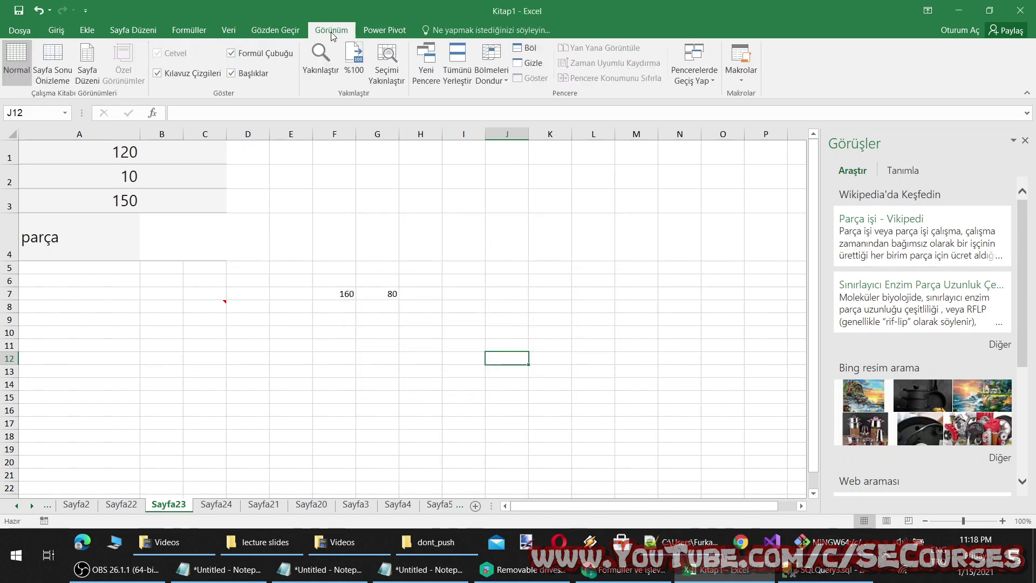
click(49, 76)
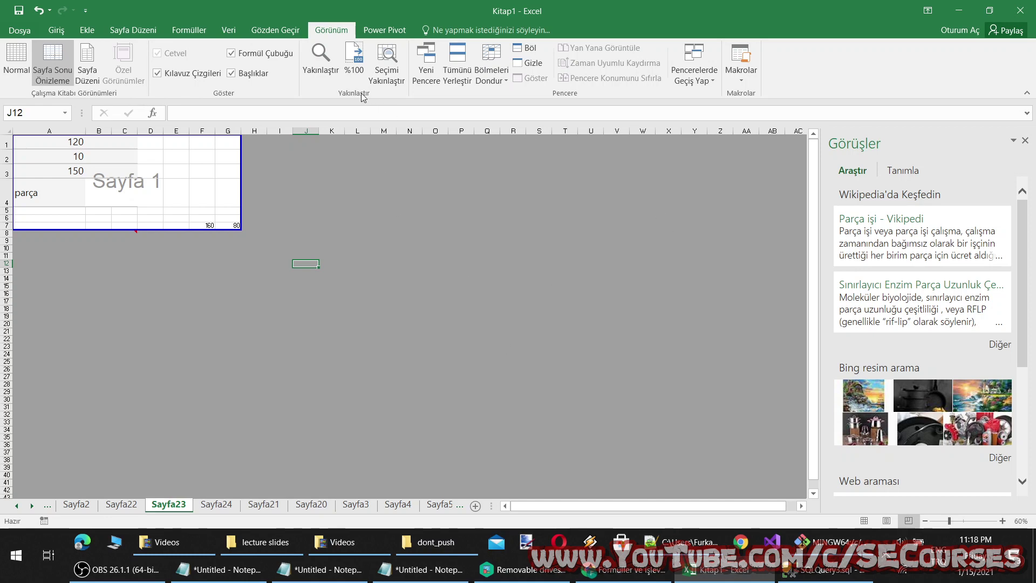
click(94, 76)
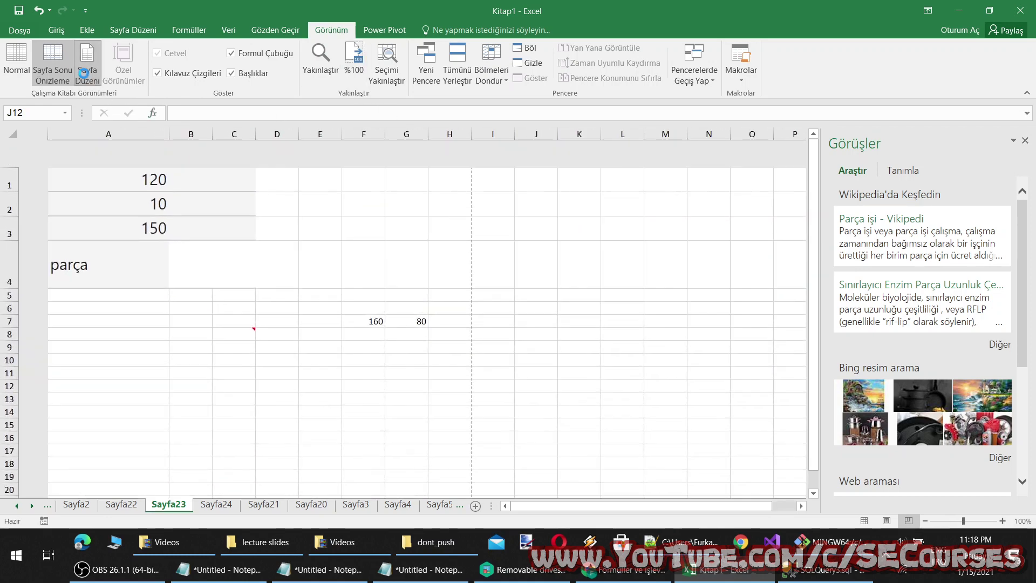
scroll(548, 338, down, 3)
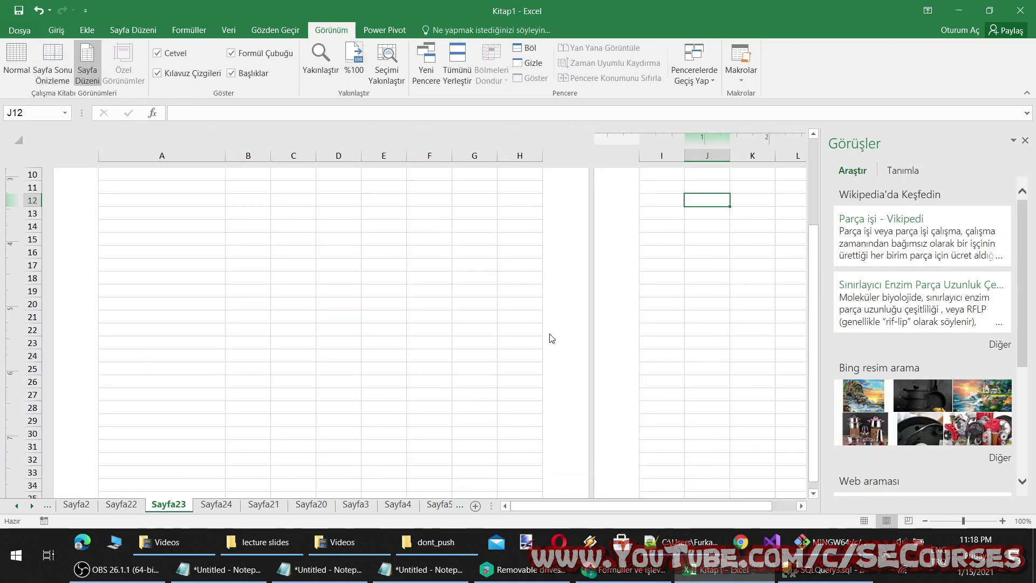
scroll(516, 414, up, 3)
scroll(553, 384, down, 2)
scroll(555, 387, down, 6)
scroll(552, 384, down, 3)
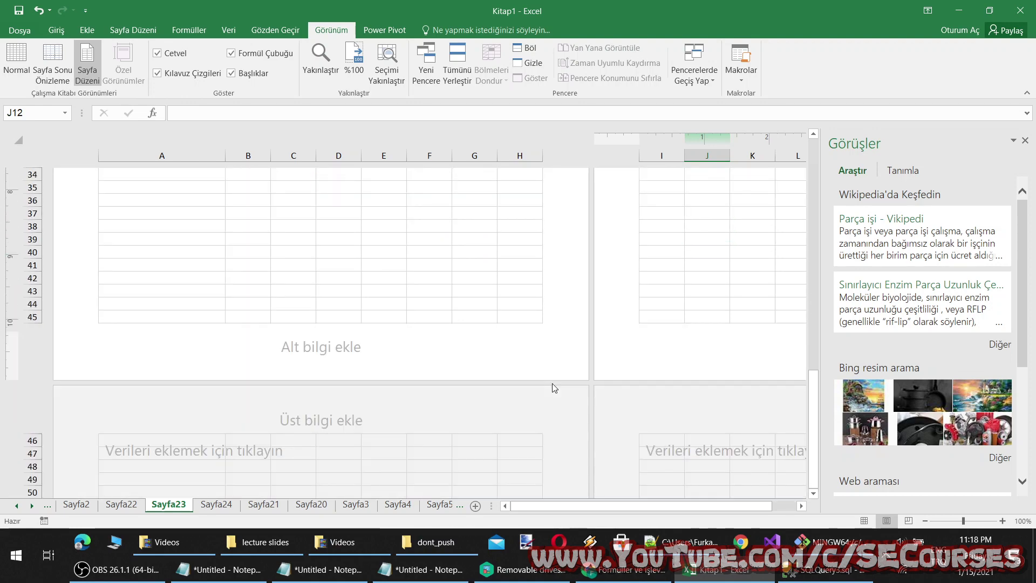
scroll(383, 367, up, 6)
scroll(336, 250, up, 5)
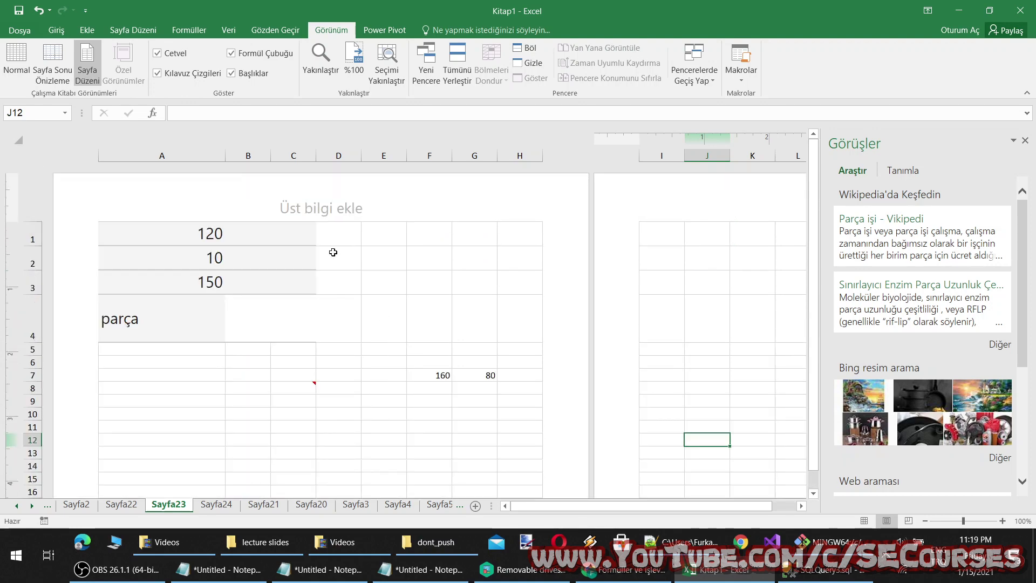
scroll(471, 335, down, 2)
scroll(312, 354, down, 8)
scroll(717, 441, up, 8)
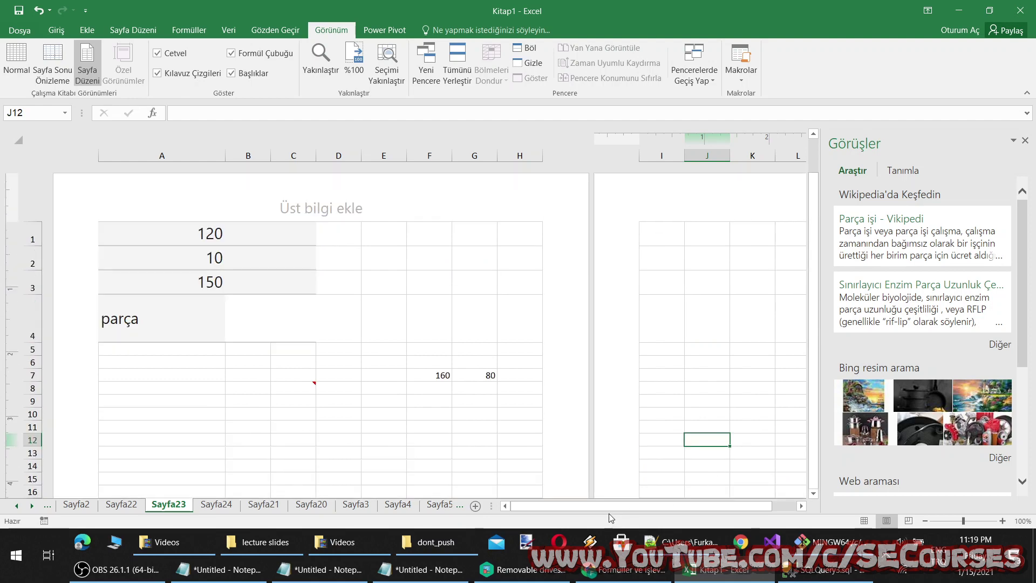
drag(609, 505, 681, 506)
scroll(694, 375, down, 4)
scroll(690, 437, down, 4)
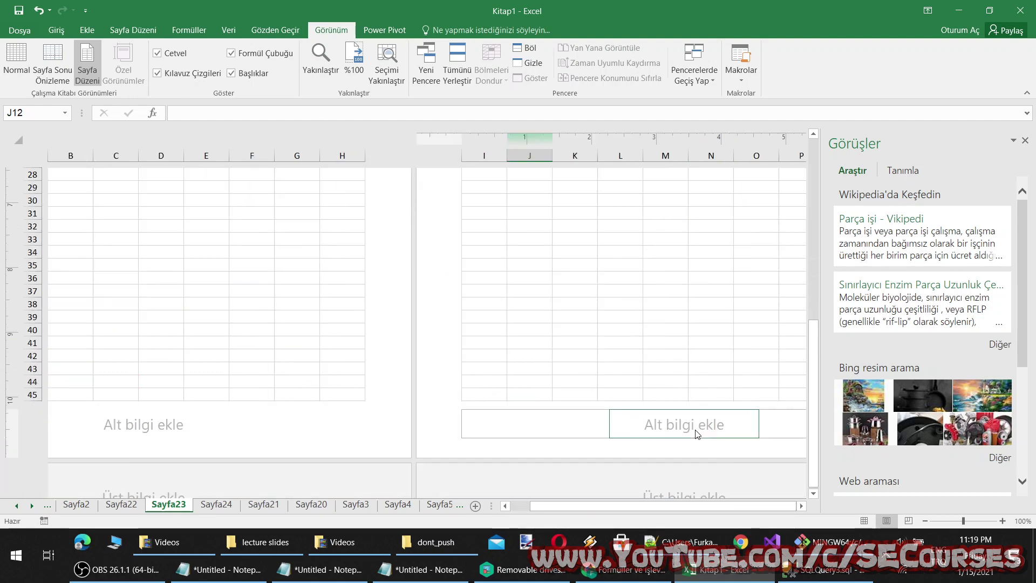
scroll(688, 437, down, 5)
scroll(691, 440, down, 3)
scroll(691, 440, up, 3)
scroll(689, 443, up, 10)
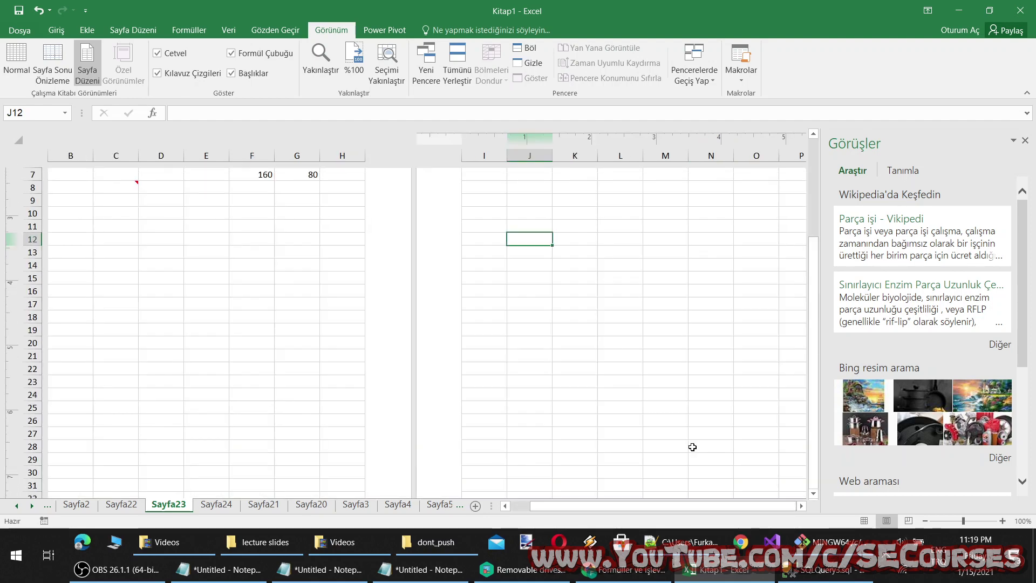
scroll(689, 444, up, 2)
scroll(629, 510, left, 3)
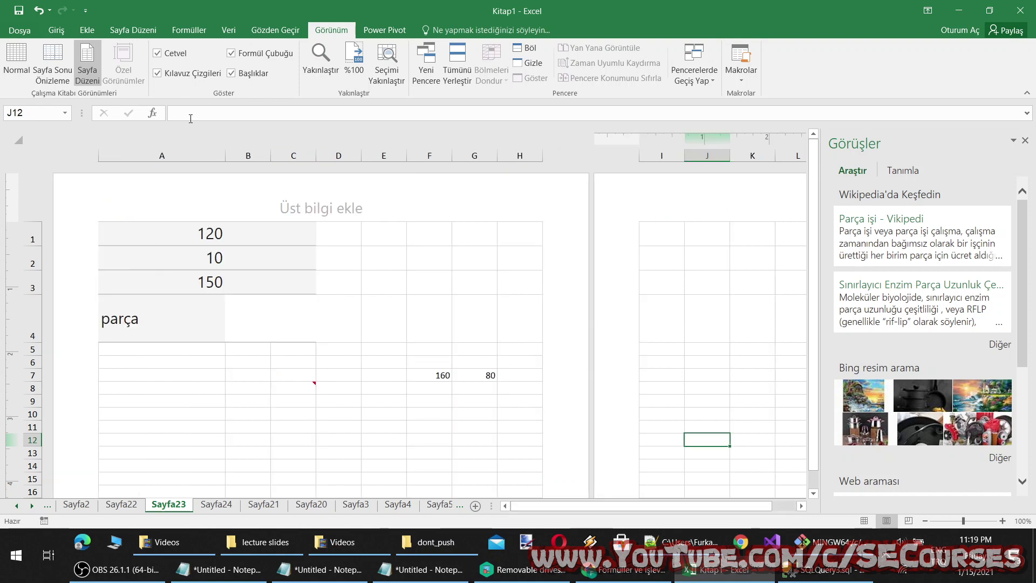
click(158, 53)
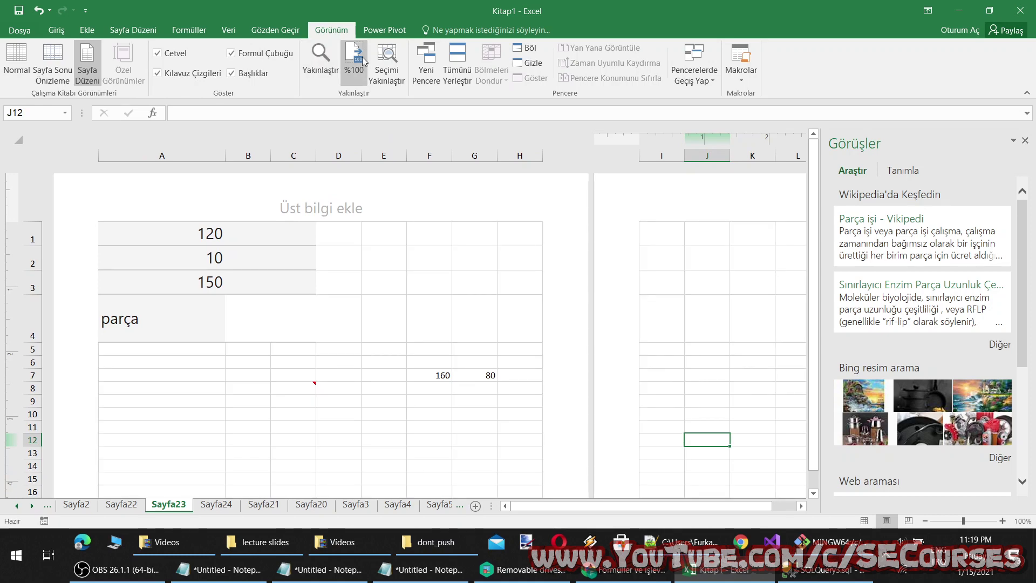
Step: Open a second window of the workbook, type df in M14, and arrange both windows side by side
click(426, 62)
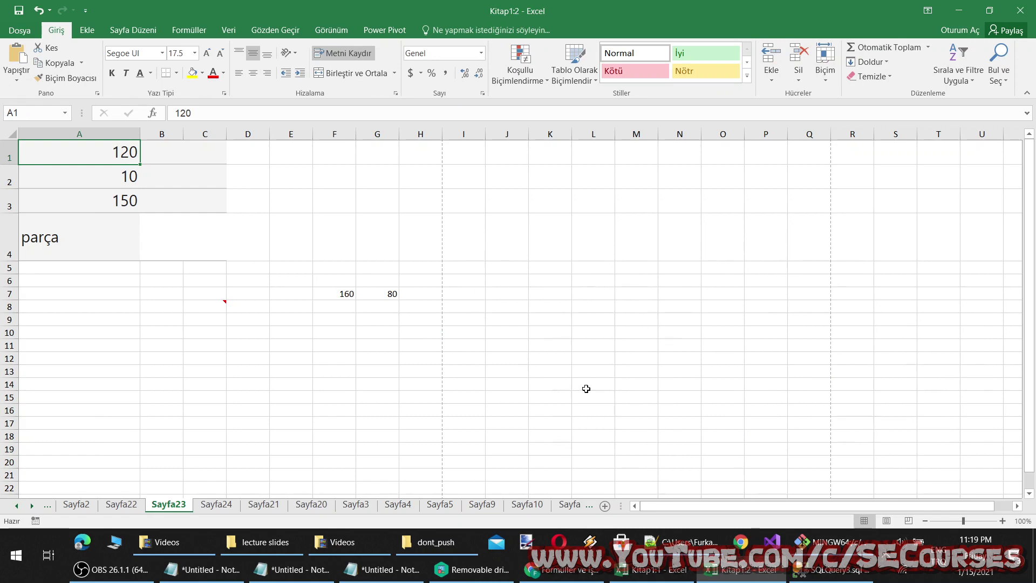
mouse_move(739, 568)
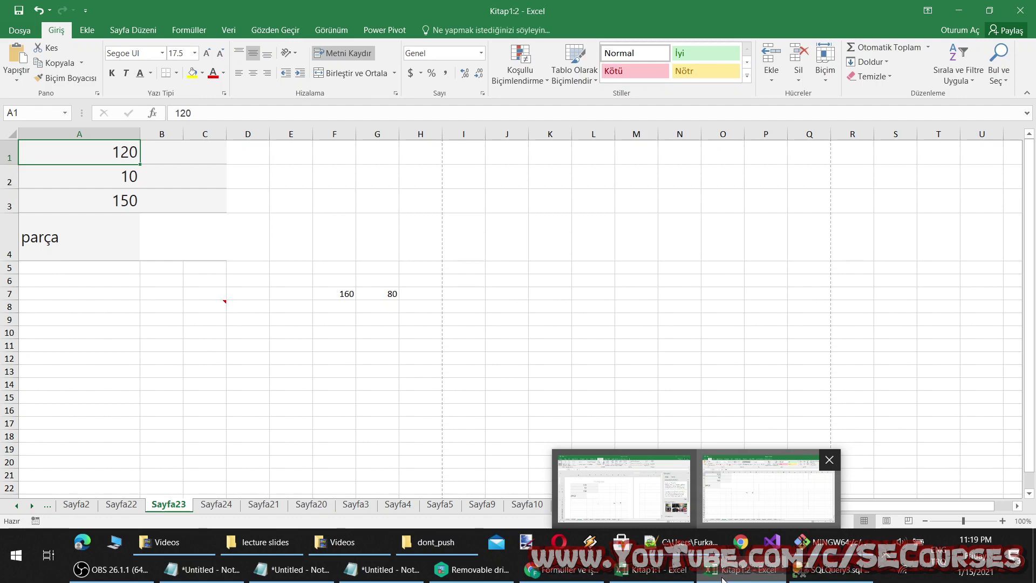
click(625, 383)
text(df)
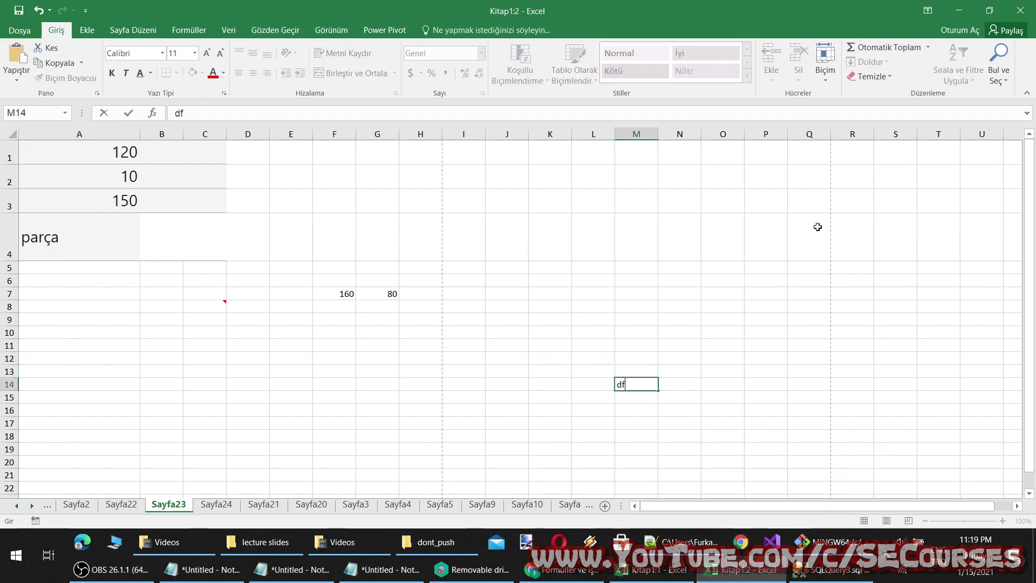
click(989, 10)
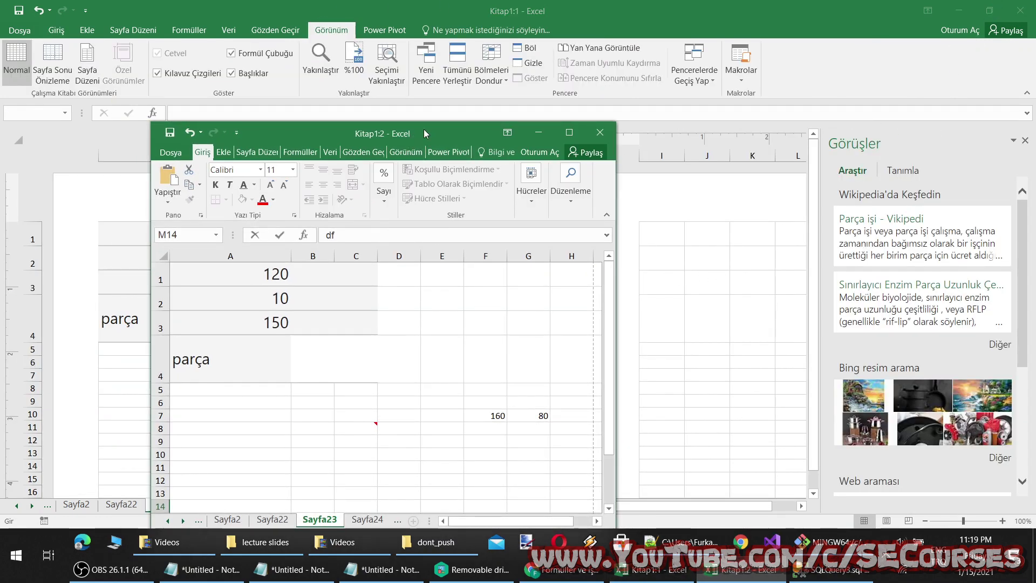
drag(424, 133, 811, 66)
click(983, 10)
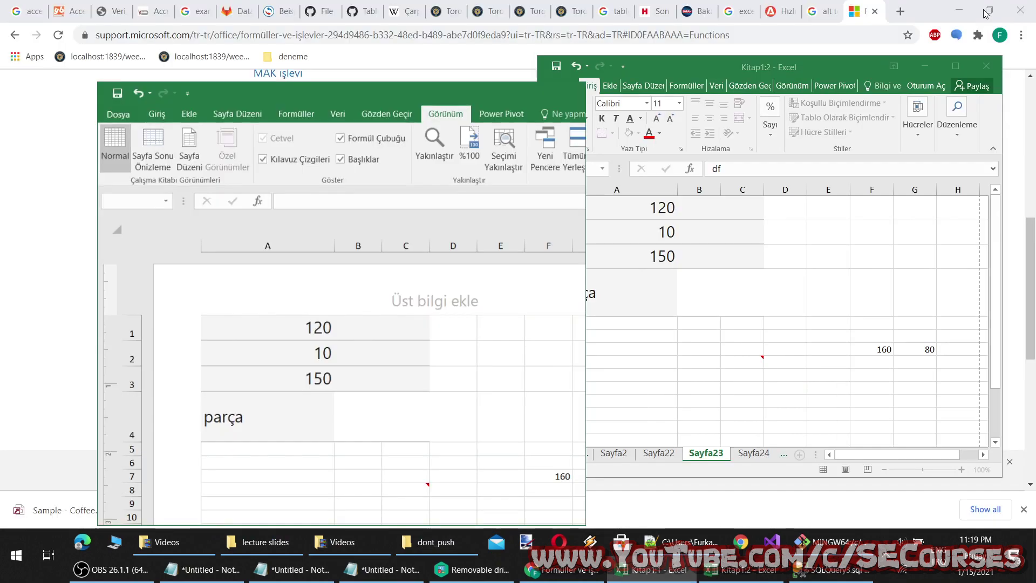
mouse_move(475, 67)
mouse_down()
mouse_move(289, 65)
mouse_move(303, 69)
mouse_up()
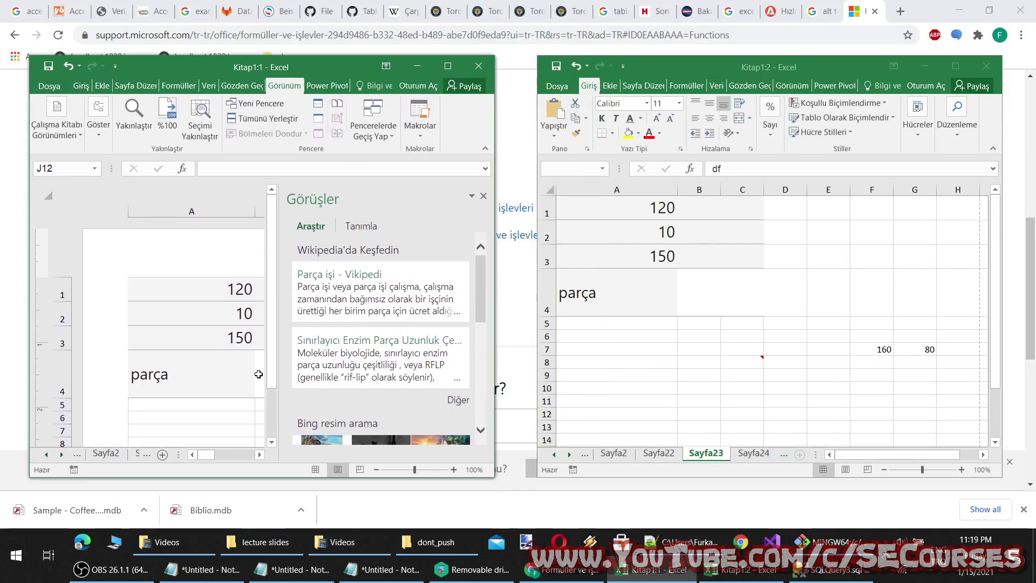
click(608, 356)
text(f)
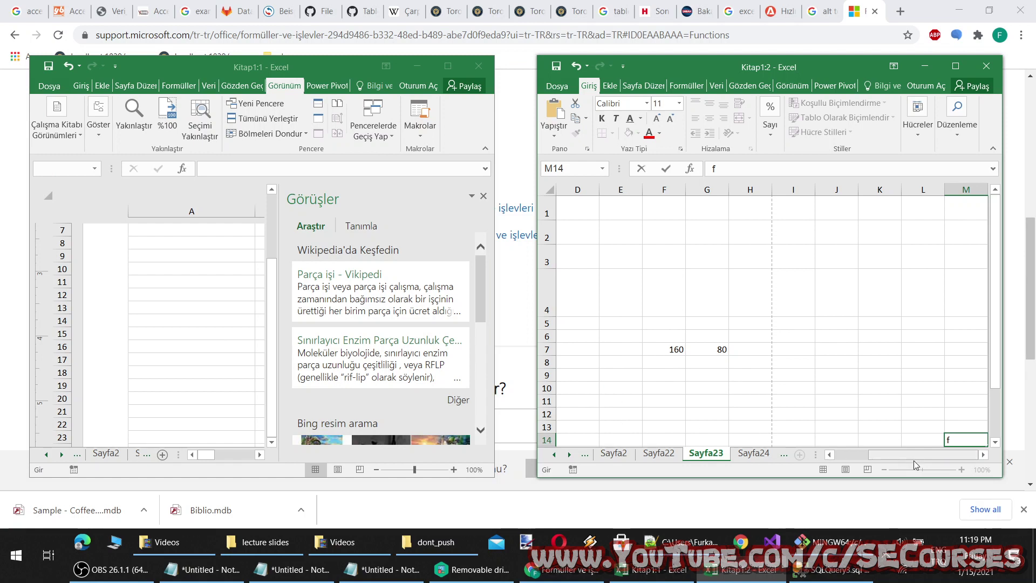
drag(917, 454, 3, 338)
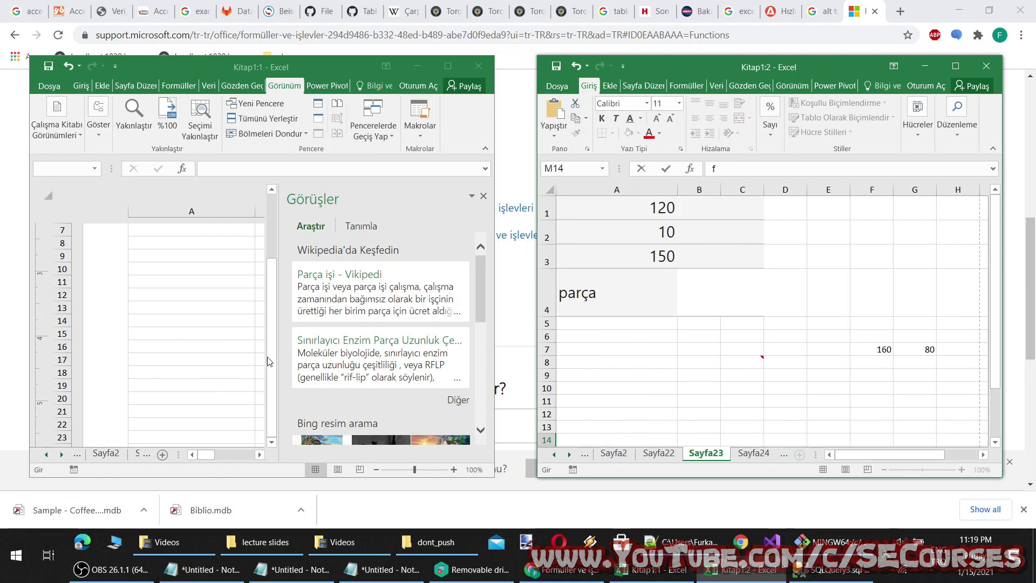
drag(269, 361, 246, 305)
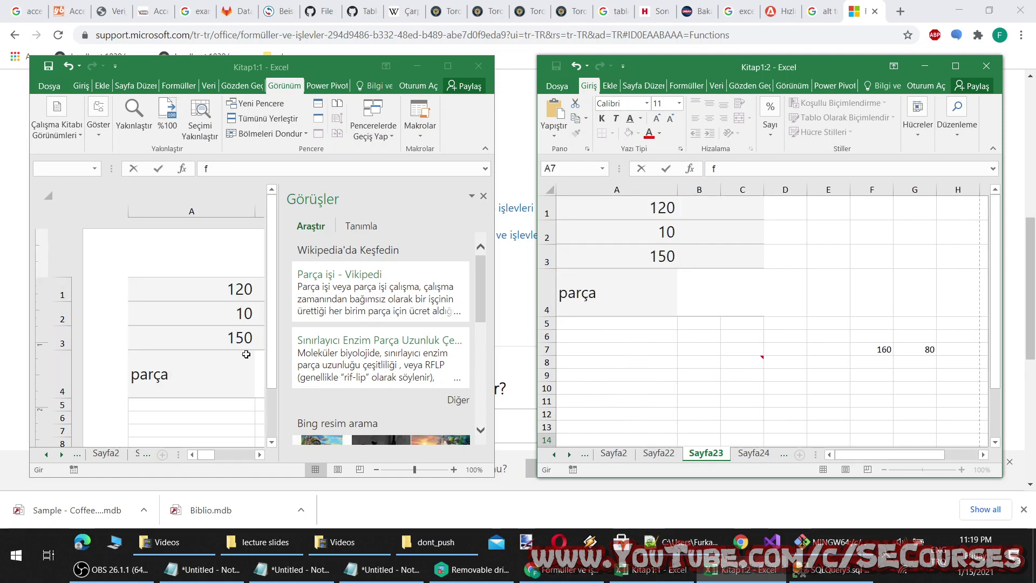
click(595, 317)
Step: Enter dfs in A5 of the second window, then close it and maximize Kitap1
click(590, 324)
text(dfs)
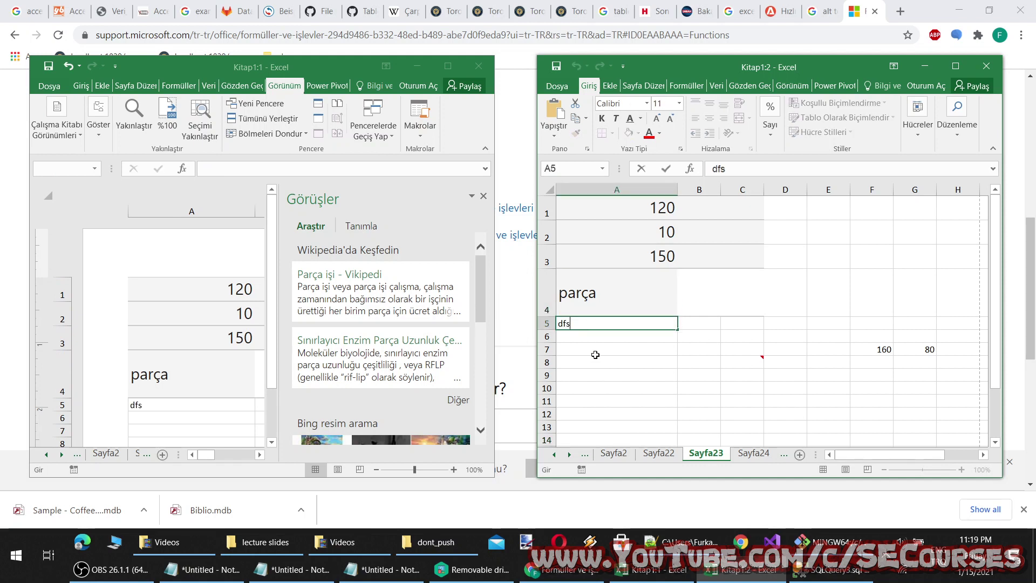
click(562, 375)
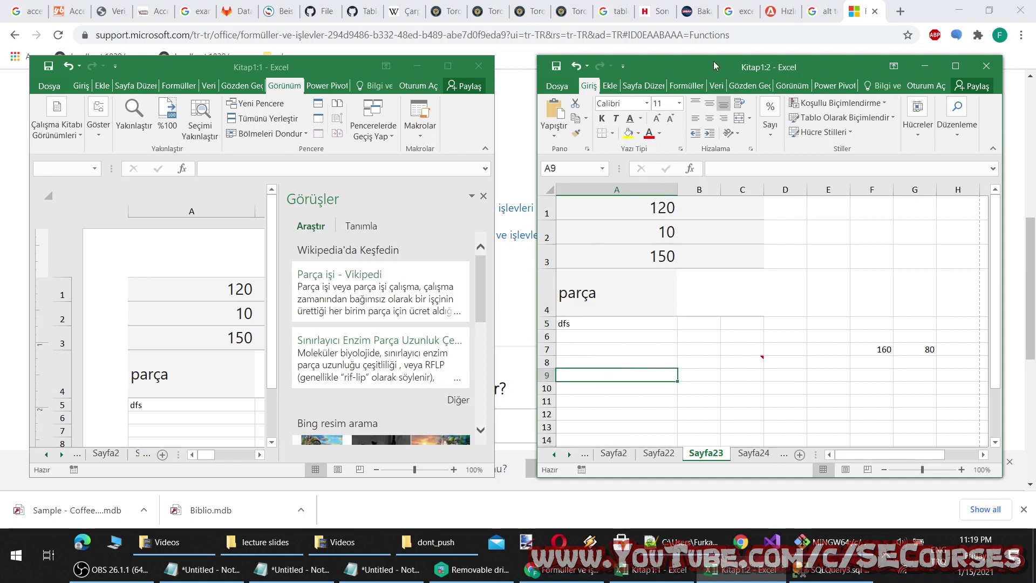
click(986, 66)
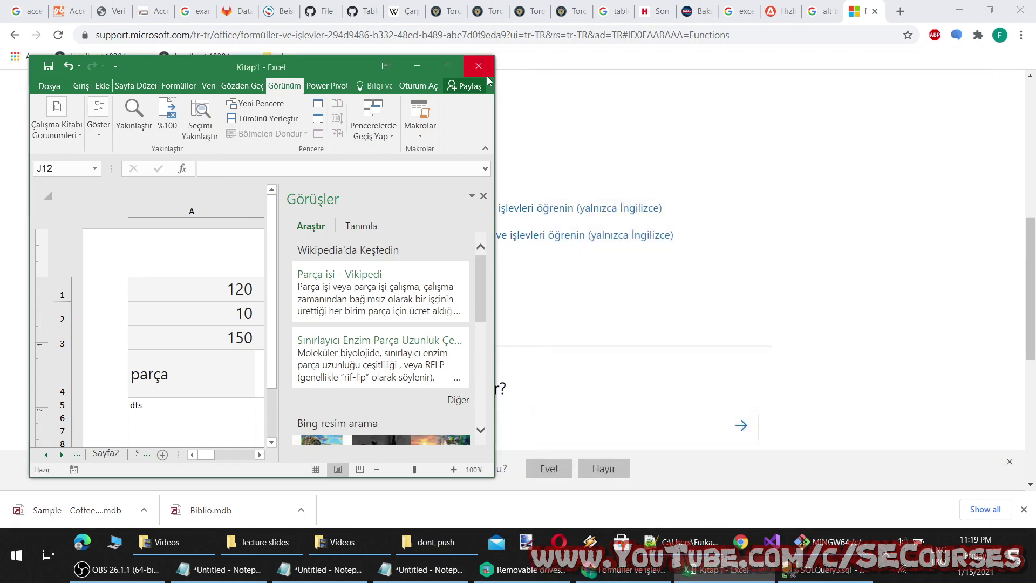
click(448, 66)
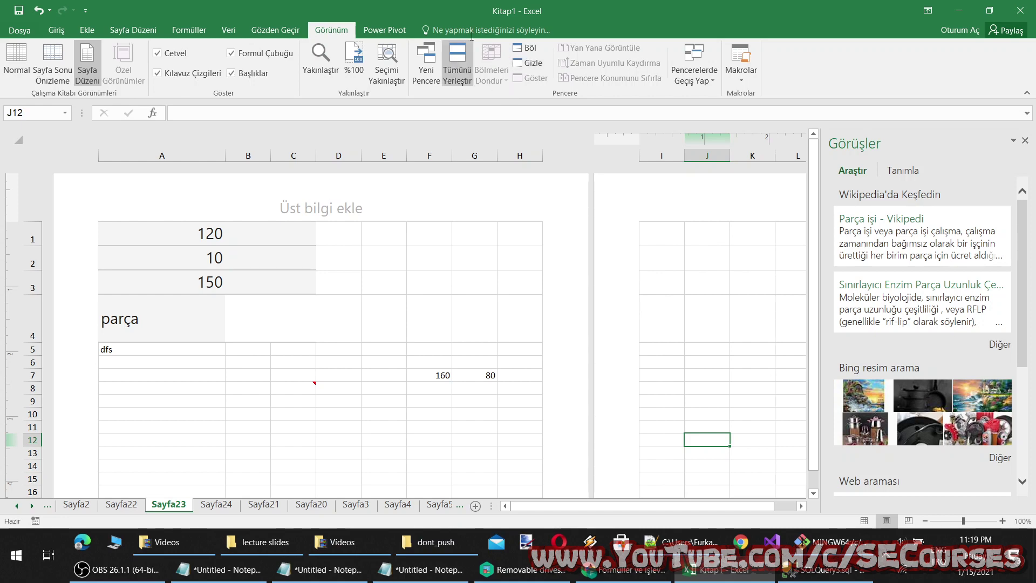
Step: In Save As, create a new folder ders 14 inside Desktop > Bilgisayar-Becerileri-IT501-2020
click(19, 12)
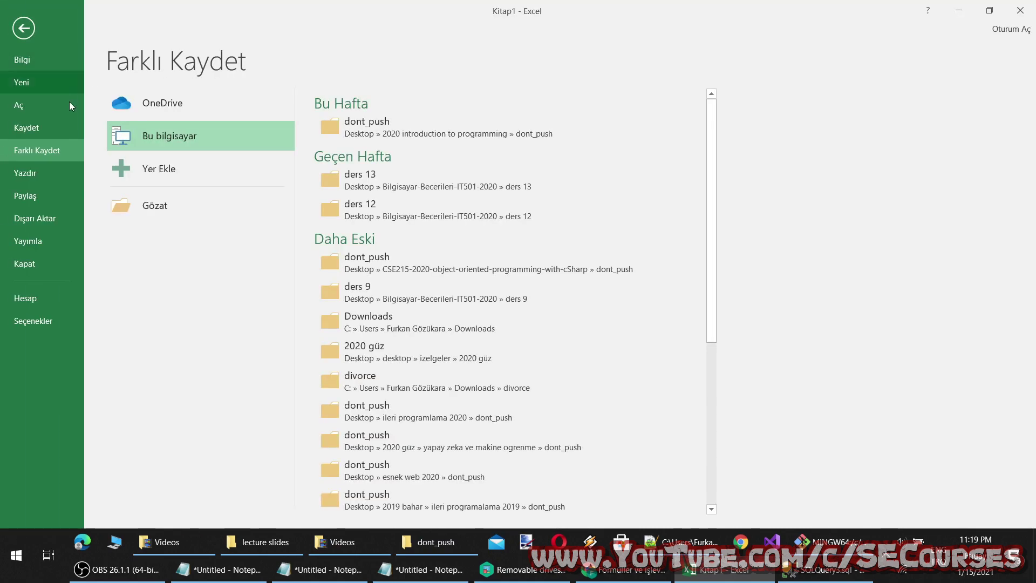
click(387, 173)
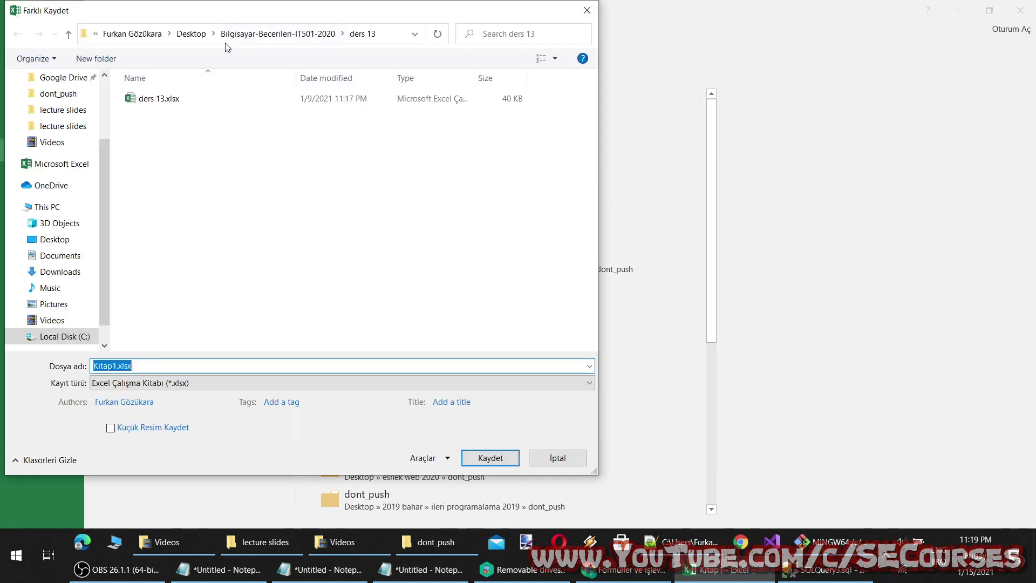
click(196, 34)
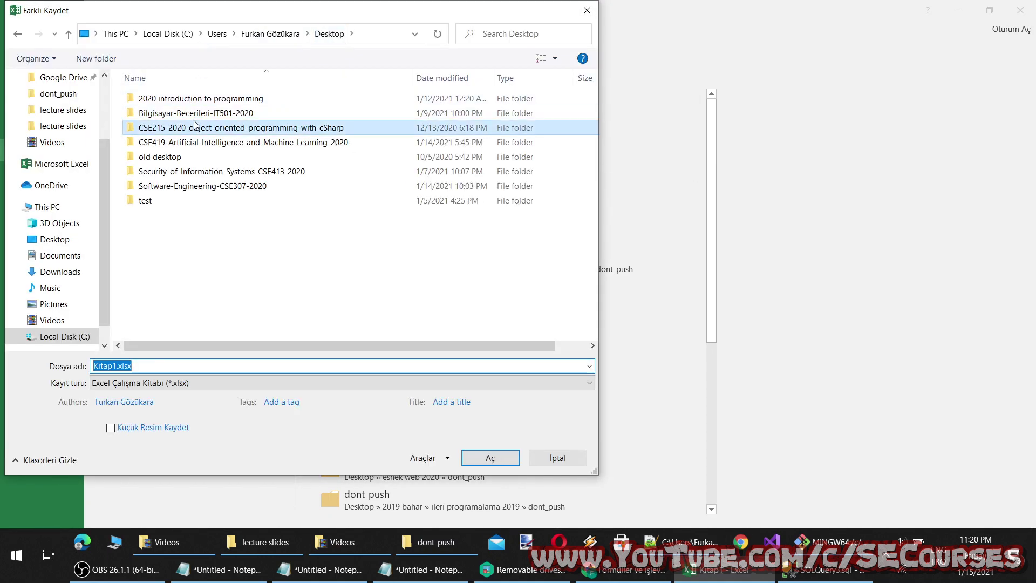
double_click(194, 114)
right_click(163, 334)
mouse_move(195, 303)
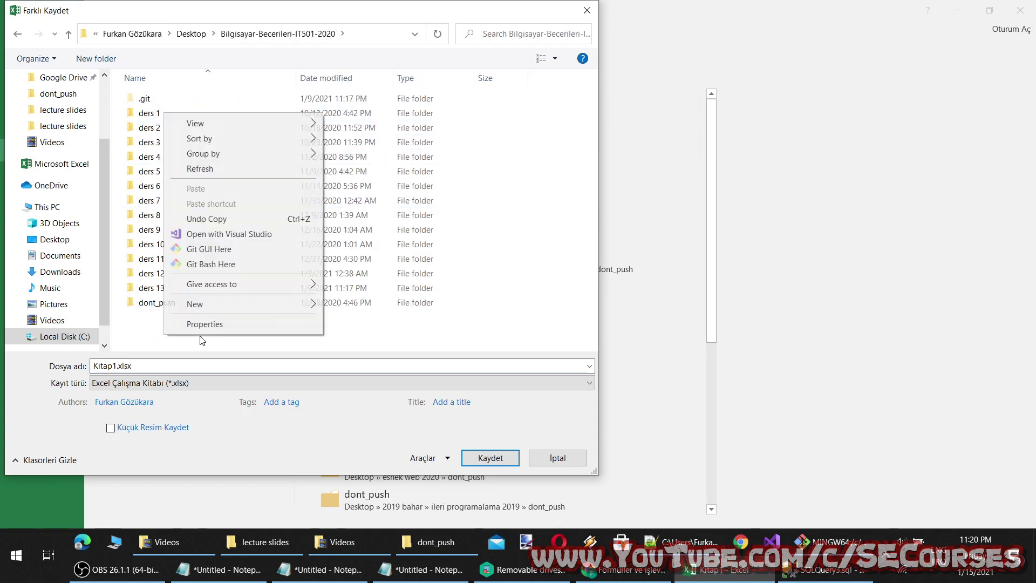
click(355, 305)
text(ders)
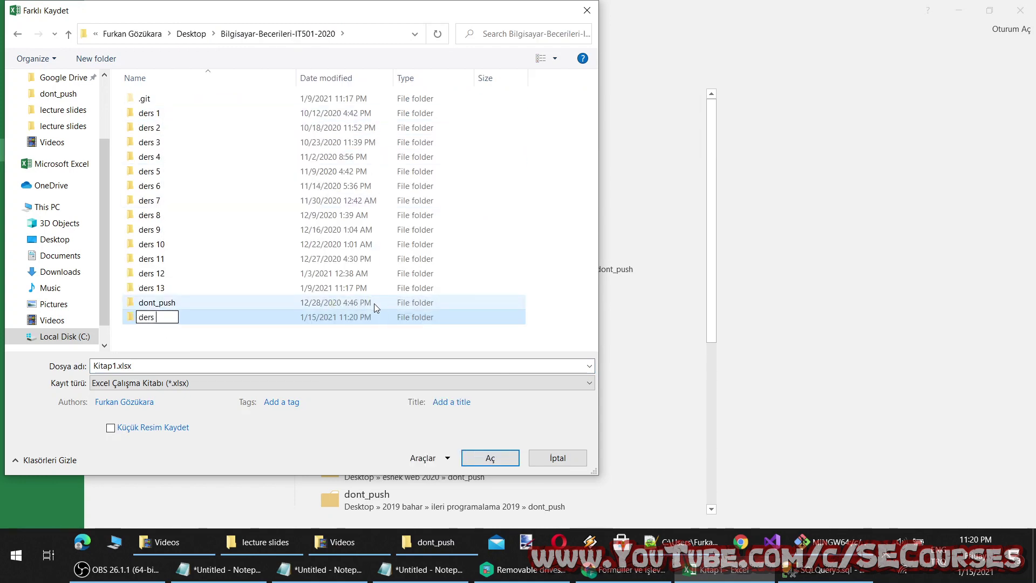
text( 14)
key(Return)
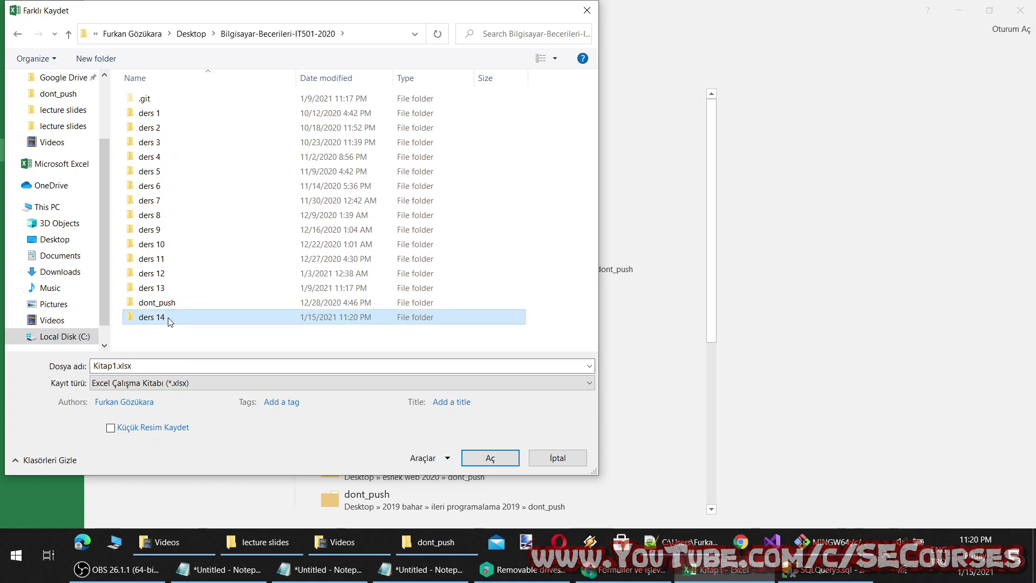
Step: Save the workbook as ornek kitap inside the ders 14 folder
double_click(171, 318)
click(165, 365)
text(ornek)
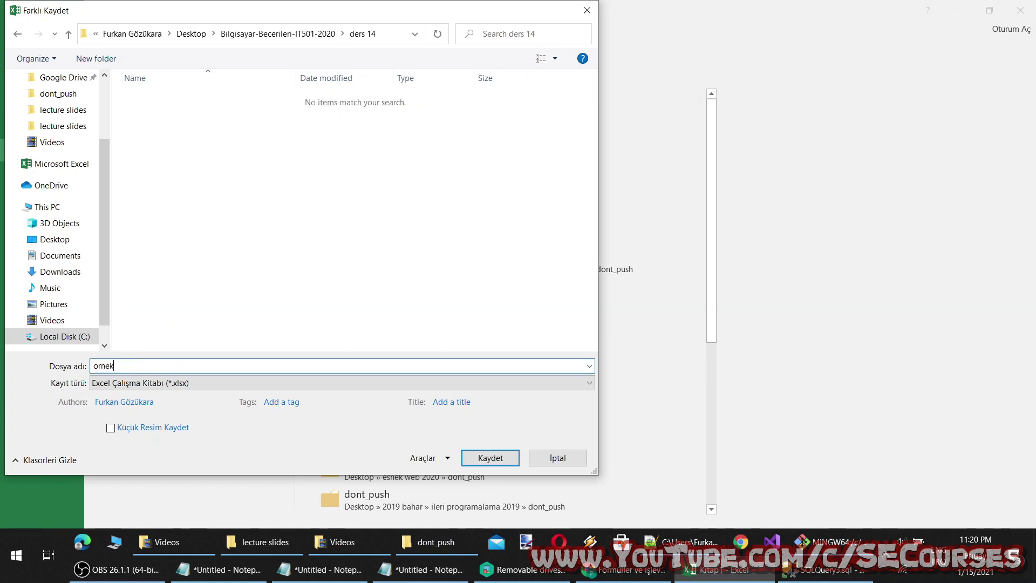
text( kitap)
key(Return)
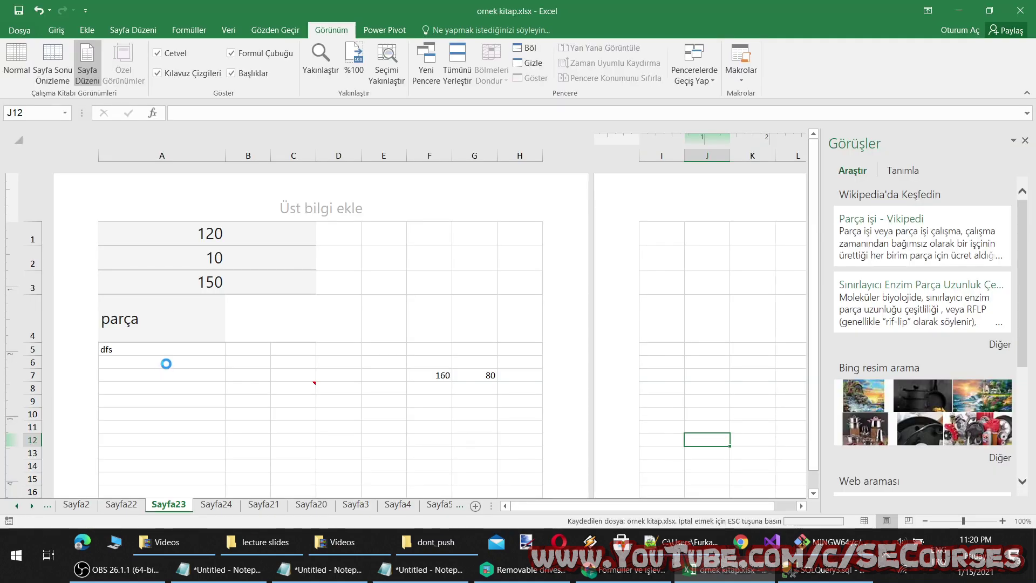
Step: In File Explorer, browse to Desktop > Bilgisayar-Becerileri-IT501-2020 > ders 14 and select ornek kitap.xlsx
click(452, 553)
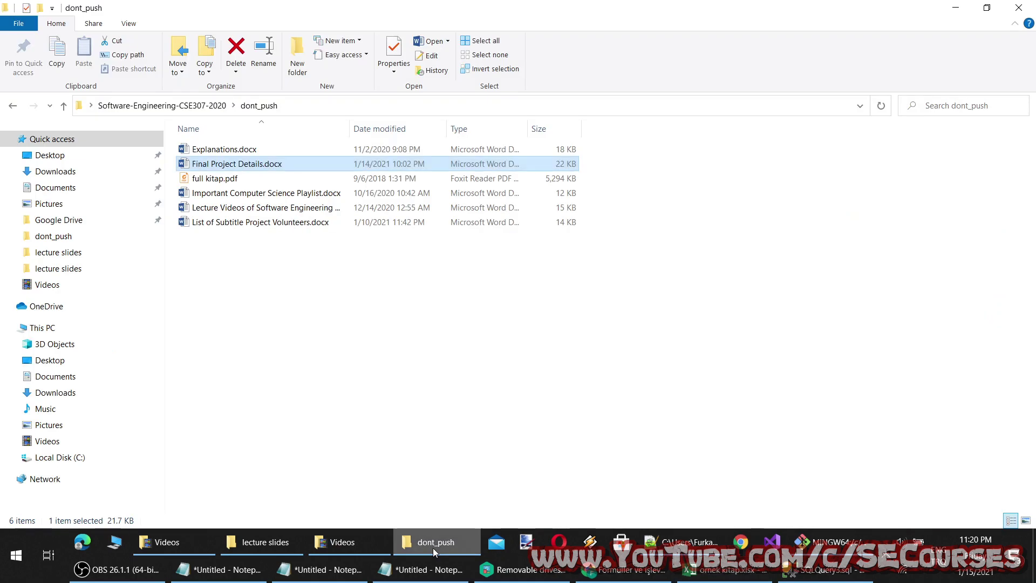
click(58, 157)
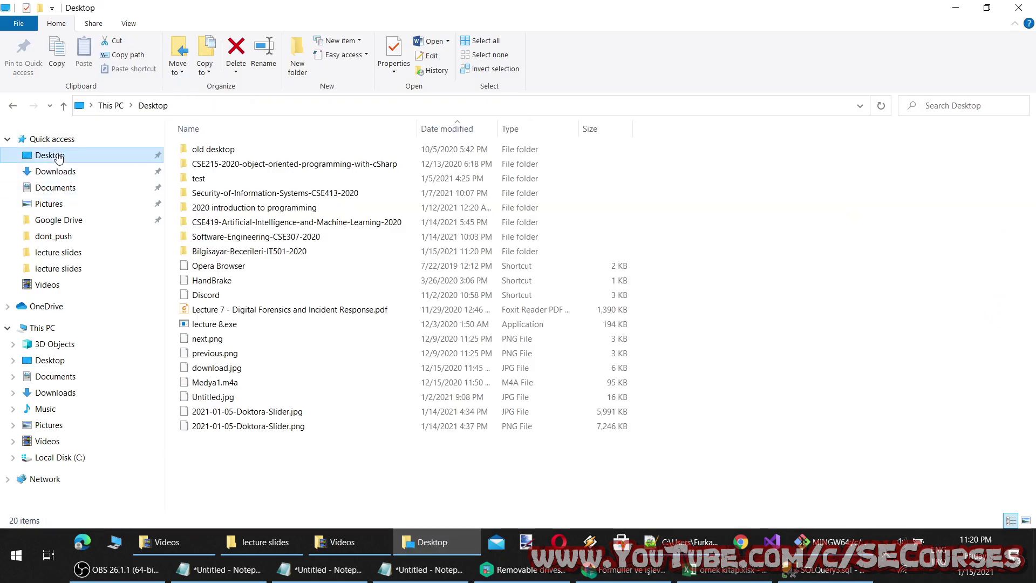
double_click(232, 251)
double_click(217, 353)
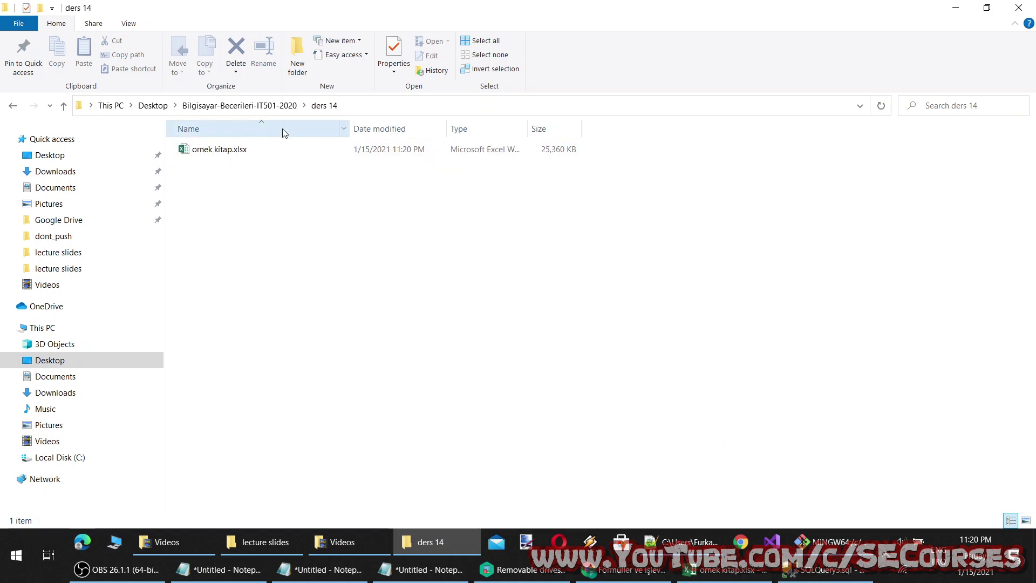
click(324, 153)
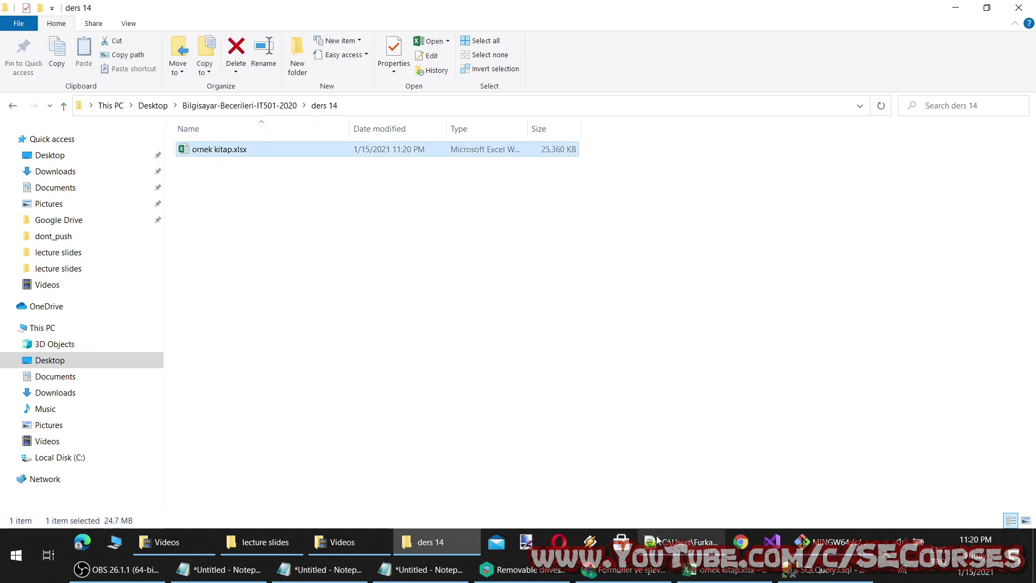
Step: Reopen ornek kitap.xlsx from the ders 14 folder and return to it in Excel
click(729, 574)
click(725, 572)
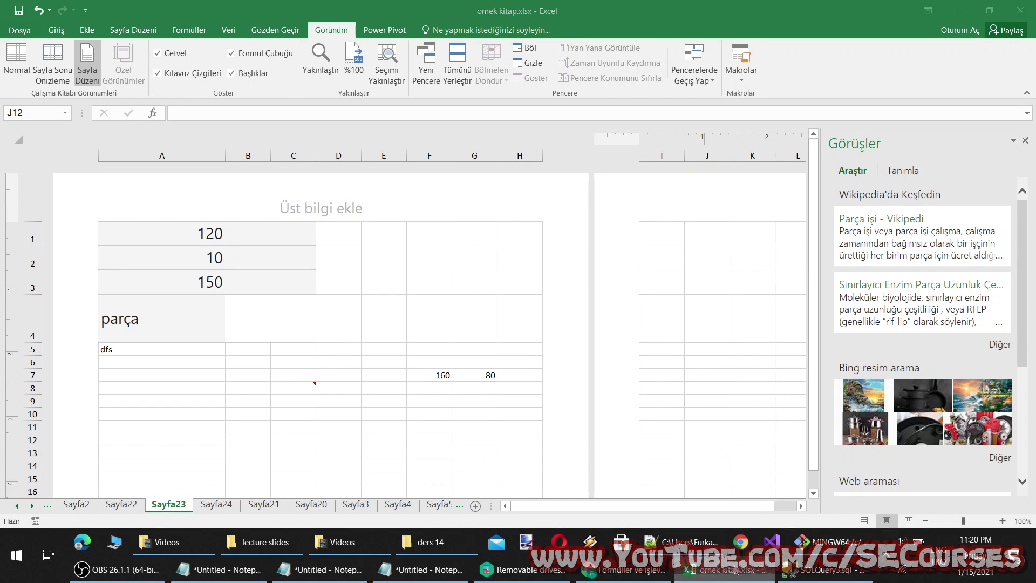
double_click(224, 154)
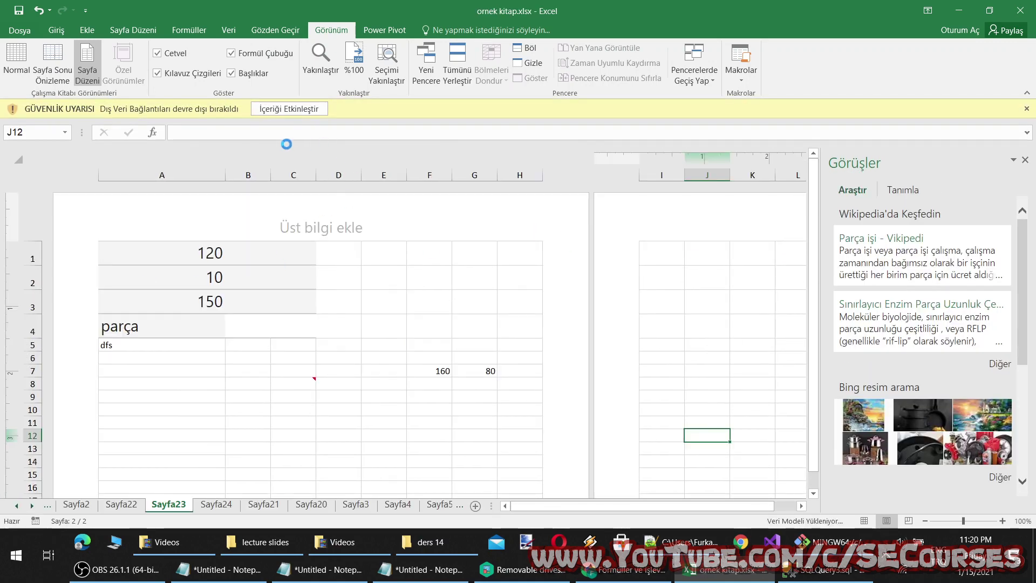
key(super+Down)
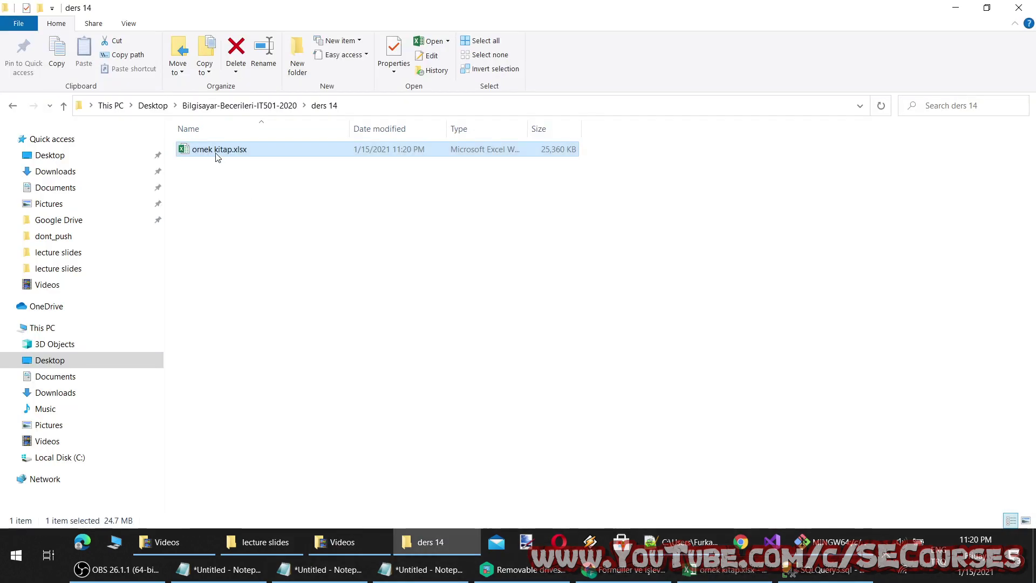
double_click(218, 151)
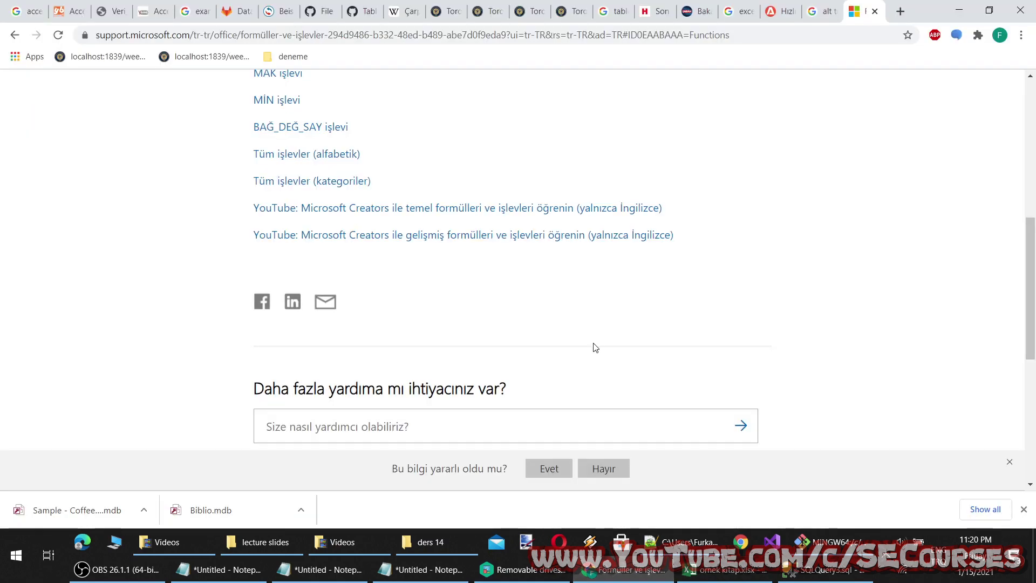
key(alt+Tab)
key(alt+Tab)
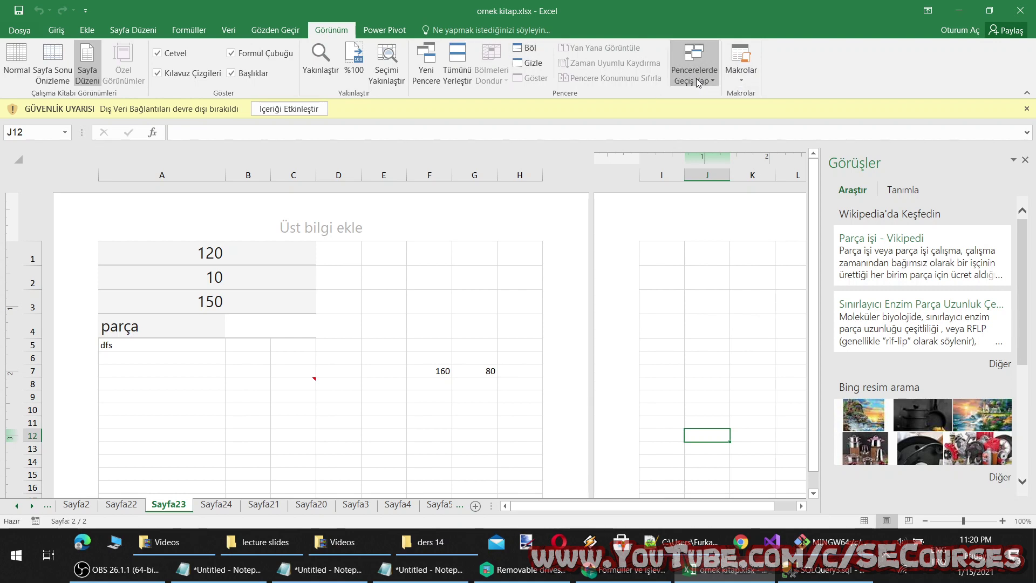
click(426, 62)
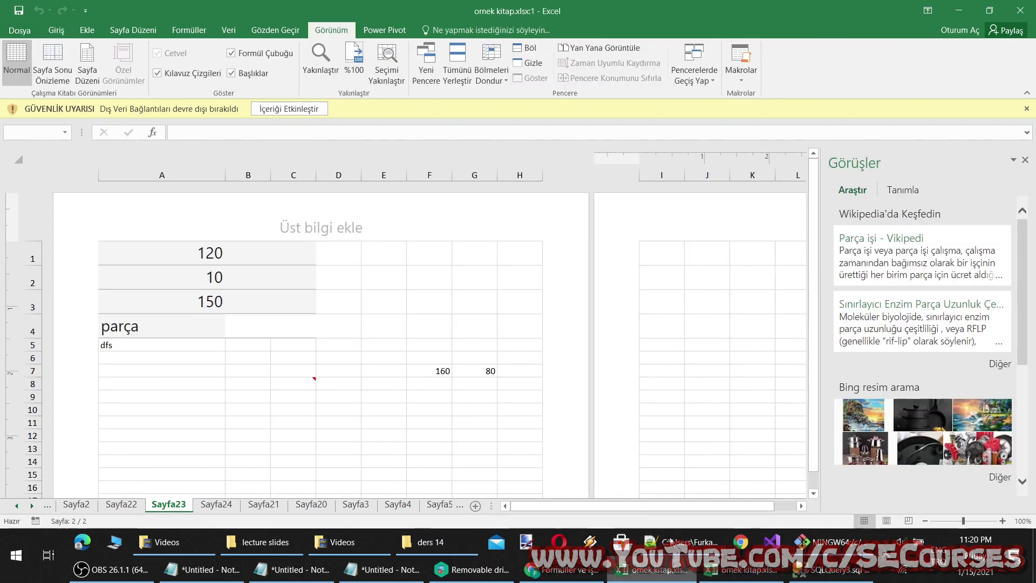
click(531, 64)
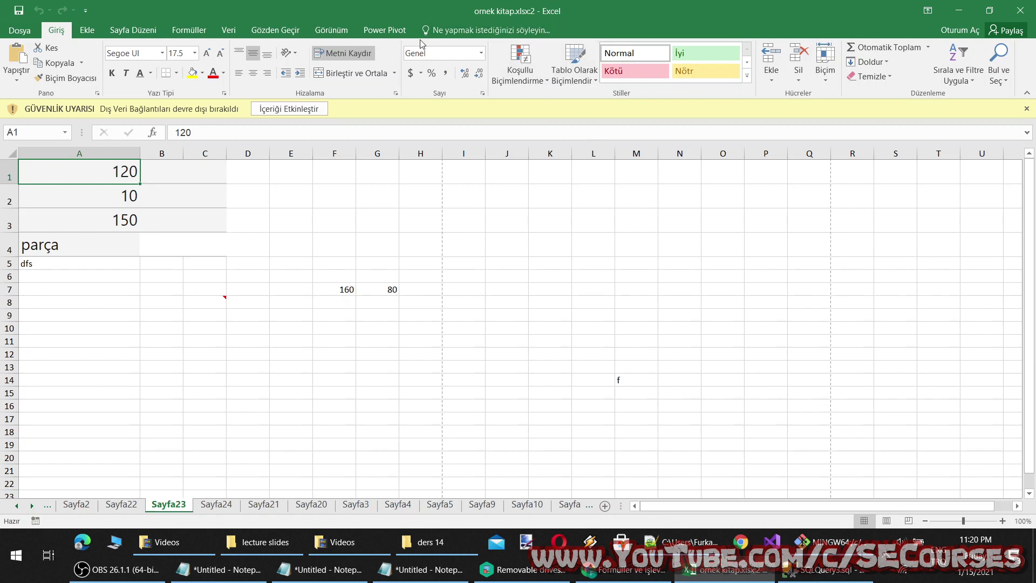
click(318, 31)
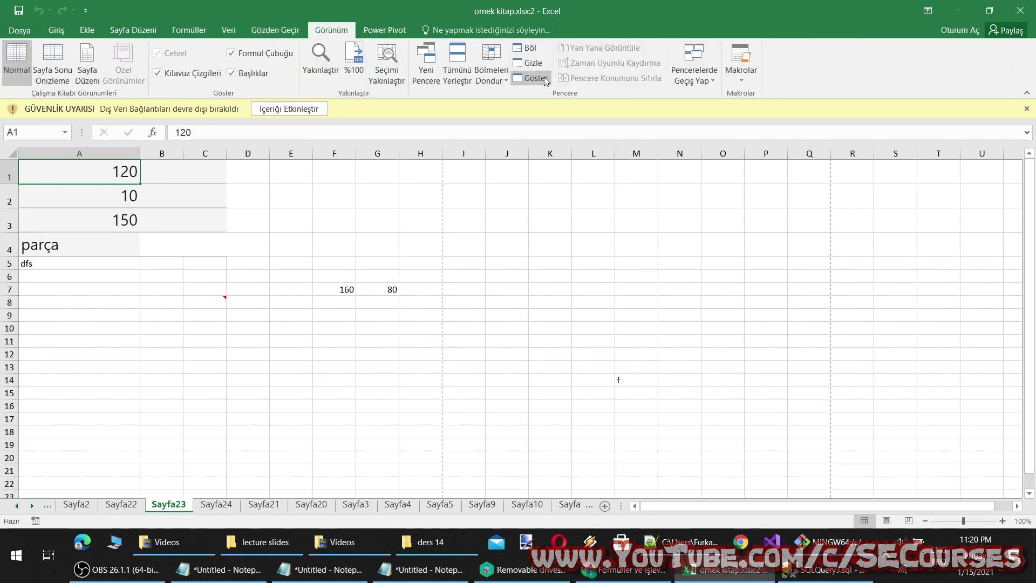
click(531, 78)
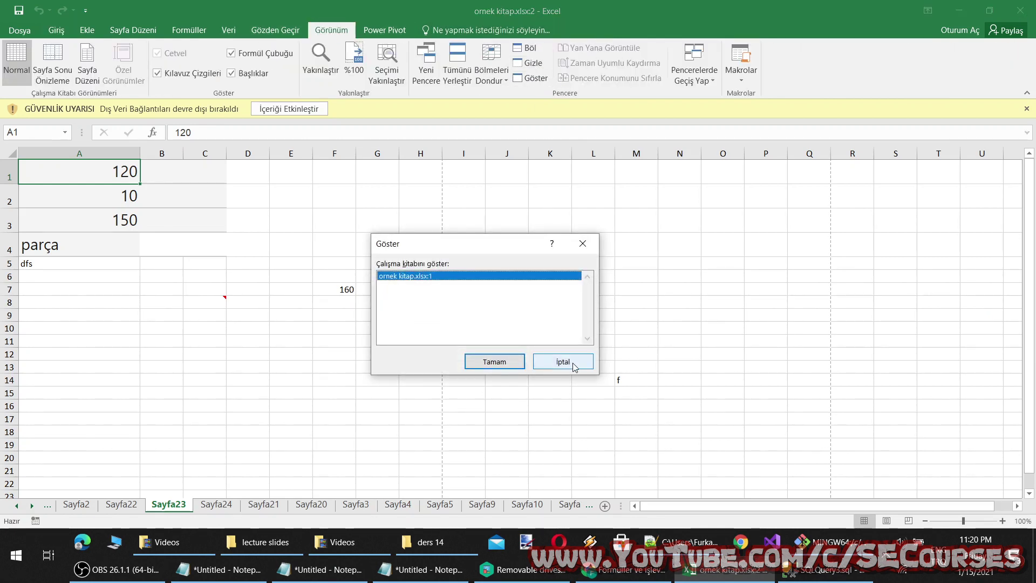
click(491, 360)
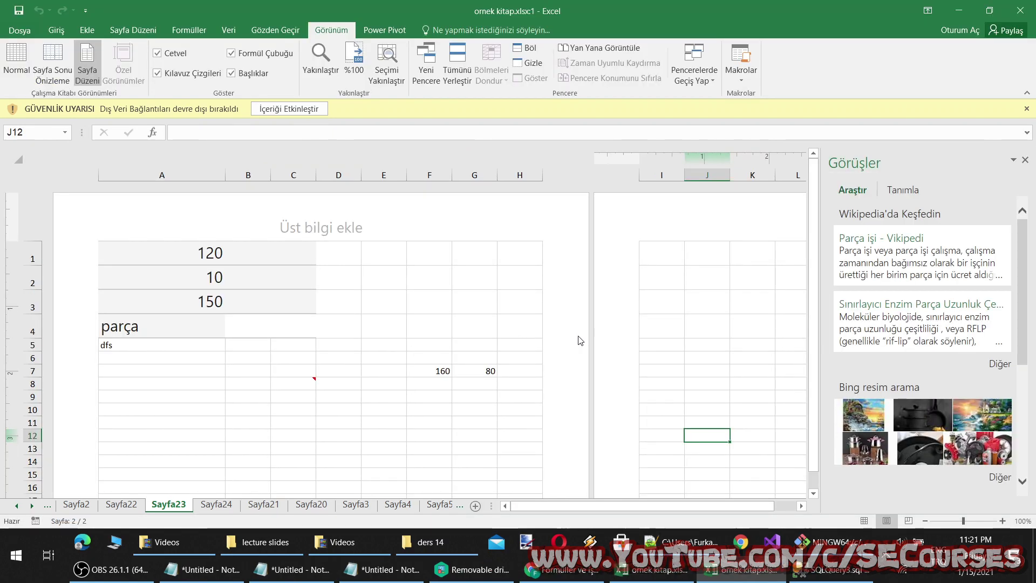
click(679, 578)
click(678, 579)
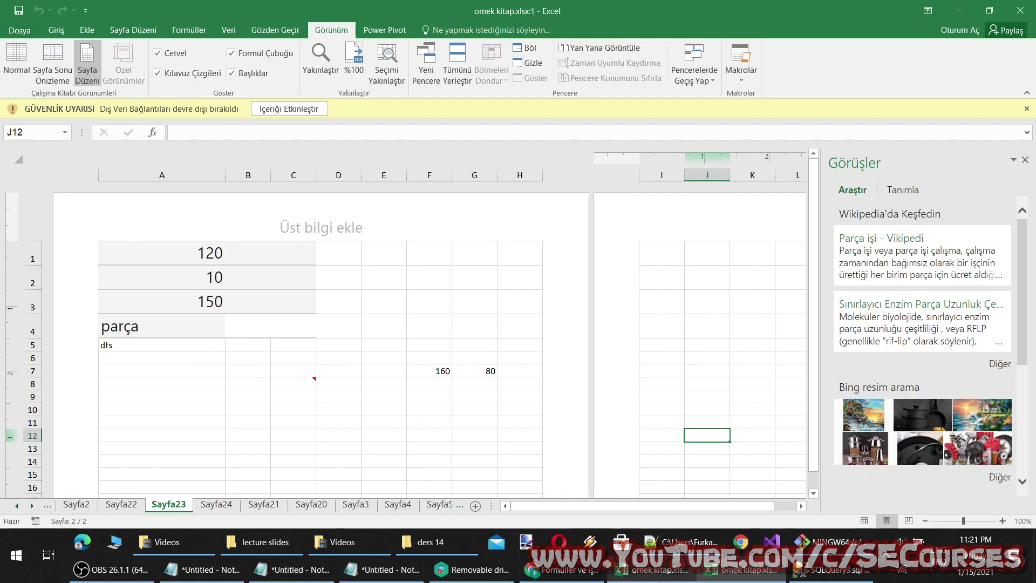
click(653, 569)
click(1020, 10)
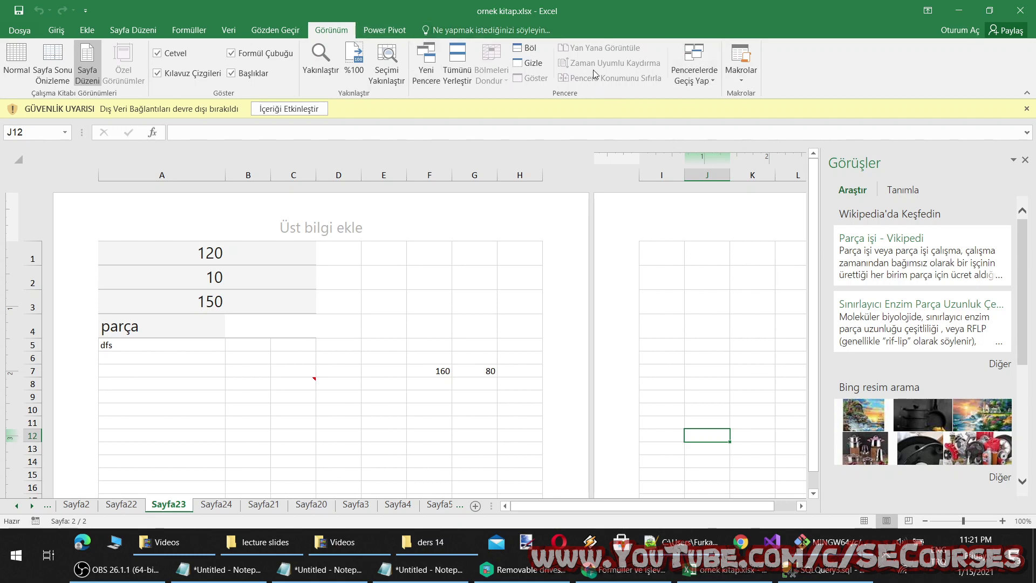
click(456, 259)
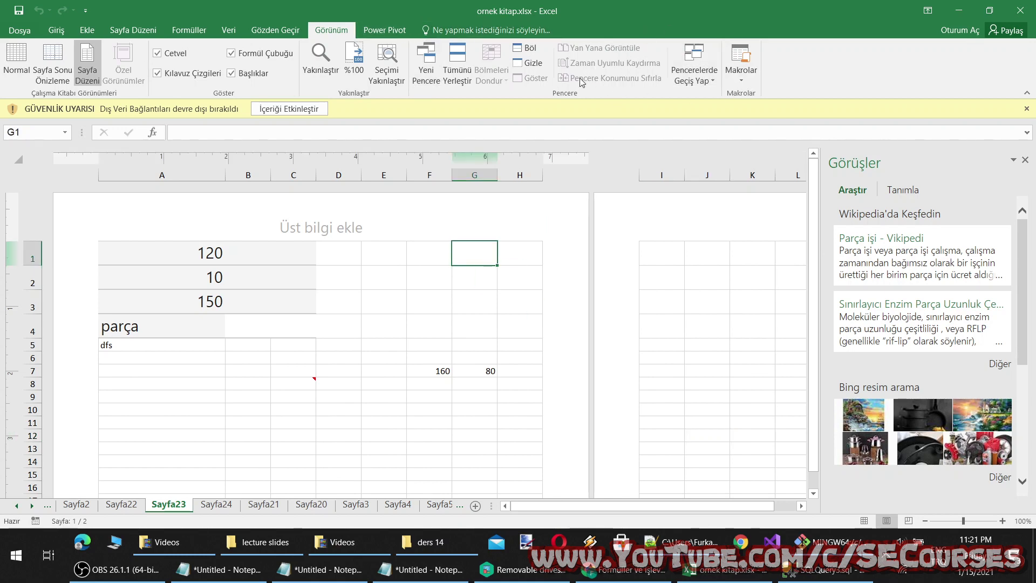
Step: Add a new blank sheet Sayfa15 after Sayfa23
click(740, 75)
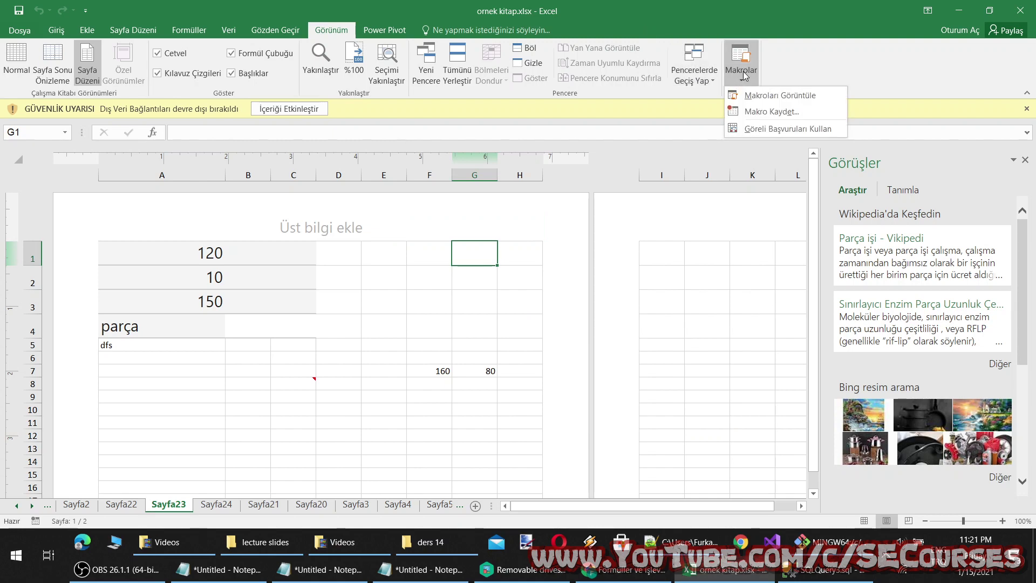
click(467, 490)
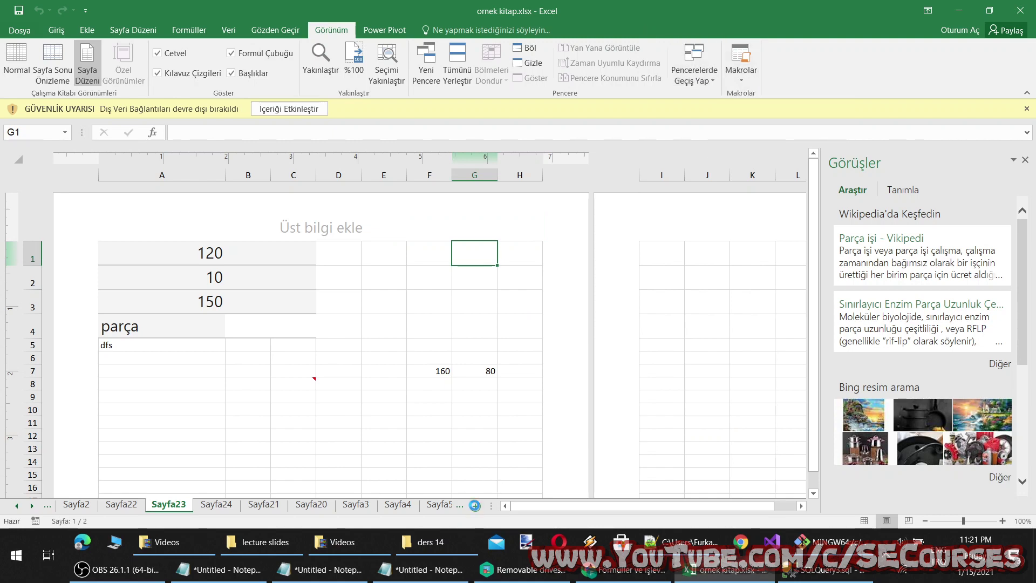
click(475, 505)
Step: Open the Makro dialog through View > Macros > View Macros
click(299, 257)
click(748, 75)
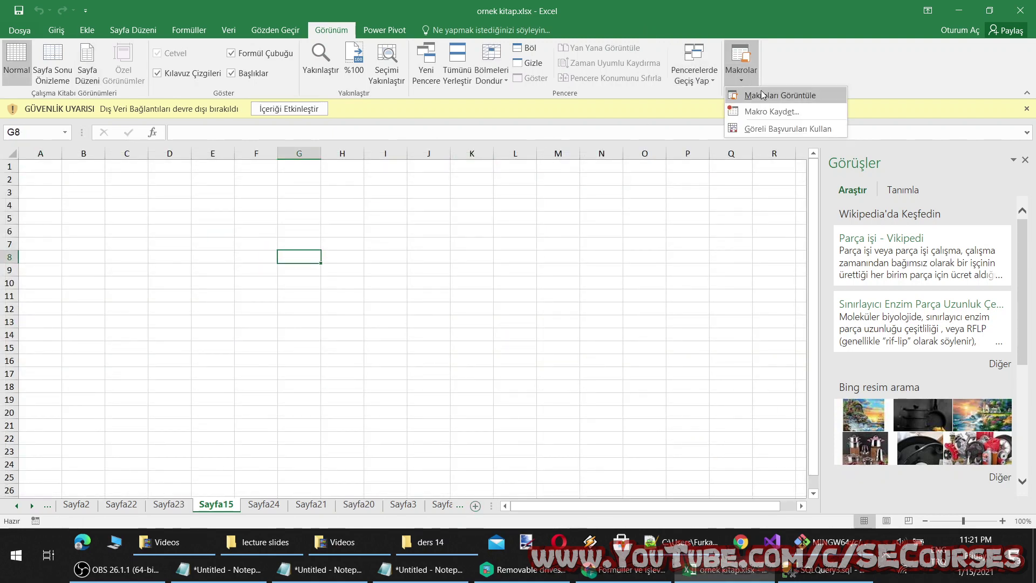
click(762, 95)
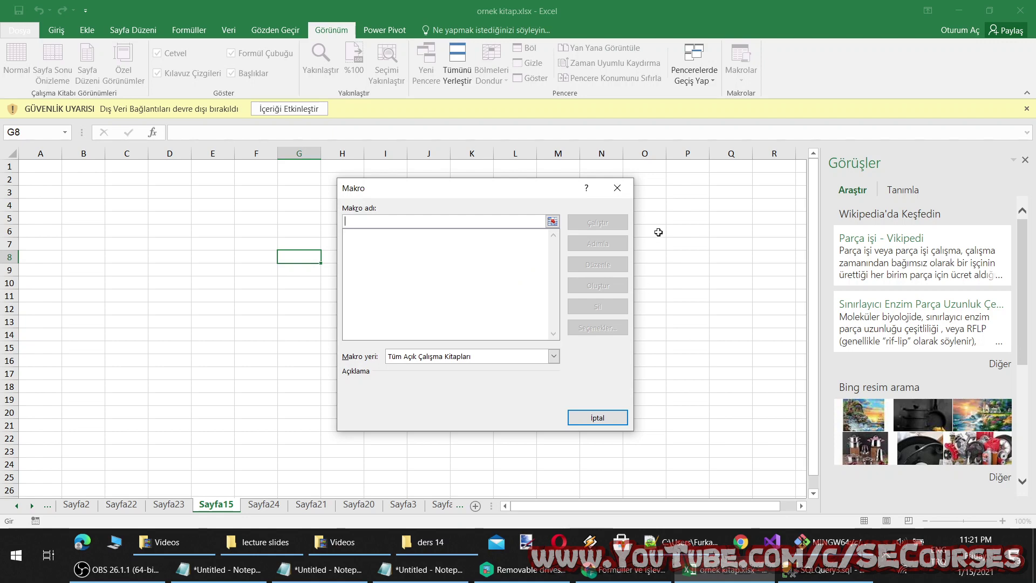
Step: Dismiss the empty macro dialog and close all other browser tabs
click(617, 190)
key(alt+Tab)
click(27, 11)
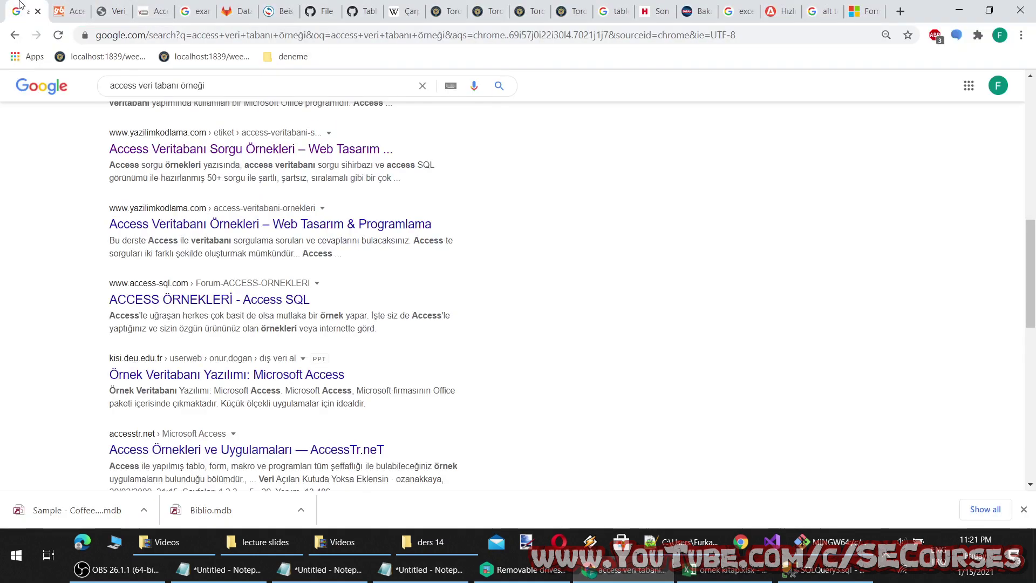
right_click(21, 10)
click(81, 156)
Step: Search Google for 'excel örnek macro', accepting the corrected spelling 'excel örnek makro'
click(215, 36)
text(excel e)
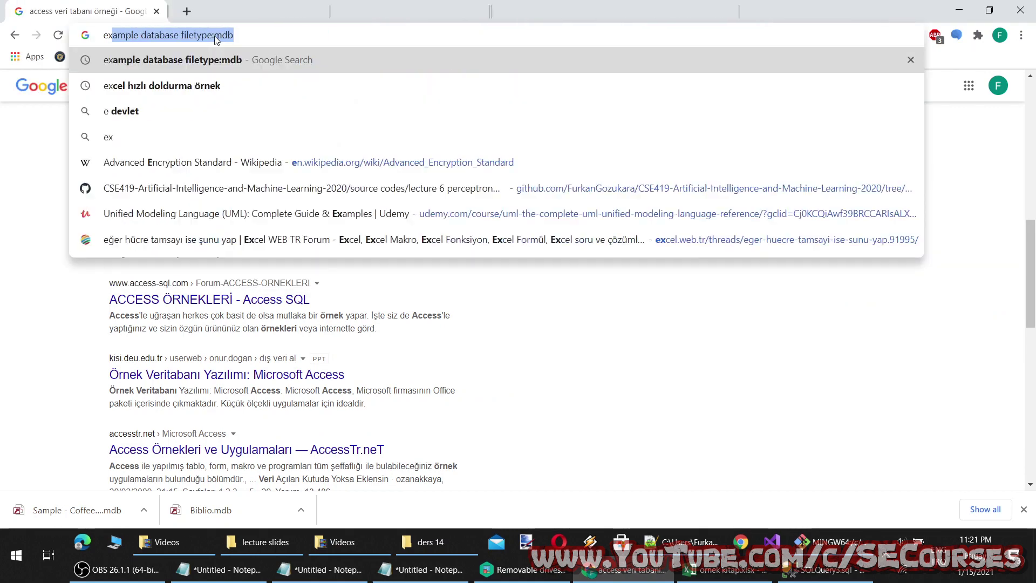
key(BackSpace)
text(örnek macro)
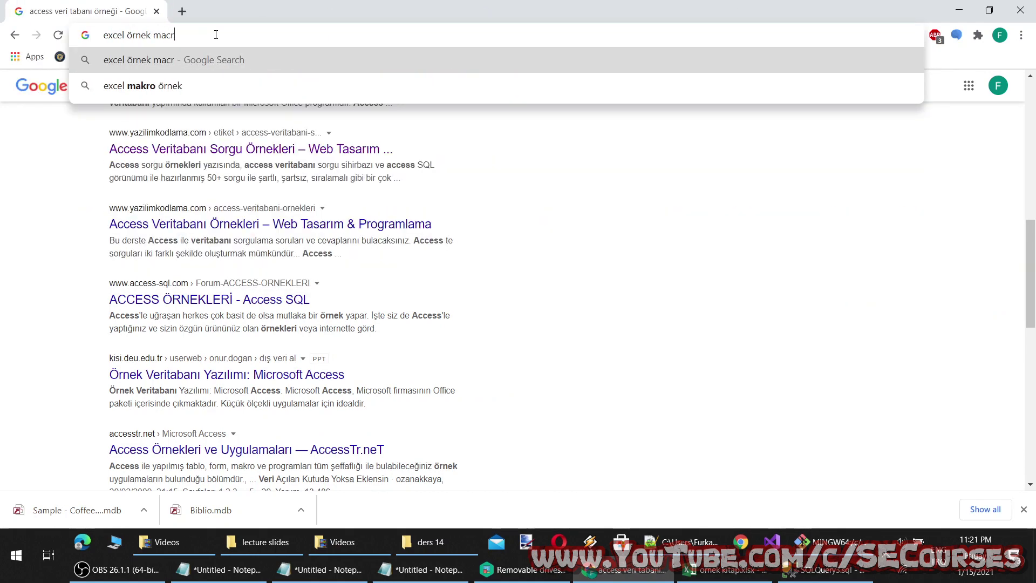
key(Return)
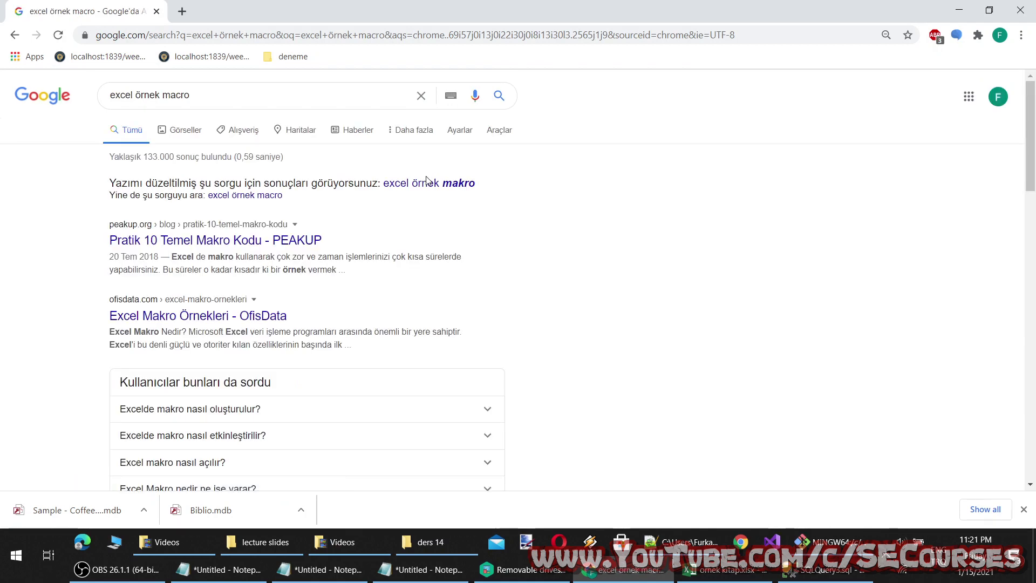
click(426, 183)
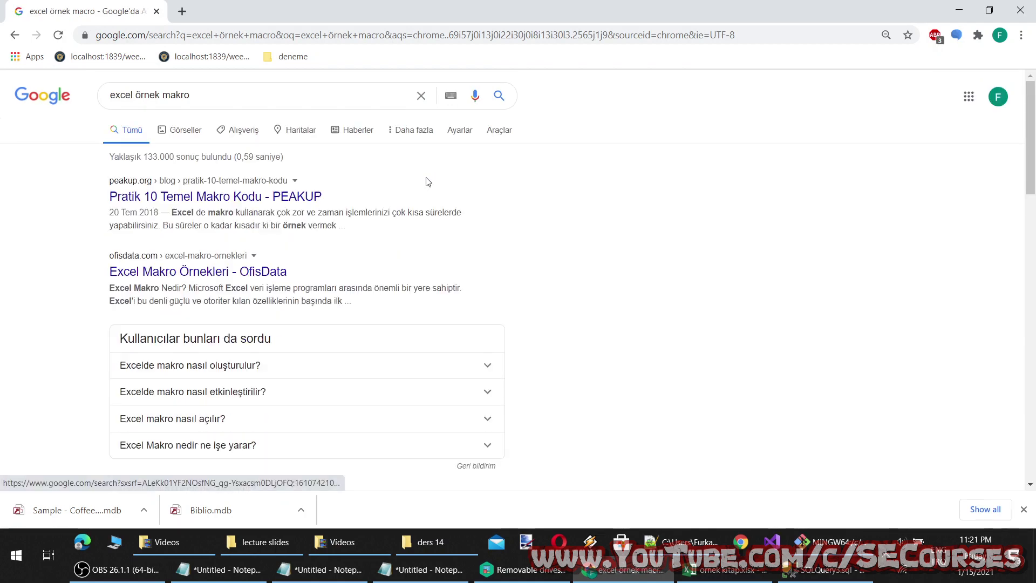
Step: Open the PEAKUP and OfisData macro results in new tabs and view the PEAKUP article
middle_click(261, 198)
middle_click(256, 273)
click(286, 12)
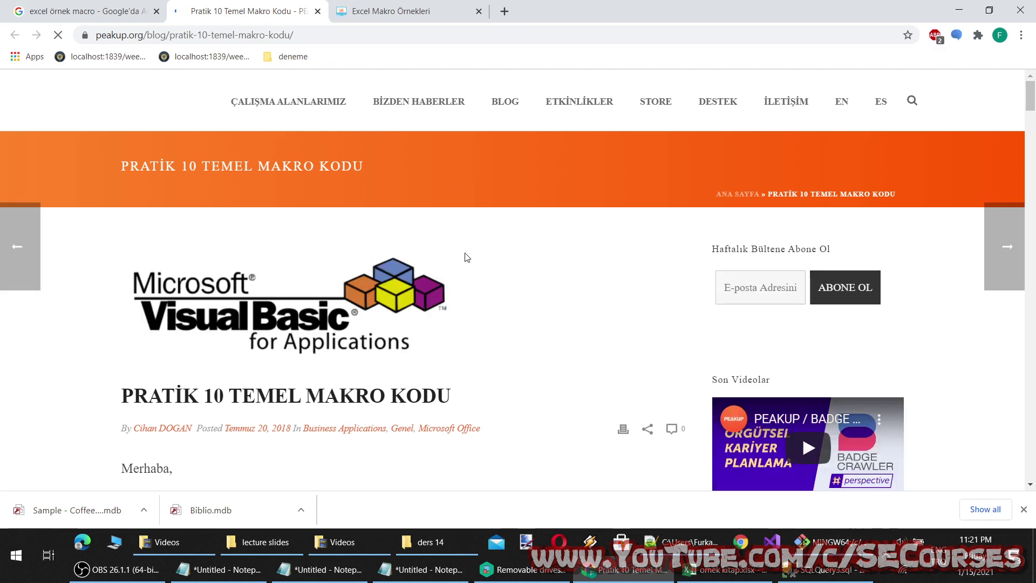
Step: Read through the PEAKUP 'Pratik 10 Temel Makro Kodu' article
scroll(597, 335, down, 5)
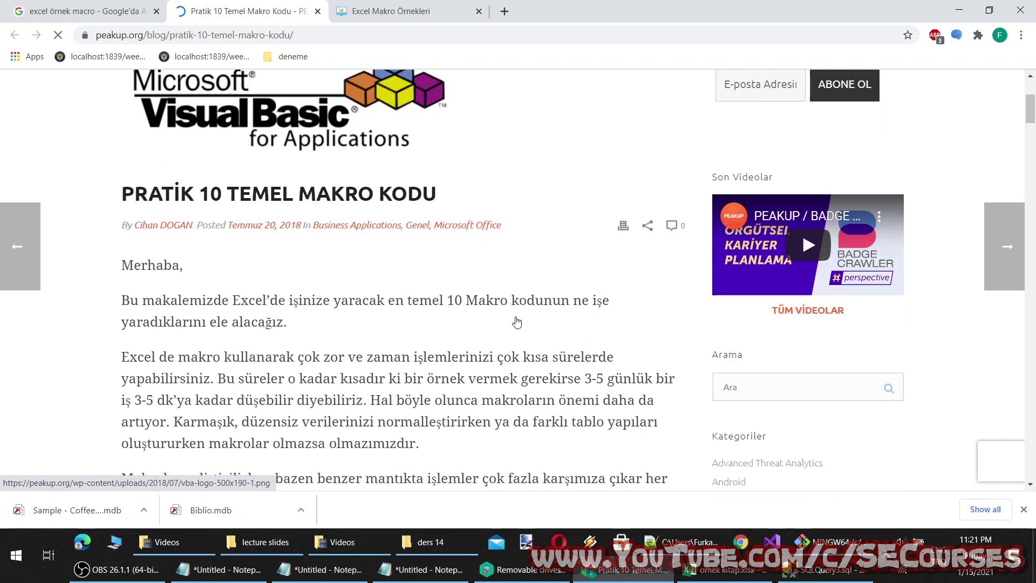
scroll(520, 257, down, 5)
scroll(505, 321, down, 7)
scroll(506, 324, up, 20)
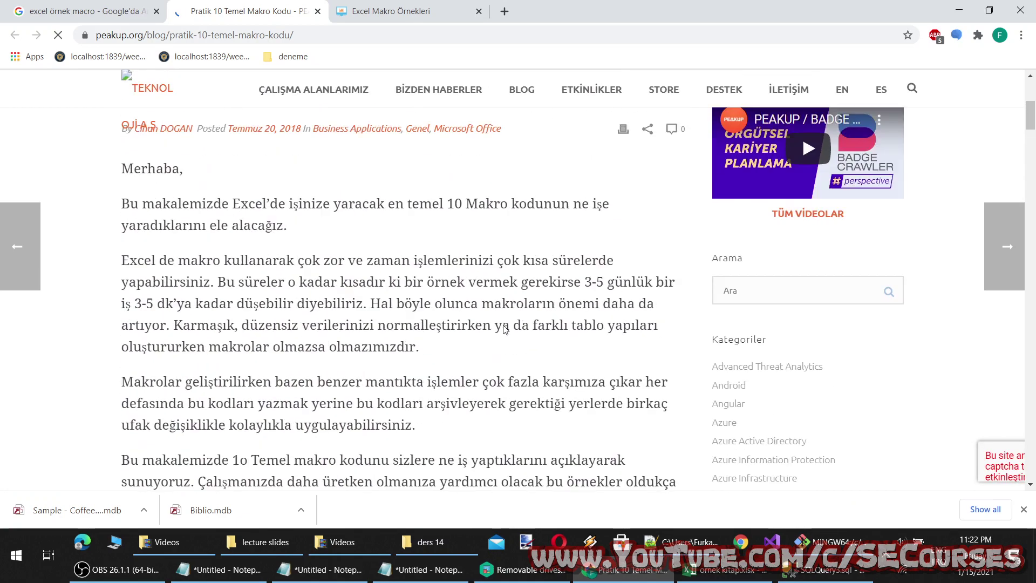
scroll(505, 330, down, 7)
scroll(506, 330, down, 5)
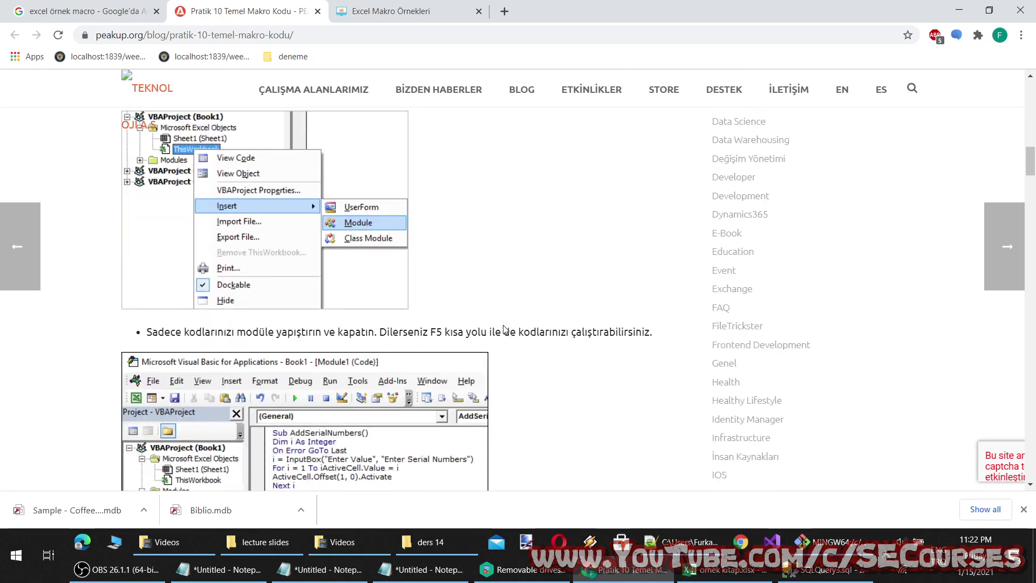
scroll(505, 329, down, 4)
scroll(505, 328, up, 1)
scroll(505, 328, up, 1)
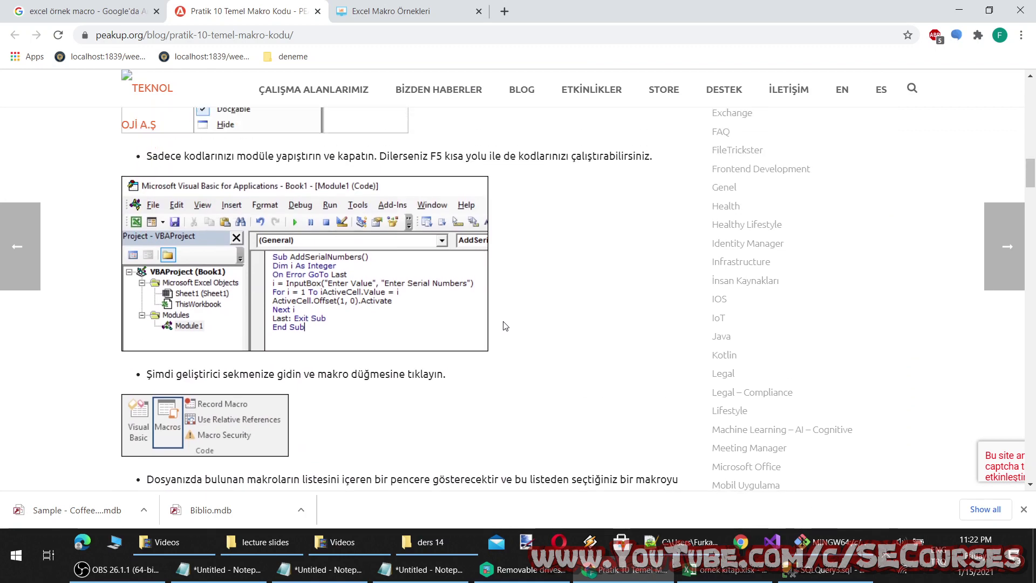
scroll(505, 328, up, 2)
scroll(505, 328, down, 8)
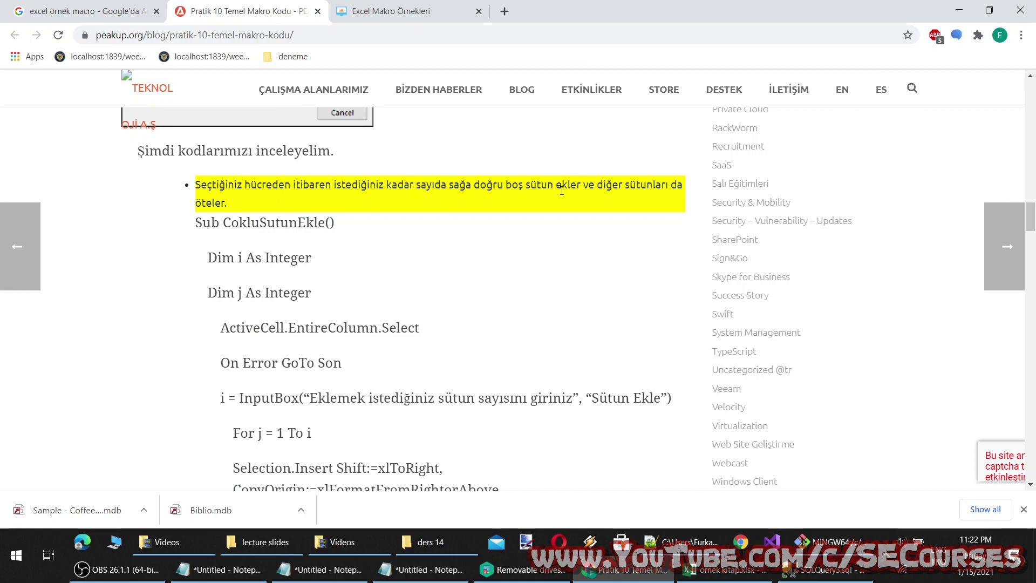
scroll(518, 313, down, 10)
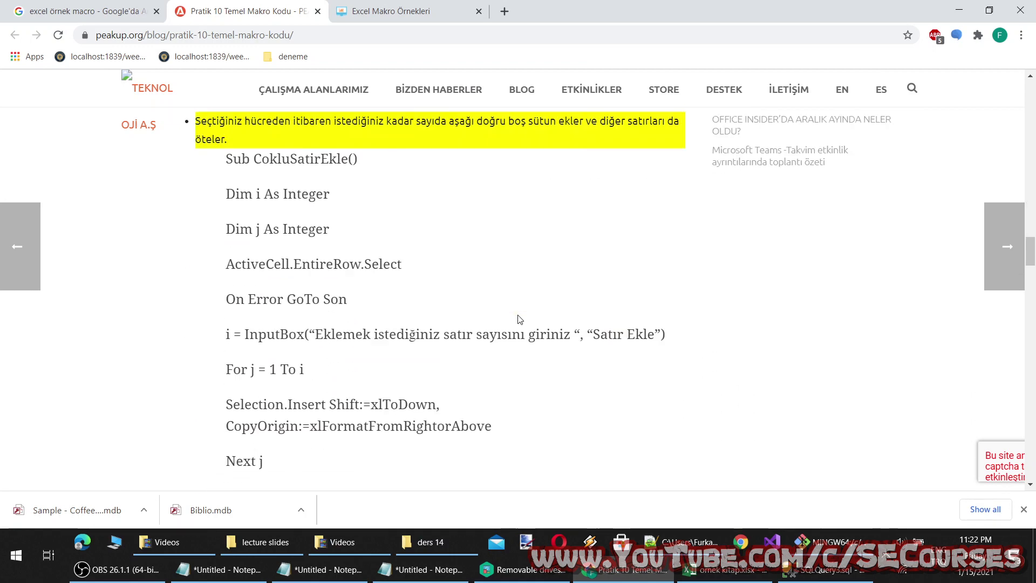
scroll(485, 316, up, 3)
scroll(423, 315, down, 2)
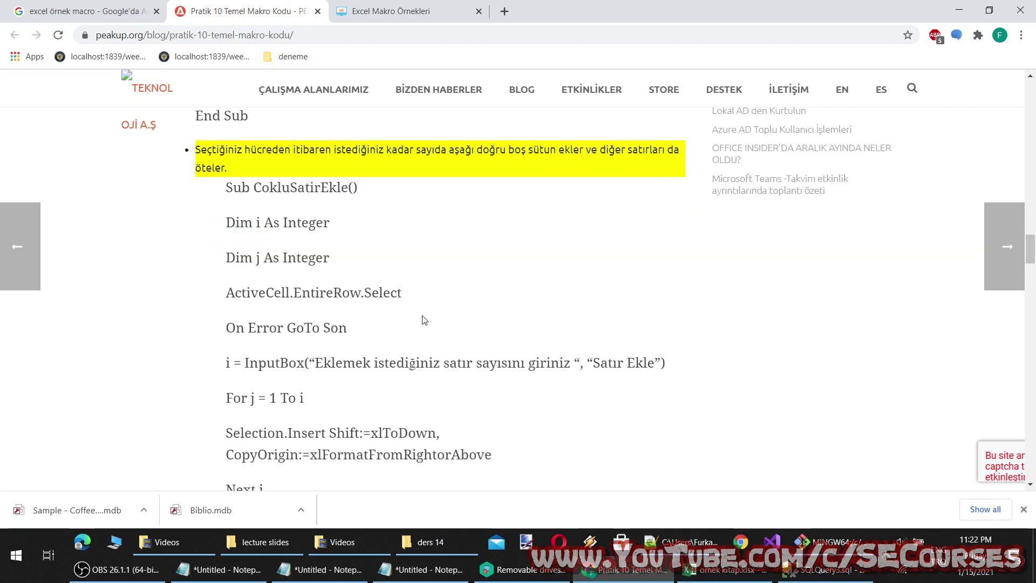
scroll(426, 316, down, 9)
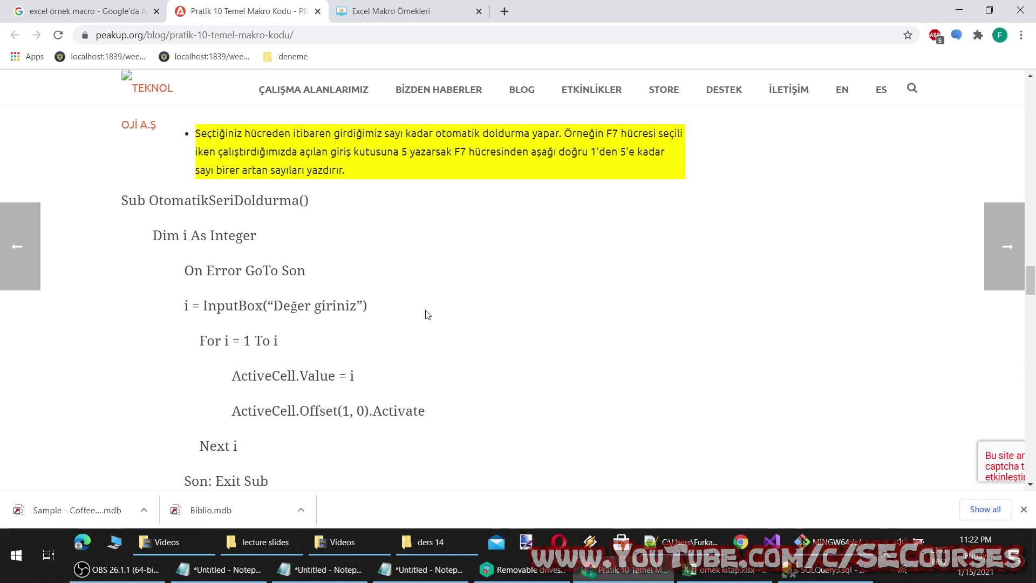
Step: Go to the OfisData macro examples page and scroll down to the Makro1 code
click(351, 4)
scroll(433, 303, down, 4)
scroll(451, 303, down, 4)
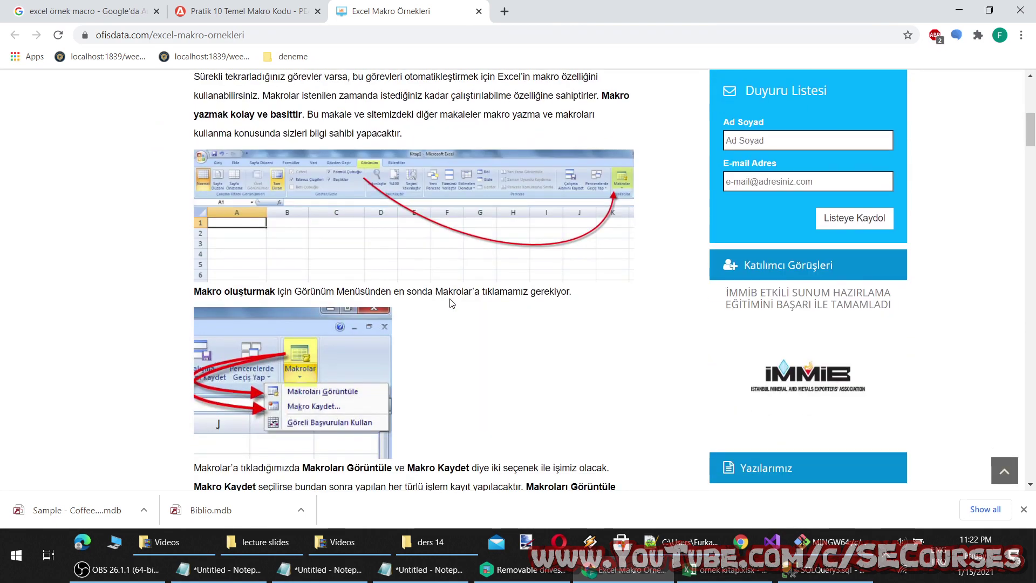
scroll(452, 303, down, 3)
scroll(452, 303, down, 3)
scroll(452, 304, down, 3)
scroll(452, 304, down, 3)
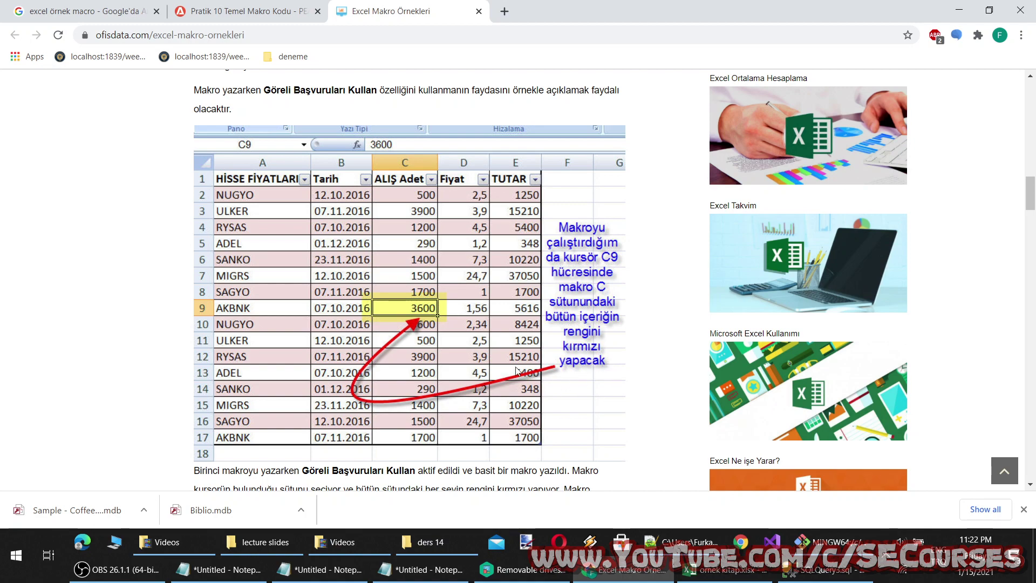
scroll(512, 366, up, 3)
scroll(513, 367, down, 8)
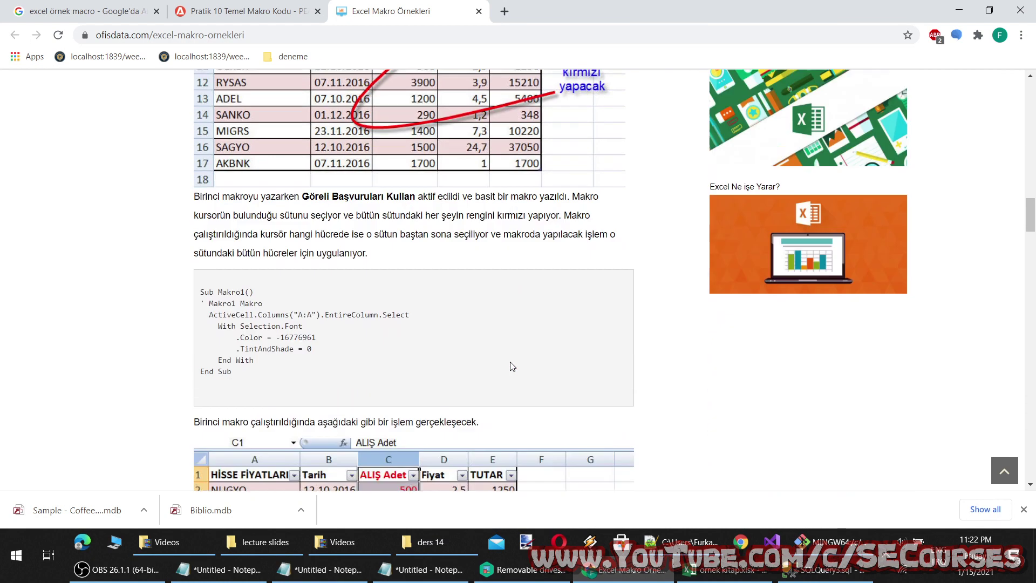
scroll(513, 367, down, 1)
Step: Copy the Makro1 column font-colour code block and return to Excel
drag(271, 328, 208, 229)
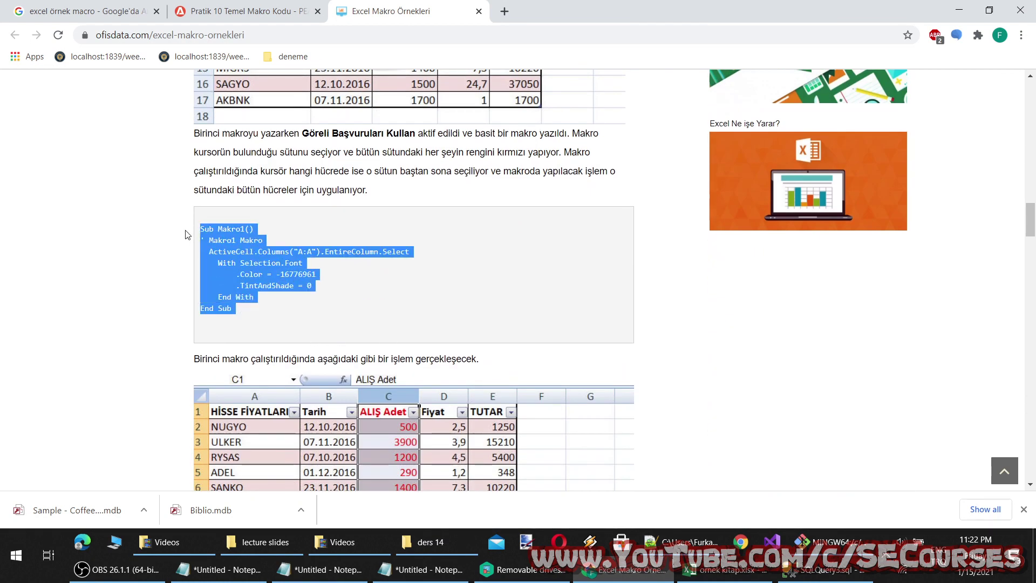
right_click(215, 241)
click(233, 250)
click(723, 569)
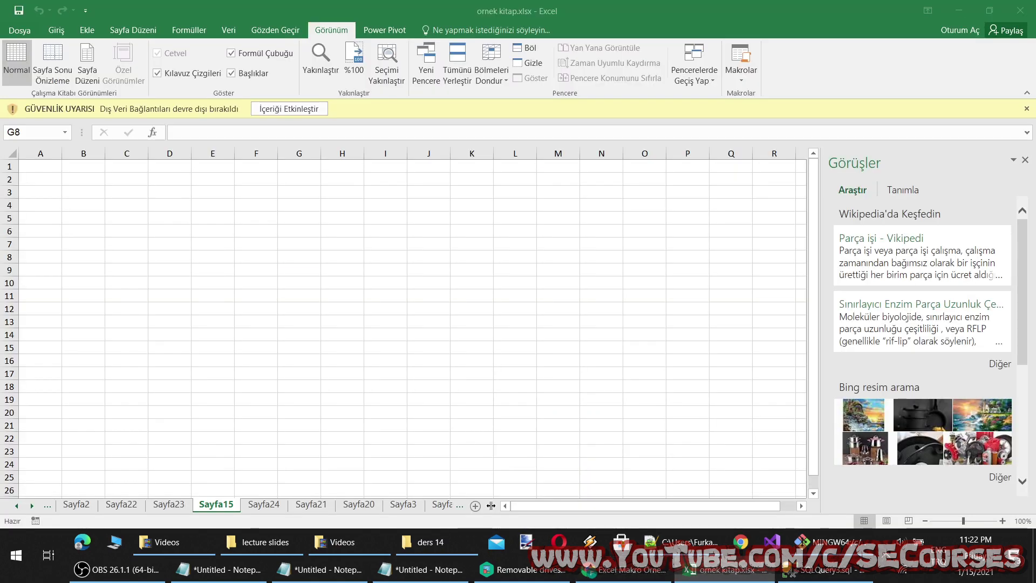
Step: Switch to the Sayfa2 sheet and enable the workbook's blocked content
click(130, 507)
click(75, 505)
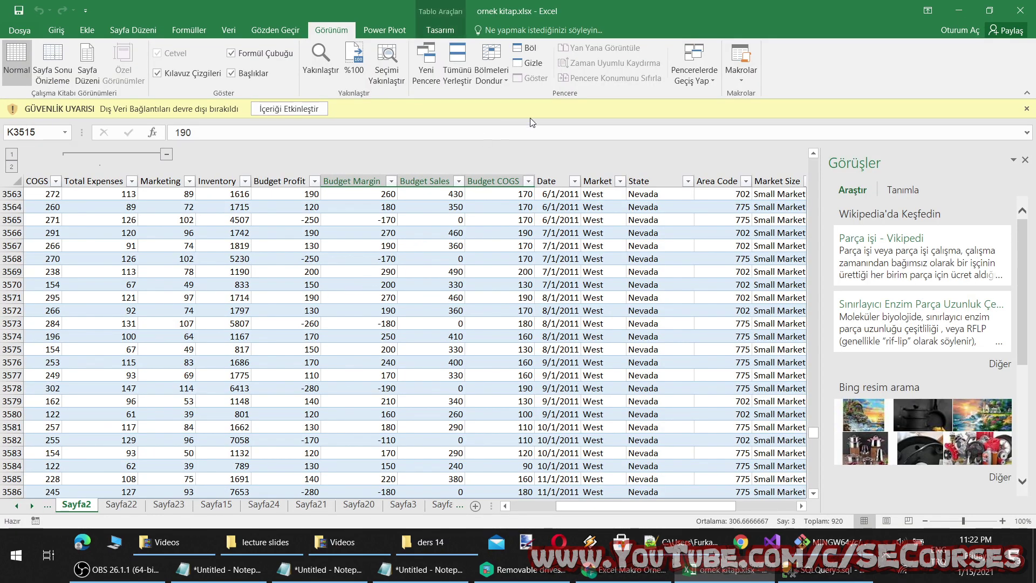
click(741, 60)
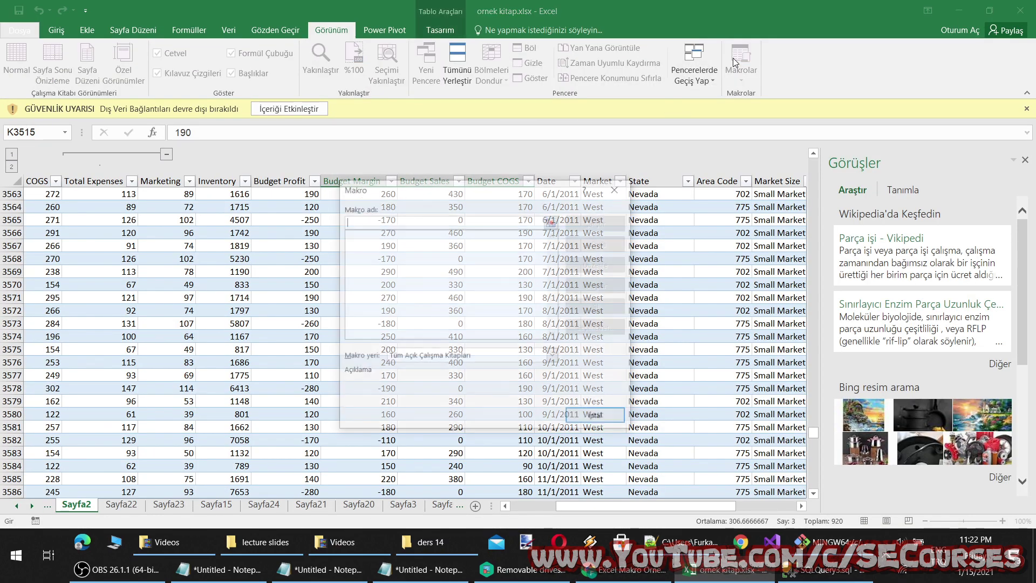
click(617, 188)
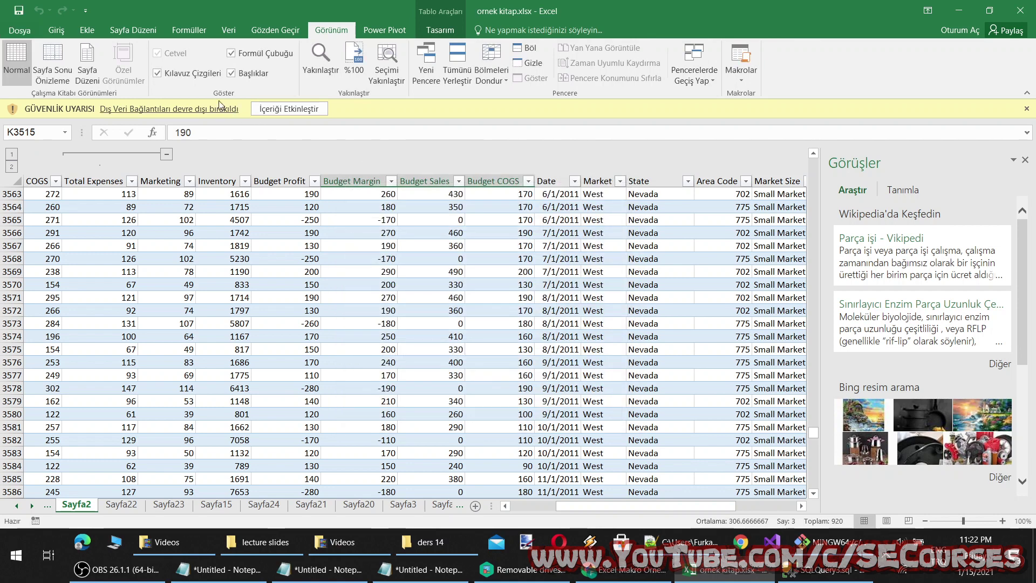
click(294, 111)
Step: Create a new macro named deneme stored in ornek kitap.xlsx
click(740, 62)
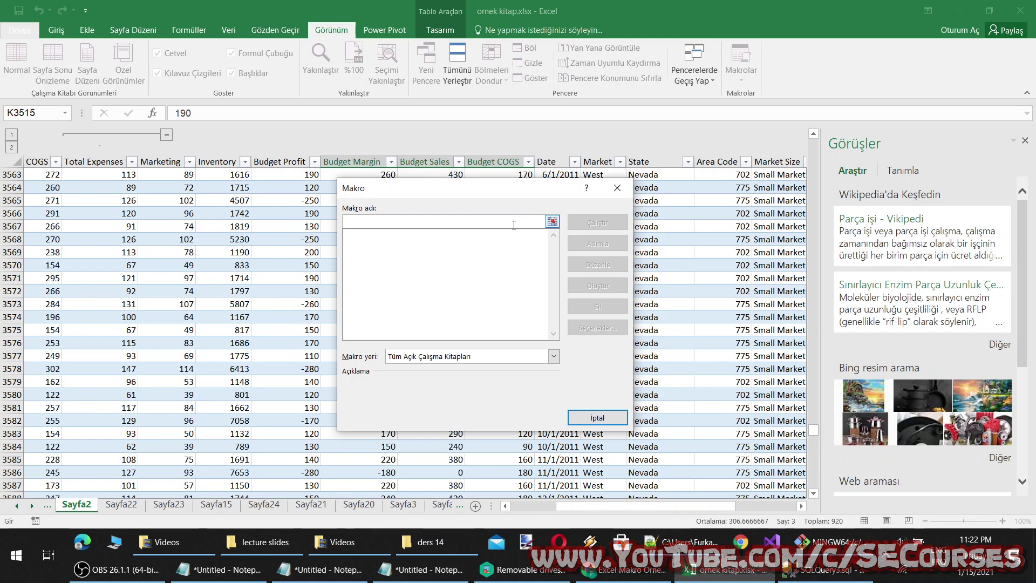
click(446, 358)
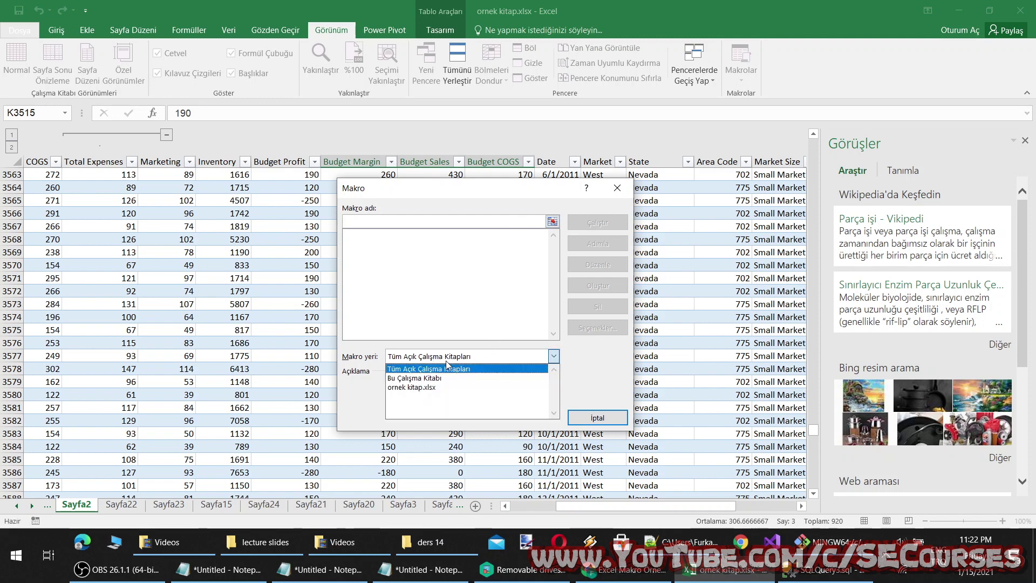
click(443, 387)
click(553, 222)
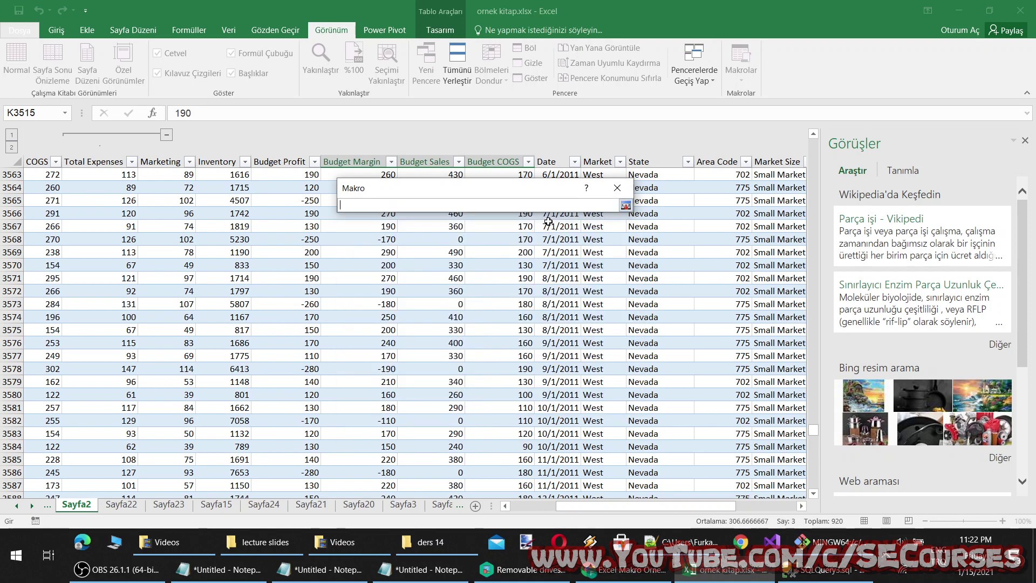
click(625, 205)
text(d)
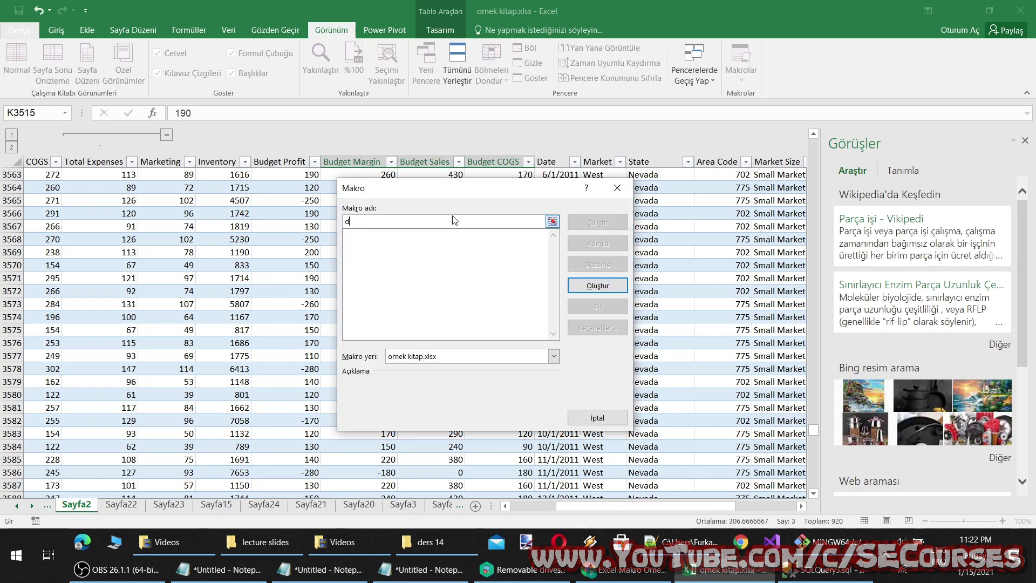
text(eneme)
click(594, 285)
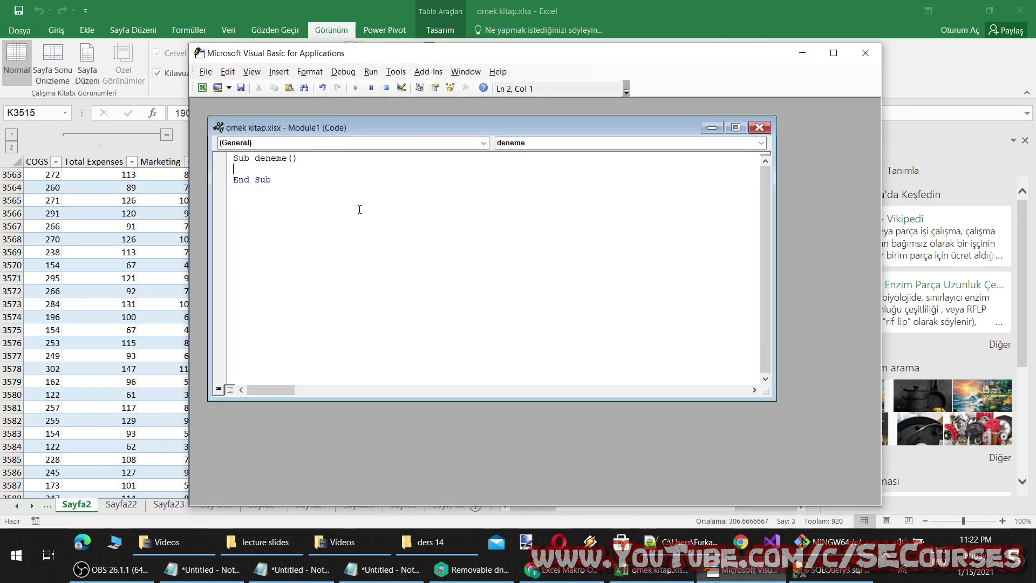
Step: Paste the copied Makro1 code inside Sub deneme
key(ctrl+a)
key(ctrl+v)
key(ctrl+z)
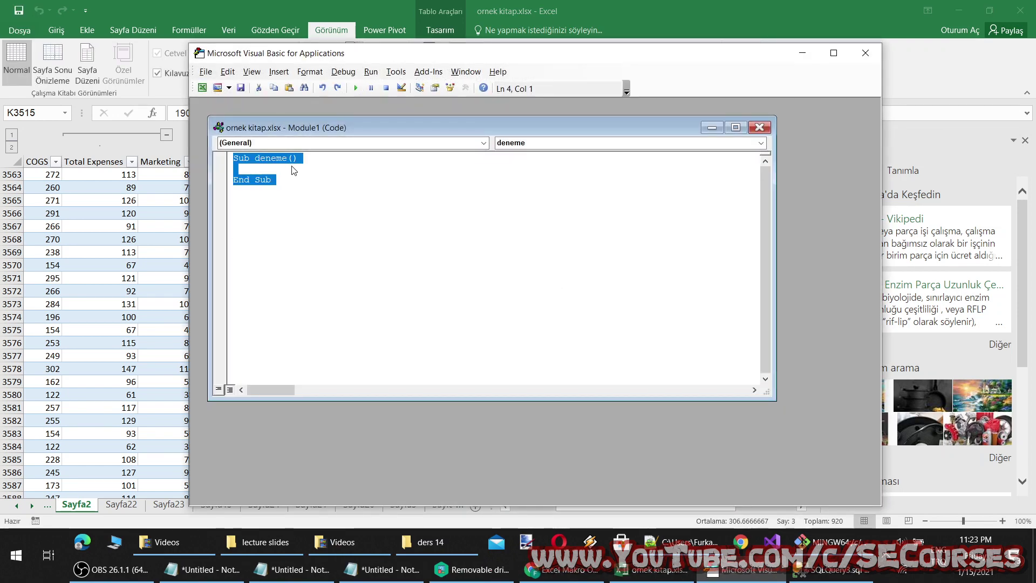
click(279, 169)
key(ctrl+v)
Step: Remove the leftover Sub Makro1() and End Sub lines, then review the column-selection and .Color = -16776961 lines
click(217, 171)
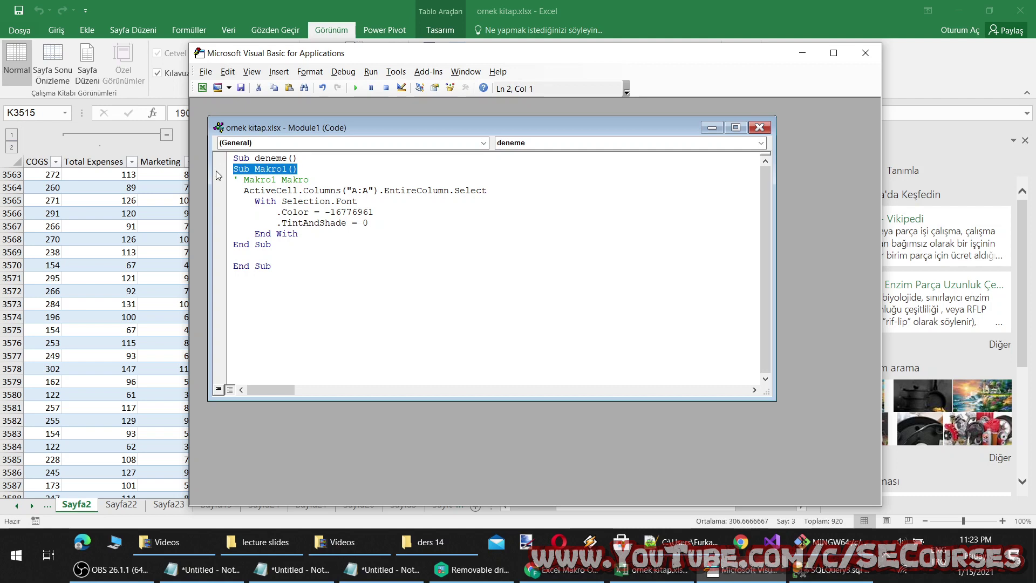
key(Delete)
key(BackSpace)
key(BackSpace)
key(BackSpace)
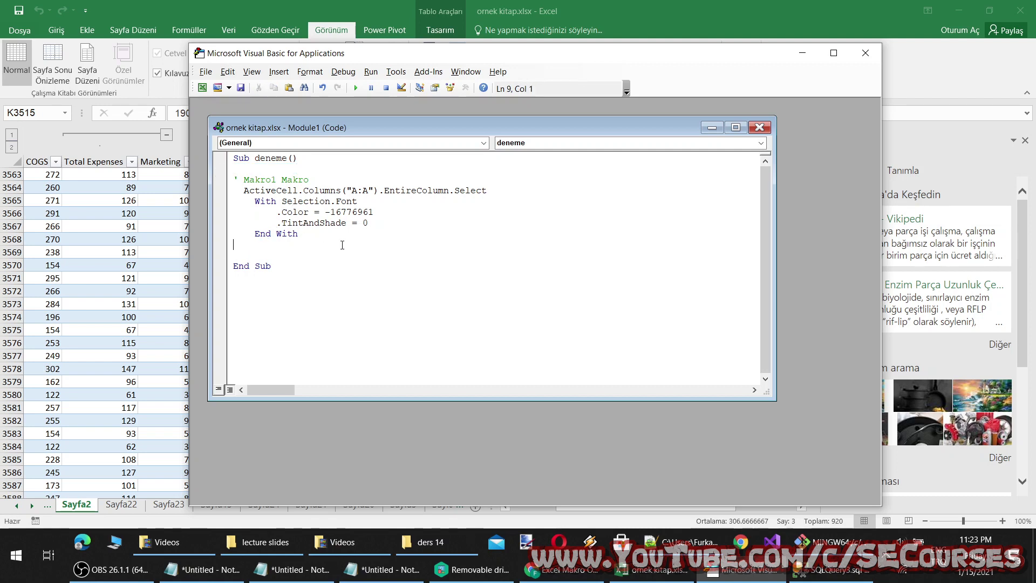
key(Delete)
drag(234, 180, 320, 176)
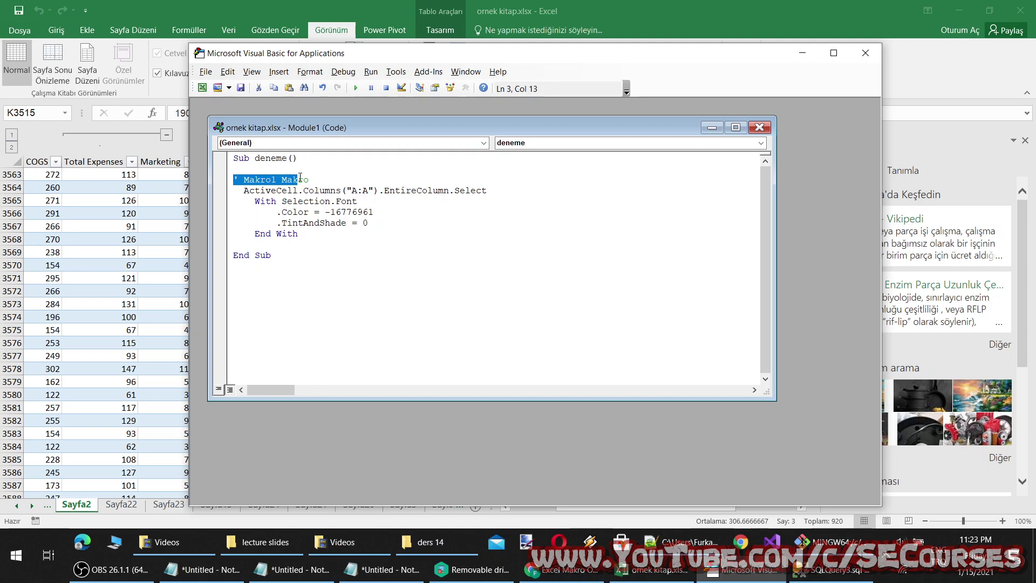
click(340, 229)
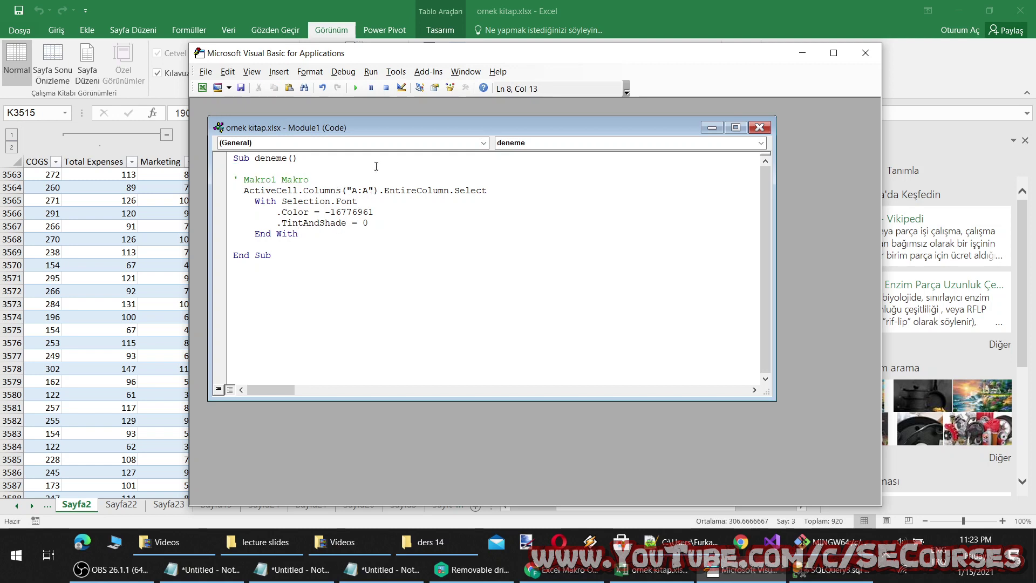
drag(492, 191, 235, 185)
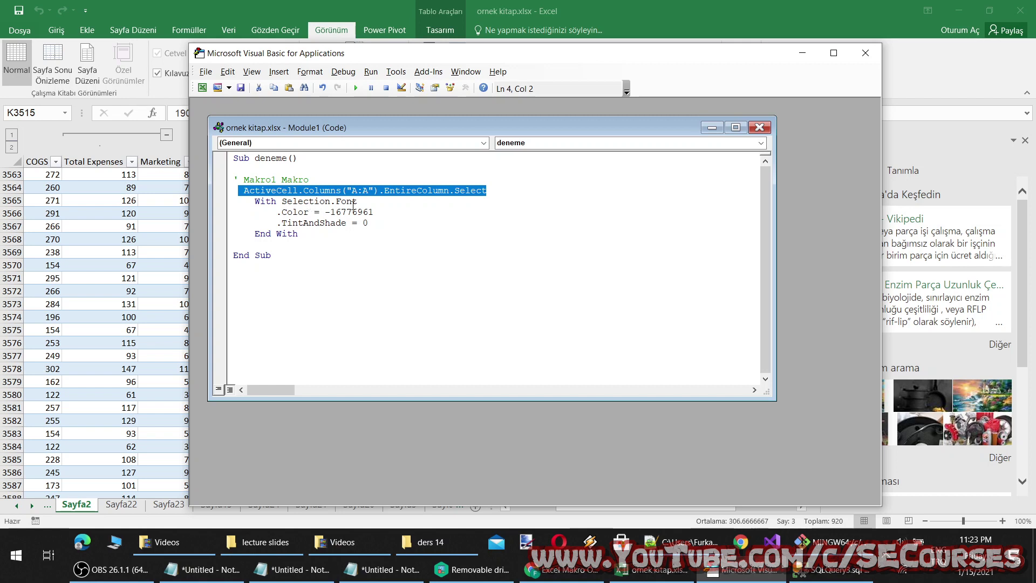
click(366, 203)
drag(375, 213, 272, 217)
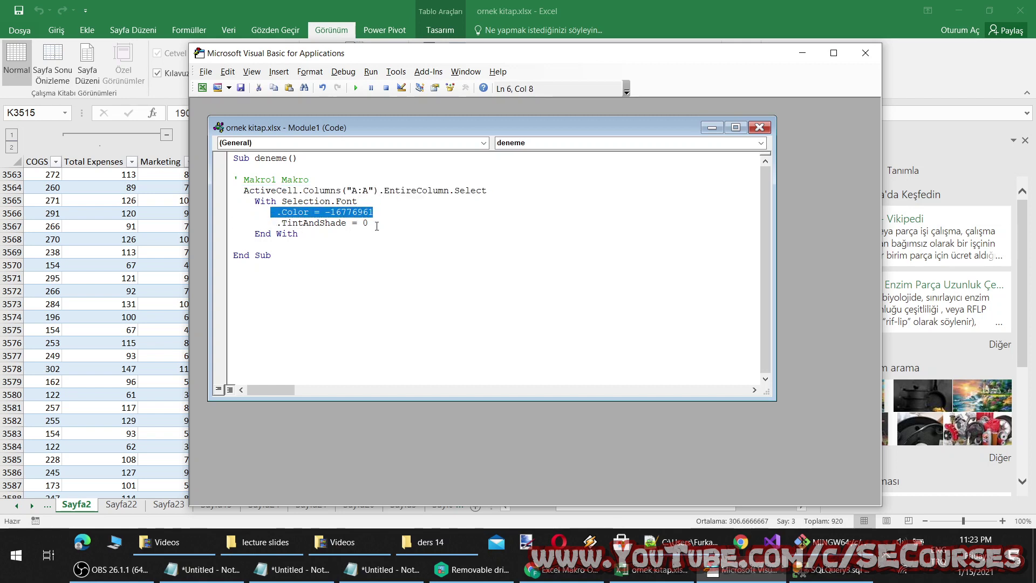
click(357, 243)
Step: Save the workbook, accepting the macro-free warning, and run the deneme macro
click(241, 88)
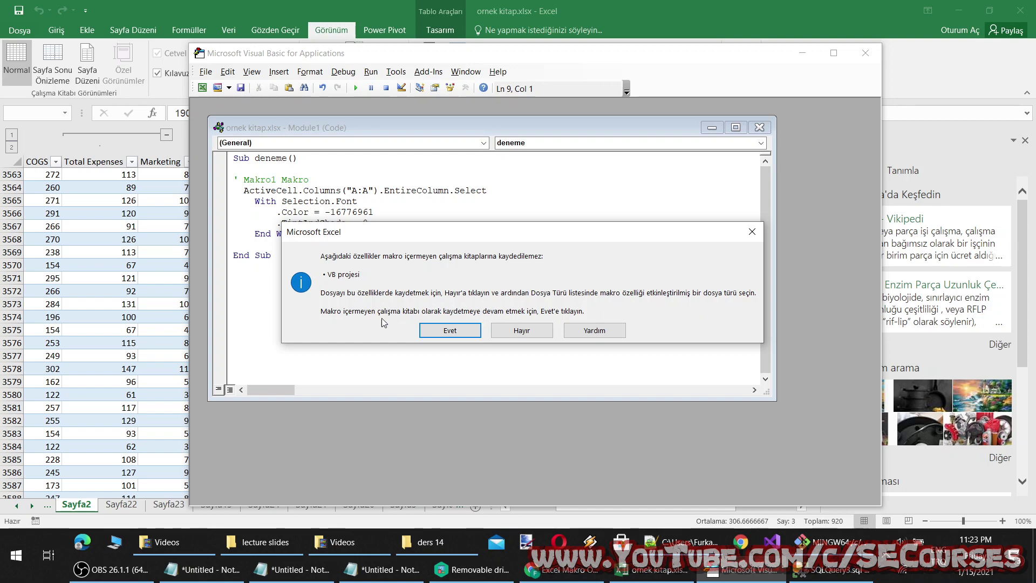
click(451, 328)
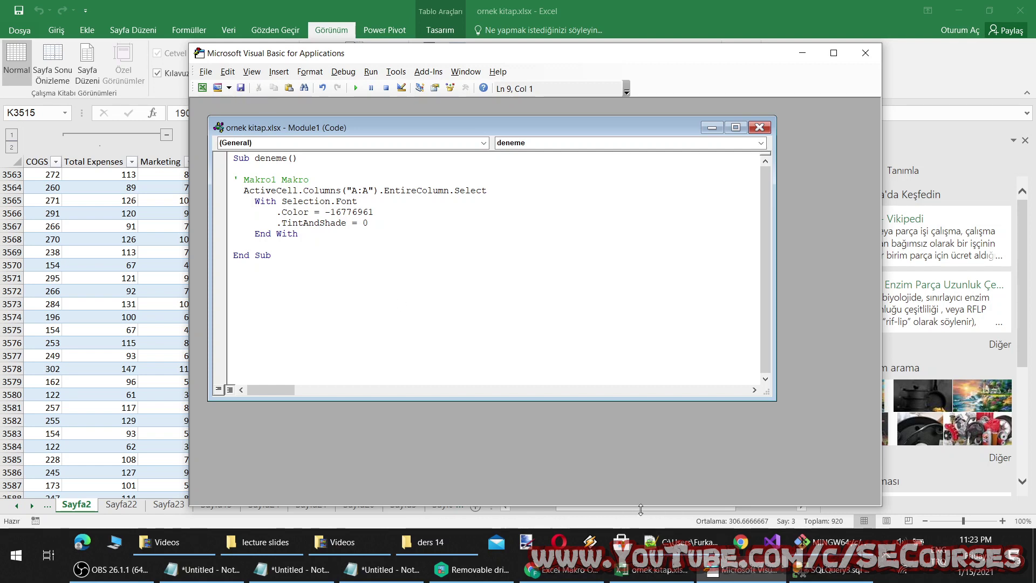
click(241, 87)
click(355, 88)
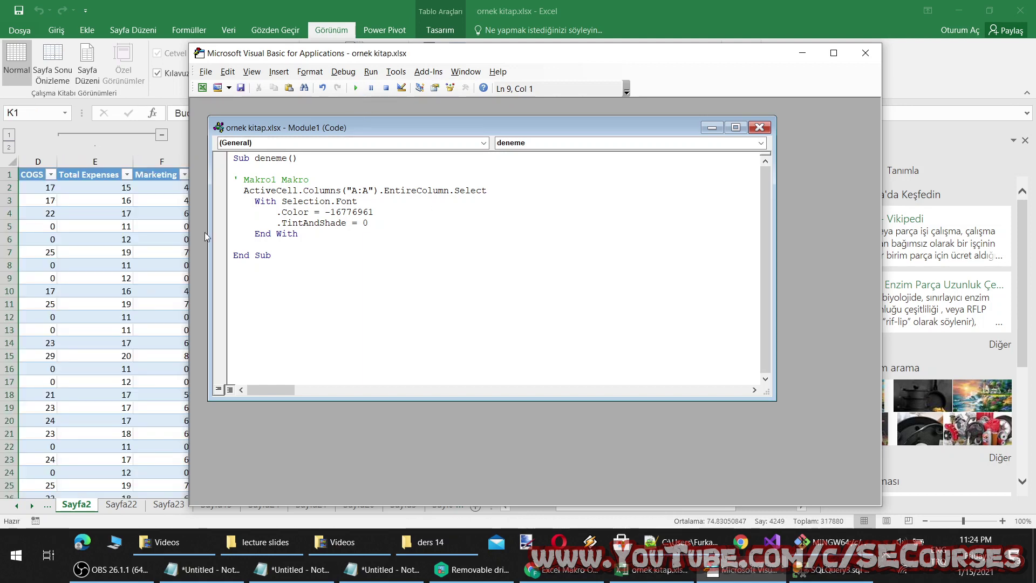
Step: Close the macro editor and return to the Sayfa2 sheet
click(865, 53)
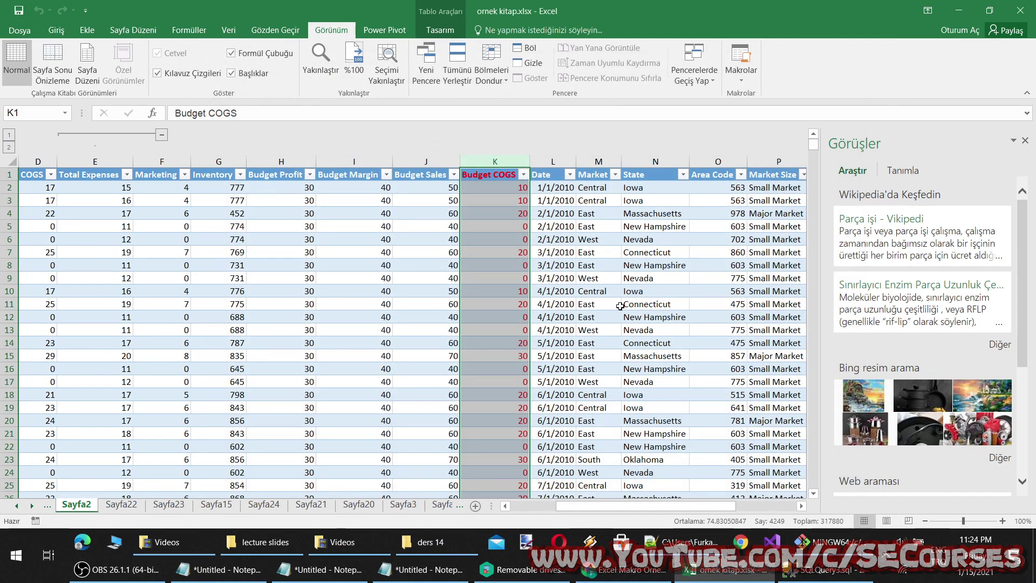
scroll(484, 322, down, 8)
scroll(484, 322, down, 10)
scroll(484, 319, up, 6)
scroll(486, 313, up, 13)
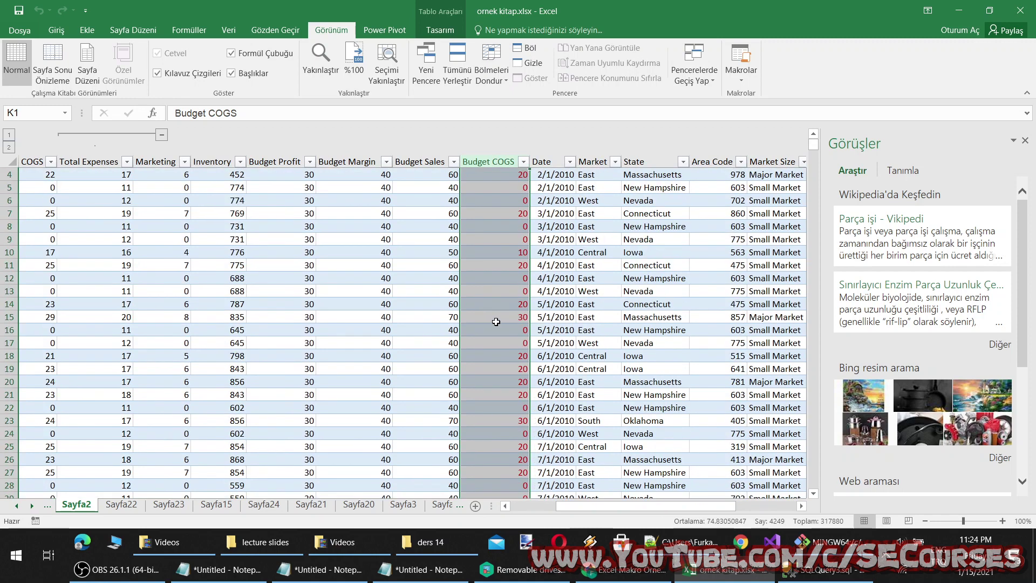
scroll(500, 253, up, 3)
drag(615, 506, 445, 512)
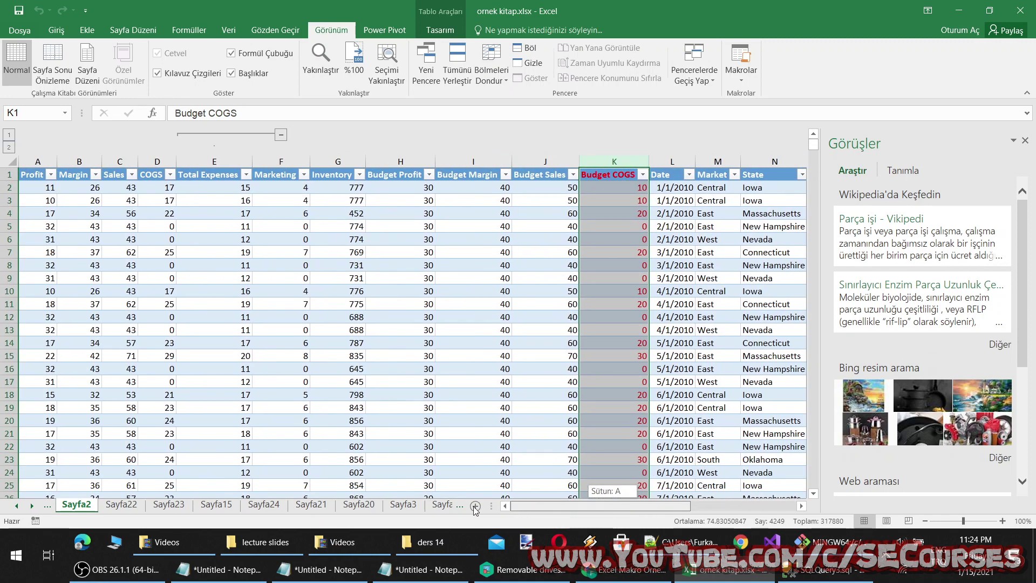
Step: Run the deneme macro from cell B7 in the Margin column and reopen the macro list
click(89, 201)
click(69, 249)
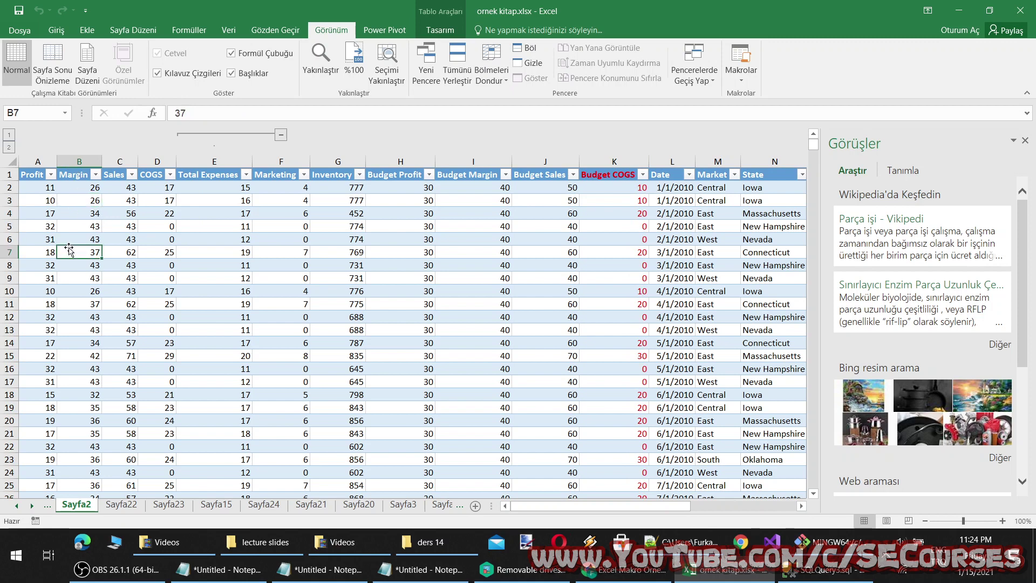
click(749, 57)
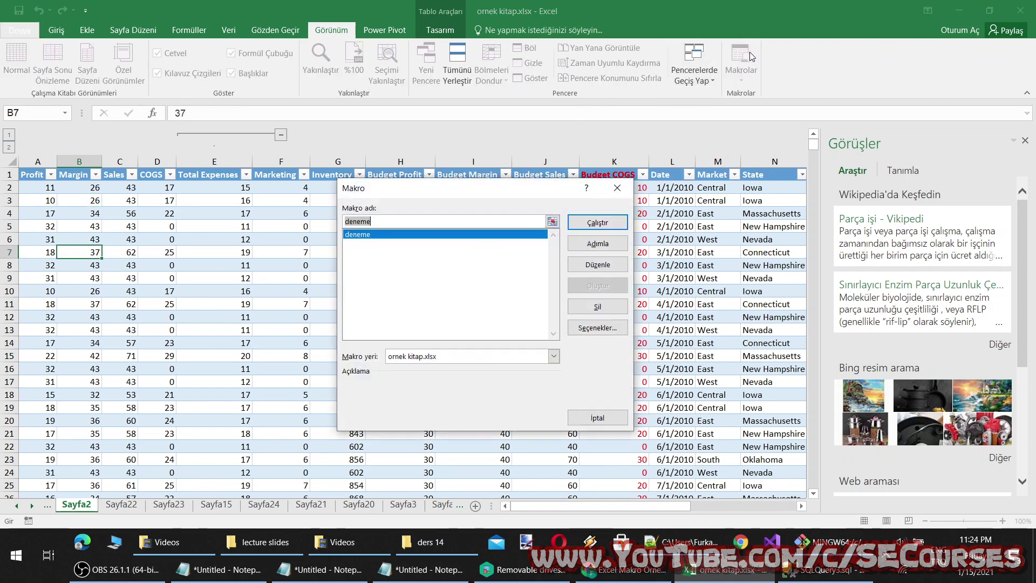
click(608, 222)
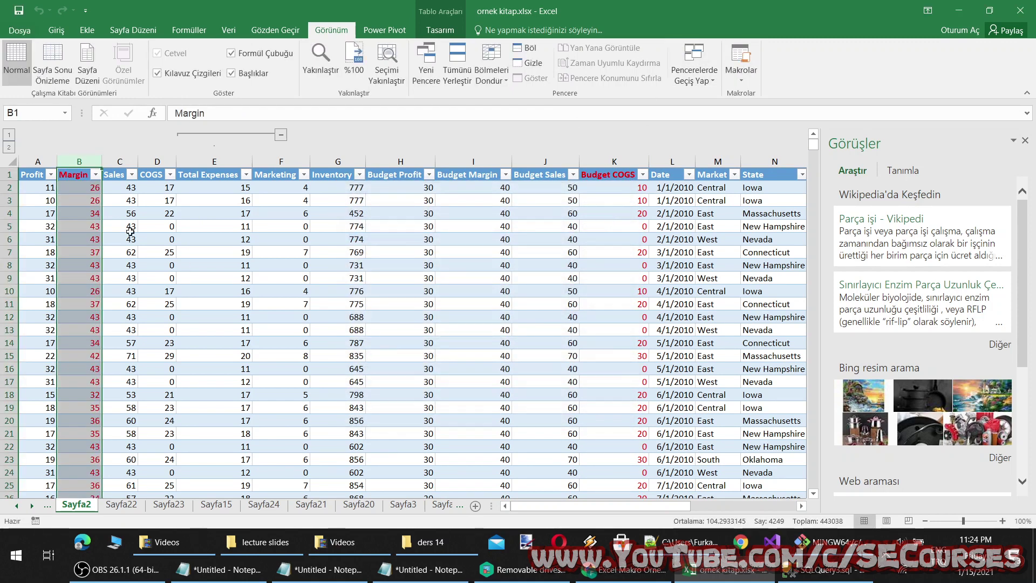
click(741, 57)
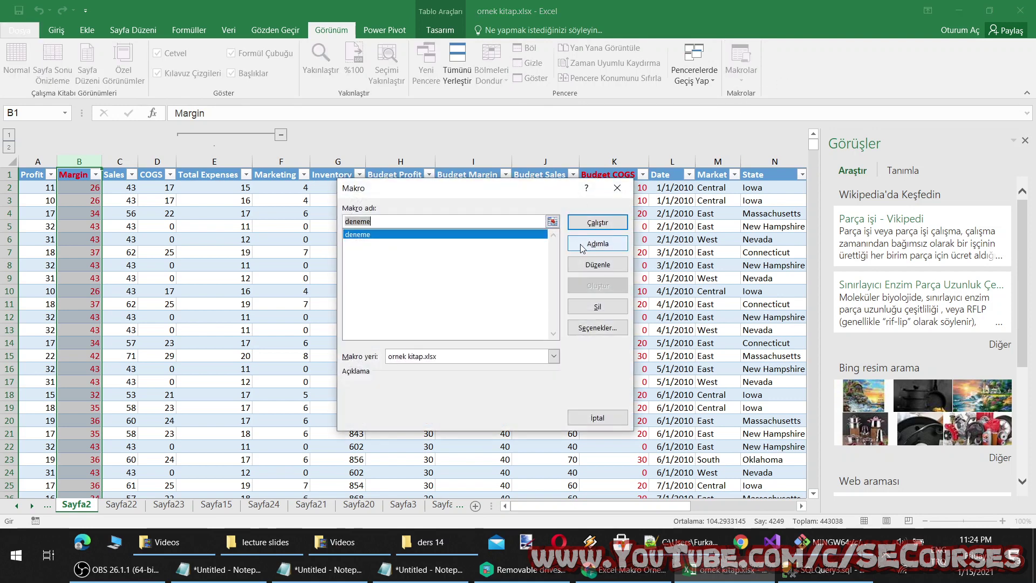
Step: Open the deneme macro's code and examine the ActiveCell and Columns("A:A") selection line
click(598, 266)
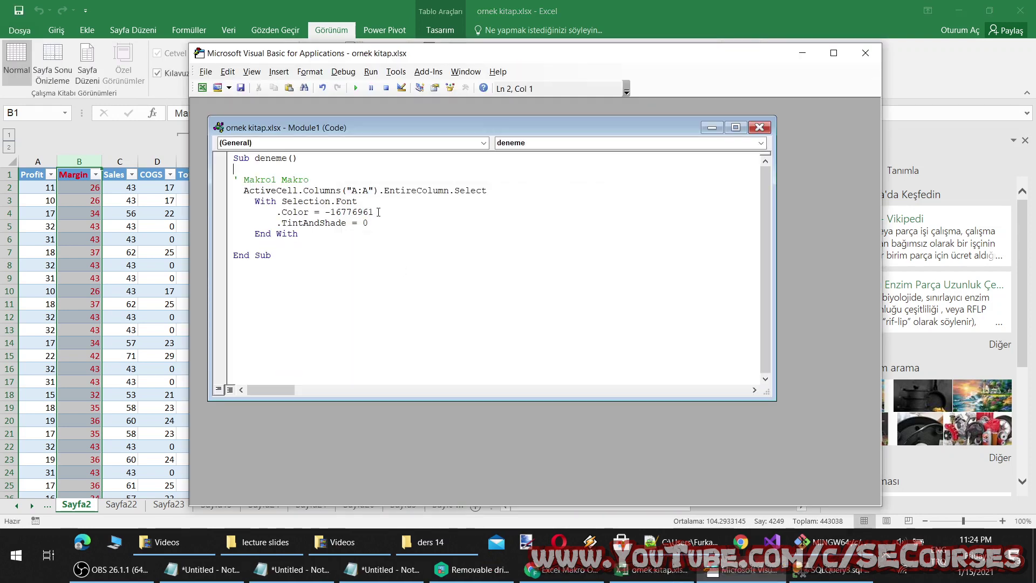
drag(368, 191, 351, 191)
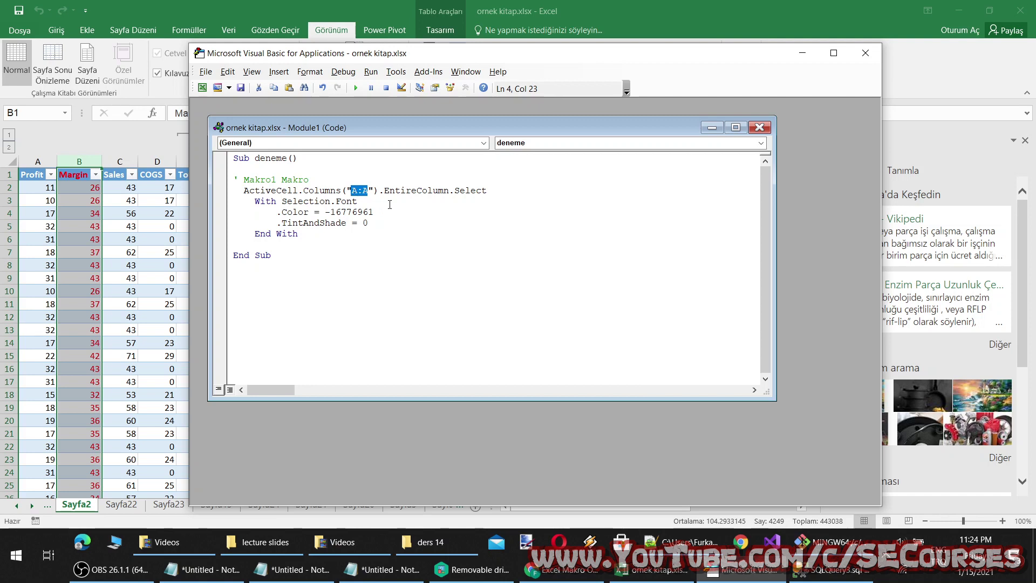
double_click(269, 200)
double_click(272, 191)
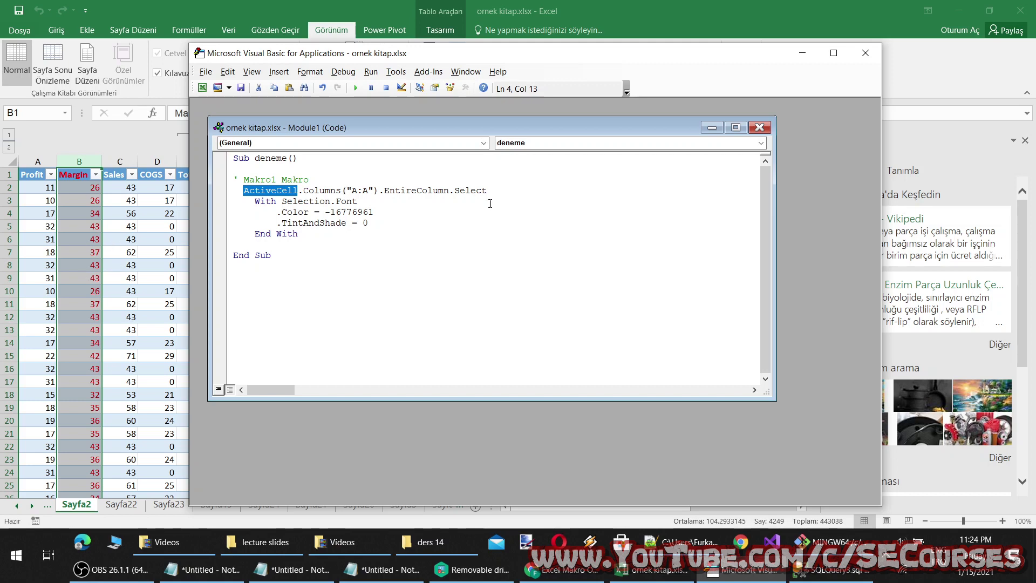
drag(492, 190, 379, 191)
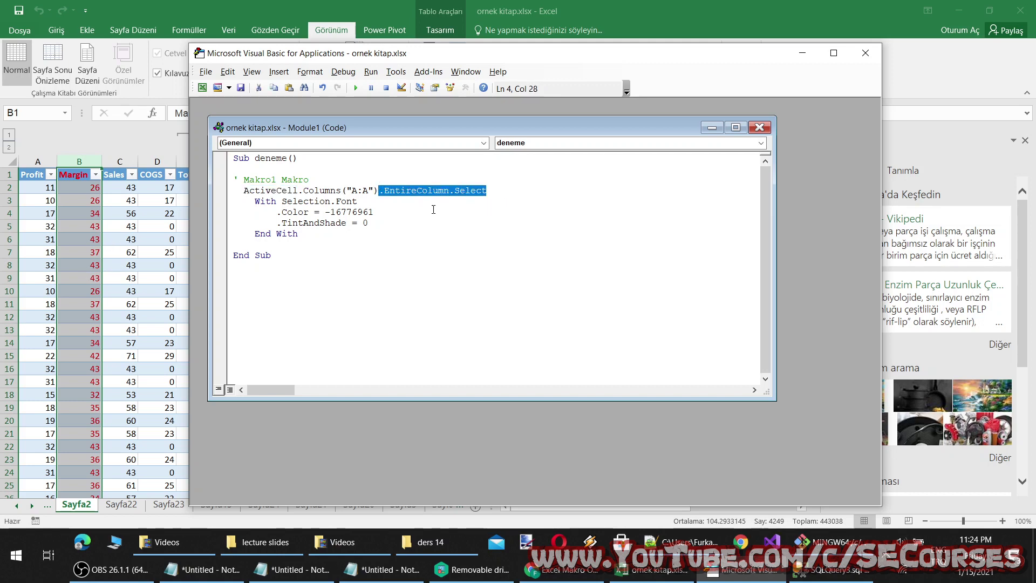
double_click(268, 191)
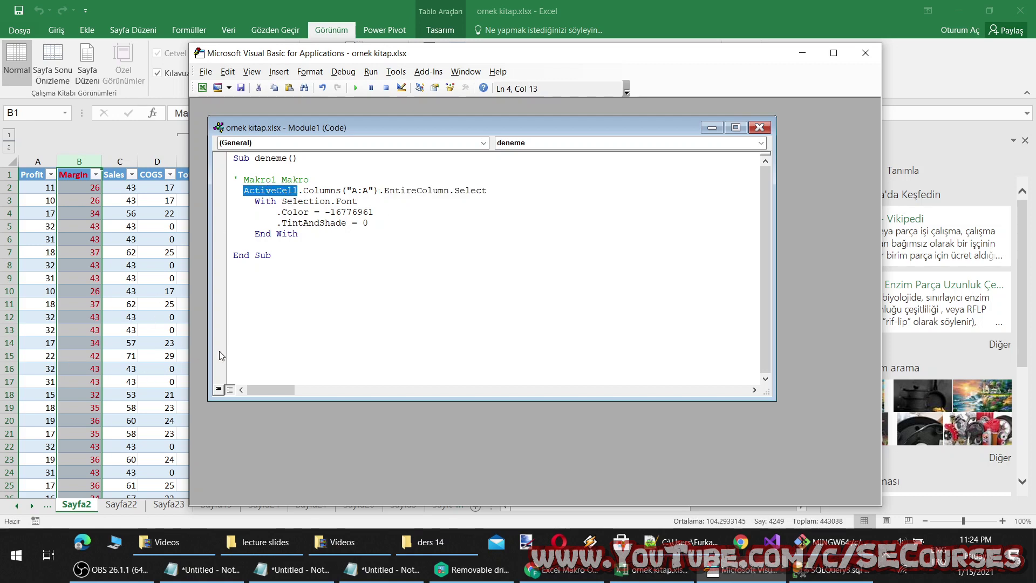
double_click(320, 192)
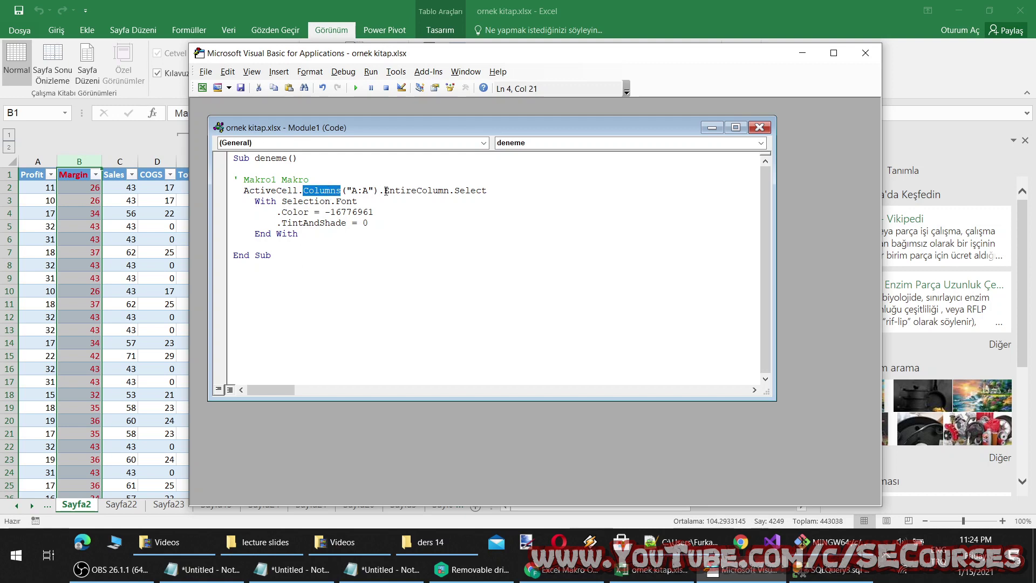
drag(372, 191, 346, 192)
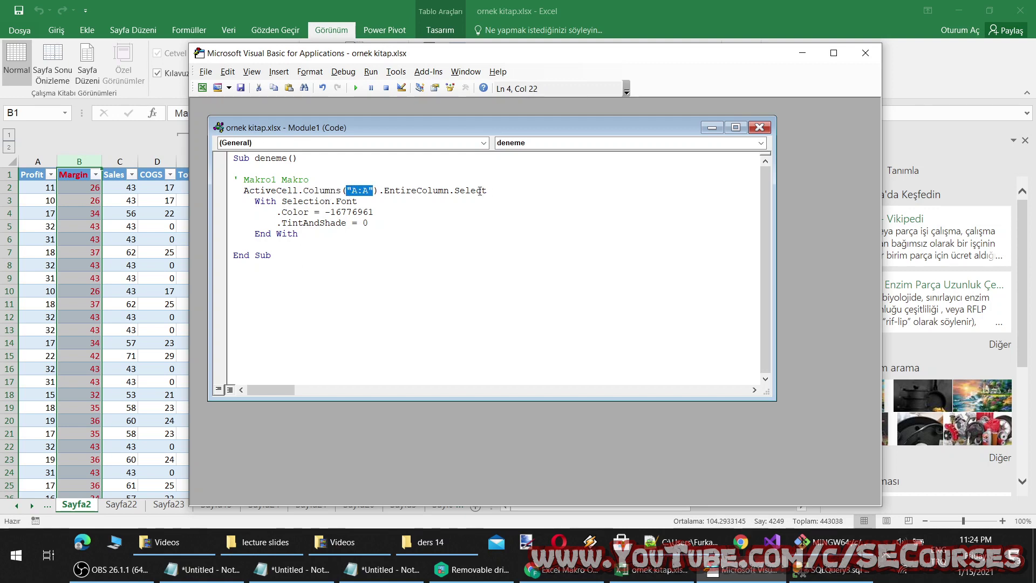
click(382, 199)
Step: Review the With Selection.Font and .Color = -16776961 lines, then select the TintAndShade value 0
drag(376, 190, 257, 205)
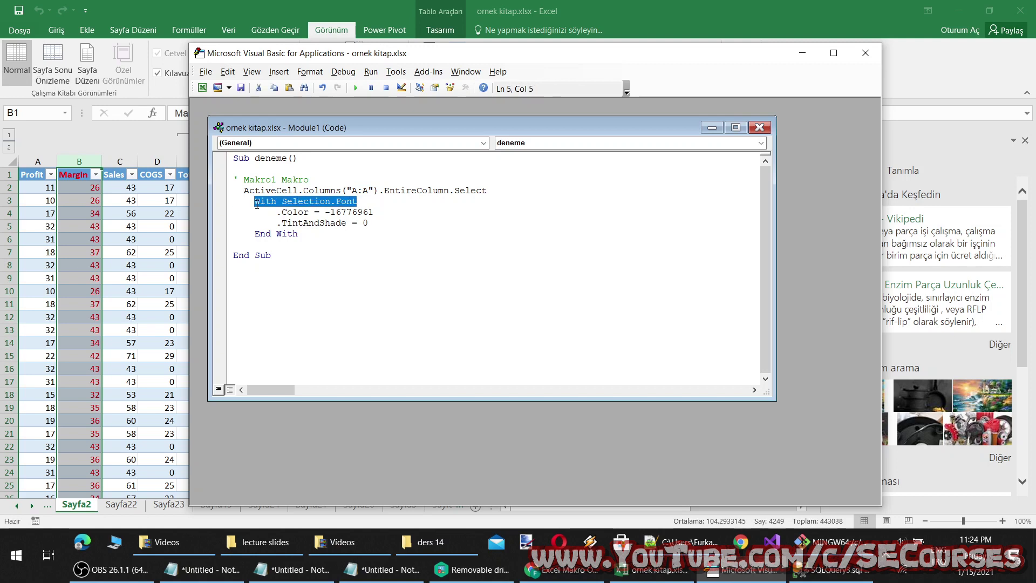
click(362, 203)
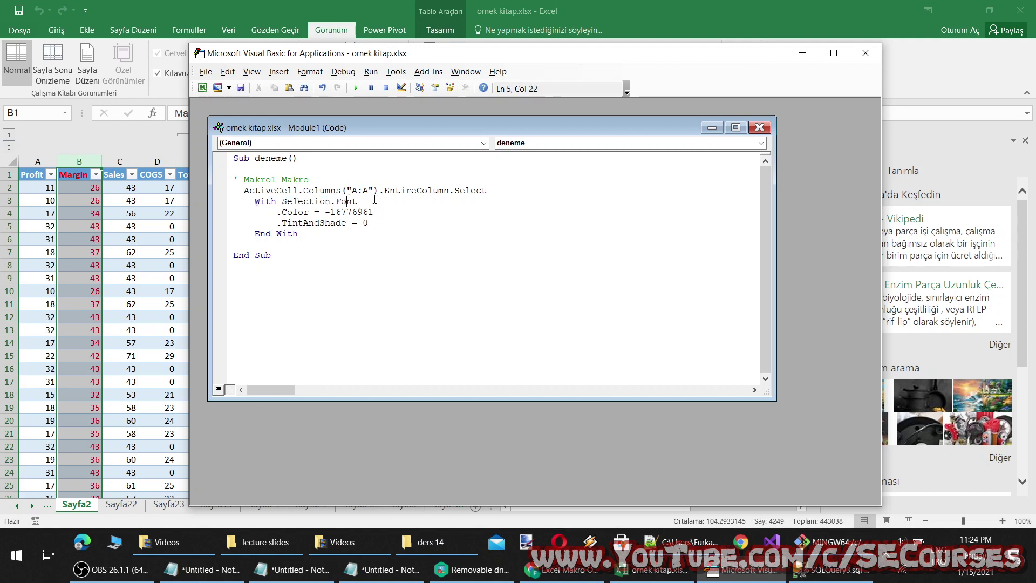
drag(374, 199, 253, 204)
drag(373, 212, 276, 217)
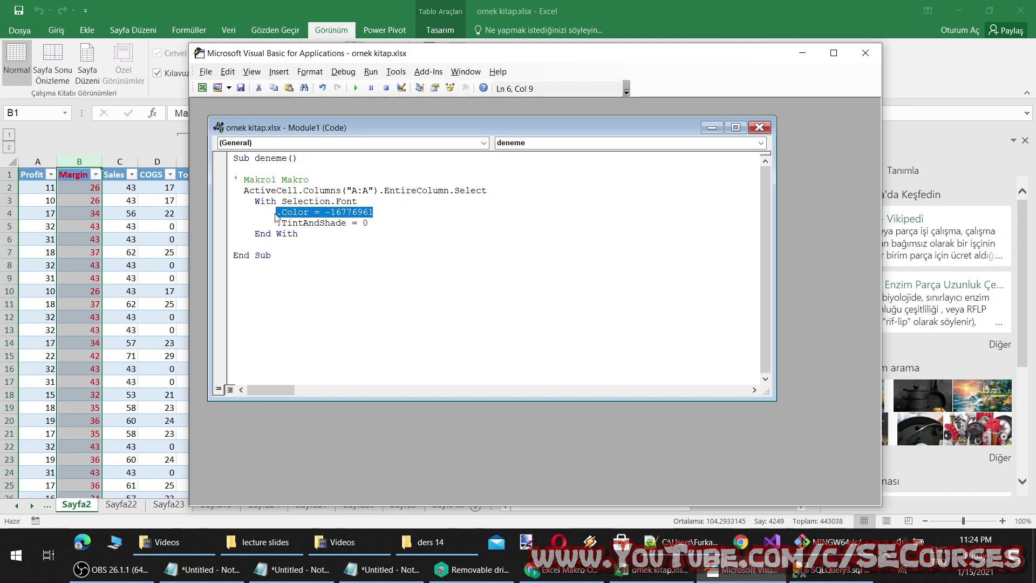
drag(375, 211, 324, 213)
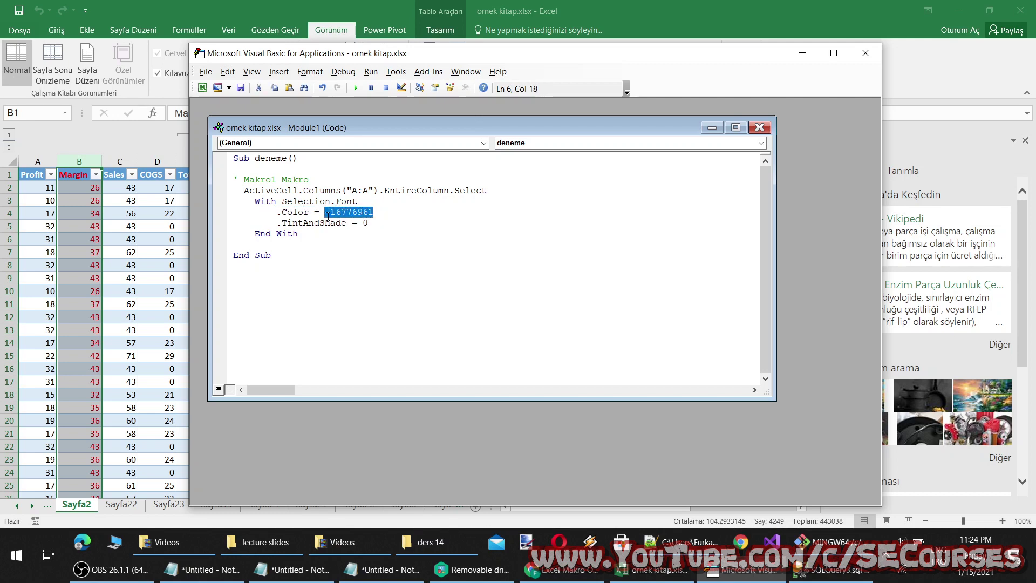
drag(376, 223, 276, 223)
click(373, 224)
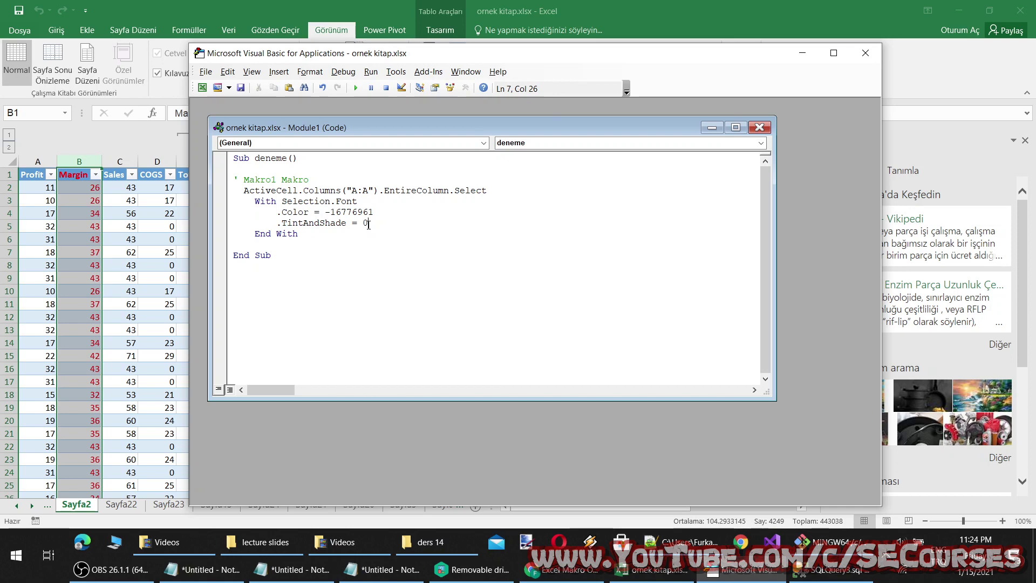
double_click(365, 222)
Step: Set TintAndShade to 2 and save, confirming the macro-free workbook warning
text(2)
click(240, 87)
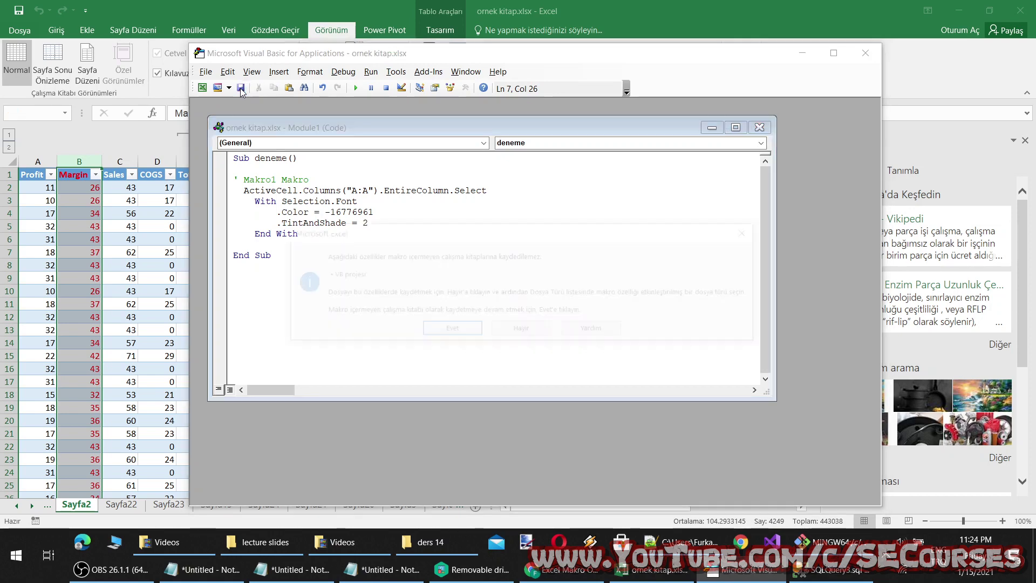
click(450, 331)
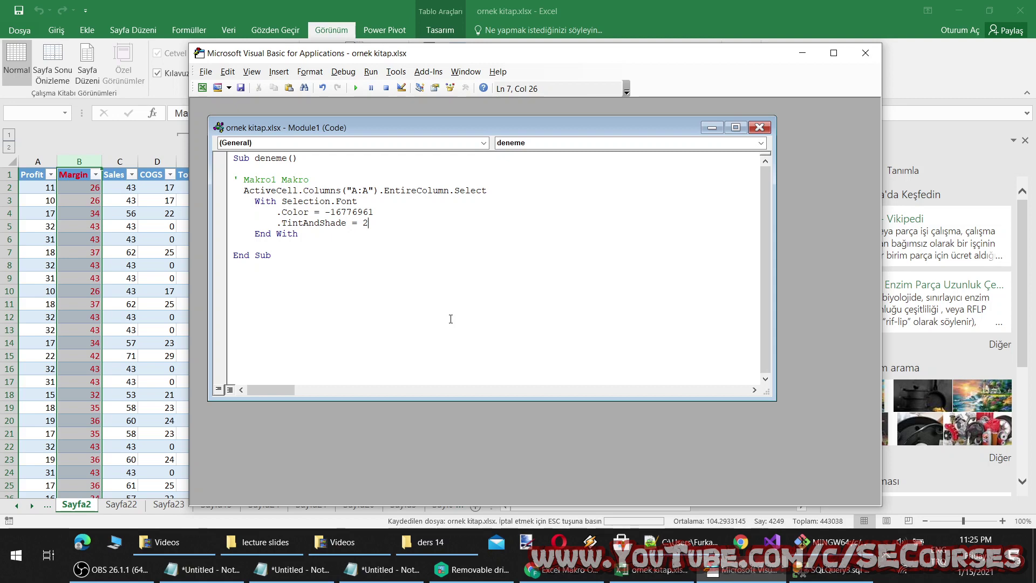
Step: Run the deneme macro from cell F9 in the Marketing column and dismiss the runtime error
click(864, 52)
click(280, 277)
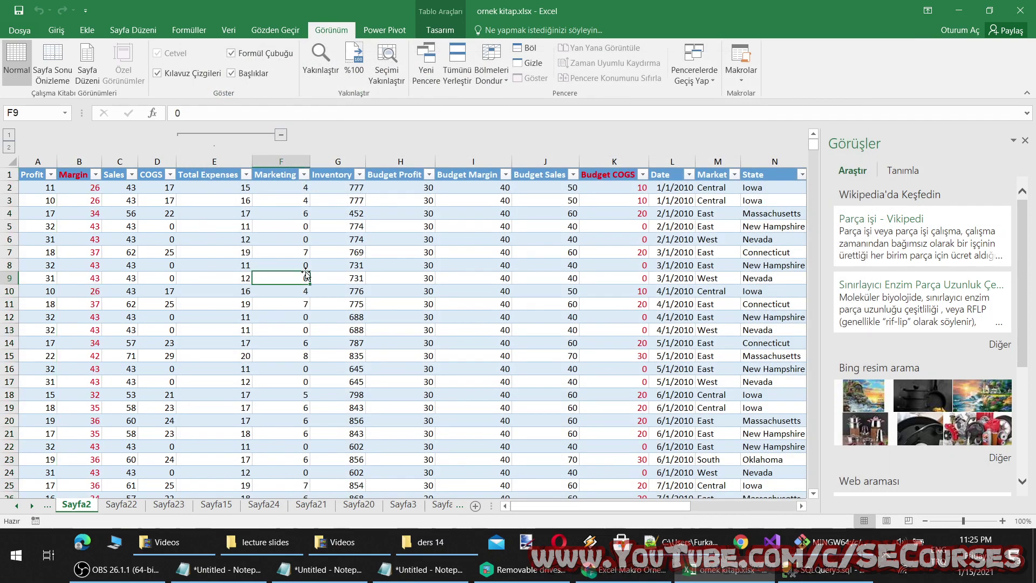
click(755, 68)
click(611, 226)
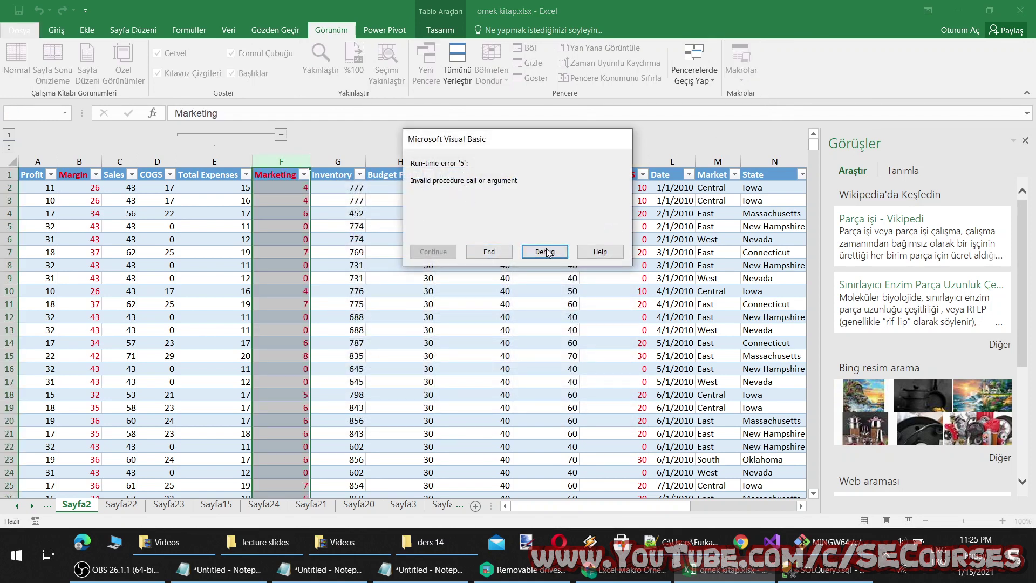
click(489, 252)
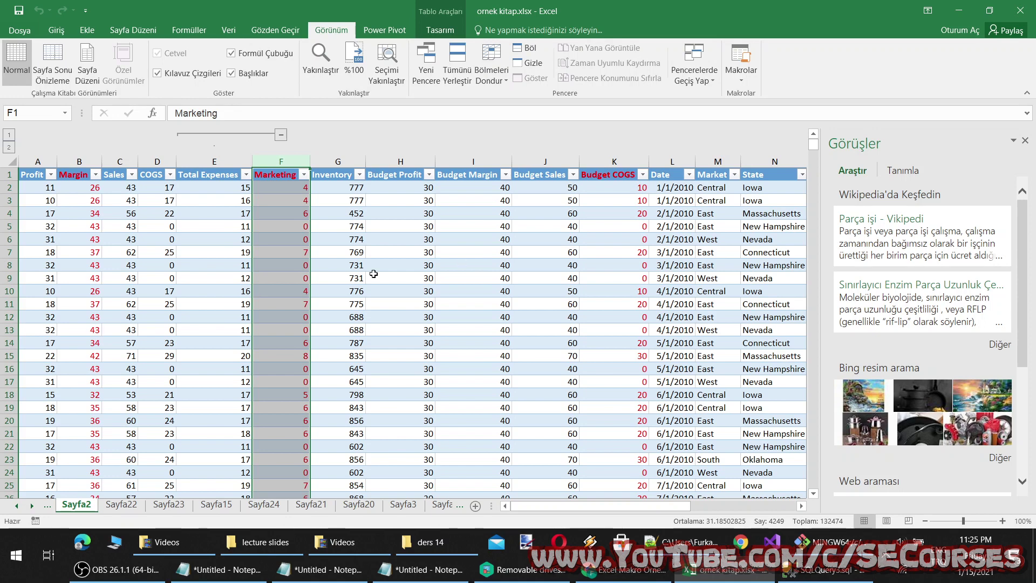
Step: Step into deneme from cell G3, then close the editor and stop the debugger
click(340, 291)
click(341, 200)
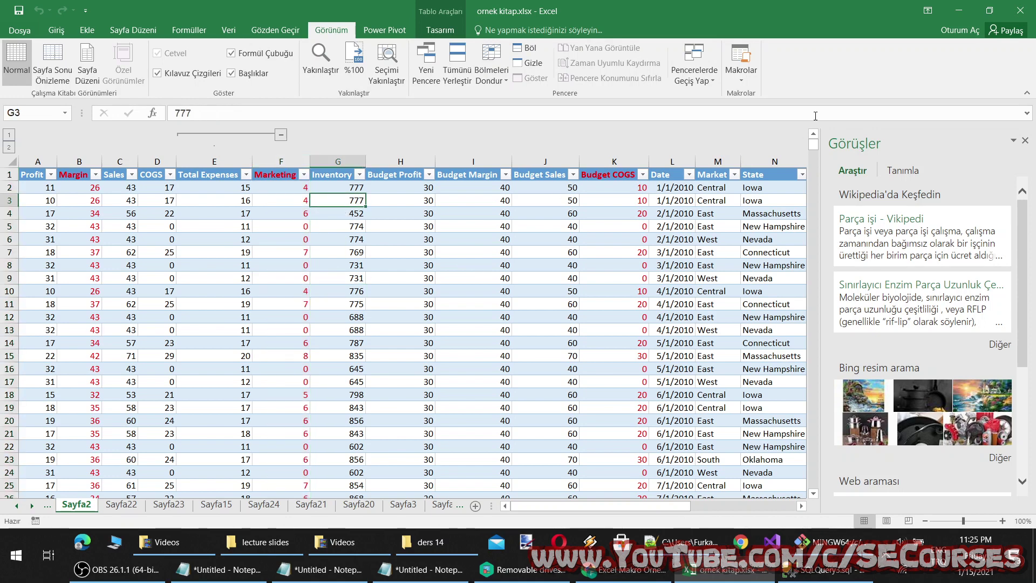
click(740, 59)
click(615, 243)
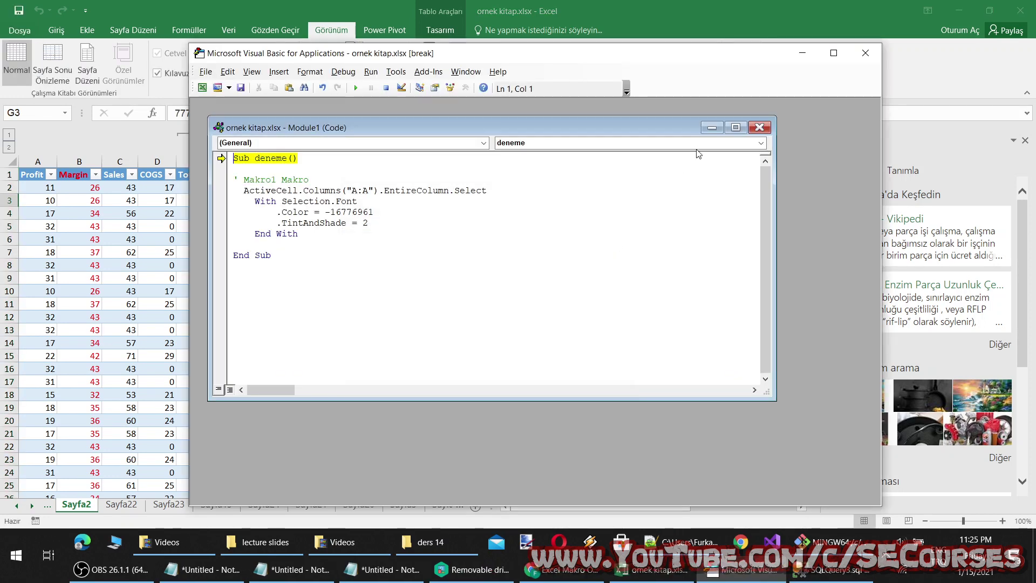
click(759, 127)
click(866, 53)
click(539, 322)
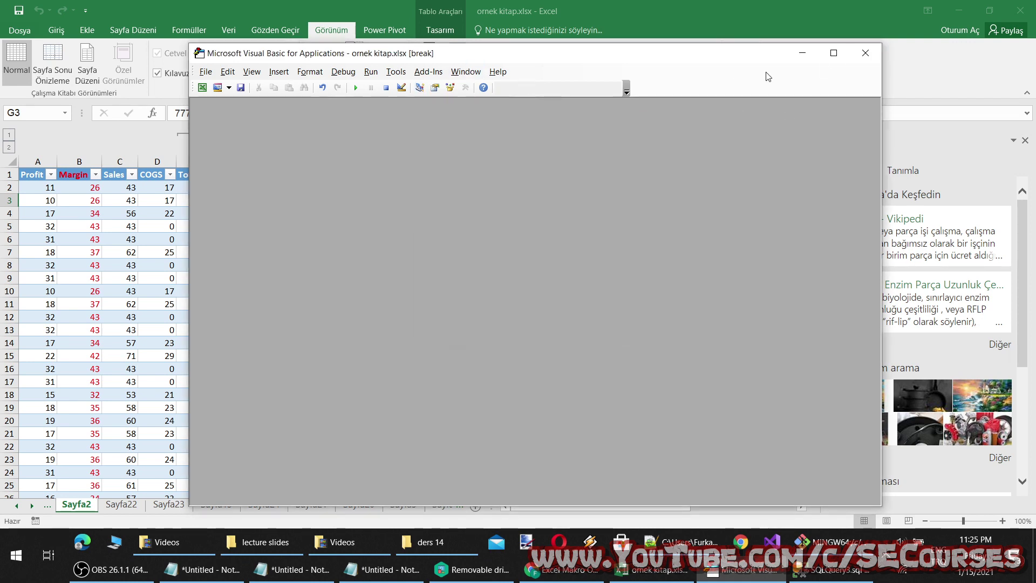
click(864, 51)
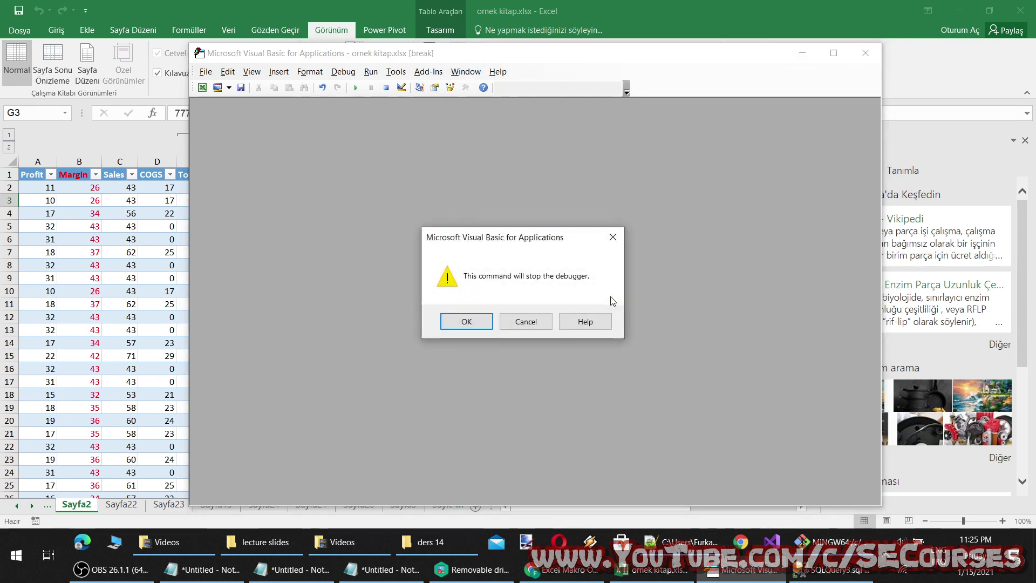
click(481, 326)
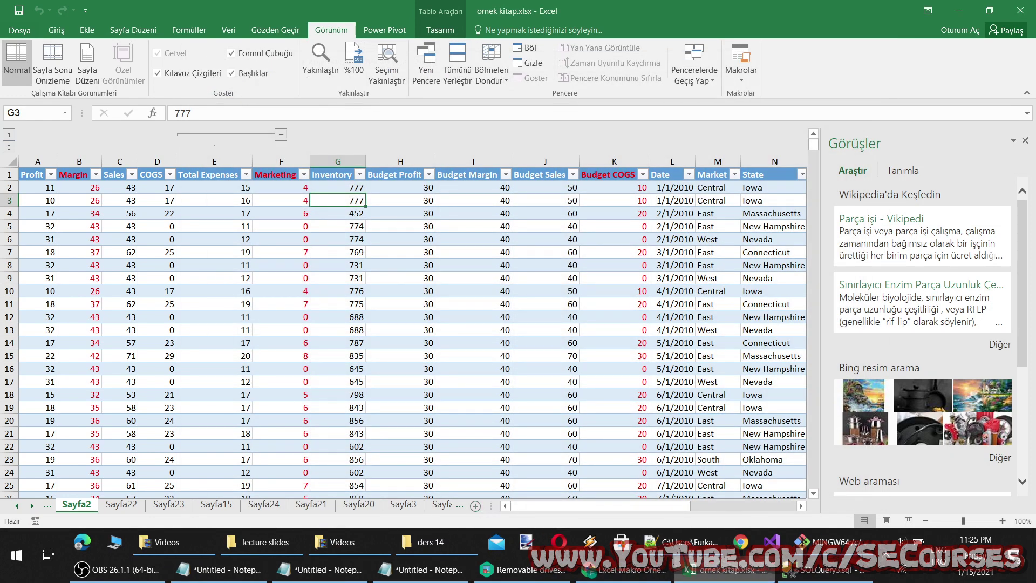
Step: Start recording a new macro under the default name Makro1
click(749, 82)
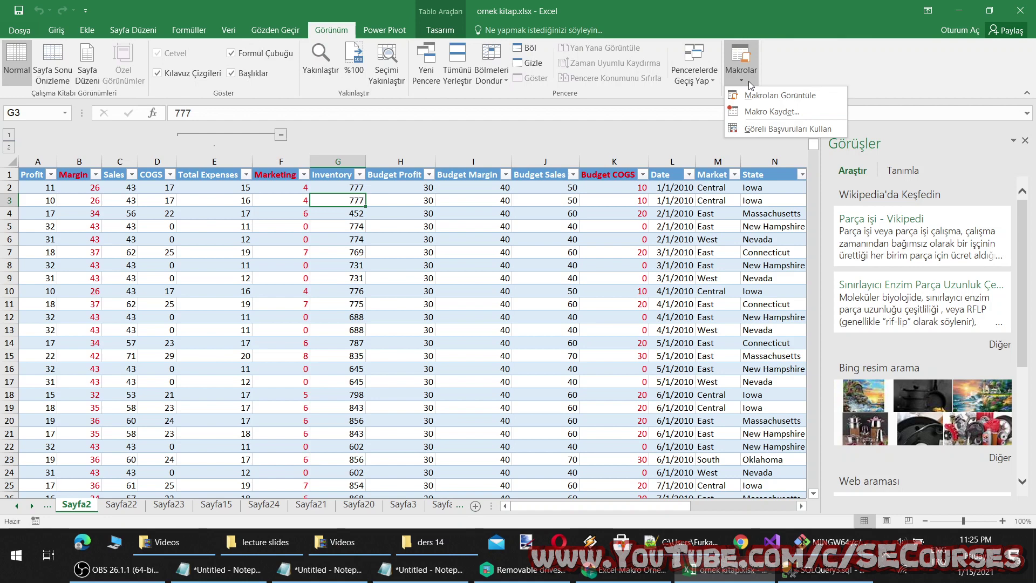
click(777, 112)
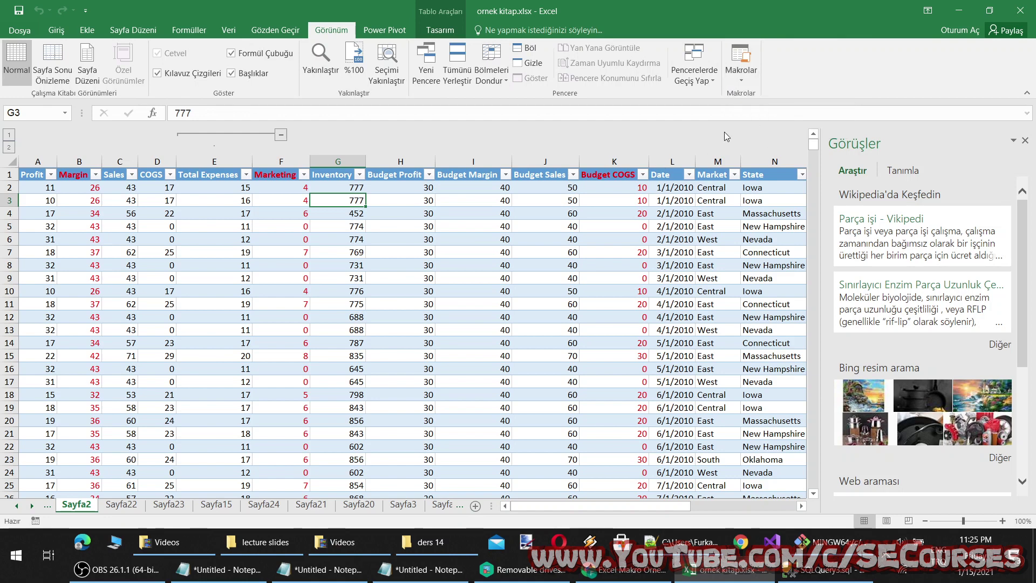
drag(455, 217, 358, 204)
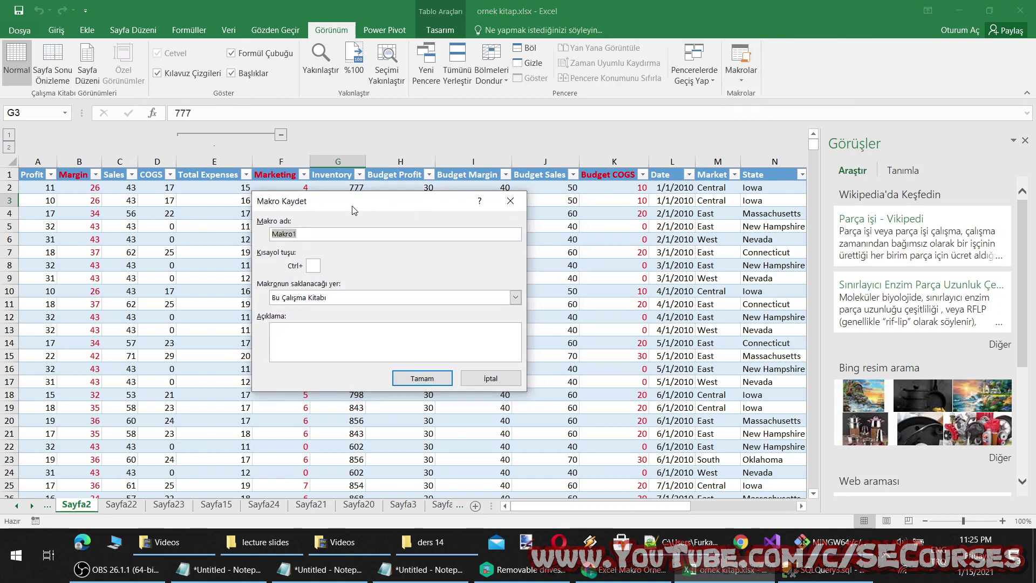
click(418, 378)
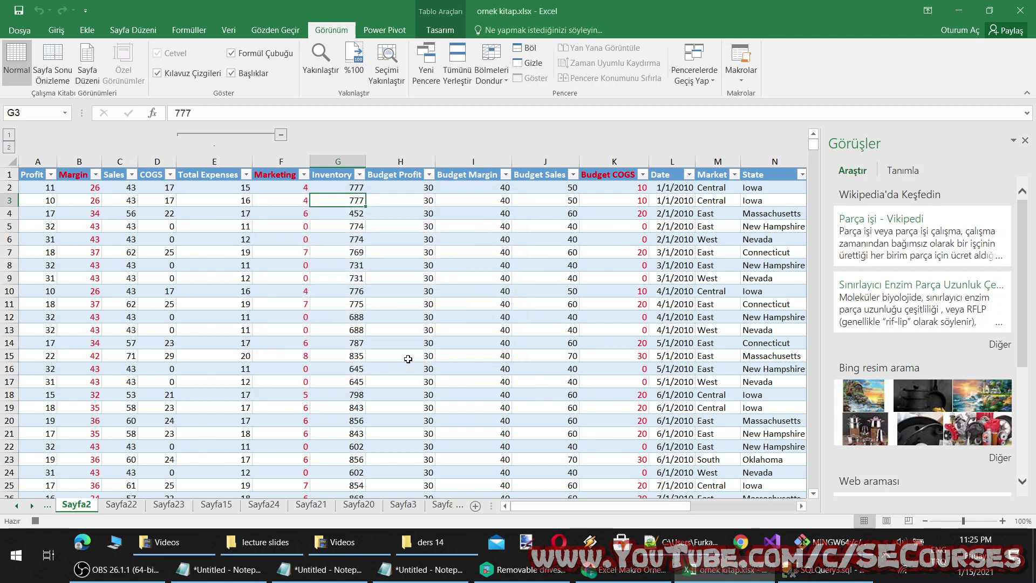
Step: While recording, make cell I7's text red and cell I10's text yellow
click(483, 250)
click(741, 59)
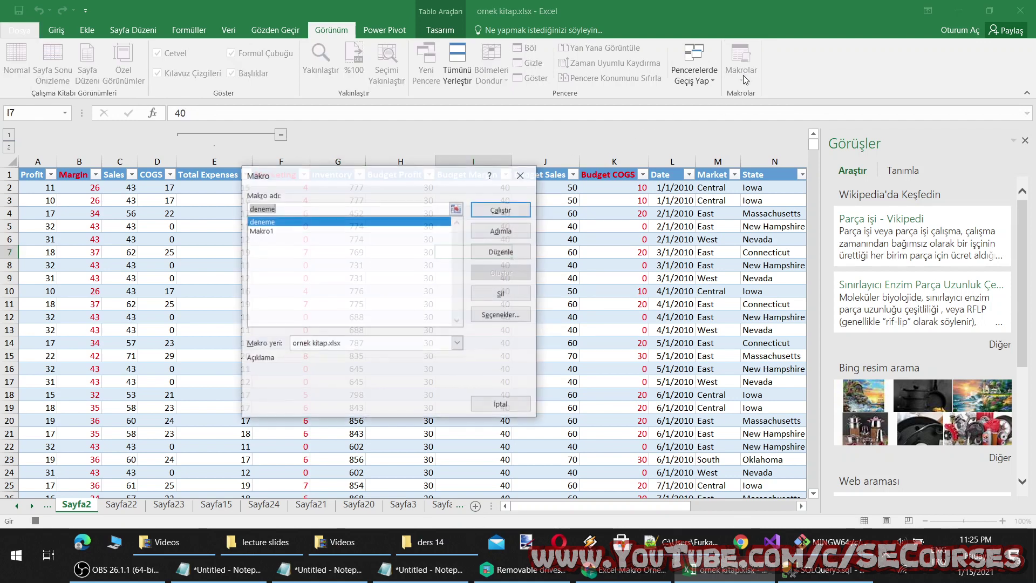
click(522, 184)
click(741, 60)
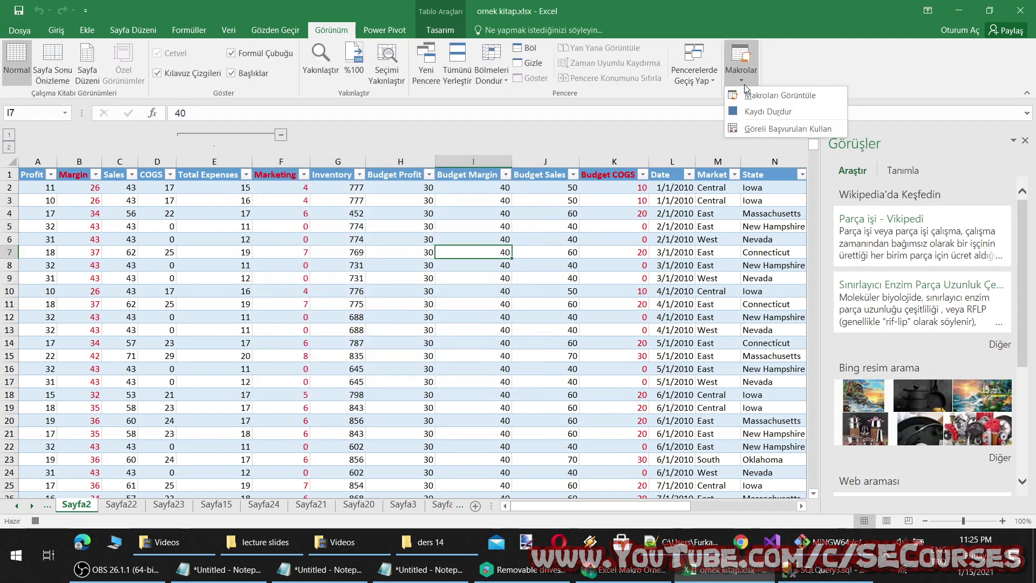
click(452, 261)
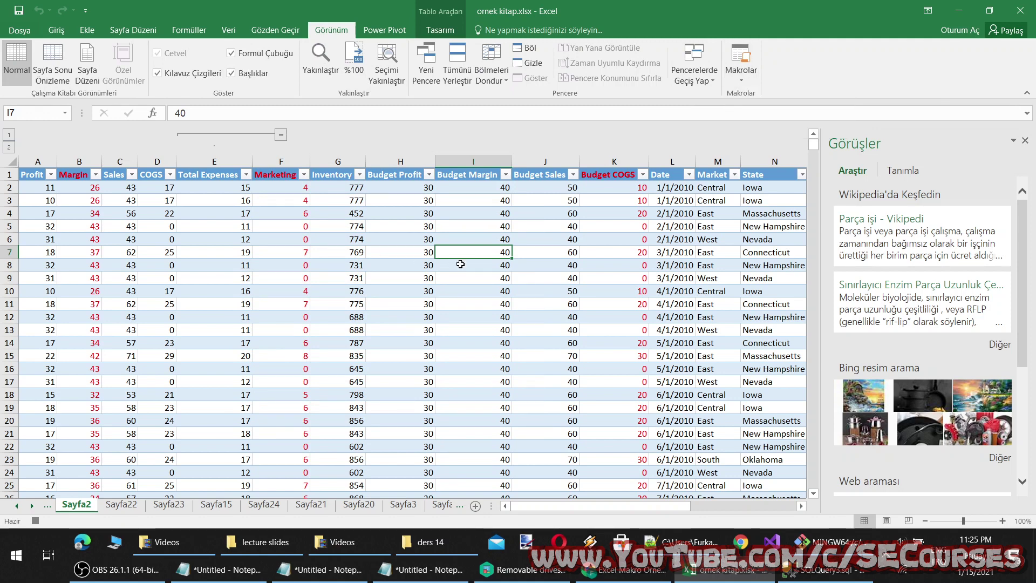
click(56, 31)
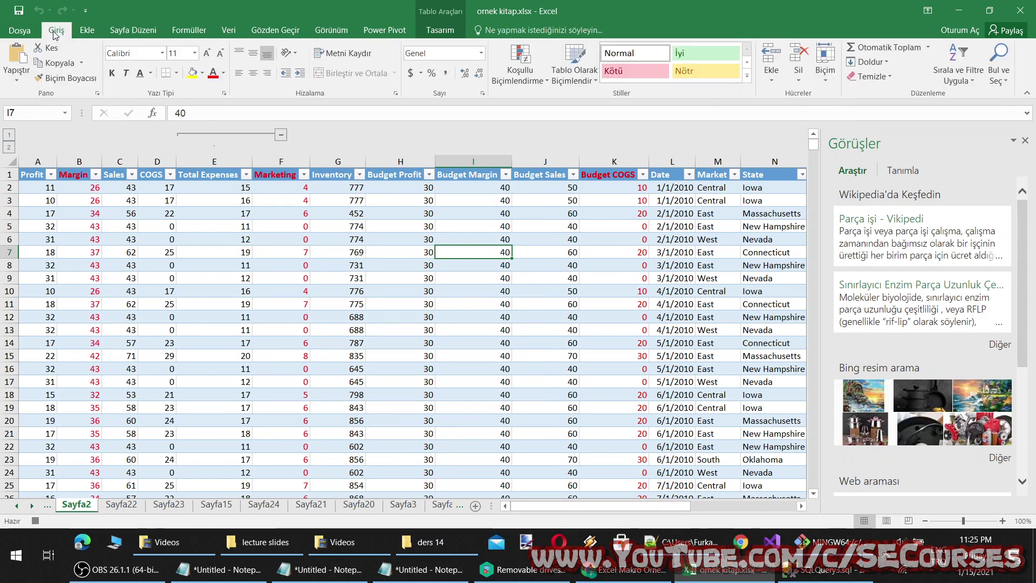
click(213, 76)
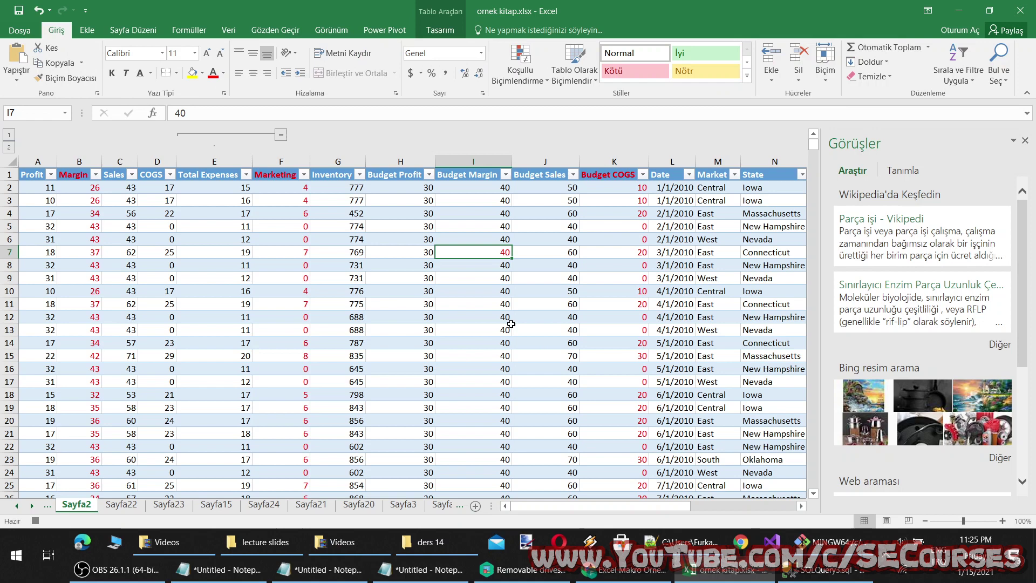
click(465, 296)
click(224, 73)
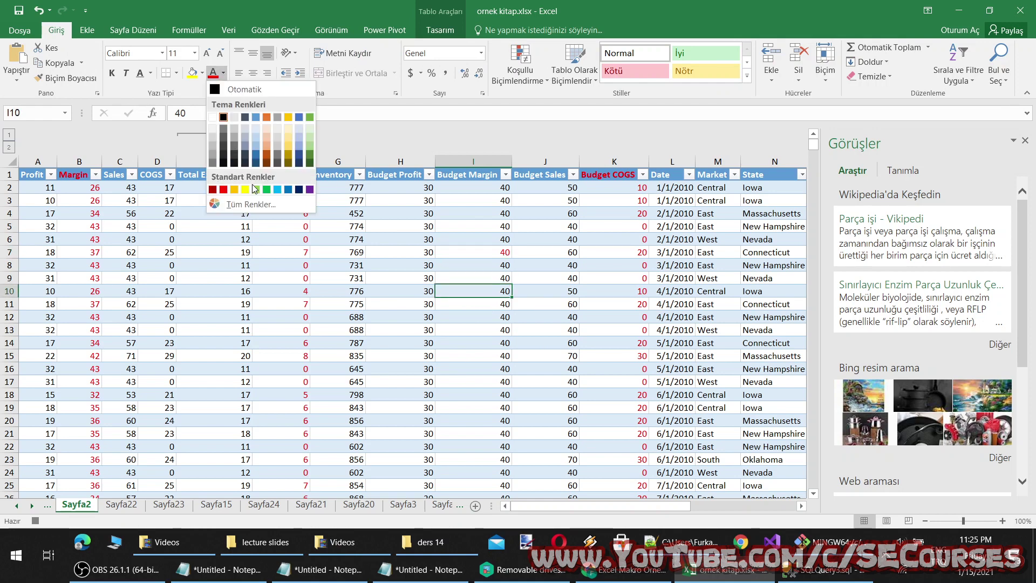
click(248, 192)
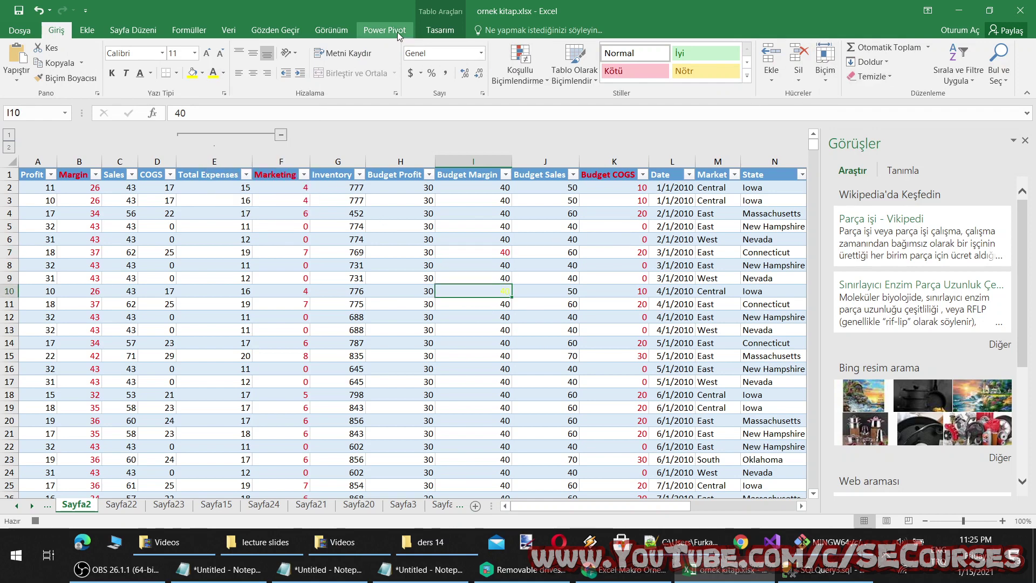
Step: Stop the recording and select Makro1 in the macro list
click(331, 30)
click(295, 33)
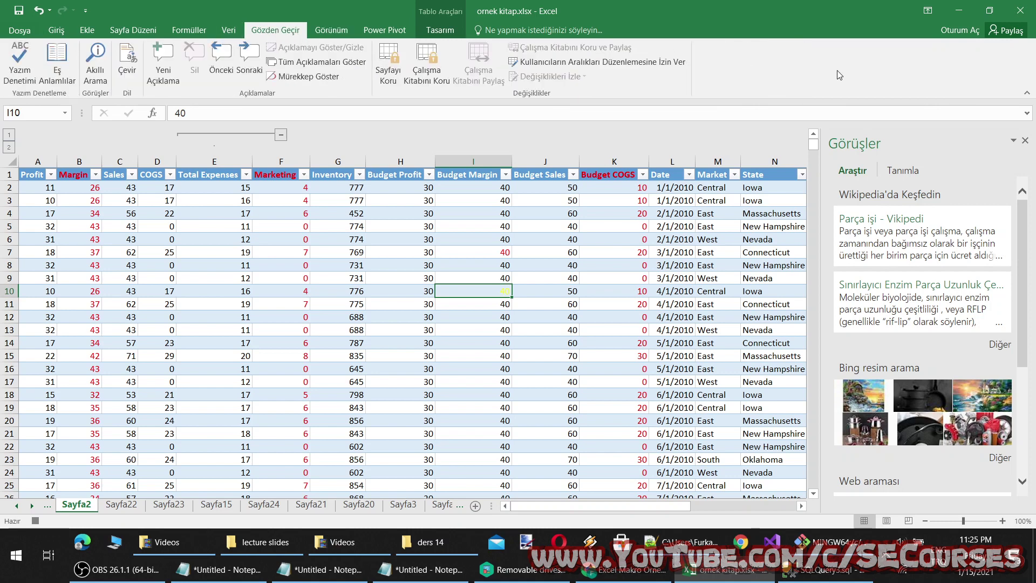
click(322, 34)
click(369, 34)
click(351, 32)
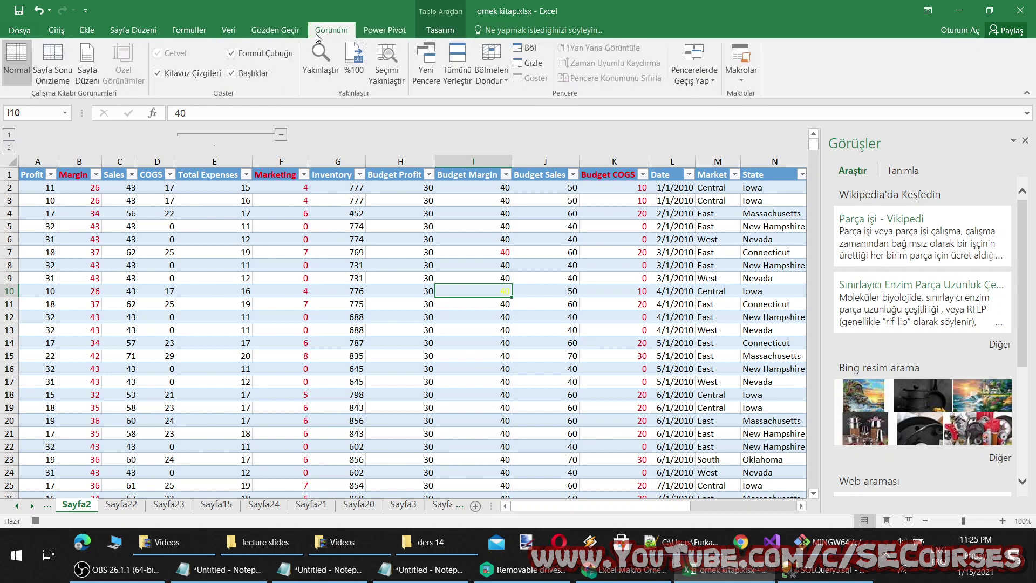
click(743, 80)
click(768, 112)
click(745, 80)
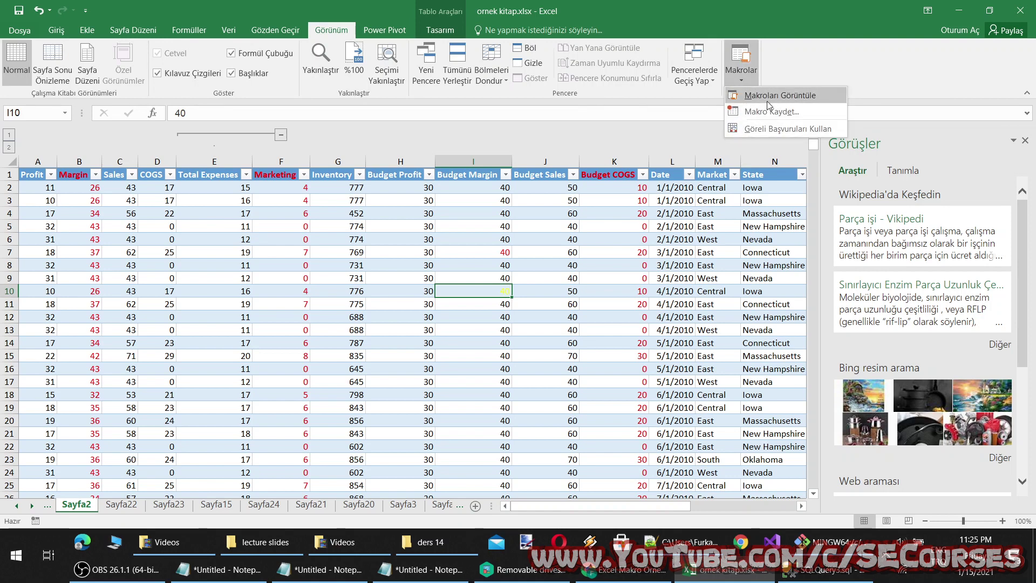
click(771, 97)
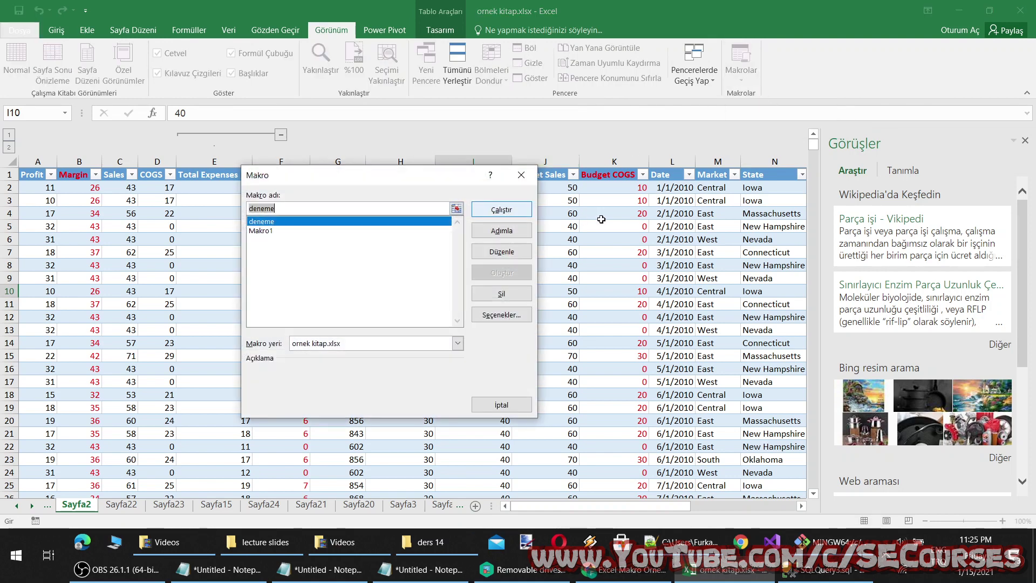
click(270, 230)
Step: Open Makro1's recorded code in the VBA editor and look over its colour lines
click(501, 252)
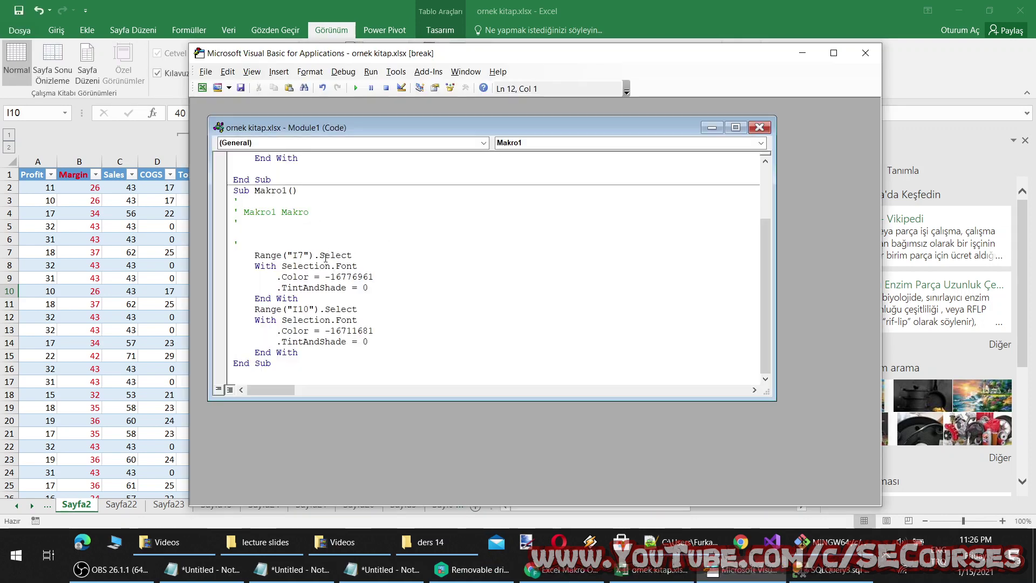
drag(370, 287, 267, 285)
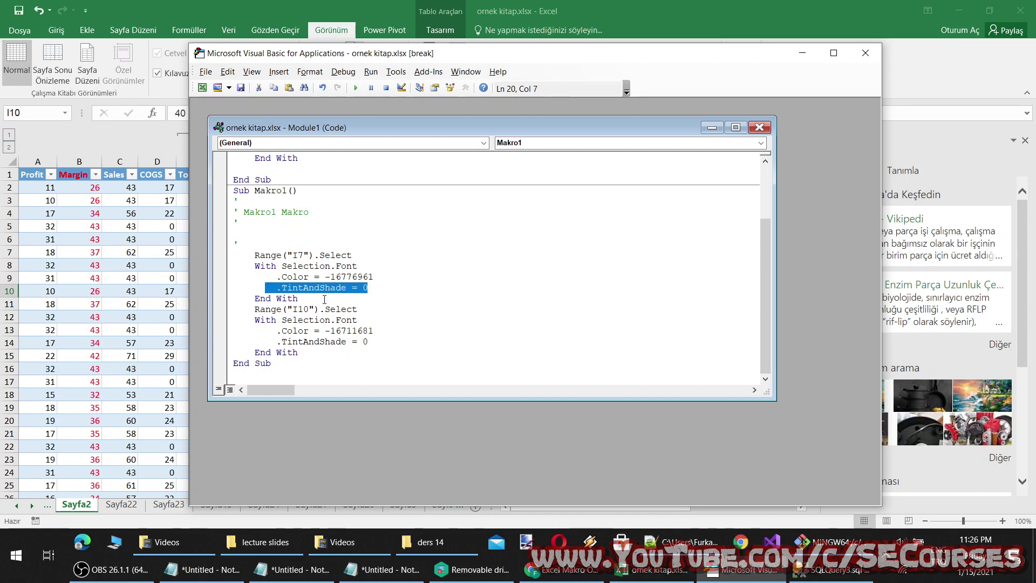
drag(324, 300, 262, 301)
click(399, 329)
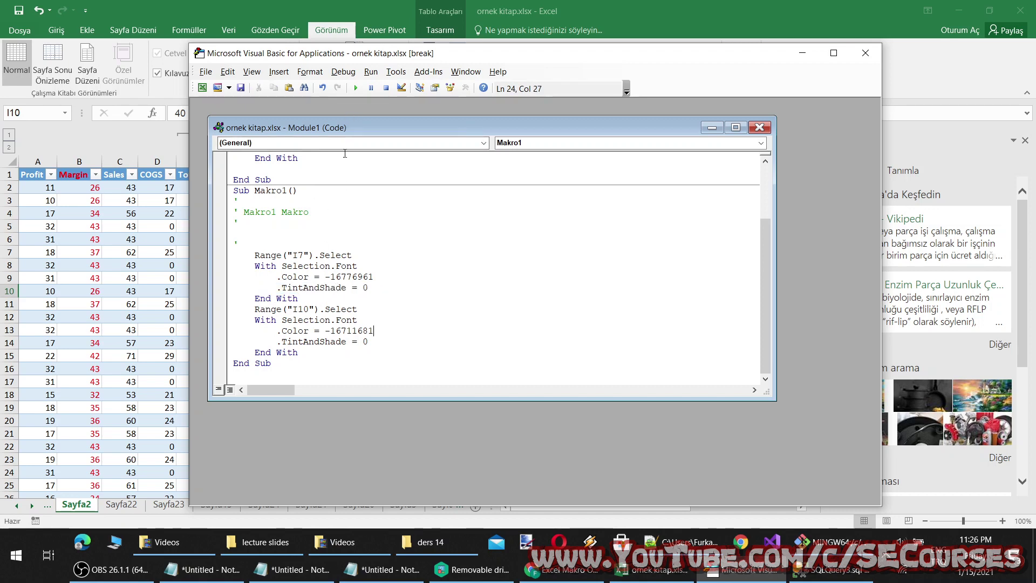
drag(345, 64, 552, 62)
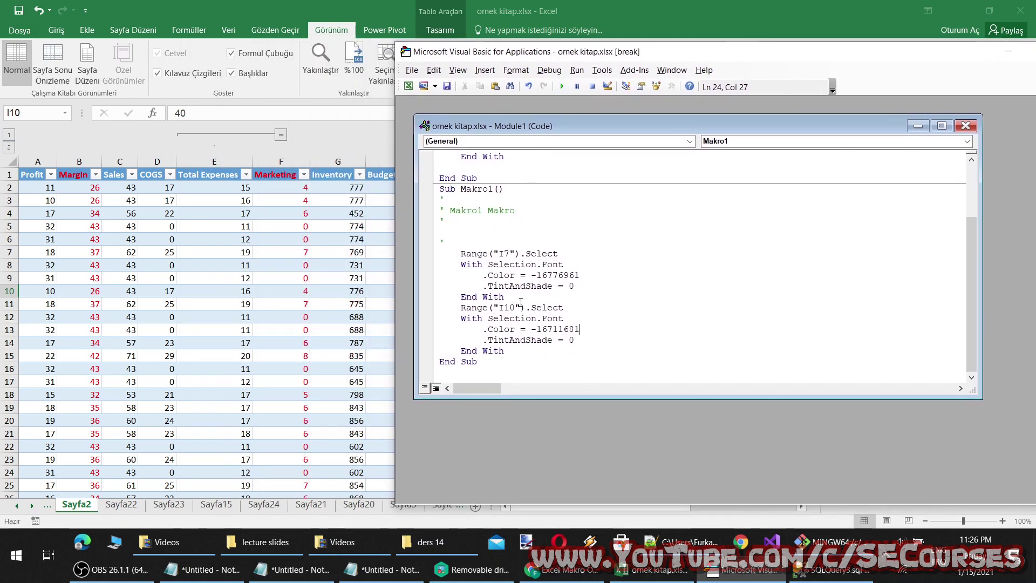
Step: Change the range I7 to A2 and I10 to A5, then save the workbook
double_click(503, 254)
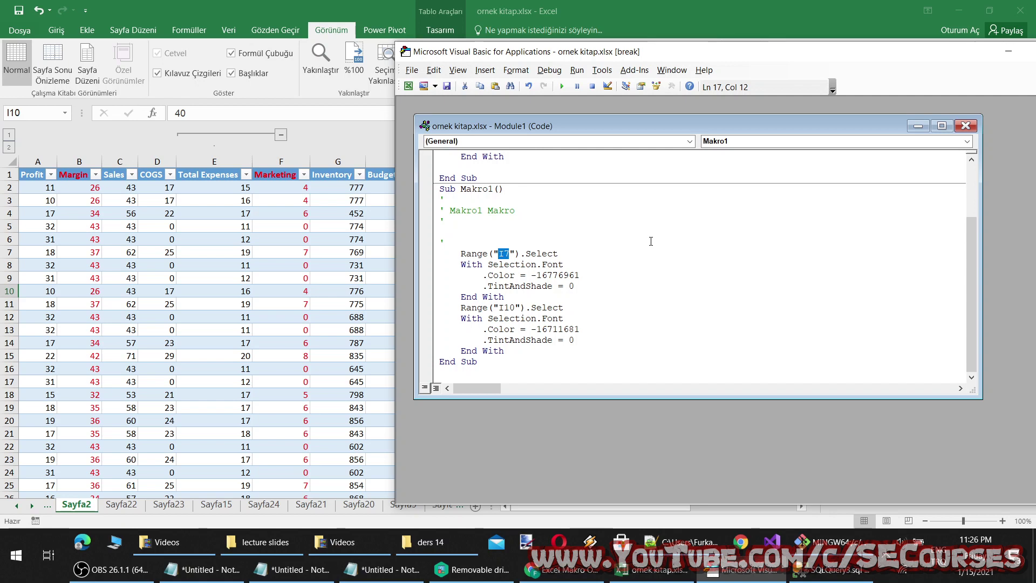
text(A2)
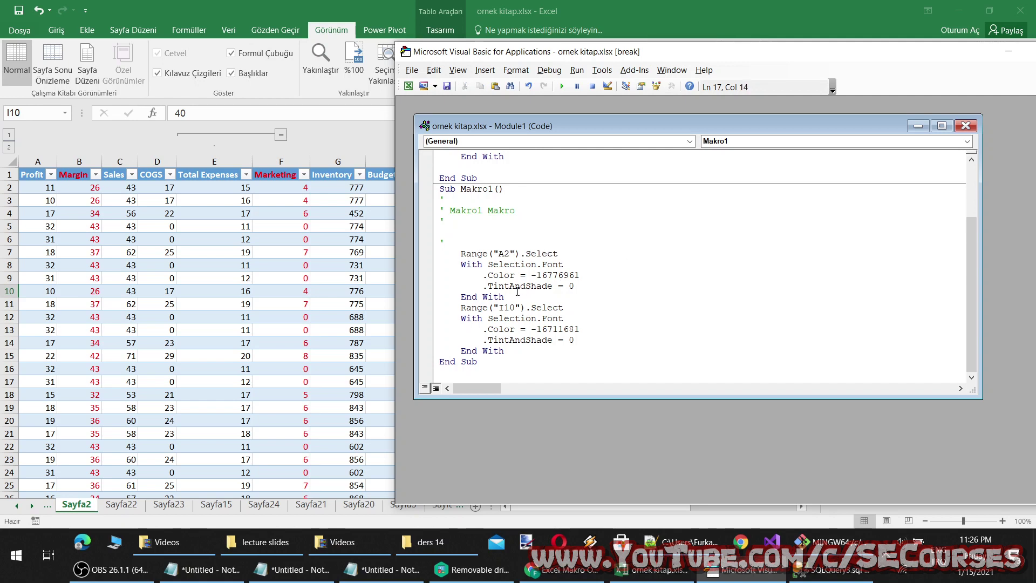
drag(516, 308, 499, 308)
text(A)
text(5)
click(446, 86)
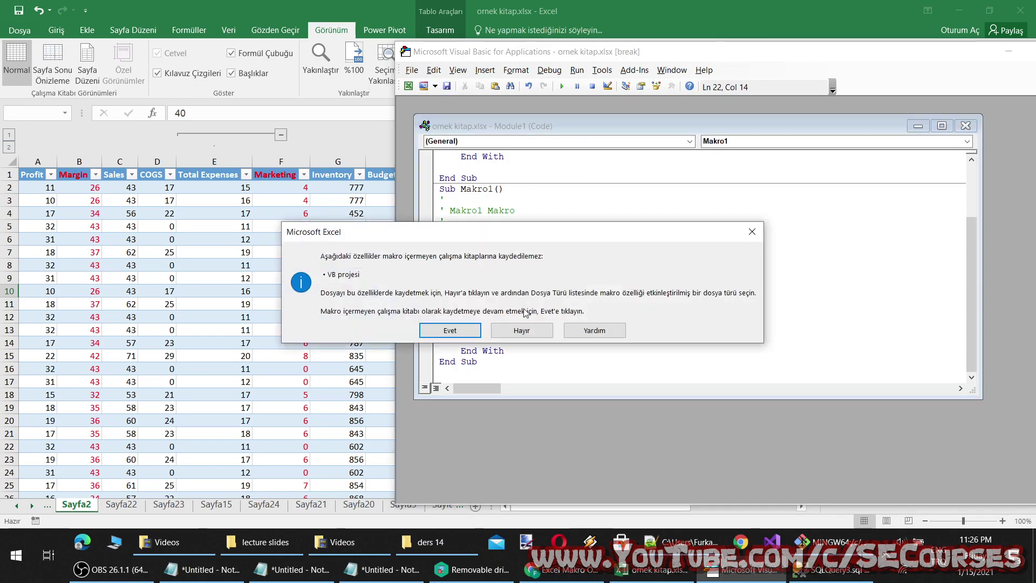
click(439, 329)
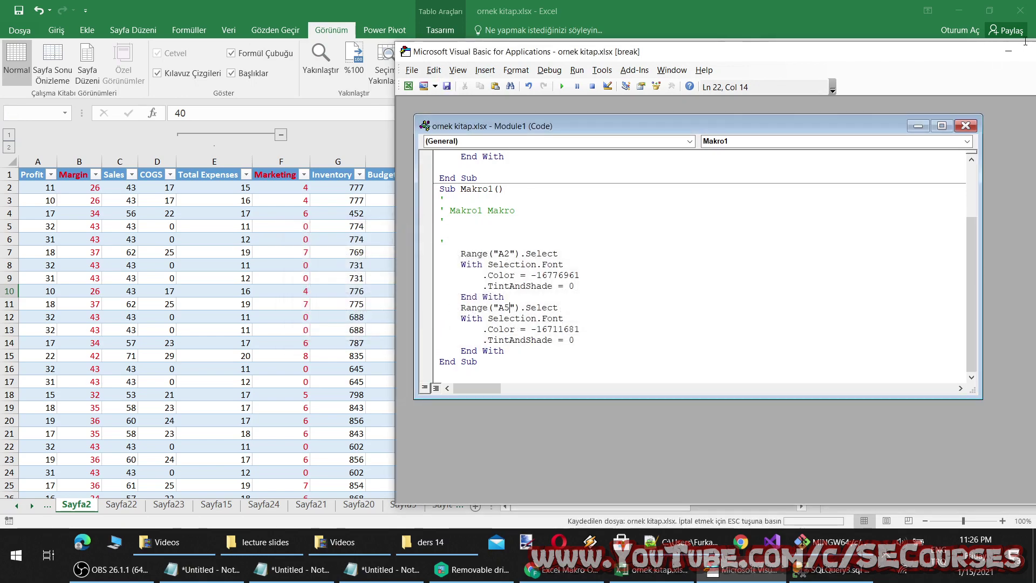
Step: Close the VBA editor and run Makro1 from the macro list
double_click(525, 52)
click(647, 52)
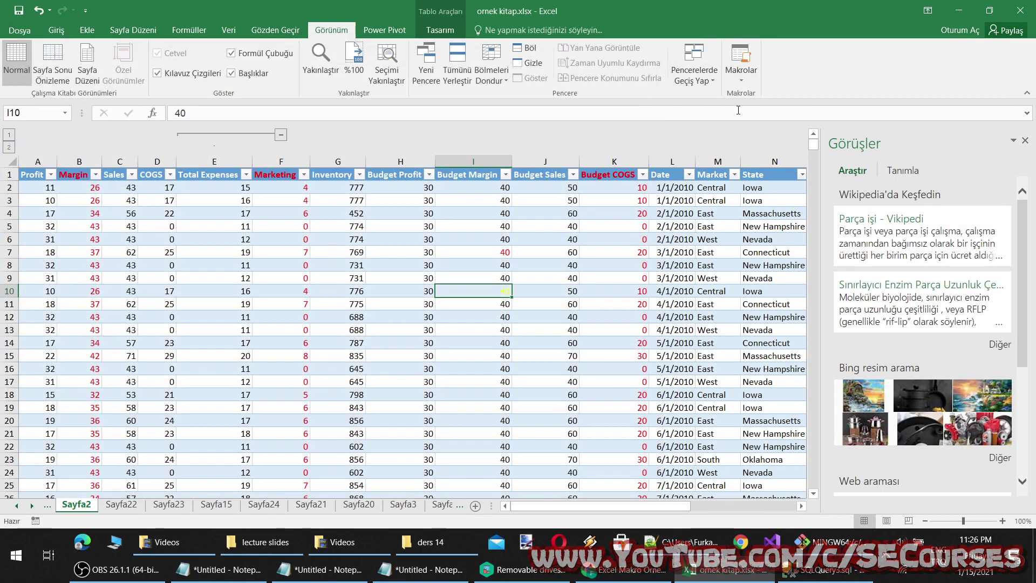
click(740, 67)
click(775, 97)
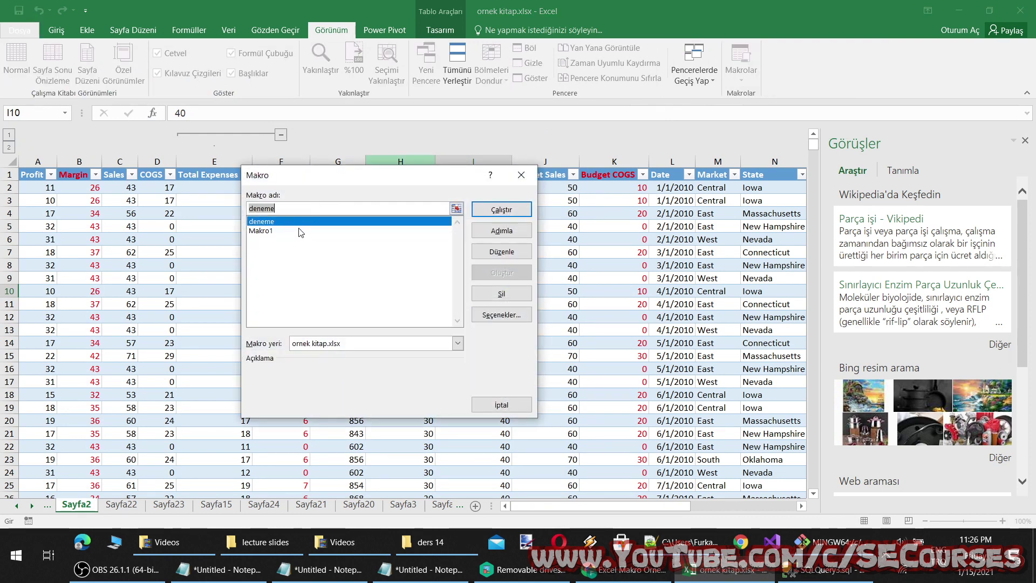
click(371, 239)
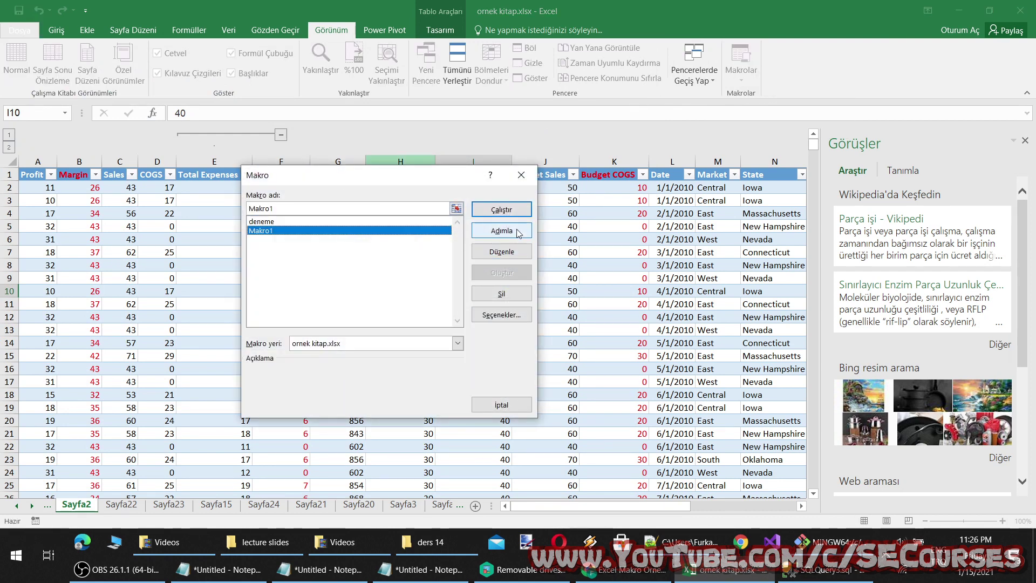
click(512, 211)
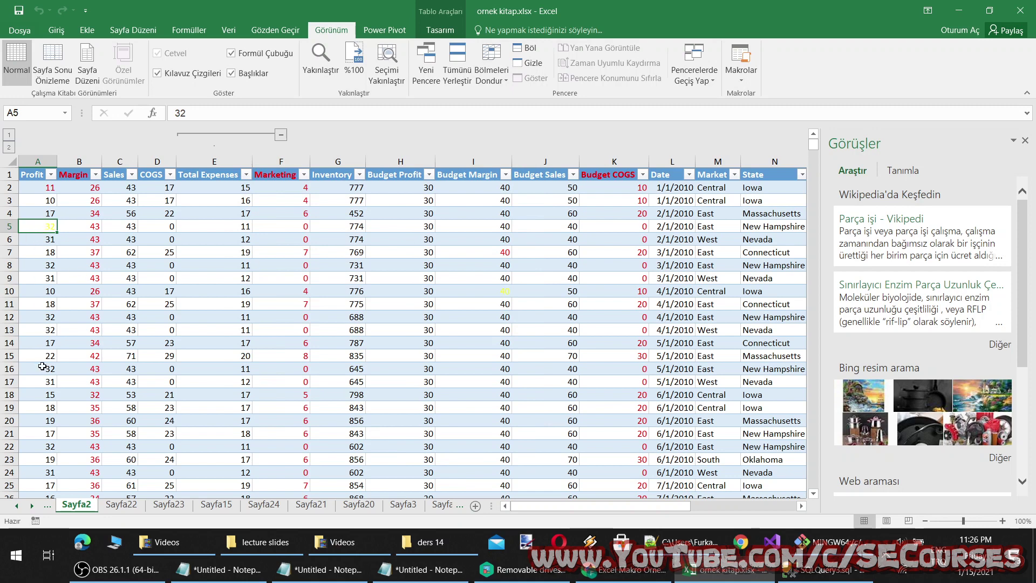
Step: Check the recoloured cells A2 and A5, then show the Power Pivot commands
click(50, 192)
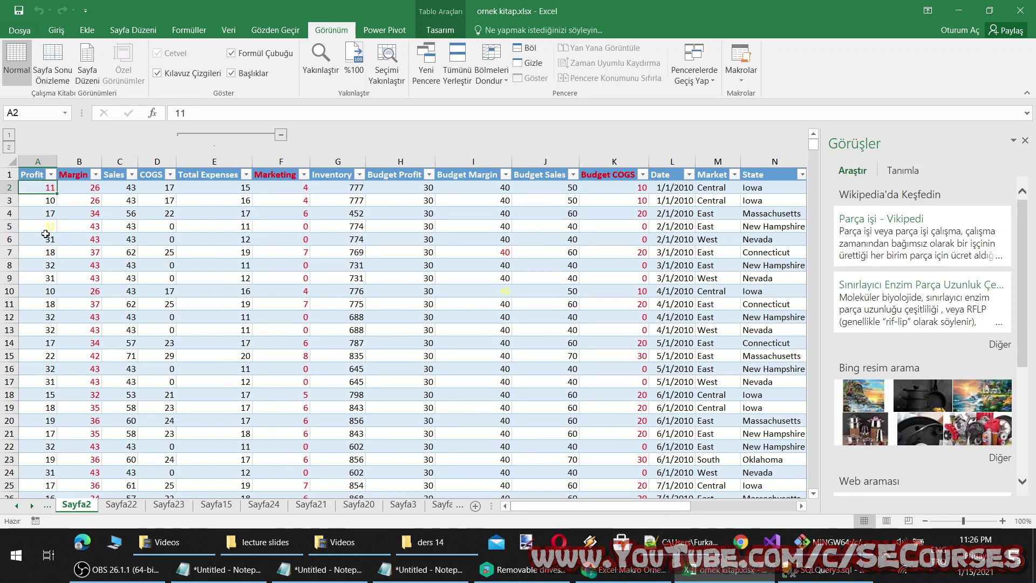
click(46, 229)
click(391, 265)
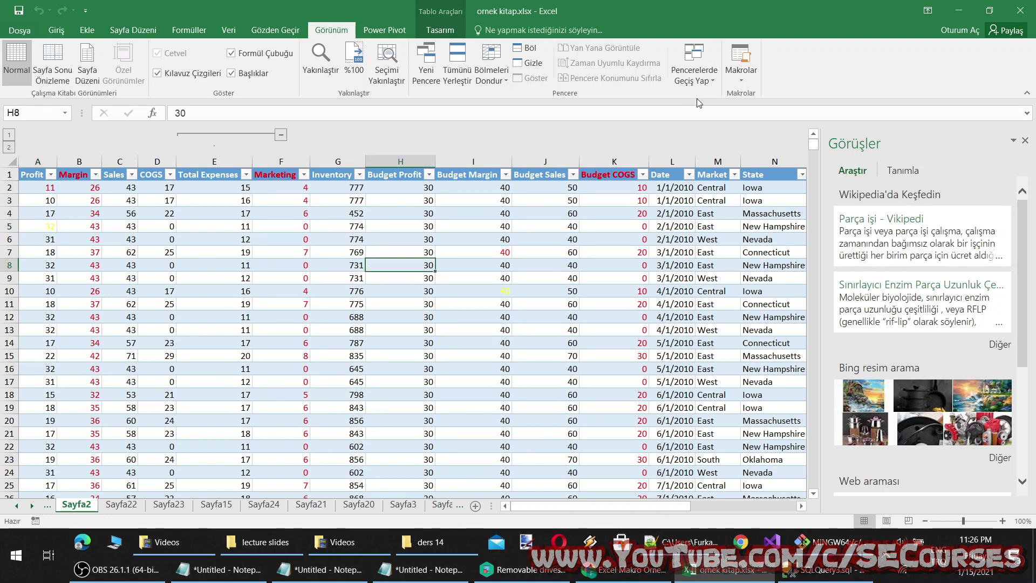
click(389, 29)
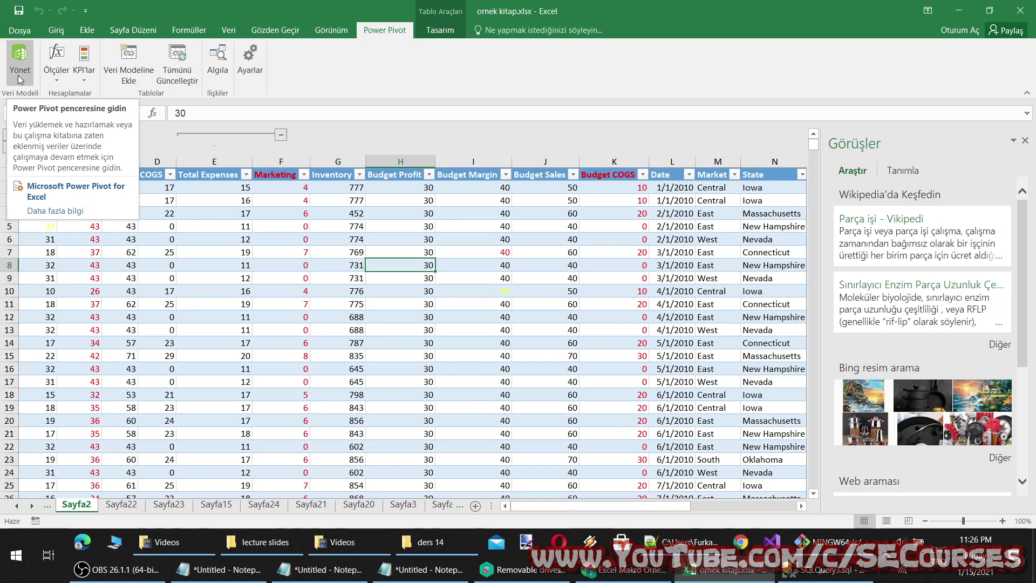
Step: Open and close the Power Pivot window, then cancel a new Number-format measure
click(18, 79)
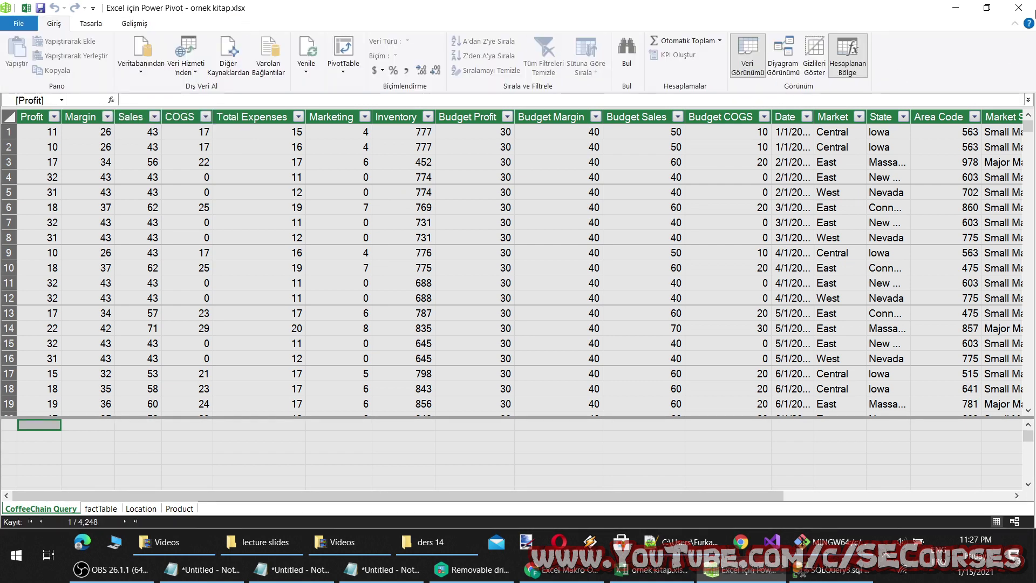
click(1027, 10)
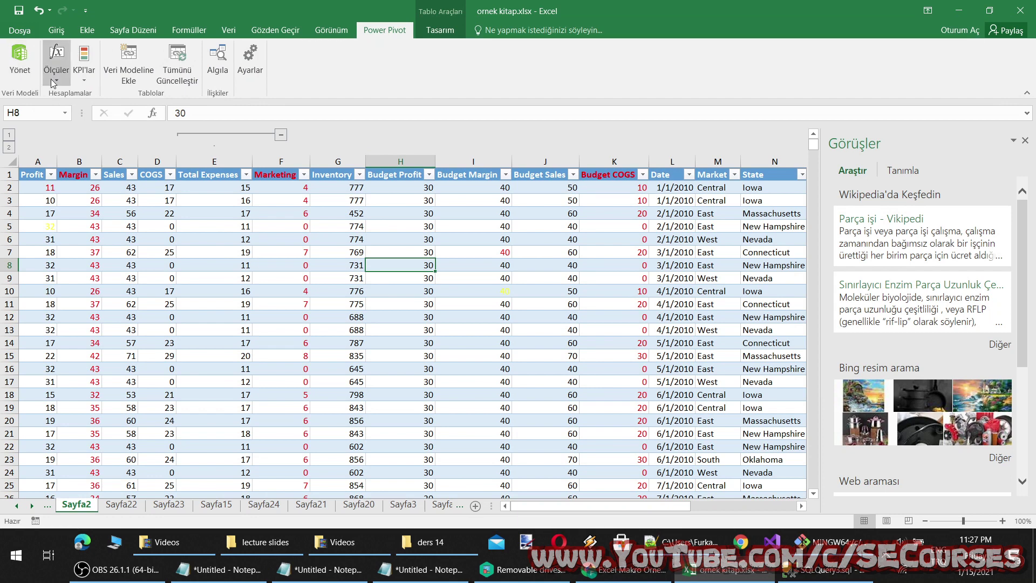
click(53, 82)
click(72, 97)
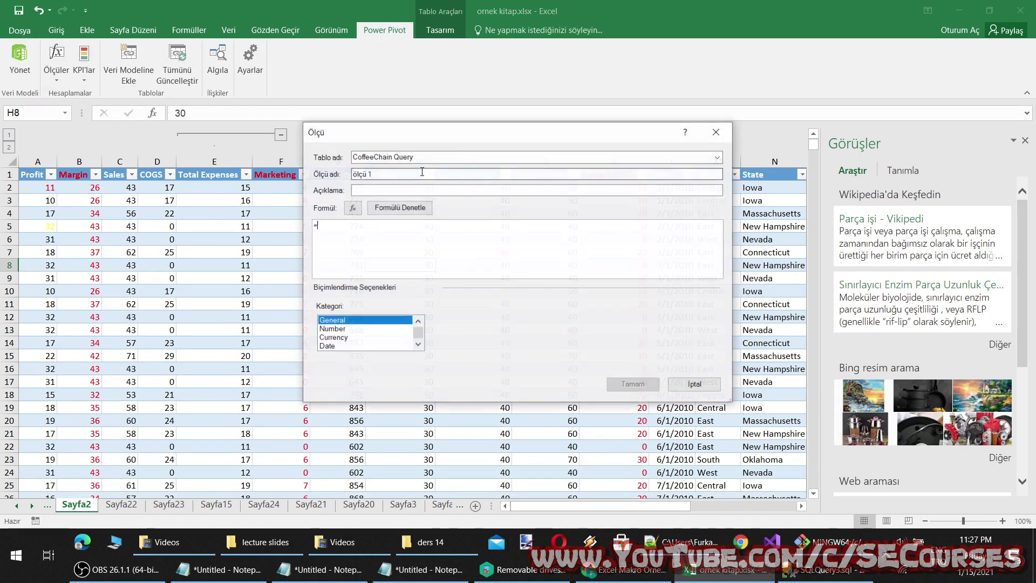
click(354, 338)
click(355, 331)
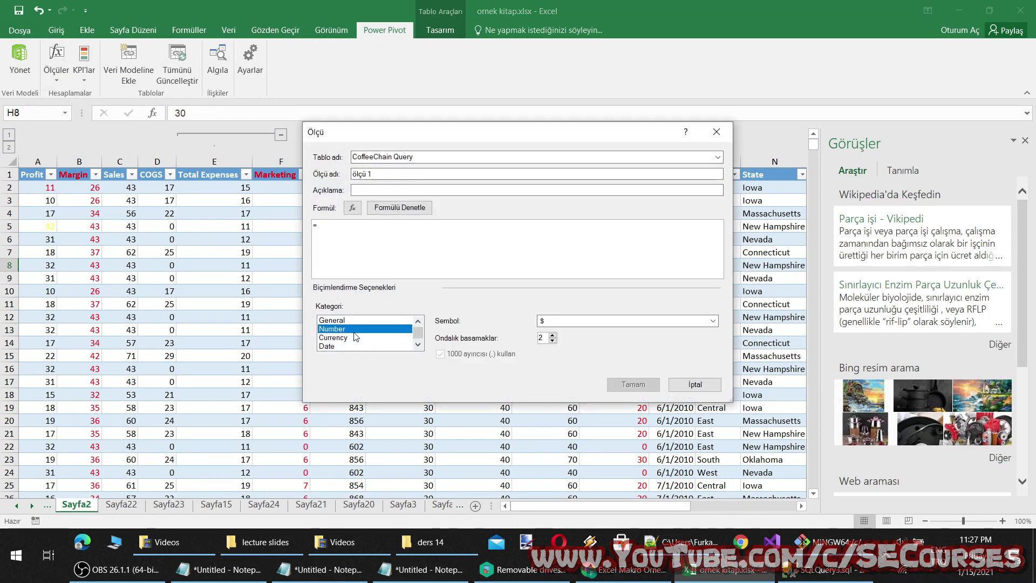
click(690, 385)
Step: Try to create a new KPI and dismiss the no-measure warning
click(86, 80)
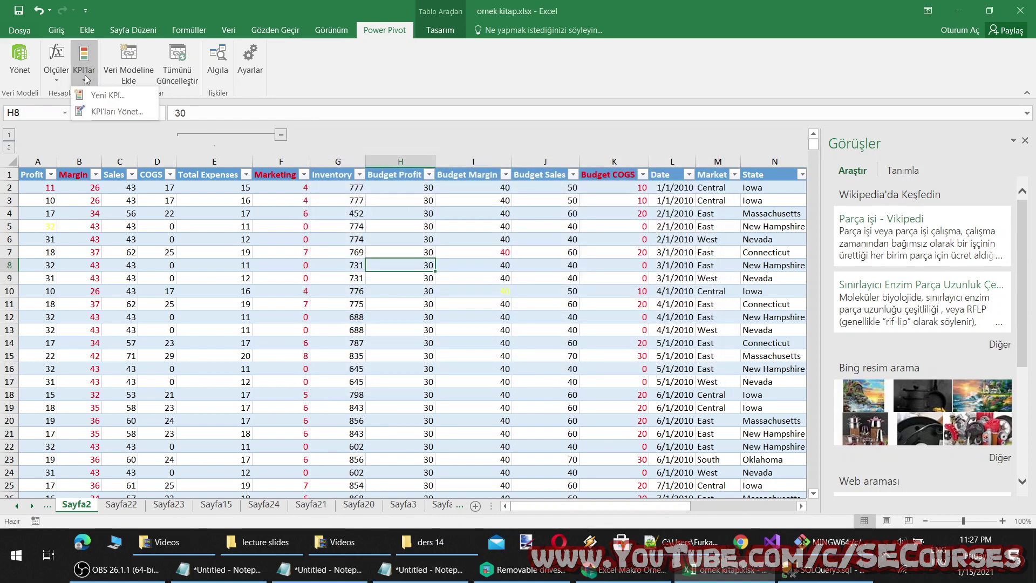
click(101, 96)
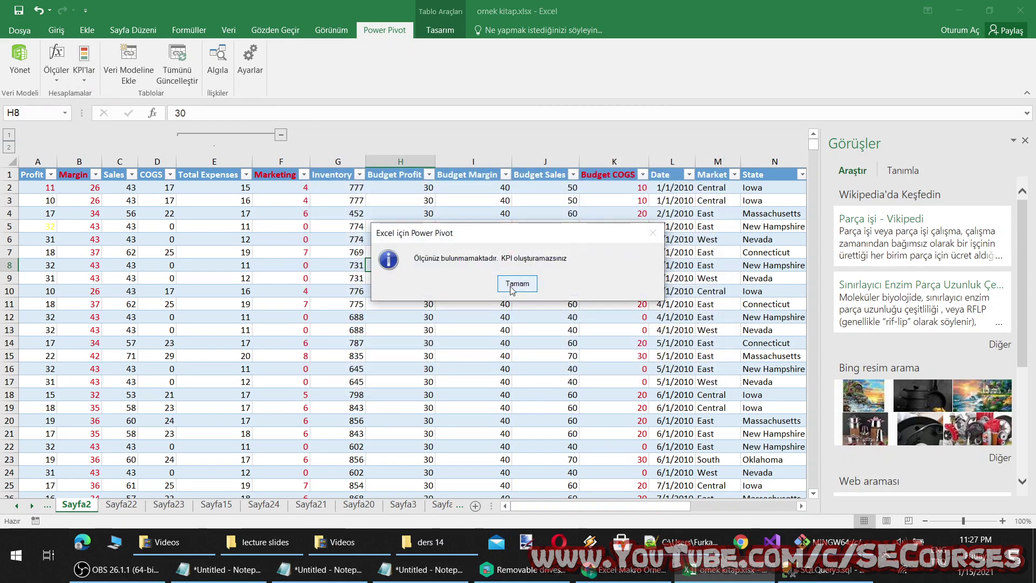
key(Return)
click(128, 59)
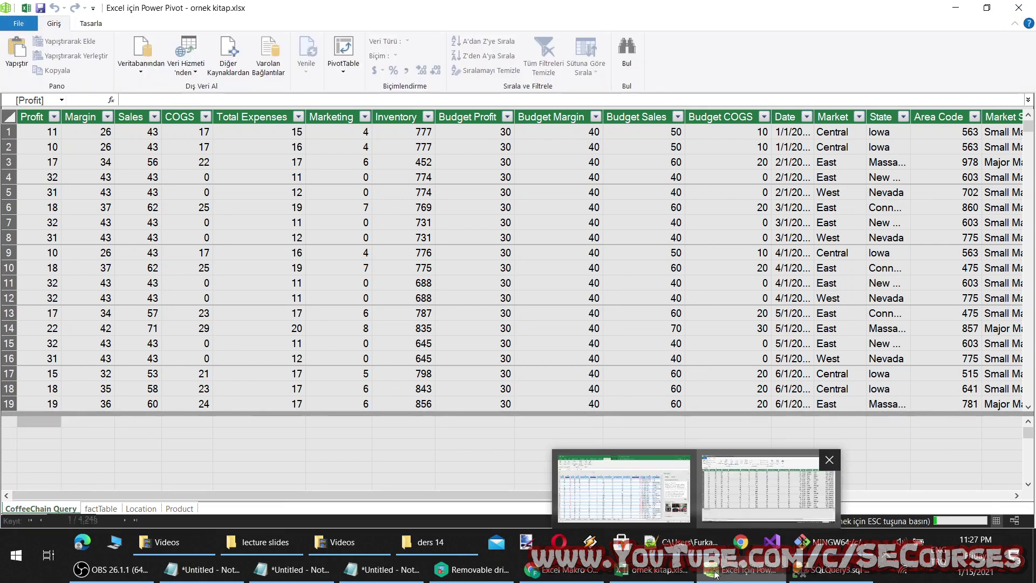
mouse_move(217, 63)
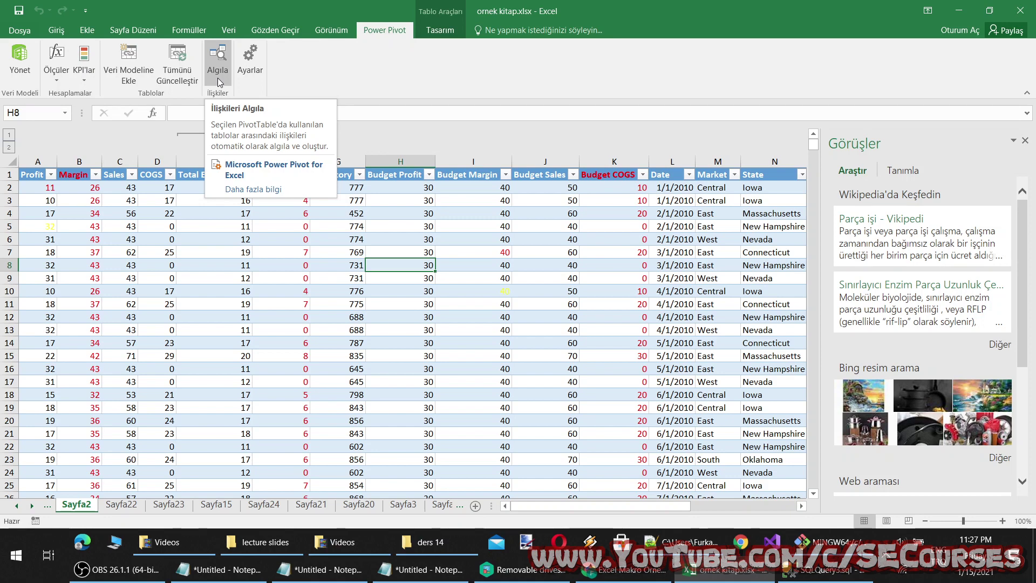
Step: Run Power Pivot relationship detection, dismiss the no-relationships warning, and close the settings
click(218, 78)
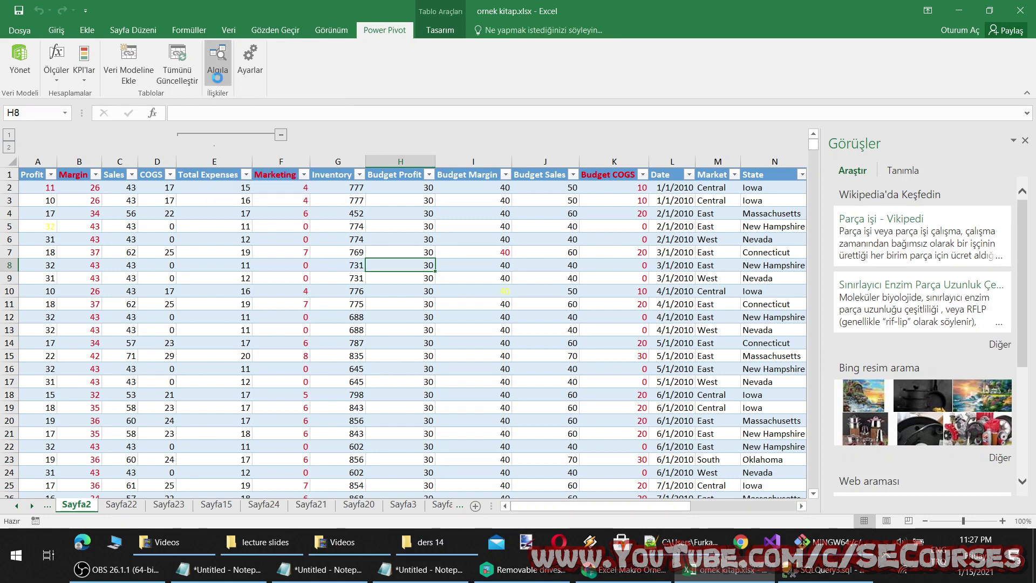
click(513, 288)
click(257, 250)
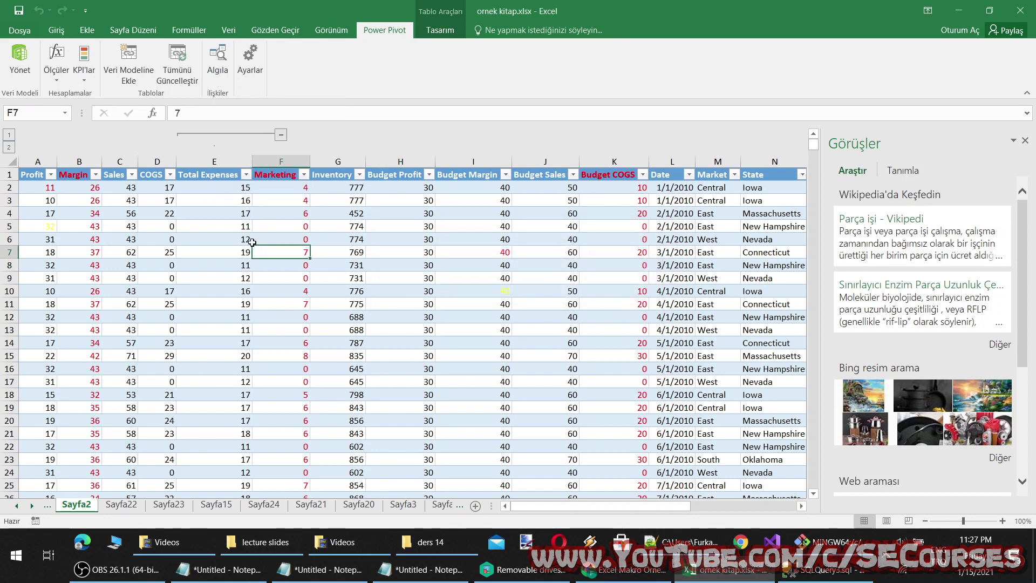
click(249, 76)
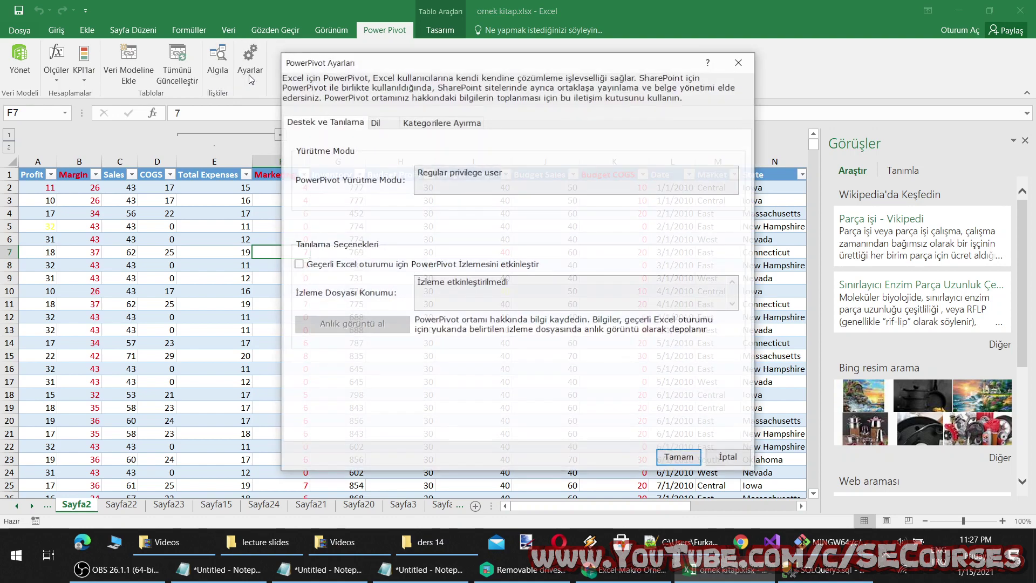
click(739, 62)
Step: Add a new empty worksheet, Sayfa16, to the workbook
click(440, 31)
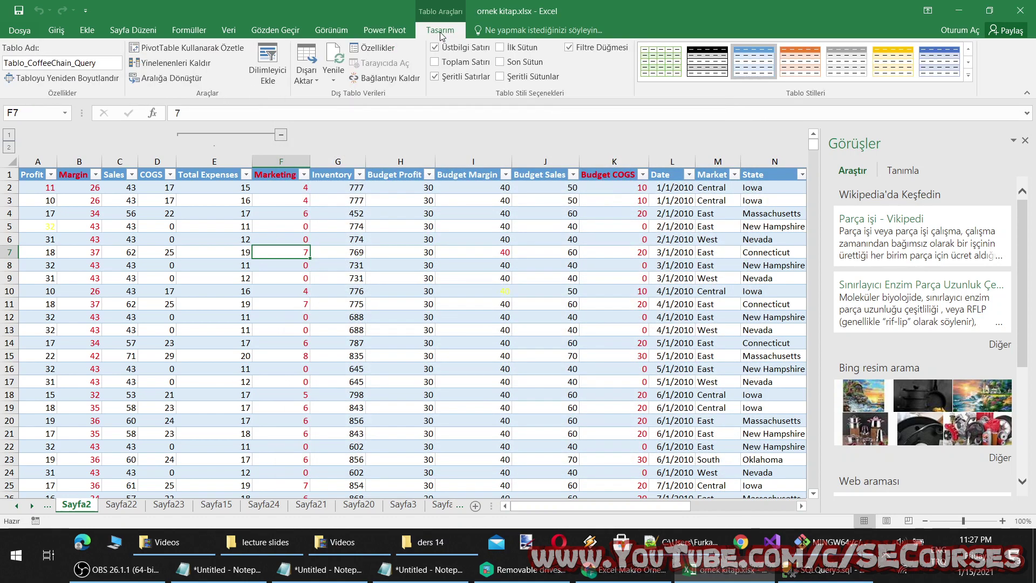
click(475, 506)
click(409, 237)
click(390, 37)
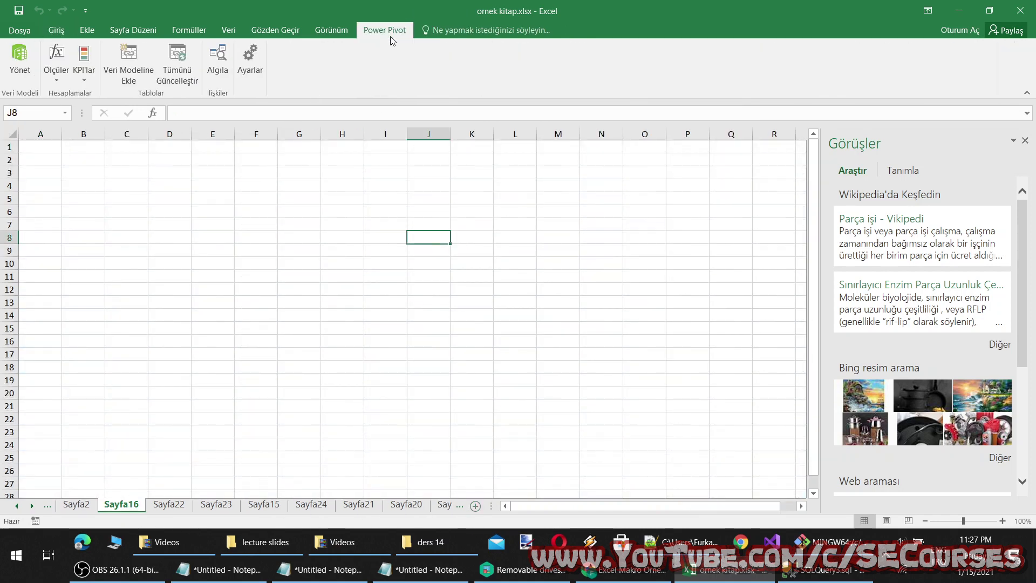
click(273, 249)
click(338, 30)
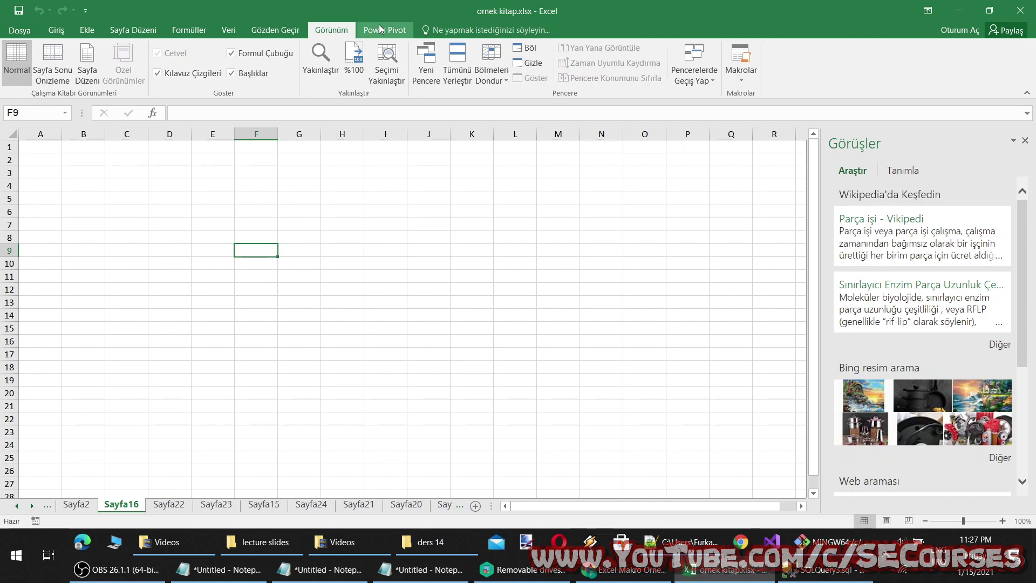
click(384, 30)
Step: Save the ornek kitap workbook's changes and switch to the ders 14 folder
click(19, 30)
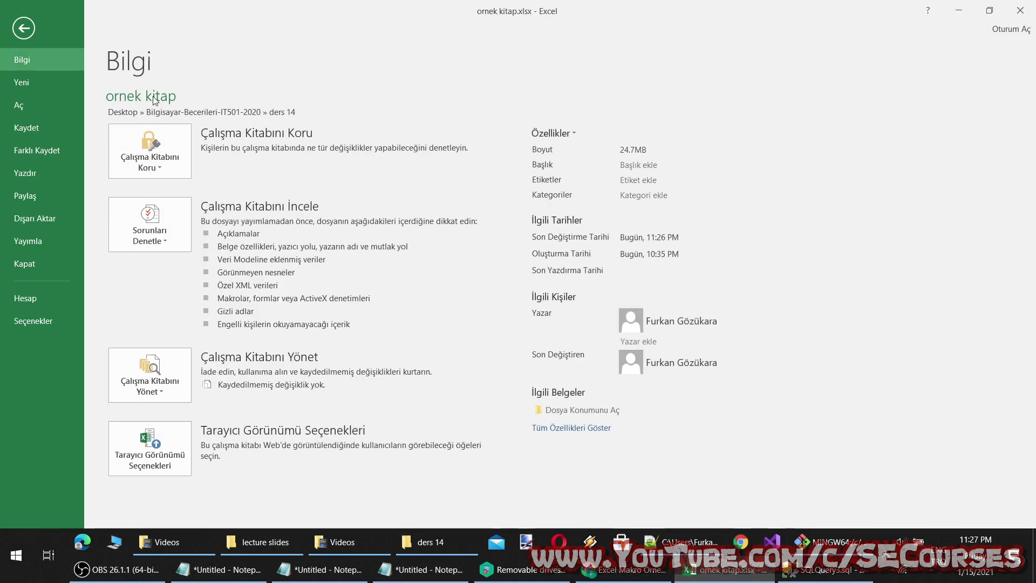
click(18, 28)
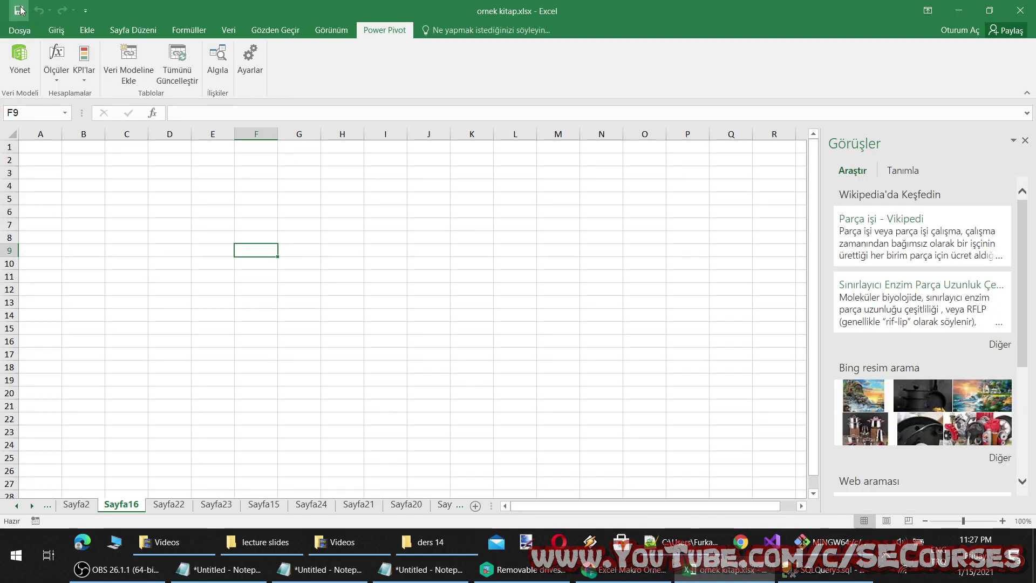
click(1020, 10)
click(465, 297)
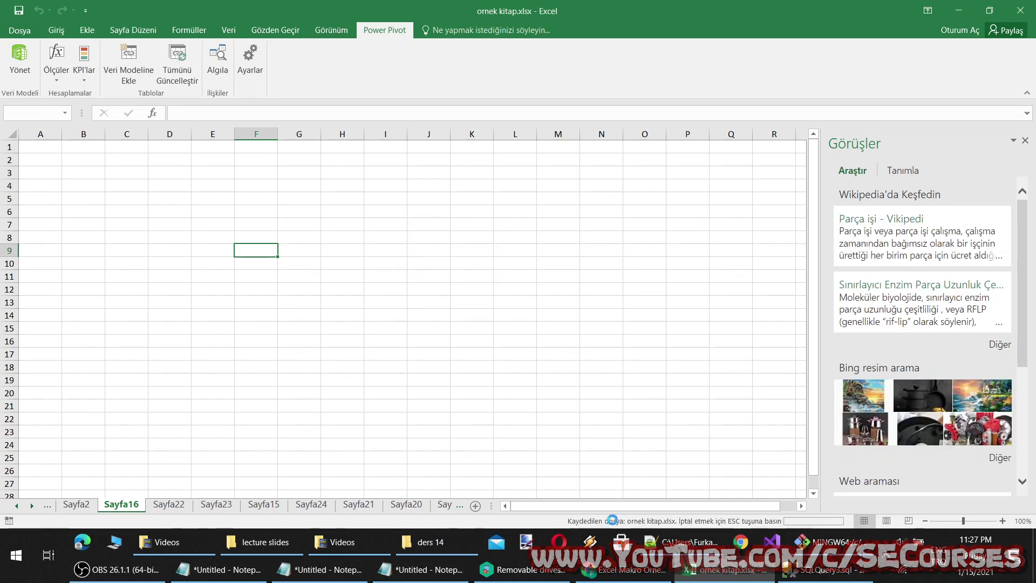
click(452, 543)
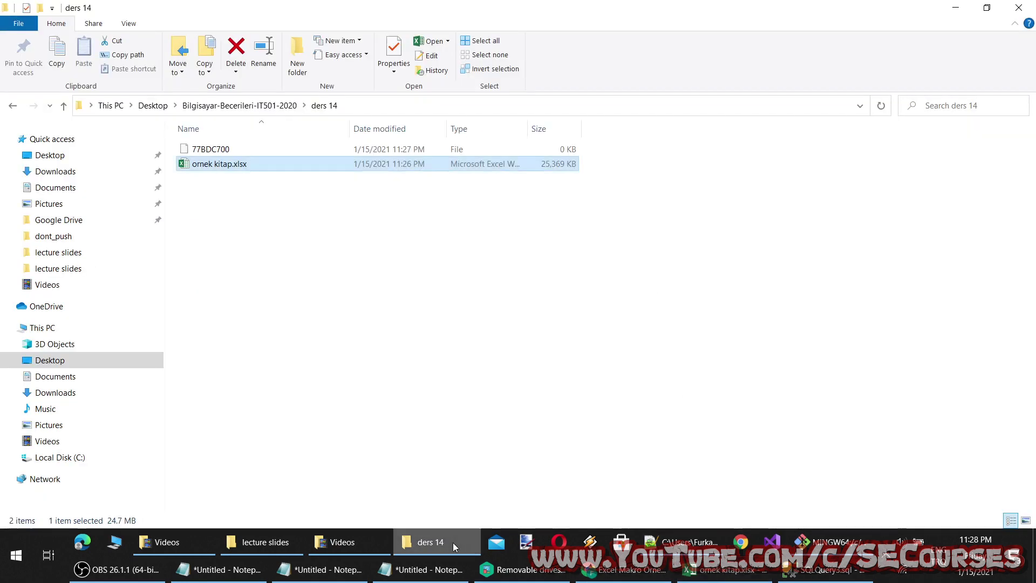
Step: Go up to the Bilgisayar-Becerileri-IT501-2020 folder and widen the Name column to read the PDF names
click(223, 106)
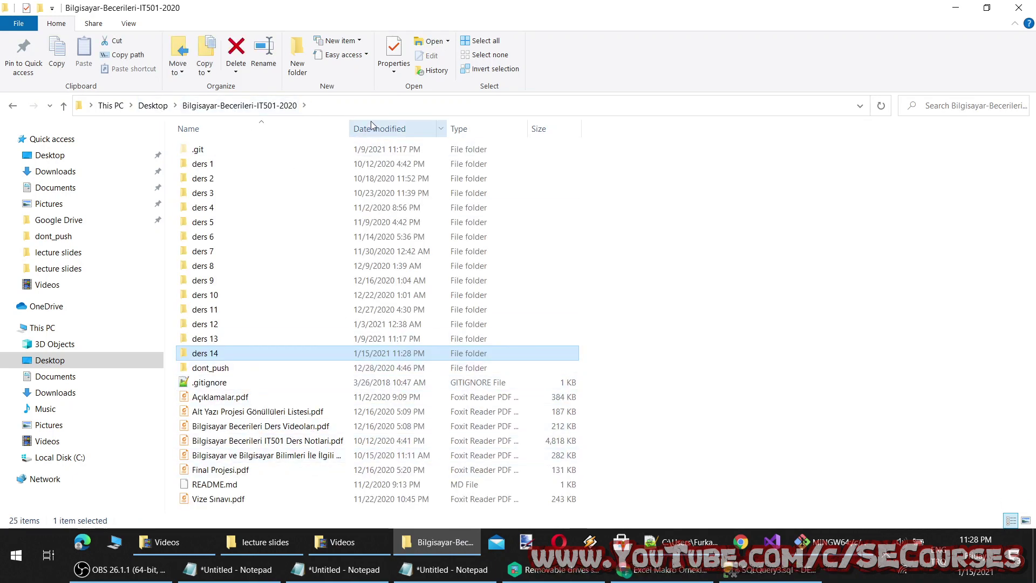
drag(354, 126, 494, 127)
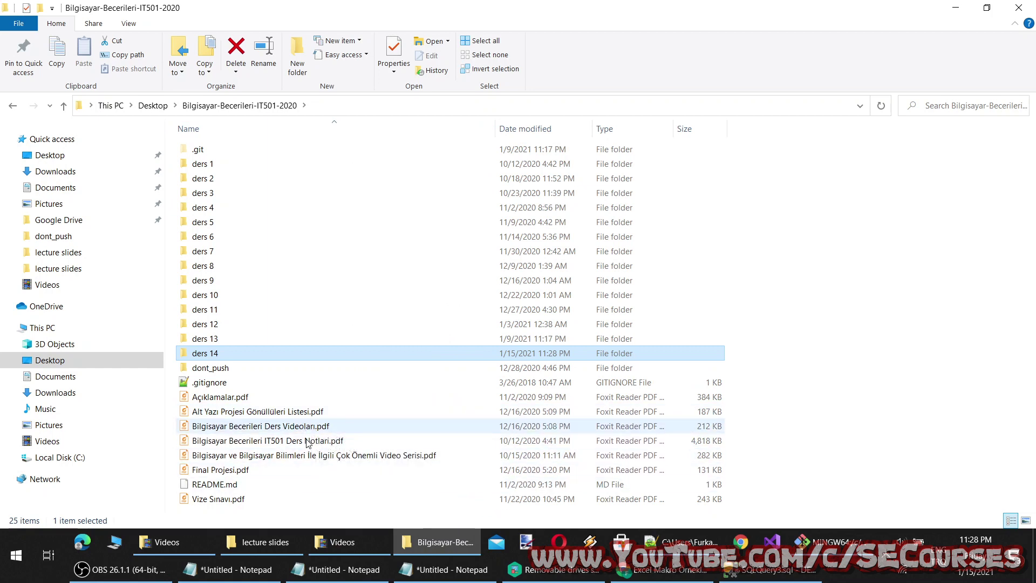
click(266, 459)
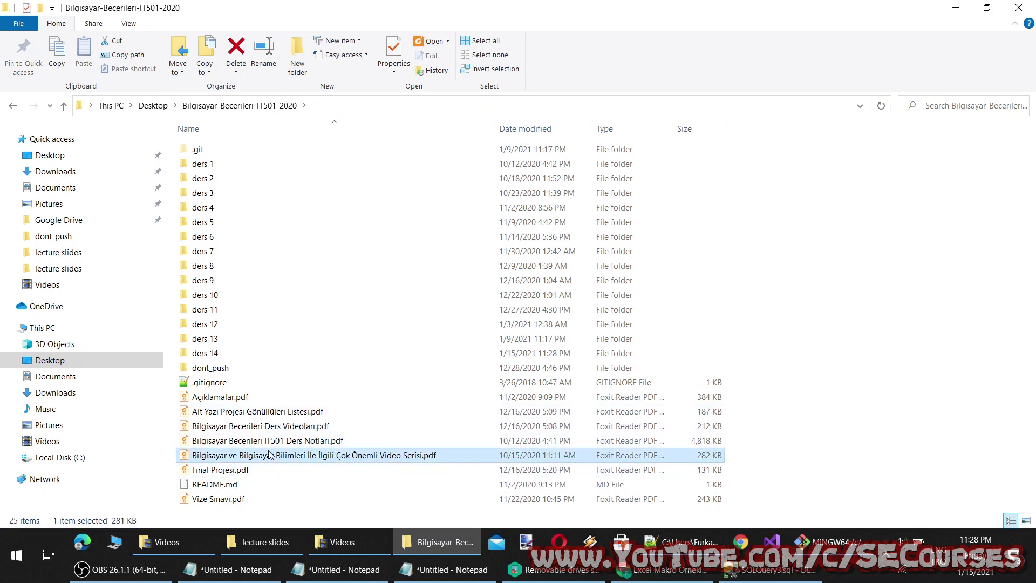
click(271, 442)
click(271, 428)
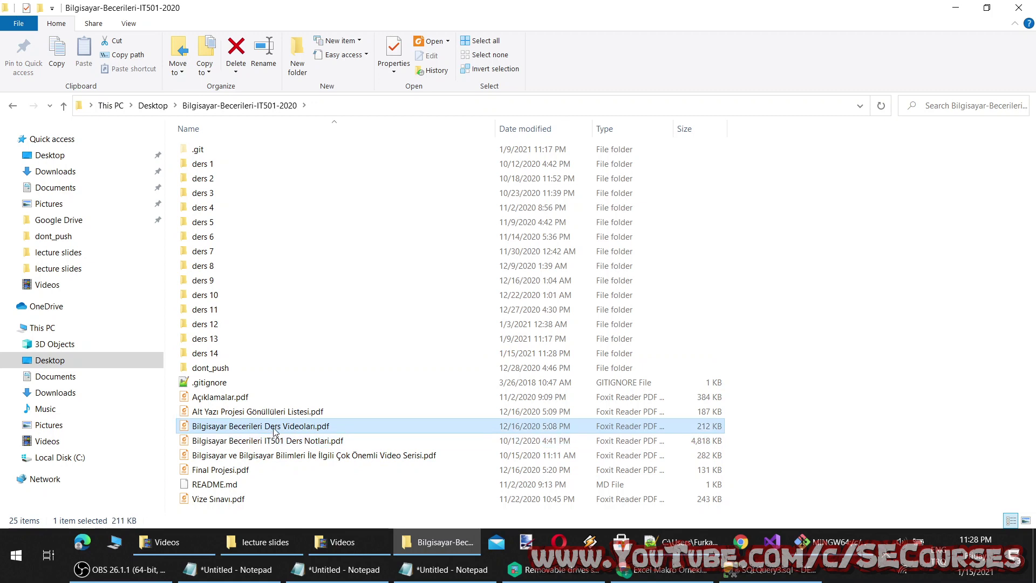
click(278, 416)
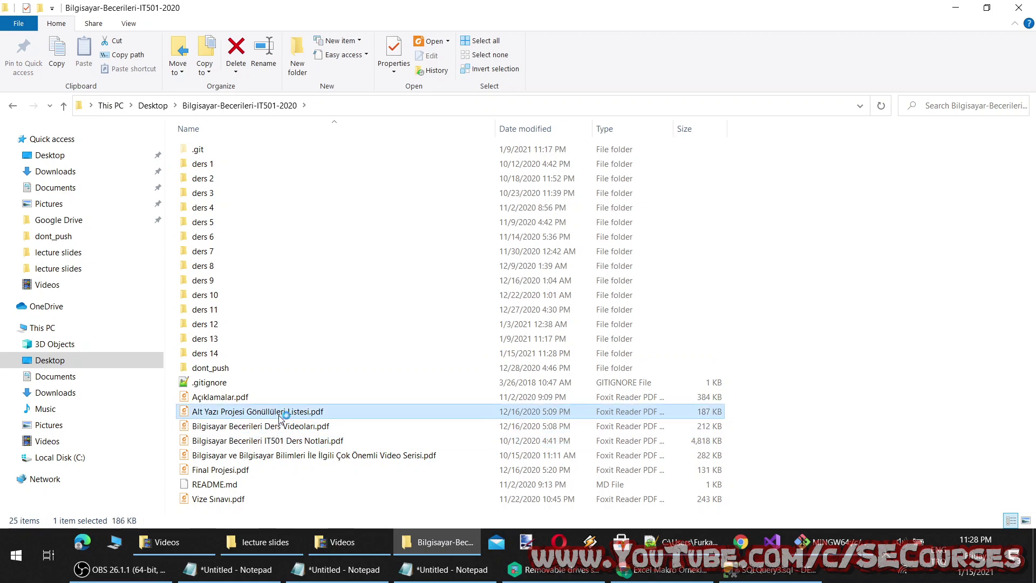
Step: Open Alt Yazı Projesi Gönüllüleri Listesi.pdf, scroll through it, and close the reader
double_click(279, 416)
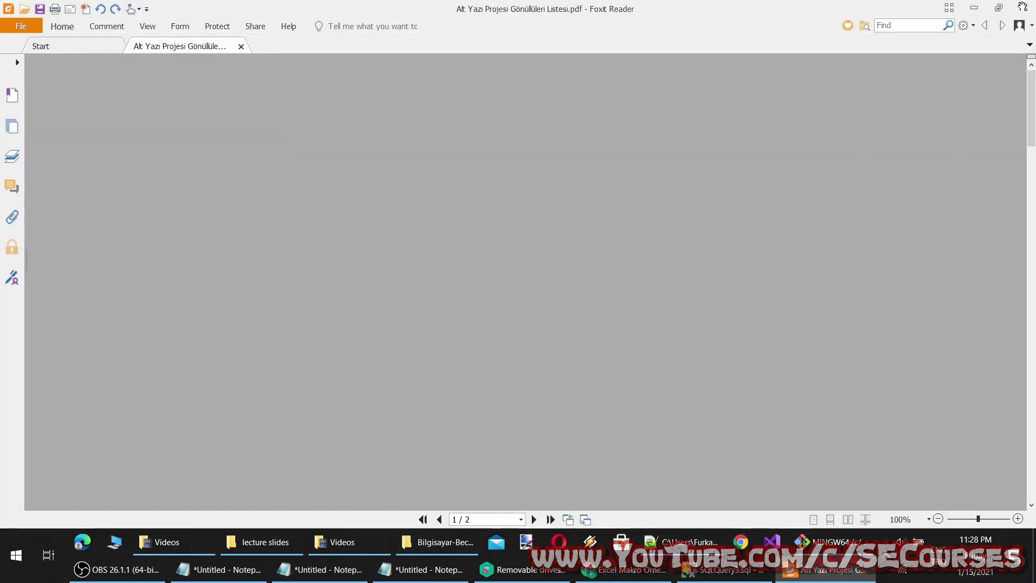
scroll(906, 262, down, 2)
scroll(902, 294, down, 5)
scroll(878, 308, down, 4)
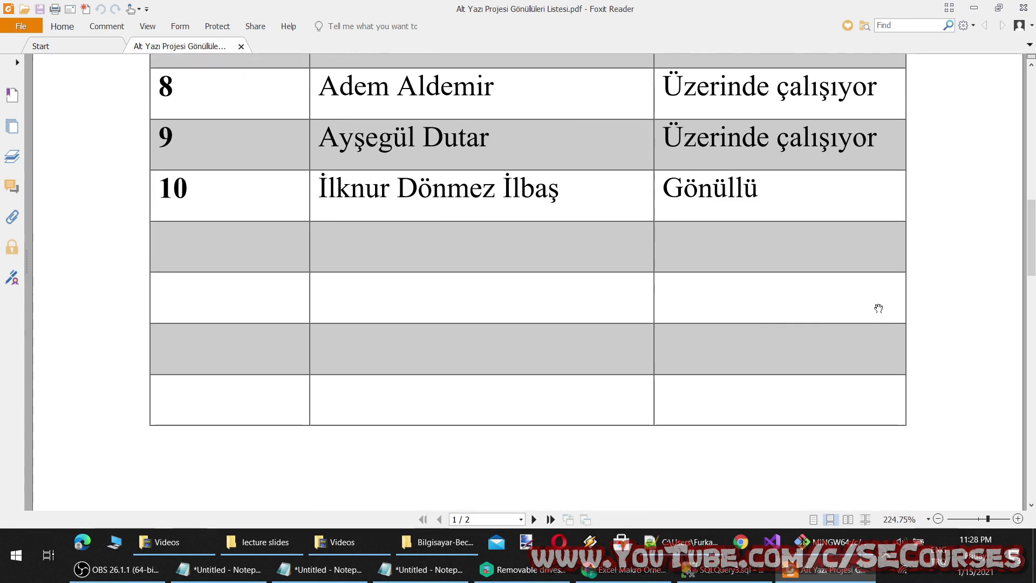
click(1023, 8)
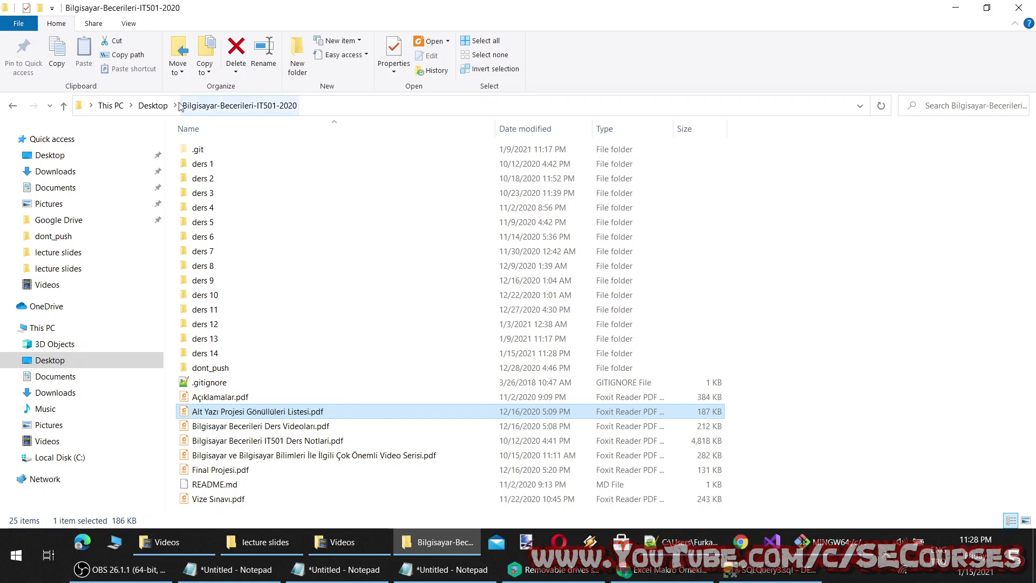
Step: Open the volunteer list document from dont_push in Word, scroll through it, and close it
double_click(225, 370)
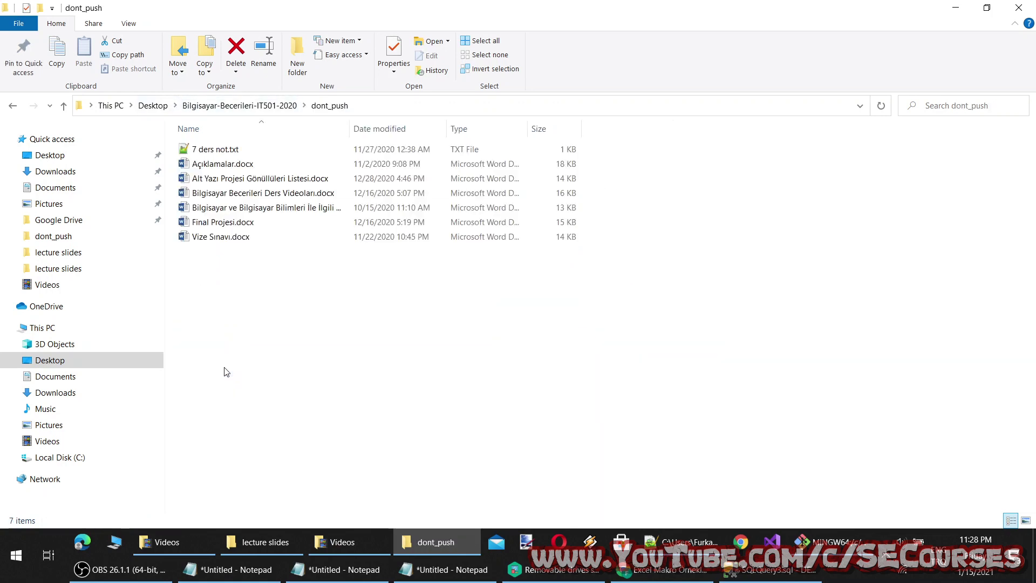
click(245, 179)
double_click(245, 180)
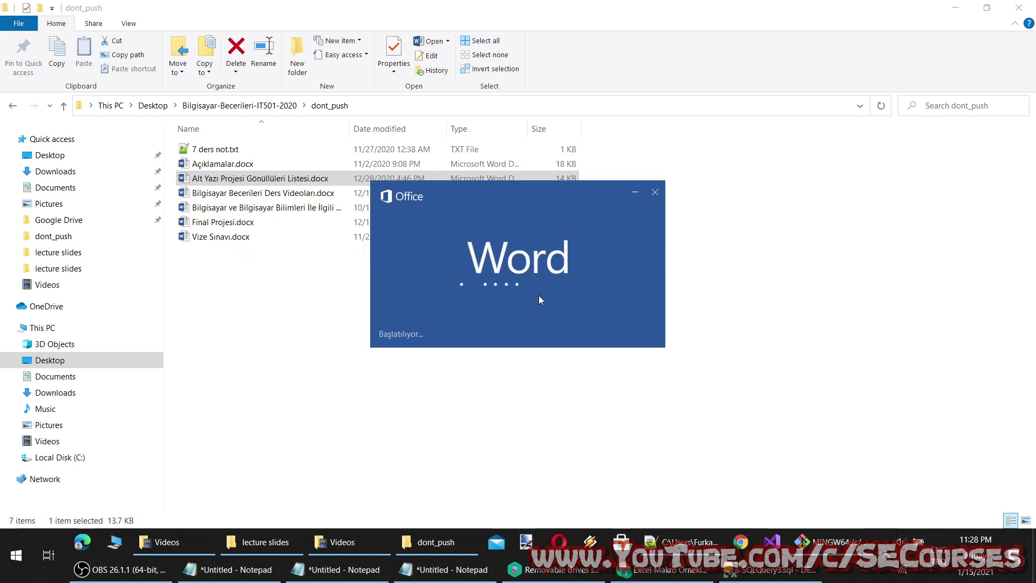
scroll(639, 347, down, 5)
scroll(640, 347, down, 4)
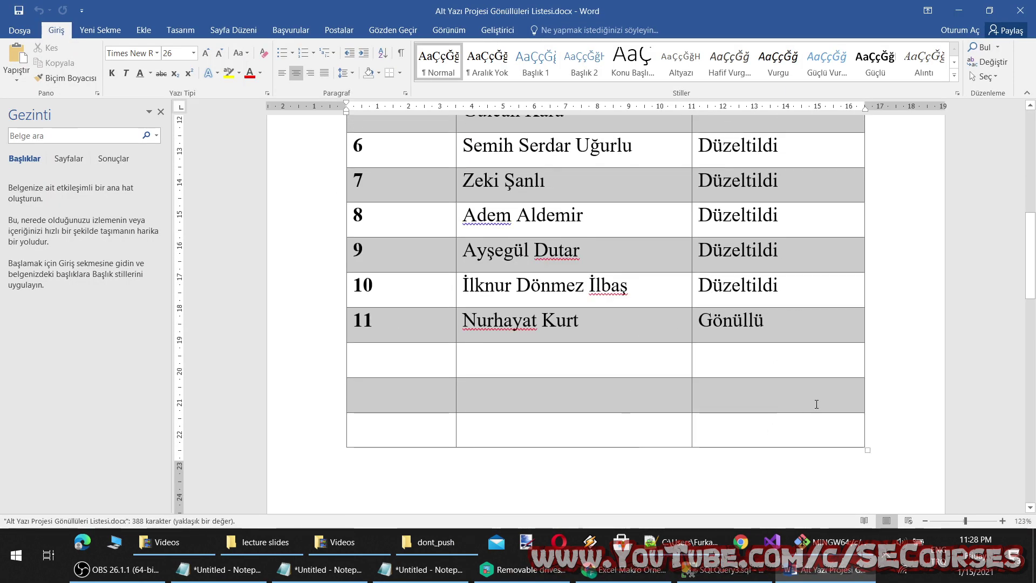
scroll(813, 402, down, 1)
click(1030, 11)
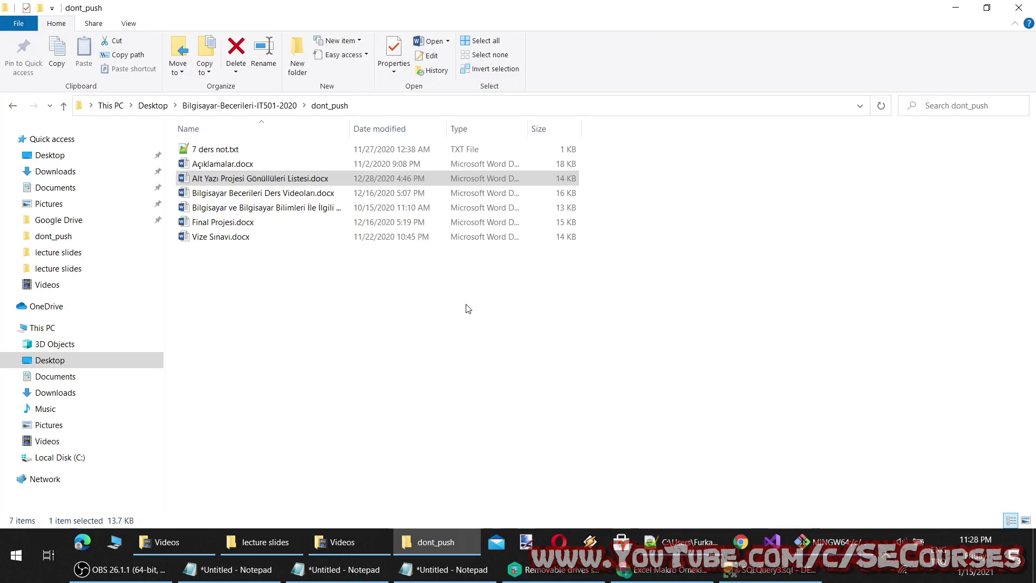
Step: Return to the course folder and select the volunteer list, course notes and video series PDFs
click(268, 106)
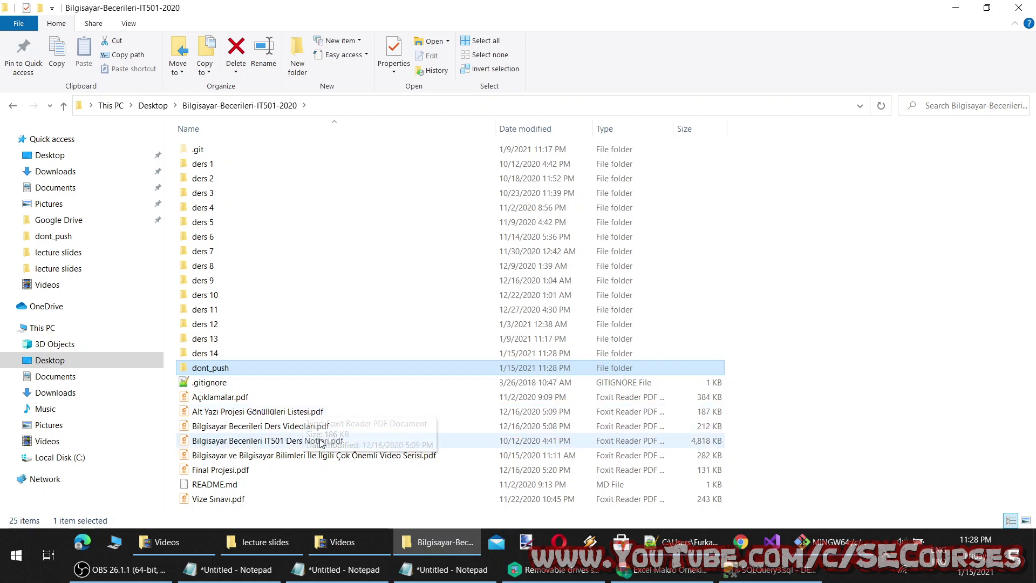
click(341, 427)
click(312, 412)
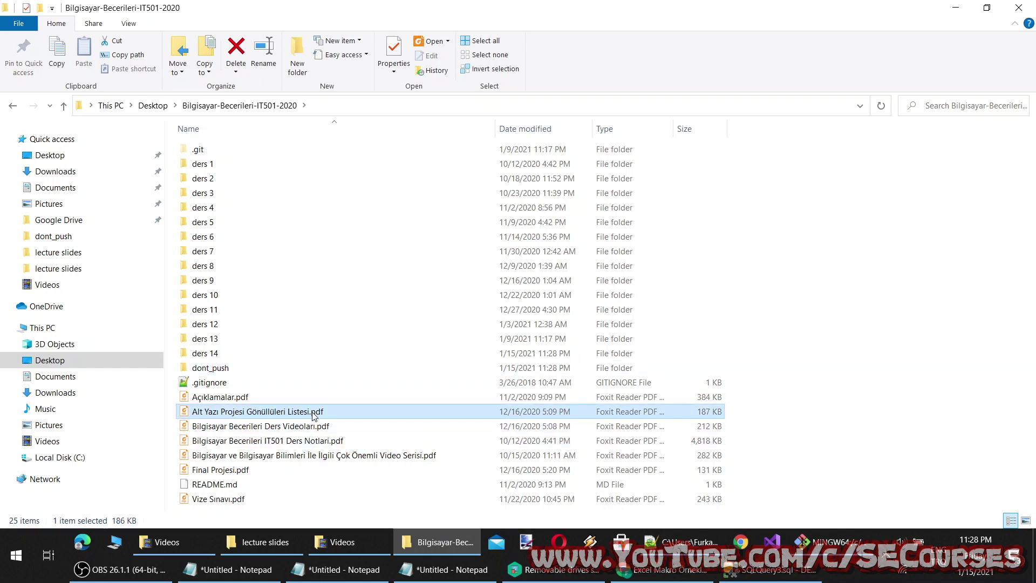
click(320, 441)
click(324, 457)
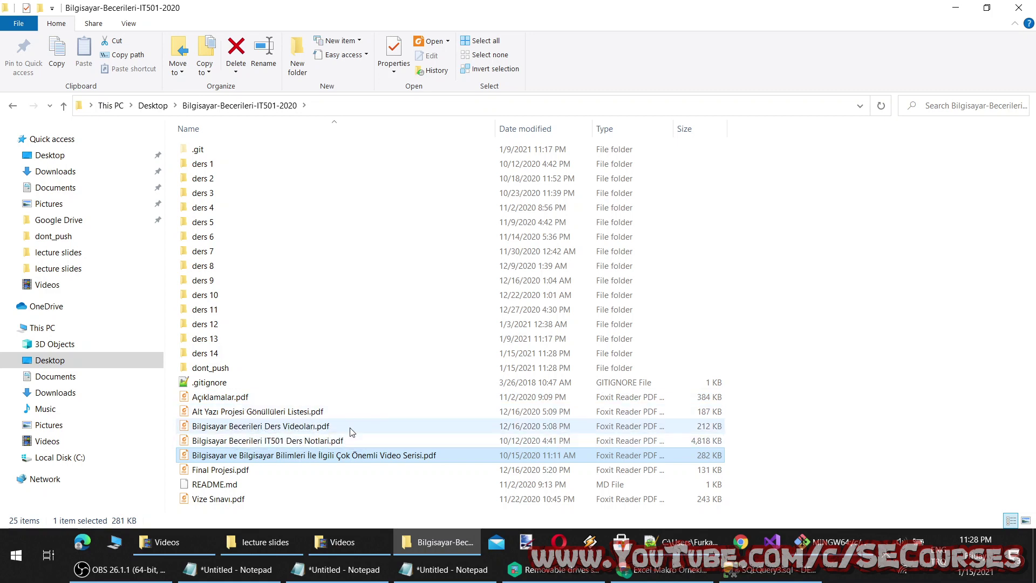
Step: Open Final Projesi.pdf in Foxit Reader and scroll through the page-1 project requirements
double_click(288, 471)
scroll(500, 294, up, 5)
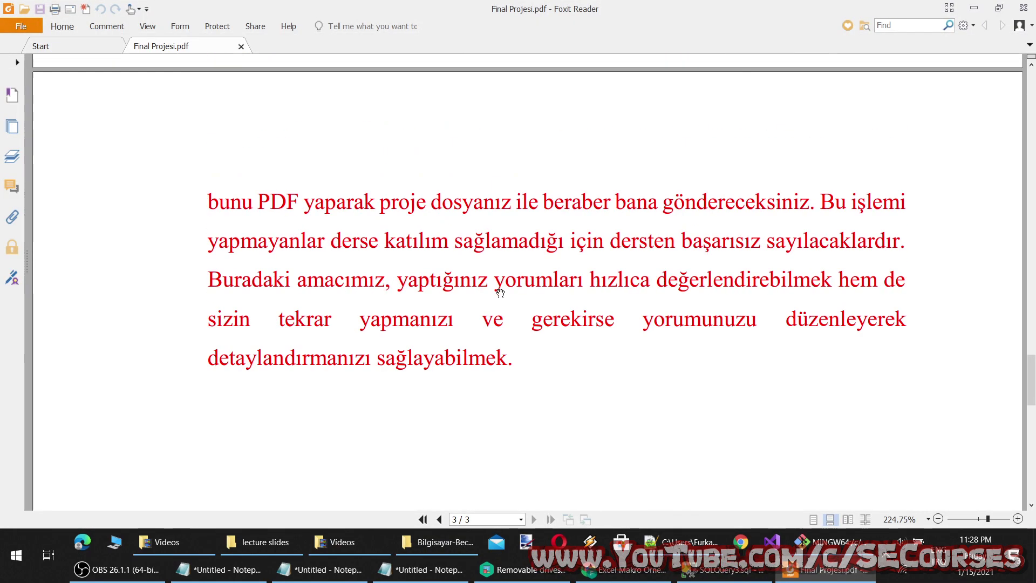
scroll(947, 363, up, 8)
drag(1030, 340, 1032, 76)
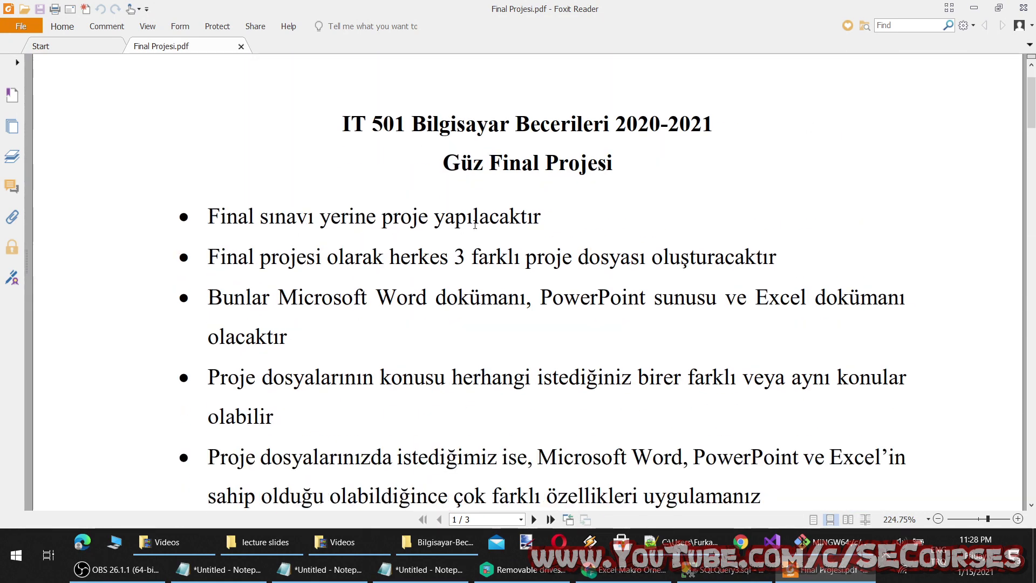
scroll(334, 278, down, 1)
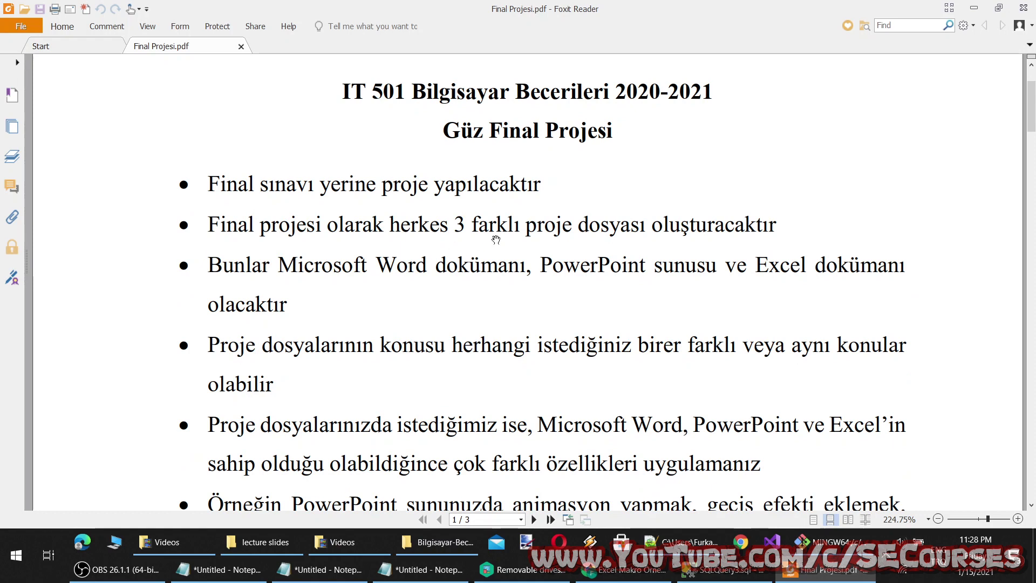
scroll(313, 251, down, 1)
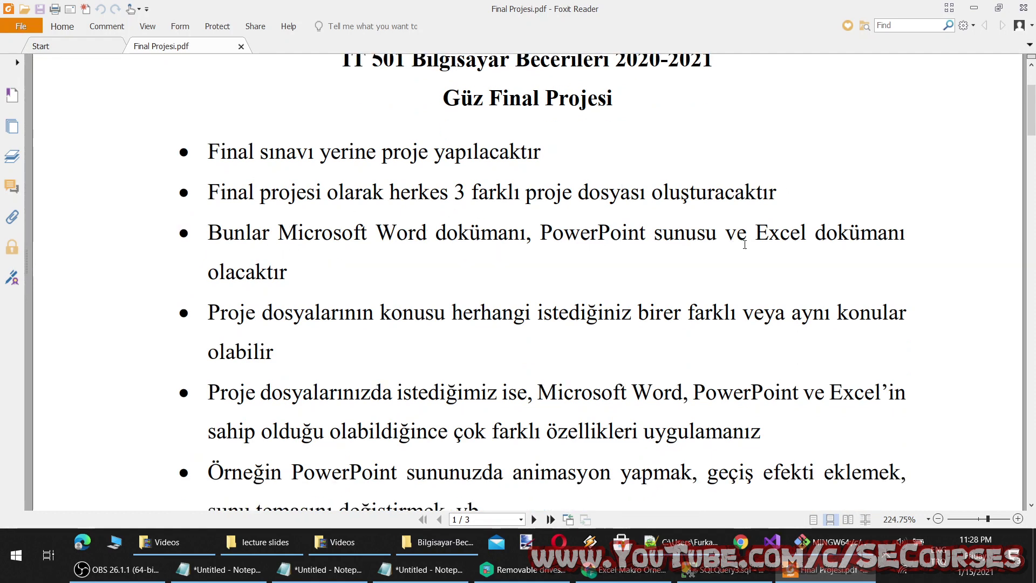
scroll(410, 260, down, 1)
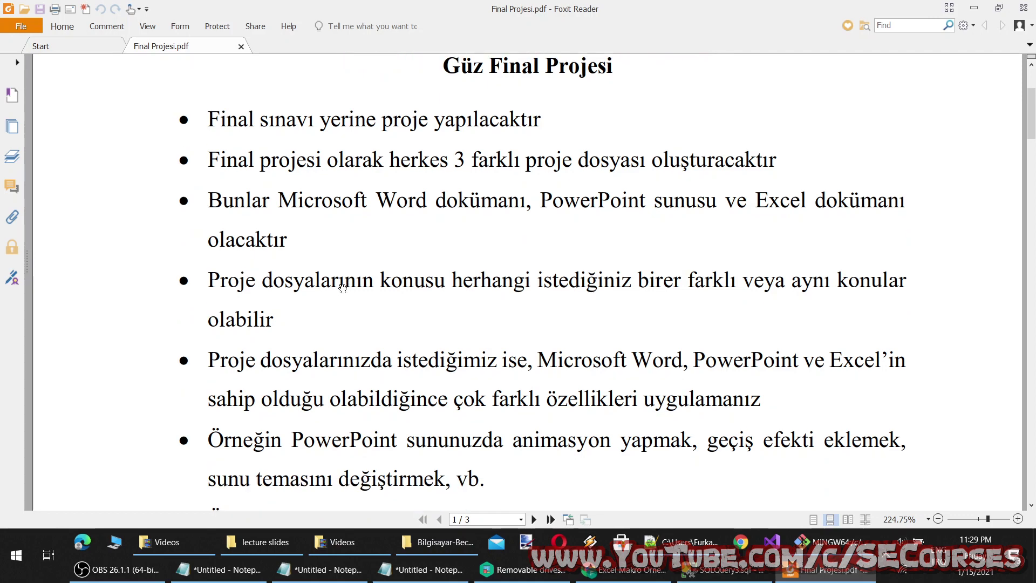
scroll(426, 302, down, 1)
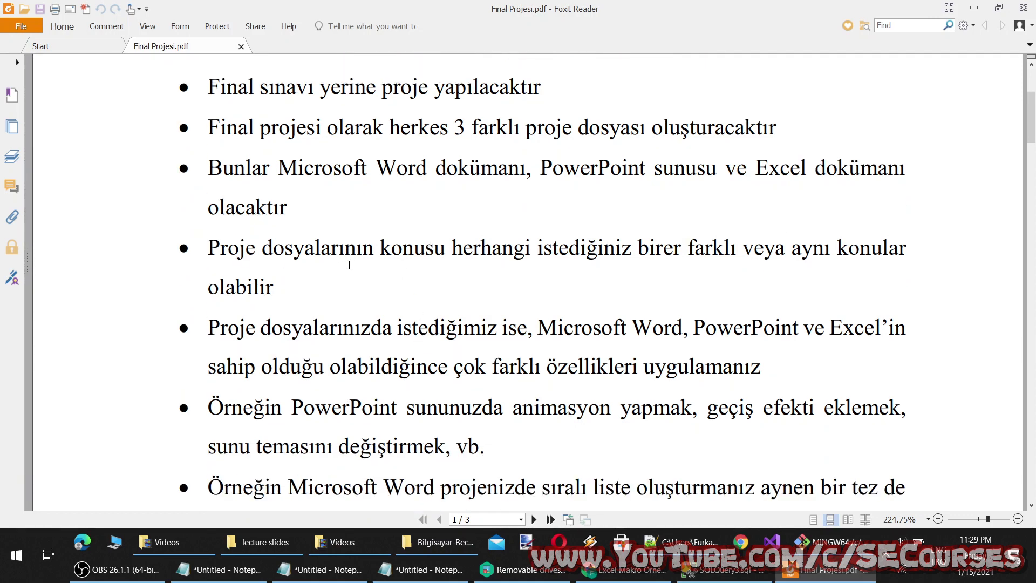
scroll(356, 275, down, 1)
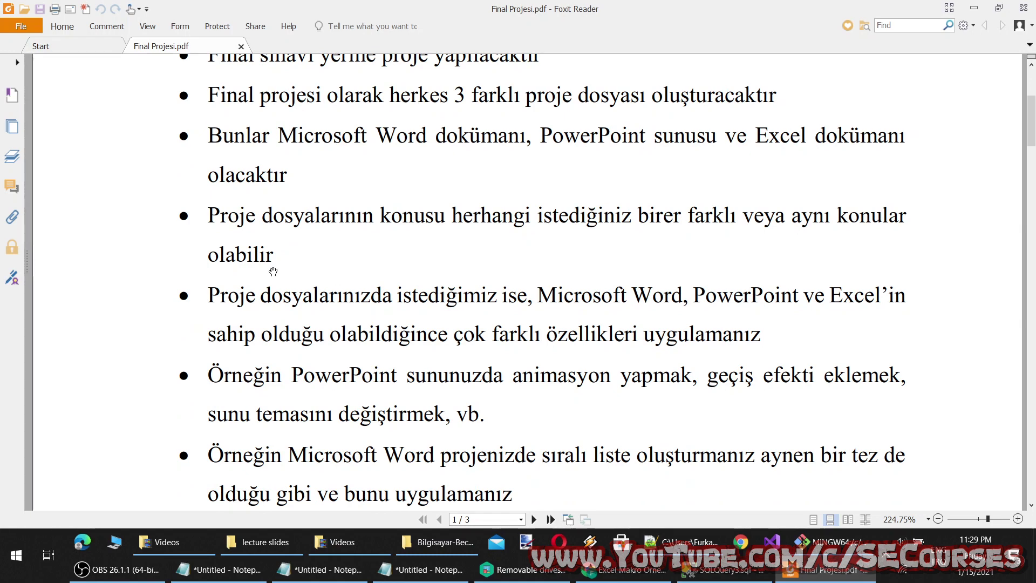
scroll(273, 271, down, 2)
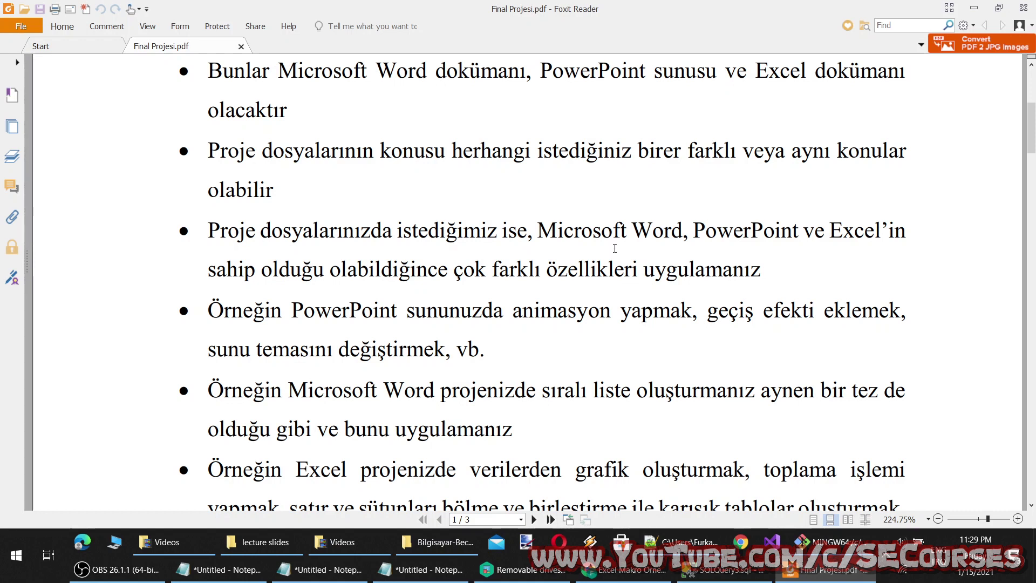
scroll(505, 326, down, 1)
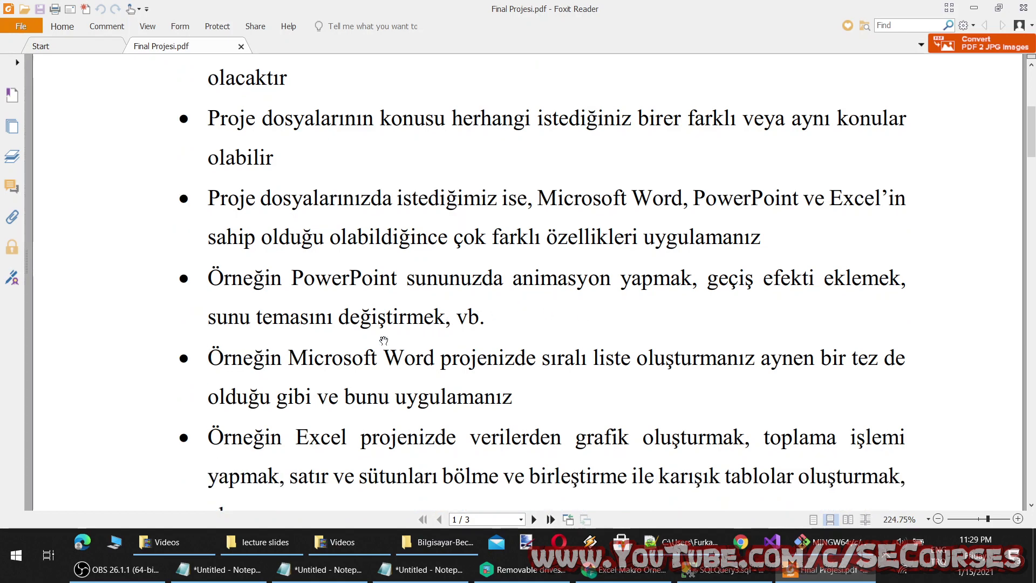
scroll(380, 338, down, 2)
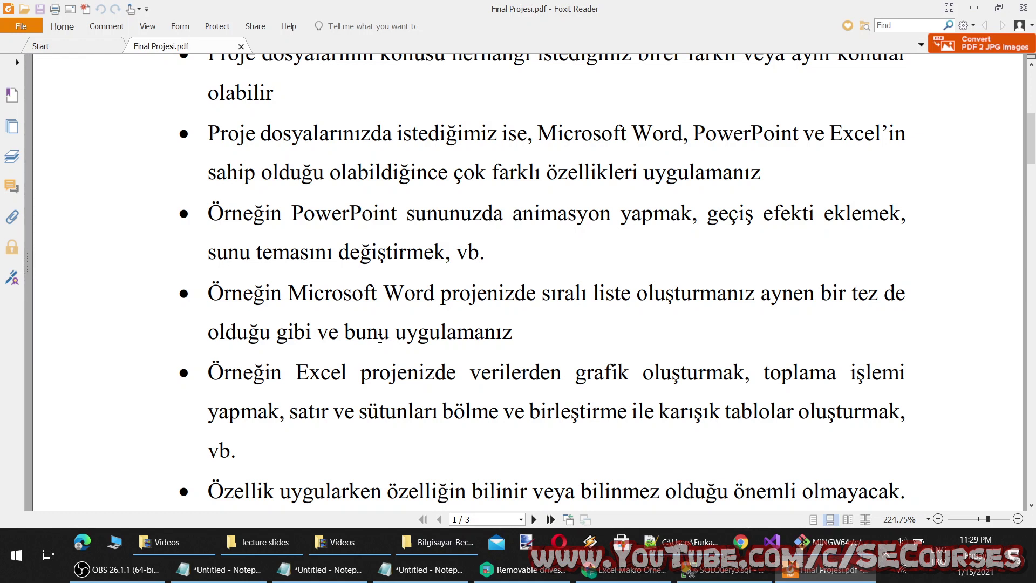
scroll(373, 335, down, 2)
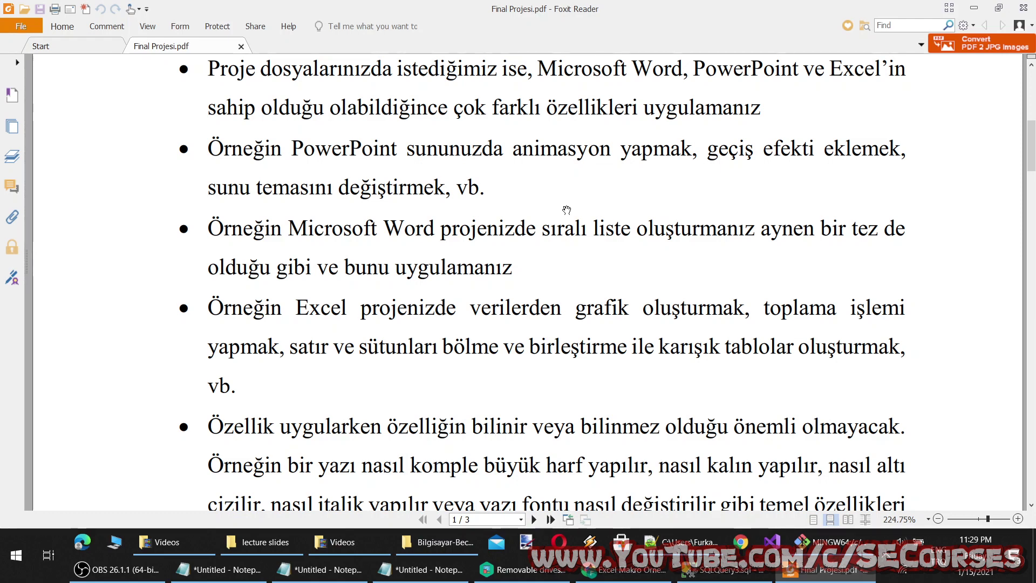
scroll(523, 310, down, 1)
scroll(348, 265, up, 1)
scroll(279, 254, up, 1)
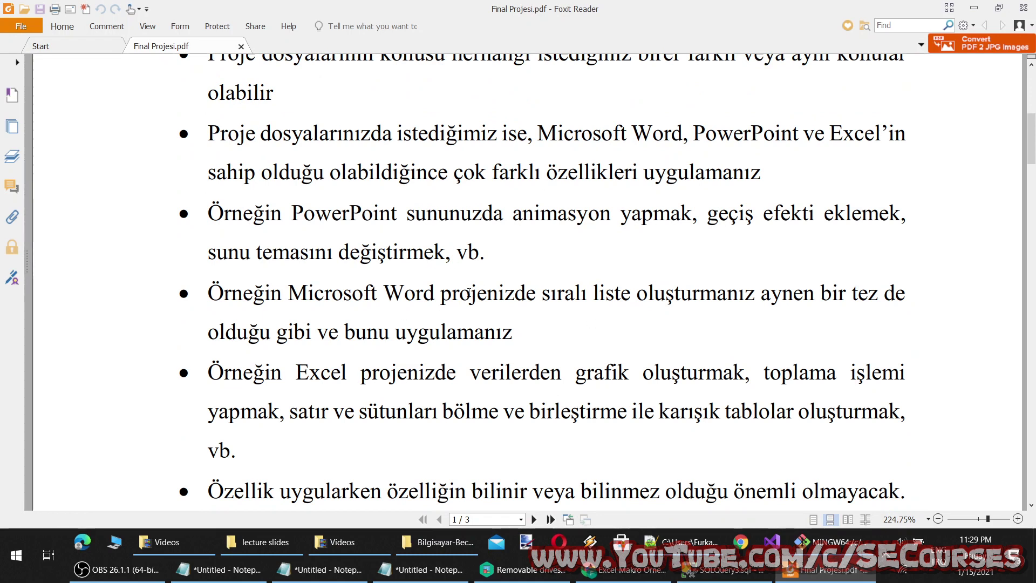
scroll(437, 393, down, 3)
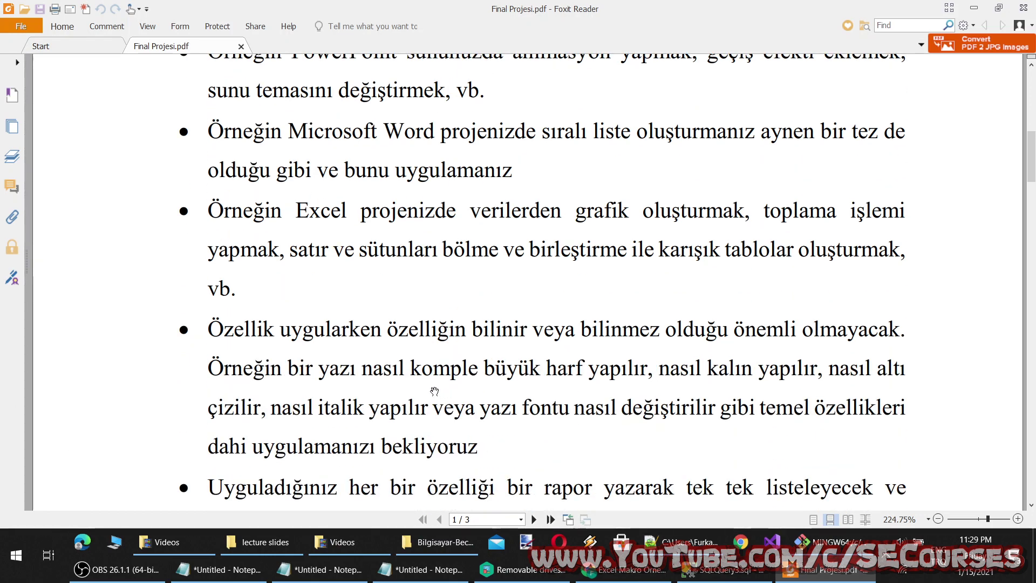
scroll(435, 391, down, 2)
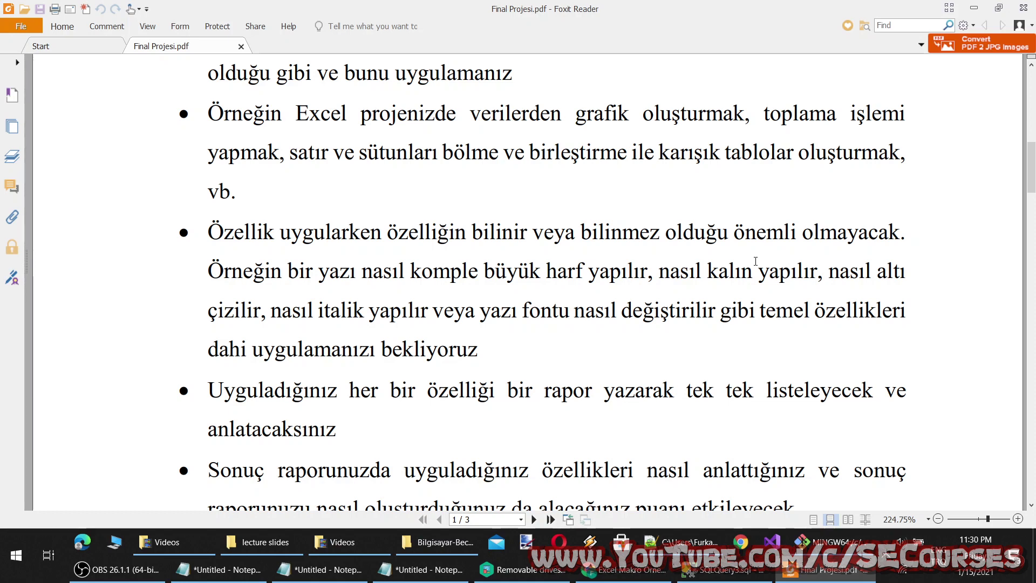
Step: Scroll past the end of page 1 to page 2's ZIP/RAR submission instructions
scroll(634, 438, down, 1)
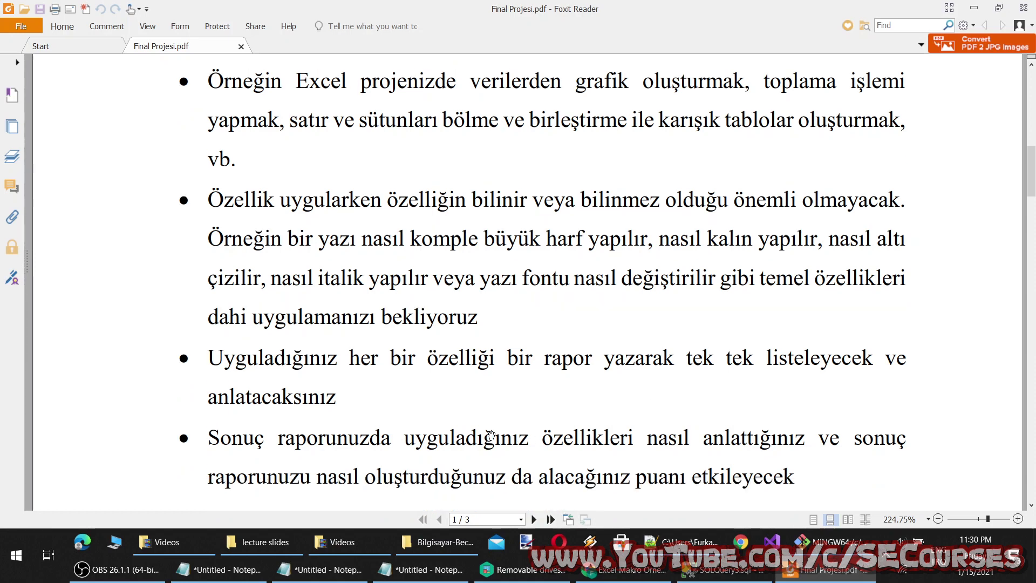
scroll(605, 440, down, 1)
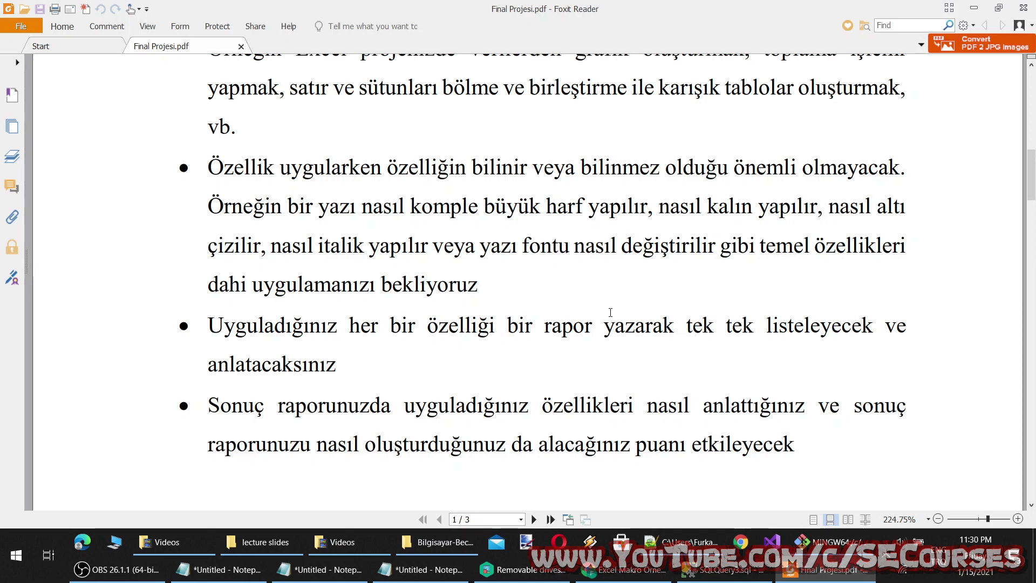
scroll(610, 313, down, 3)
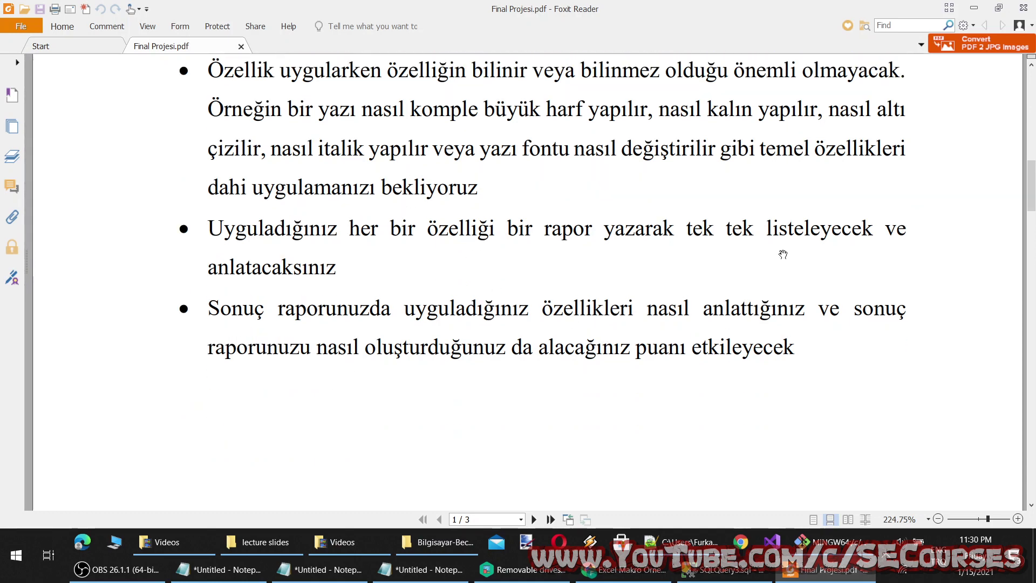
scroll(783, 255, down, 2)
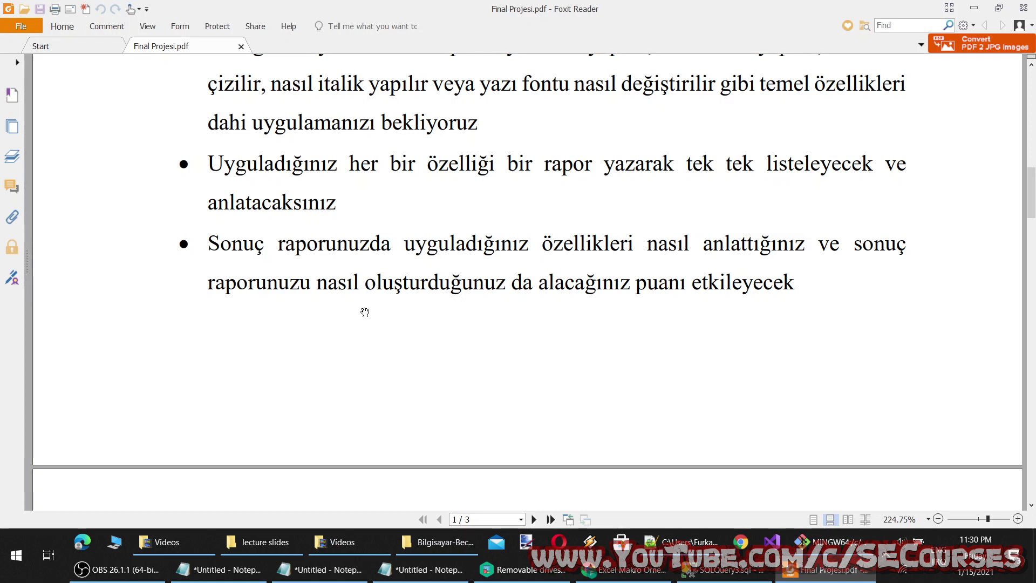
scroll(342, 344, down, 1)
scroll(313, 302, down, 2)
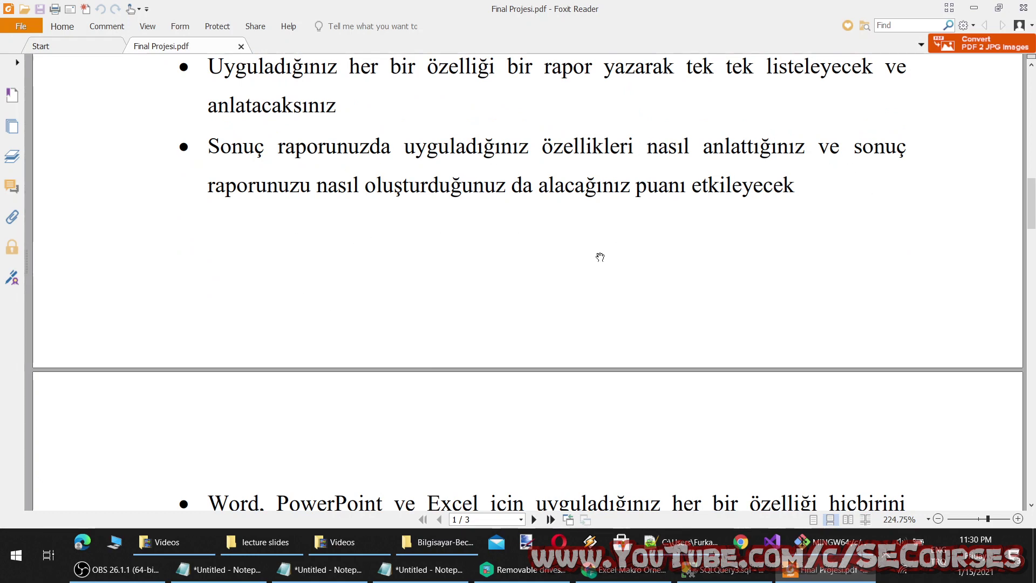
scroll(609, 285, down, 5)
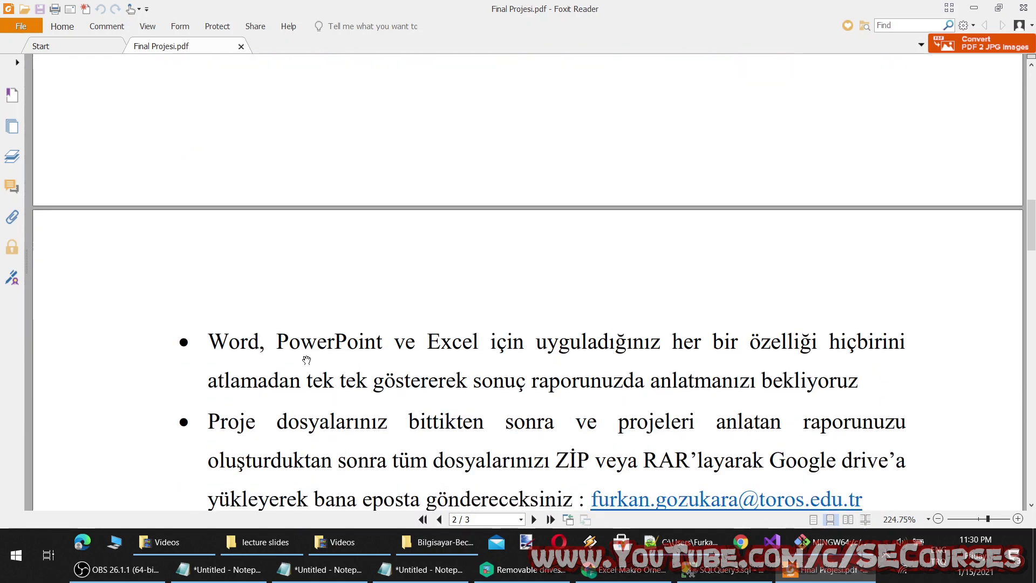
Step: Scroll down page 2 through the Google Drive sharing, Discord and bonus-point sections
scroll(307, 356, down, 2)
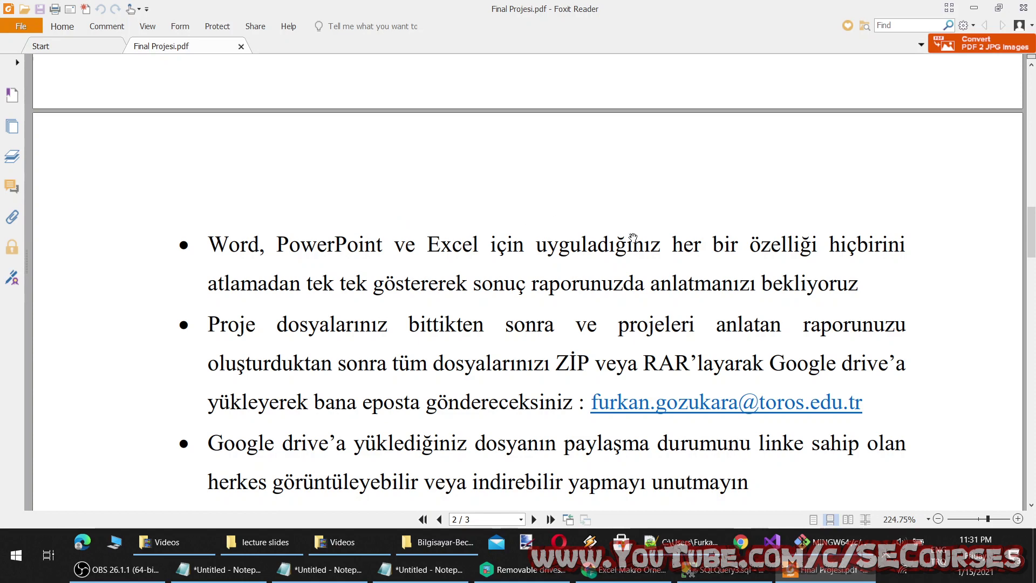
scroll(582, 335, down, 1)
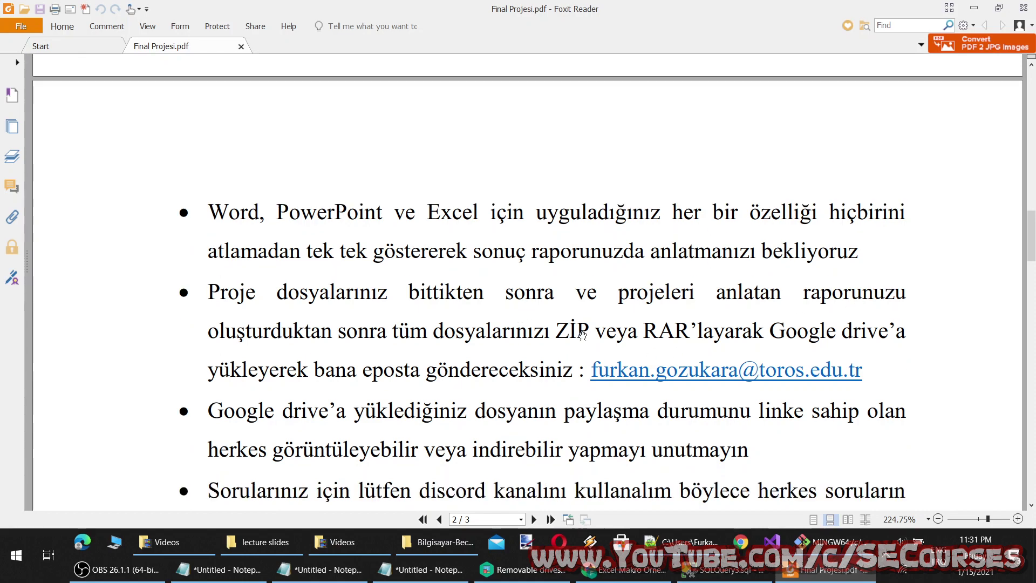
scroll(657, 327, down, 2)
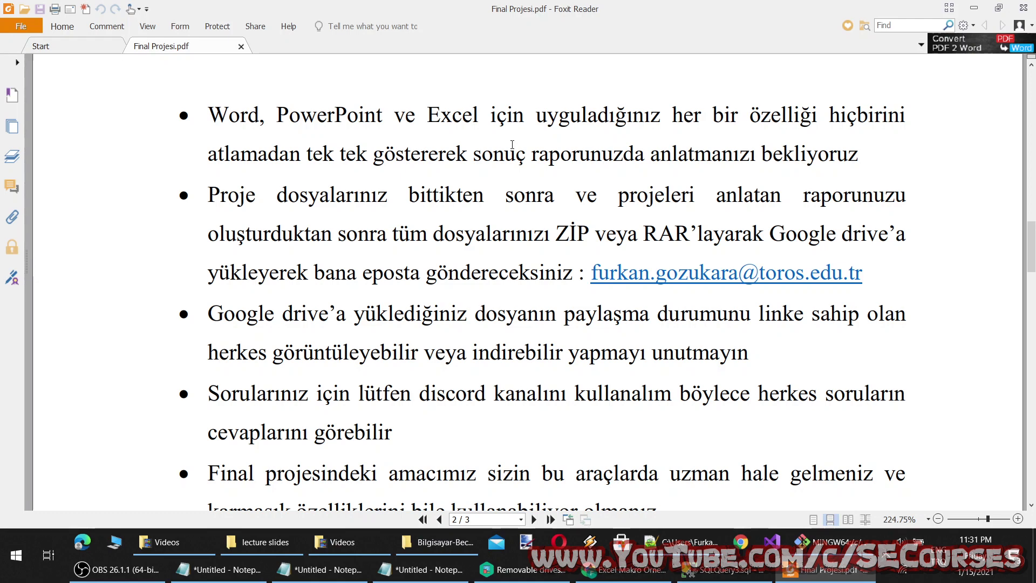
scroll(512, 144, down, 1)
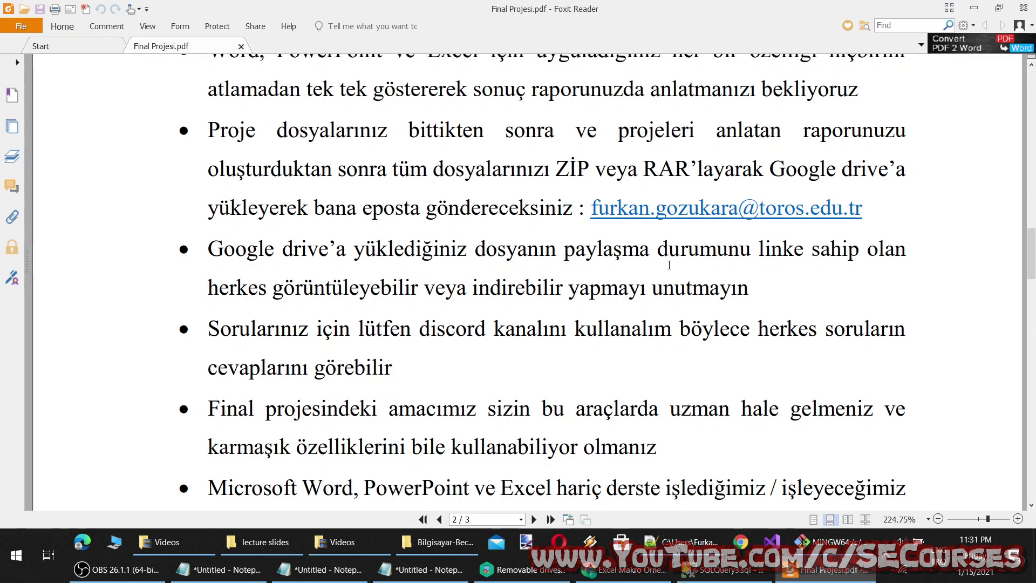
scroll(559, 316, down, 3)
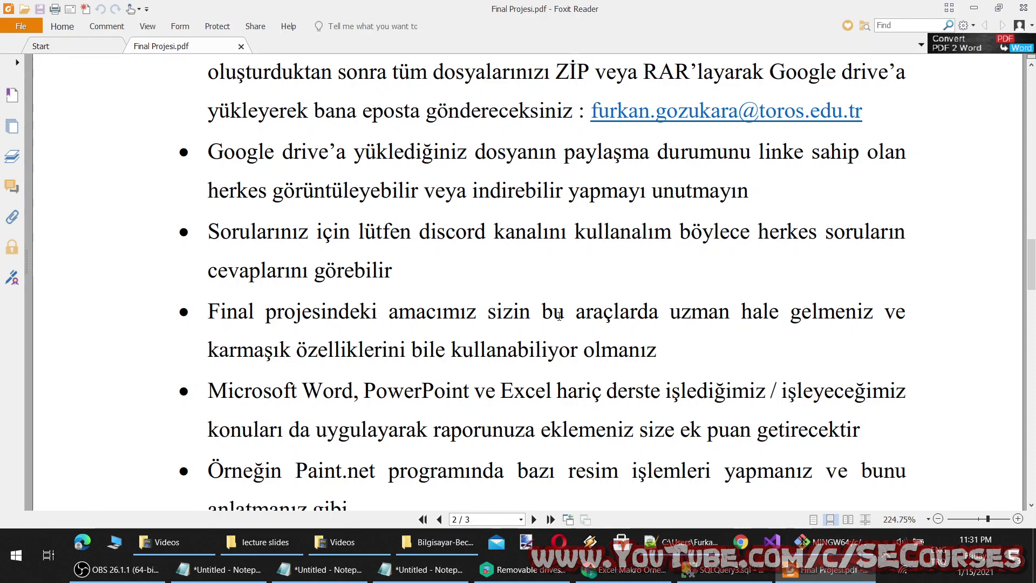
scroll(560, 316, down, 2)
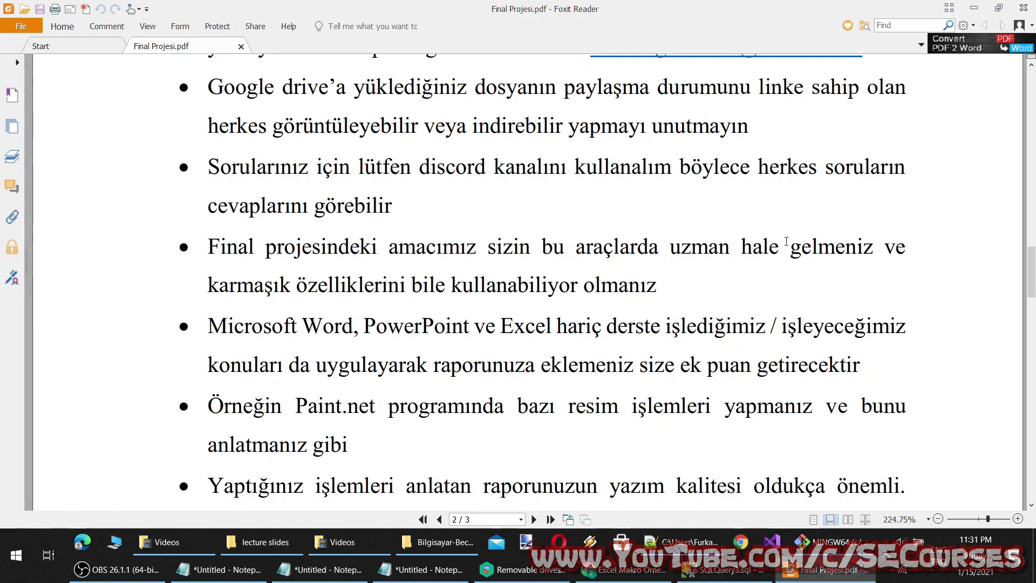
Step: Browse the macro-example and Google tabs, add a blank Chrome tab, then return to Final Projesi.pdf
click(626, 569)
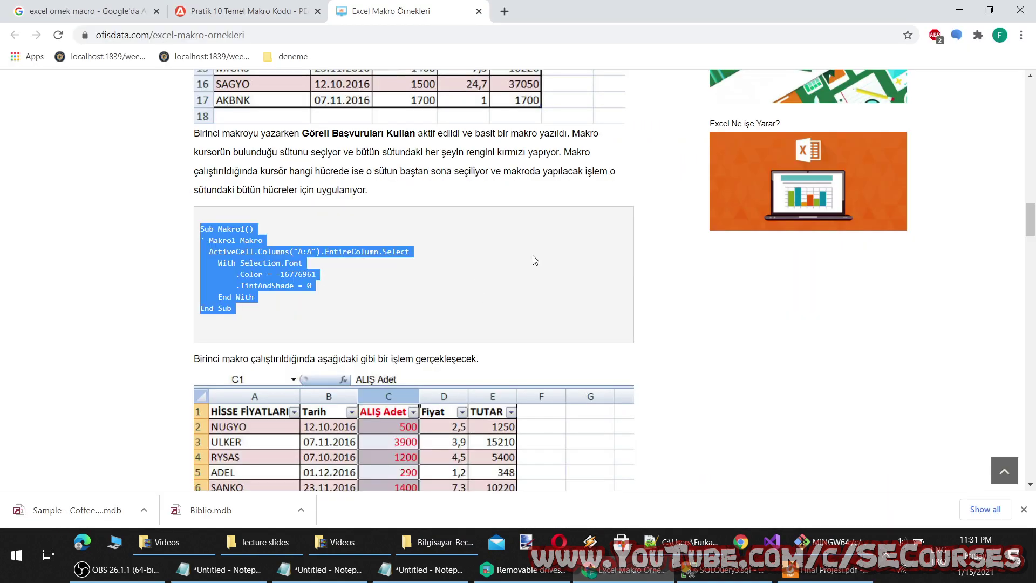
scroll(532, 259, up, 5)
click(196, 6)
click(39, 6)
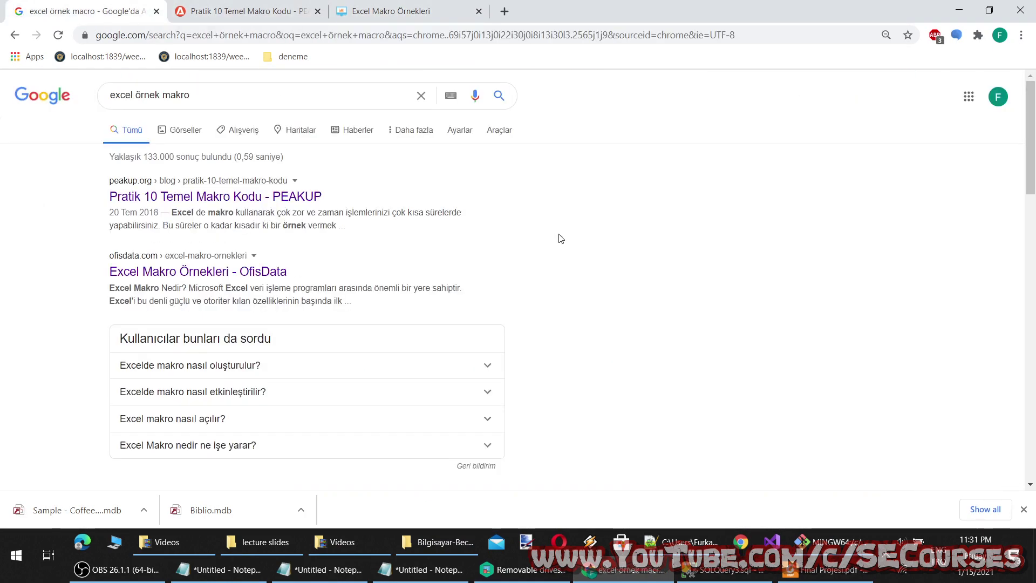
click(504, 11)
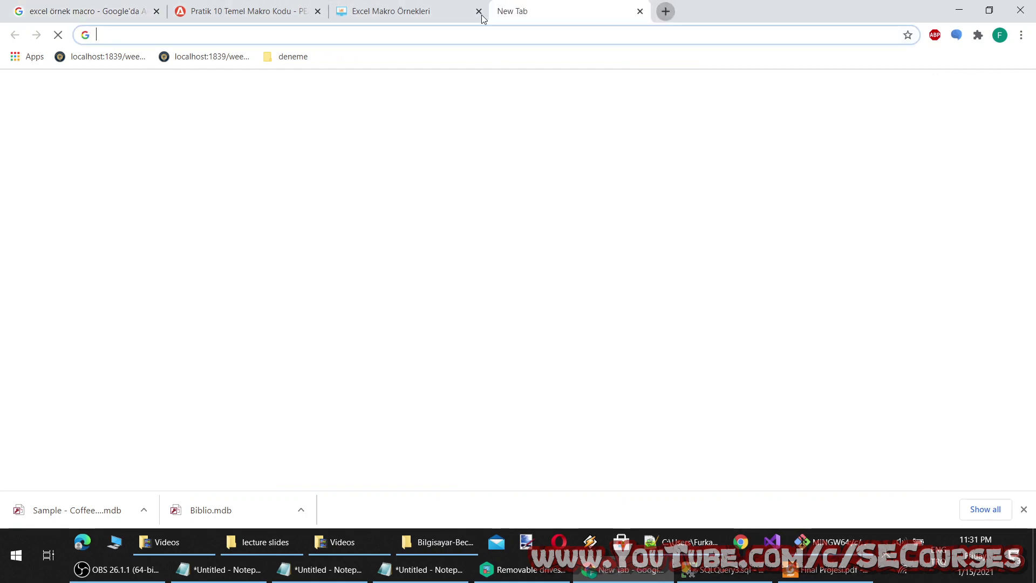
click(825, 569)
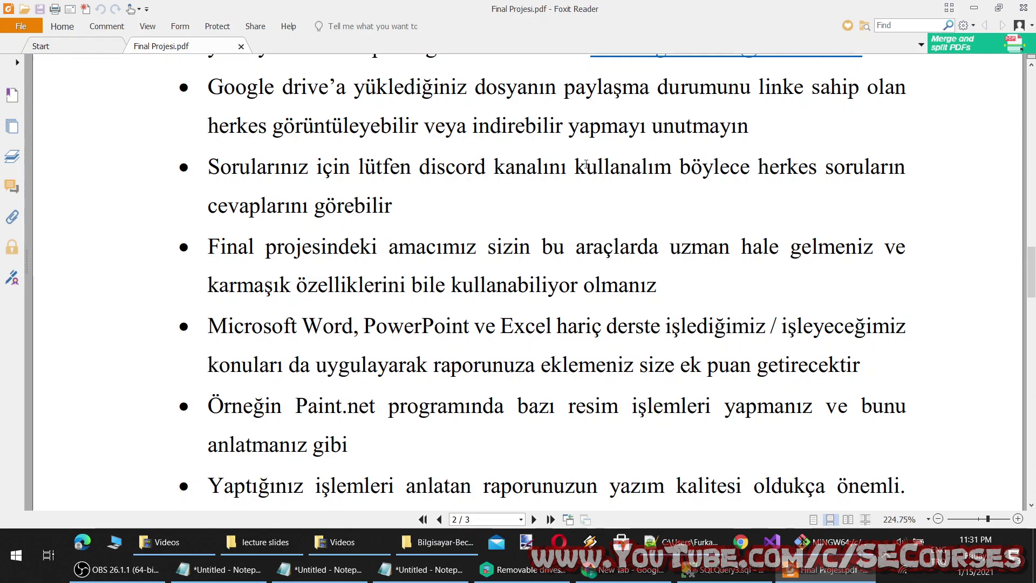
Step: Scroll page 2 down to the deadline, make-up exam and 'Alt yazı projelerimize…' bullets
scroll(514, 397, down, 2)
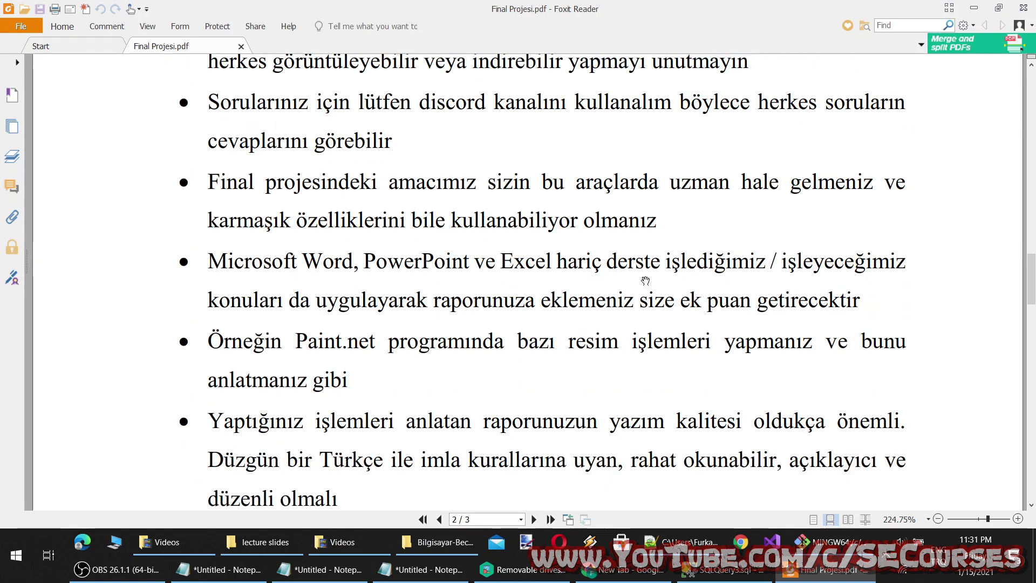
scroll(617, 319, down, 2)
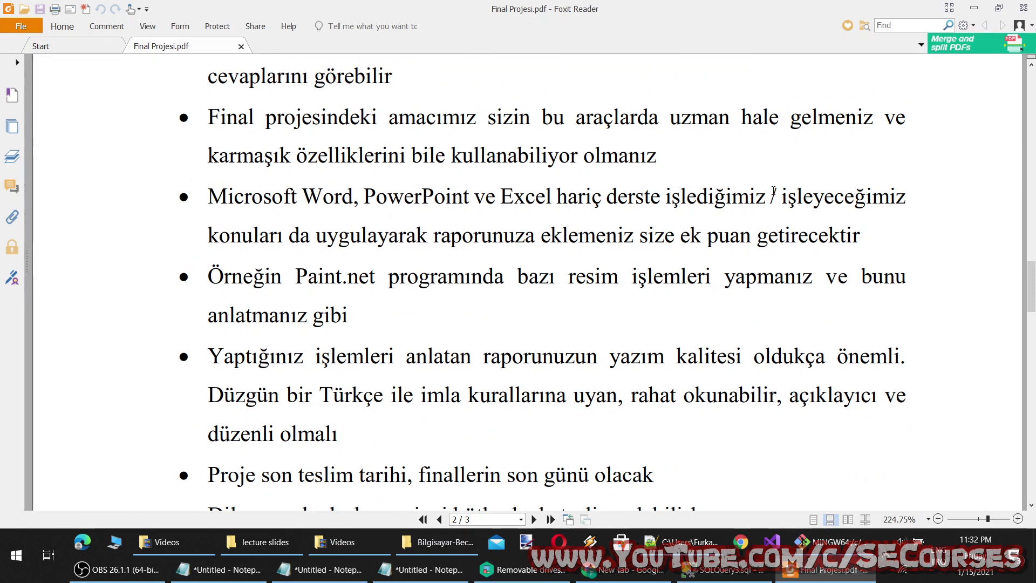
scroll(691, 324, down, 1)
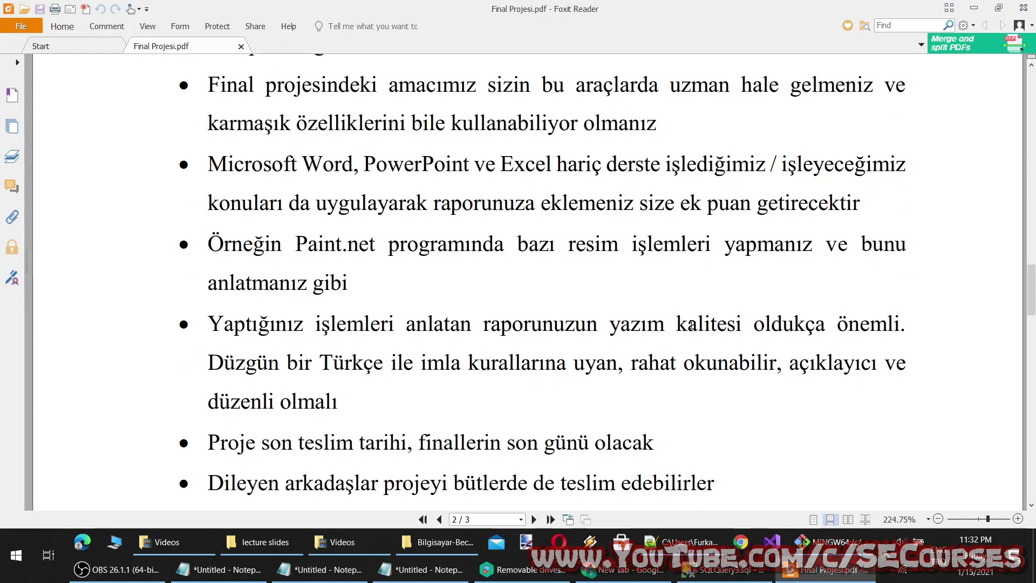
scroll(495, 318, down, 2)
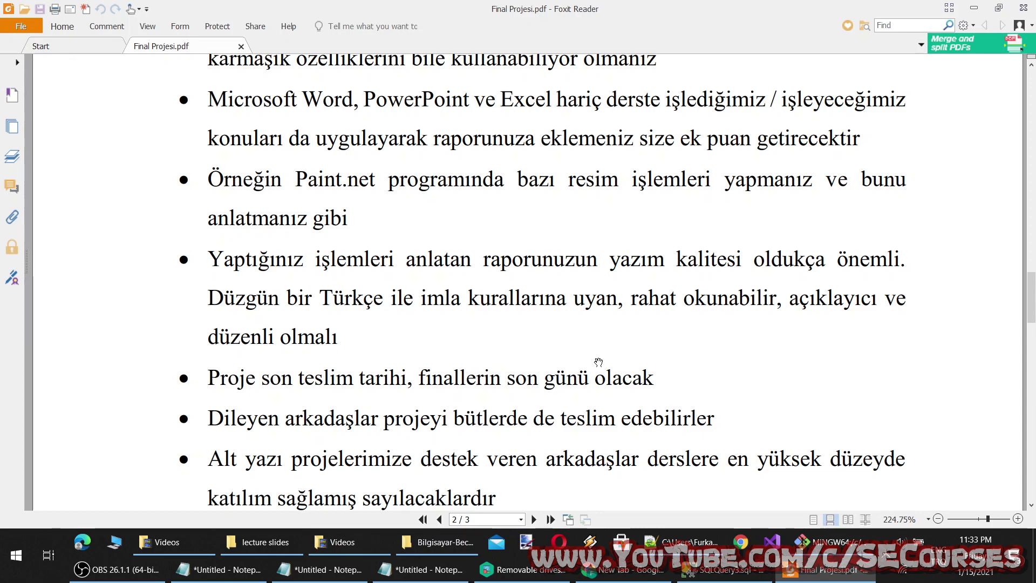
Step: Scroll past the red YouTube comment-screenshot bullet onto page 3 (3 / 3) of Final Projesi
scroll(480, 399, down, 3)
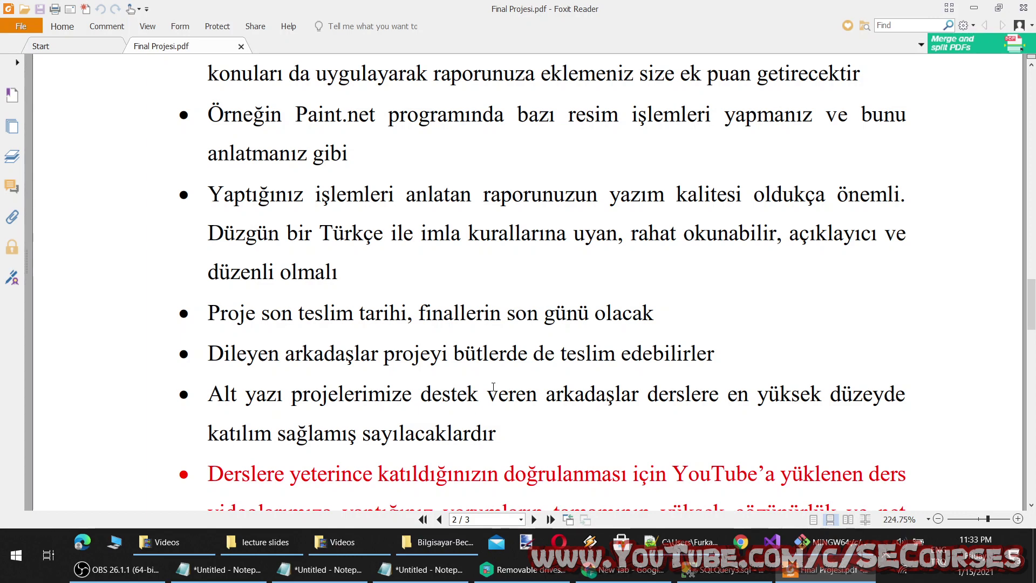
scroll(491, 391, down, 1)
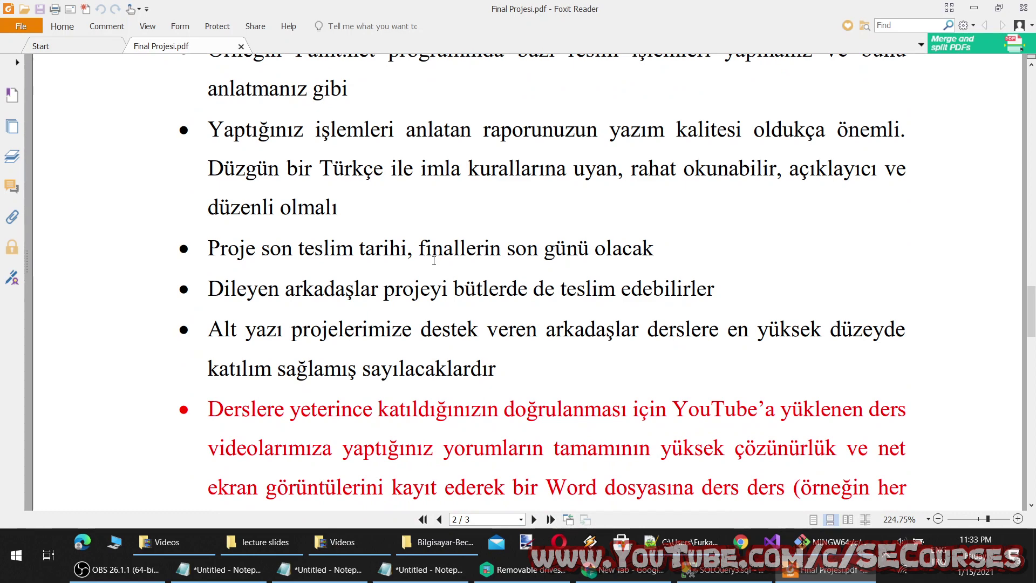
scroll(435, 263, down, 1)
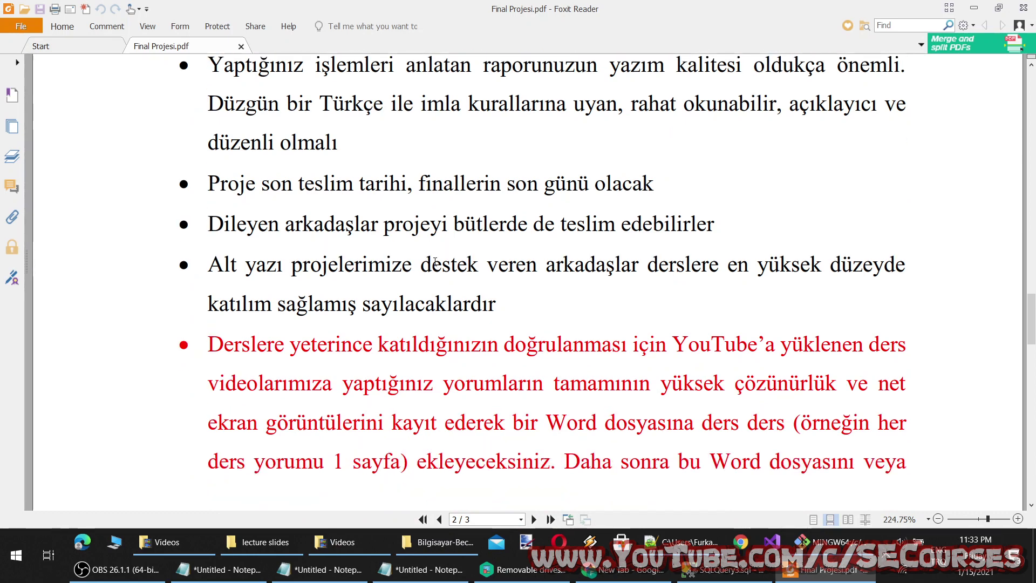
scroll(555, 308, down, 1)
scroll(647, 388, down, 1)
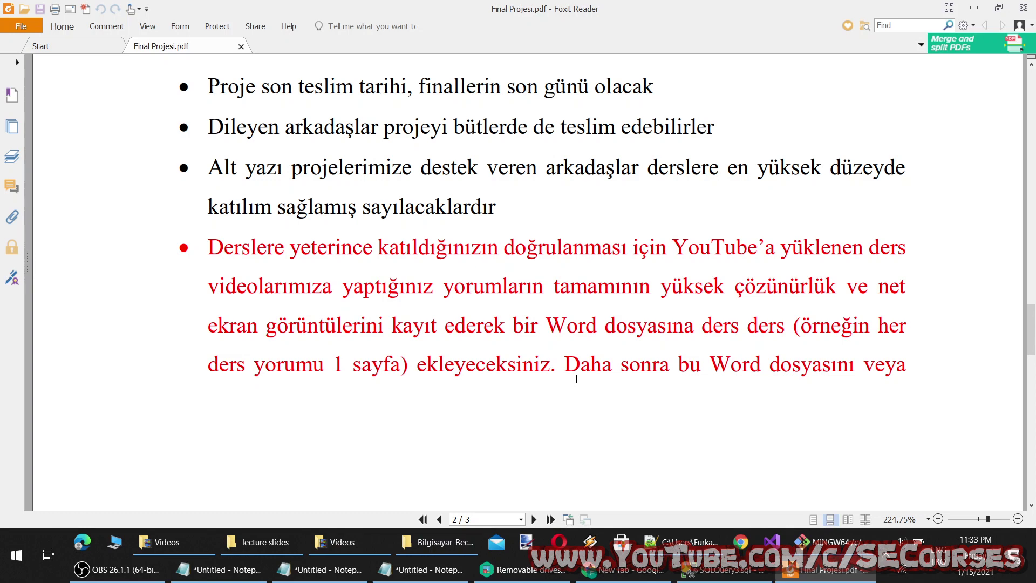
scroll(575, 376, down, 1)
scroll(572, 381, down, 2)
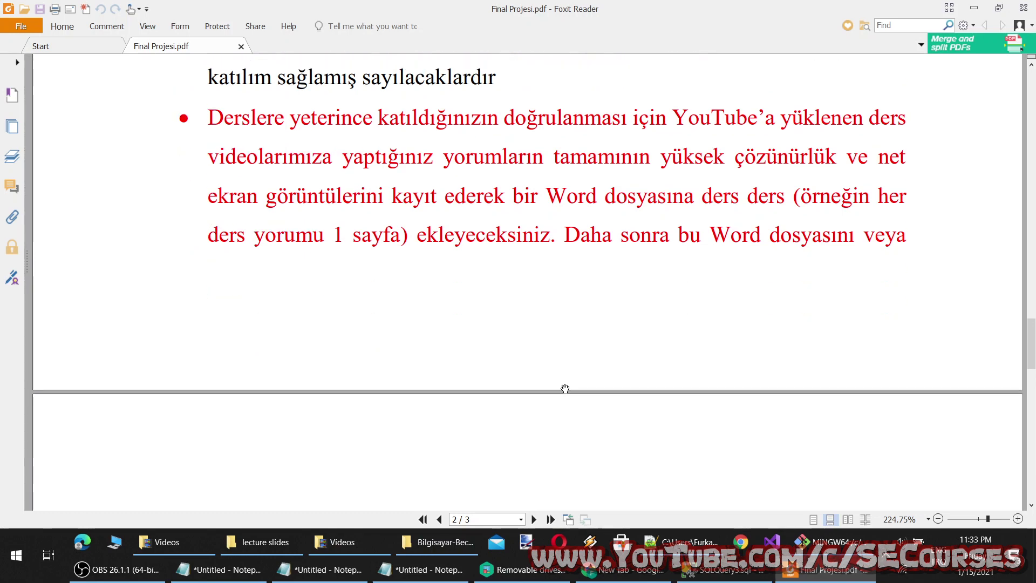
scroll(561, 389, up, 3)
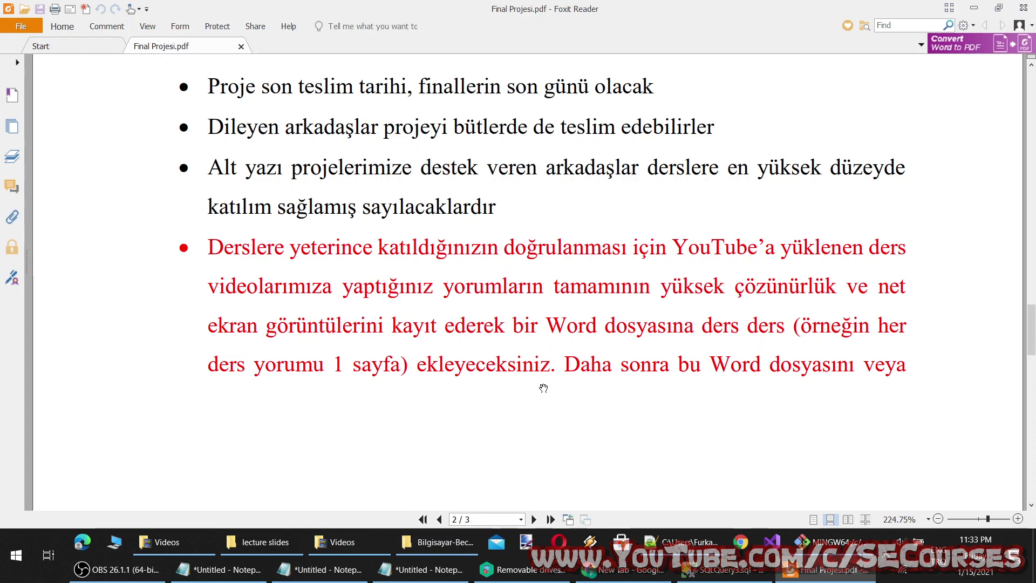
scroll(524, 433, down, 1)
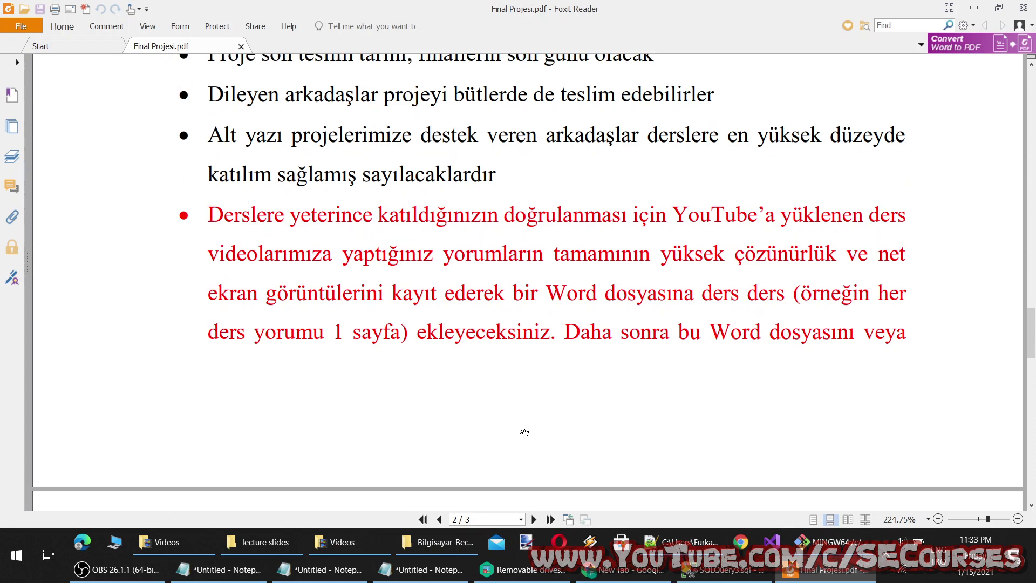
scroll(525, 433, down, 5)
scroll(522, 435, down, 3)
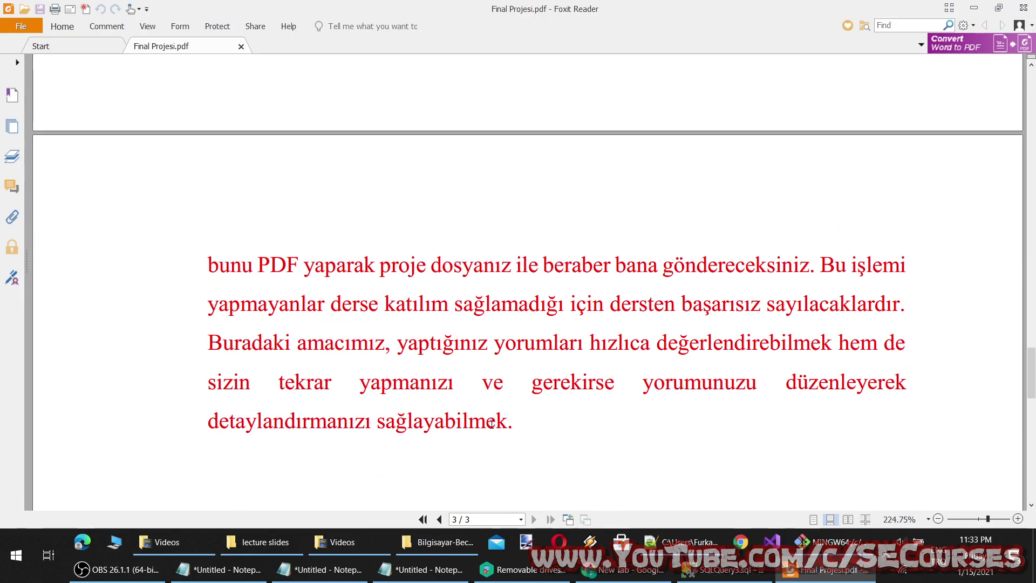
Step: Scroll back up to page 1's IT 501 Bilgisayar Becerileri Güz Final Projesi title
scroll(519, 438, down, 5)
scroll(519, 438, down, 2)
scroll(536, 432, up, 3)
scroll(555, 458, up, 8)
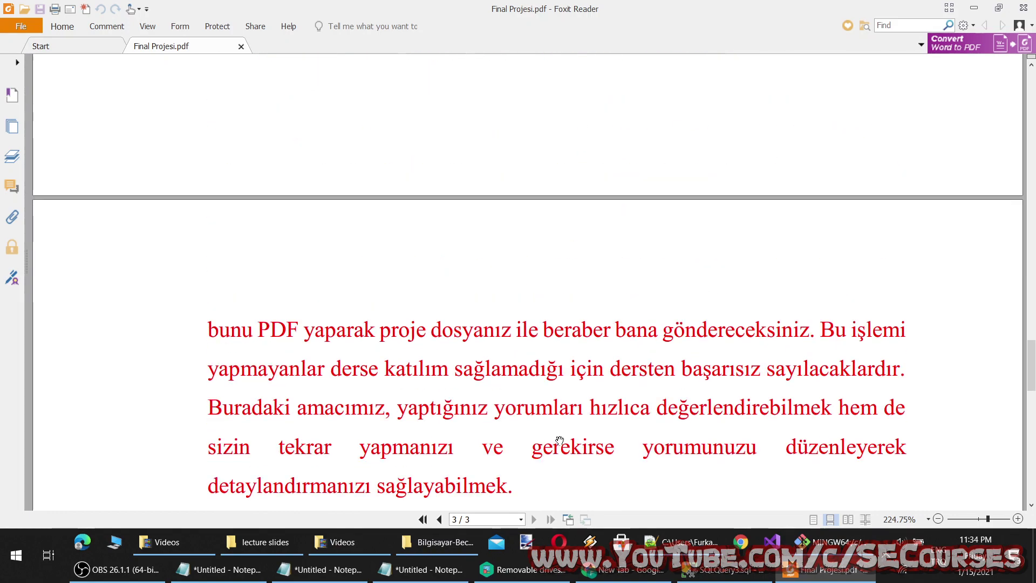
scroll(551, 428, up, 3)
scroll(551, 427, up, 10)
scroll(647, 399, up, 10)
scroll(809, 377, up, 10)
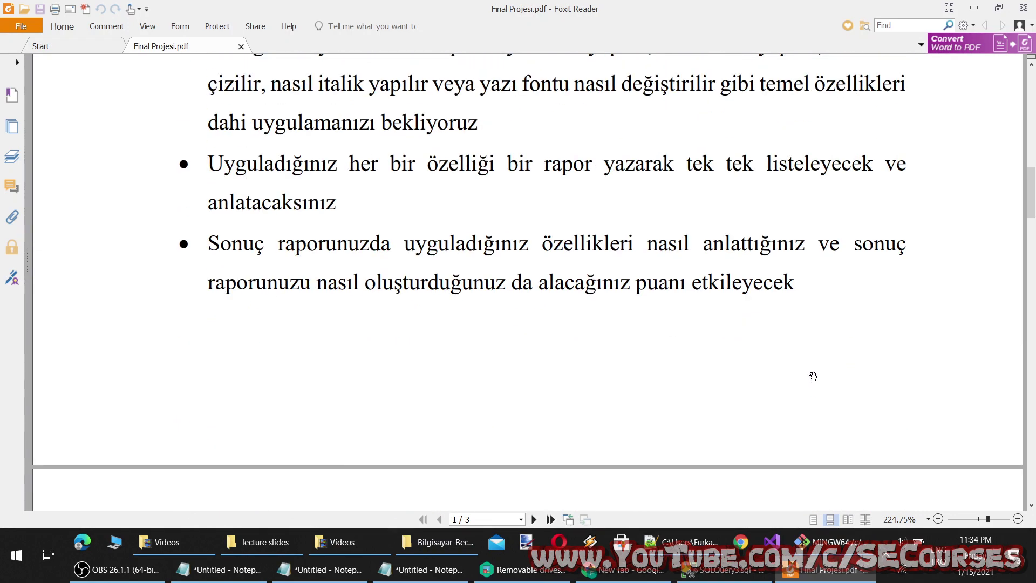
scroll(781, 346, up, 8)
scroll(780, 346, up, 8)
scroll(791, 365, up, 2)
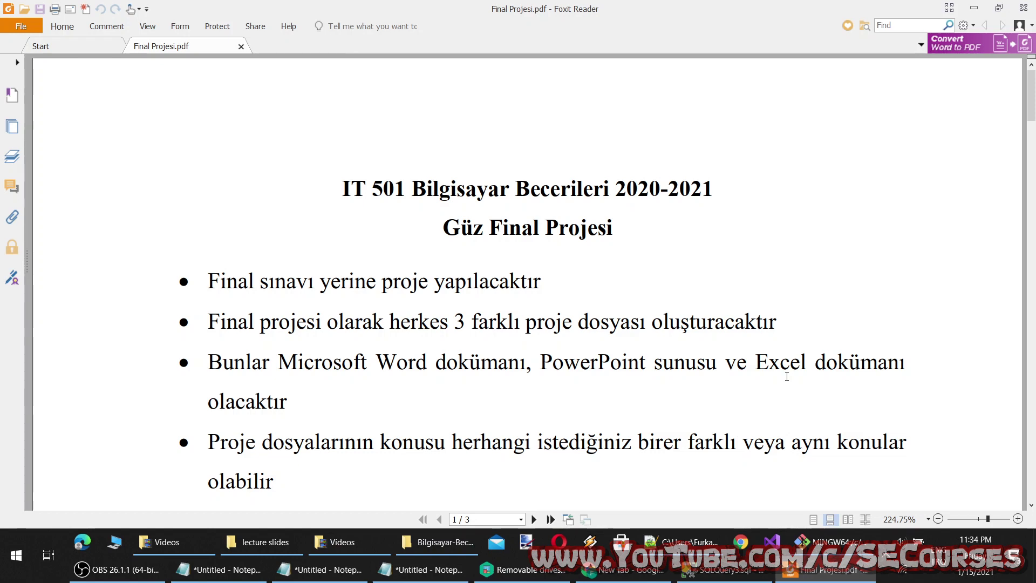
Step: Close Foxit Reader and bring the still-recording OBS Studio window to the front
click(1023, 7)
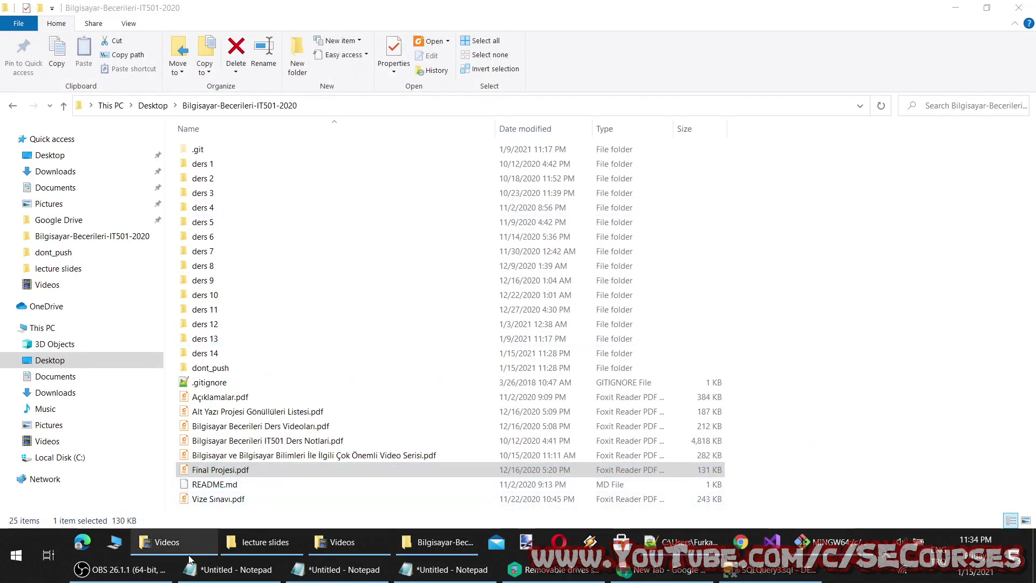
click(121, 569)
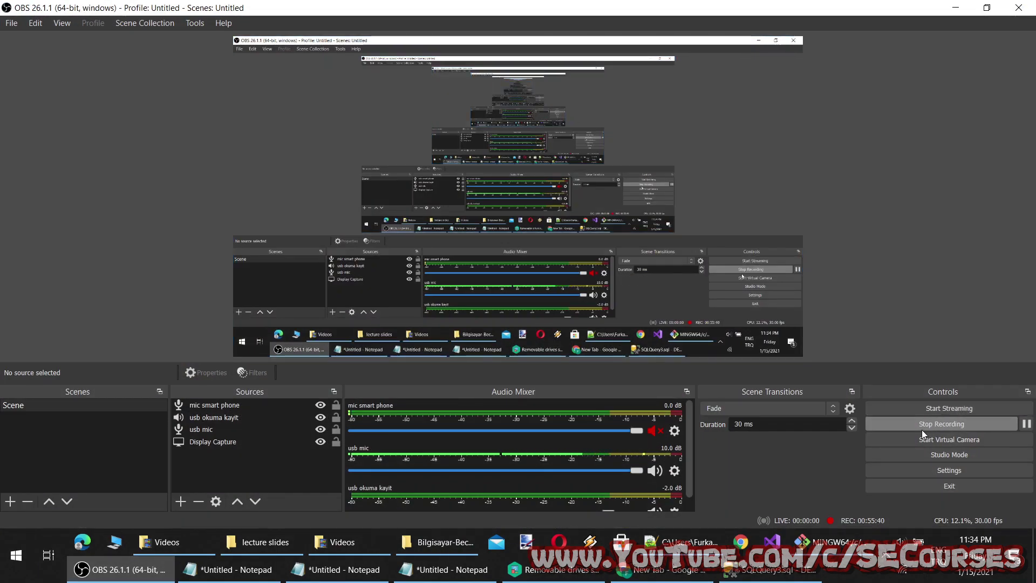